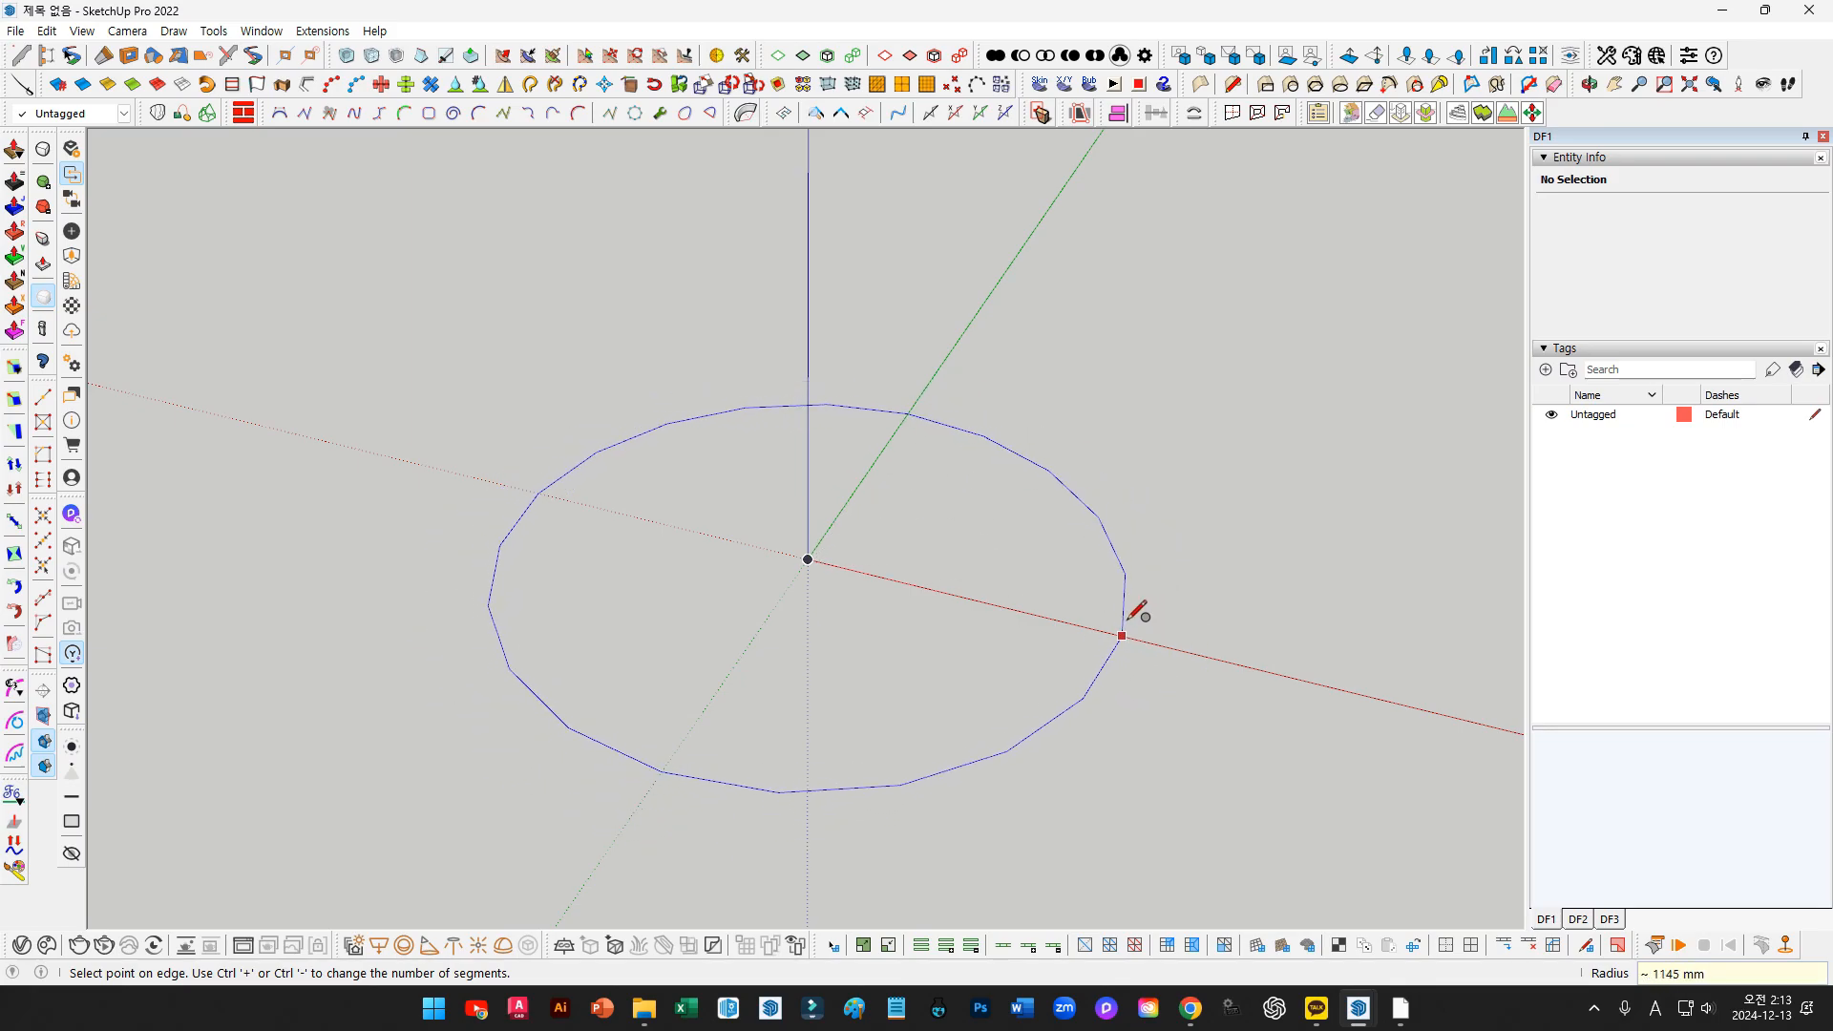
# Complete a circle centred on the origin with a radius of about 1145 mm on the ground plane
pyautogui.click(1123, 612)
pyautogui.moveTo(1016, 559); pyautogui.dragTo(1076, 471, button='middle')
pyautogui.scroll(3, 1066, 461)
pyautogui.press('space')
pyautogui.scroll(-3, 888, 675)
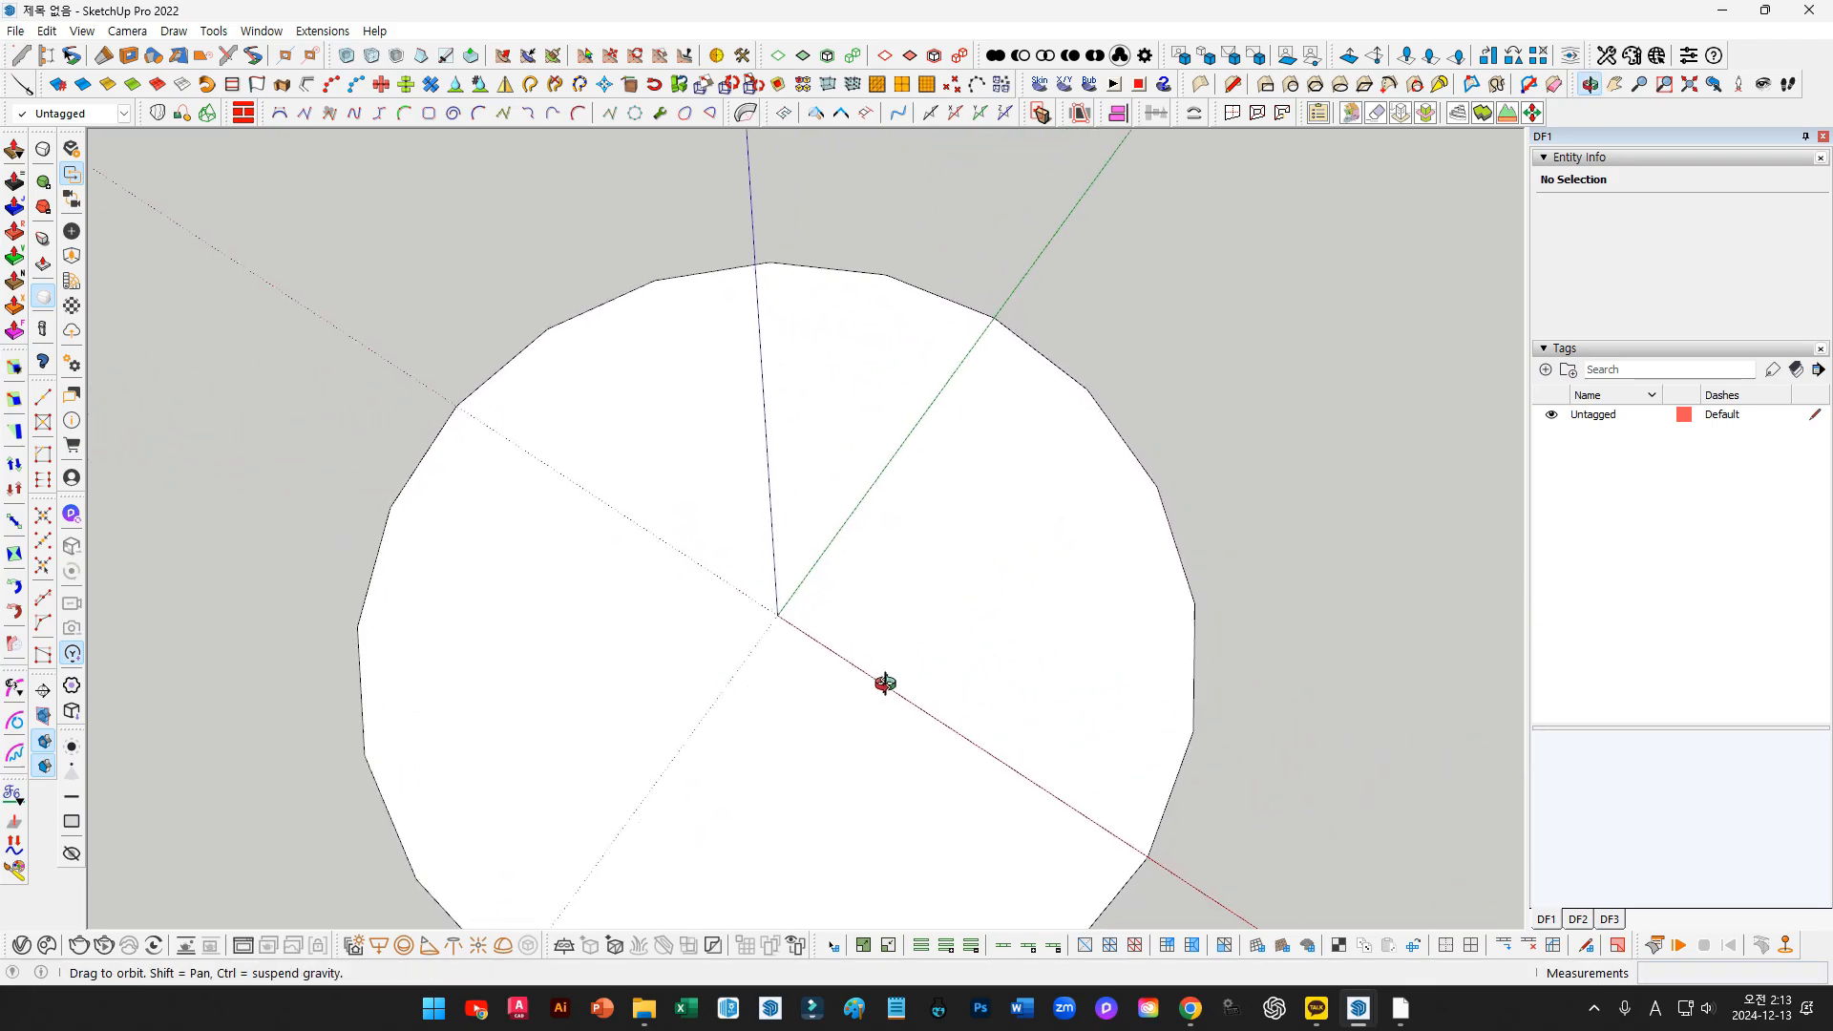
# Offset the circle's edge inward to form a smaller concentric circle inside it
pyautogui.moveTo(872, 663); pyautogui.dragTo(1015, 503, button='middle')
pyautogui.press('f')
pyautogui.click(1108, 451)
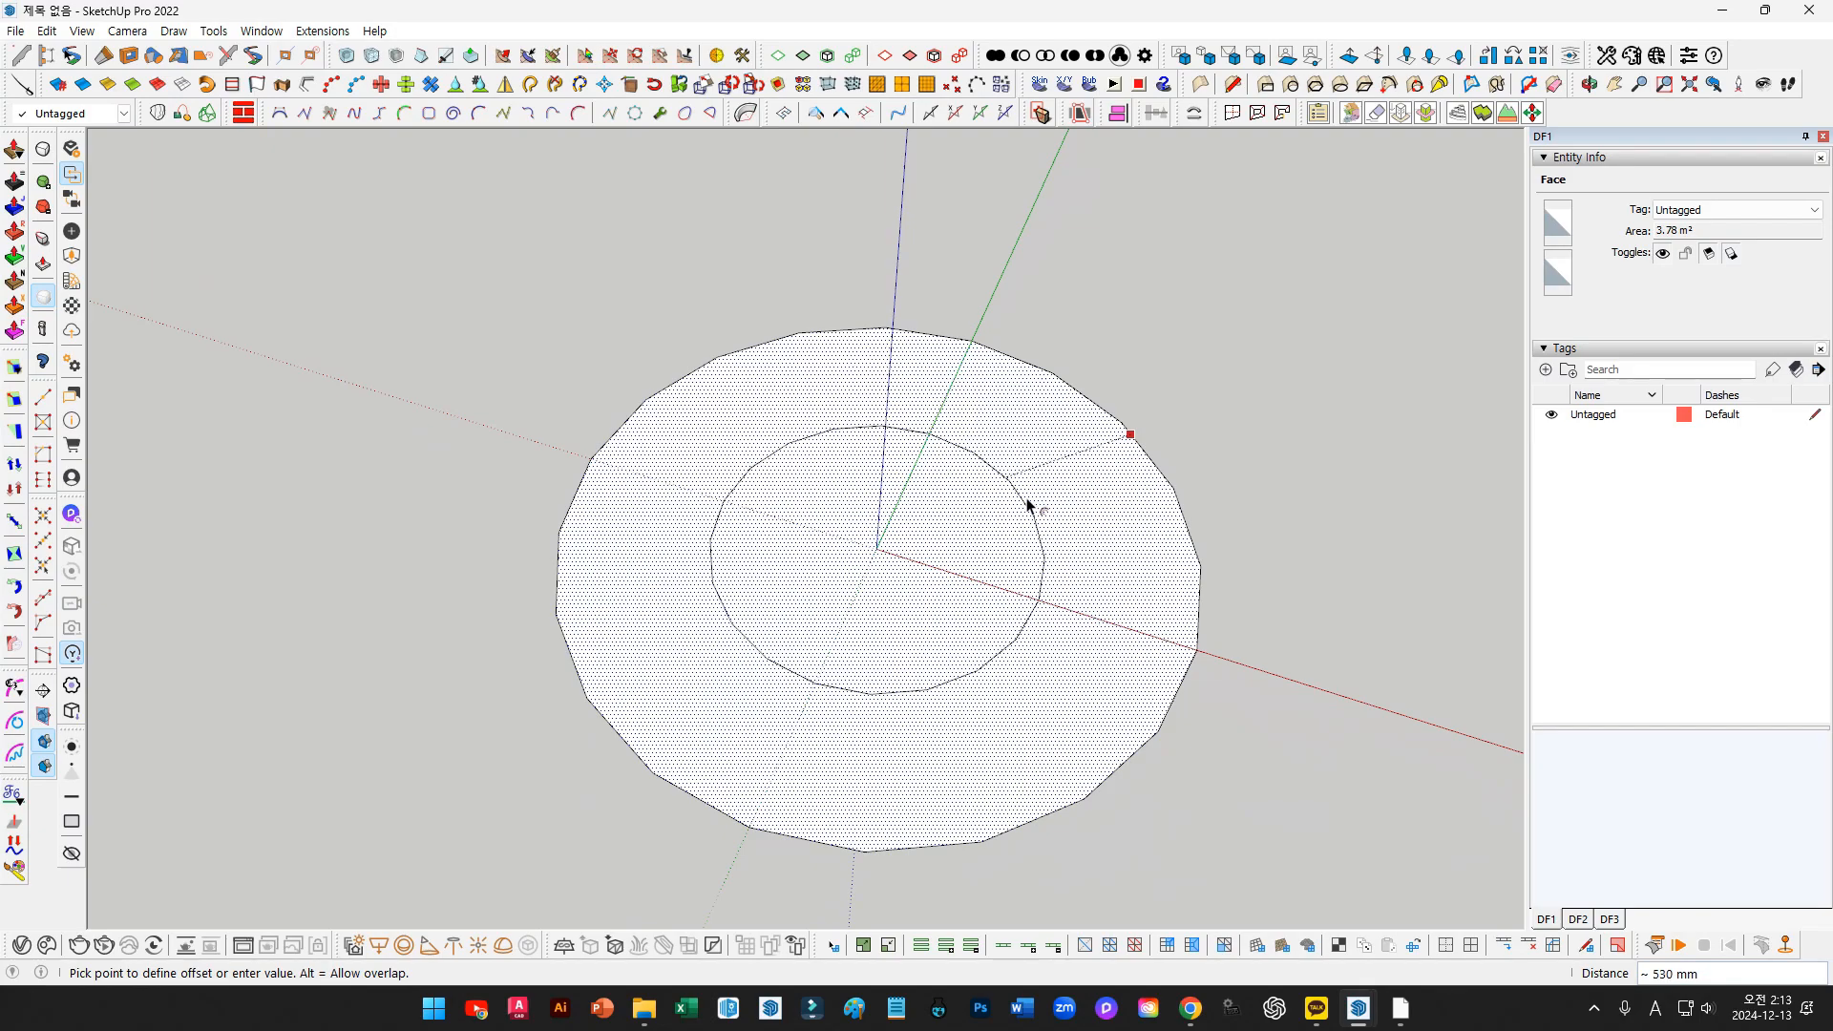
pyautogui.click(1085, 483)
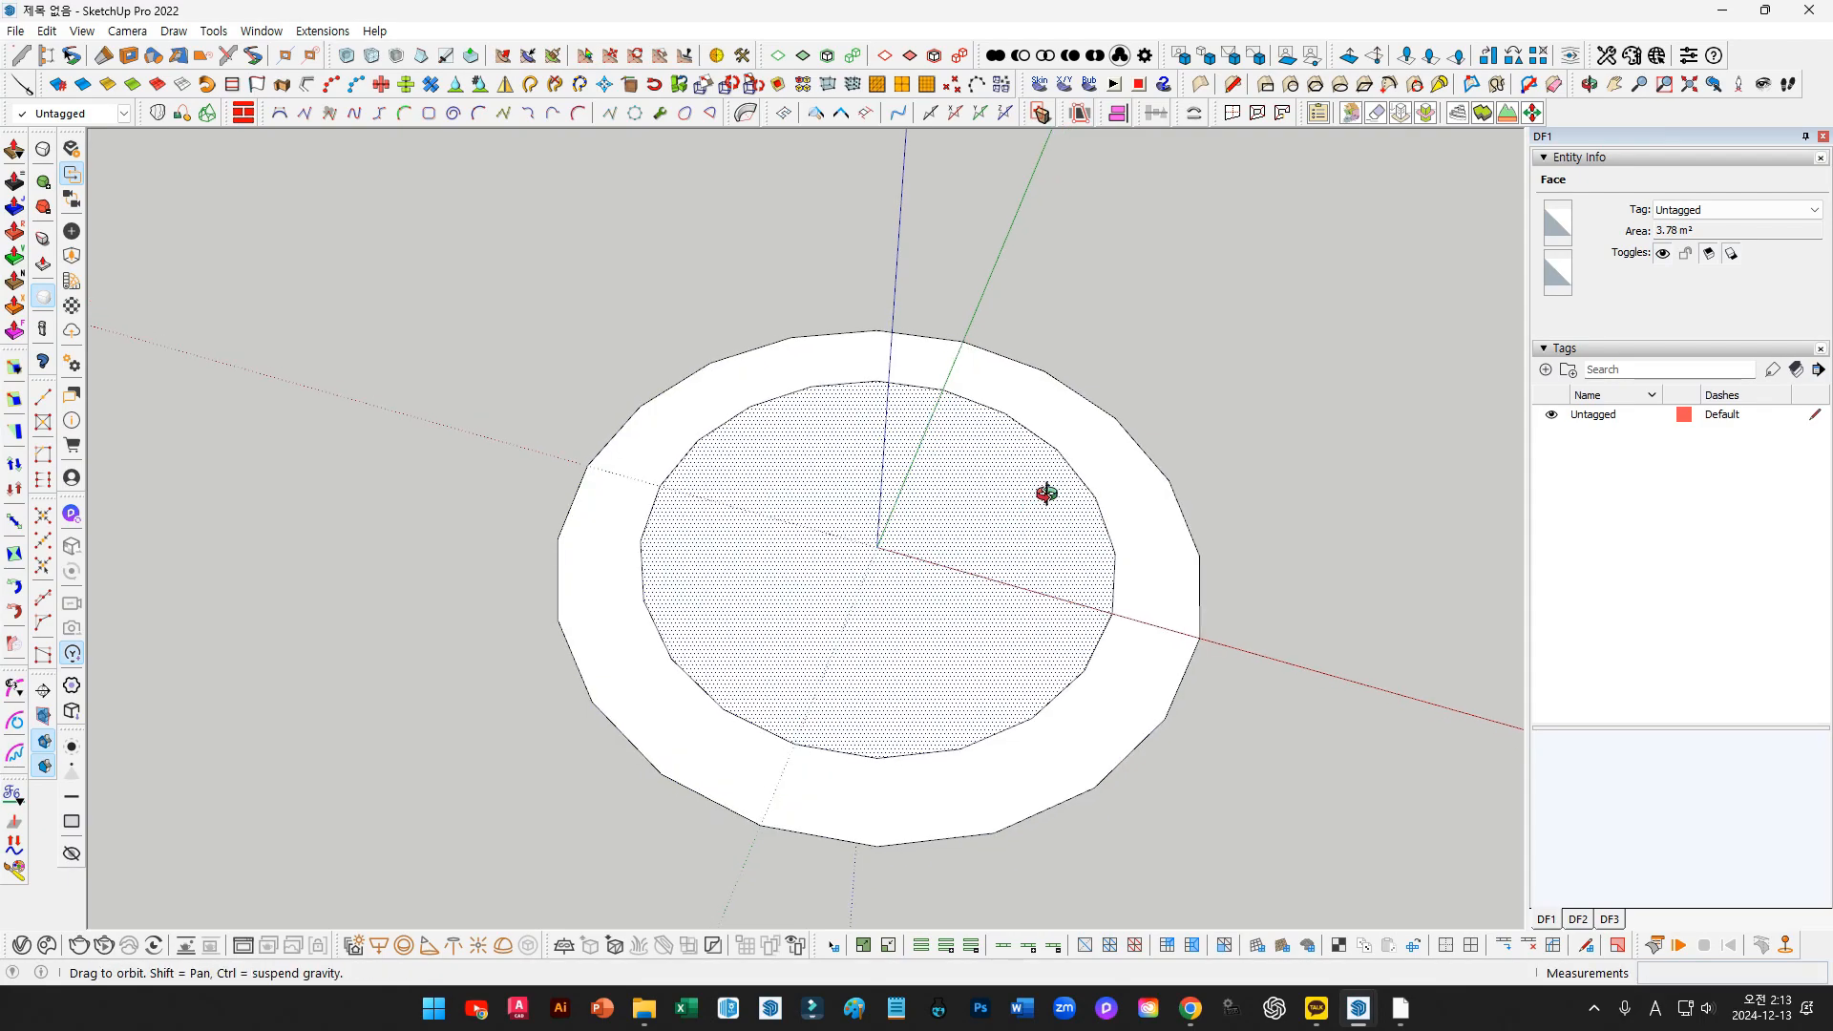
# Delete the inner circular face so that only the ring face remains
pyautogui.moveTo(1049, 492)
pyautogui.mouseDown(button='middle')
pyautogui.moveTo(1045, 536)
pyautogui.moveTo(1058, 526)
pyautogui.mouseUp(button='middle')
pyautogui.press('space')
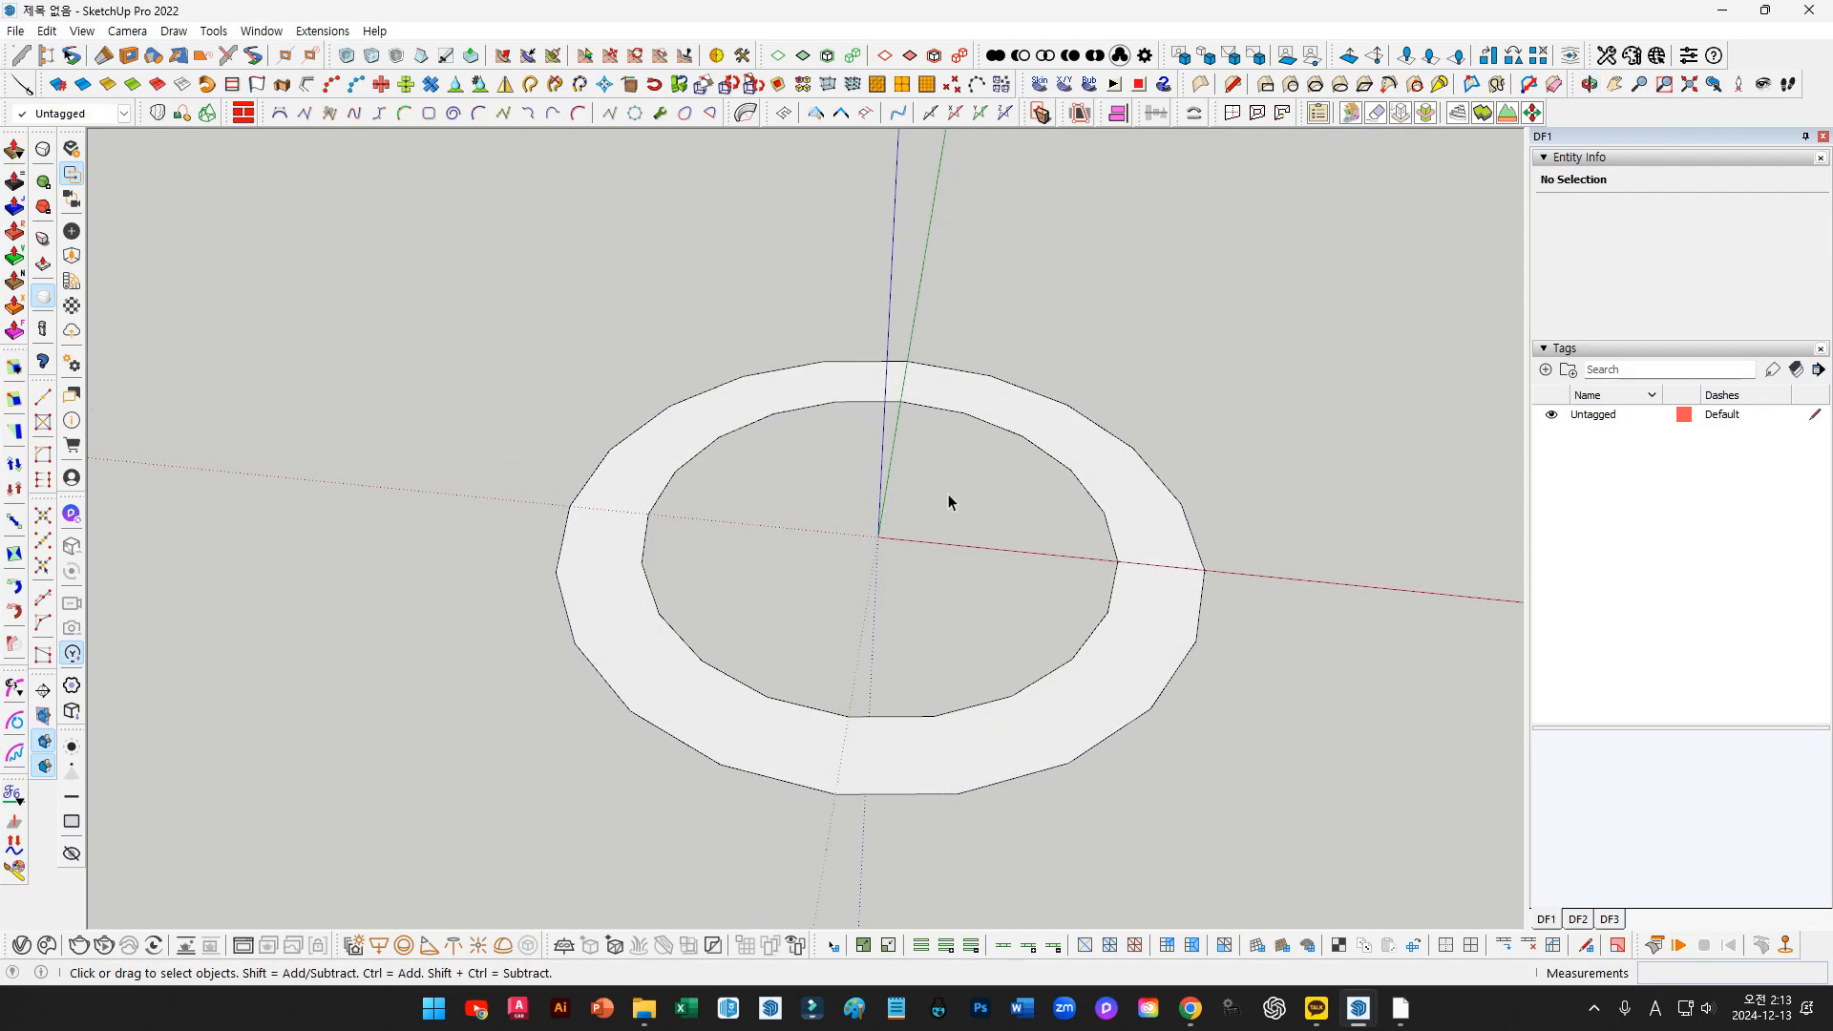
pyautogui.scroll(-2, 862, 508)
pyautogui.moveTo(861, 508); pyautogui.dragTo(859, 524, button='middle')
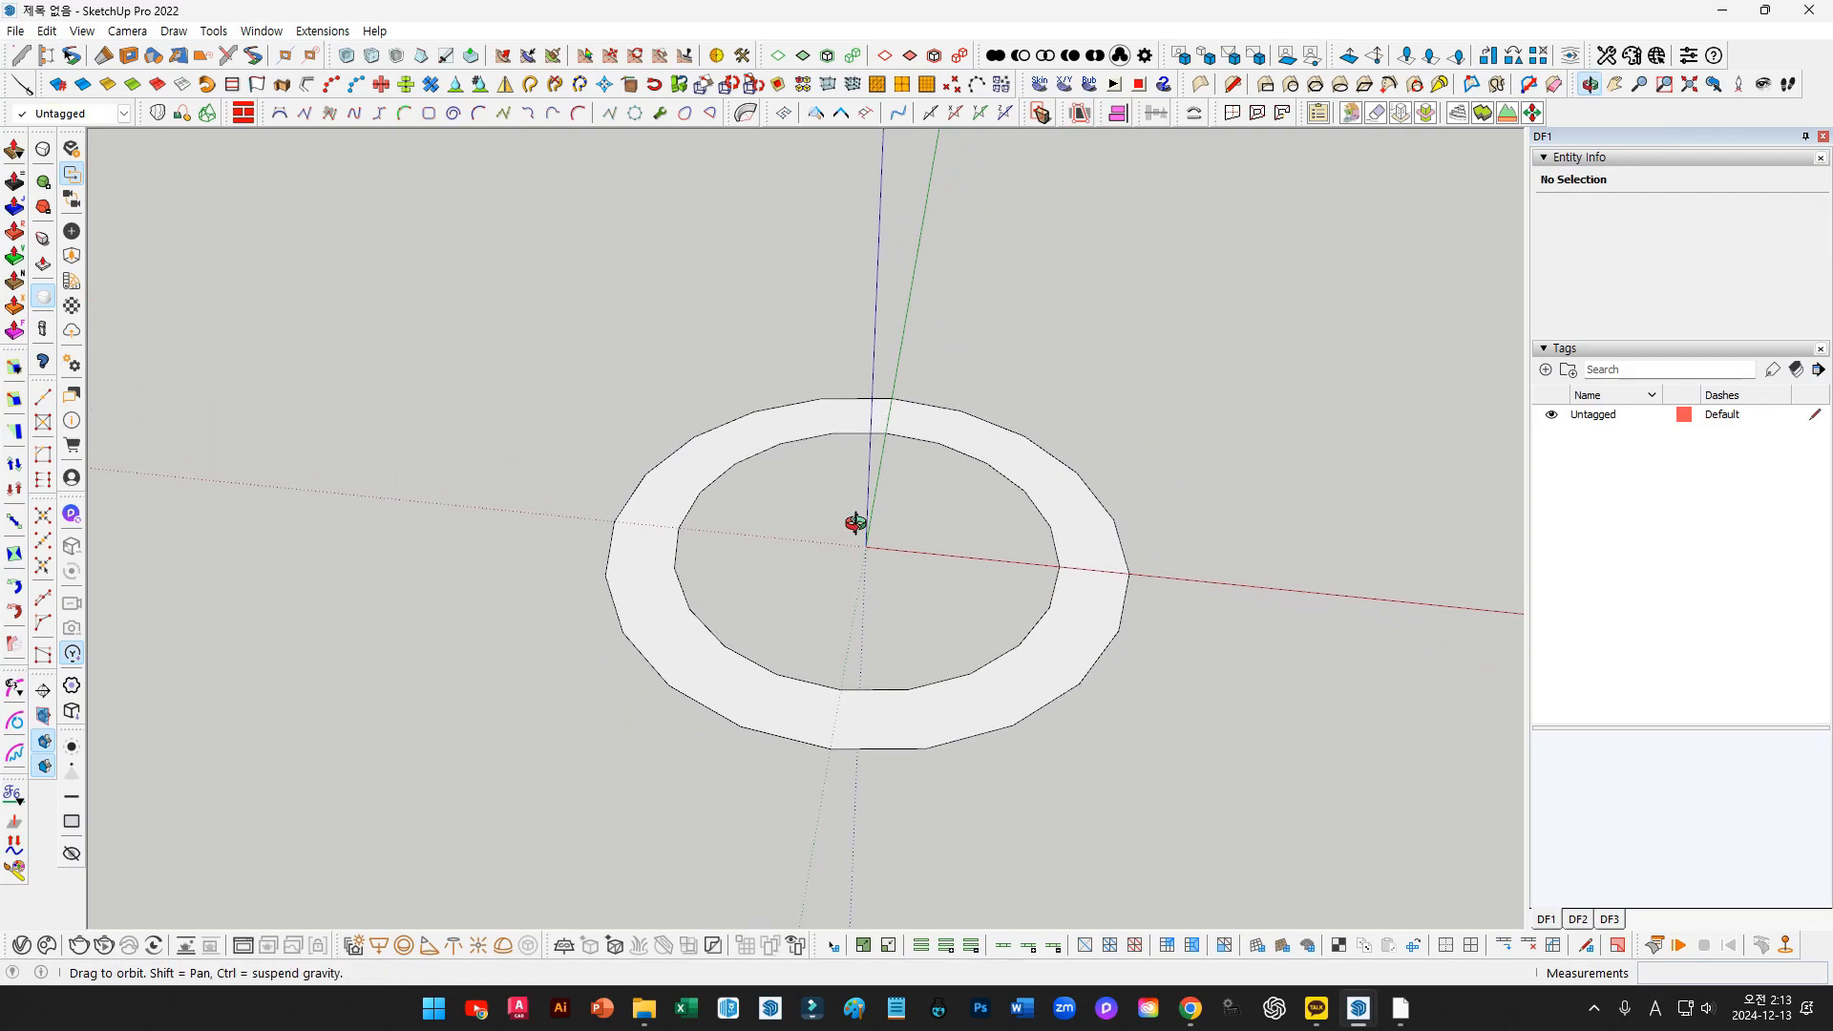
# Split the selected ring face into quads with the SplitDonut tool
pyautogui.click(742, 440)
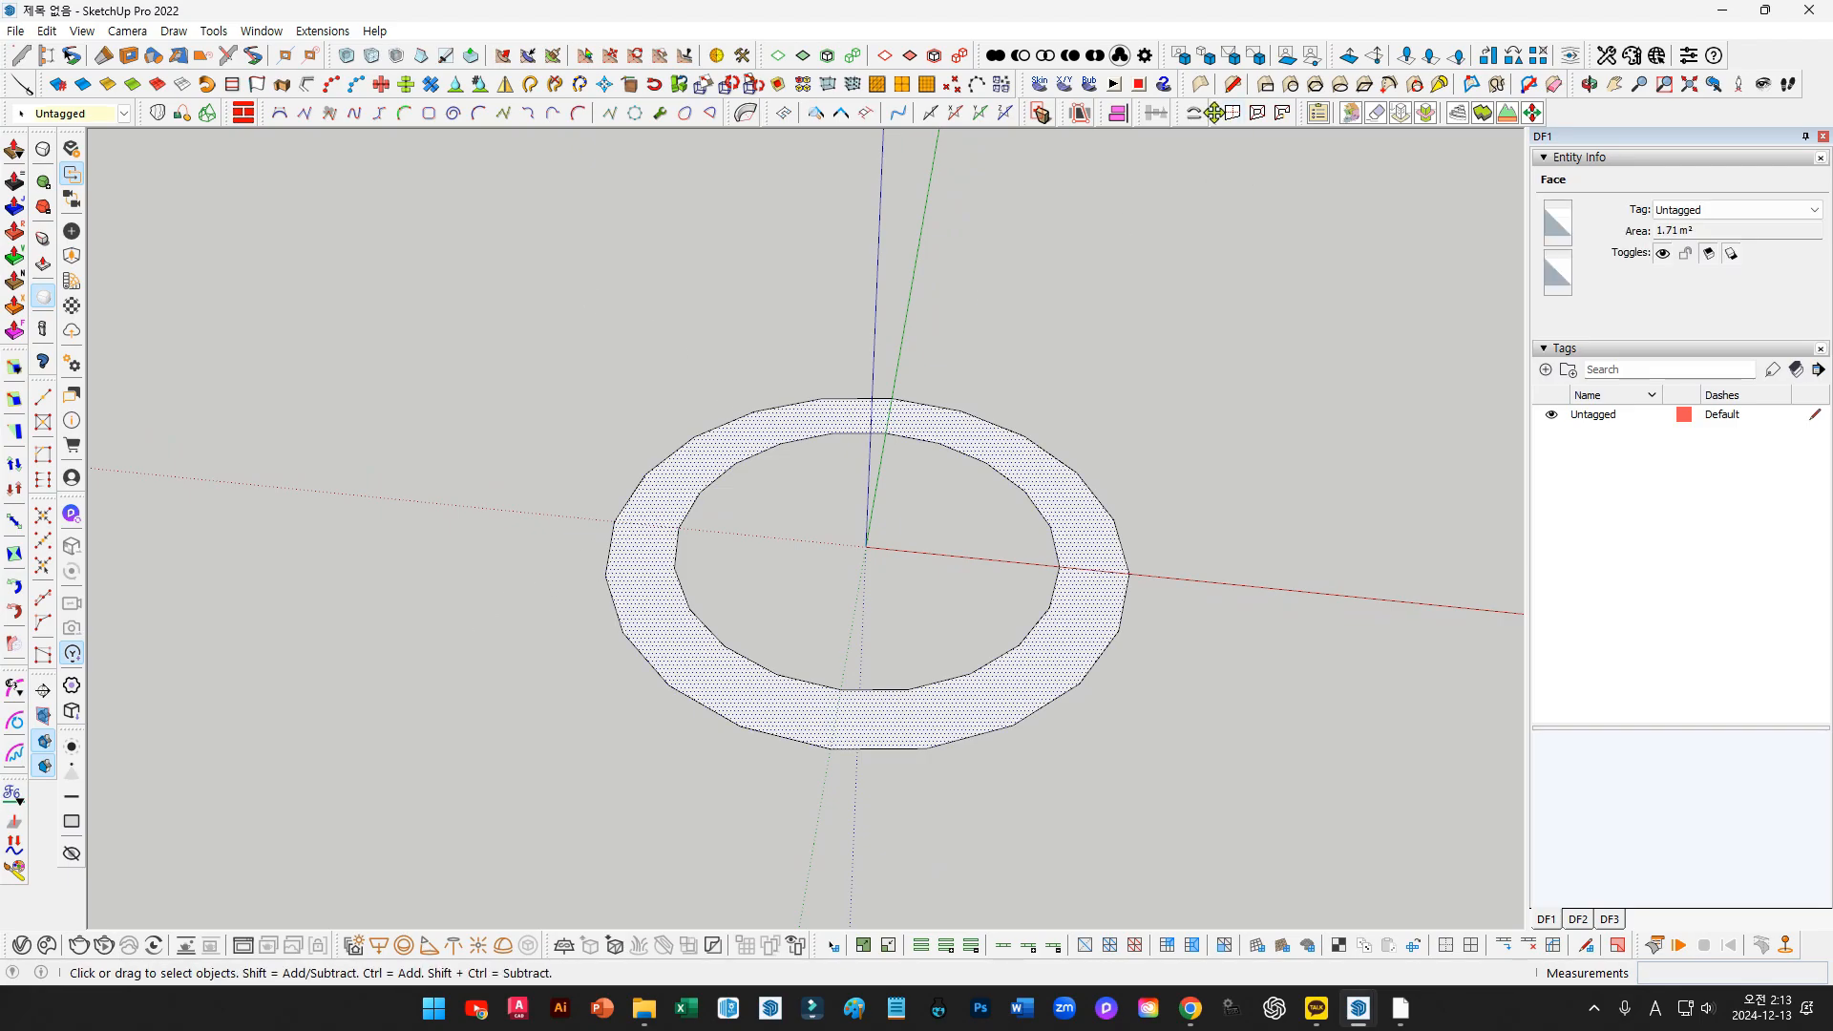
pyautogui.moveTo(1214, 113); pyautogui.dragTo(714, 244)
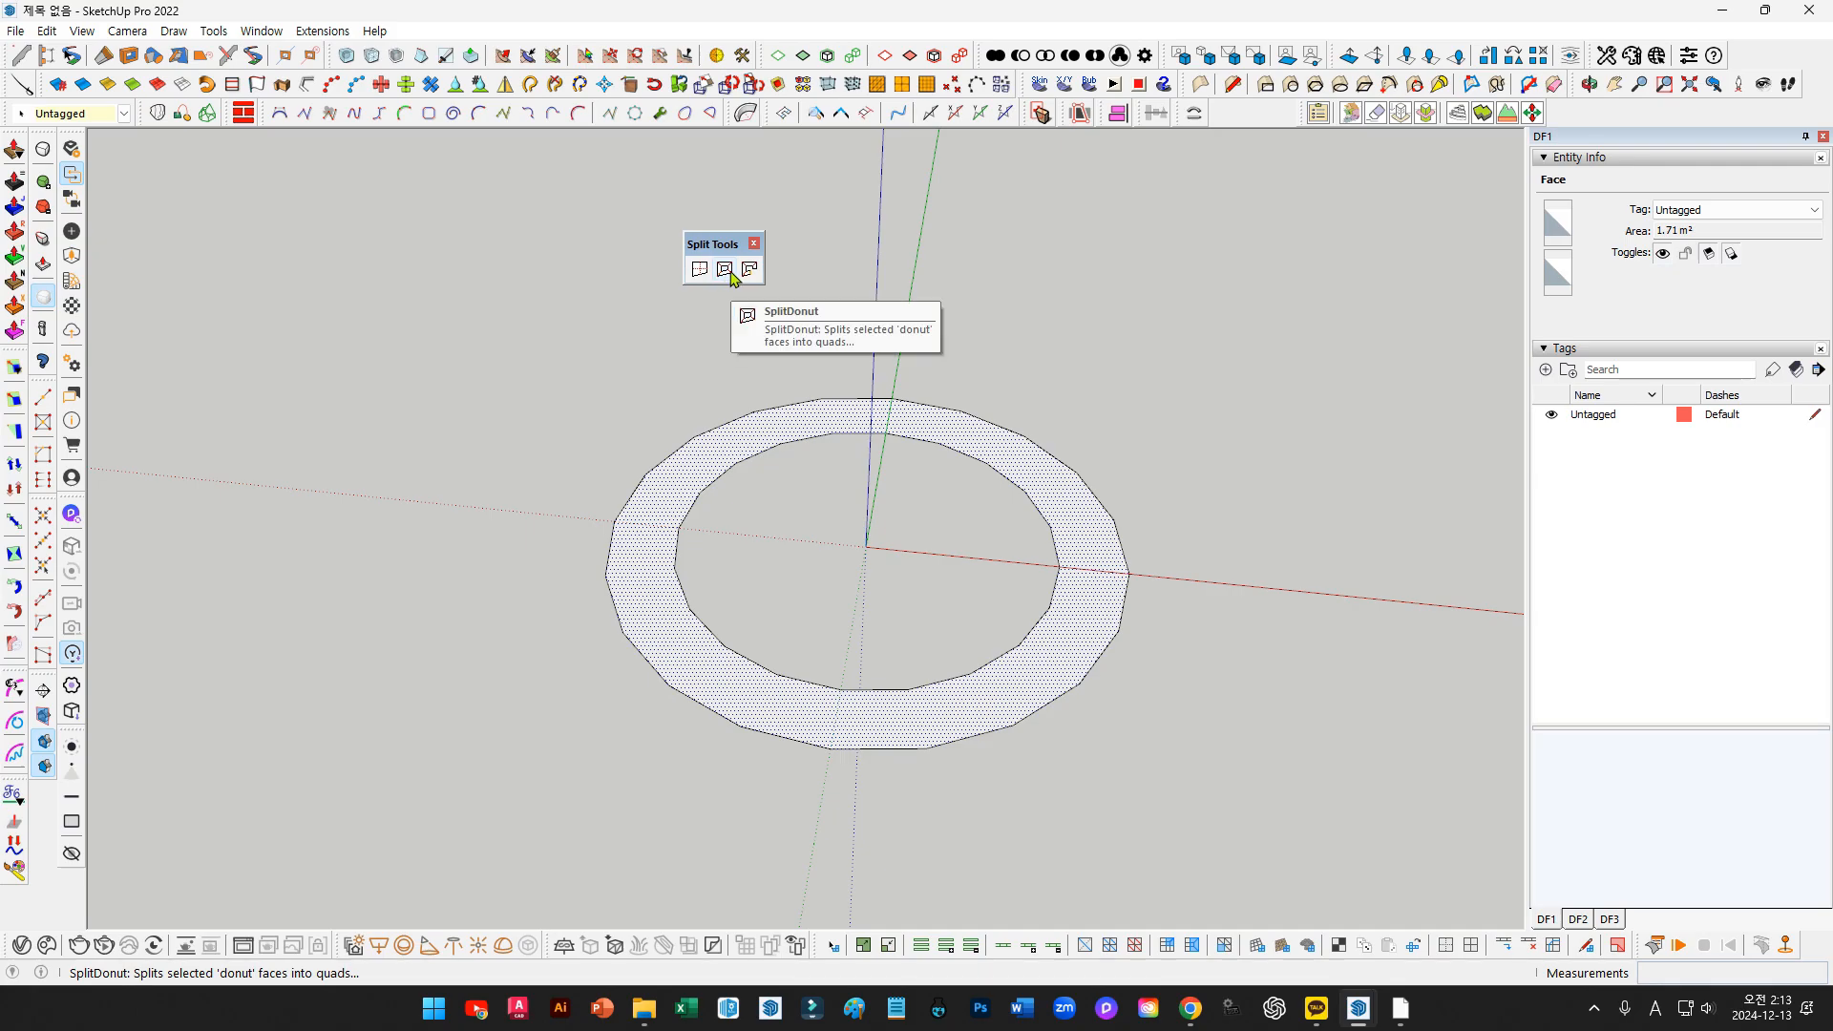
pyautogui.click(725, 270)
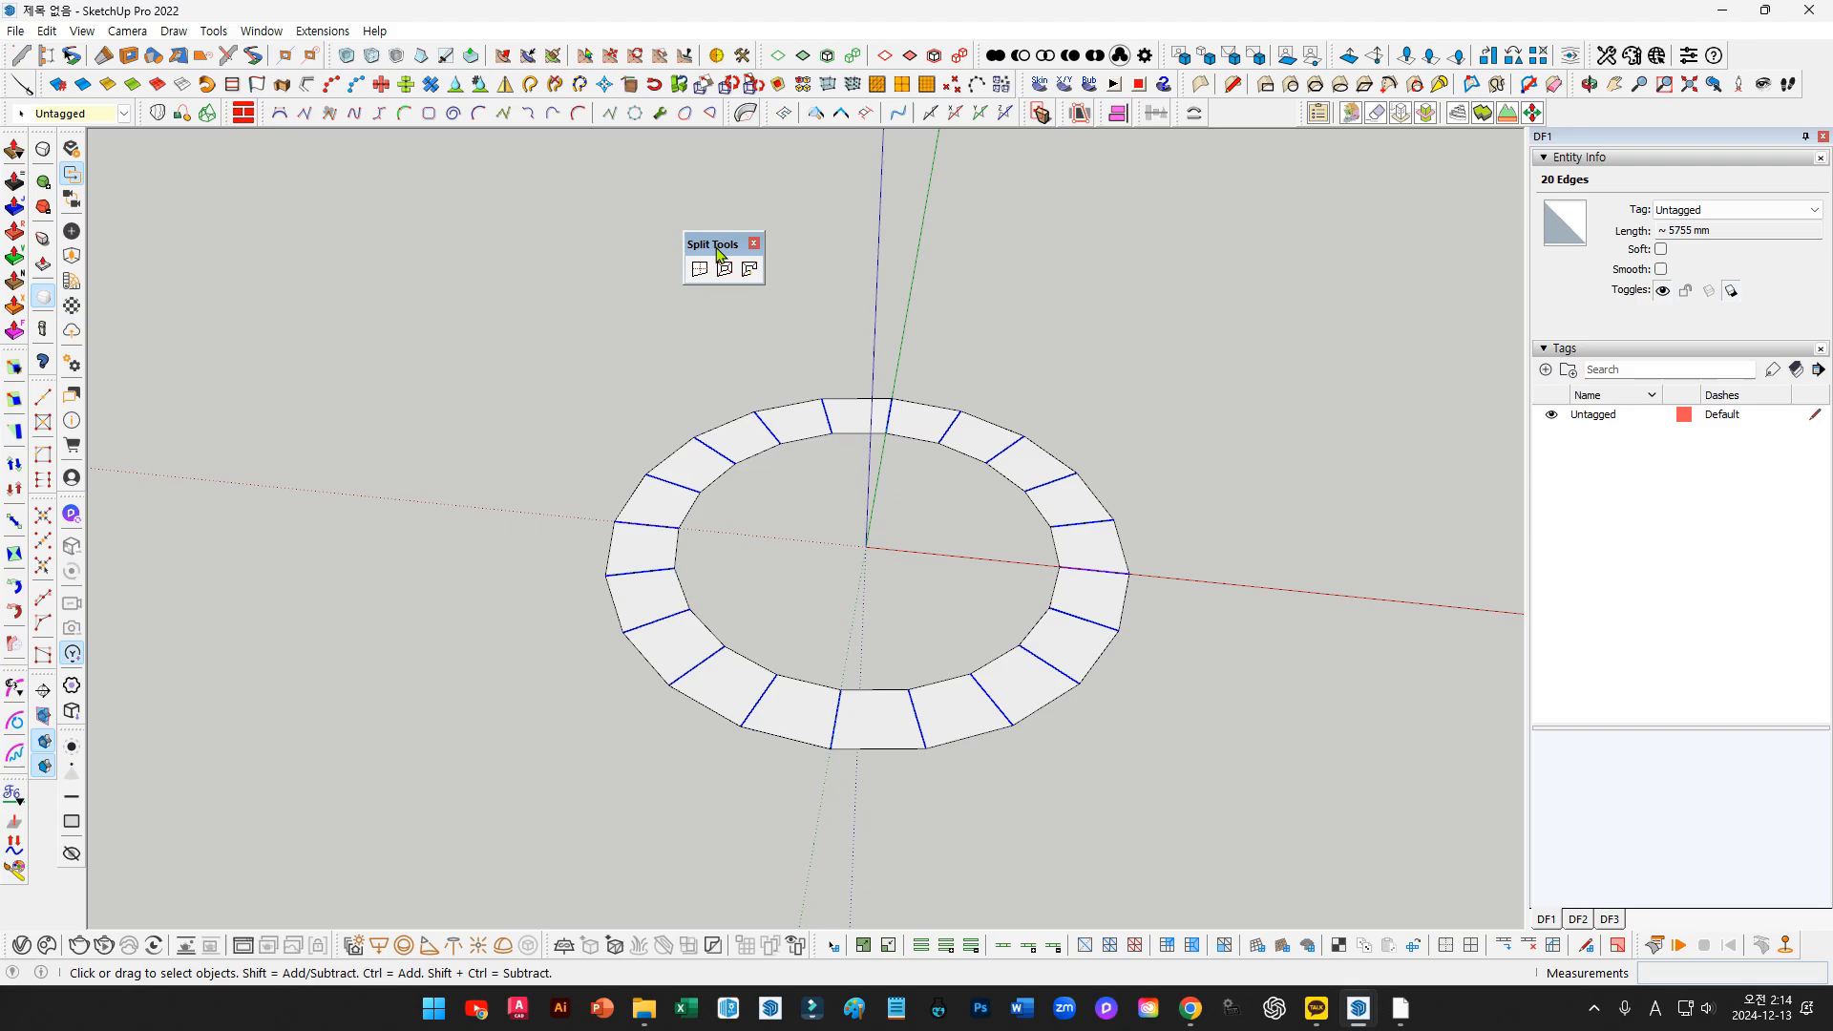
pyautogui.moveTo(718, 246); pyautogui.dragTo(1231, 110)
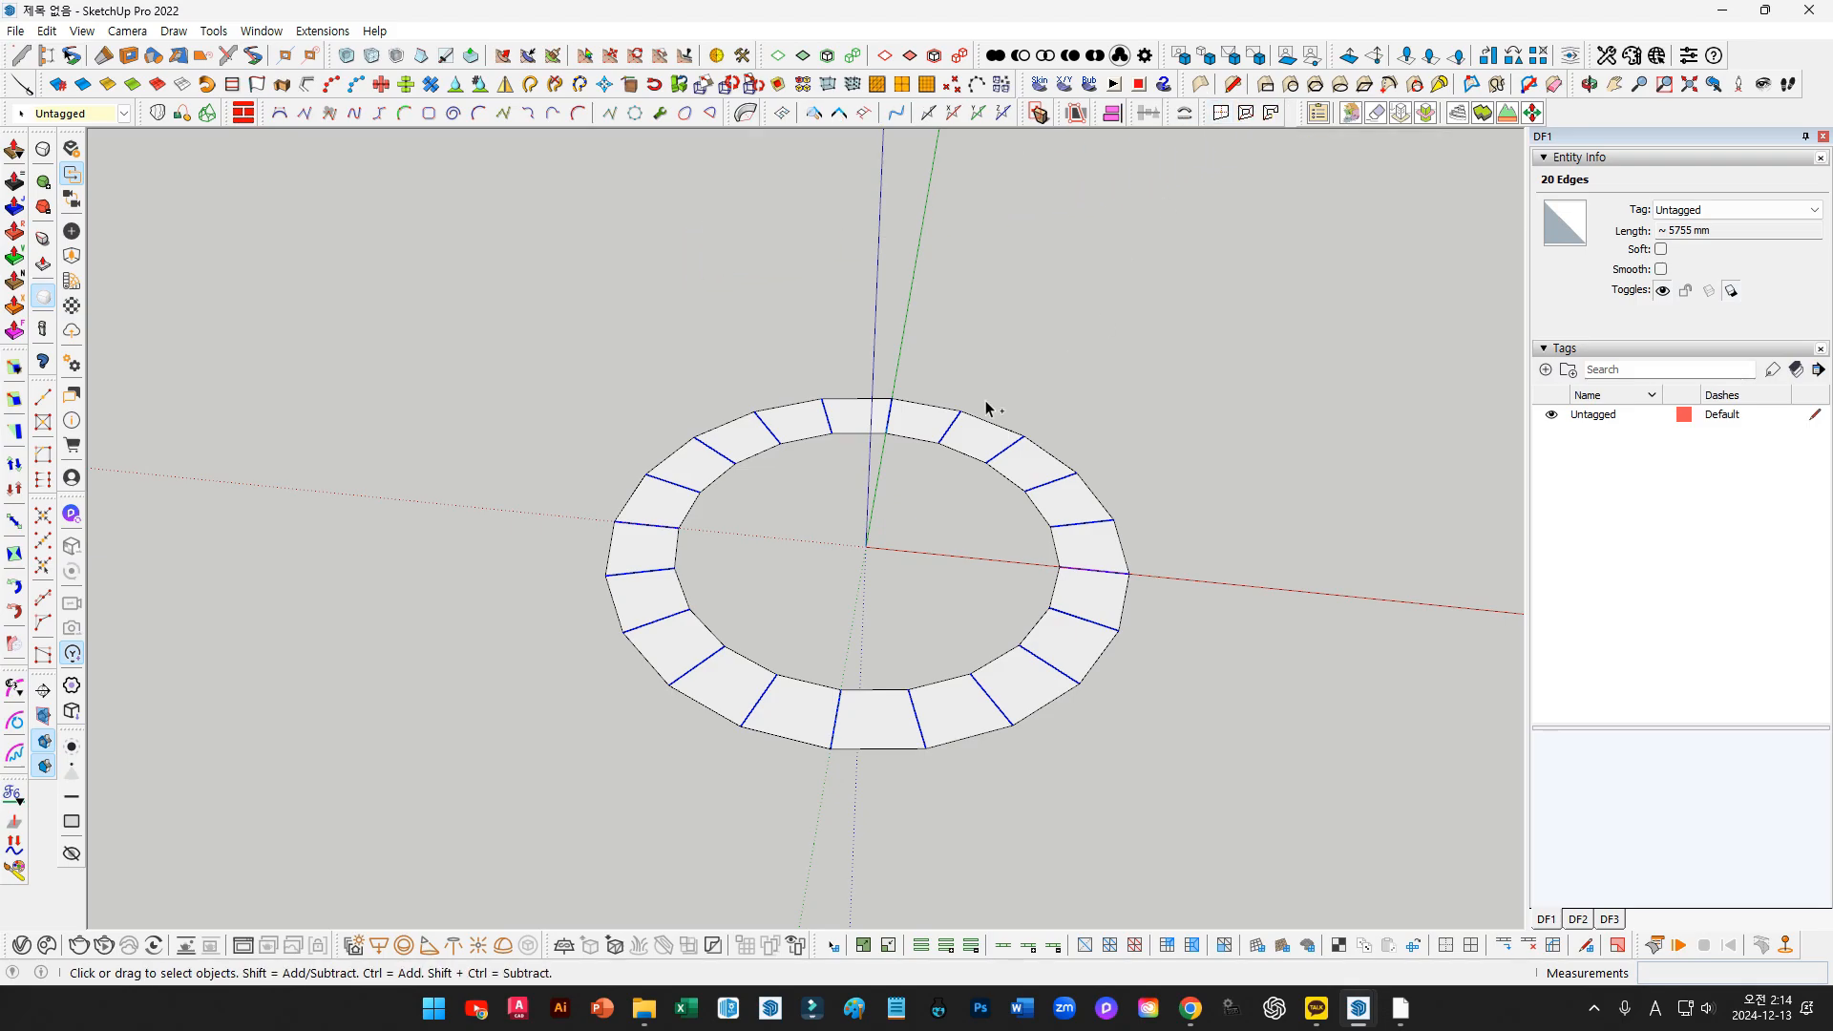
# Delete the ring's radial dividing edges and try to loft between the two full circles with Loft by Spline
pyautogui.press('Delete')
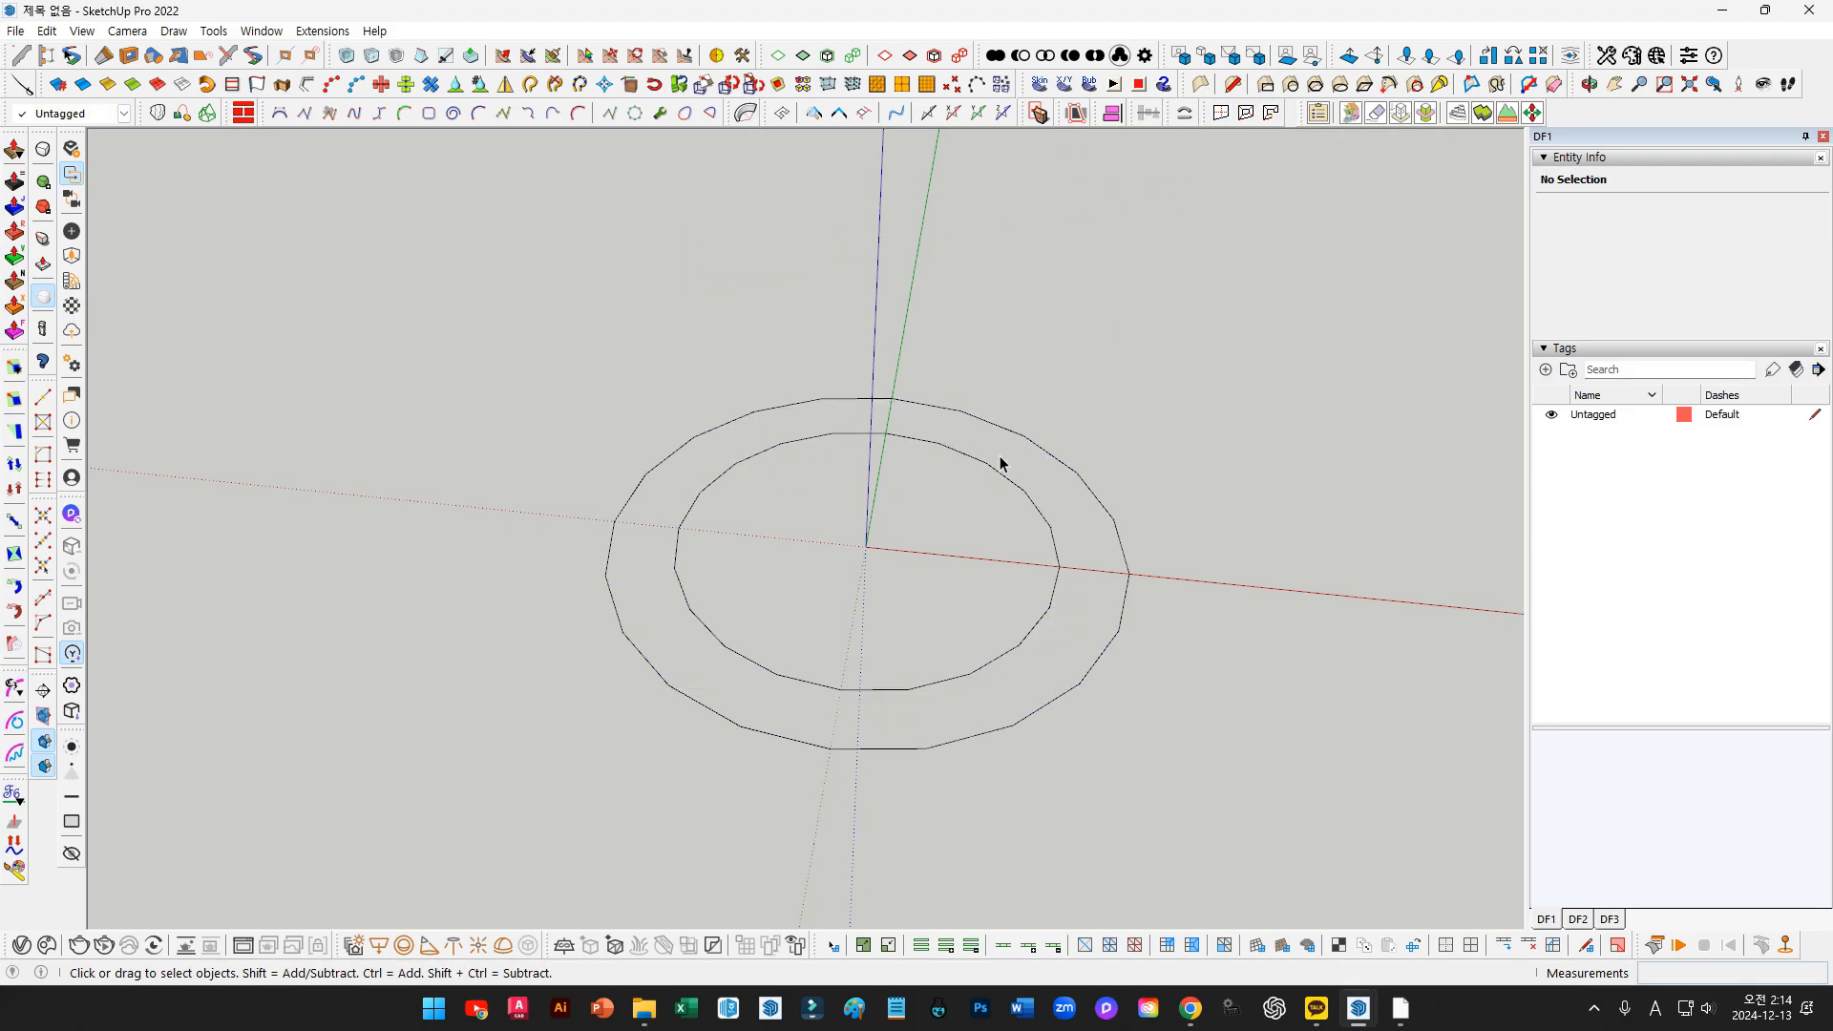
pyautogui.moveTo(436, 219); pyautogui.dragTo(1250, 746)
pyautogui.click(160, 113)
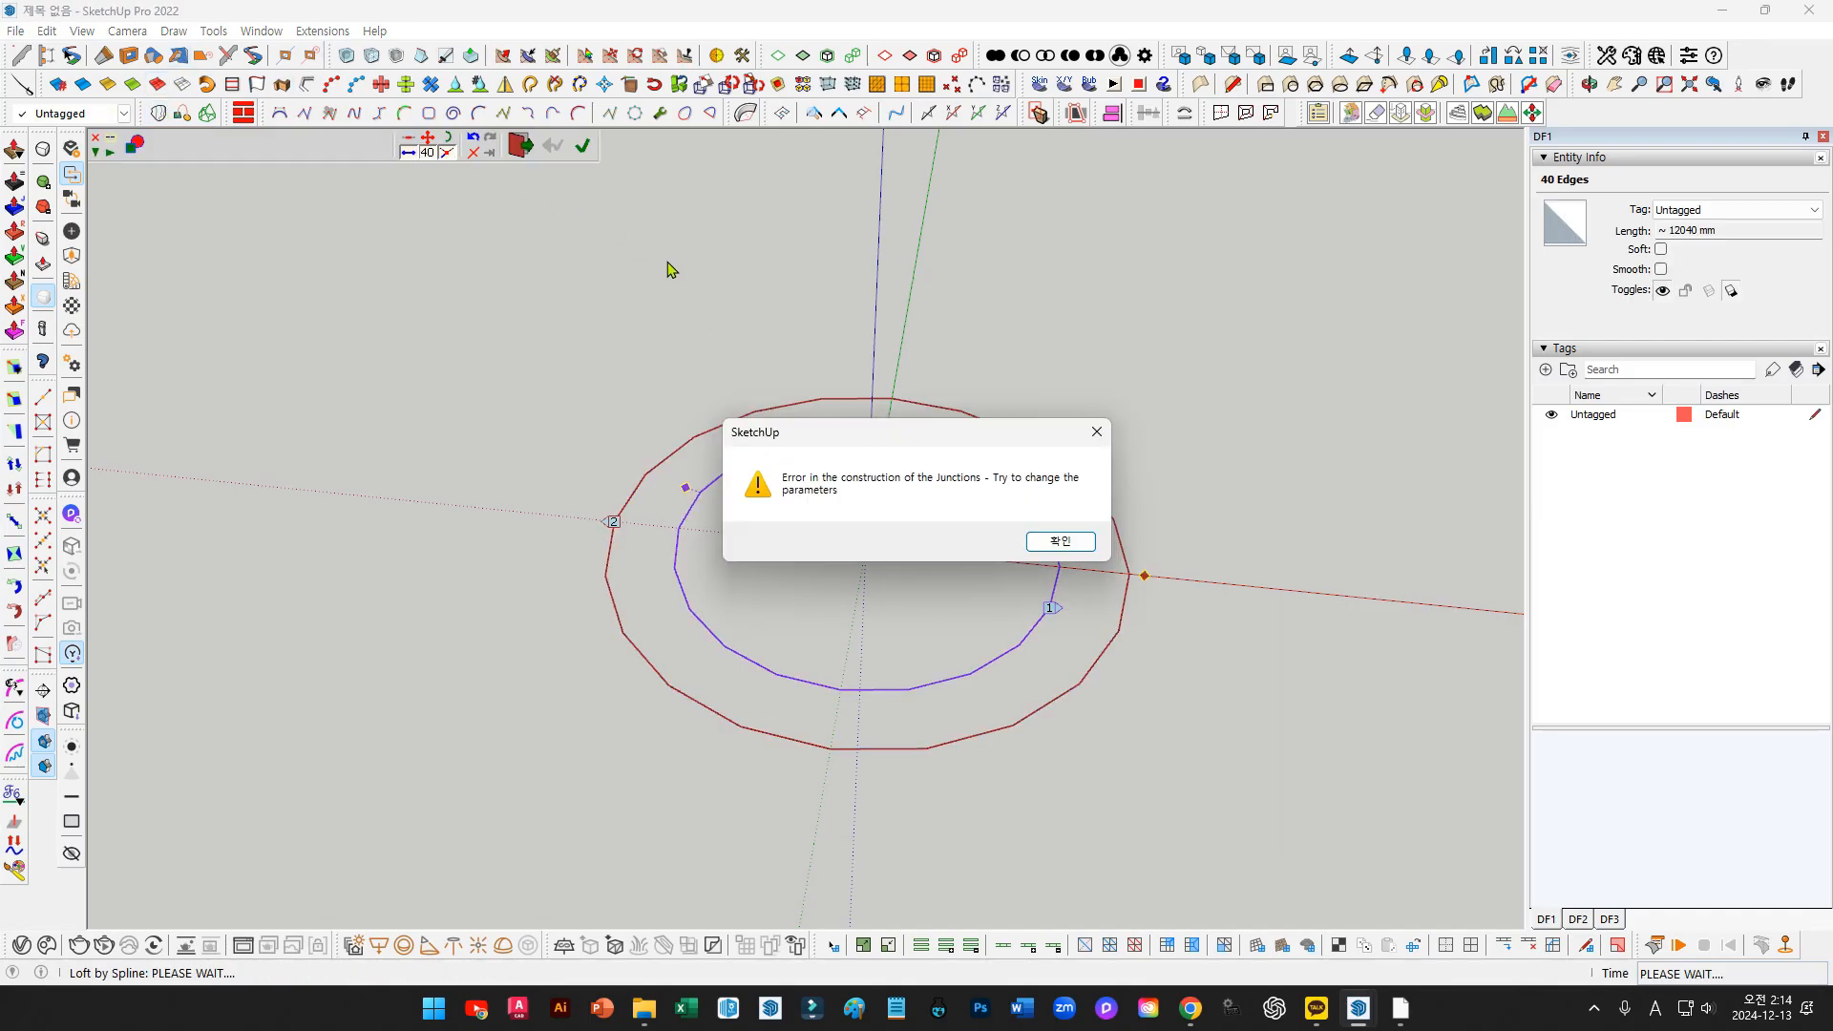
pyautogui.click(1060, 542)
pyautogui.press('space')
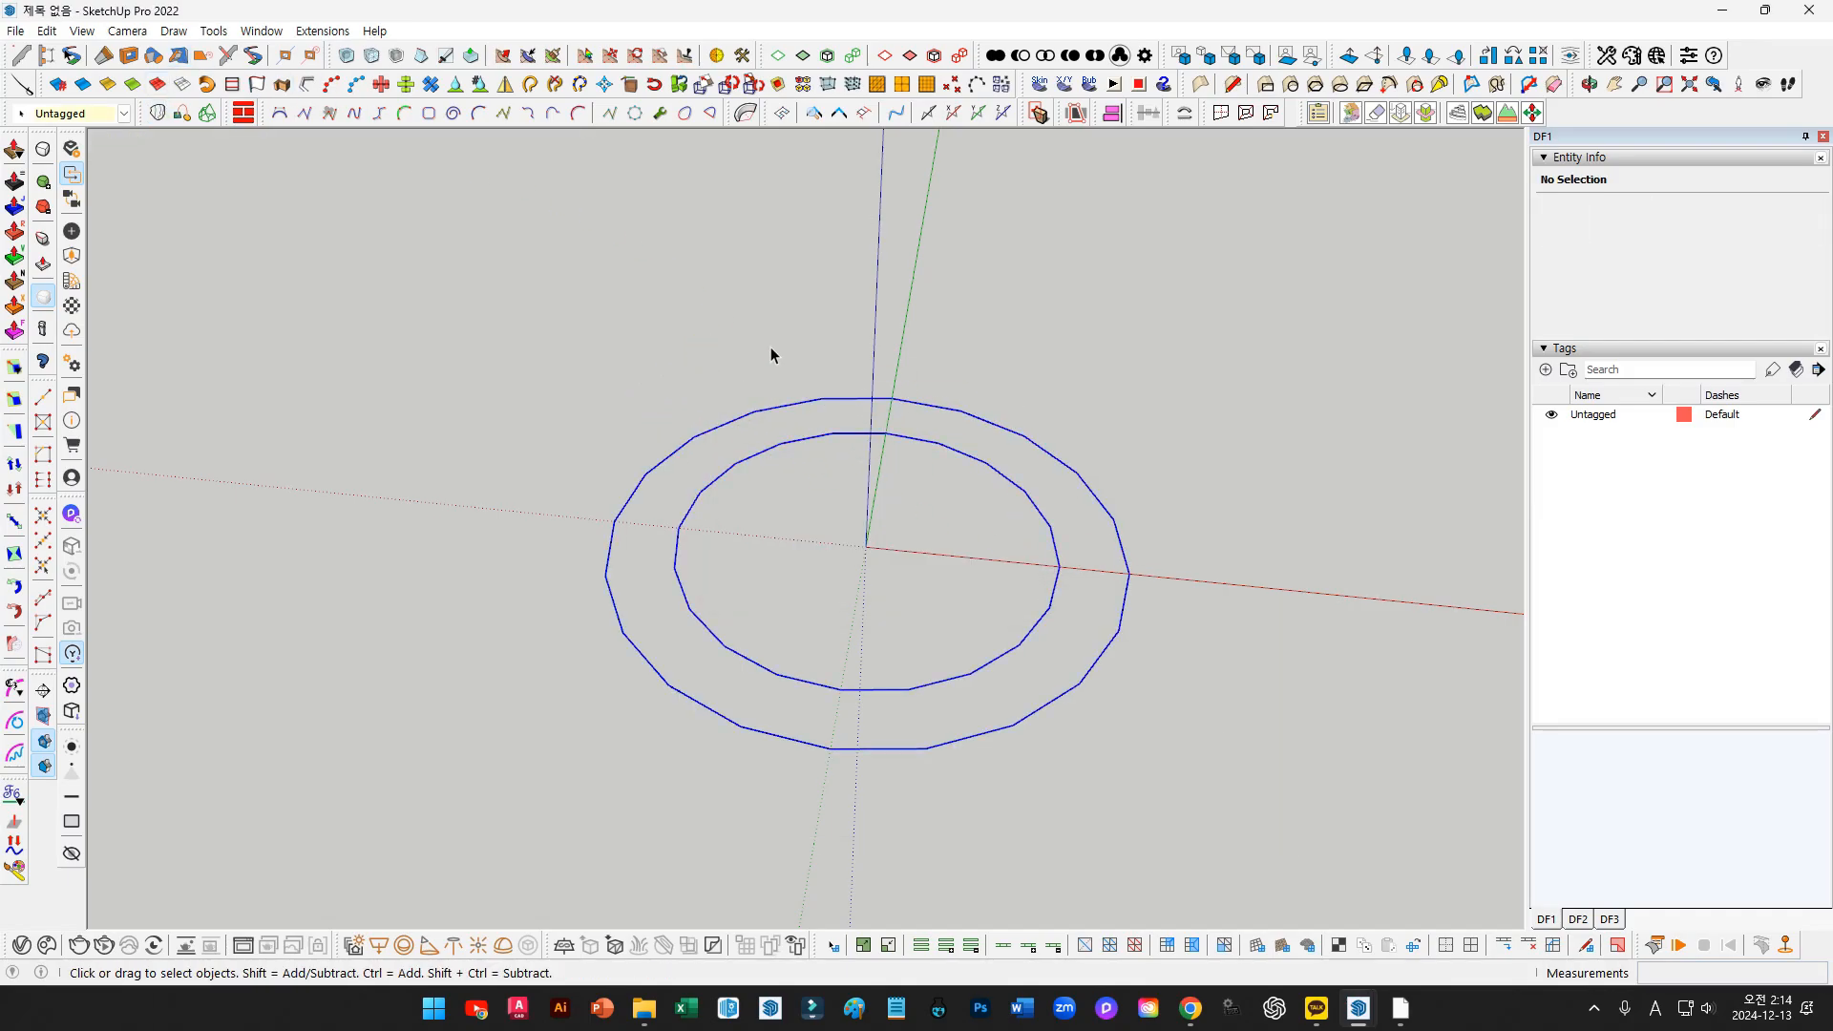
pyautogui.click(770, 344)
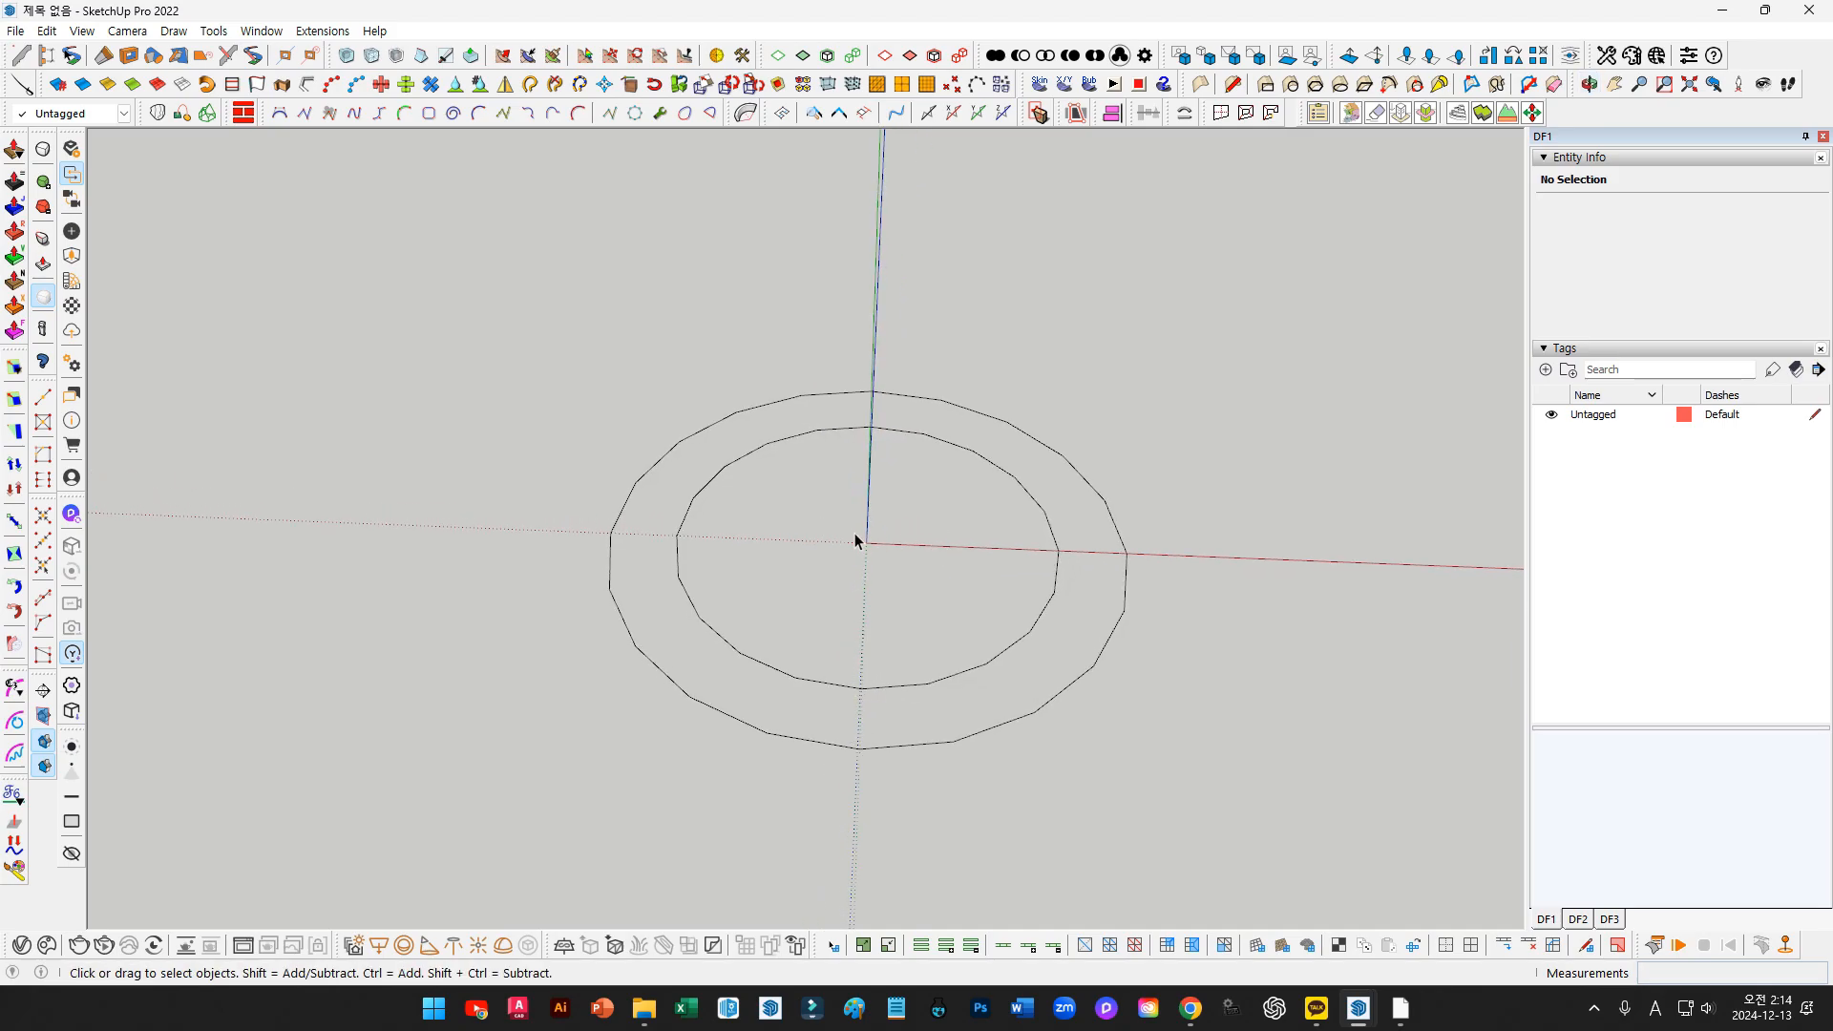
# Select matching upper-left arc portions of both circles and loft a face between them with Loft by Spline
pyautogui.moveTo(597, 325); pyautogui.dragTo(594, 323)
pyautogui.moveTo(828, 355); pyautogui.dragTo(847, 381, button='middle')
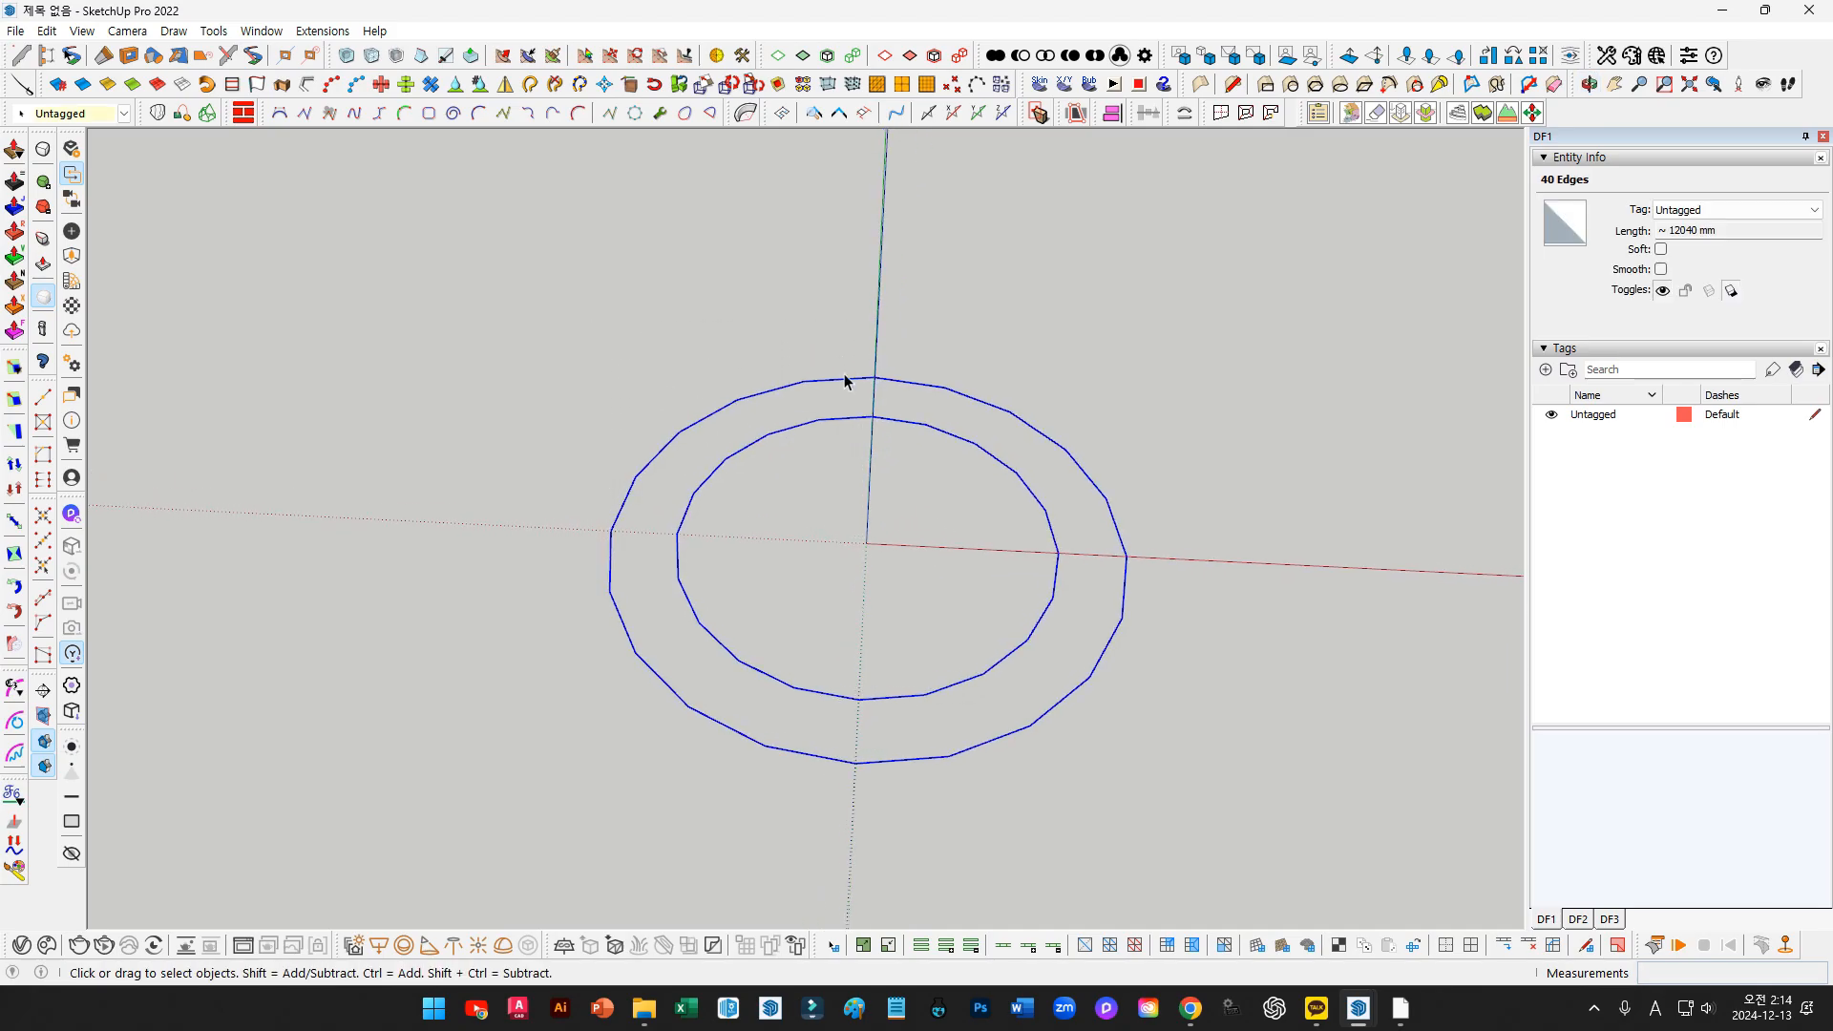
pyautogui.click(634, 179)
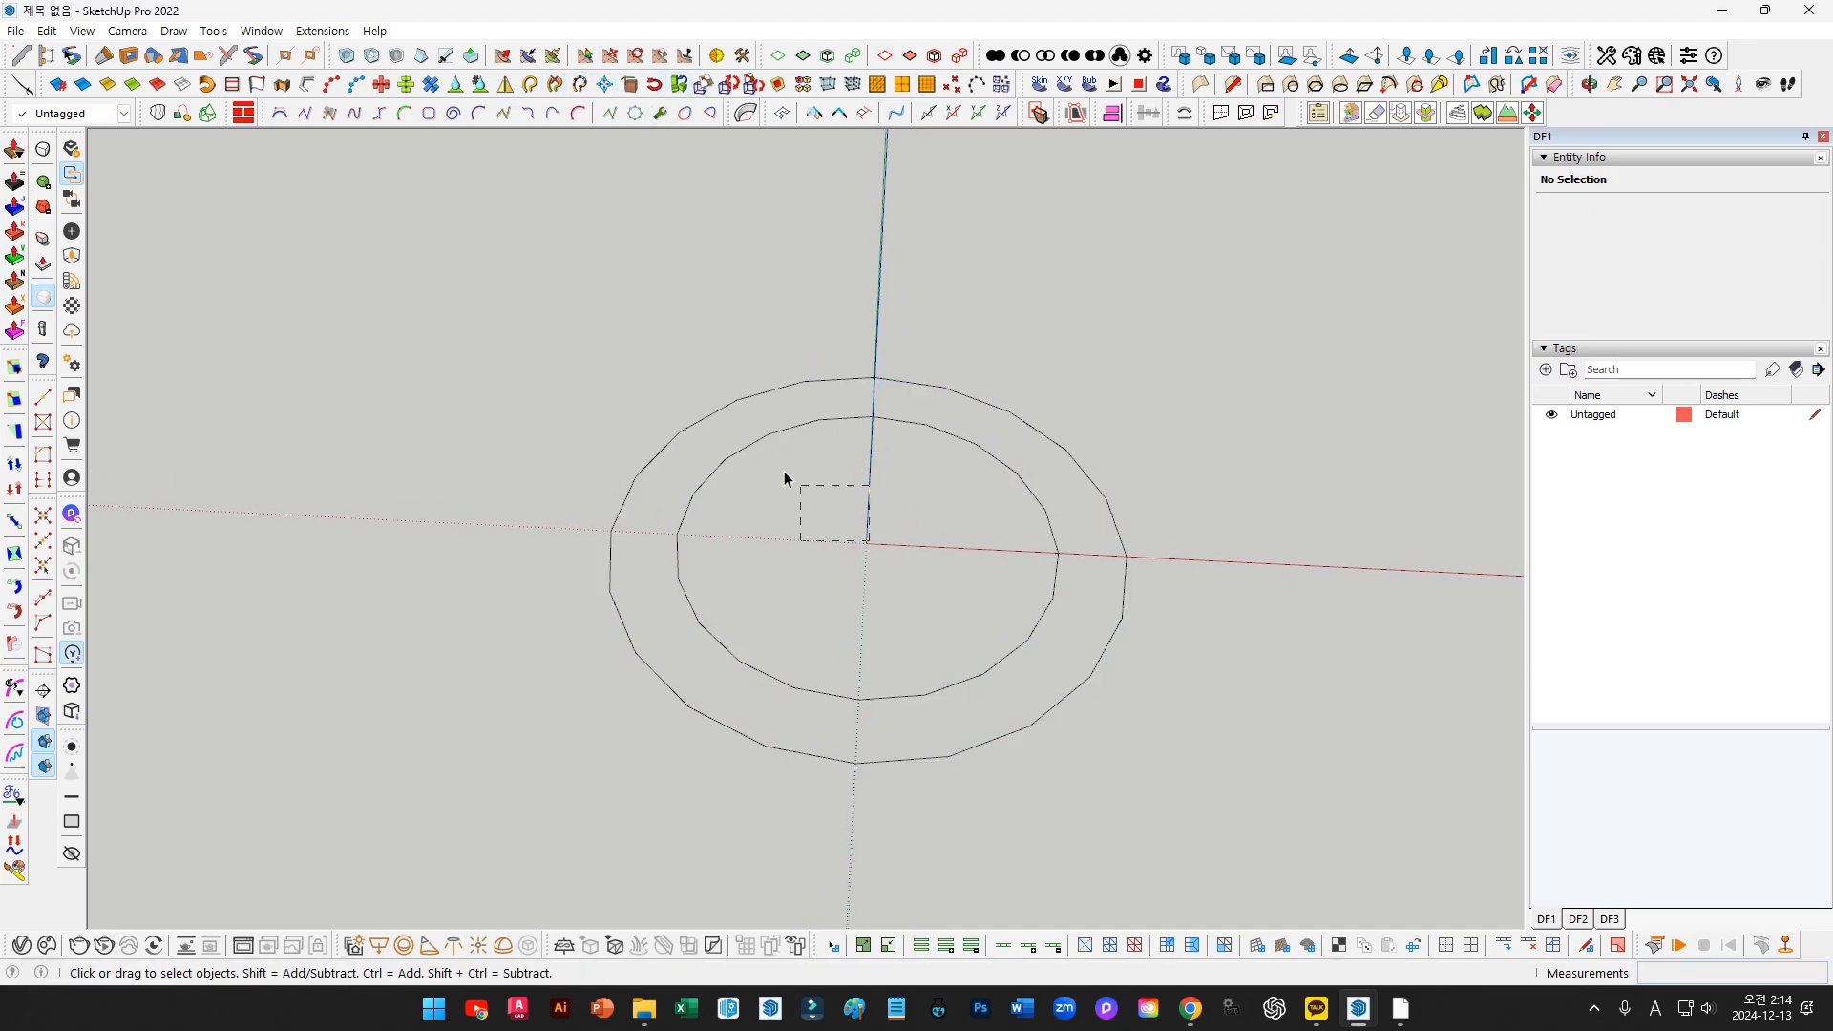
pyautogui.moveTo(631, 326); pyautogui.dragTo(535, 346)
pyautogui.moveTo(812, 520)
pyautogui.mouseDown(button='middle')
pyautogui.moveTo(832, 532)
pyautogui.moveTo(787, 499)
pyautogui.mouseUp(button='middle')
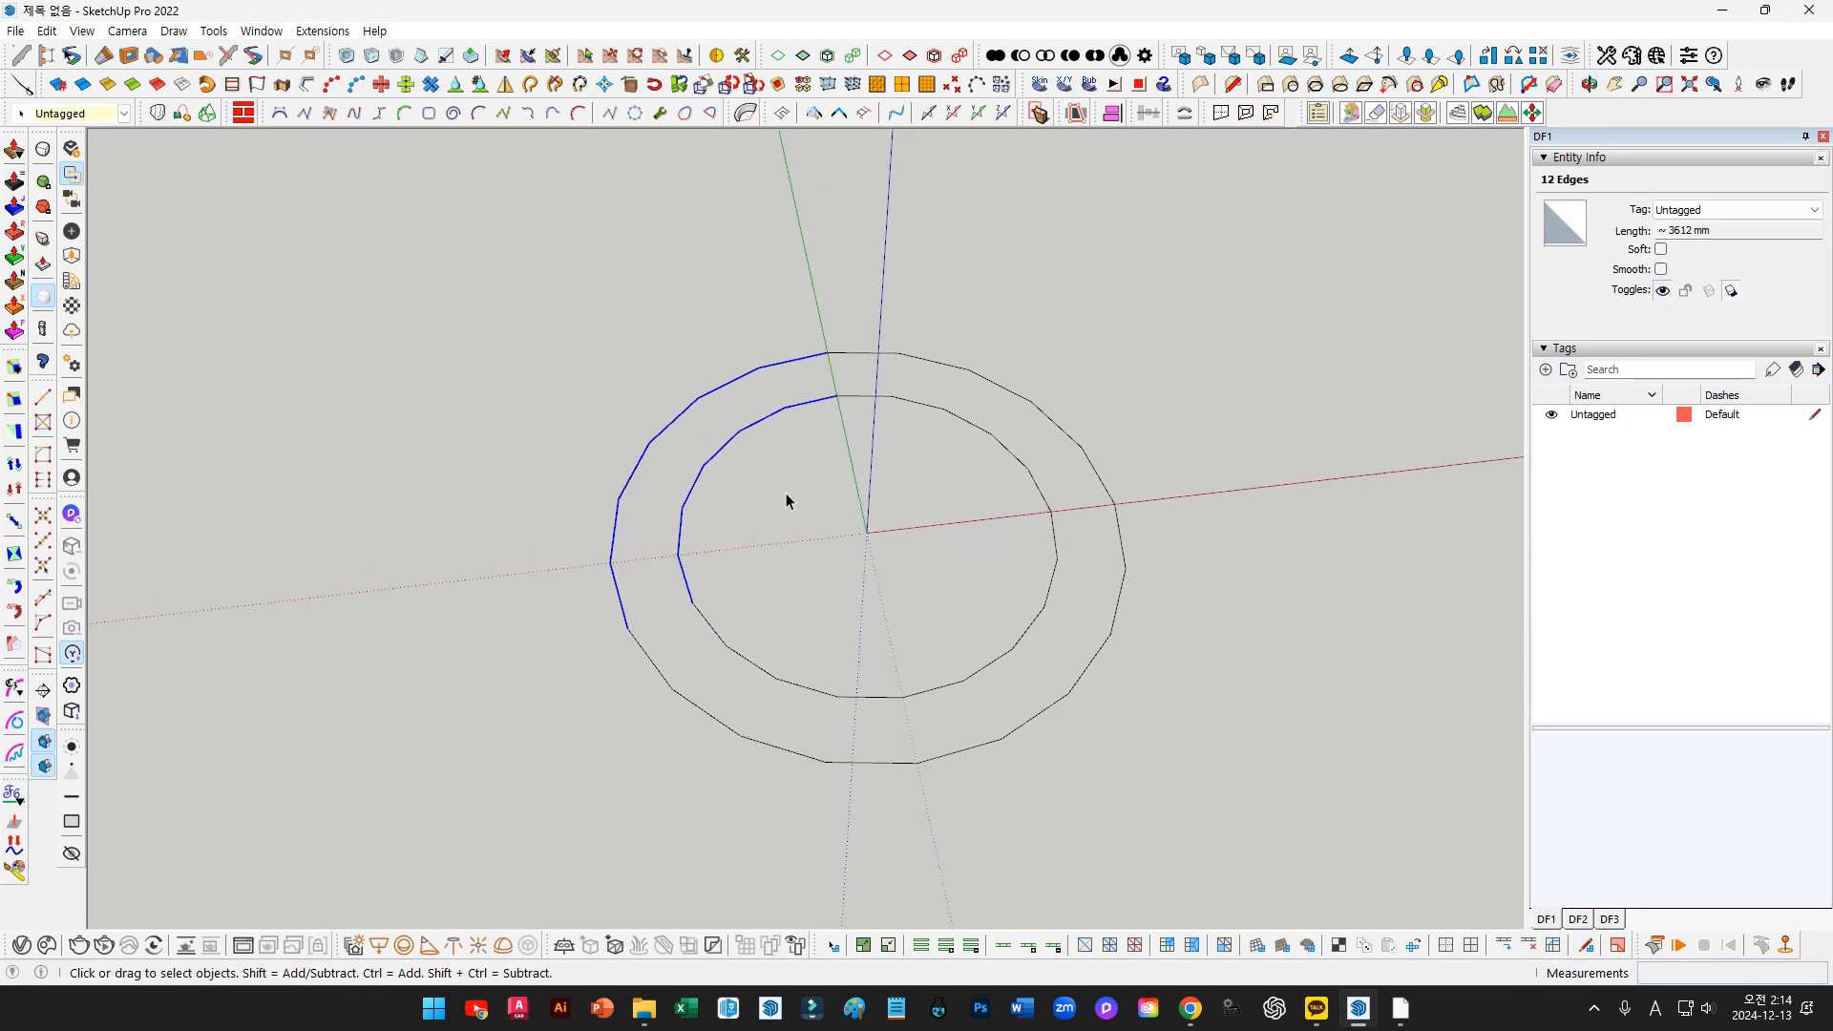
pyautogui.click(156, 115)
pyautogui.click(498, 379)
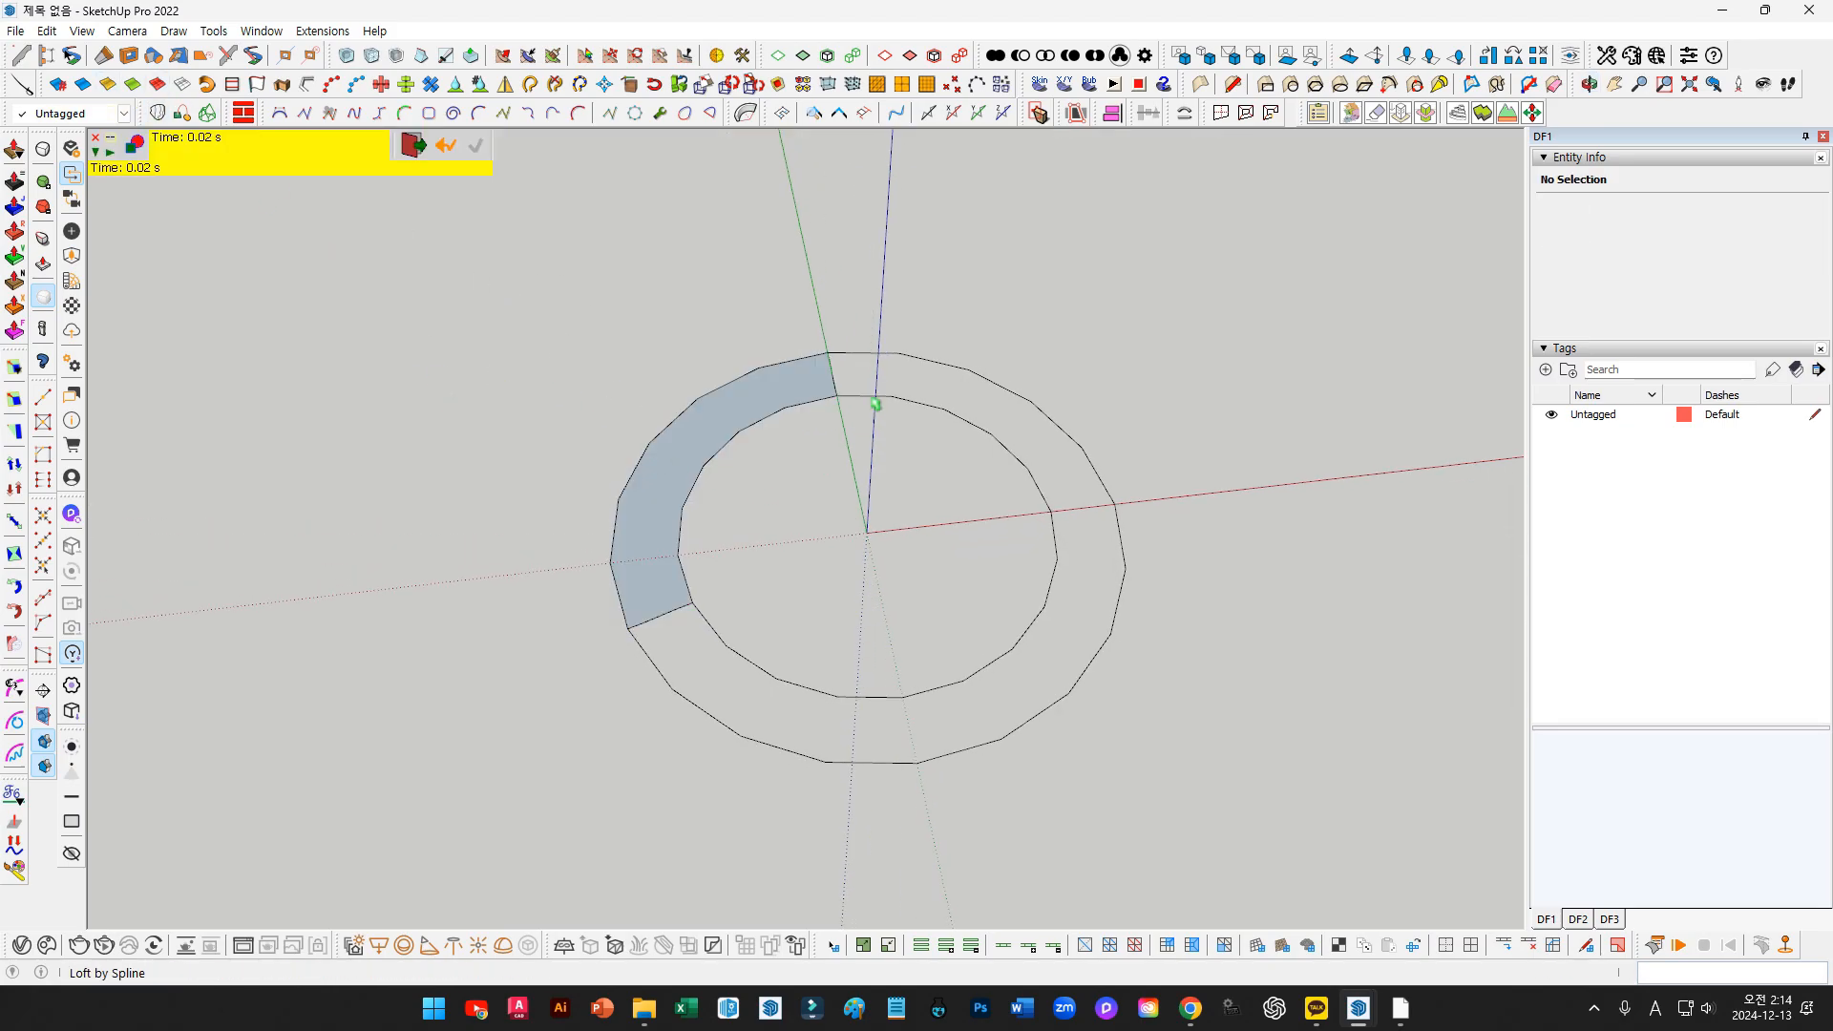
pyautogui.press('space')
# Try to loft between all the remaining edges of the inner and outer circles with Loft by Spline
pyautogui.moveTo(684, 290); pyautogui.dragTo(1165, 779)
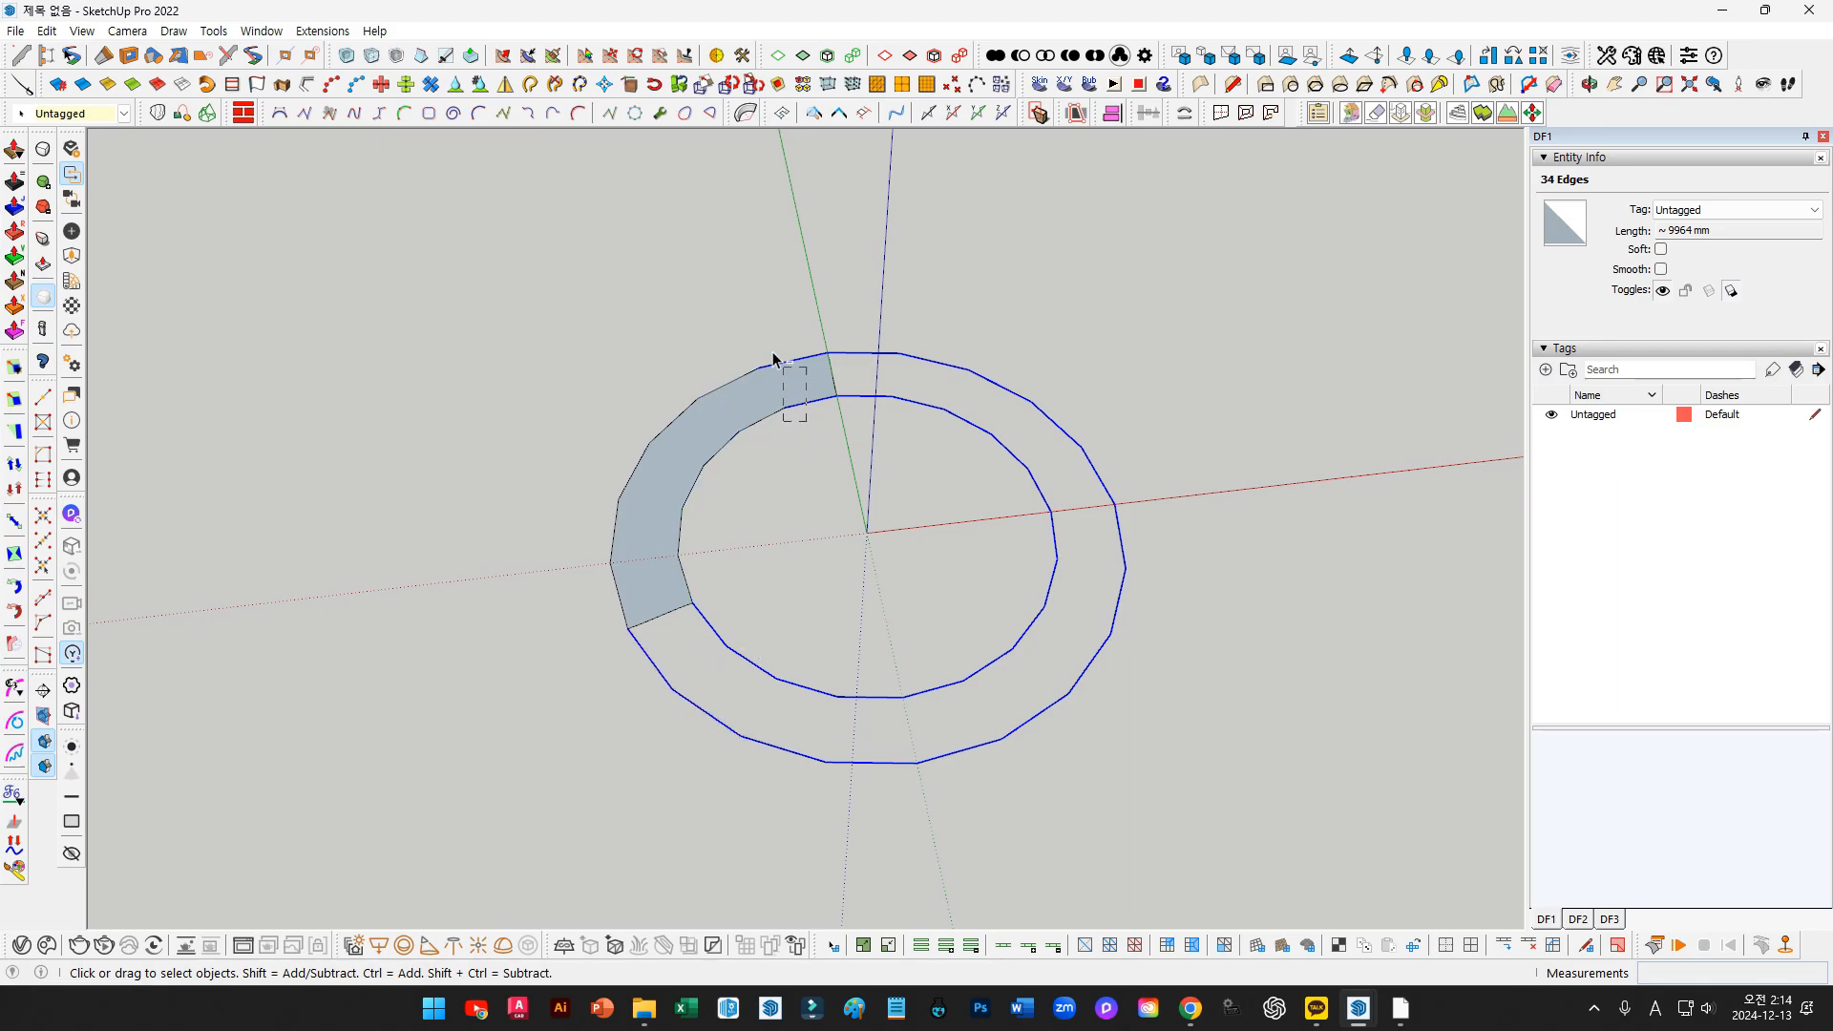
pyautogui.click(156, 116)
pyautogui.click(1061, 540)
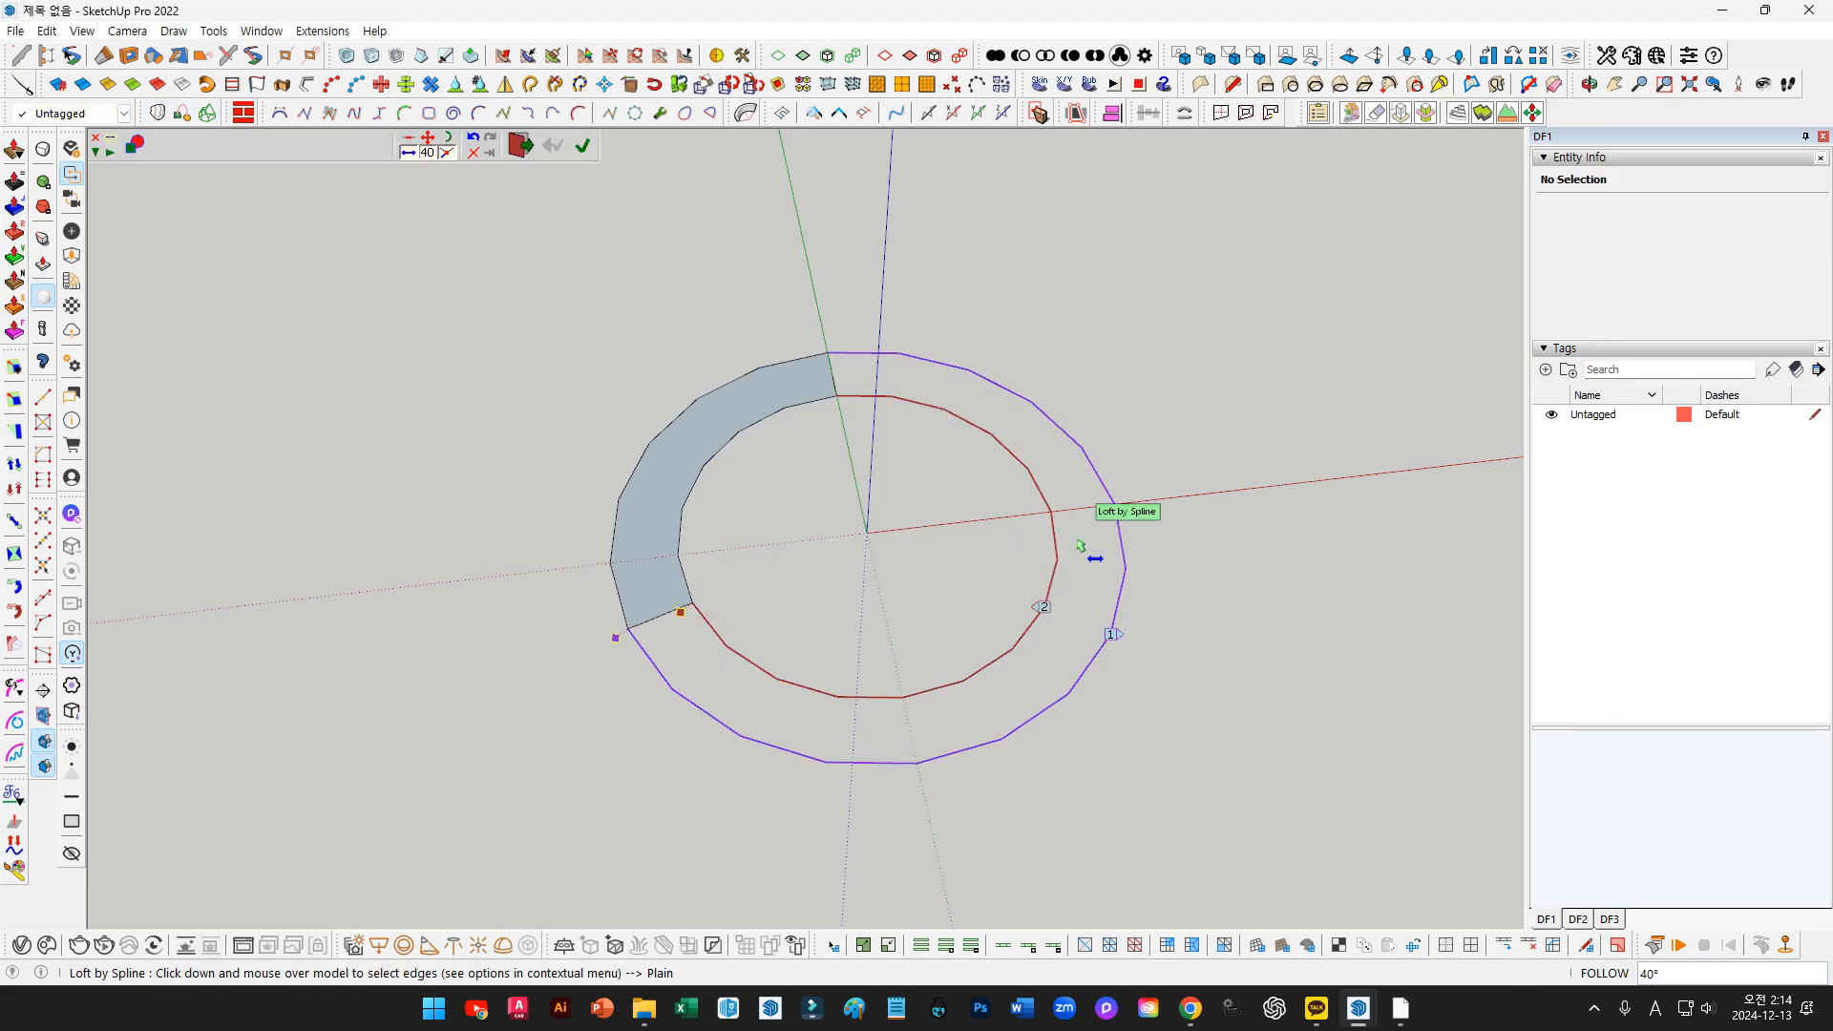
pyautogui.press('space')
pyautogui.moveTo(1097, 499); pyautogui.dragTo(933, 515, button='middle')
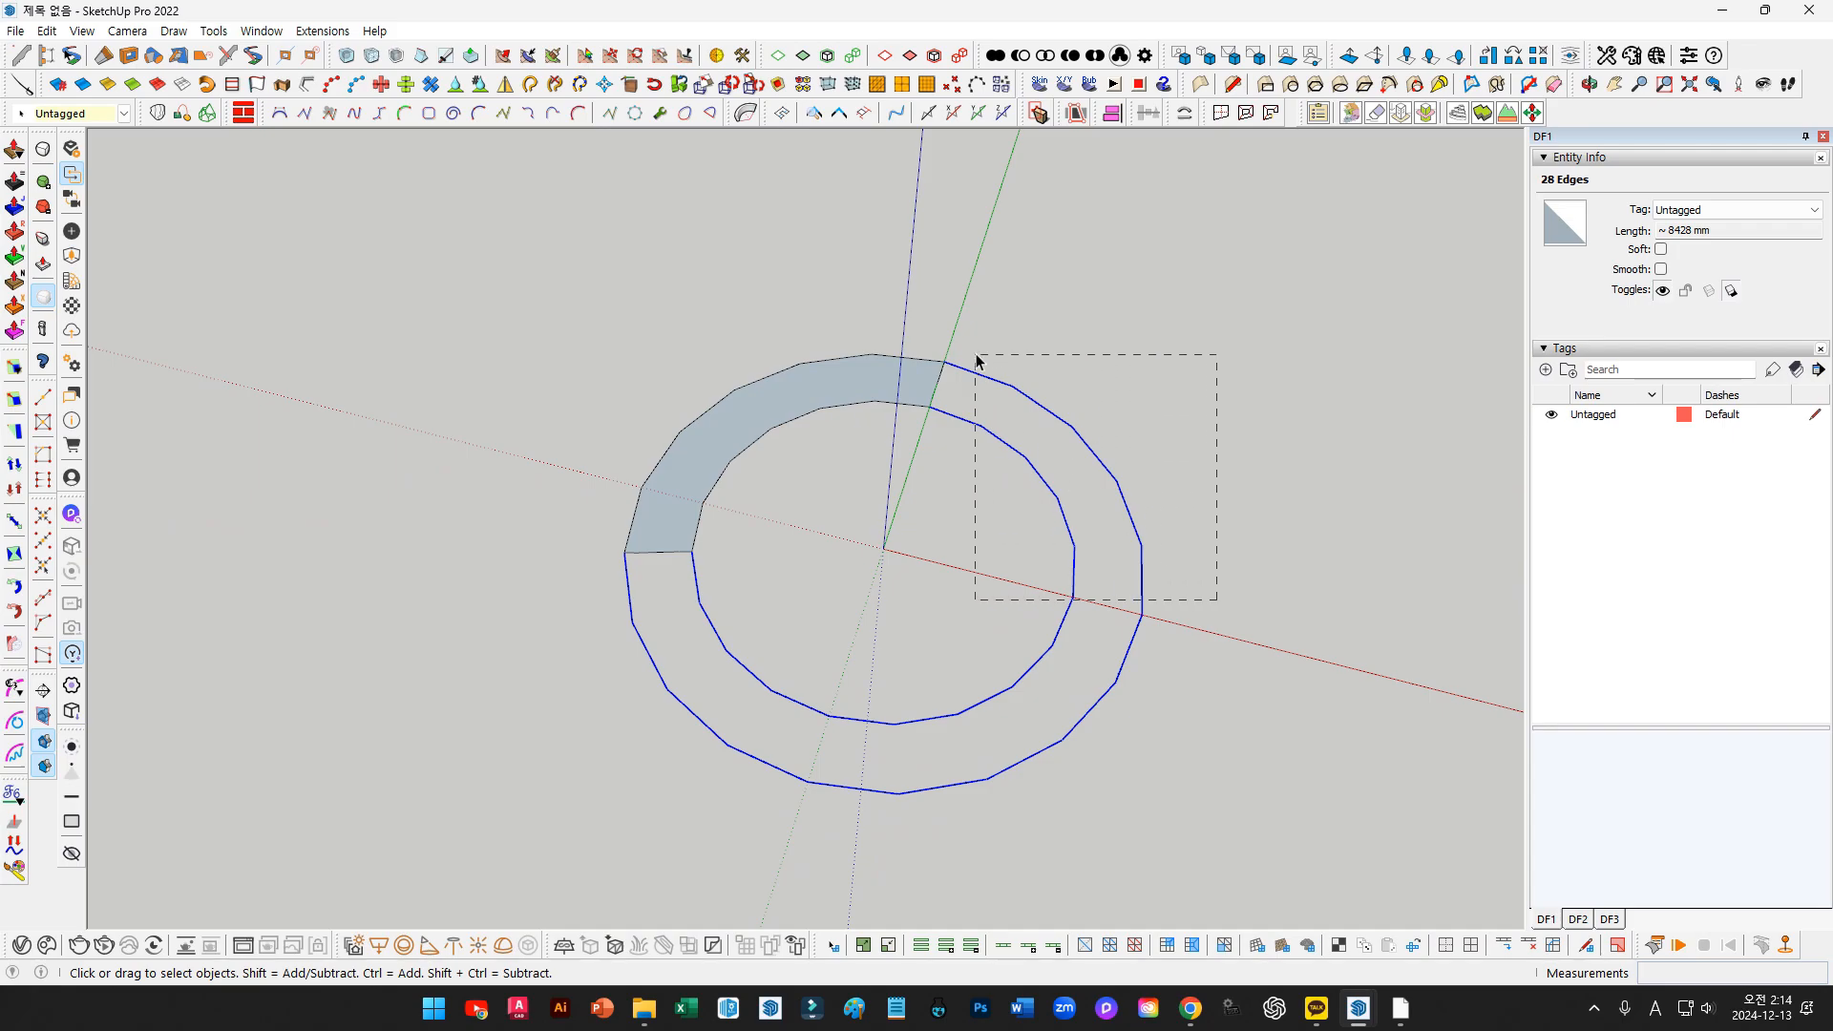
# Loft a face between only the upper-right arc portions of the two circles with Loft by Spline
pyautogui.moveTo(976, 361); pyautogui.dragTo(979, 365)
pyautogui.moveTo(986, 385); pyautogui.dragTo(1115, 544, button='middle')
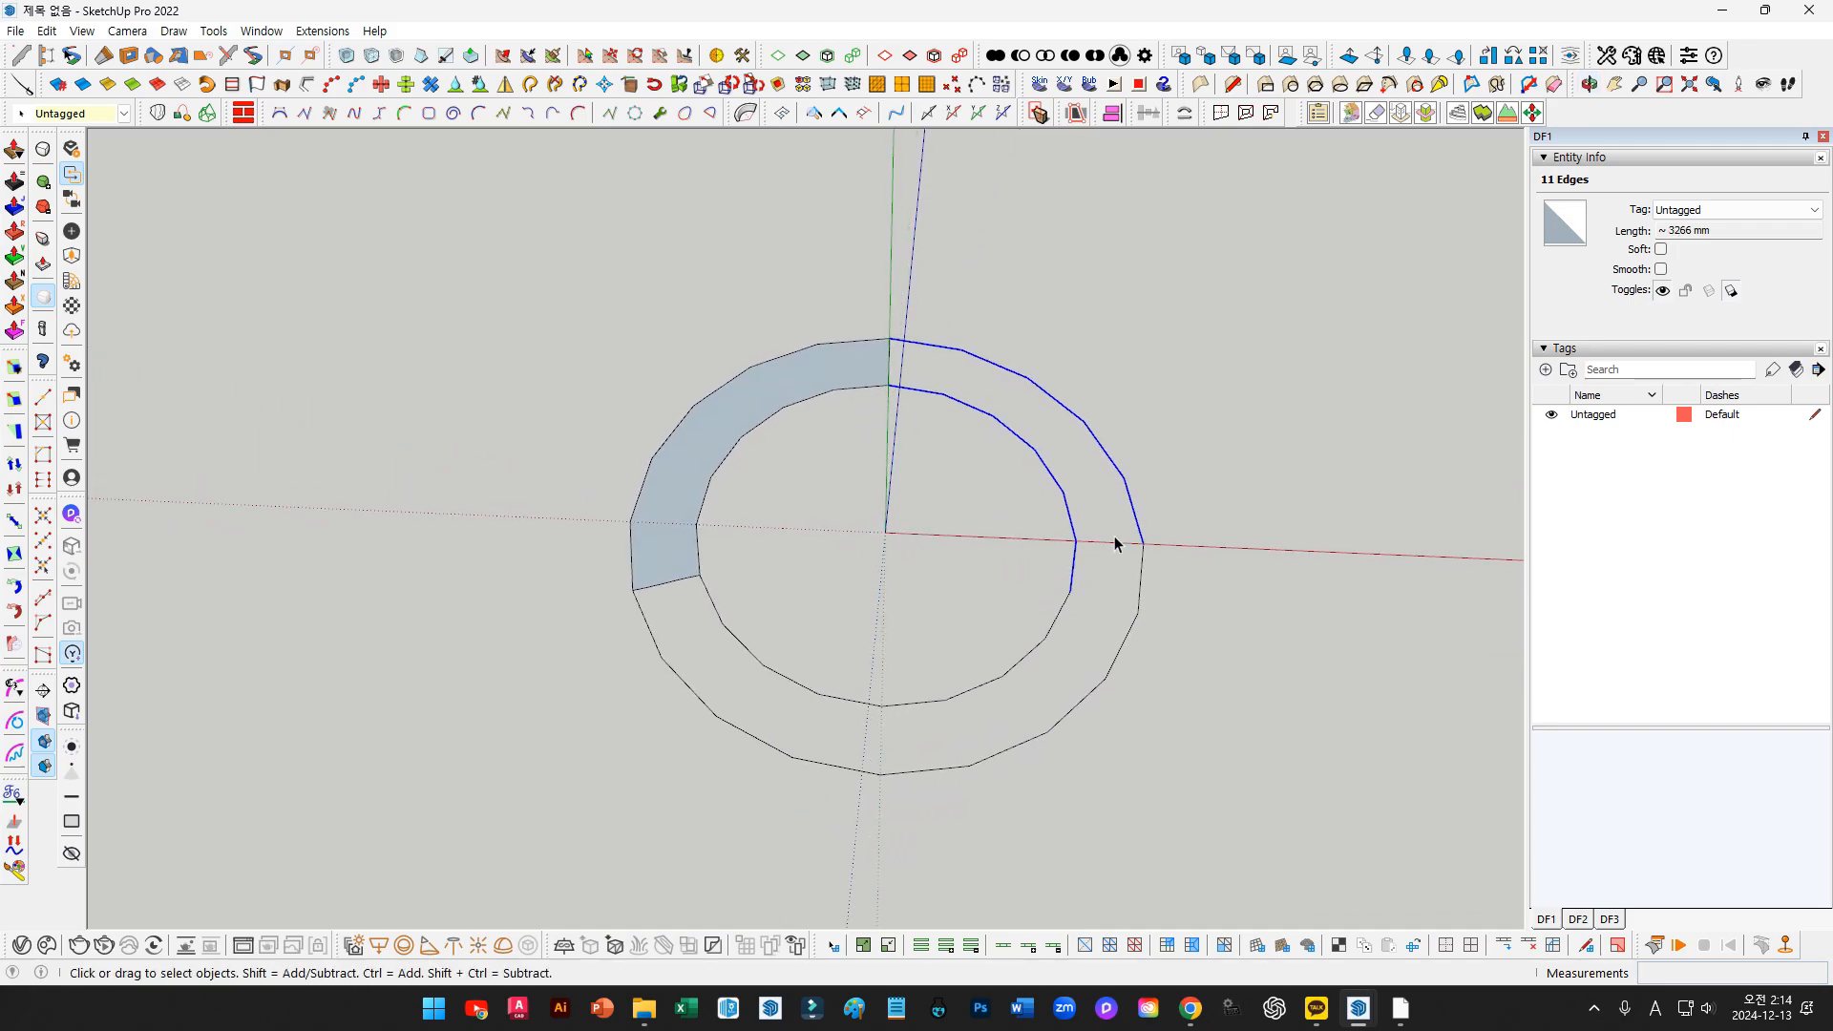
pyautogui.click(157, 114)
pyautogui.press('Return')
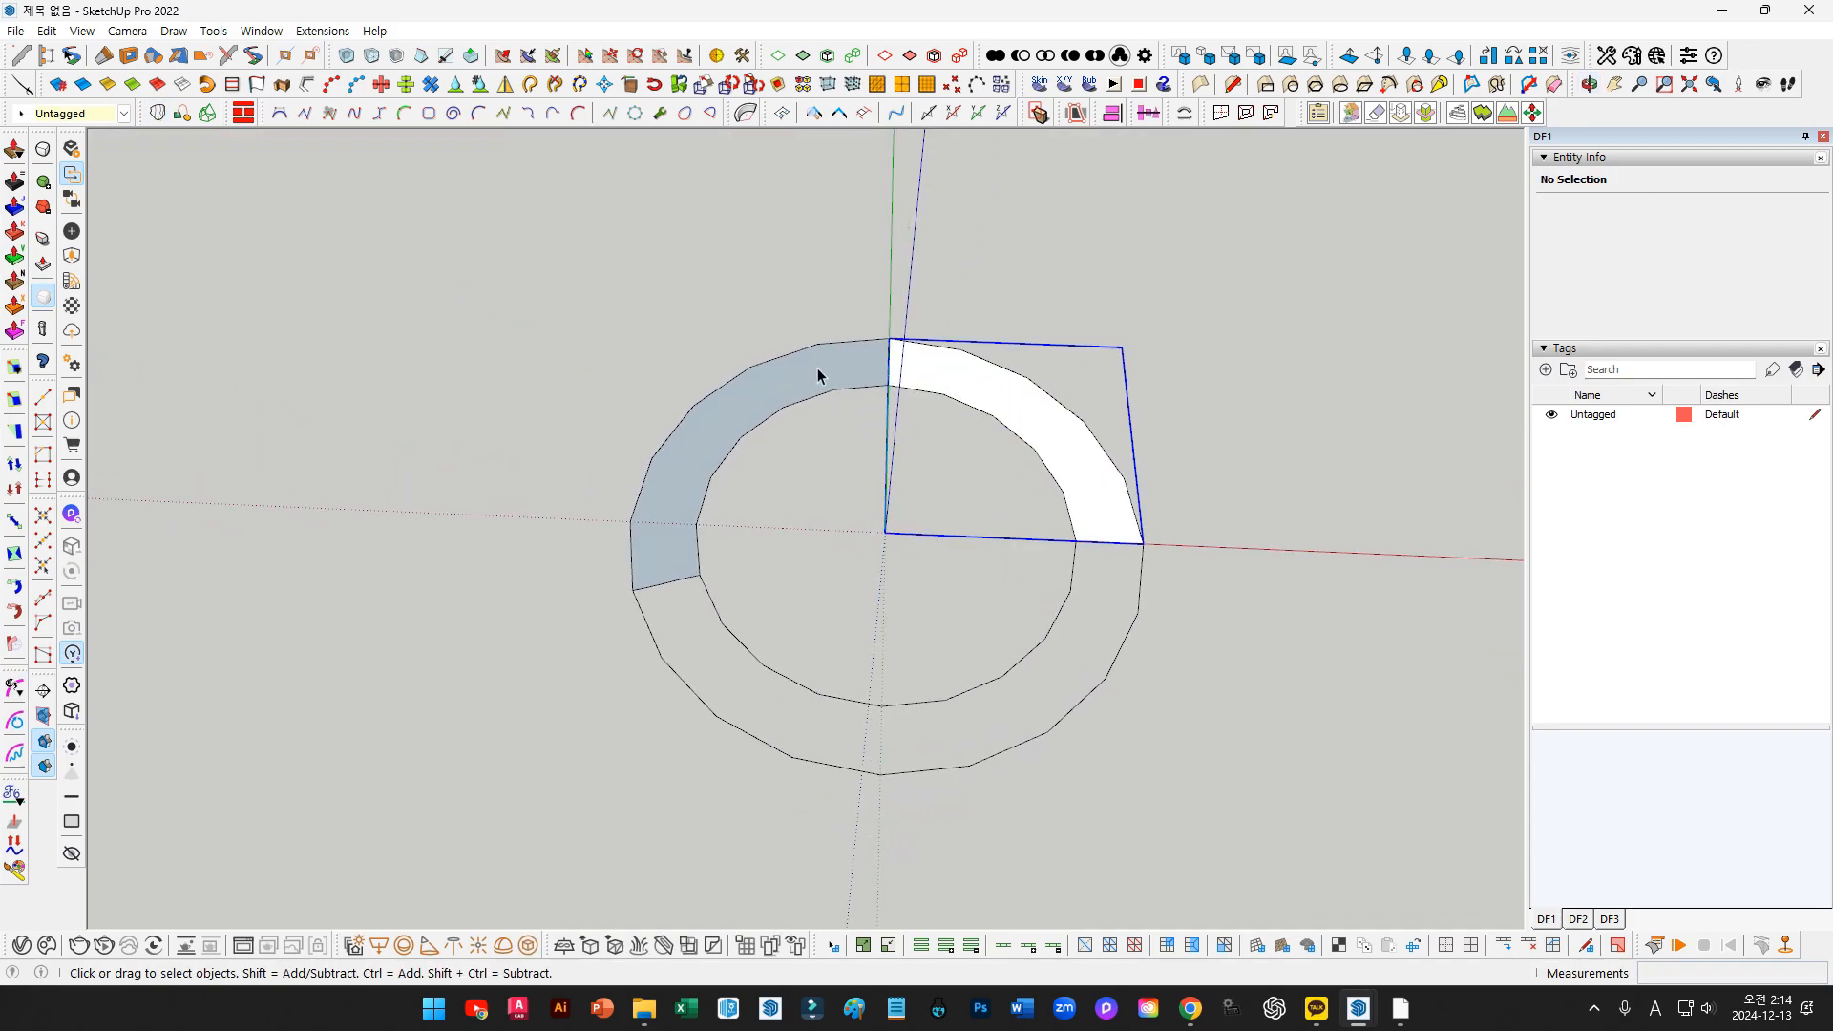
# Explode the two lofted ring-segment groups into loose geometry
pyautogui.keyDown('ctrl'); pyautogui.click(843, 376); pyautogui.keyUp('ctrl')
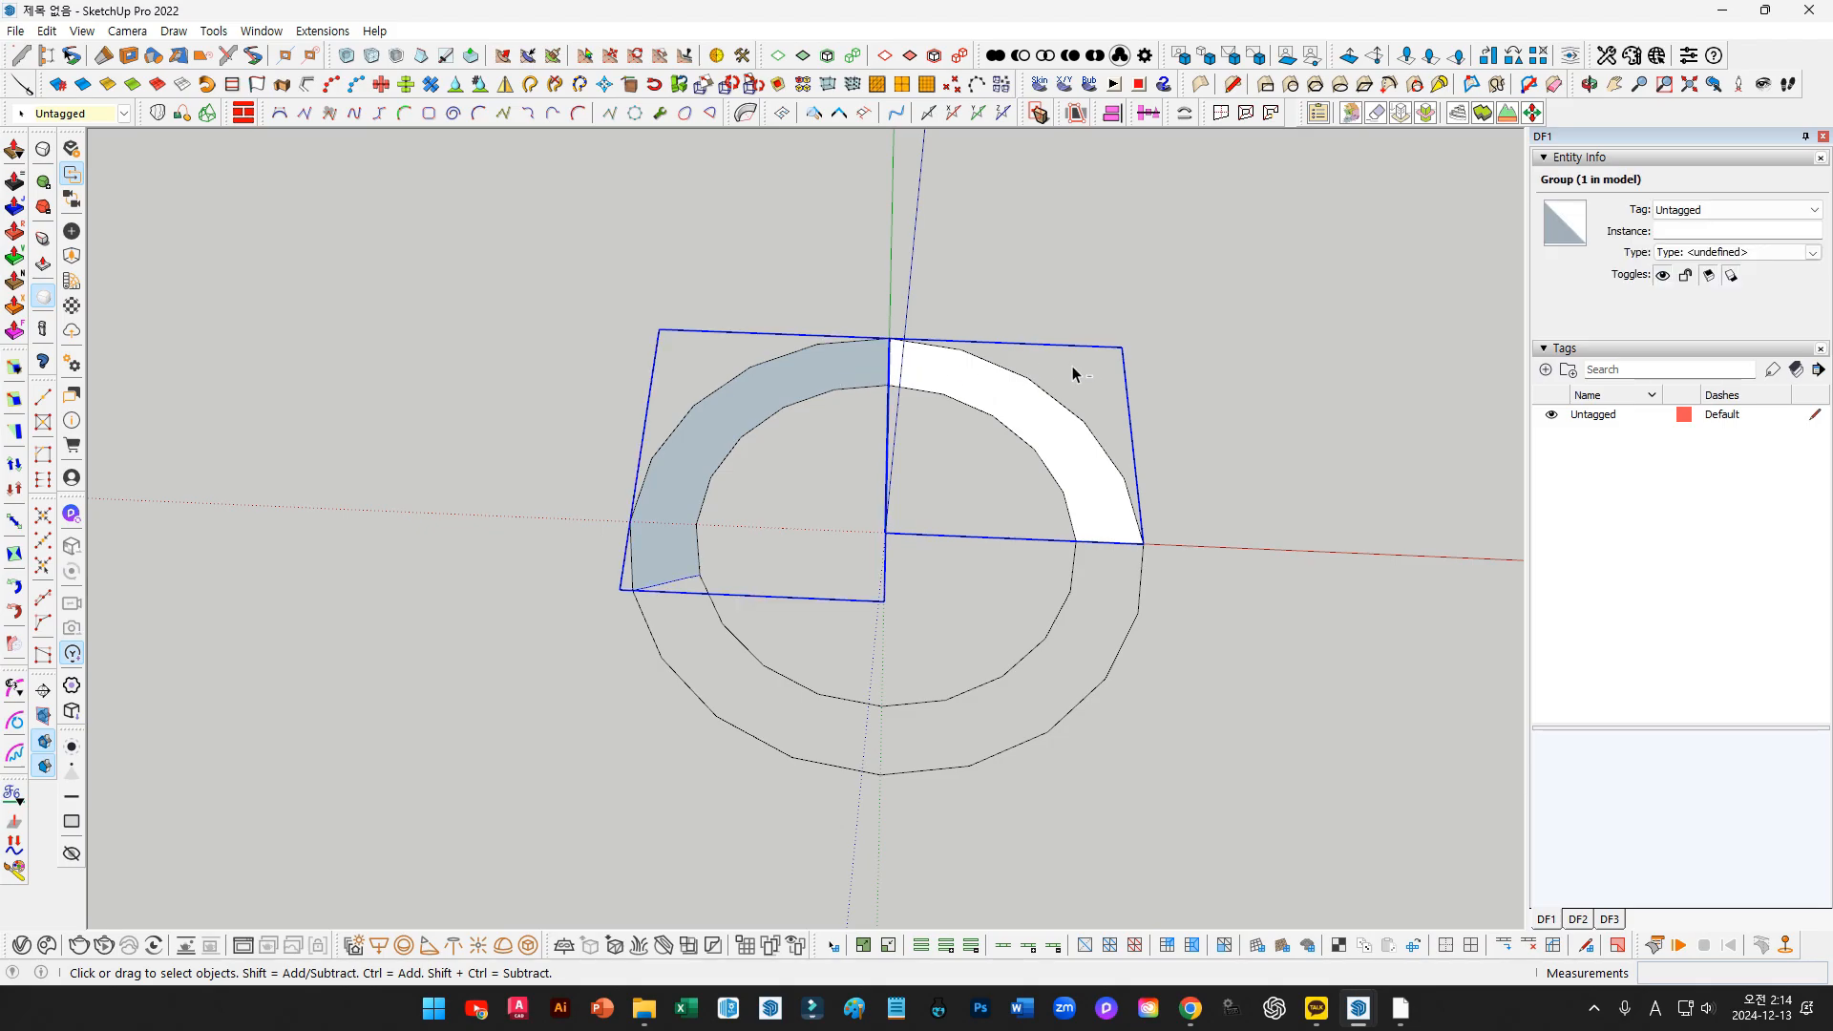
pyautogui.hotkey('shift', 'x')
pyautogui.click(1007, 401)
pyautogui.hotkey('shift', 'f')
# Undo the loft, edge deletion and ring-splitting edits back to the offset circle with its inner face
pyautogui.moveTo(873, 426); pyautogui.dragTo(1029, 289, button='middle')
pyautogui.hotkey('ctrl', 'z')
pyautogui.hotkey('ctrl', 'z')
pyautogui.hotkey('ctrl', 'z')
pyautogui.hotkey('ctrl', 'z')
pyautogui.hotkey('ctrl', 'z')
pyautogui.hotkey('ctrl', 'z')
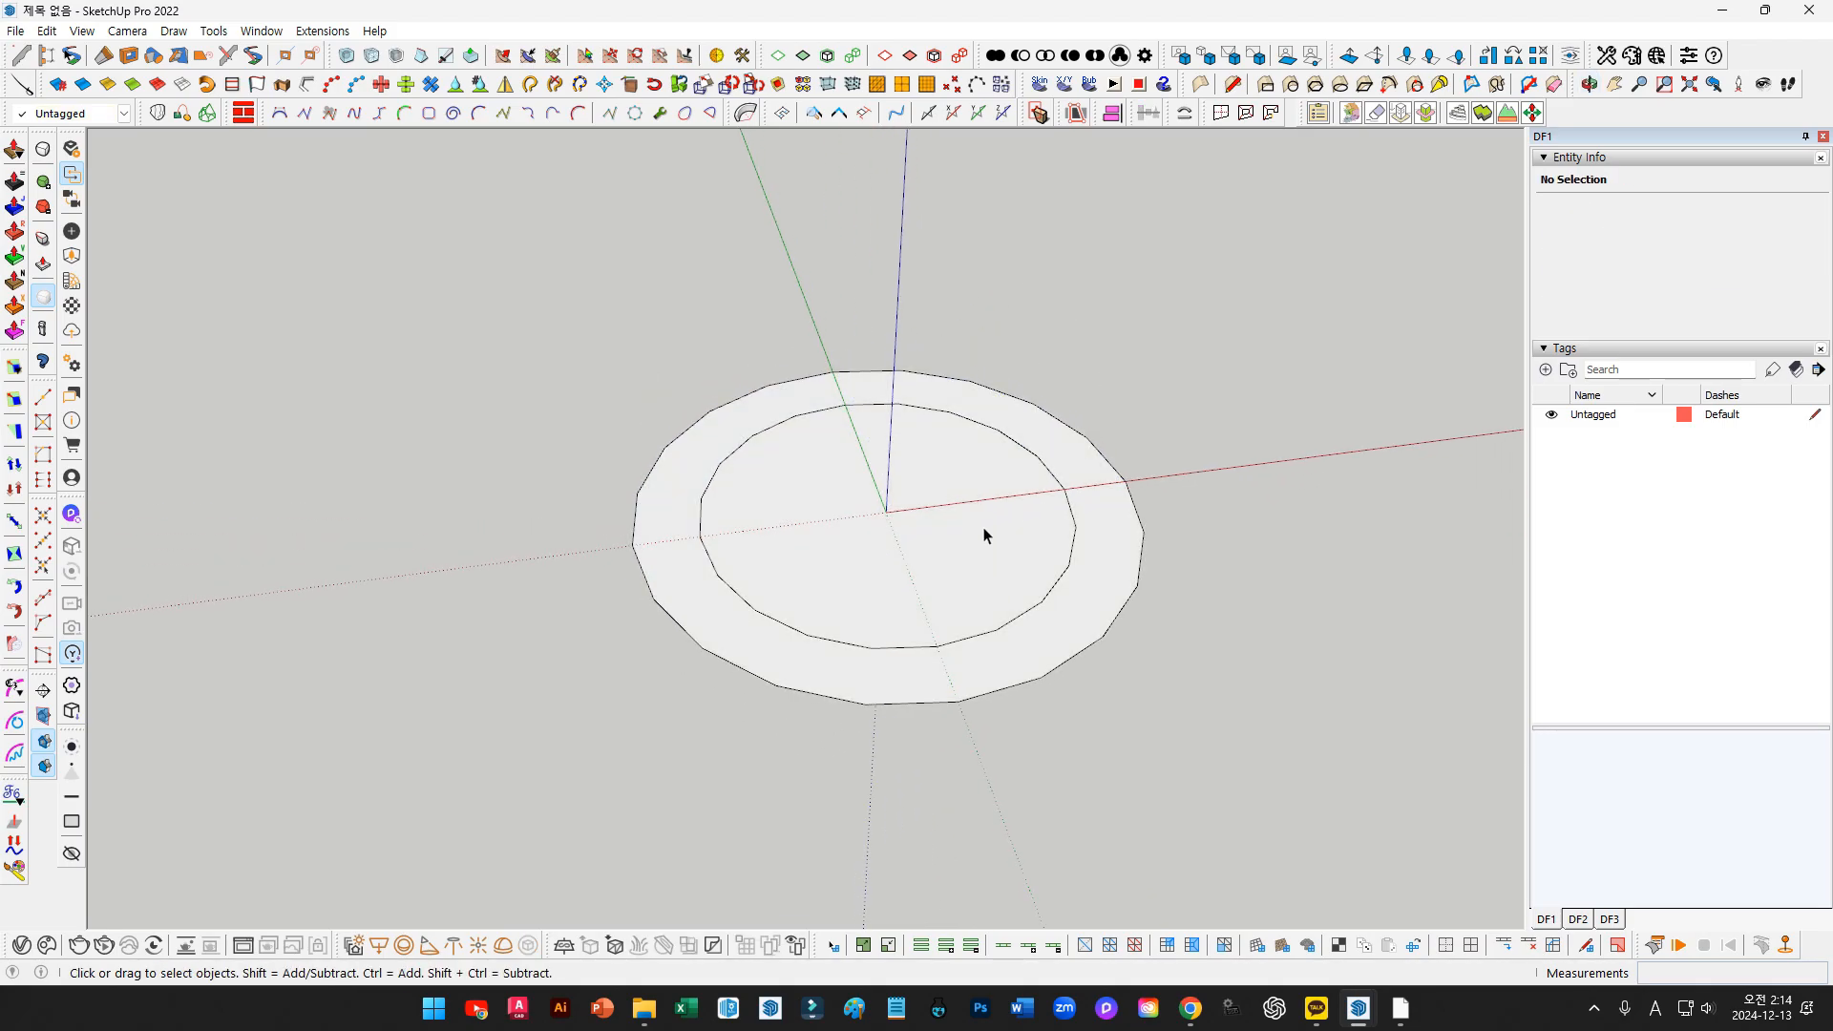
# Delete the inner circular face and split the remaining ring face into quads with SplitDonut
pyautogui.click(984, 530)
pyautogui.press('Delete')
pyautogui.click(1079, 449)
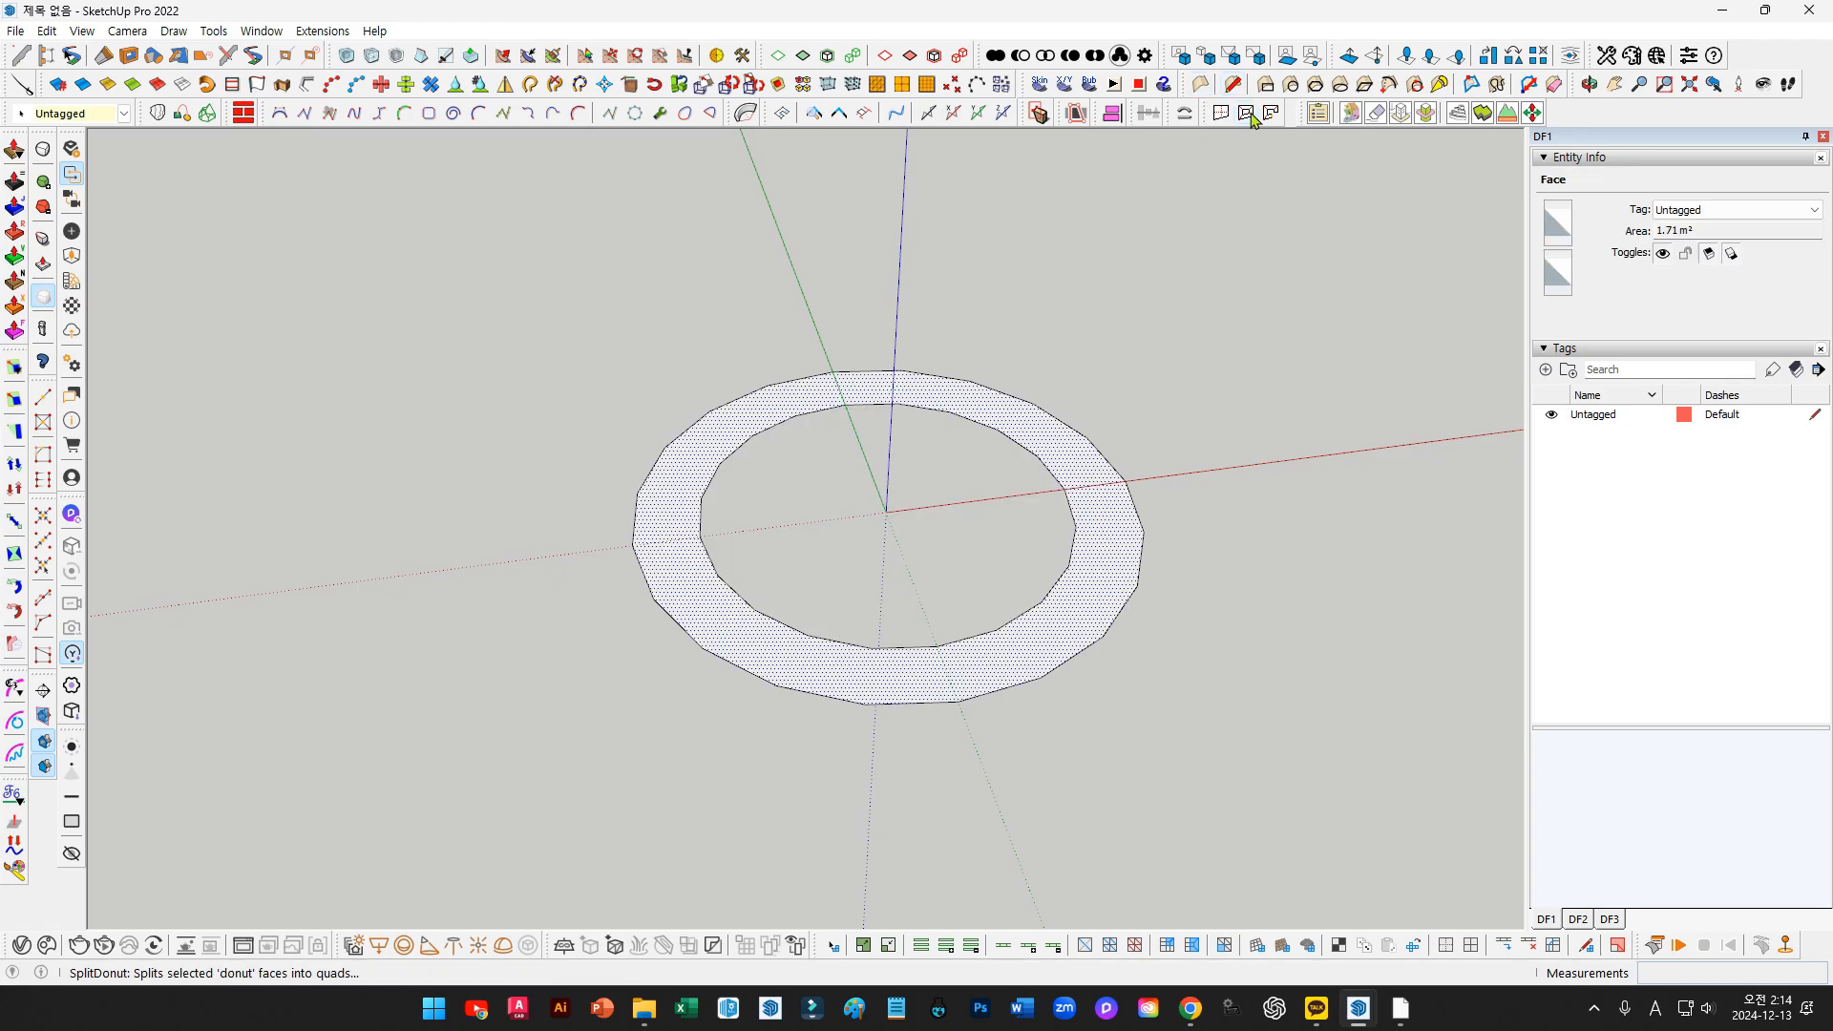
pyautogui.click(1233, 85)
pyautogui.moveTo(1241, 456); pyautogui.dragTo(1172, 403, button='middle')
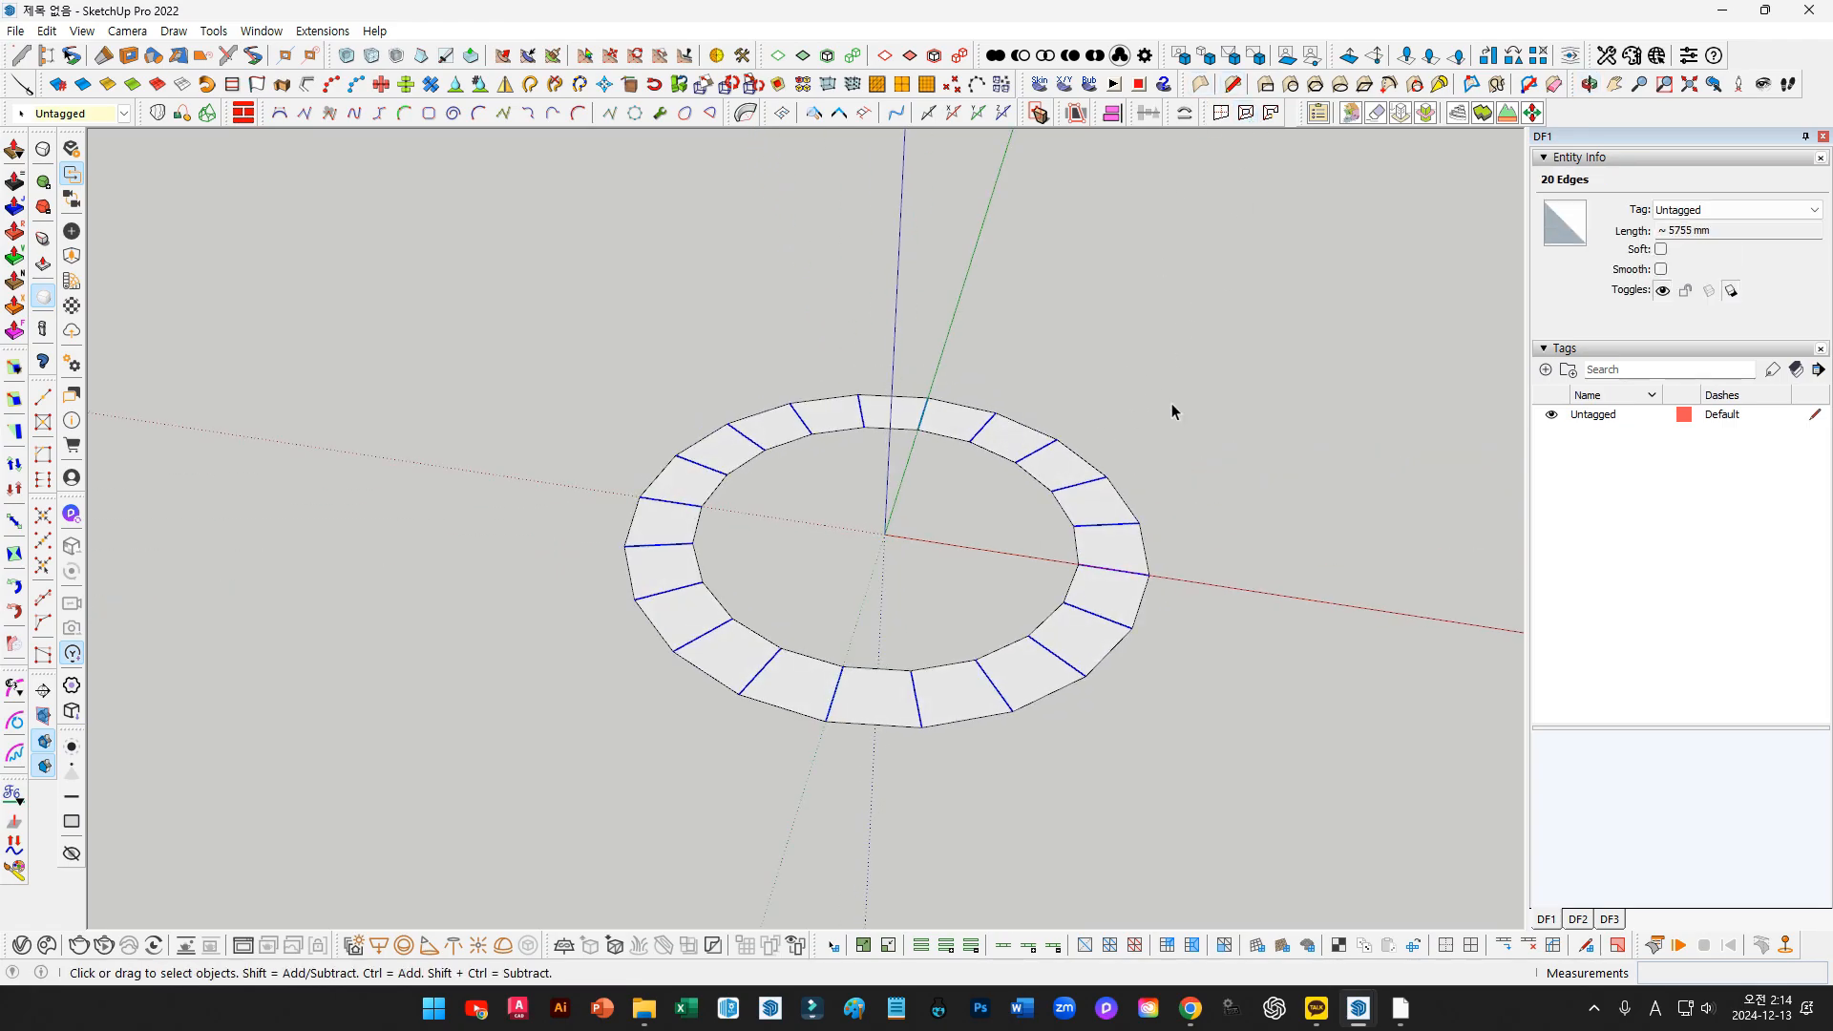
# Select every fourth quad around the ring, five faces in total, and move them straight up about 157 mm
pyautogui.click(956, 419)
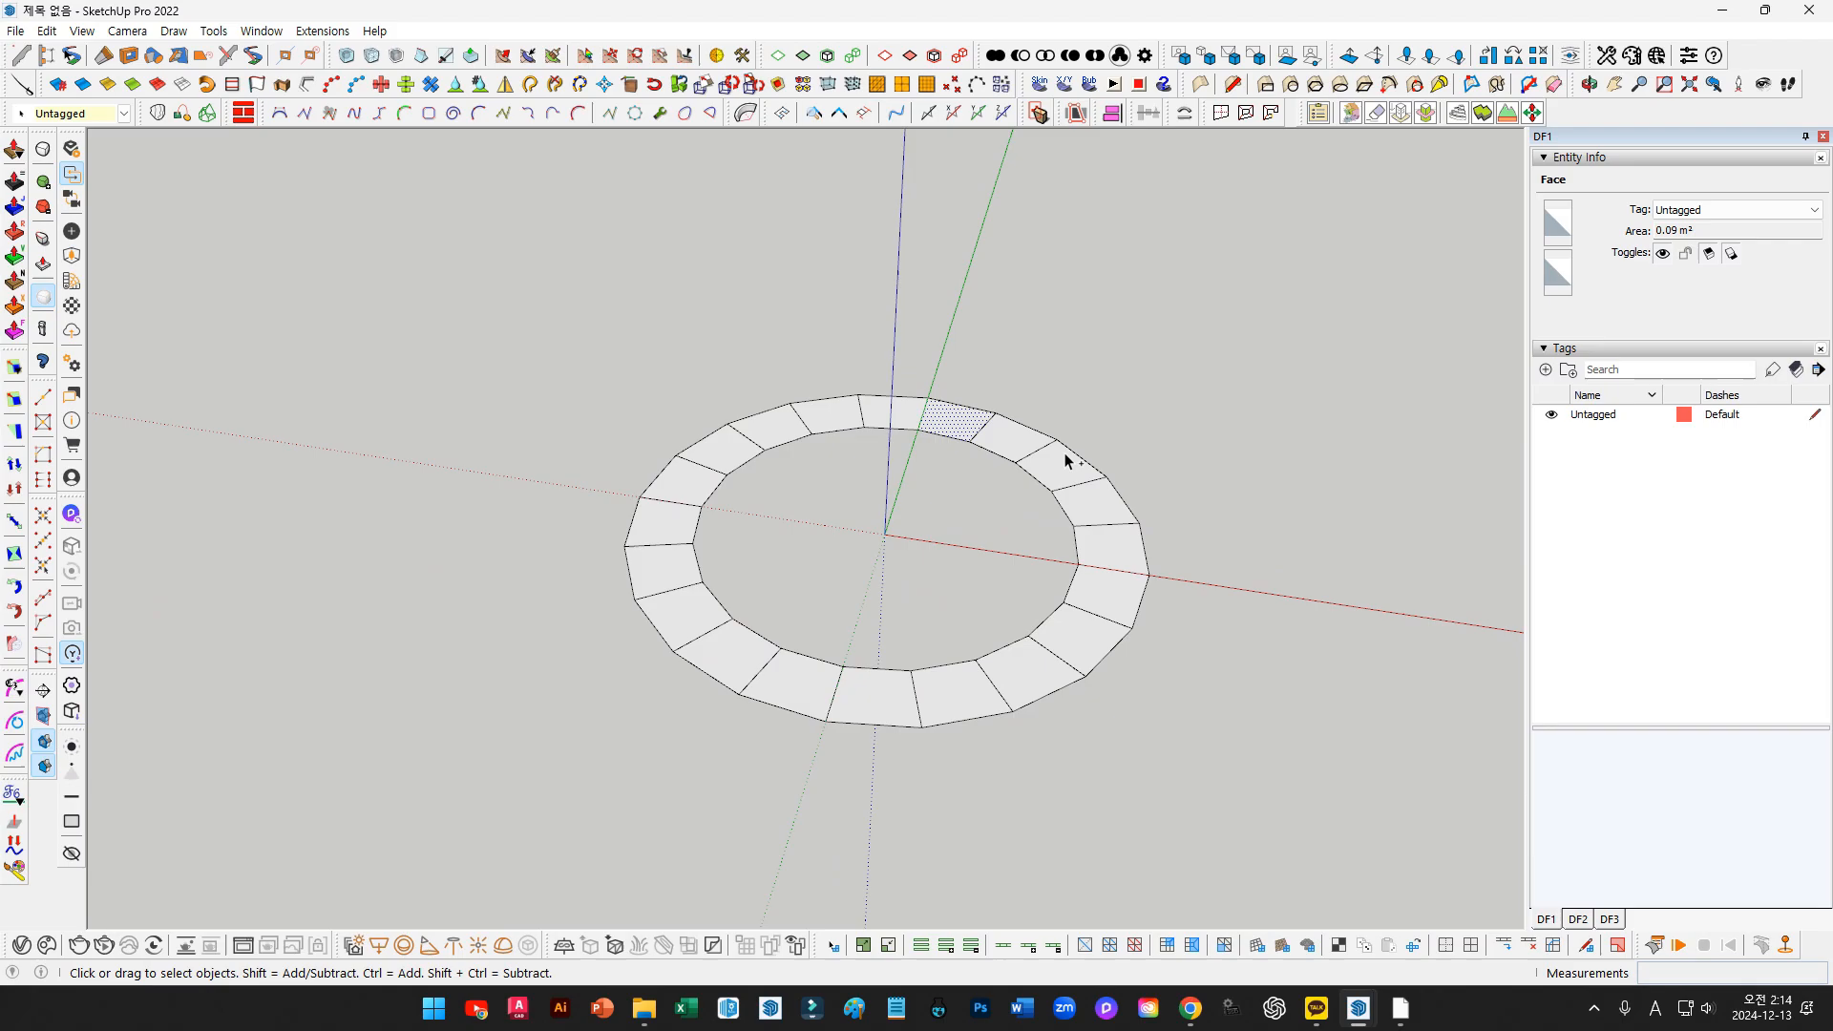
pyautogui.moveTo(907, 657); pyautogui.dragTo(723, 434, button='middle')
pyautogui.keyDown('ctrl'); pyautogui.click(713, 640); pyautogui.keyUp('ctrl')
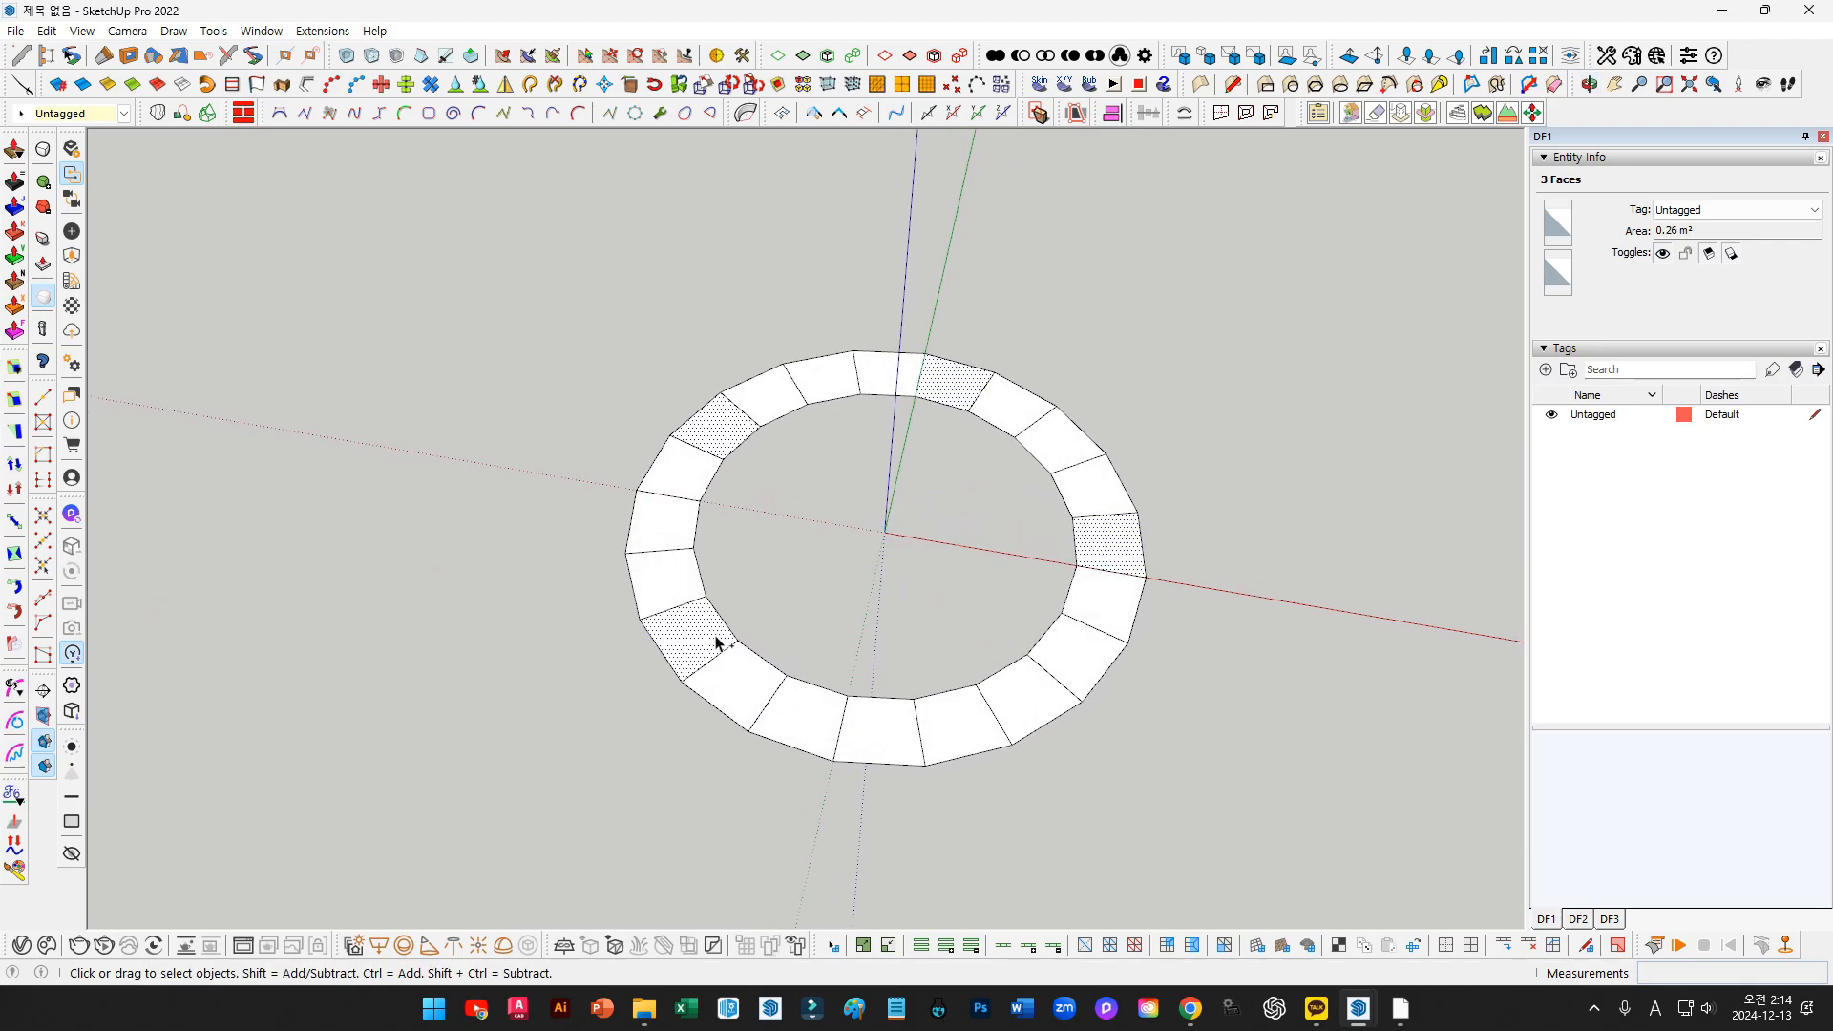
pyautogui.moveTo(953, 781); pyautogui.dragTo(938, 576, button='middle')
pyautogui.press('m')
pyautogui.click(907, 634)
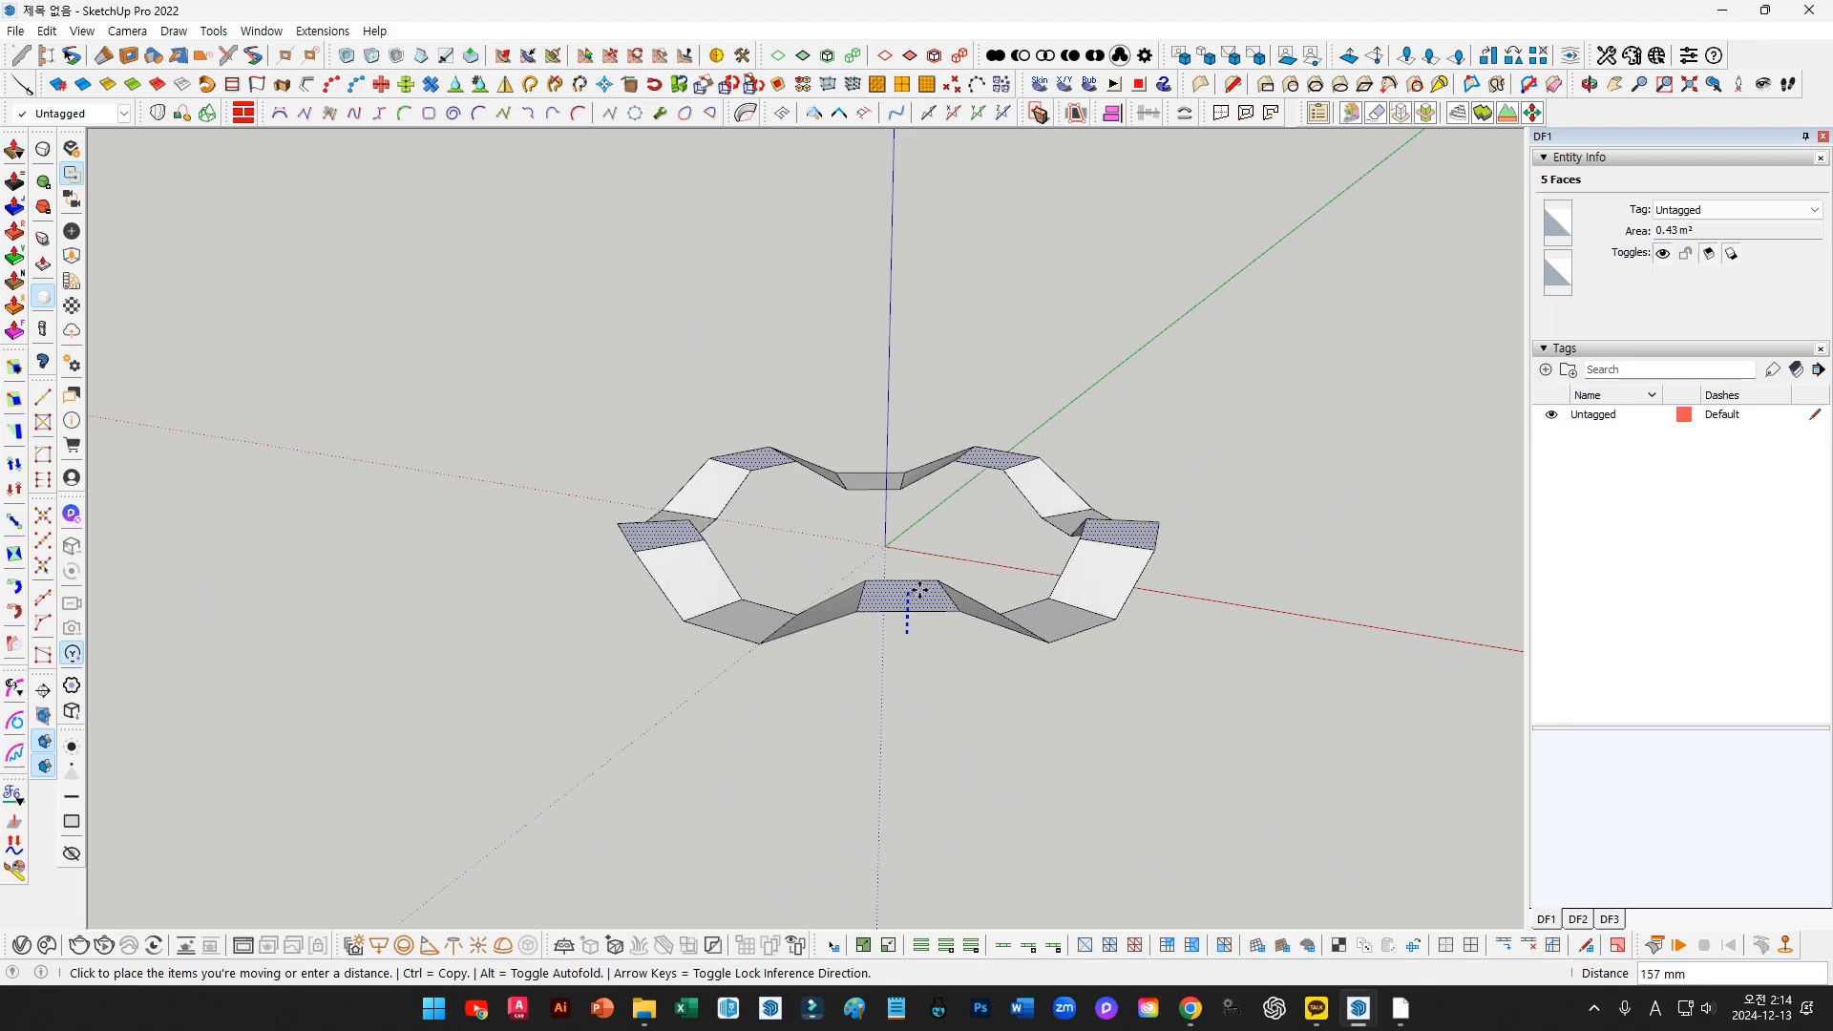
pyautogui.click(918, 594)
pyautogui.moveTo(920, 596); pyautogui.dragTo(852, 569, button='middle')
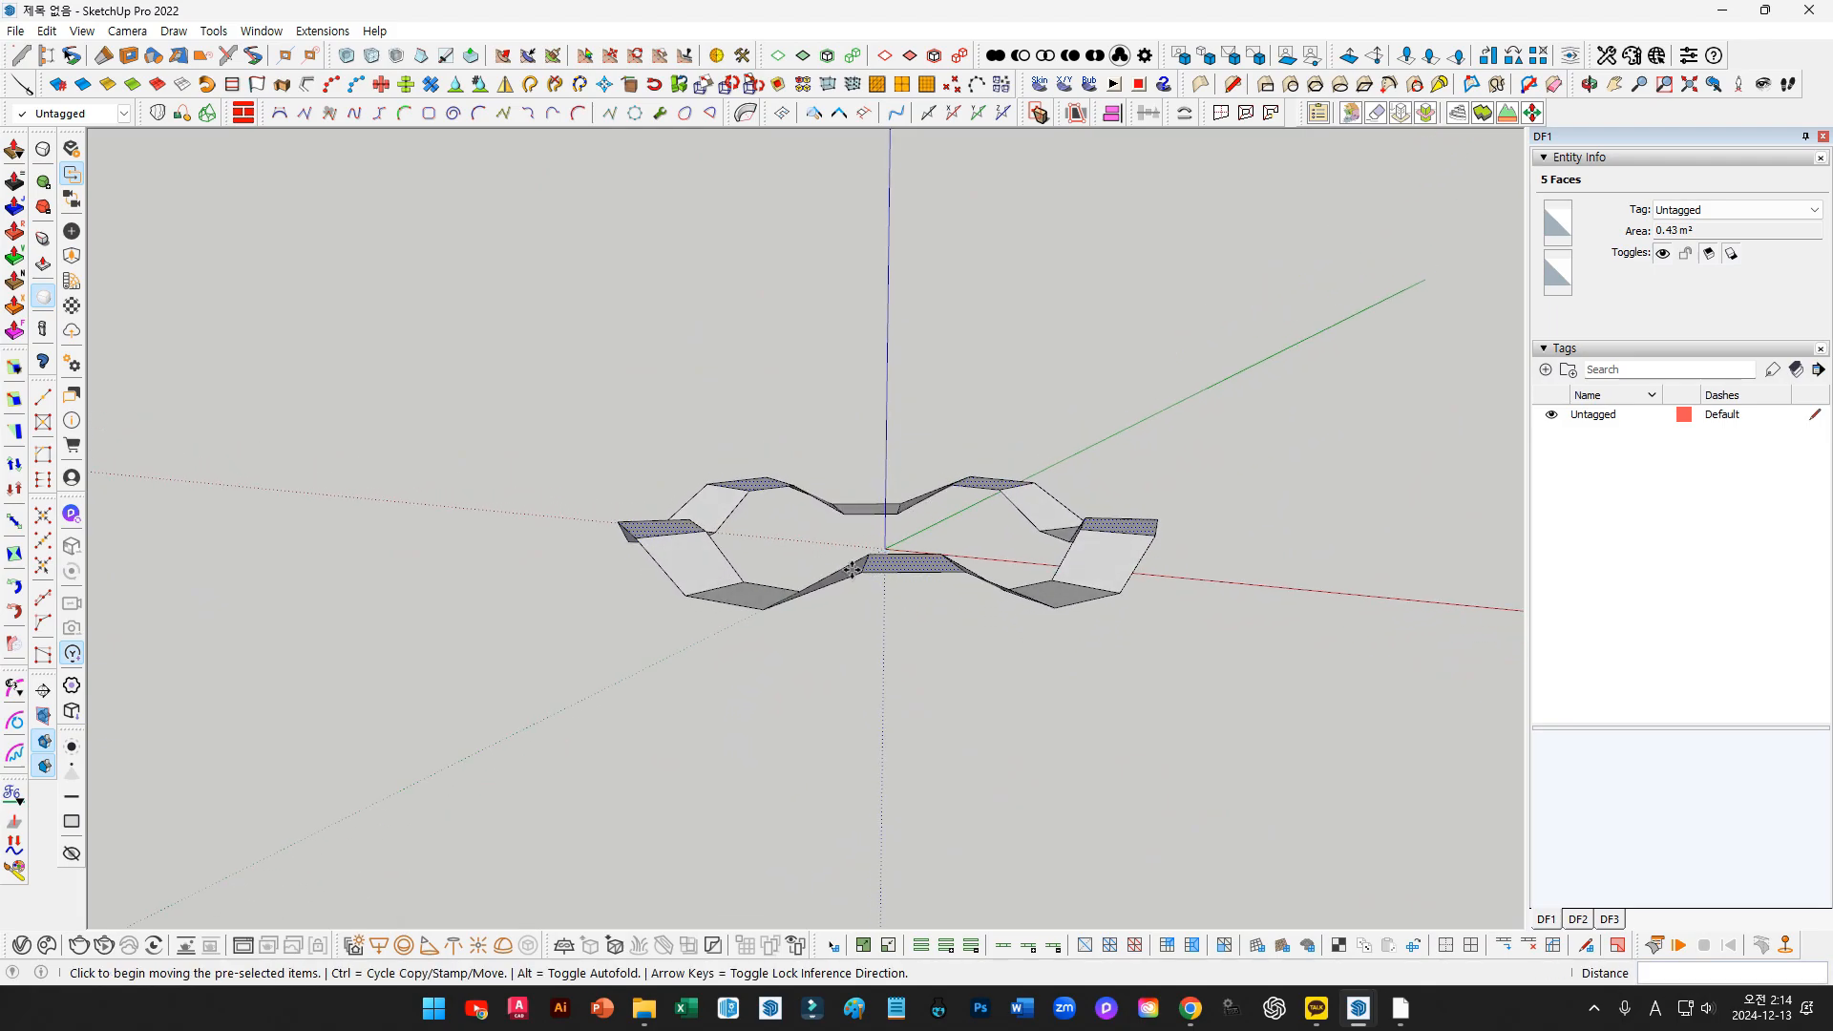
# Select the entire wavy ring with all its faces and edges and make it a group
pyautogui.moveTo(917, 498); pyautogui.dragTo(783, 524, button='middle')
pyautogui.press('space')
pyautogui.moveTo(528, 271); pyautogui.dragTo(1289, 812)
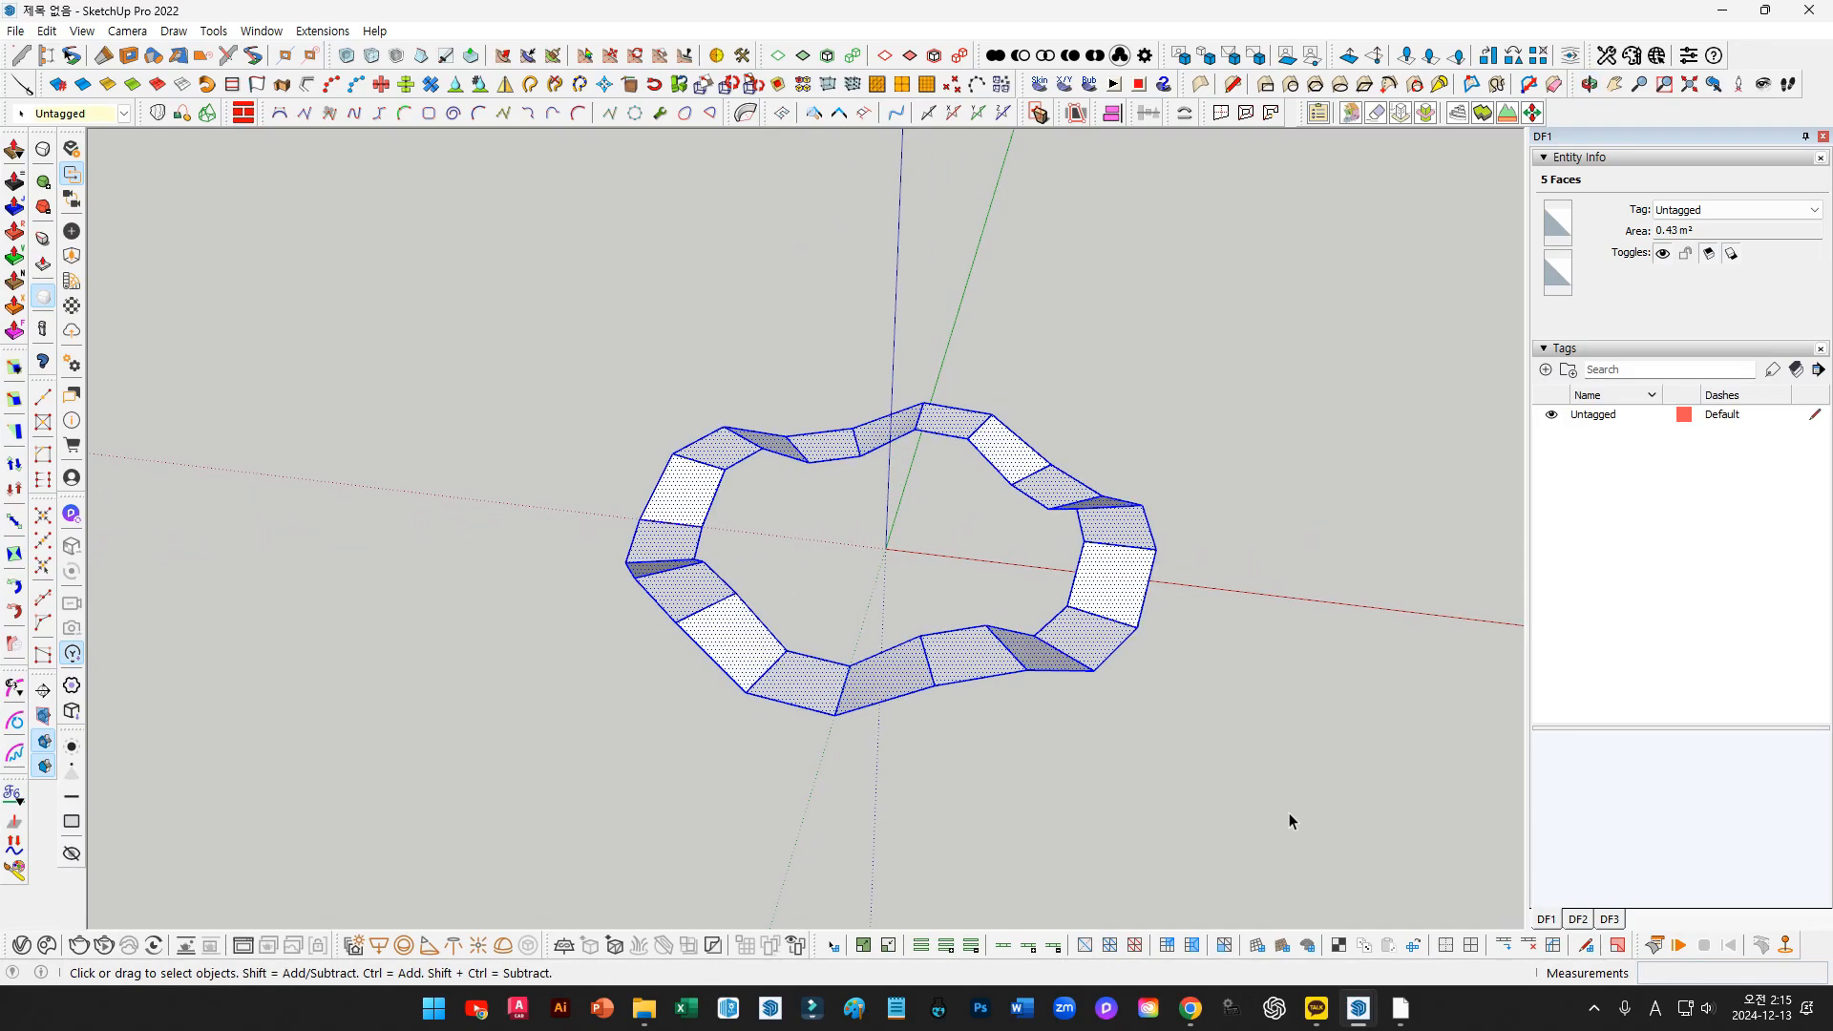
pyautogui.moveTo(1027, 703); pyautogui.dragTo(1090, 540, button='middle')
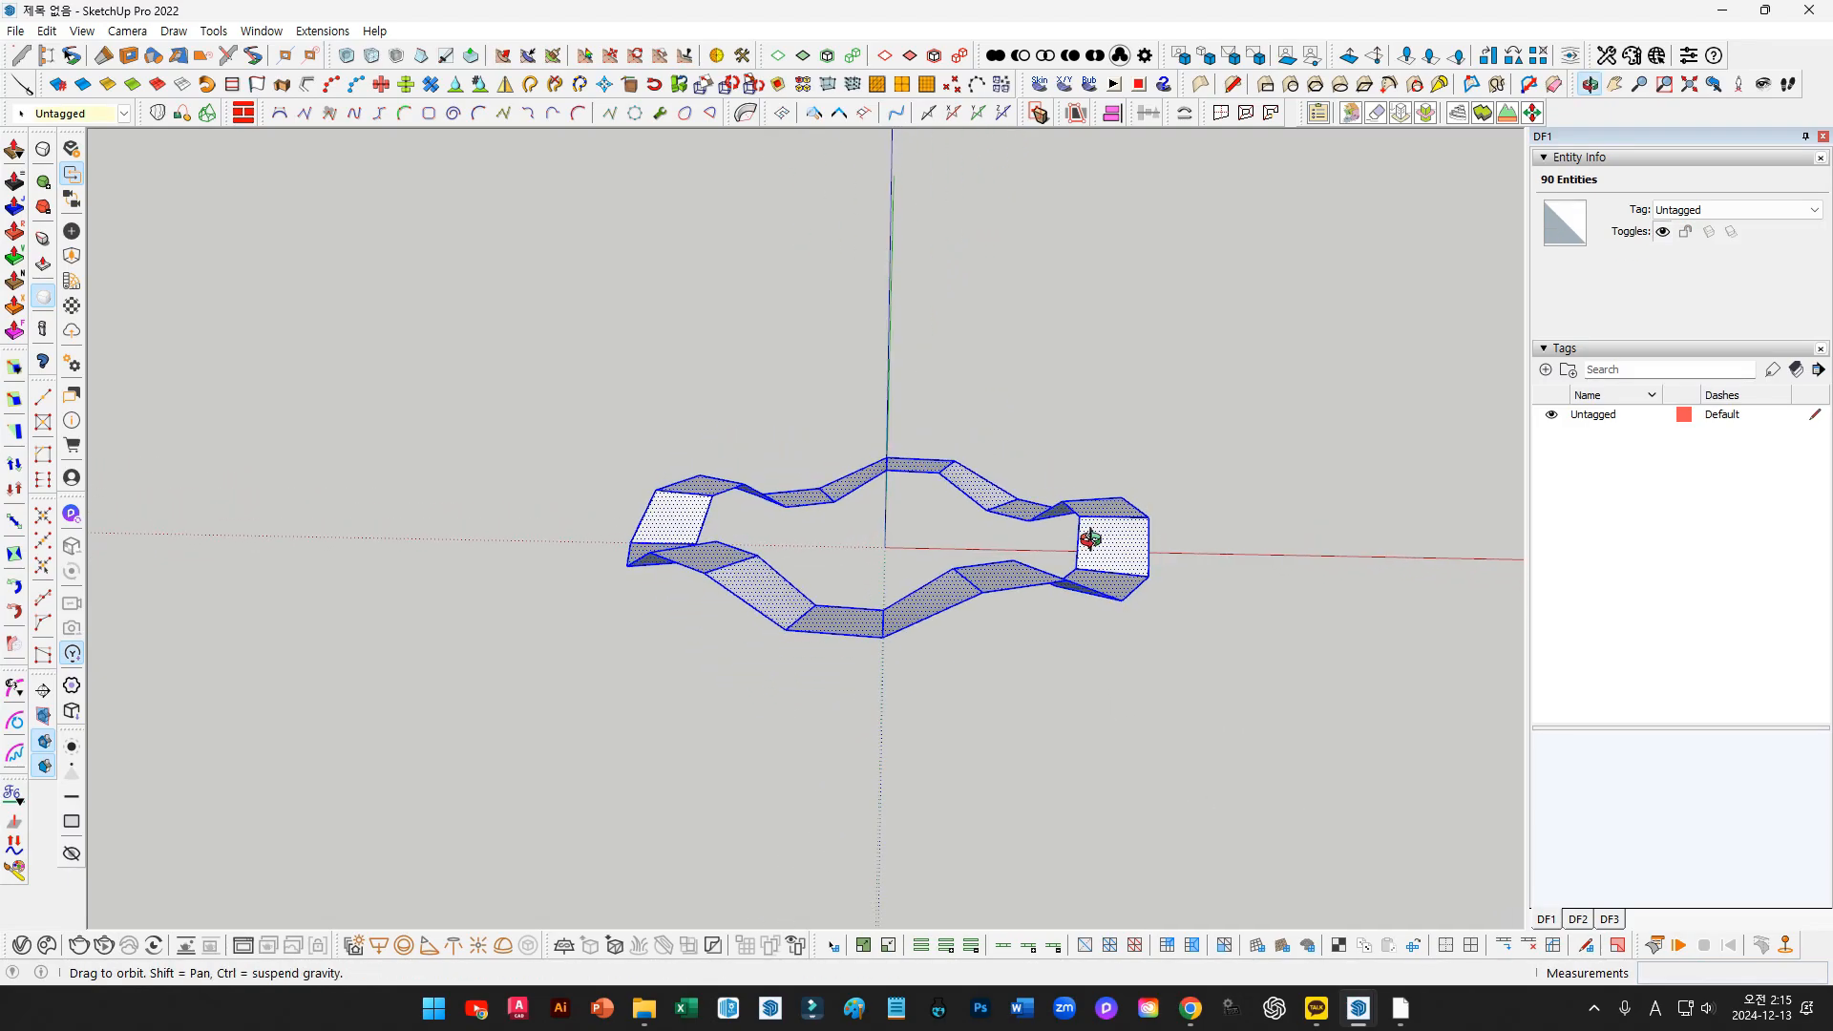
pyautogui.hotkey('ctrl', 'g')
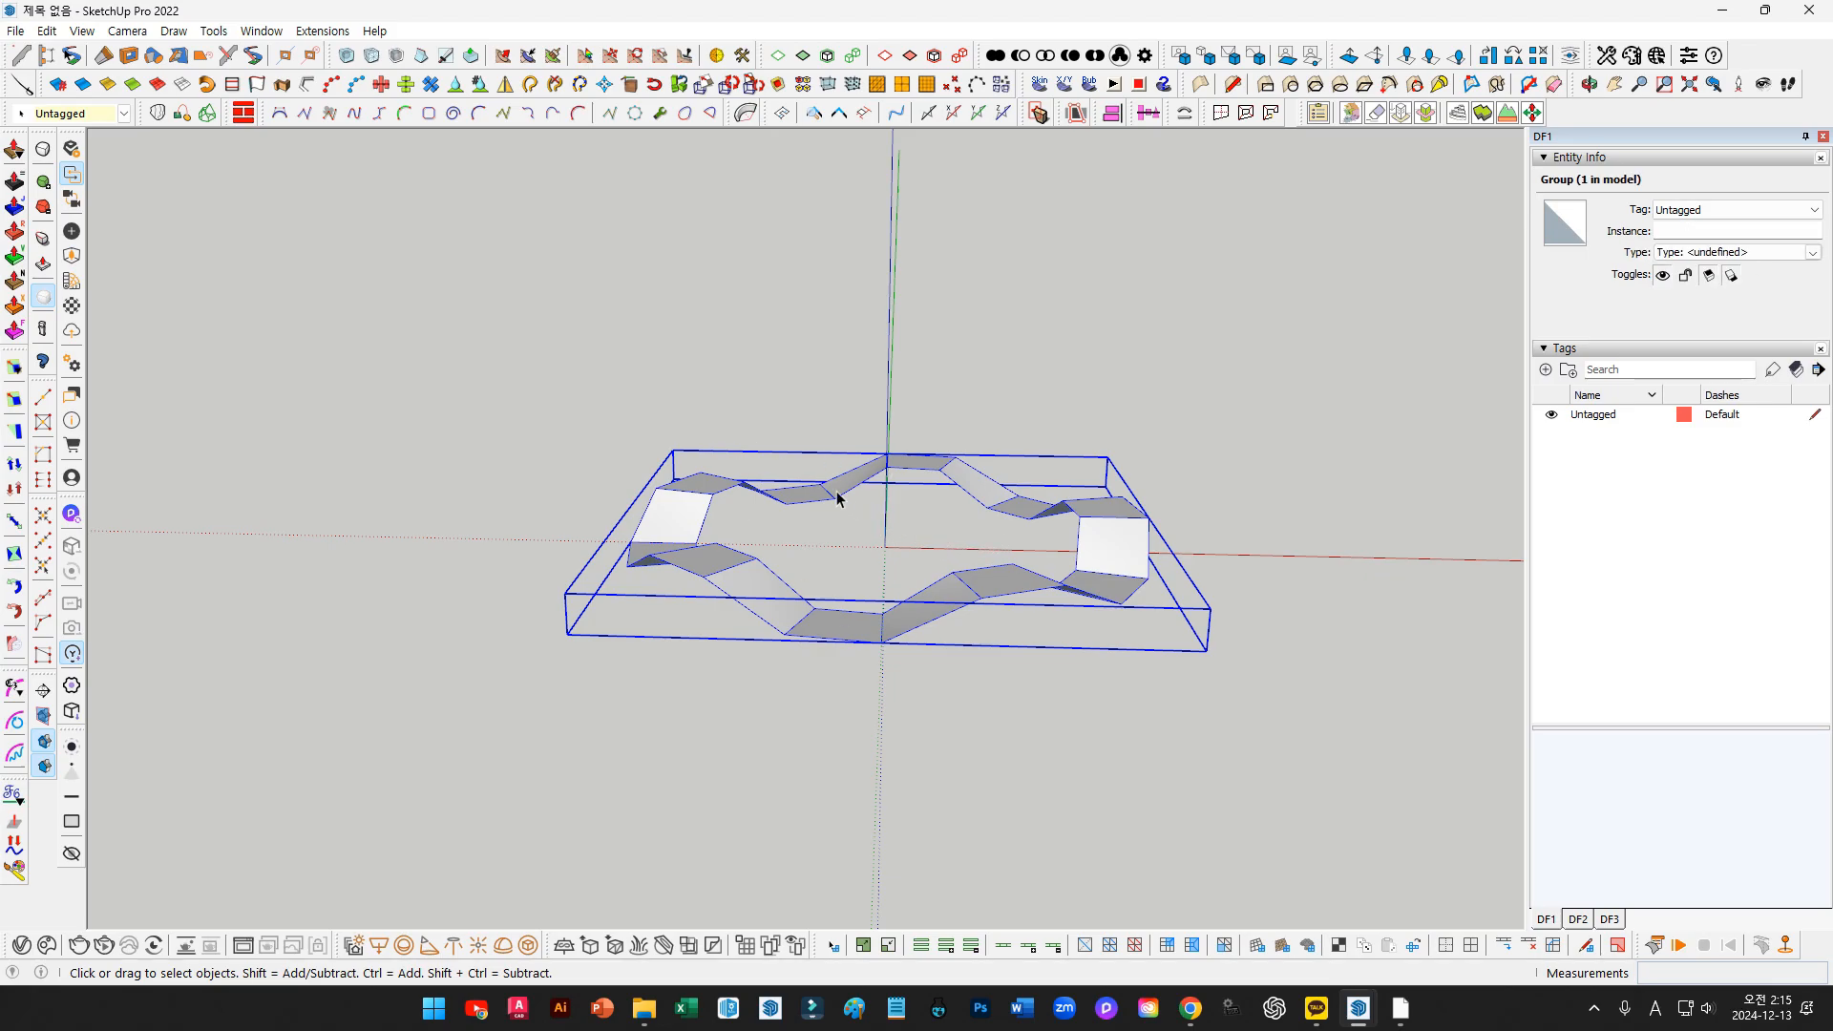
# Float the SUbD toolbar over the model and subdivide the wavy ring group
pyautogui.moveTo(835, 497); pyautogui.dragTo(773, 345, button='middle')
pyautogui.moveTo(895, 568); pyautogui.dragTo(933, 605, button='middle')
pyautogui.moveTo(46, 134); pyautogui.dragTo(666, 209)
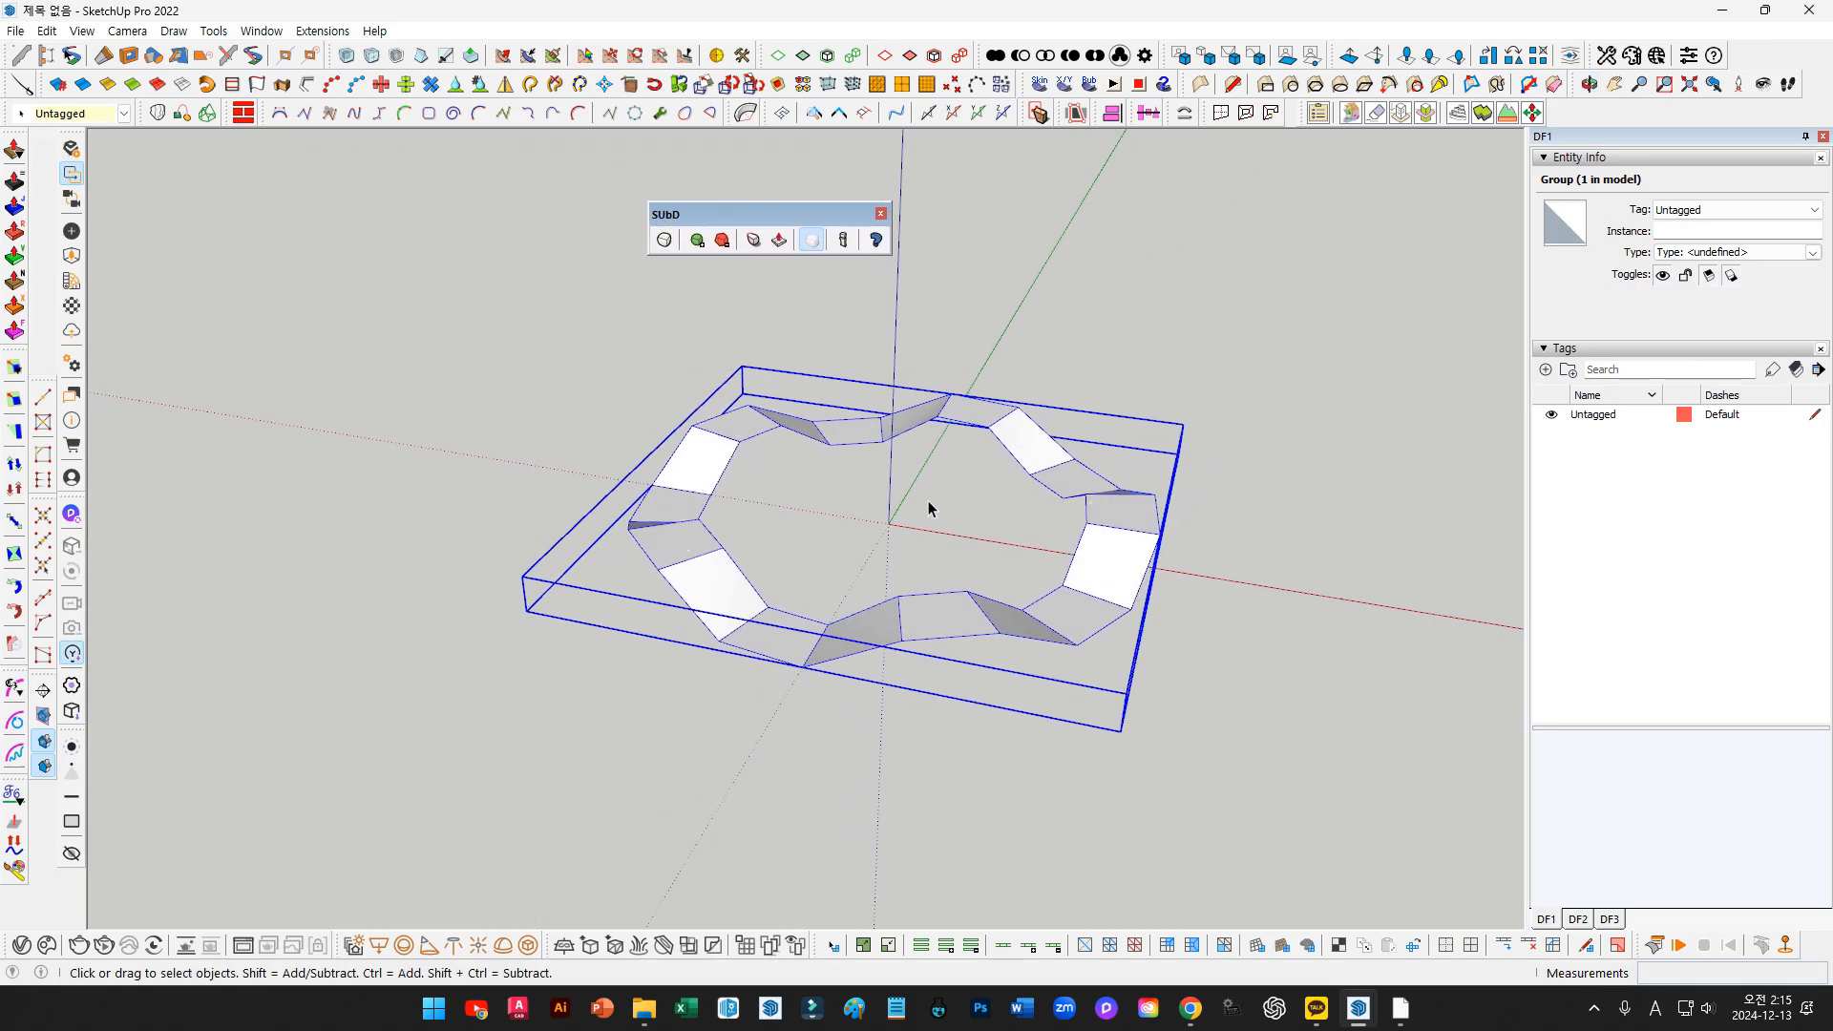
pyautogui.moveTo(928, 500)
pyautogui.mouseDown(button='middle')
pyautogui.moveTo(1114, 414)
pyautogui.moveTo(965, 520)
pyautogui.moveTo(917, 477)
pyautogui.mouseUp(button='middle')
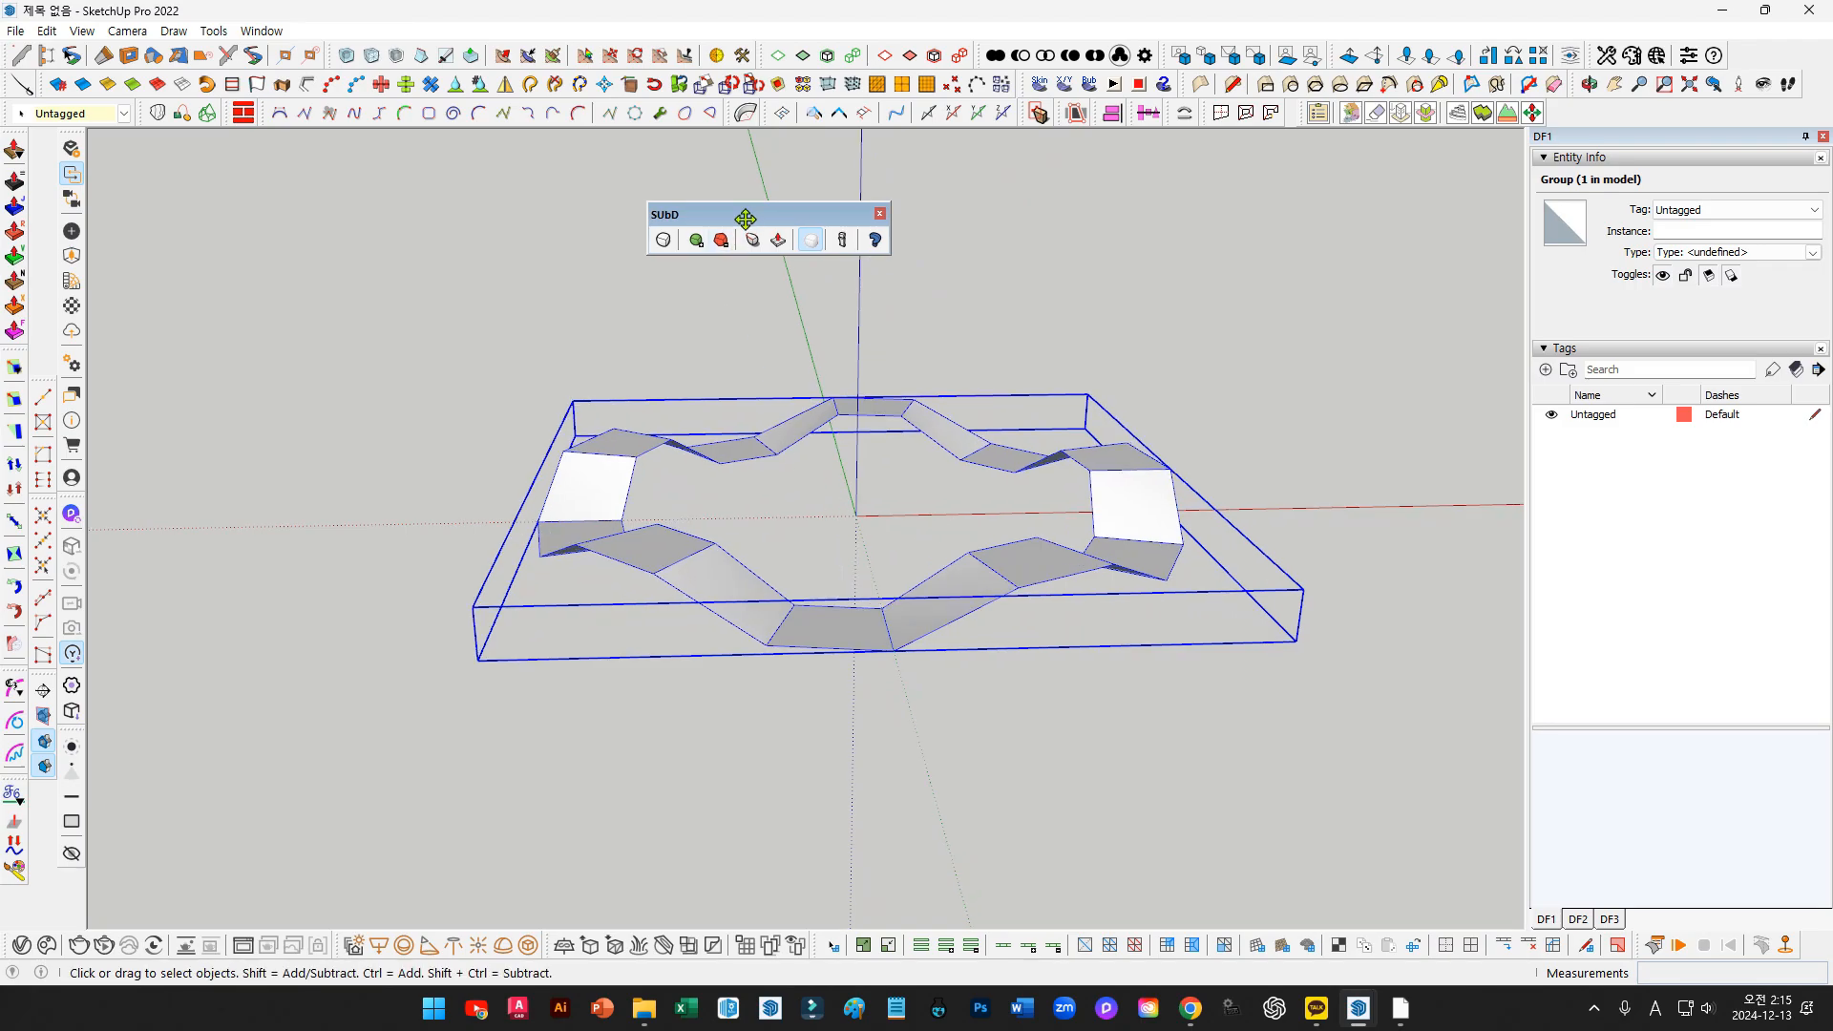
pyautogui.moveTo(745, 220); pyautogui.dragTo(638, 241)
pyautogui.click(558, 262)
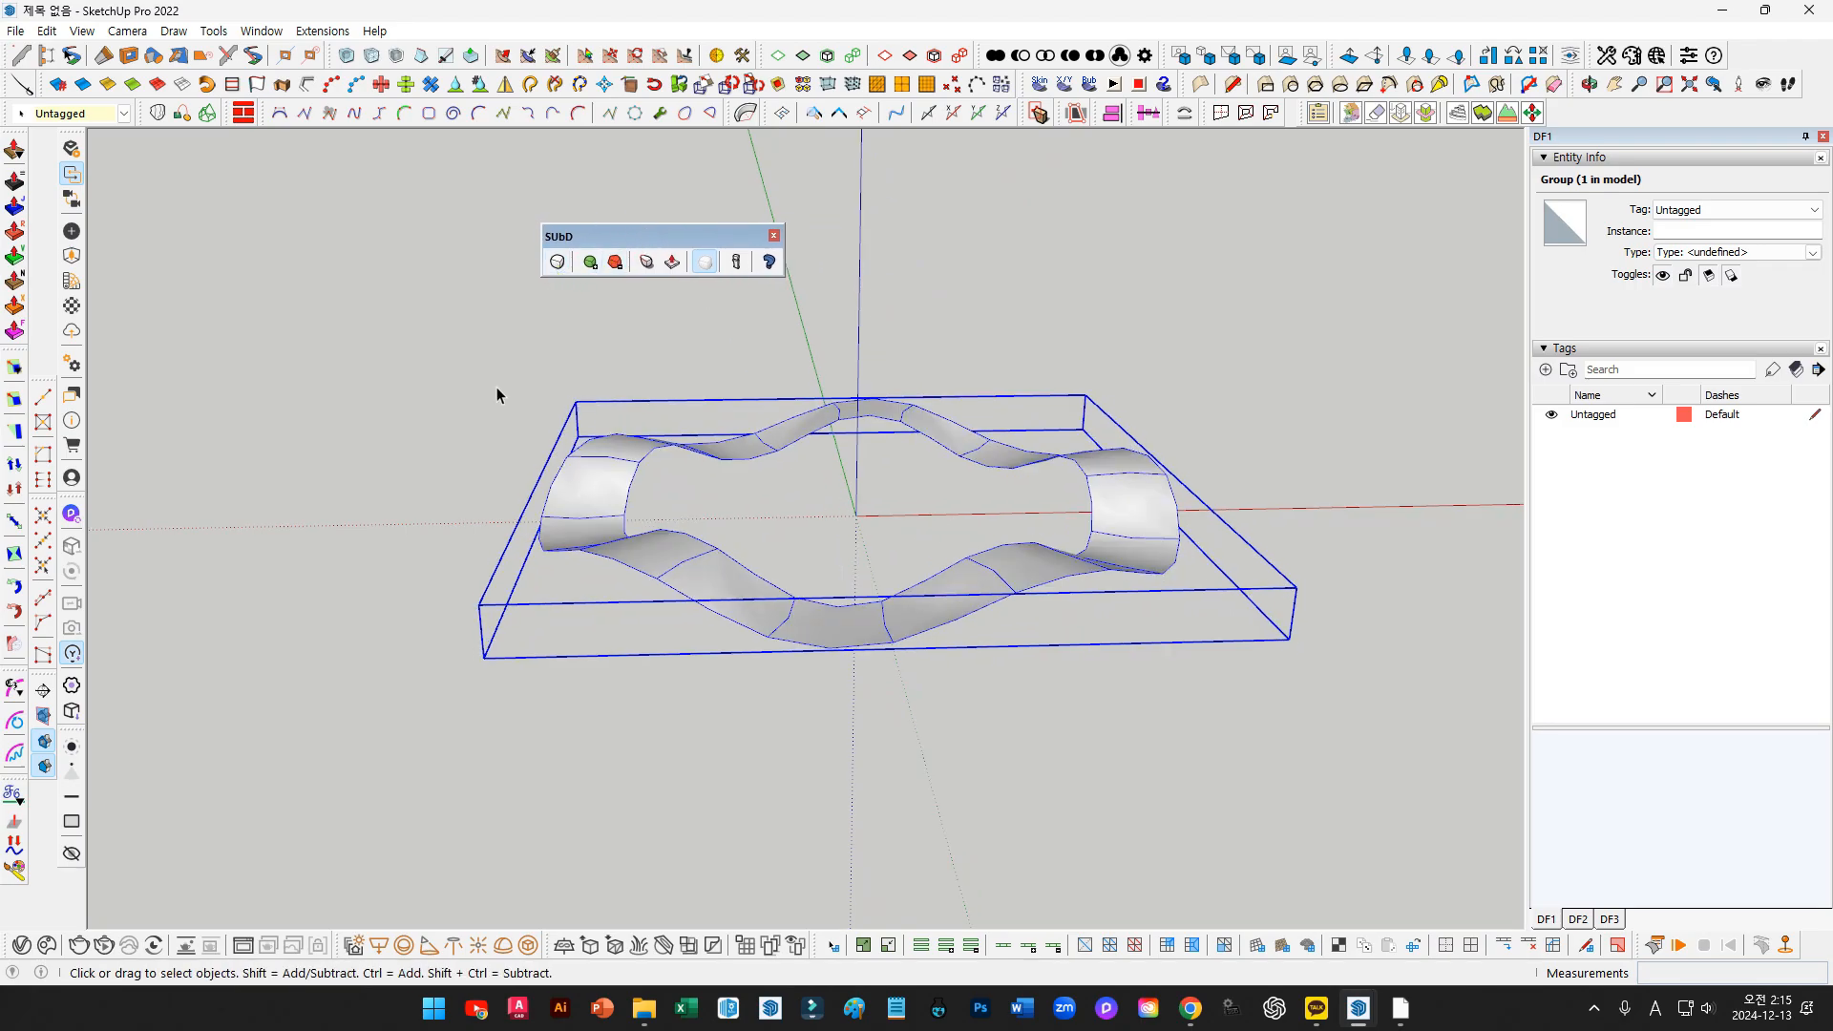
# Increase the ring group's number of SUbD subdivisions by one level, then decrease it by one level
pyautogui.moveTo(496, 387); pyautogui.dragTo(611, 514, button='middle')
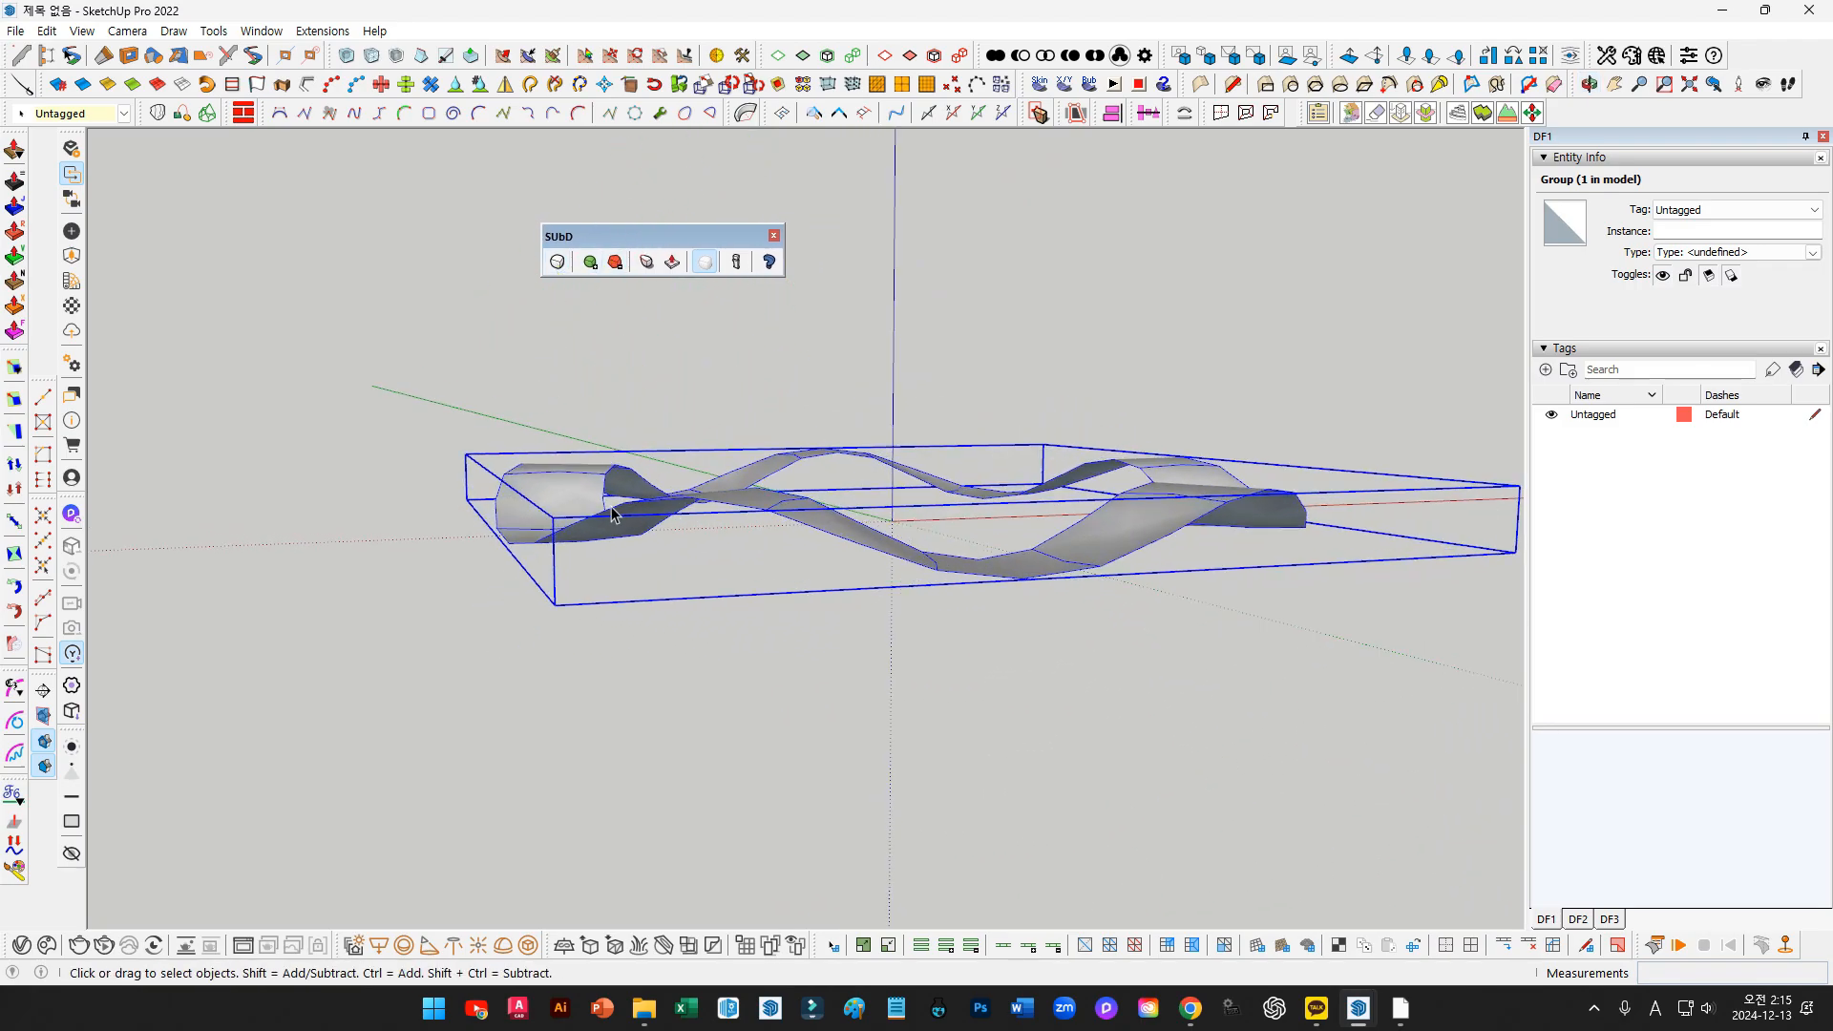
pyautogui.click(590, 263)
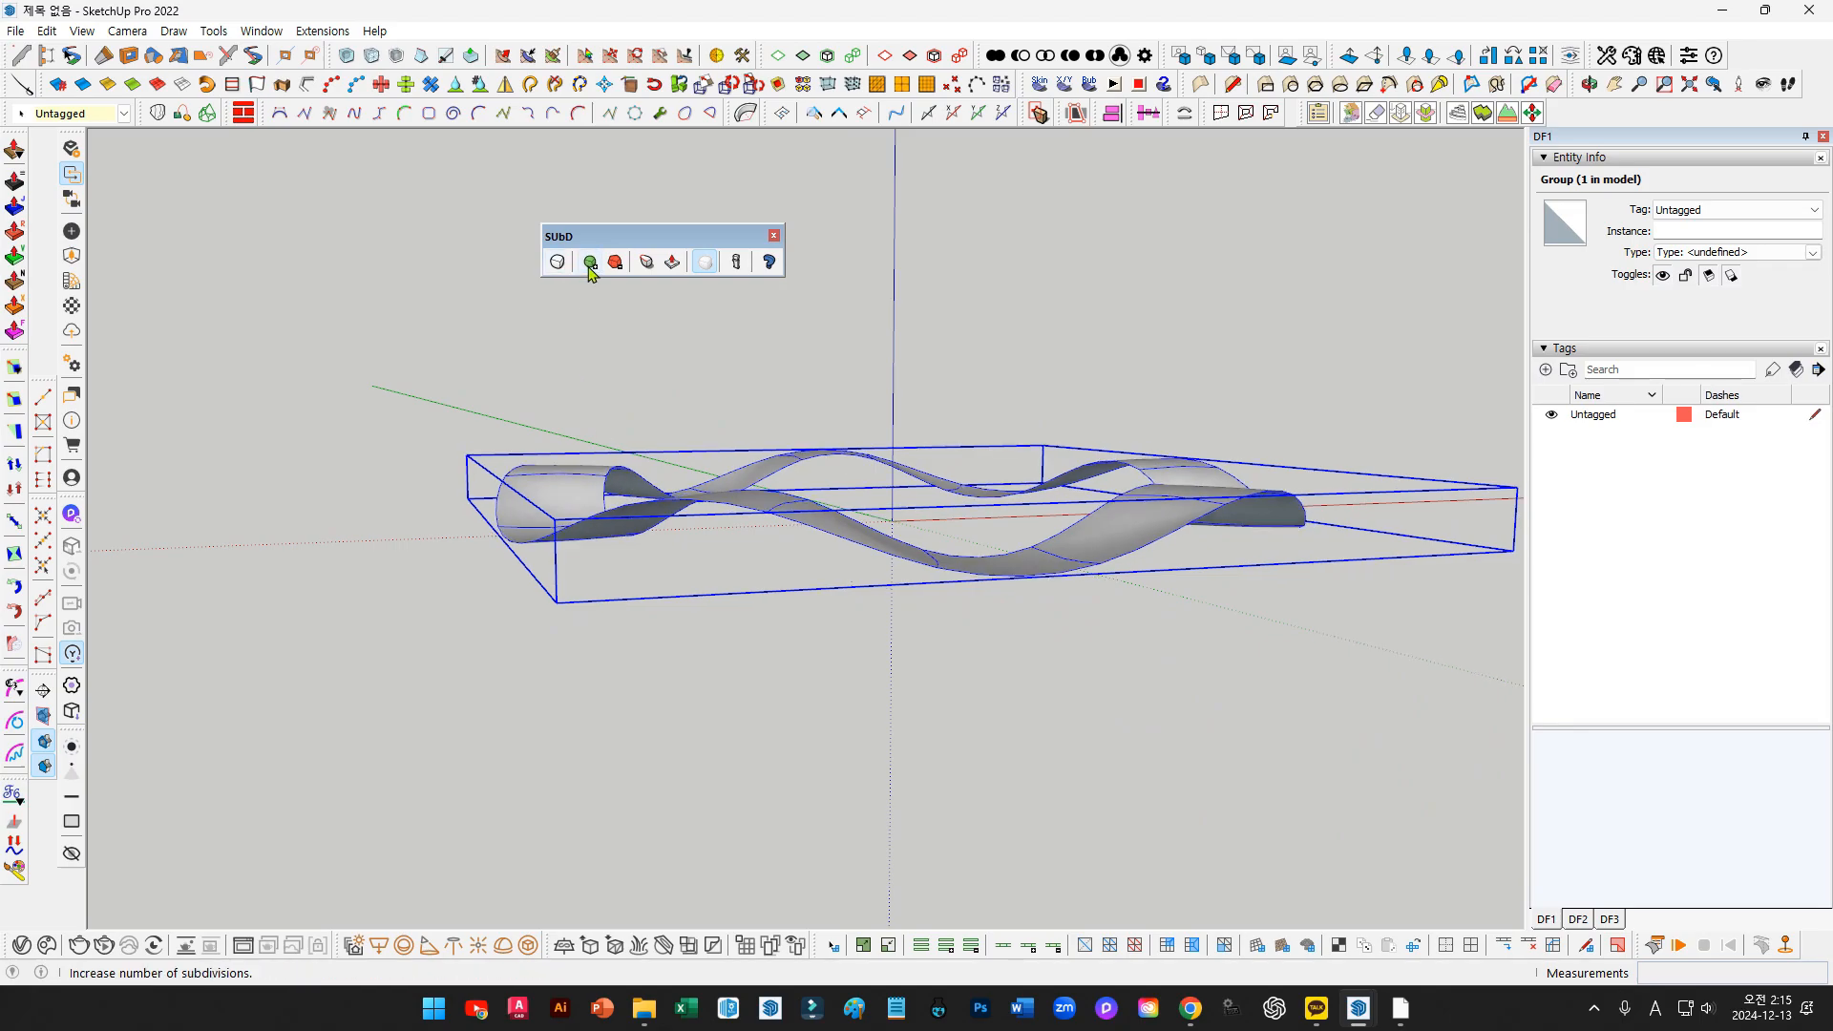
pyautogui.moveTo(951, 376); pyautogui.dragTo(627, 570, button='middle')
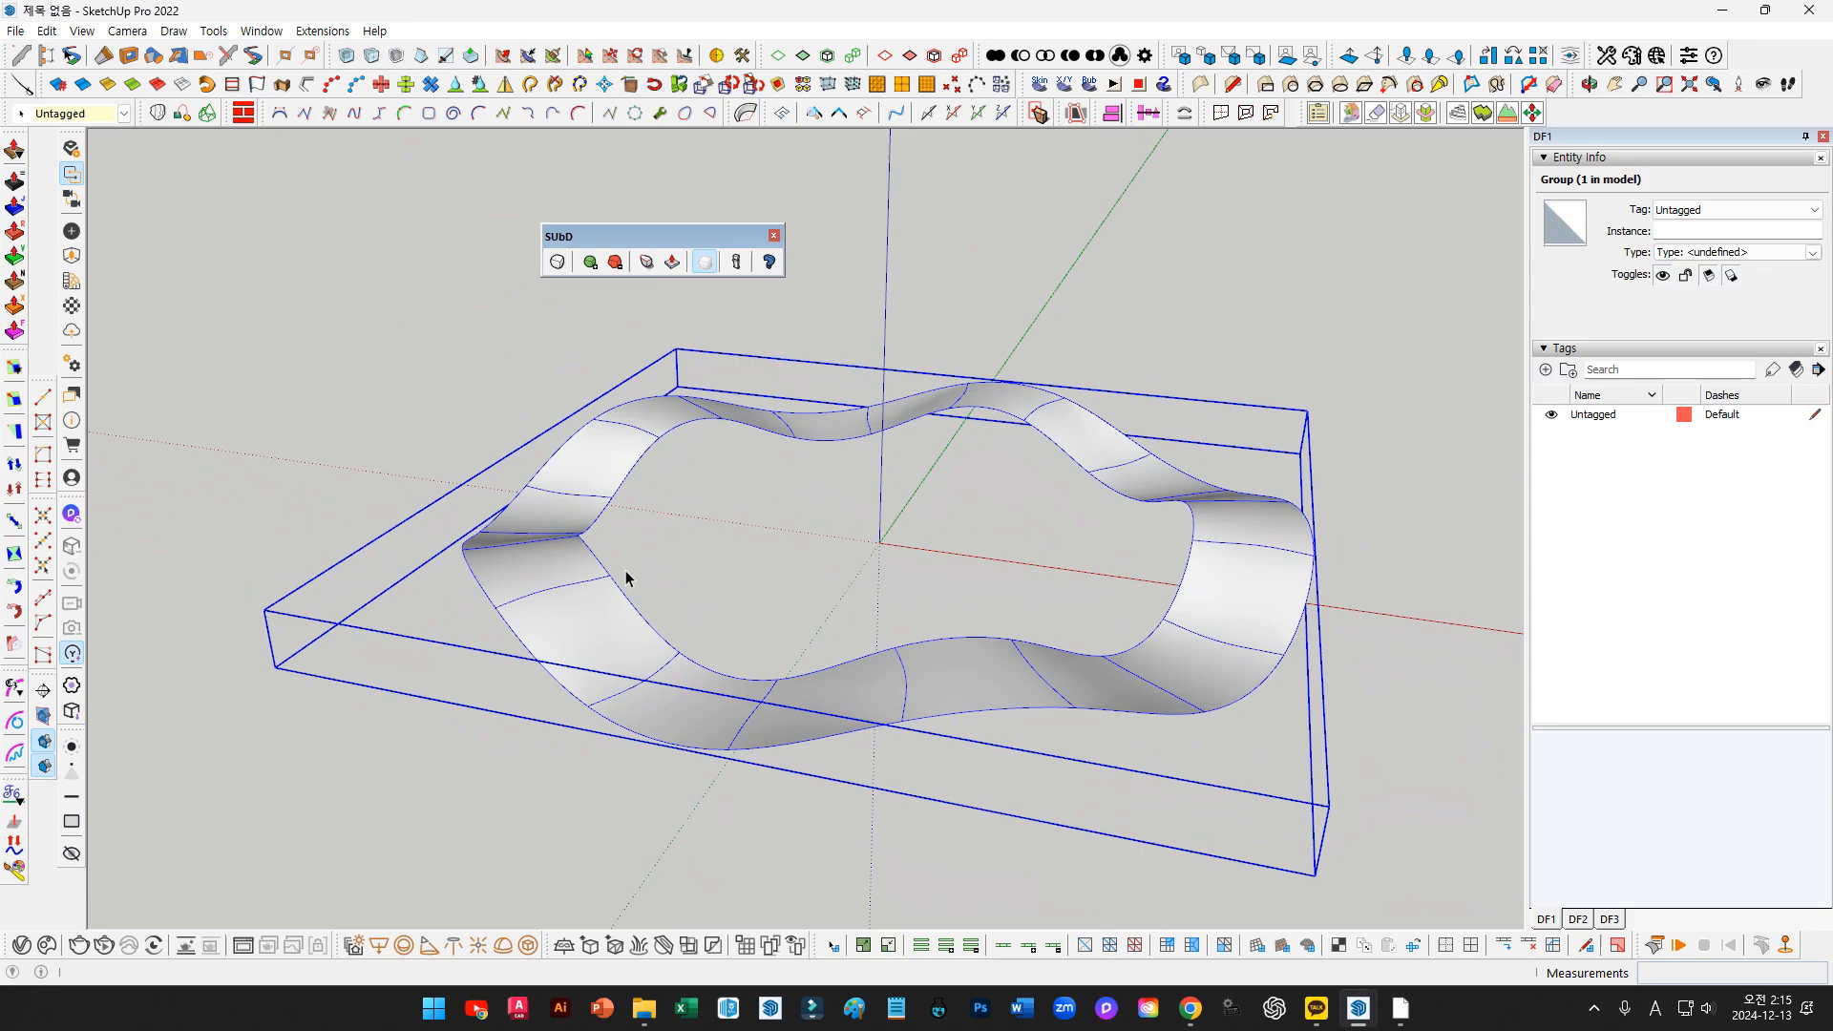
pyautogui.click(617, 263)
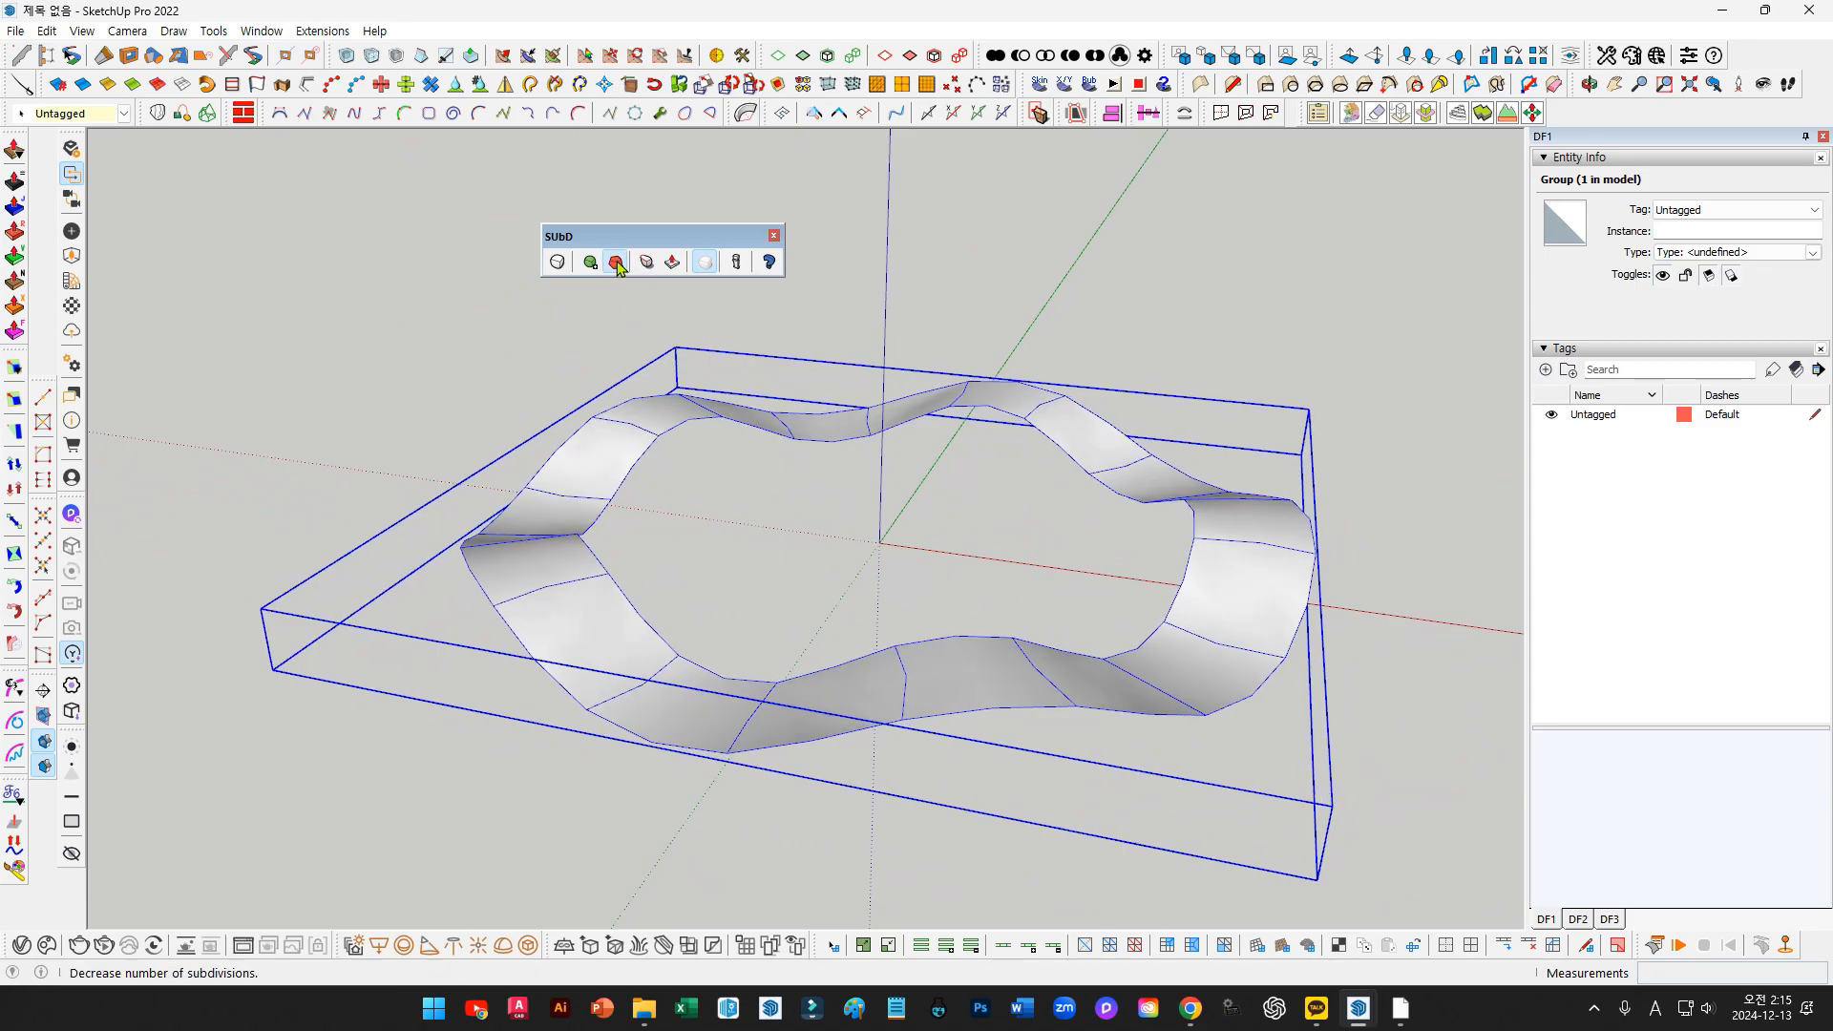
# Undo the SUbD subdivision of the ring group, deselect it and dock the SUbD toolbar again
pyautogui.scroll(-3, 773, 468)
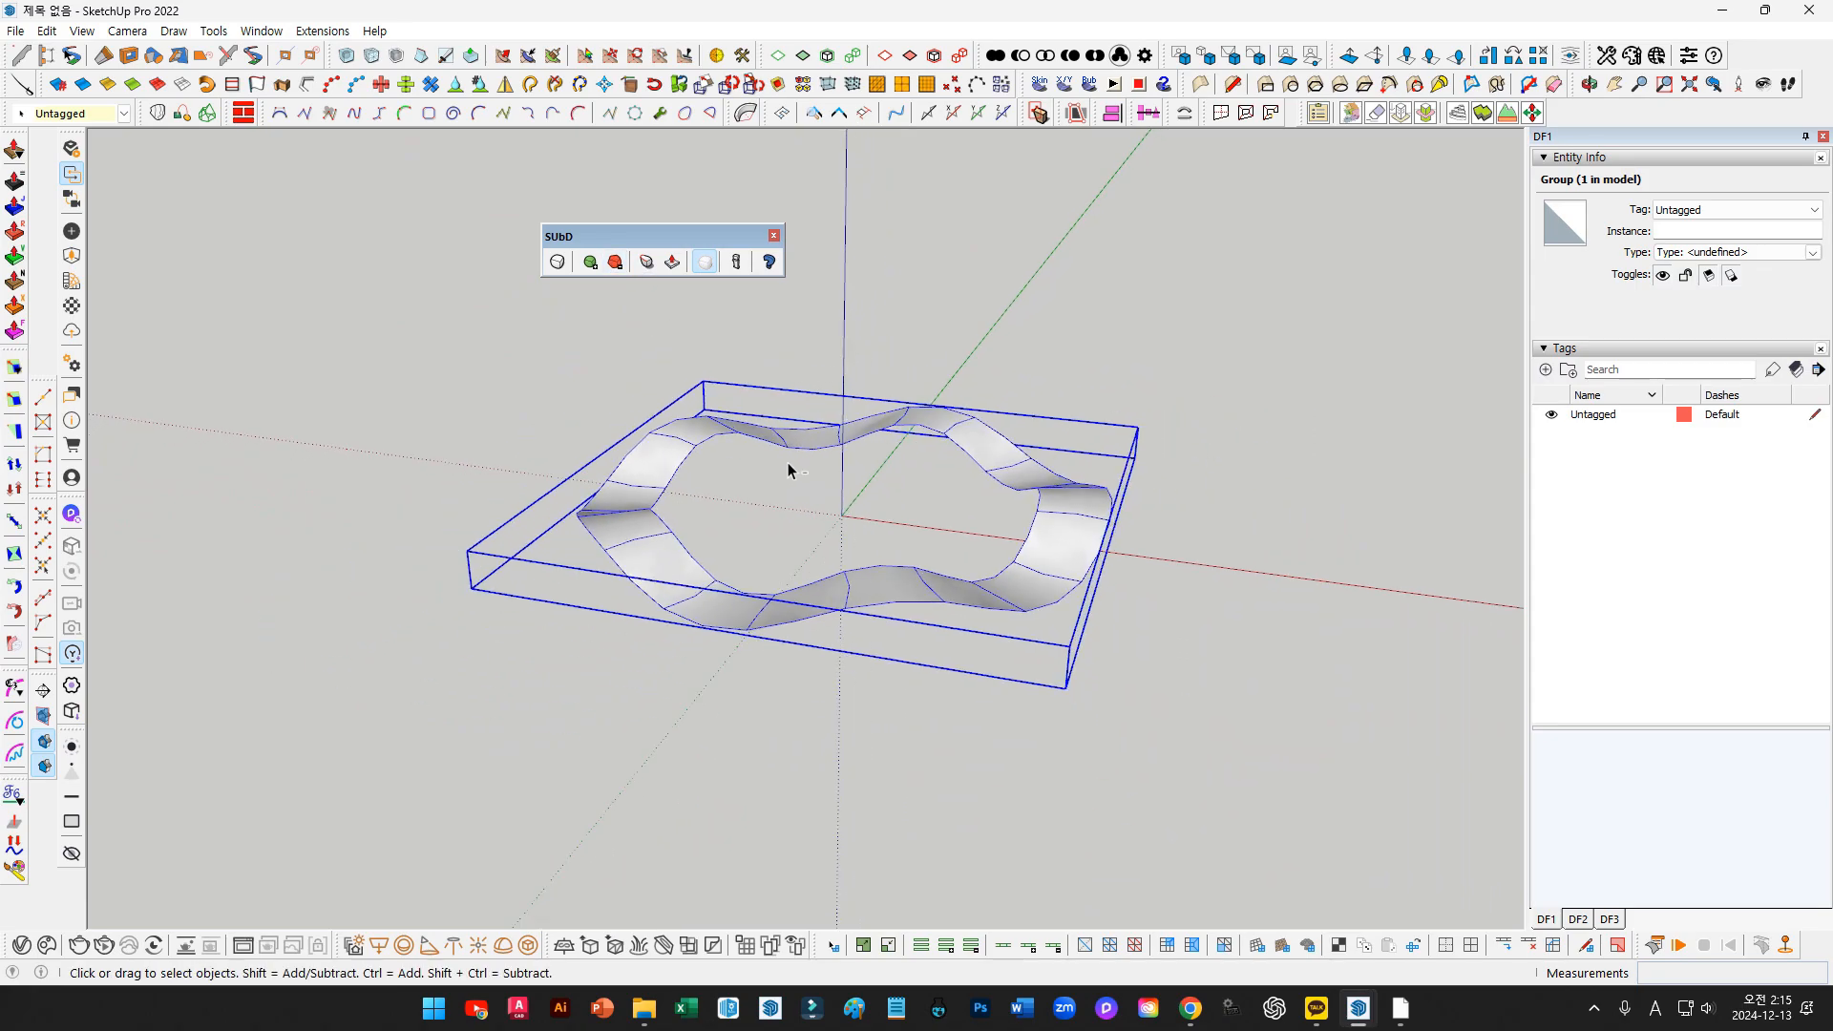
pyautogui.hotkey('ctrl', 'z')
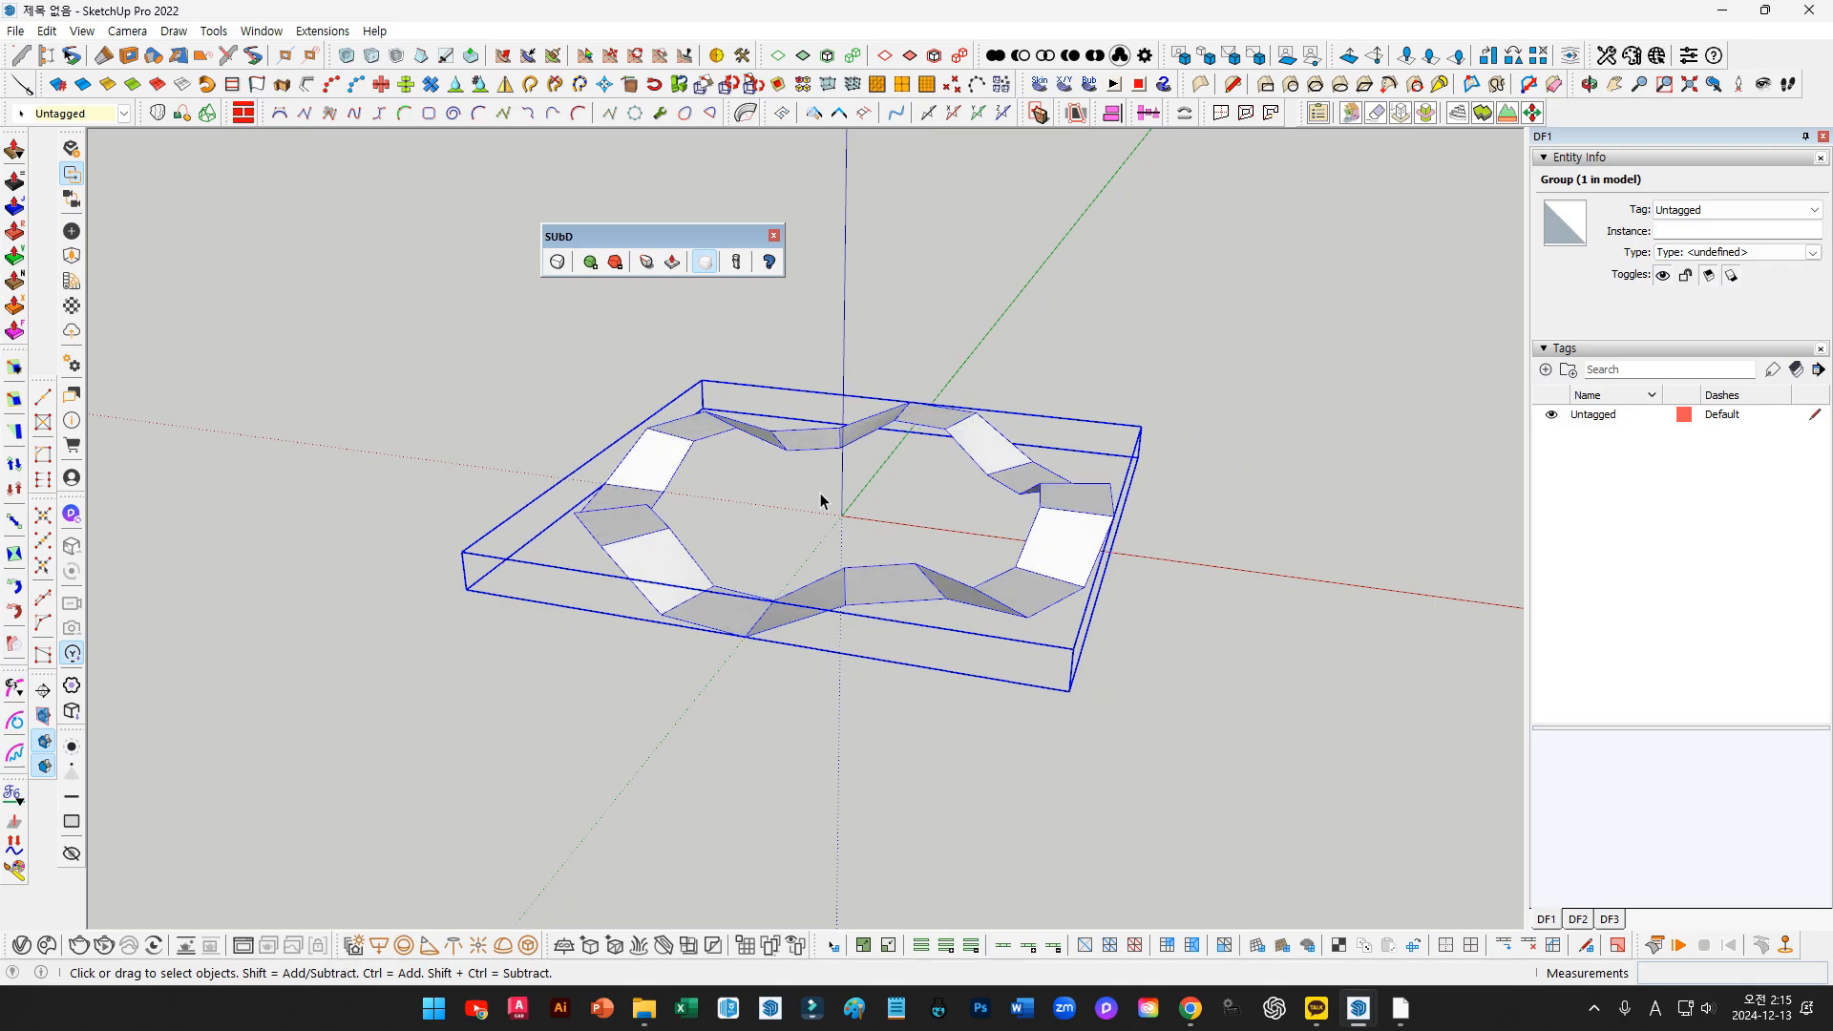
pyautogui.click(821, 493)
pyautogui.moveTo(689, 233); pyautogui.dragTo(43, 162)
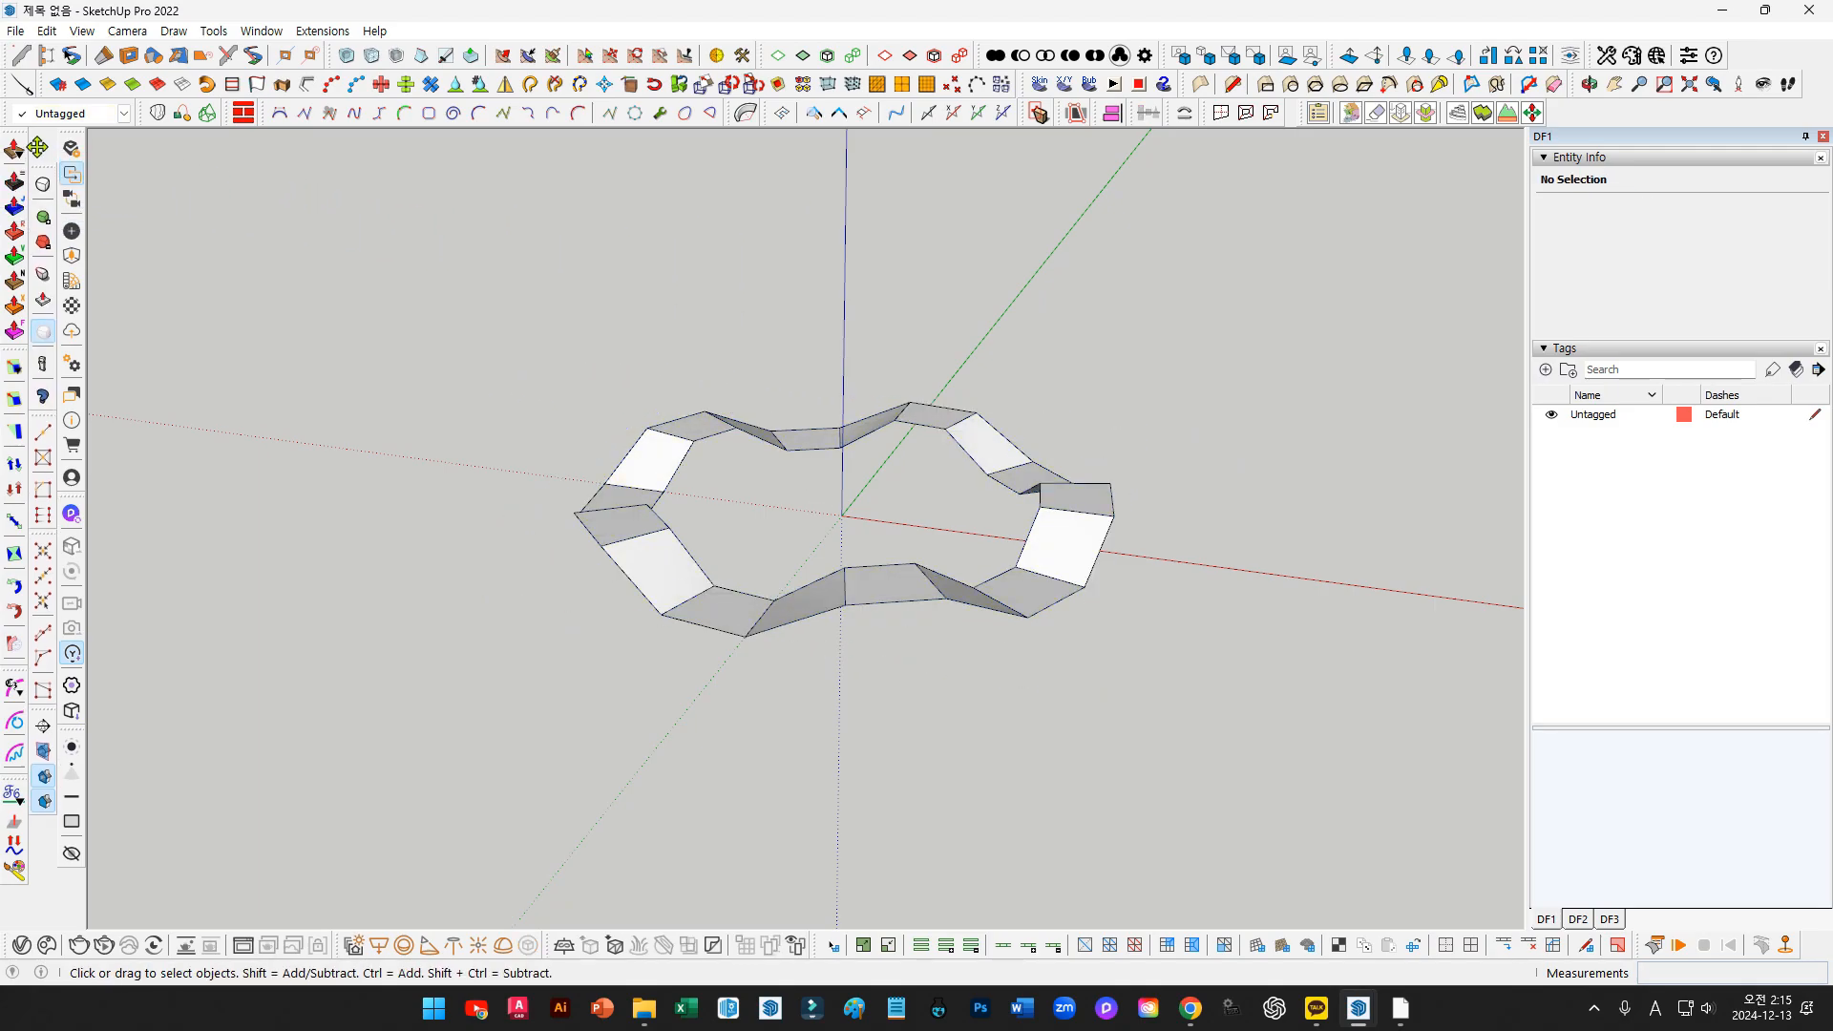
# Select the faceted ring group and explode it into loose faces and edges
pyautogui.moveTo(628, 291); pyautogui.dragTo(818, 584, button='middle')
pyautogui.moveTo(417, 204); pyautogui.dragTo(1236, 716)
pyautogui.press('x')
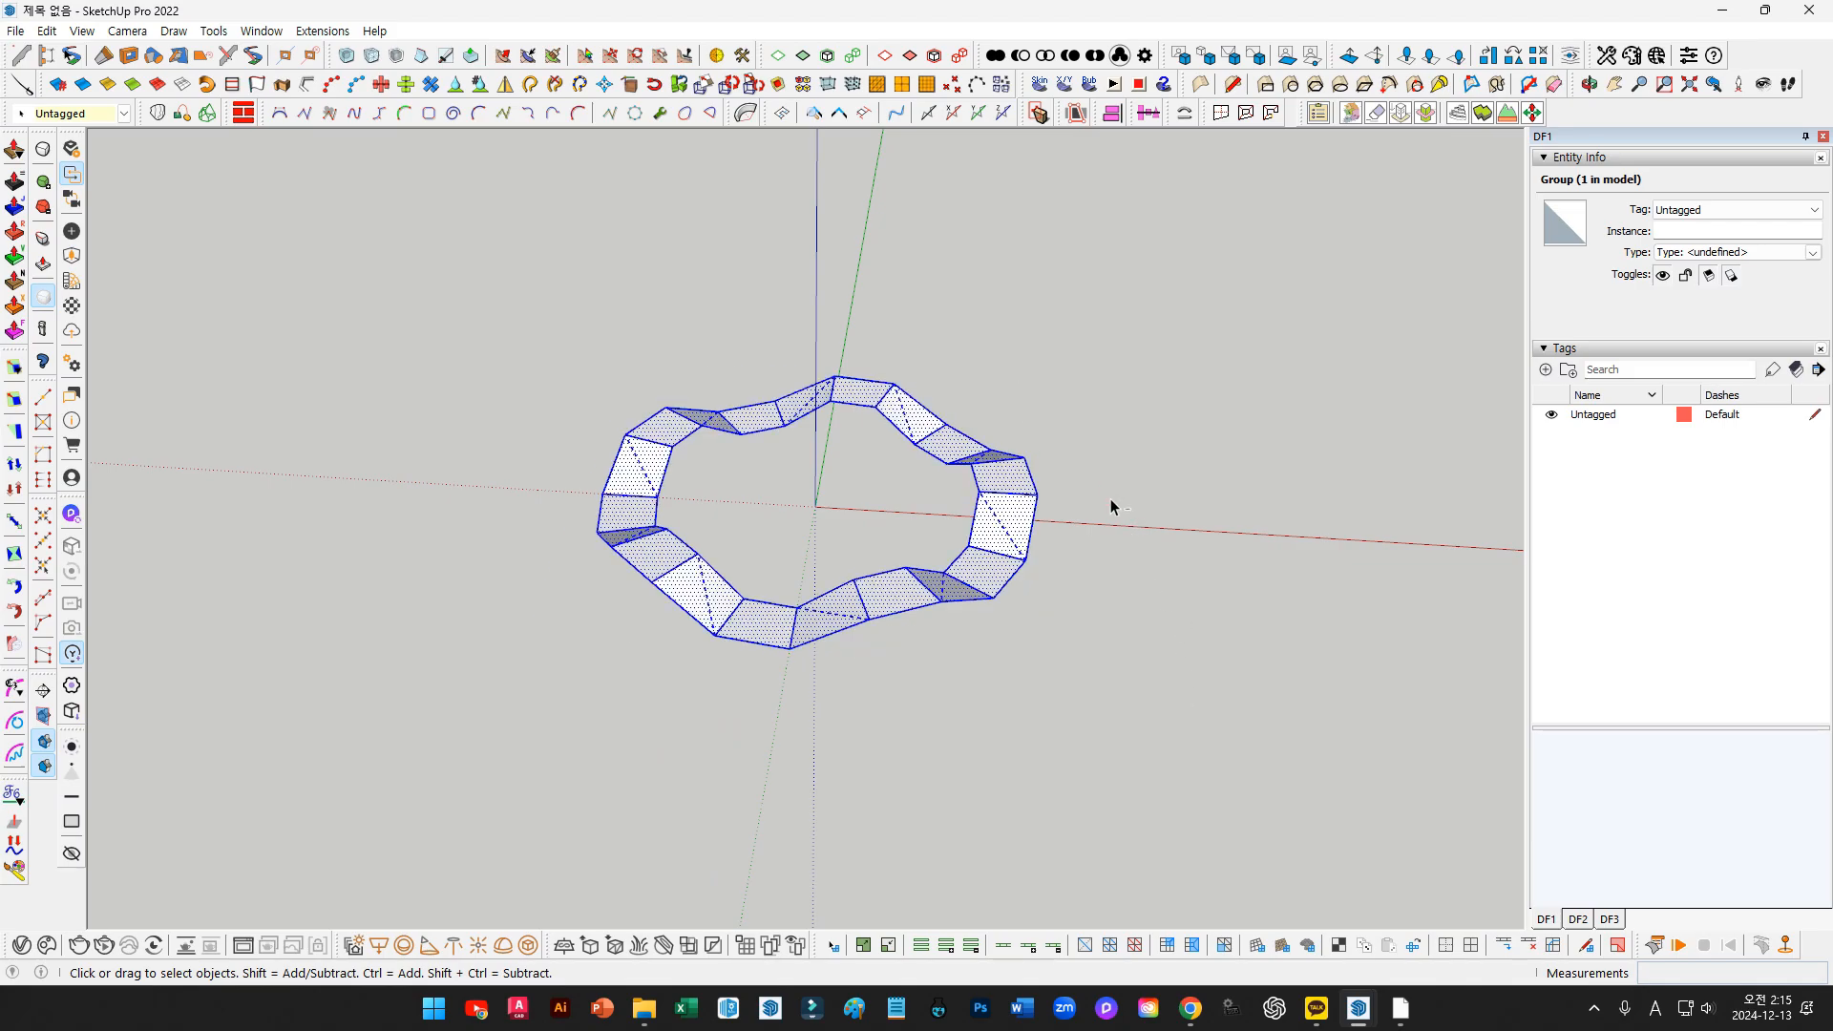
pyautogui.click(1106, 500)
pyautogui.scroll(-2, 1039, 573)
pyautogui.keyDown('shift'); pyautogui.moveTo(1038, 576); pyautogui.dragTo(865, 598, button='middle'); pyautogui.keyUp('shift')
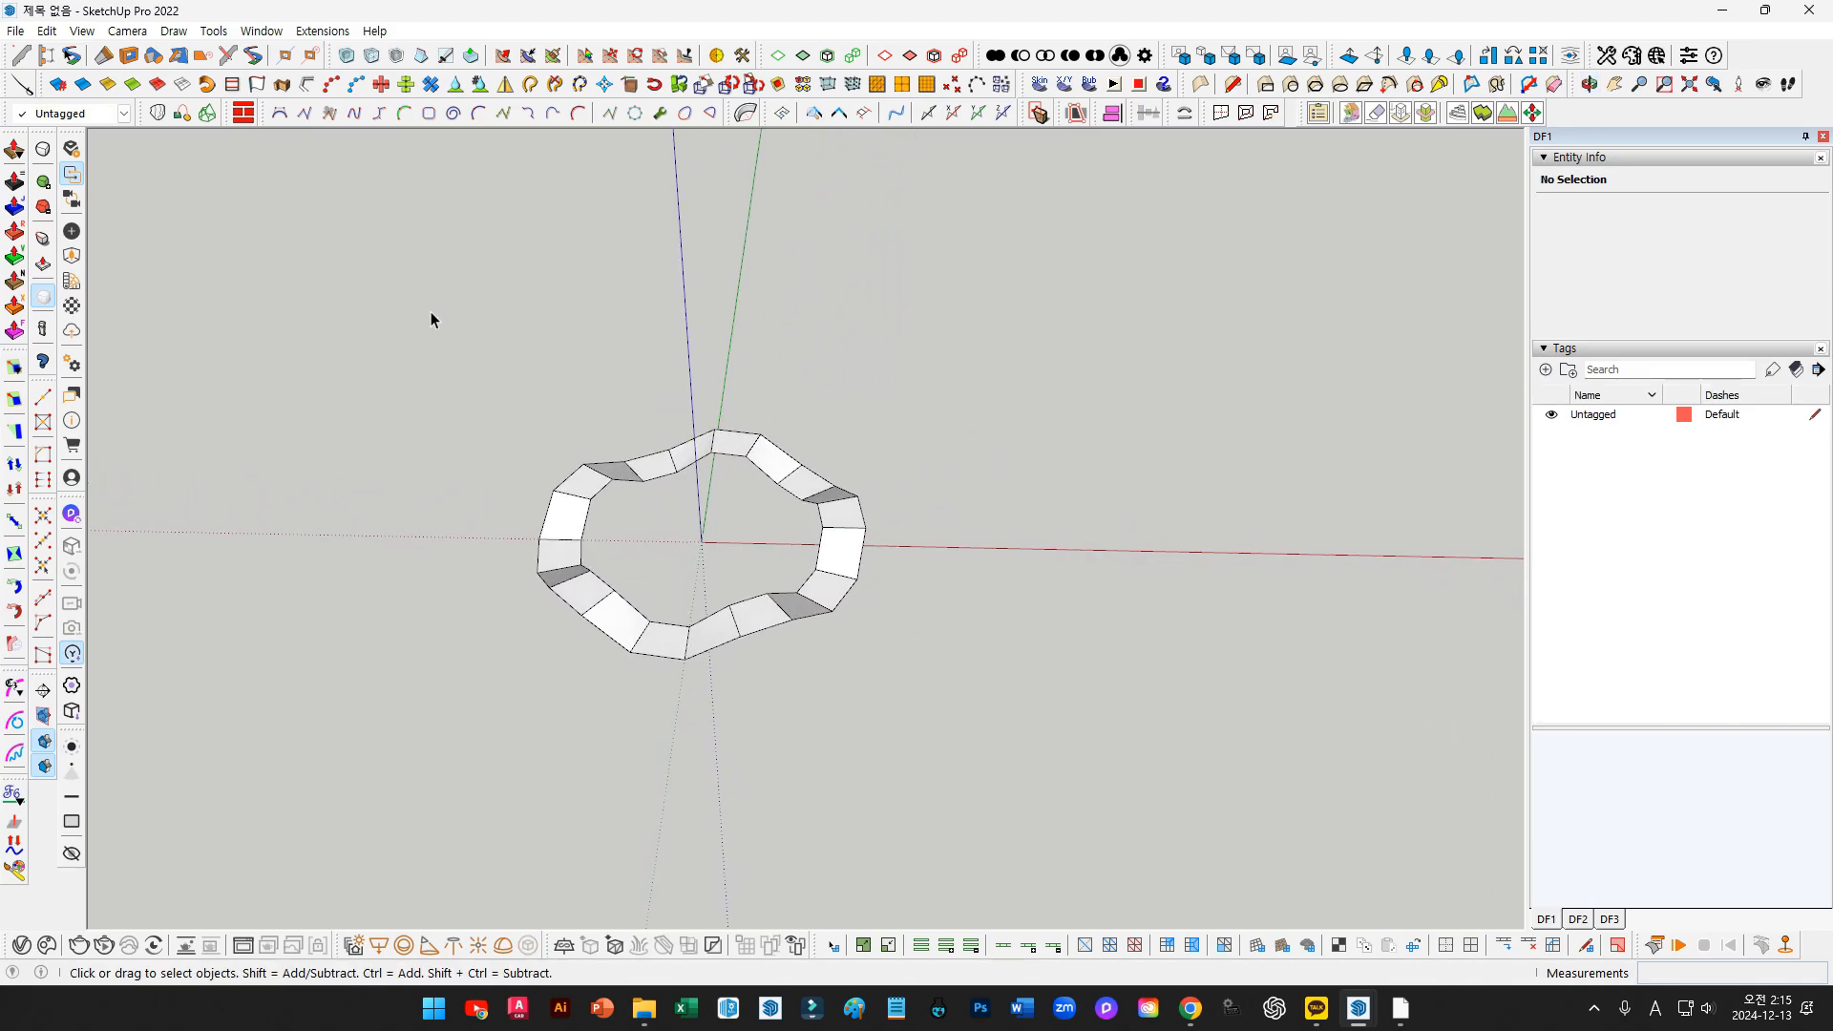
# Copy the entire wavy ring to an empty area beside the original along the red axis
pyautogui.moveTo(432, 311); pyautogui.dragTo(958, 690)
pyautogui.press('m')
pyautogui.keyDown('shift'); pyautogui.moveTo(1011, 647); pyautogui.dragTo(502, 674, button='middle'); pyautogui.keyUp('shift')
pyautogui.press('ctrl')
pyautogui.click(502, 674)
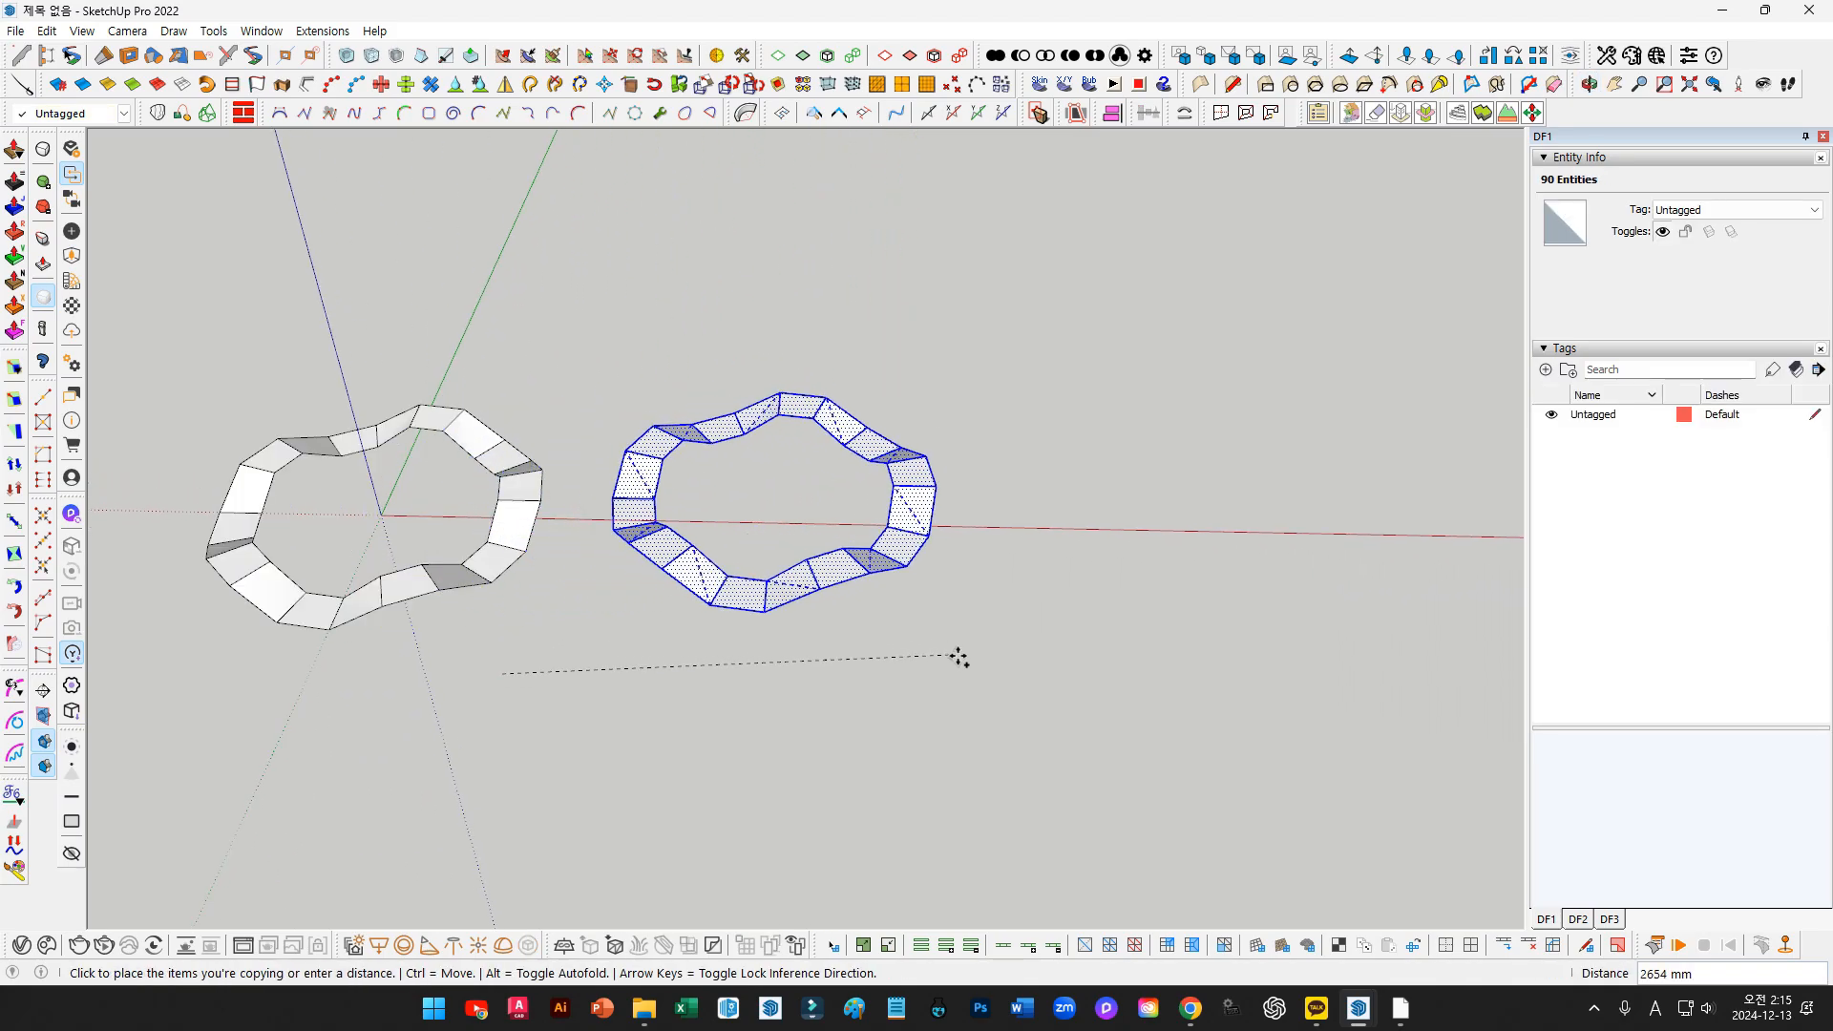
pyautogui.click(1178, 687)
pyautogui.press('space')
pyautogui.click(985, 514)
# Examine the shape of the copied wavy ring from above and from low side angles
pyautogui.scroll(4, 985, 513)
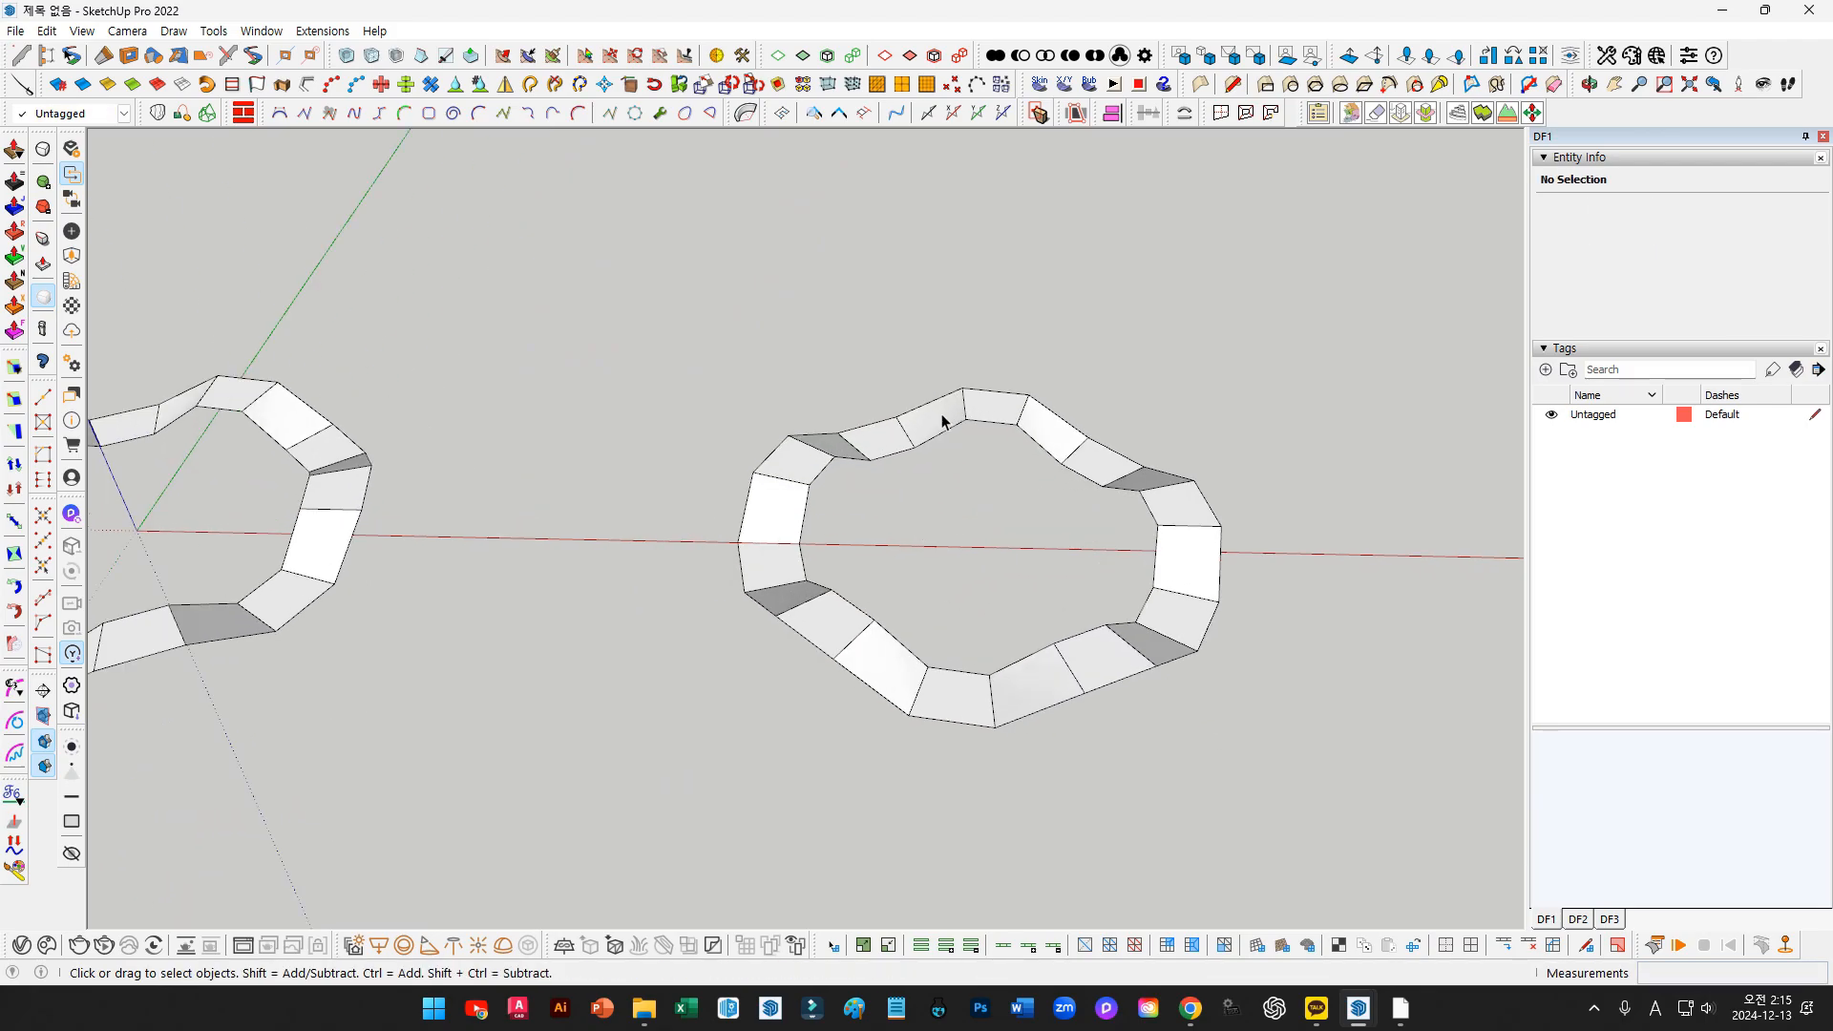
pyautogui.moveTo(1133, 485); pyautogui.dragTo(1301, 532, button='middle')
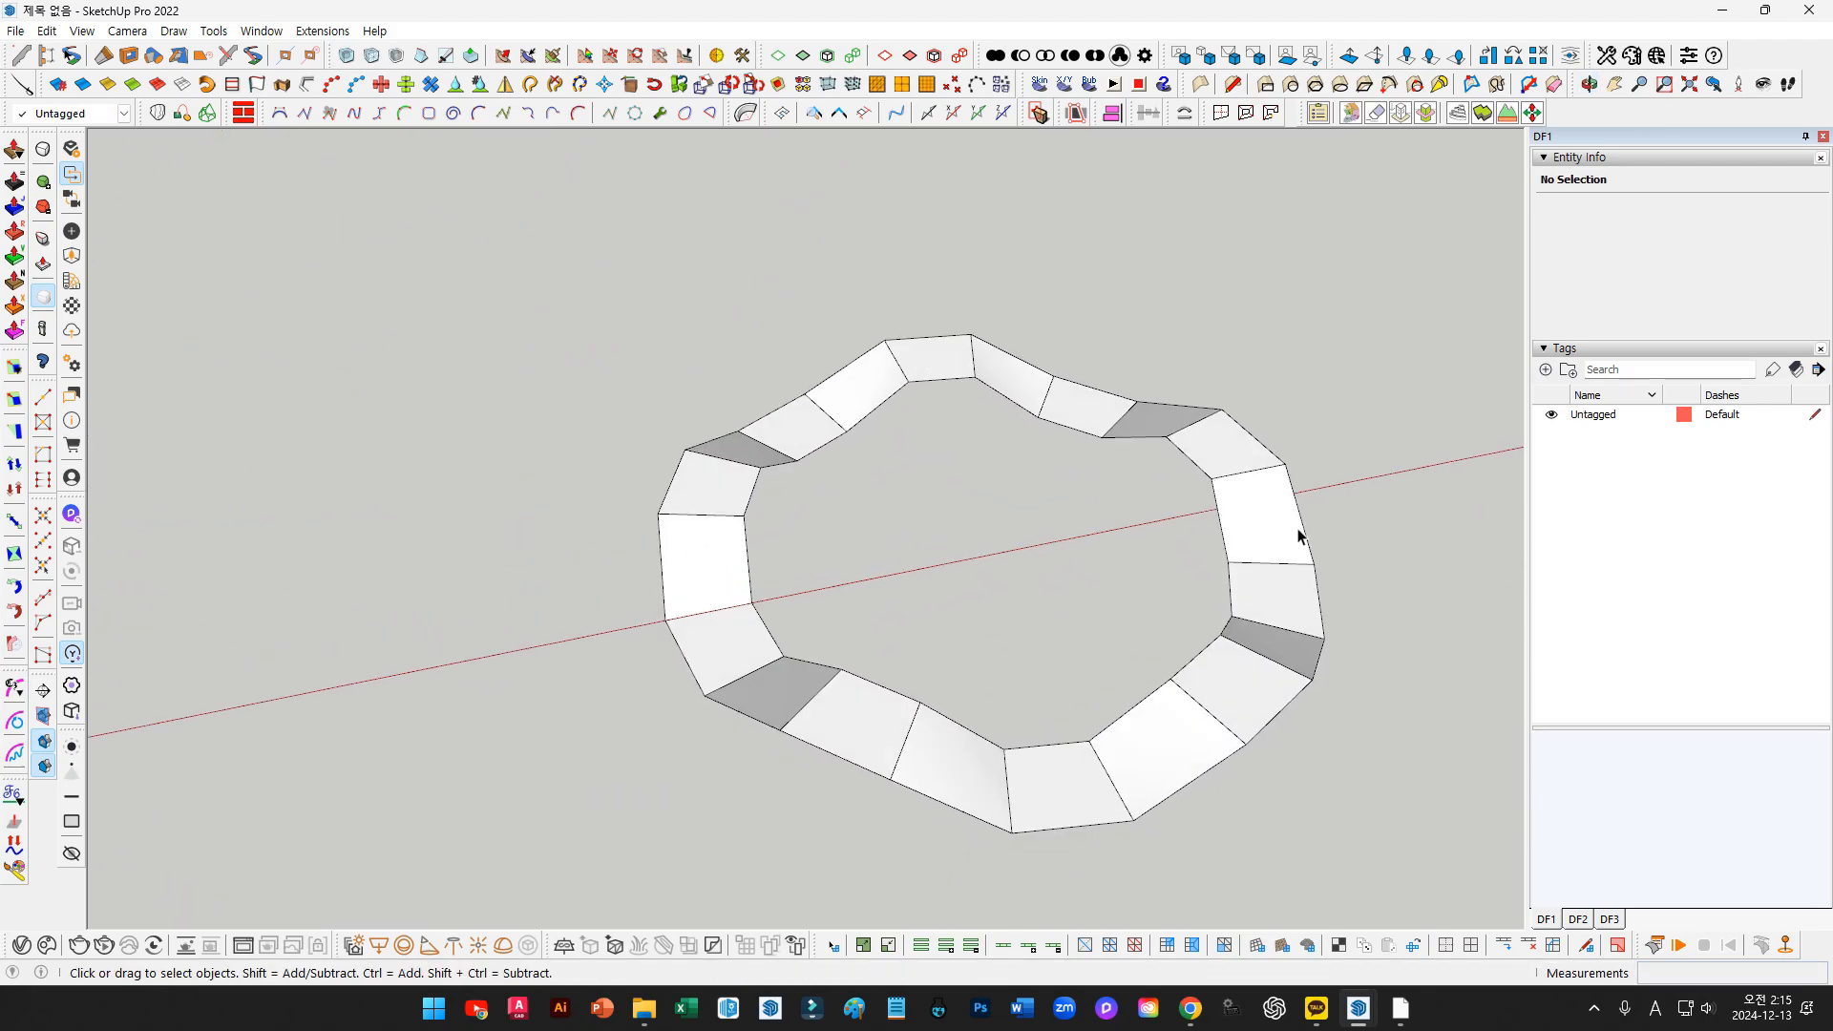
pyautogui.scroll(-3, 1053, 615)
pyautogui.moveTo(1053, 615); pyautogui.dragTo(1222, 390, button='middle')
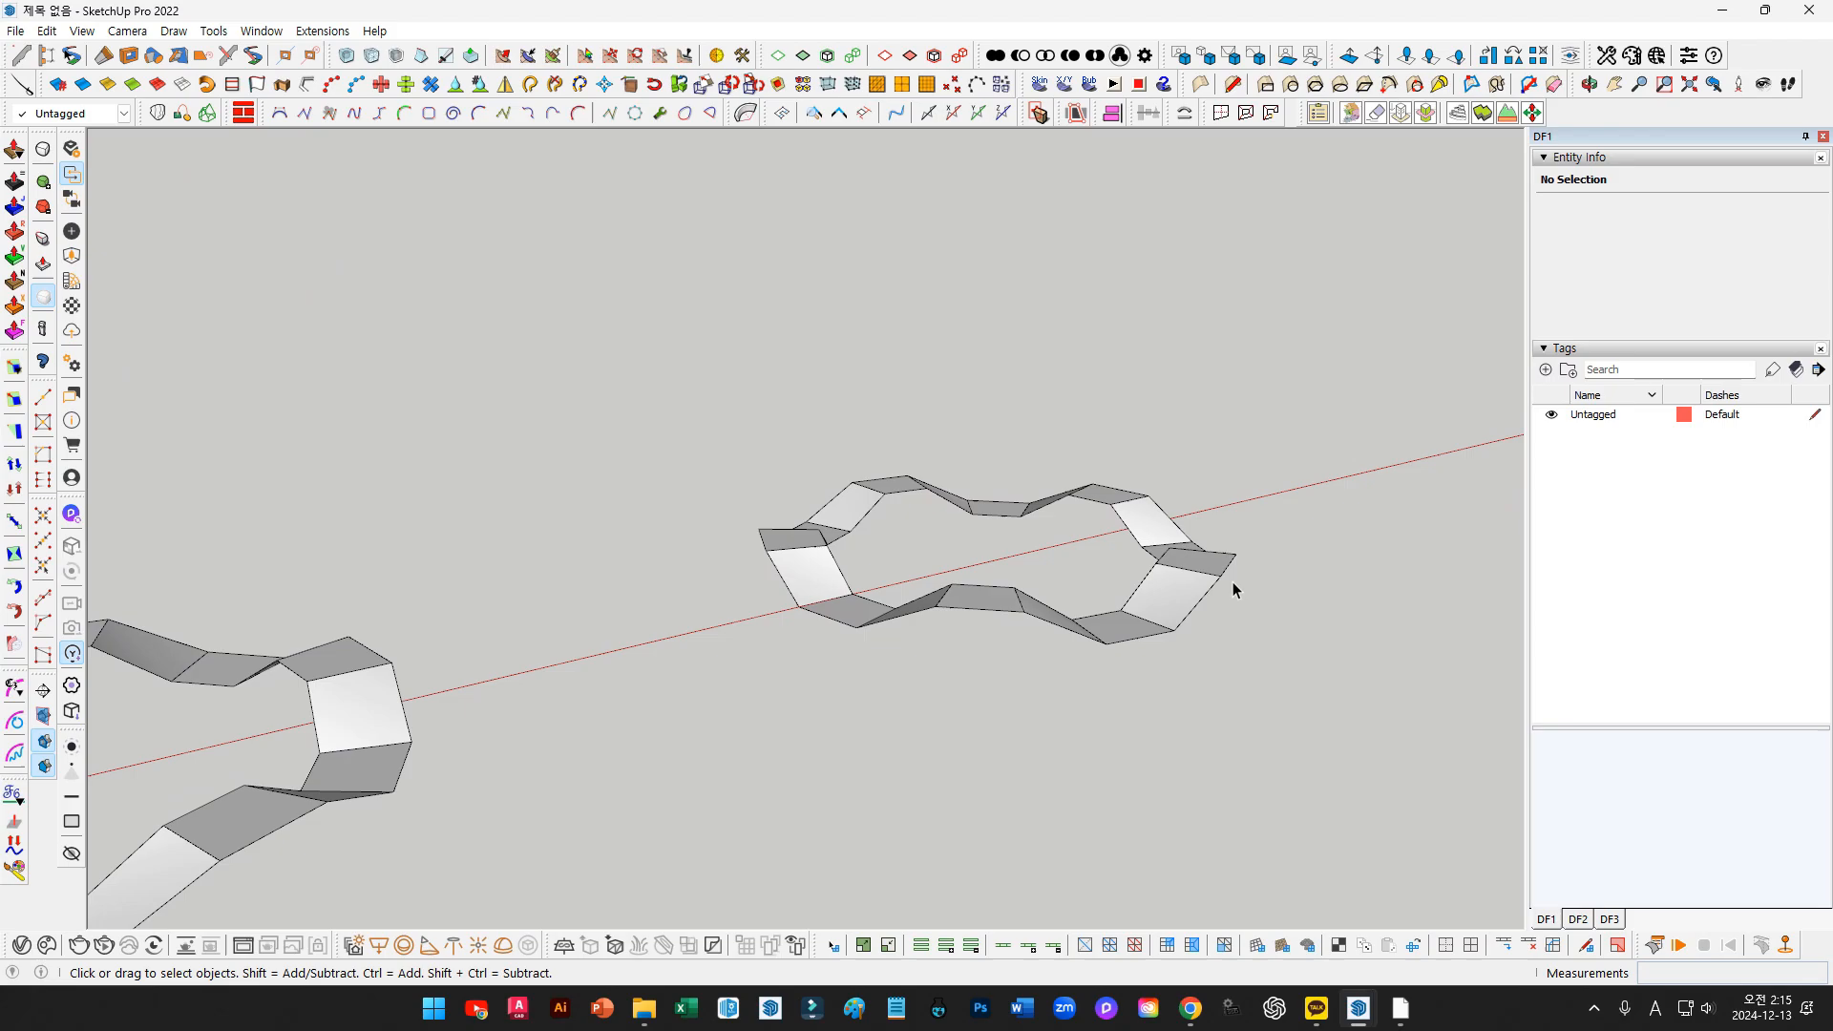
pyautogui.moveTo(1234, 589); pyautogui.dragTo(1070, 535, button='middle')
pyautogui.moveTo(526, 272); pyautogui.dragTo(1307, 810)
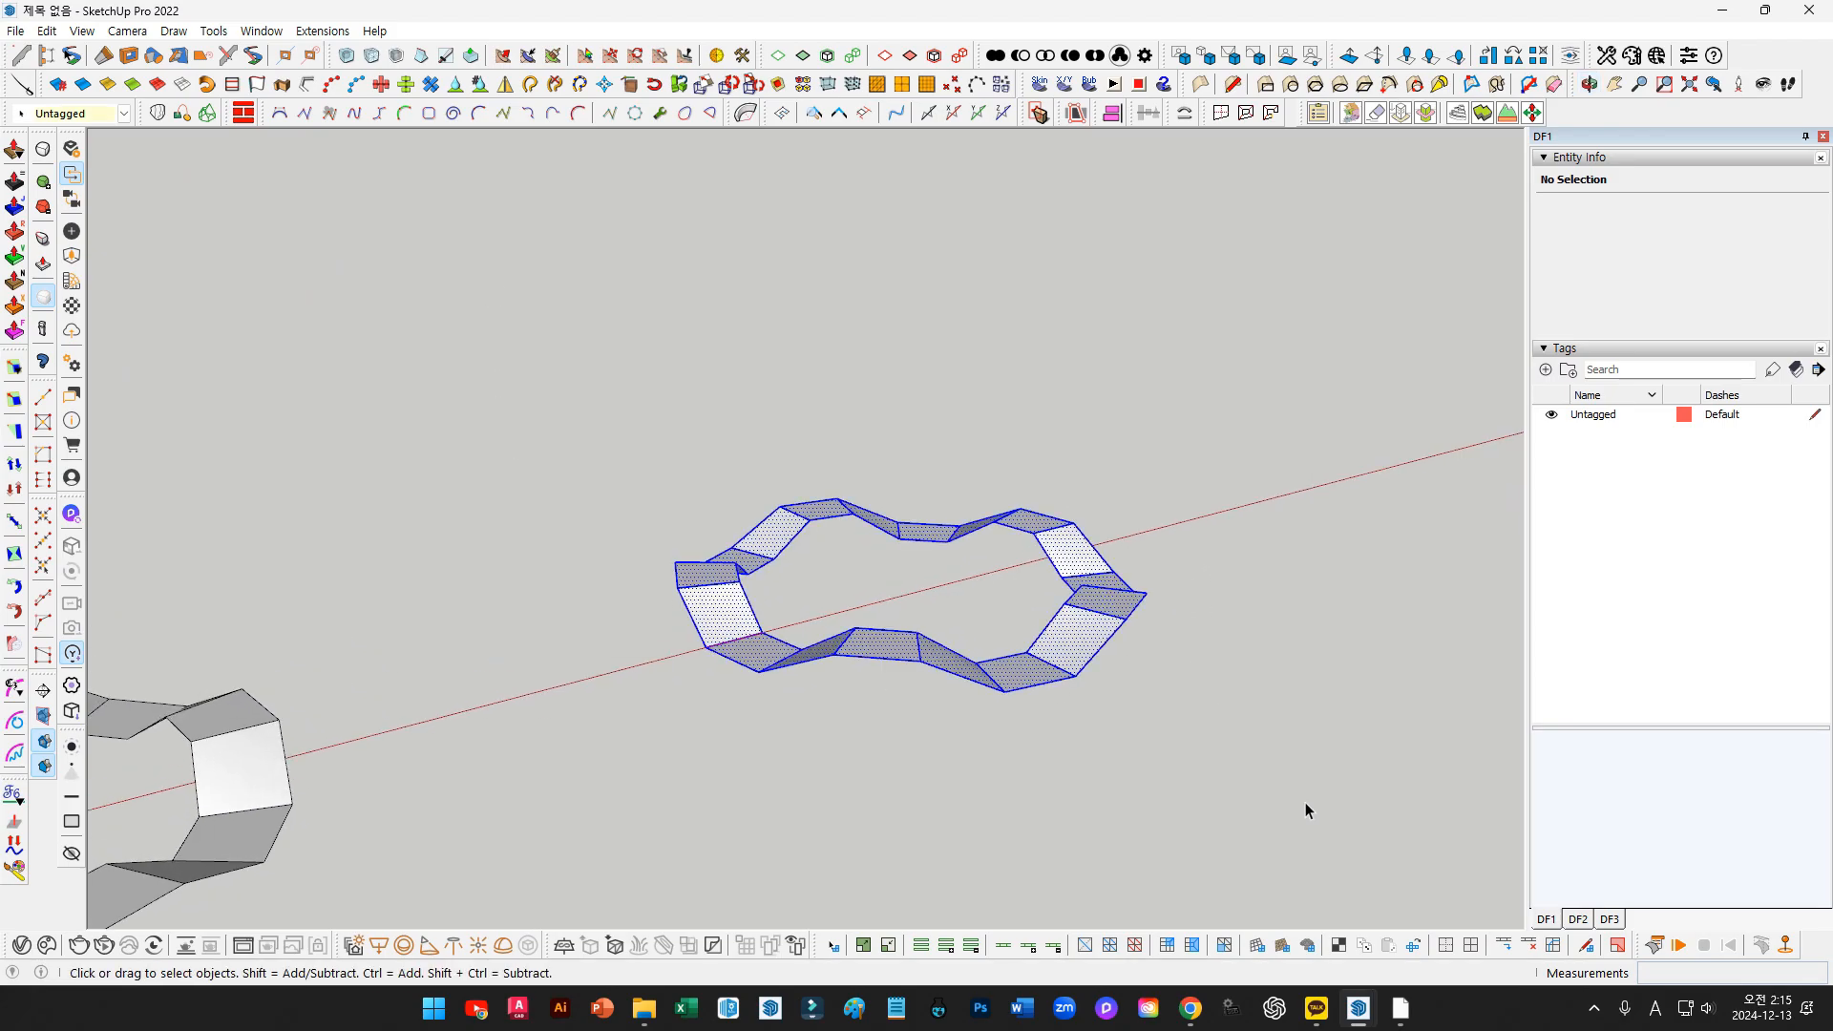
pyautogui.moveTo(844, 491); pyautogui.dragTo(982, 636, button='middle')
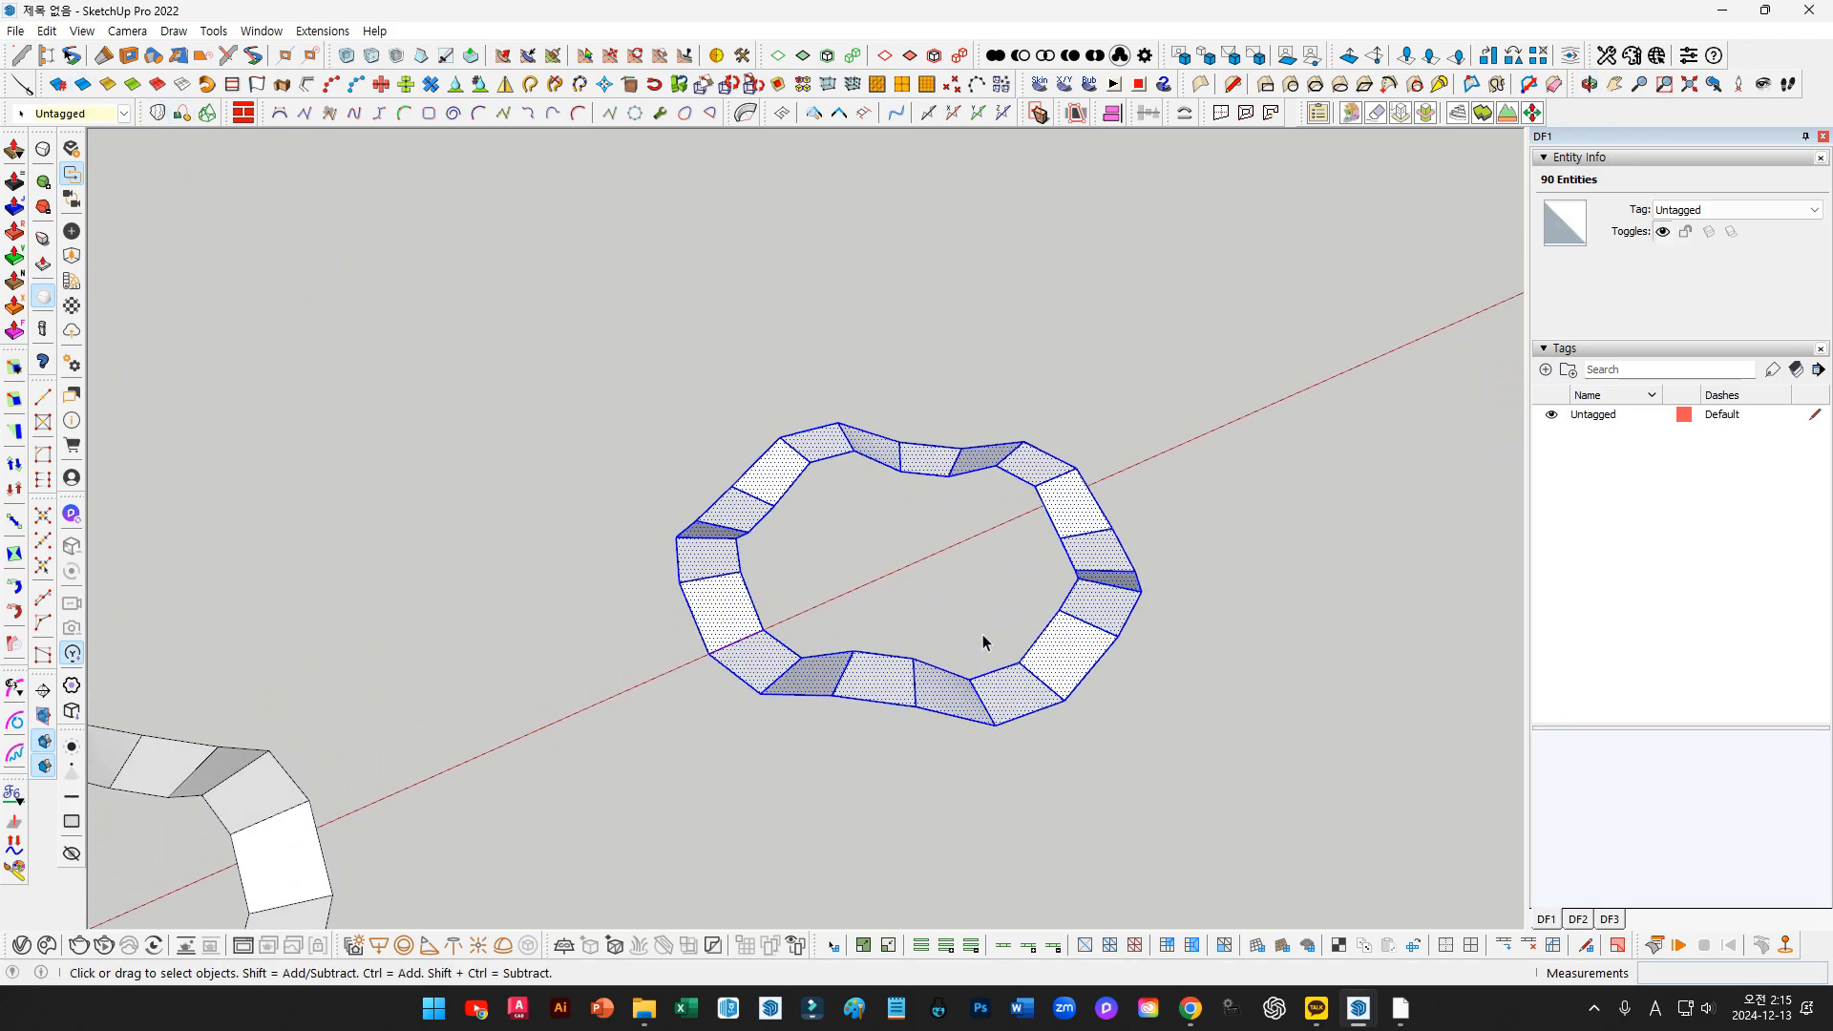
pyautogui.scroll(3, 1040, 568)
# Smooth the copied ring's dividing edges and delete its surface, keeping only the inner and outer wavy outlines
pyautogui.click(1131, 597)
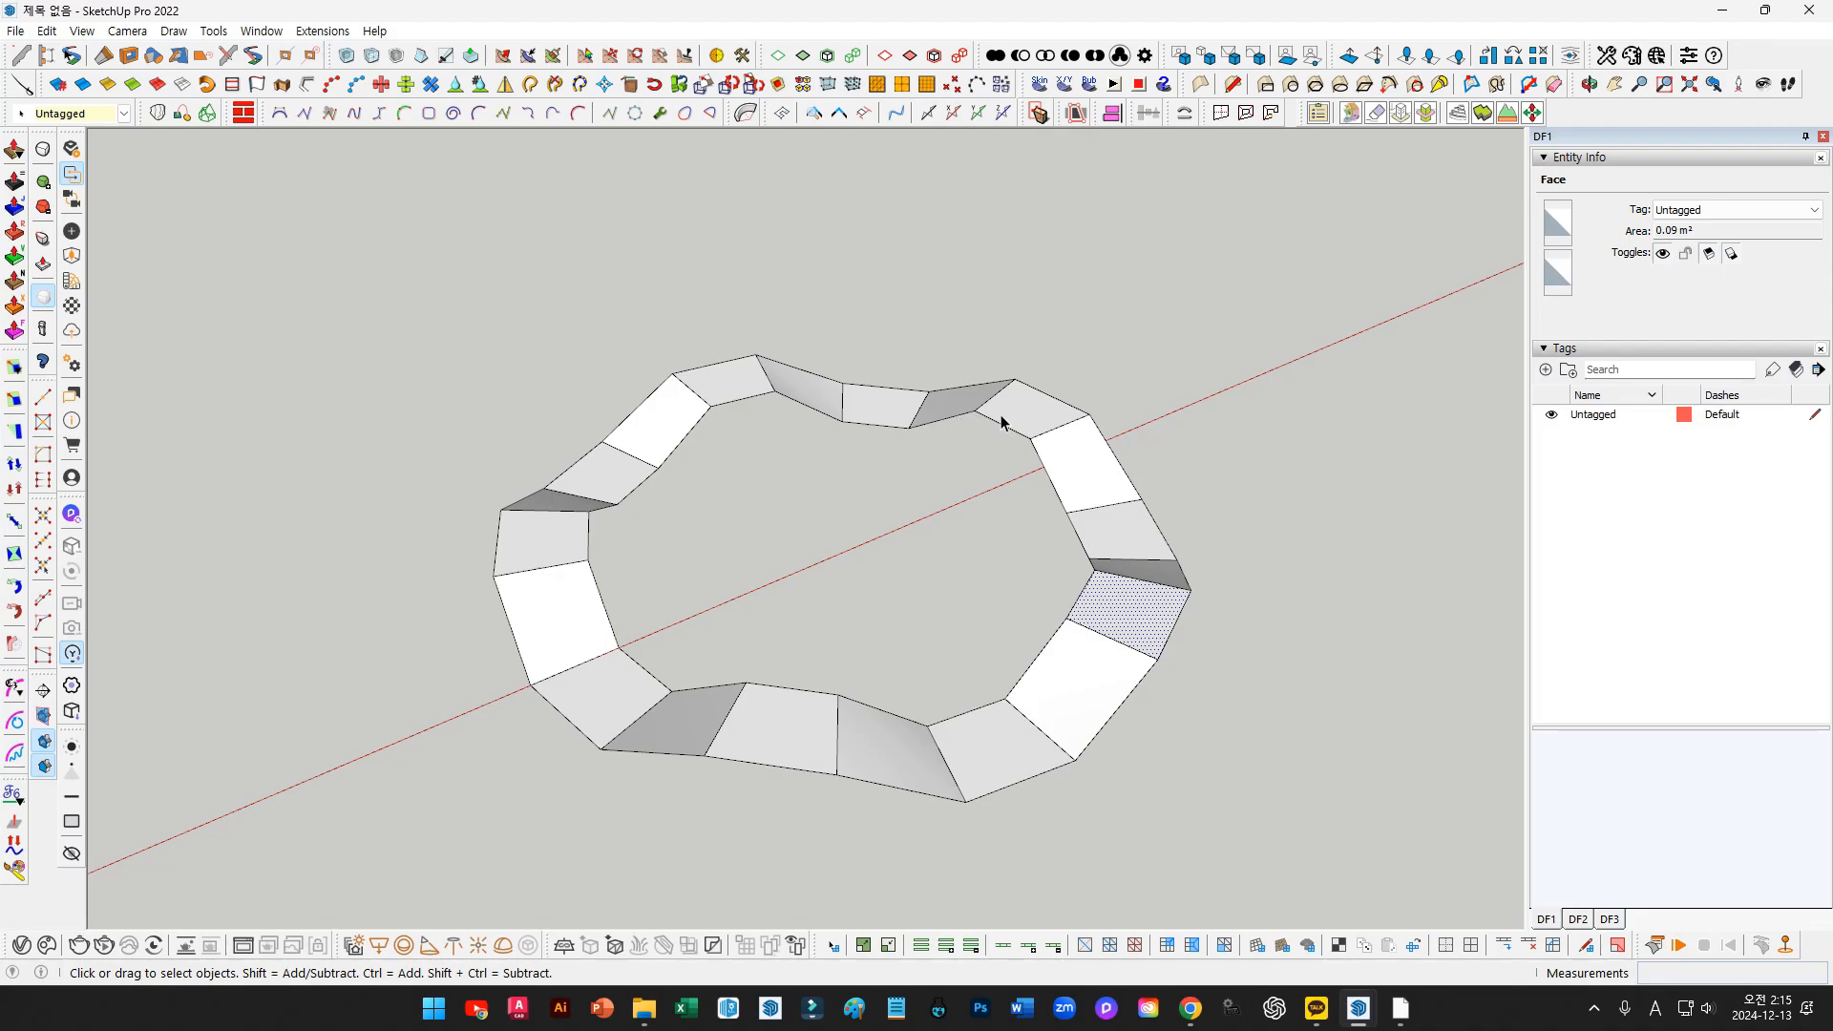
pyautogui.tripleClick(1067, 482)
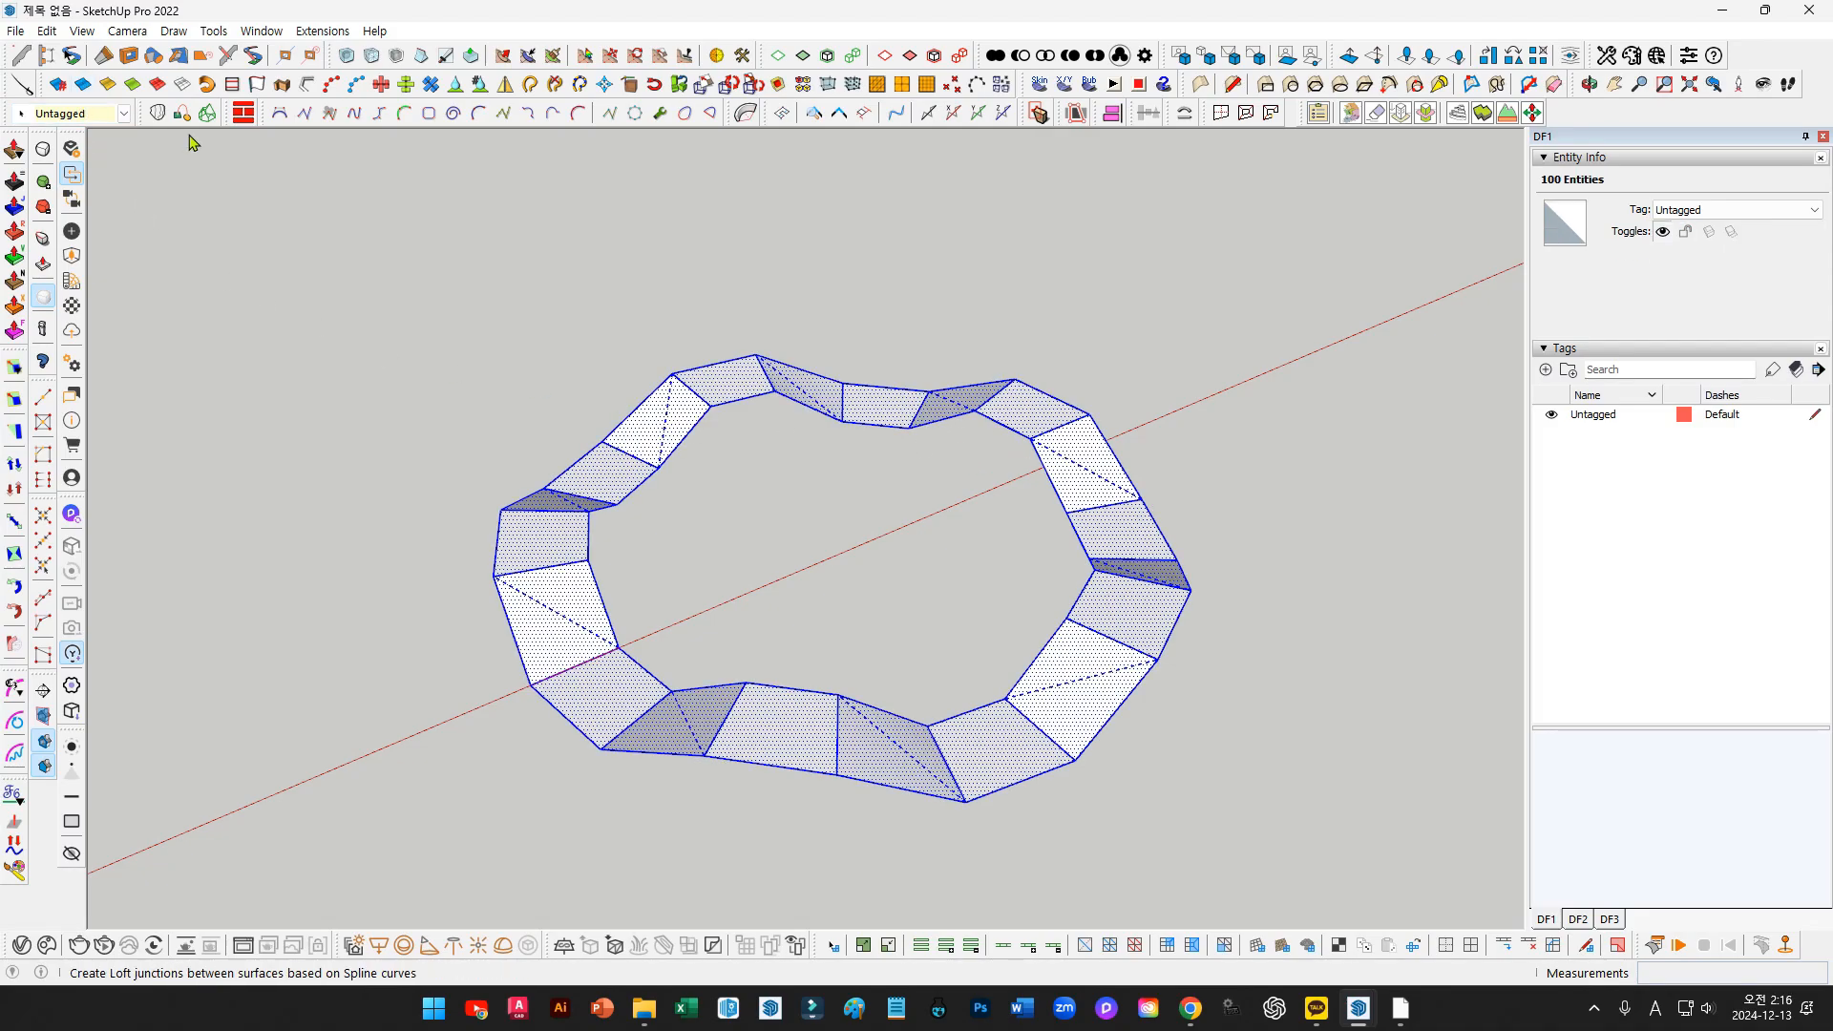
pyautogui.click(83, 85)
pyautogui.click(485, 170)
pyautogui.moveTo(1004, 431); pyautogui.dragTo(1085, 436, button='middle')
pyautogui.click(1086, 435)
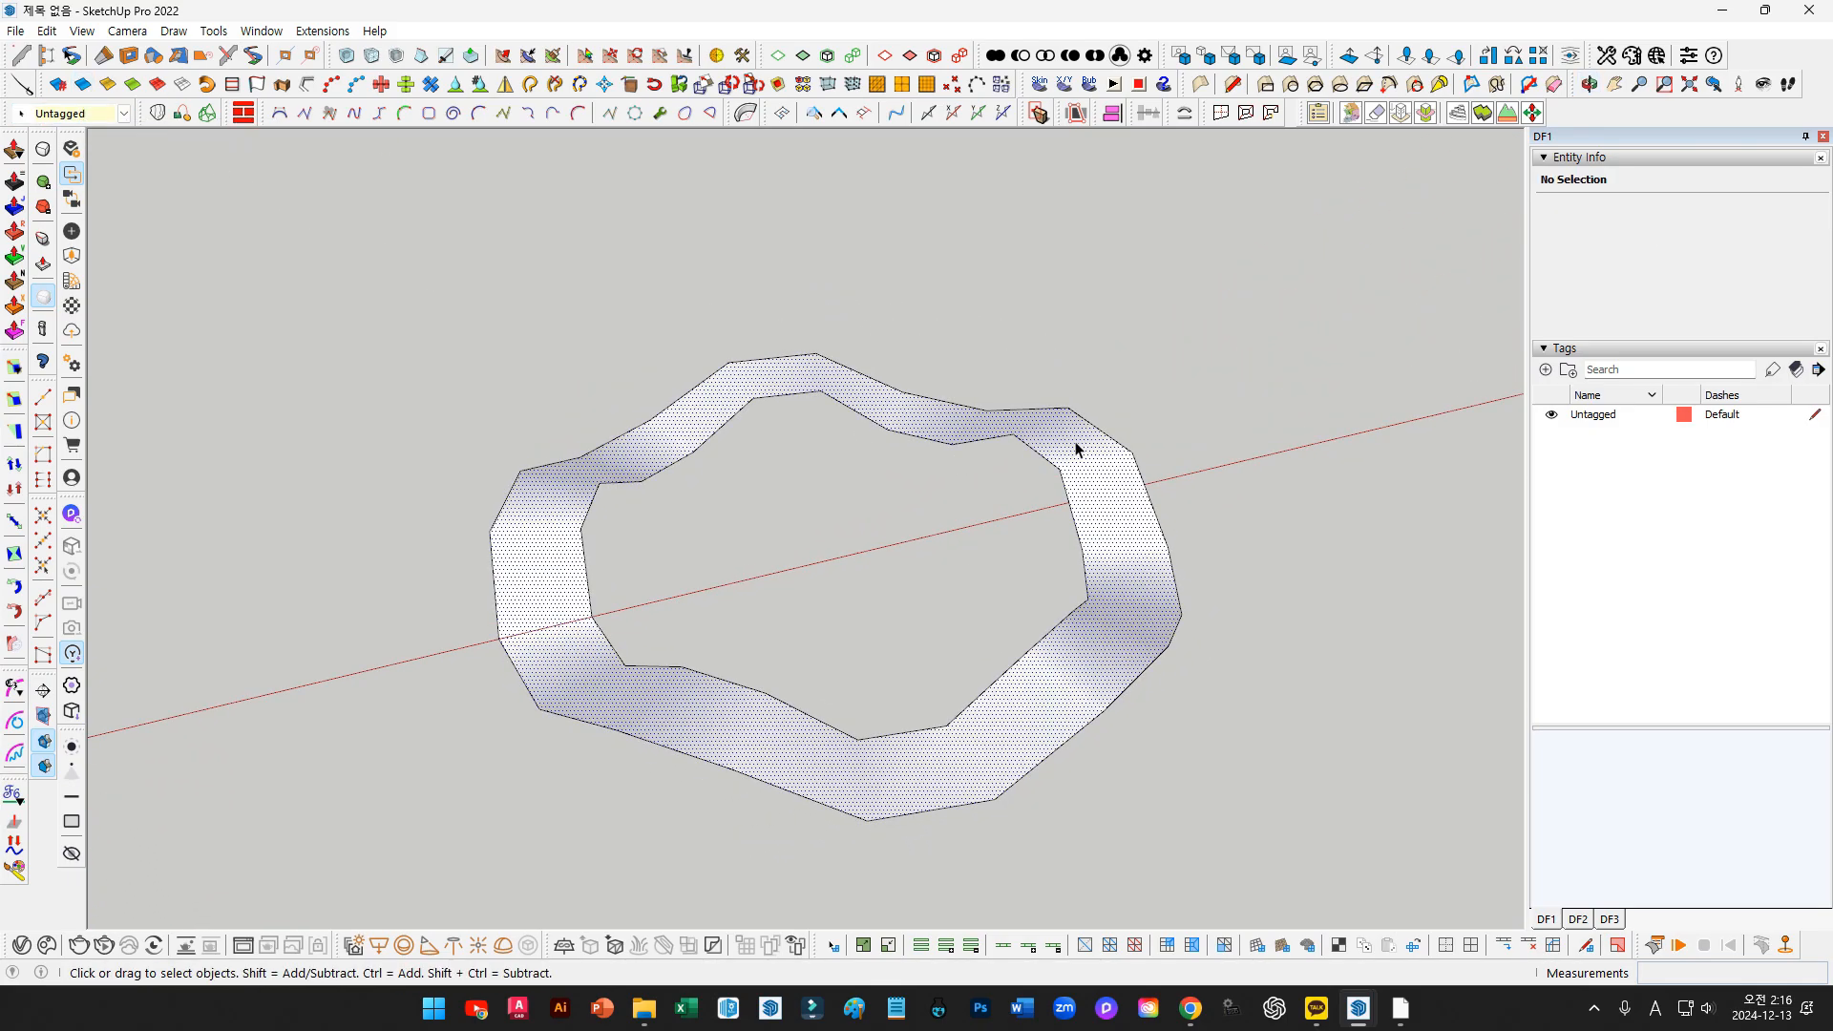
pyautogui.press('Delete')
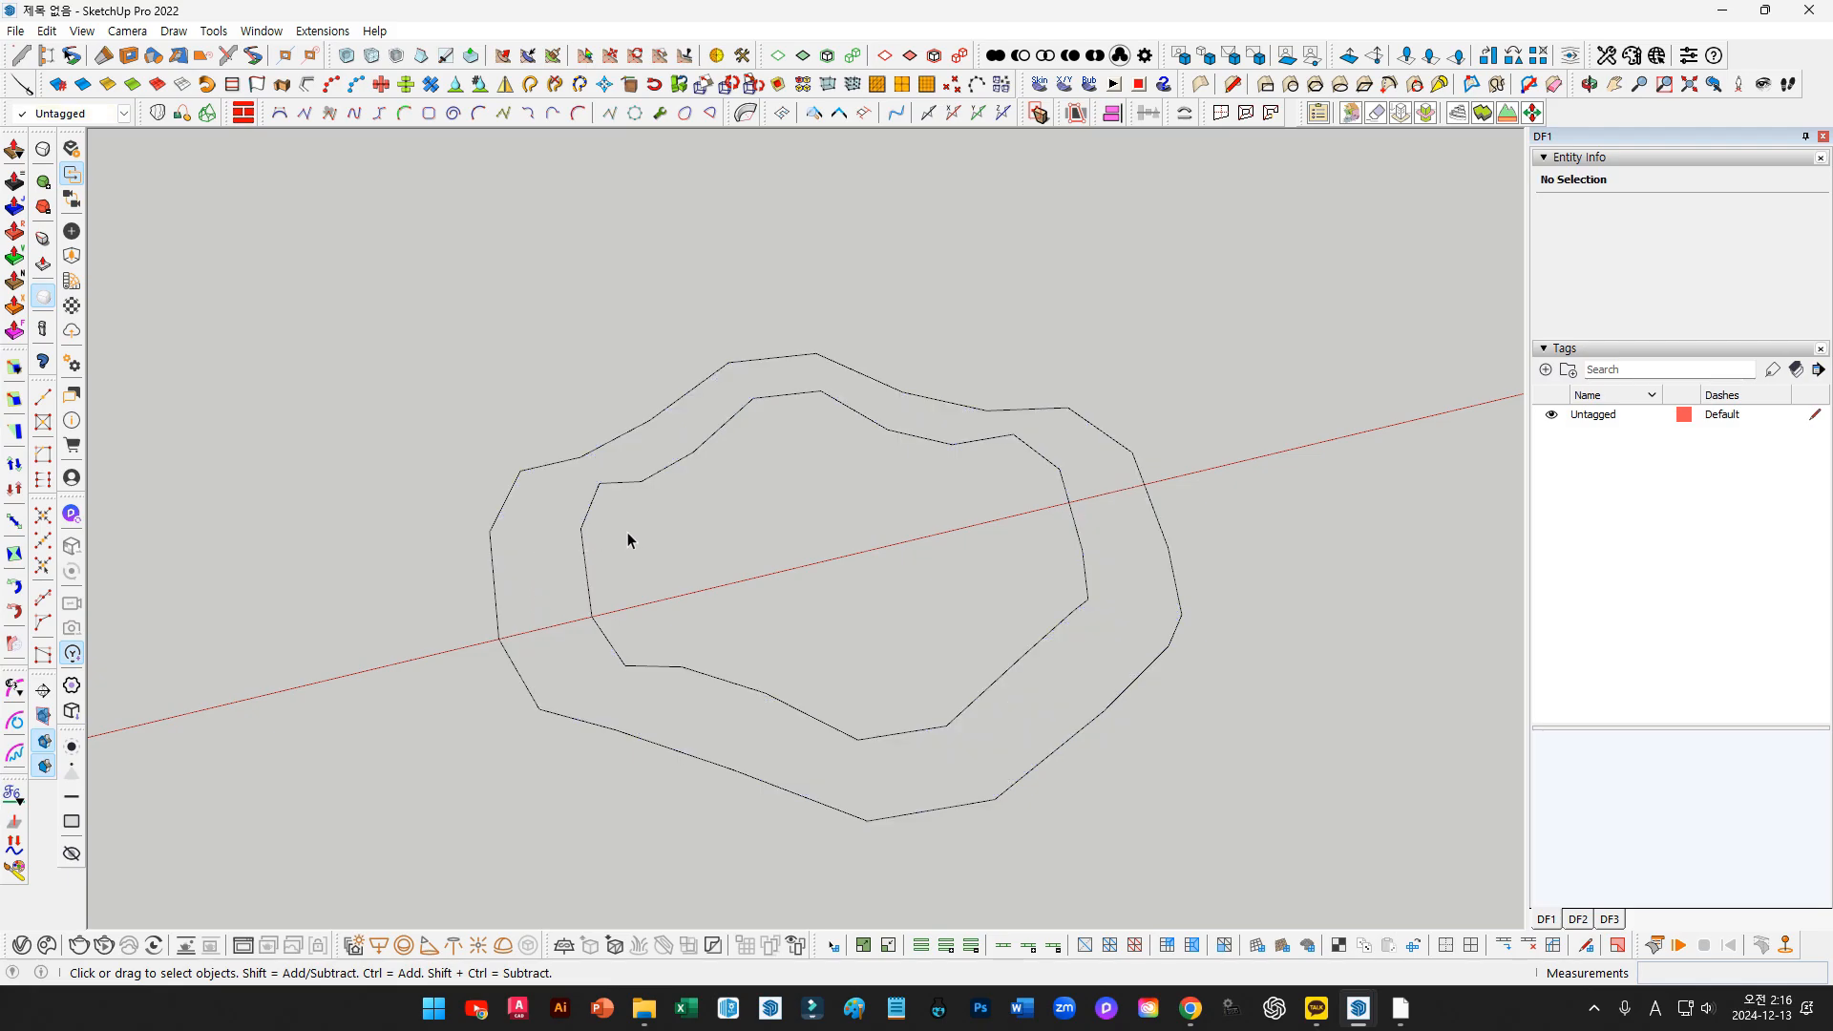
# Select the inner and outer wavy outlines of the copy and compare them with the original ring
pyautogui.moveTo(627, 531); pyautogui.dragTo(372, 493)
pyautogui.click(804, 515)
pyautogui.moveTo(849, 552); pyautogui.dragTo(860, 597, button='middle')
pyautogui.scroll(-6, 785, 535)
pyautogui.moveTo(598, 343); pyautogui.dragTo(995, 692)
pyautogui.keyDown('shift'); pyautogui.moveTo(393, 535); pyautogui.dragTo(679, 540, button='middle'); pyautogui.keyUp('shift')
pyautogui.scroll(3, 559, 559)
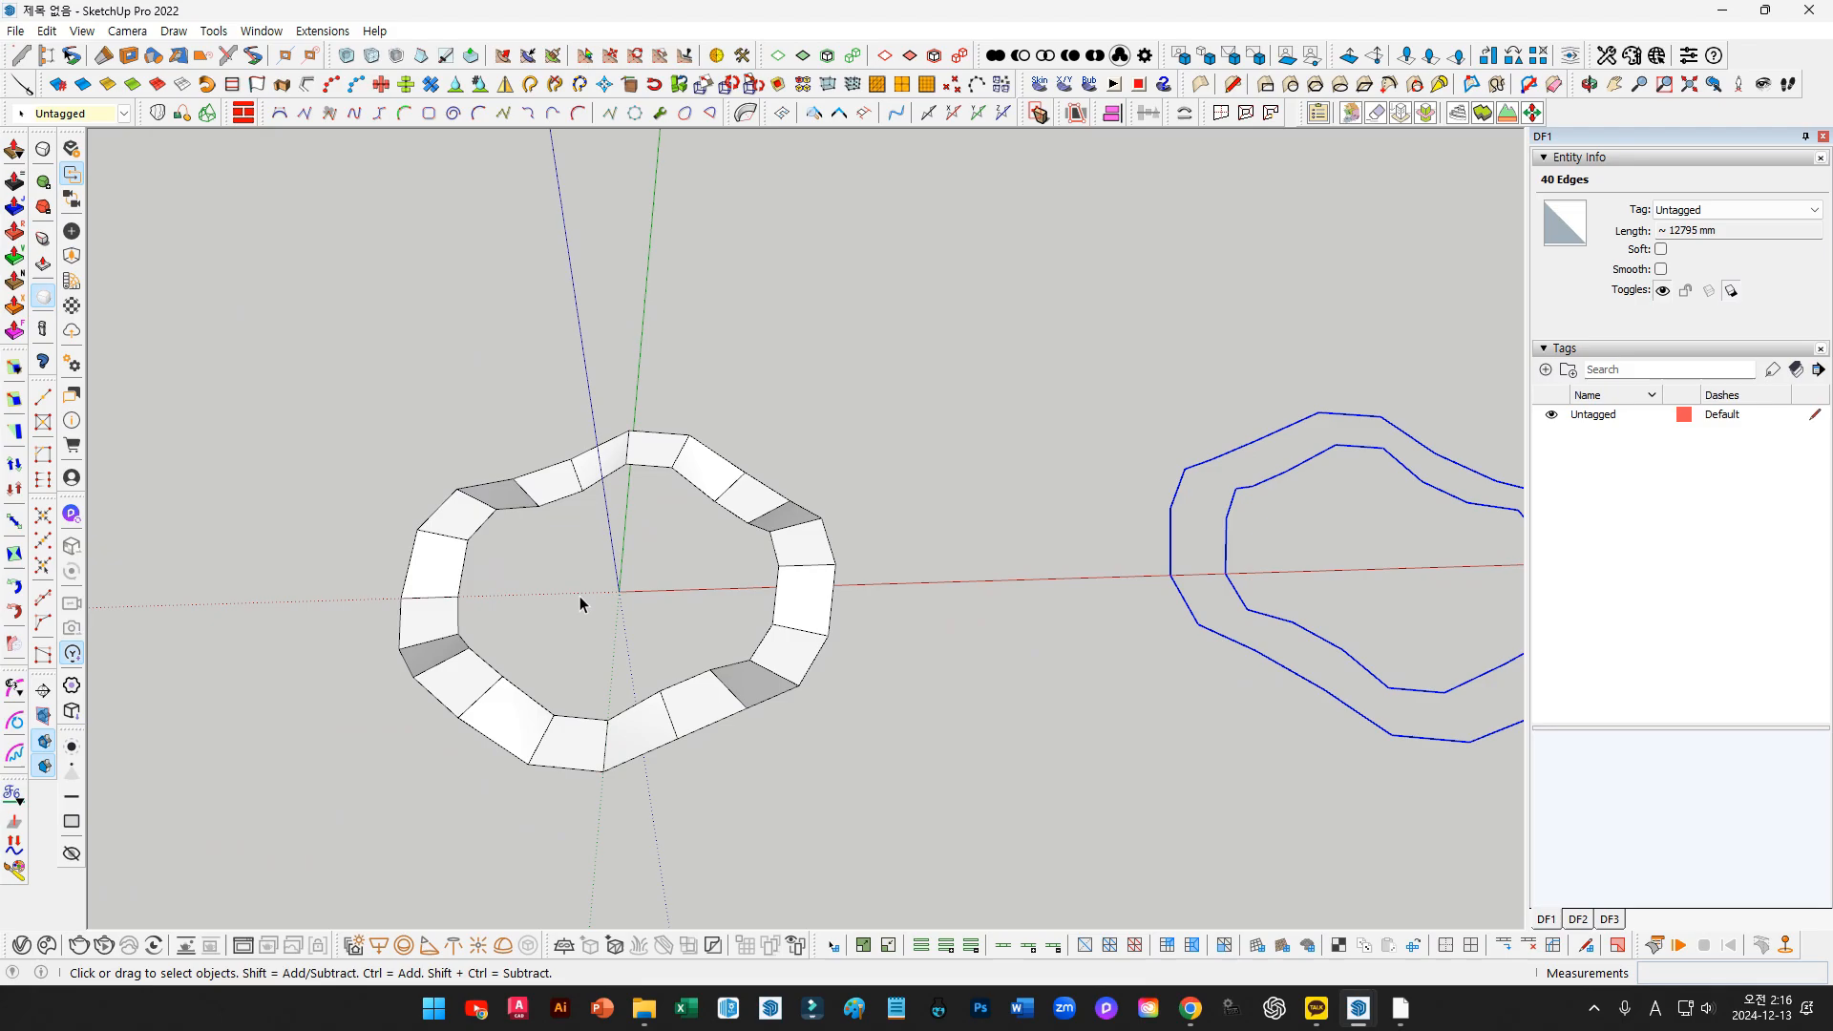
# Draw a circle centred on the origin inside the original ring and move it to the matching centre of the copied outlines
pyautogui.press('c')
pyautogui.click(619, 592)
pyautogui.click(680, 555)
pyautogui.press('space')
pyautogui.doubleClick(655, 585)
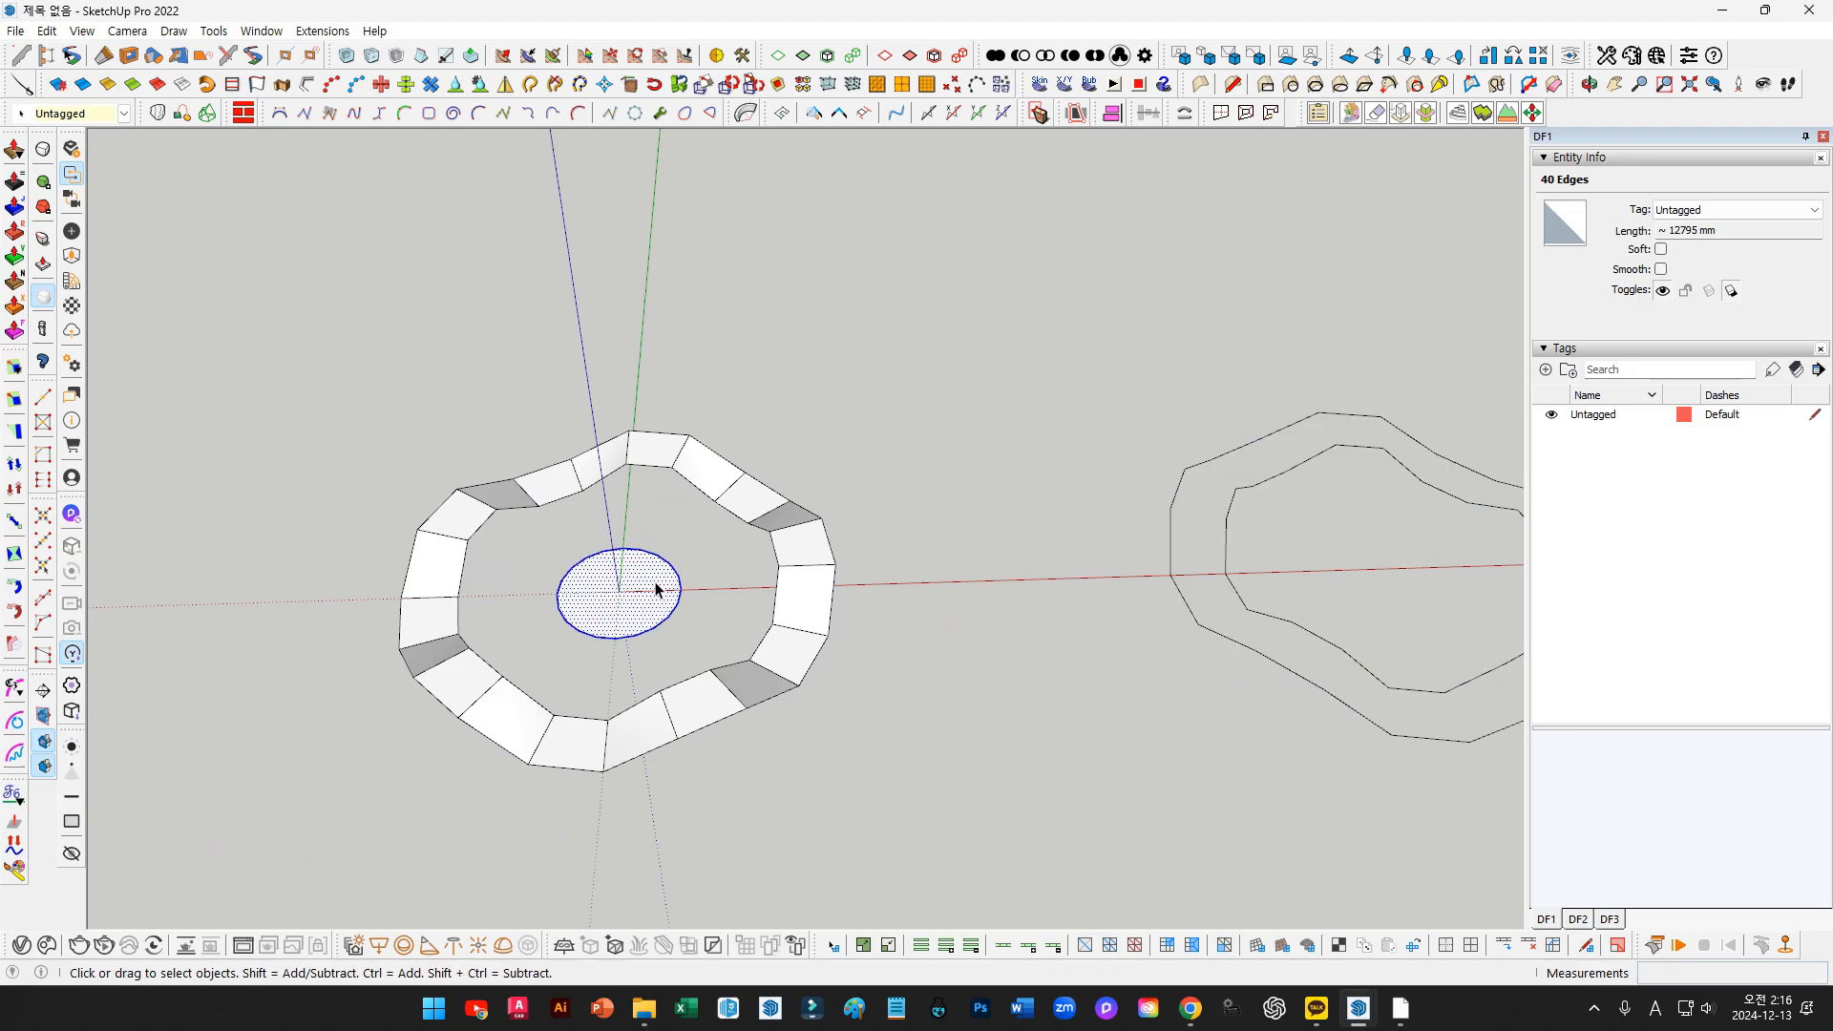
pyautogui.press('m')
pyautogui.click(774, 532)
pyautogui.press('ctrl')
pyautogui.keyDown('shift'); pyautogui.moveTo(1046, 541); pyautogui.dragTo(872, 532, button='middle'); pyautogui.keyUp('shift')
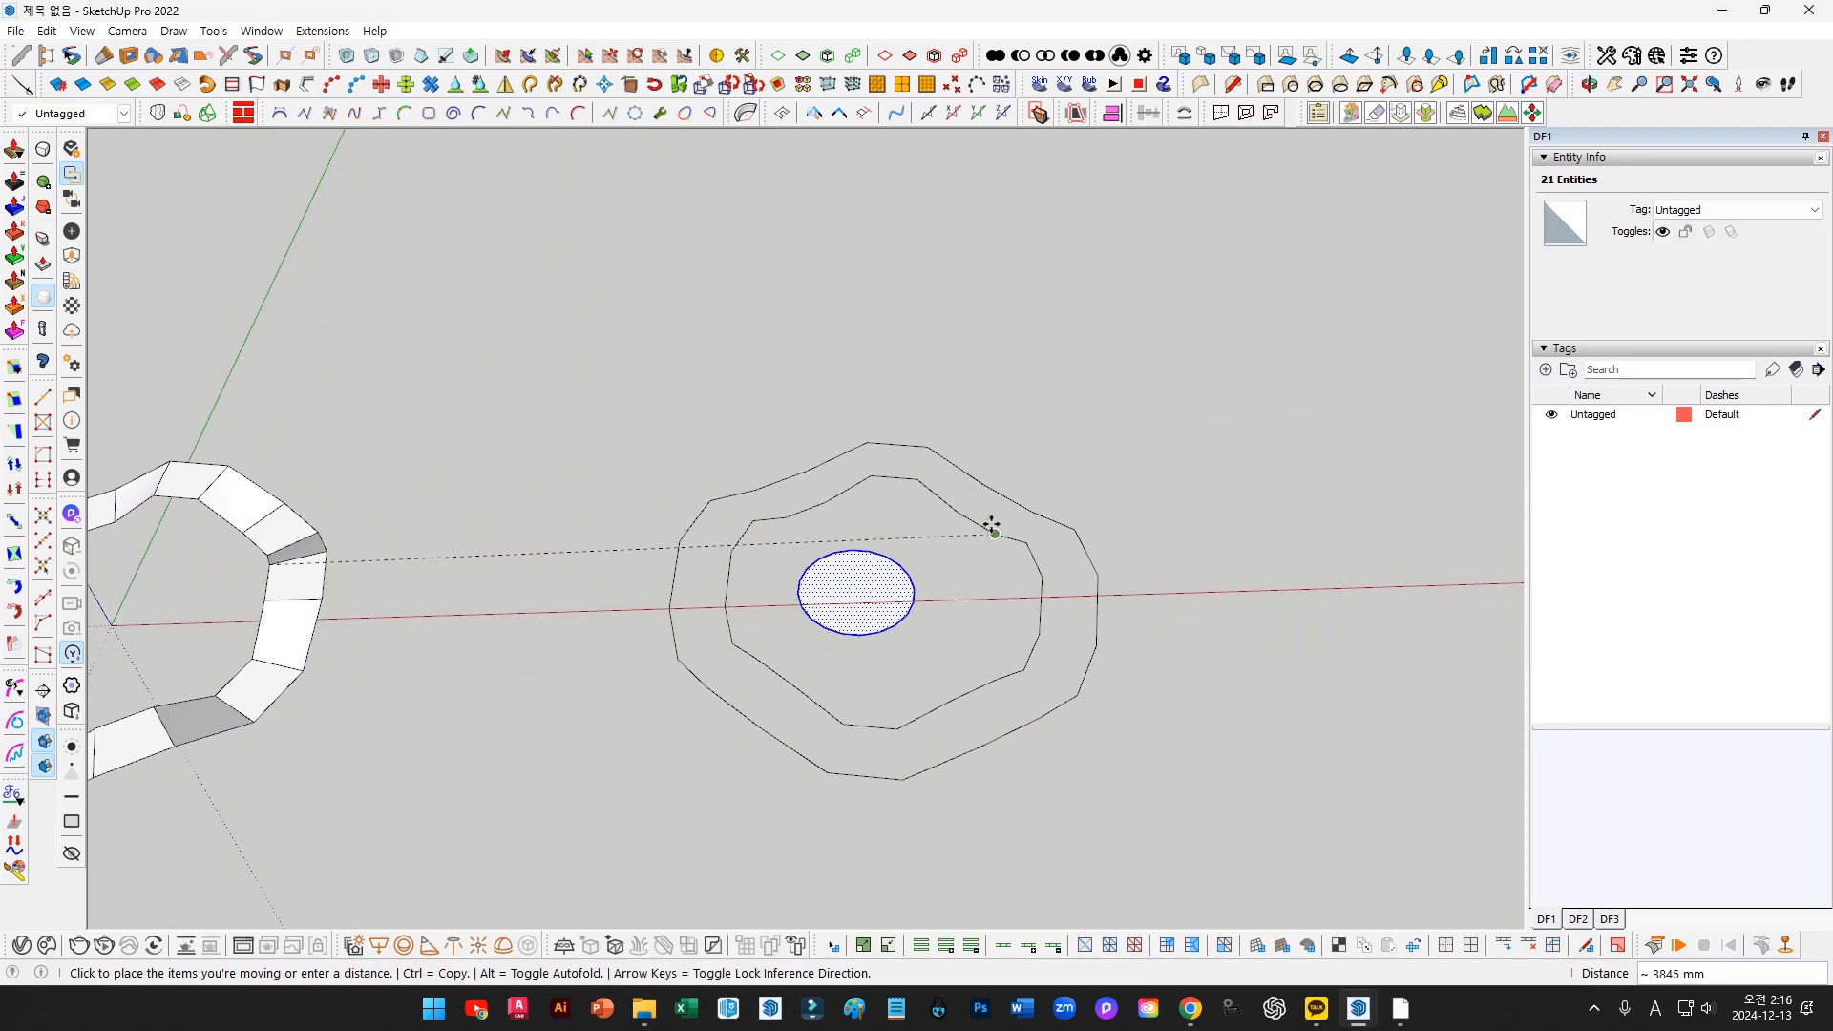
pyautogui.click(1027, 542)
# Draw two lines outward from the circle's centre, one of them along the red axis, and erase the circle
pyautogui.press('l')
pyautogui.scroll(2, 892, 593)
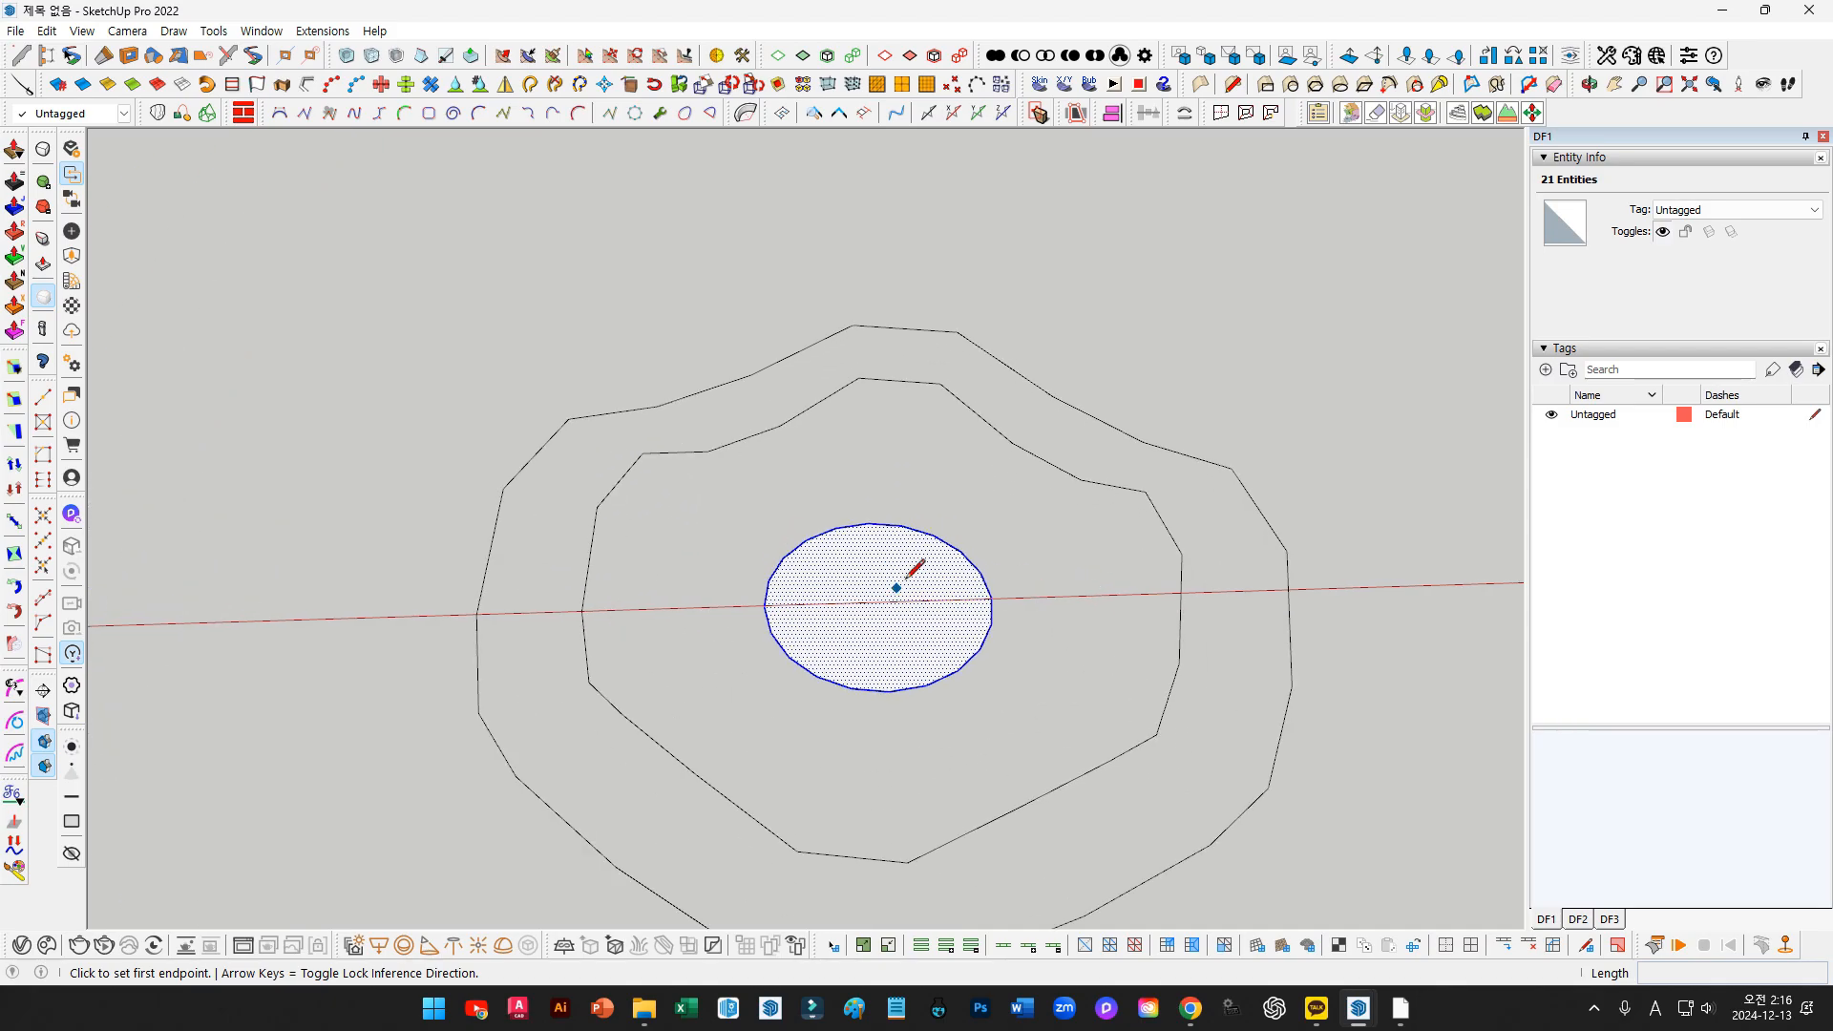
pyautogui.click(880, 600)
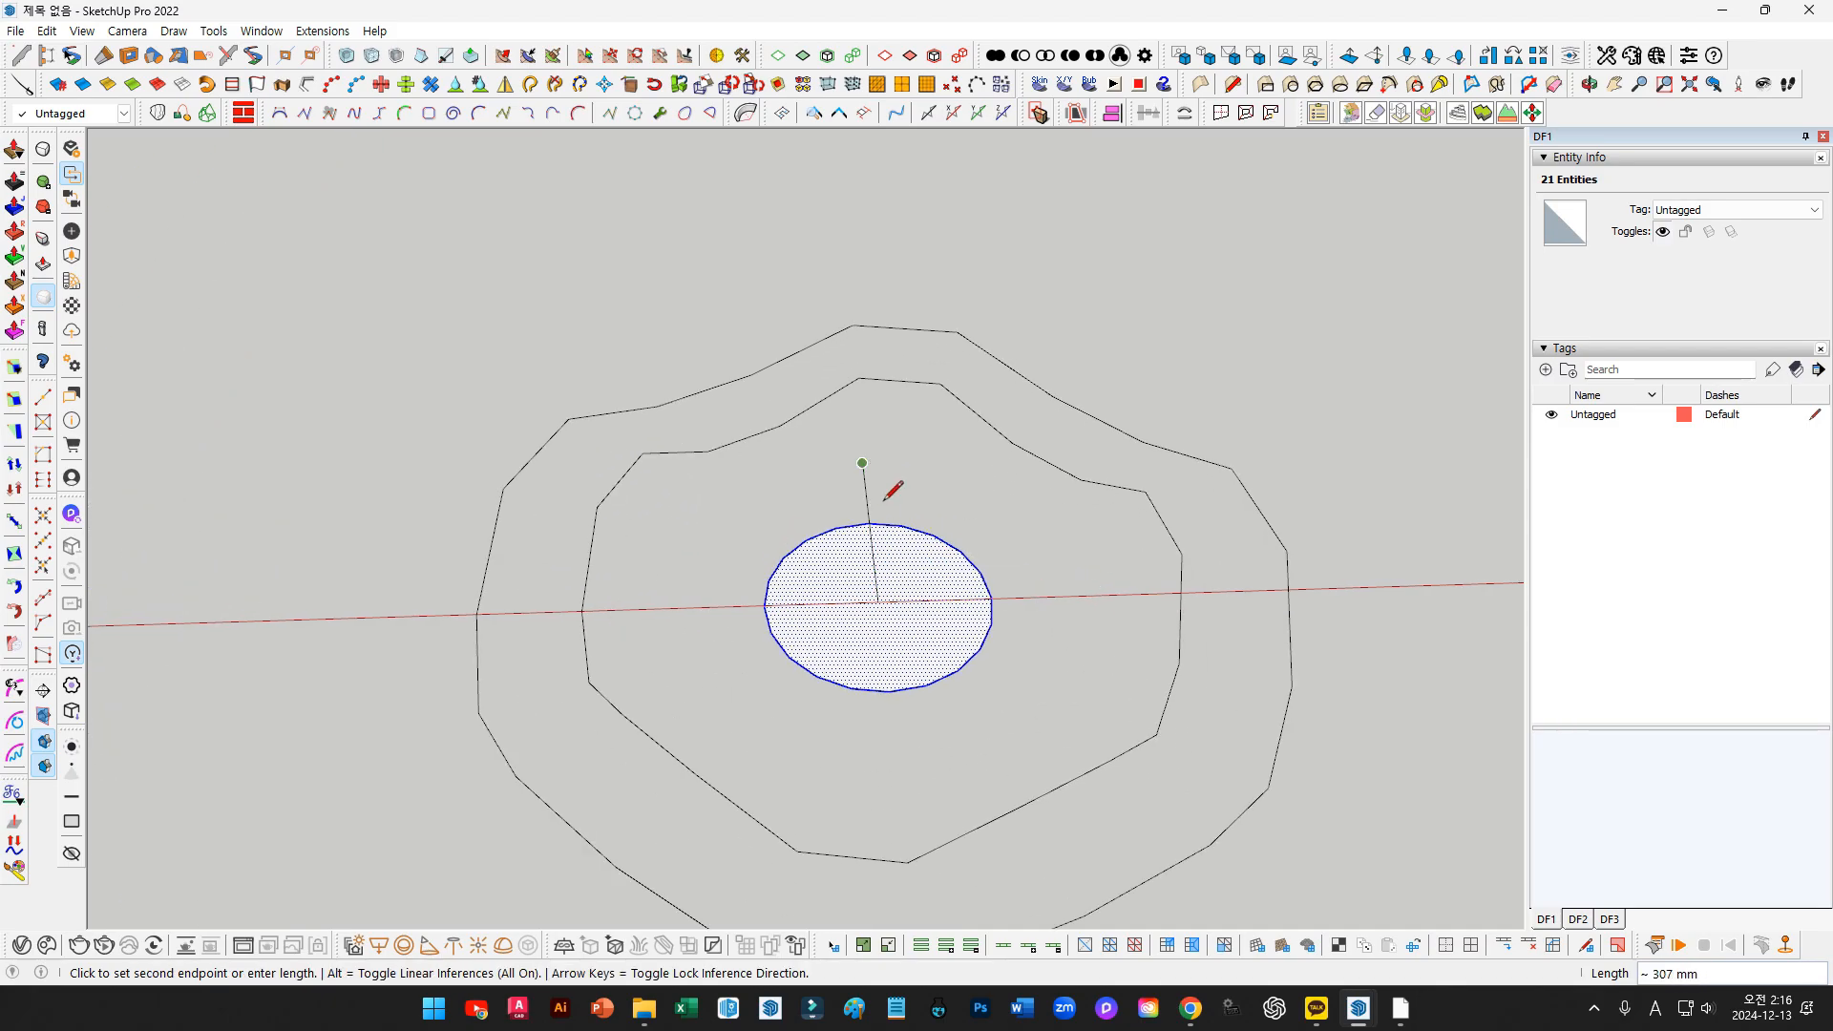
pyautogui.press('Escape')
pyautogui.click(878, 603)
pyautogui.press('e')
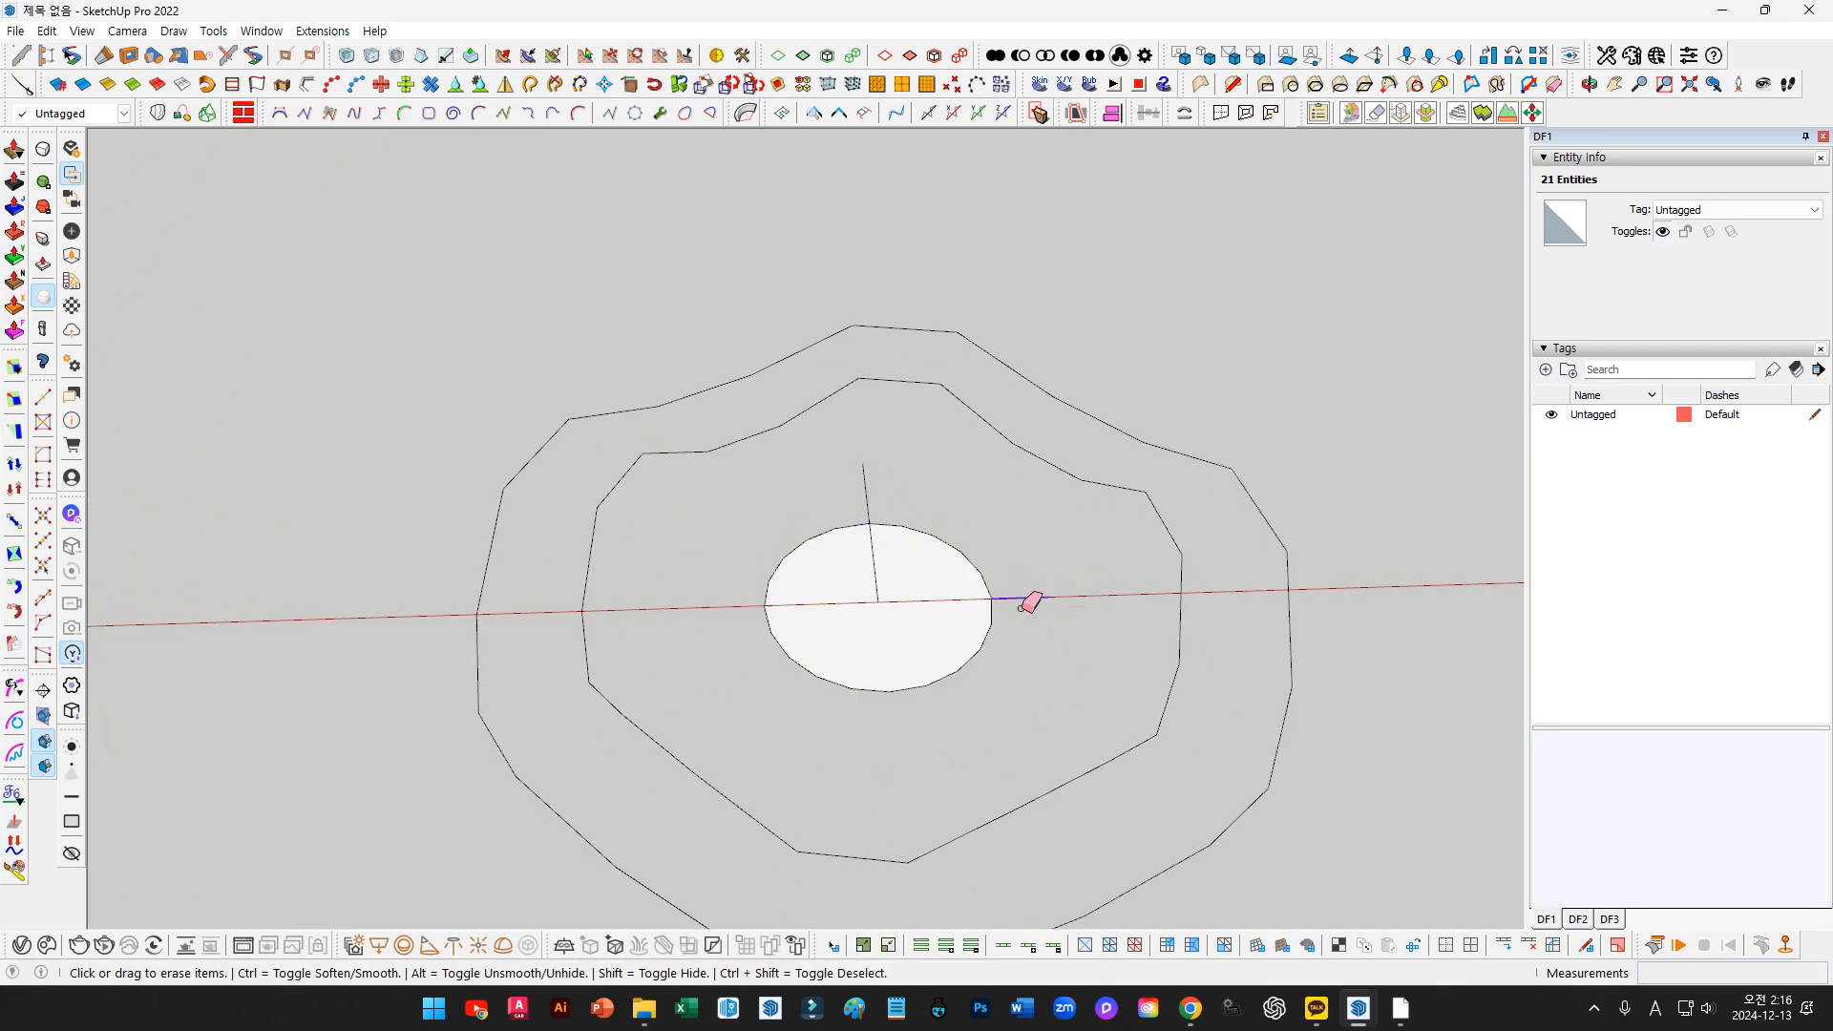
pyautogui.moveTo(982, 536)
pyautogui.mouseDown()
pyautogui.moveTo(790, 553)
pyautogui.moveTo(955, 642)
pyautogui.mouseUp()
pyautogui.moveTo(955, 642); pyautogui.dragTo(937, 524, button='middle')
pyautogui.press('l')
pyautogui.click(907, 546)
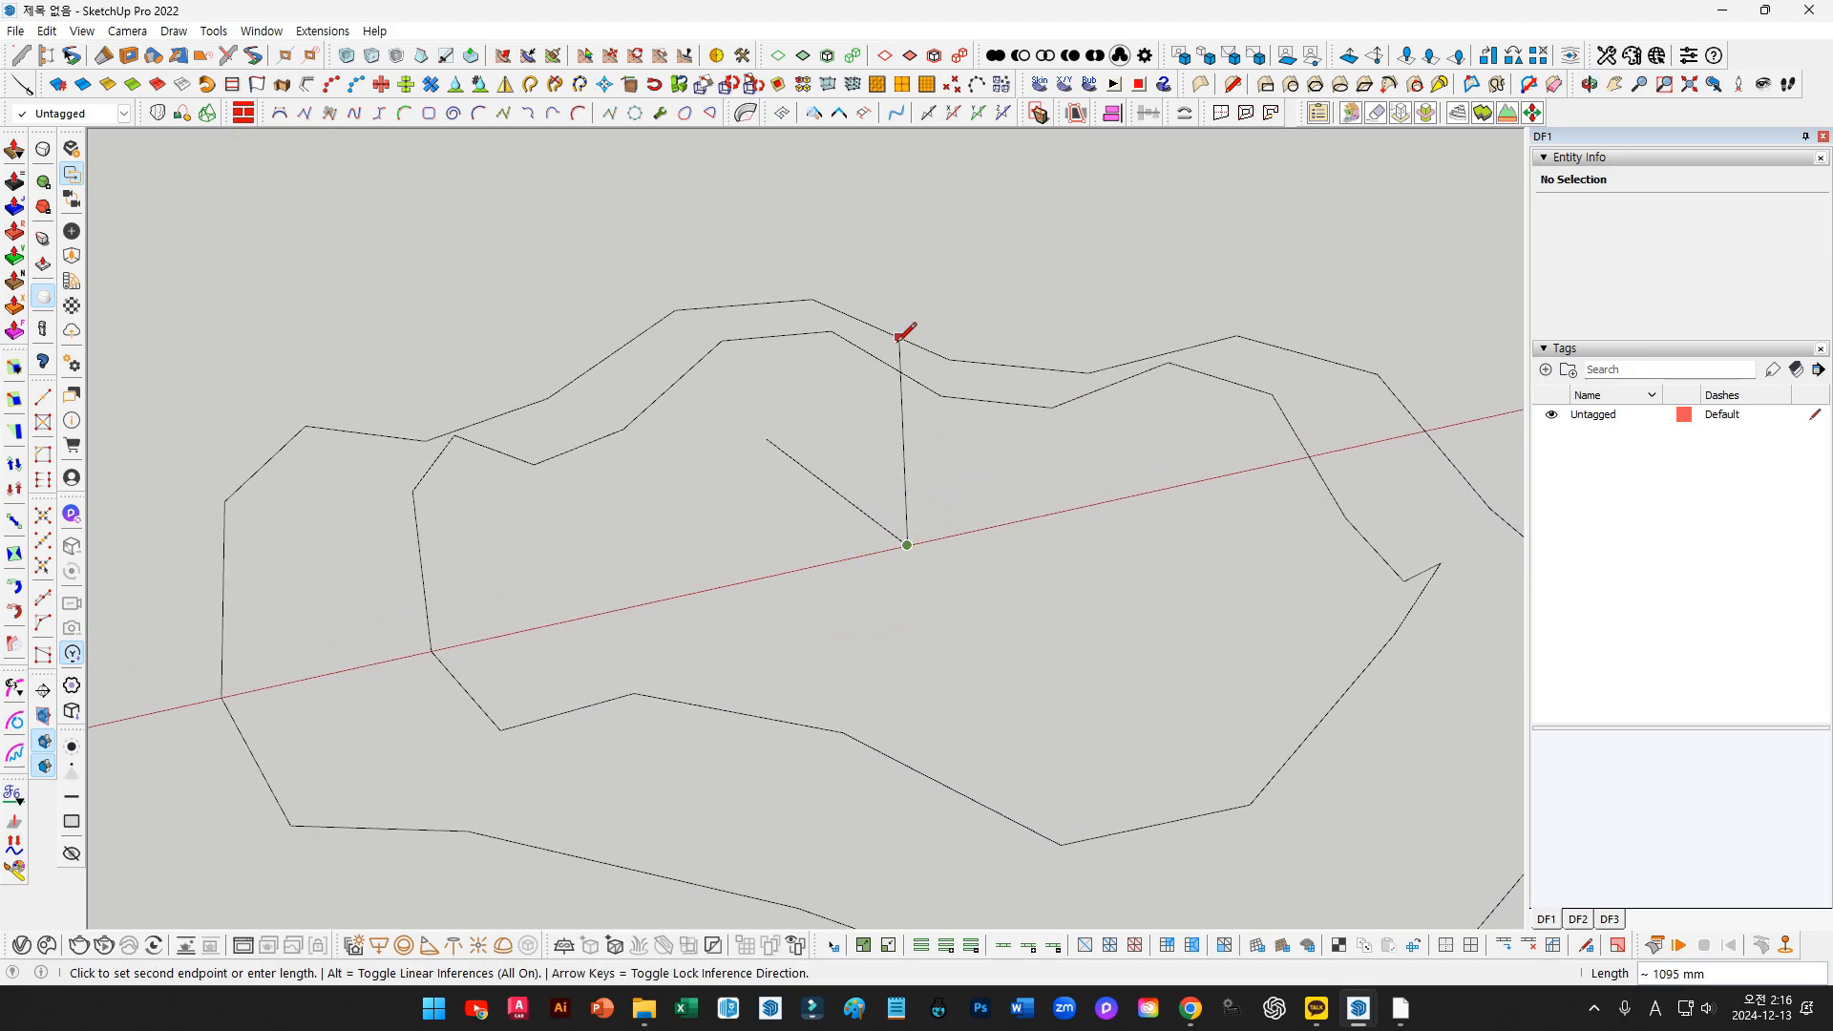
pyautogui.press('space')
# Move both wavy outlines together with the centre lines off the red axis
pyautogui.scroll(-4, 903, 620)
pyautogui.moveTo(567, 292); pyautogui.dragTo(1272, 840)
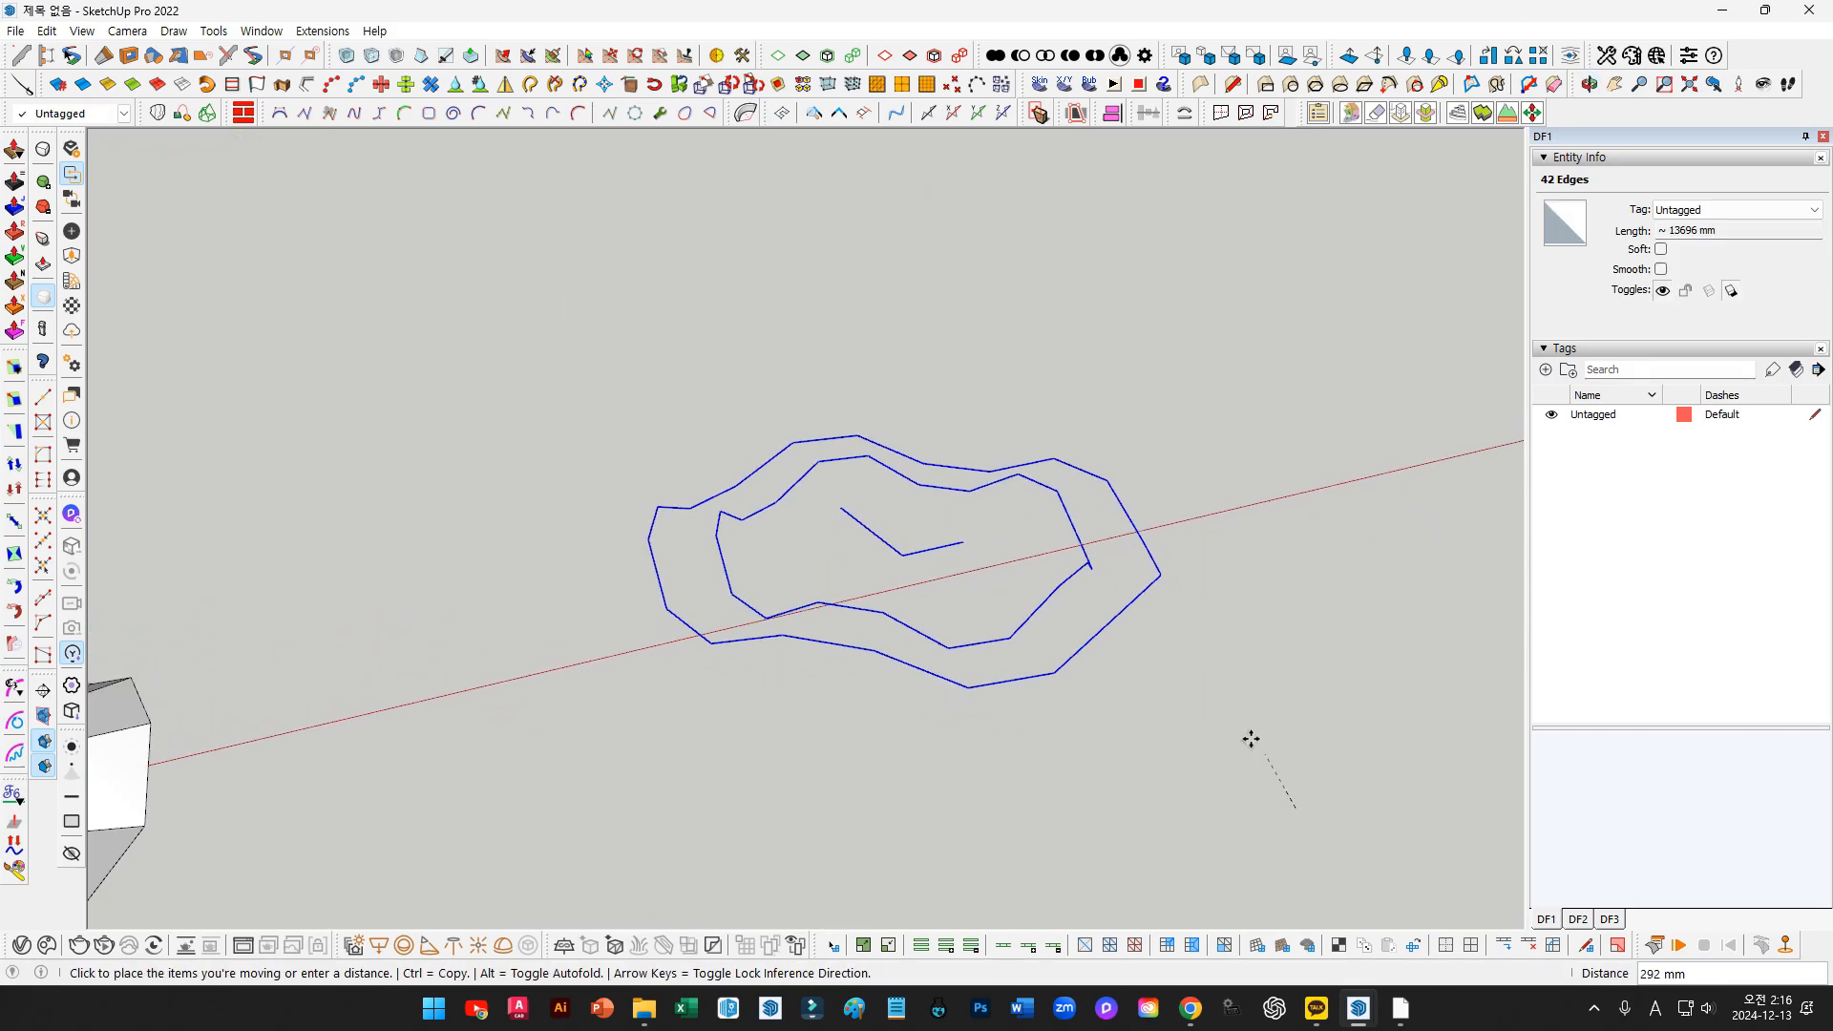
pyautogui.moveTo(1248, 736); pyautogui.dragTo(1186, 655, button='middle')
pyautogui.scroll(3, 702, 391)
pyautogui.moveTo(673, 393); pyautogui.dragTo(846, 478, button='middle')
pyautogui.scroll(3, 815, 403)
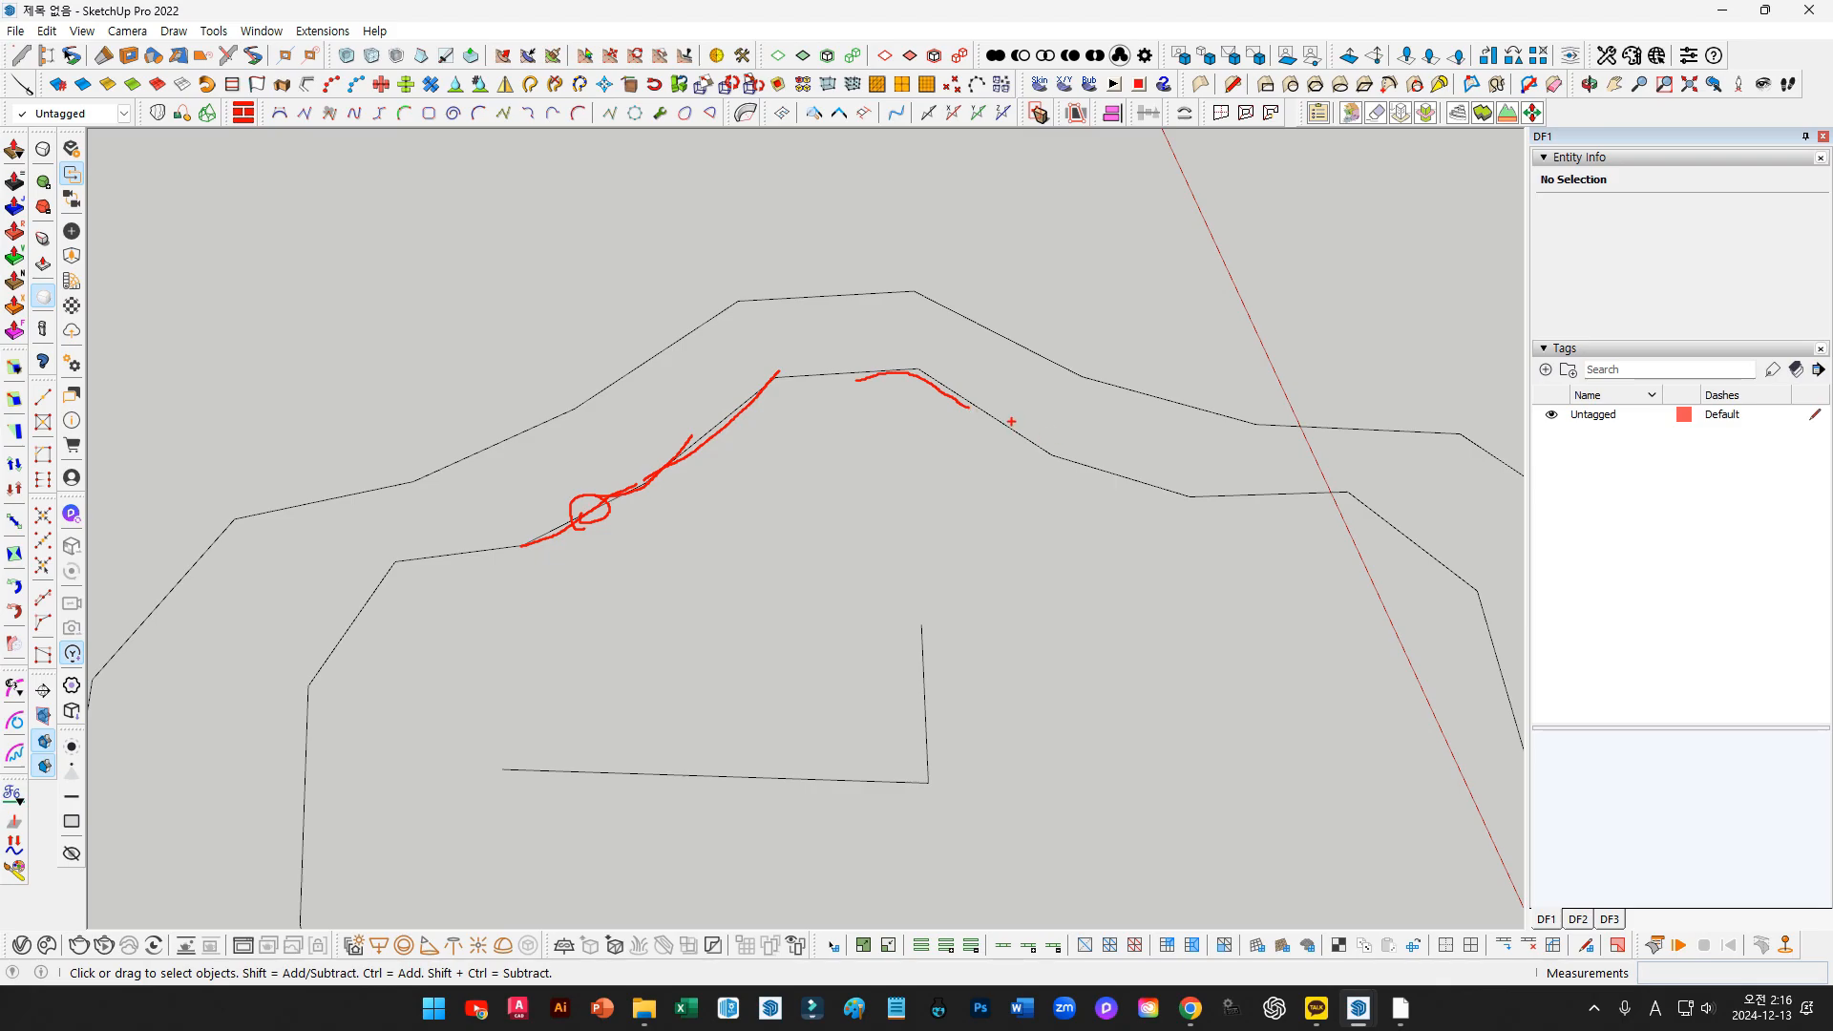
pyautogui.press('Escape')
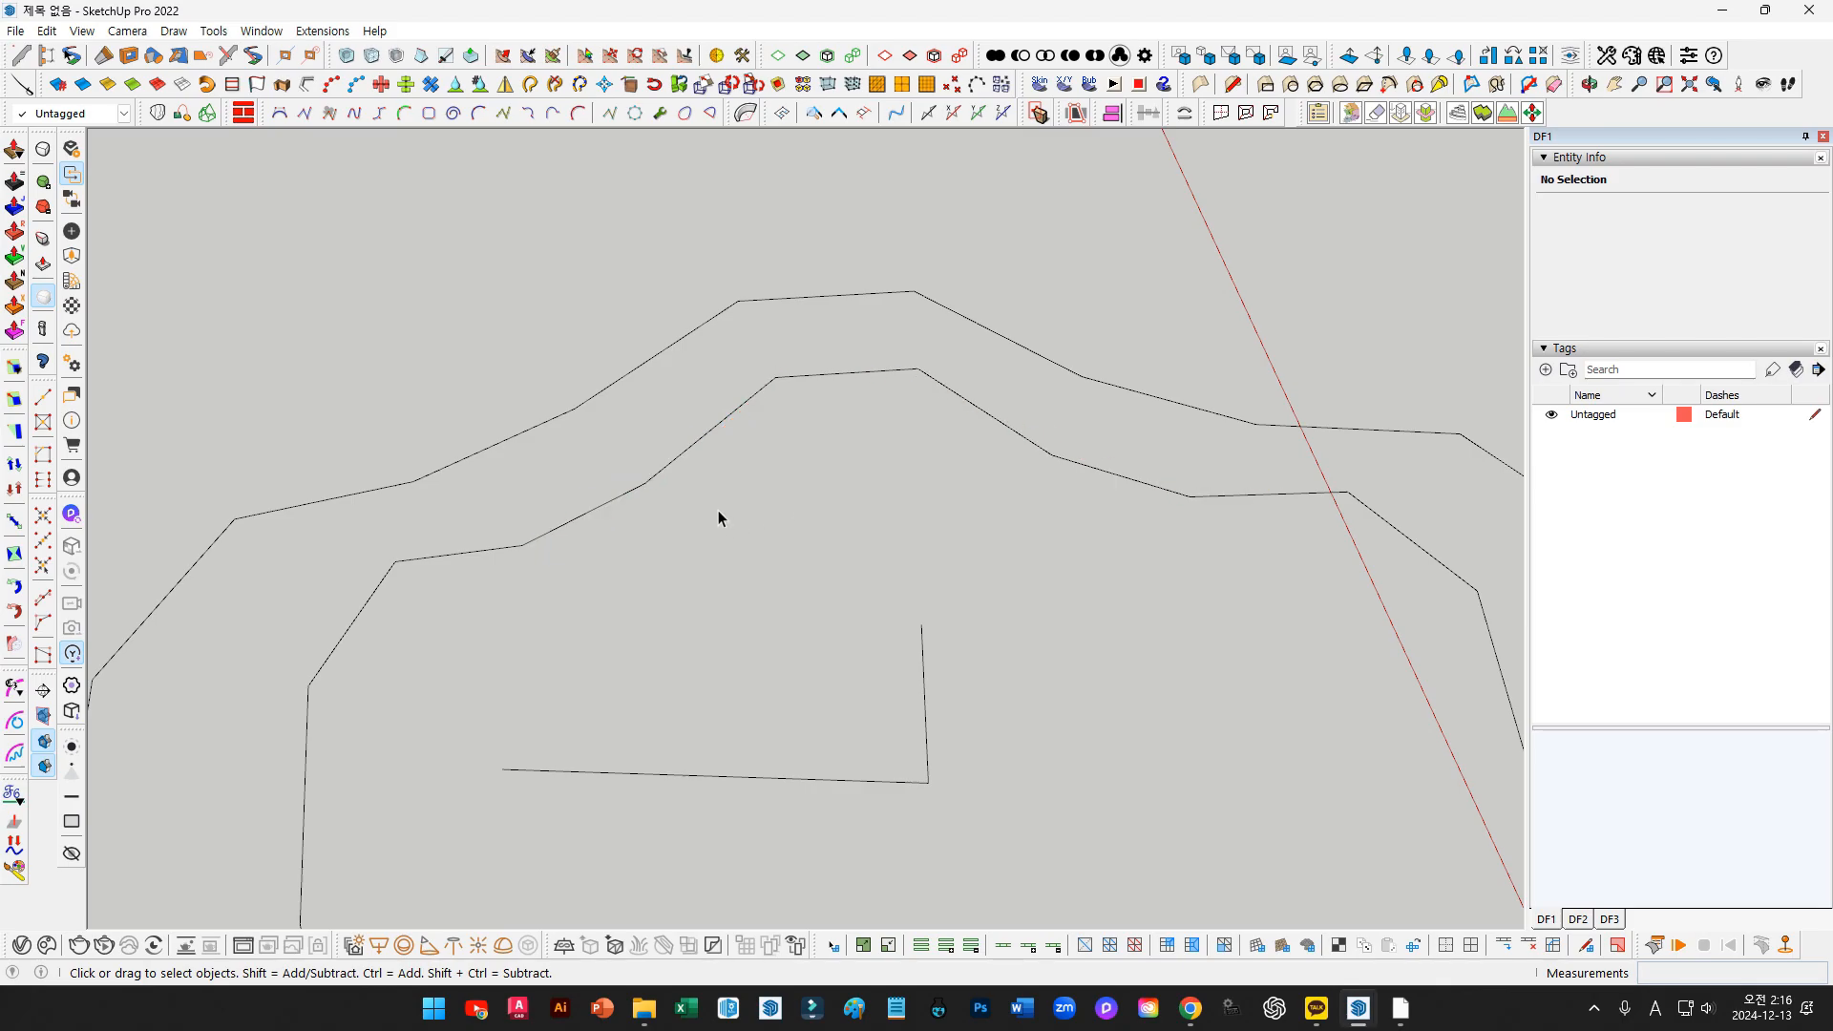
# Round two neighbouring corners of the inner wavy outline with tangent 2 Point Arc fillets, one at the valley and one at the crest
pyautogui.moveTo(718, 512); pyautogui.dragTo(614, 493, button='middle')
pyautogui.scroll(2, 611, 492)
pyautogui.press('l')
pyautogui.press('a')
pyautogui.click(598, 493)
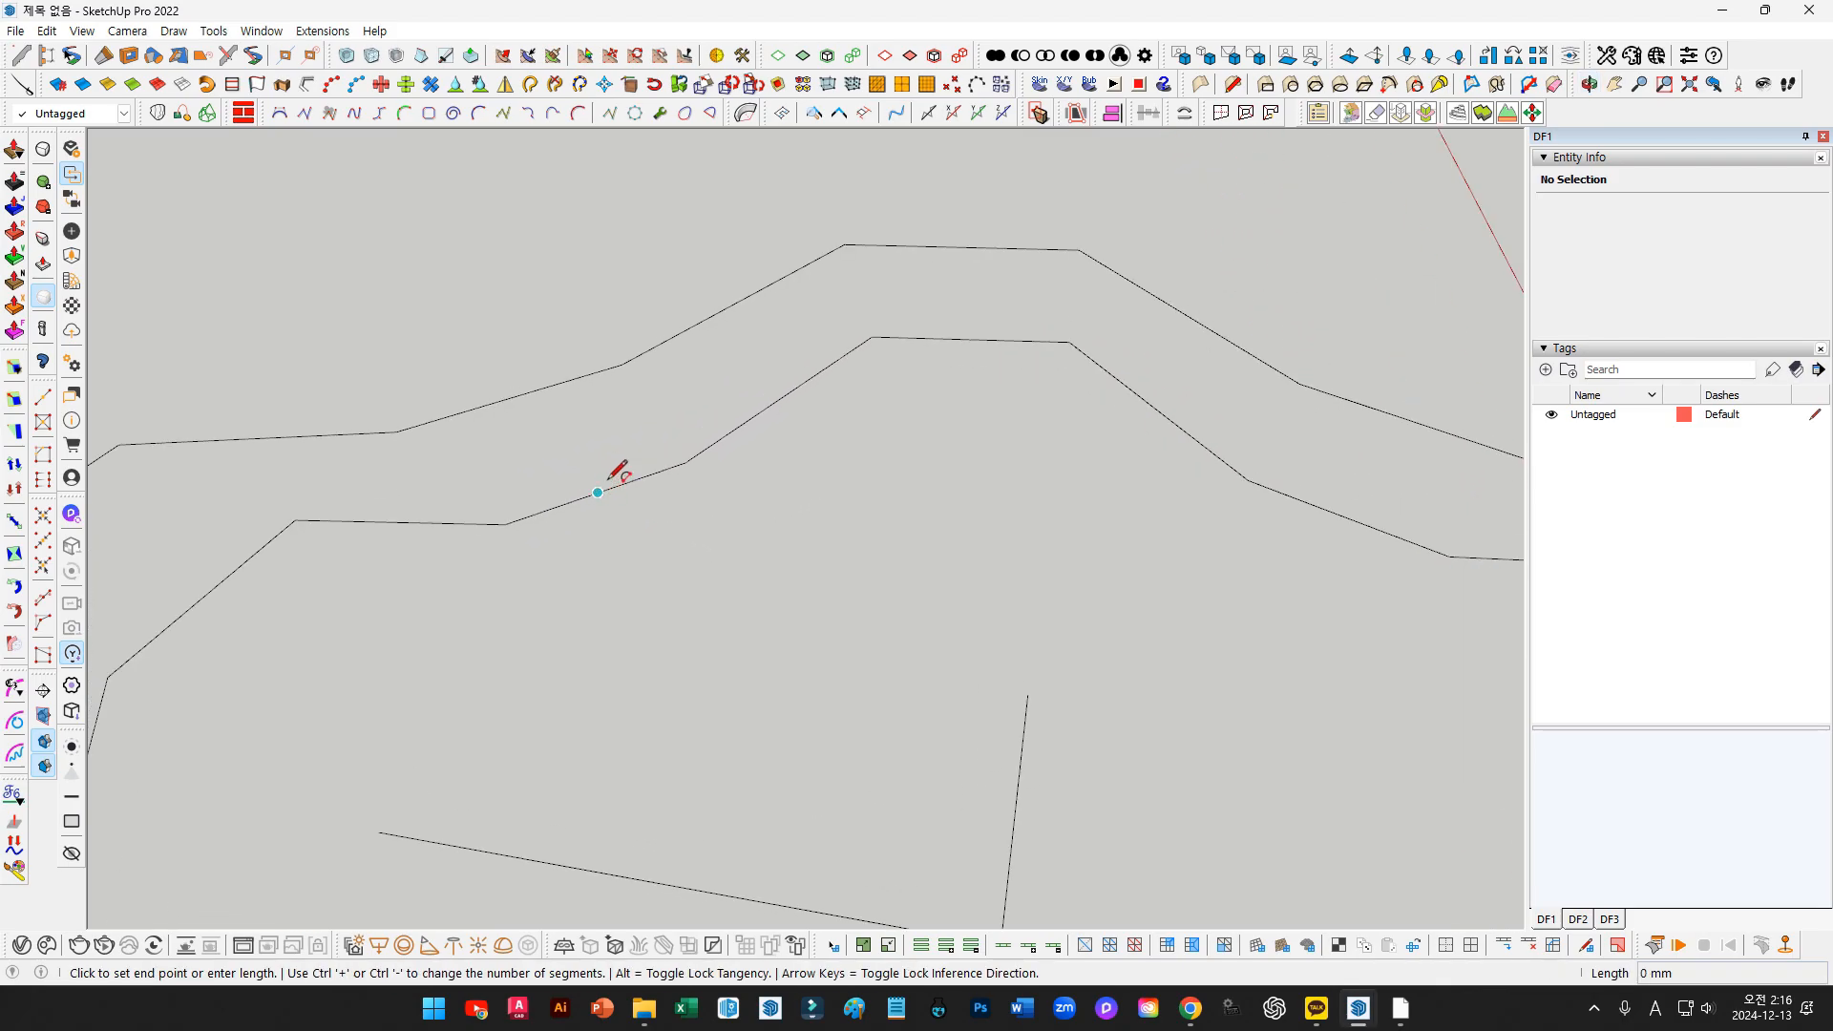
pyautogui.doubleClick(770, 405)
pyautogui.click(970, 339)
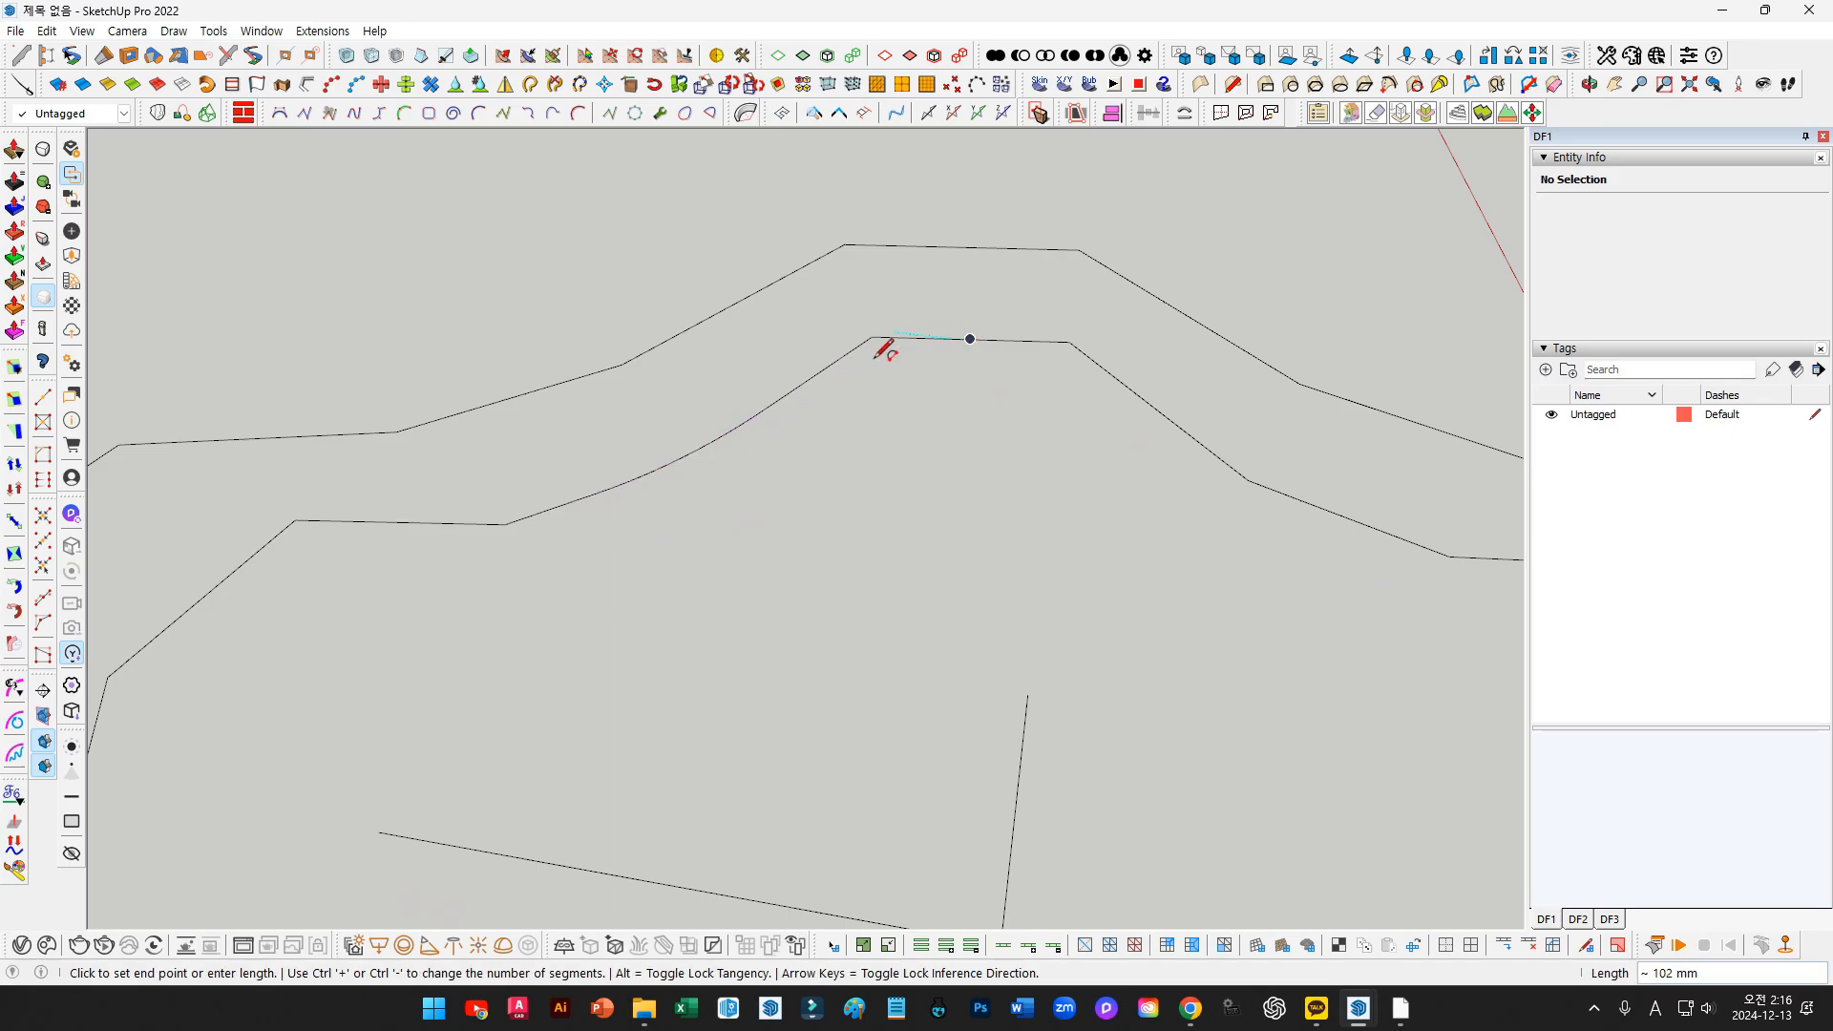
pyautogui.doubleClick(793, 391)
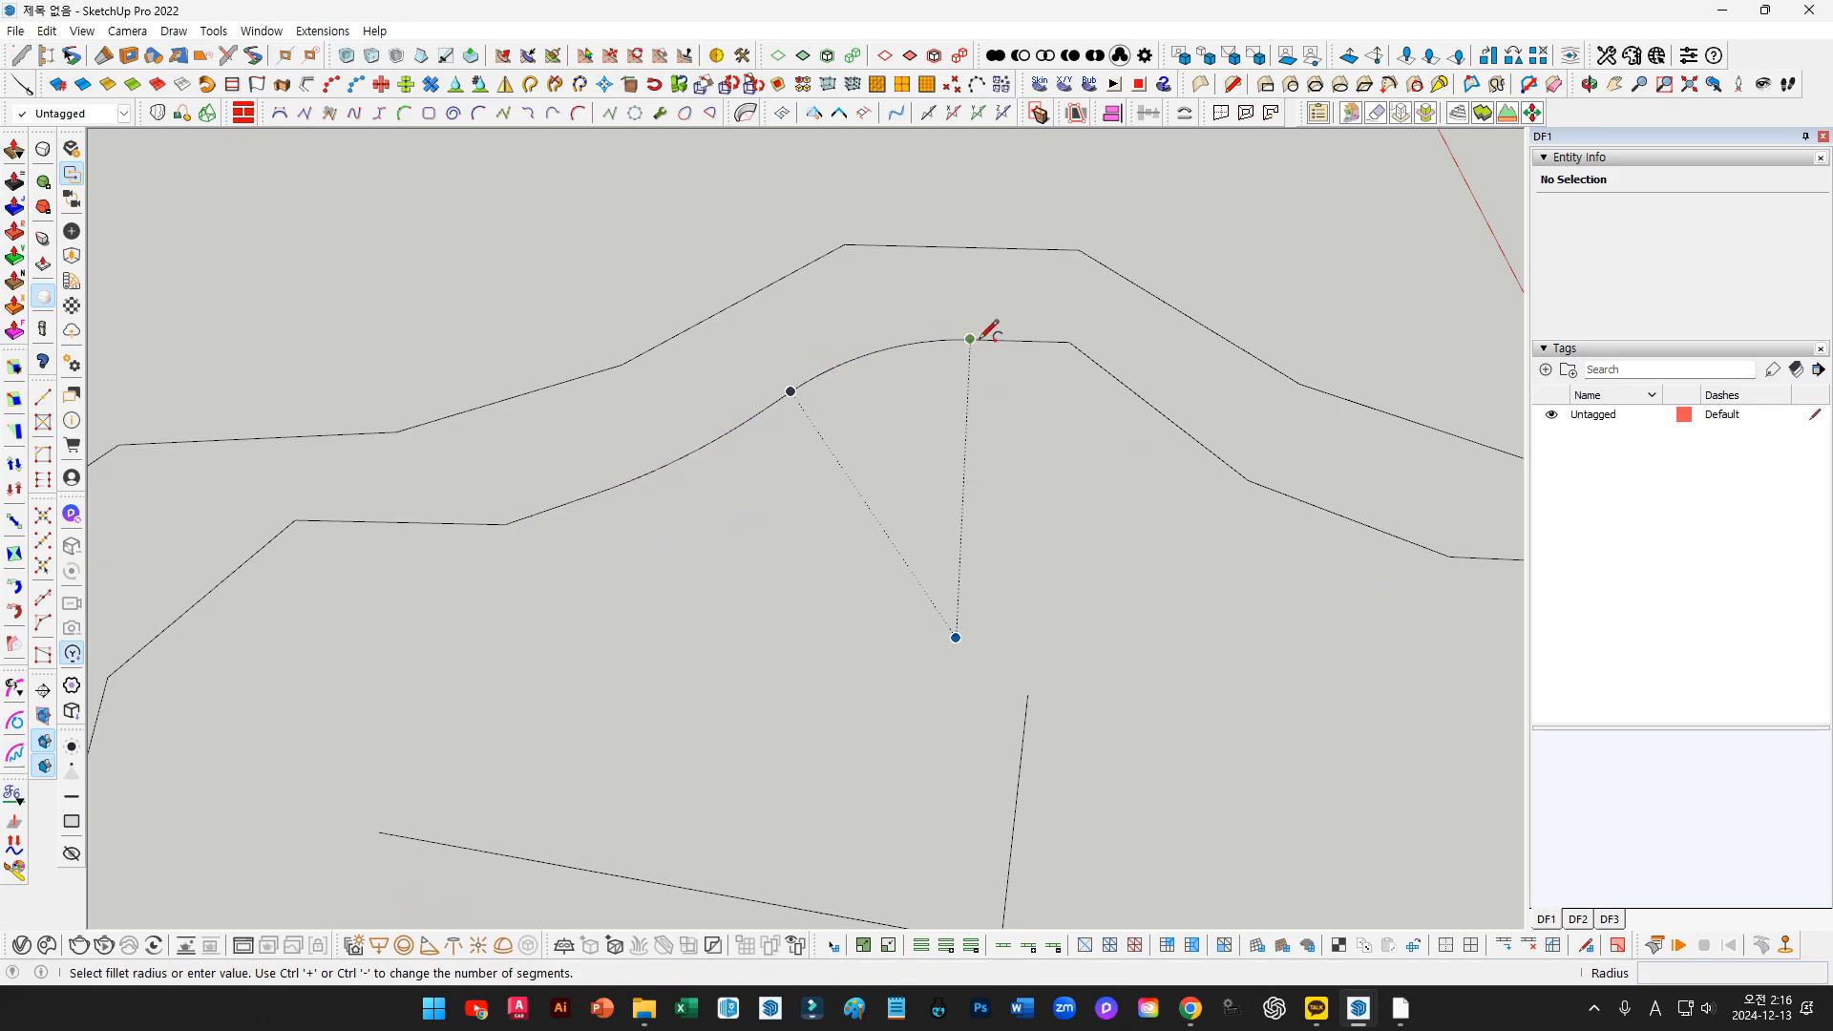
# Round the second crest corner and the following valley corner of the inner wavy outline with tangent 2 Point Arc fillets
pyautogui.click(970, 339)
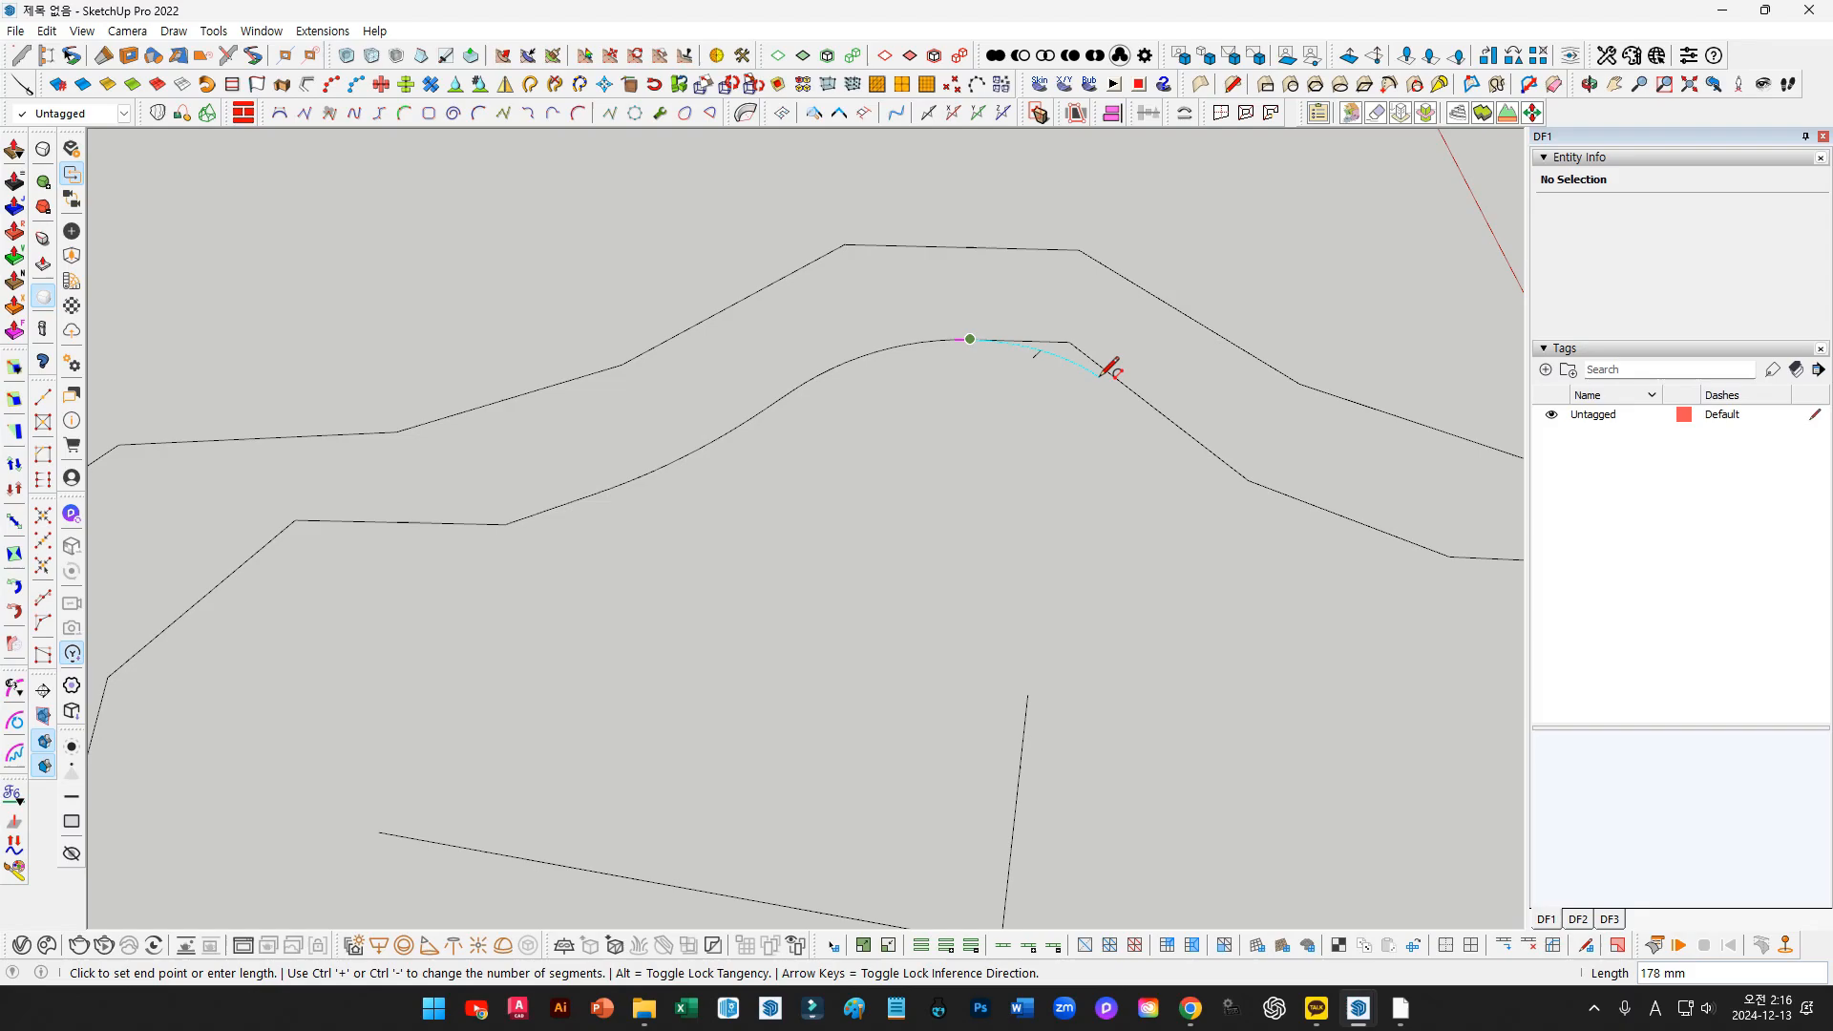
pyautogui.doubleClick(1146, 395)
pyautogui.moveTo(1151, 399); pyautogui.dragTo(1088, 439, button='middle')
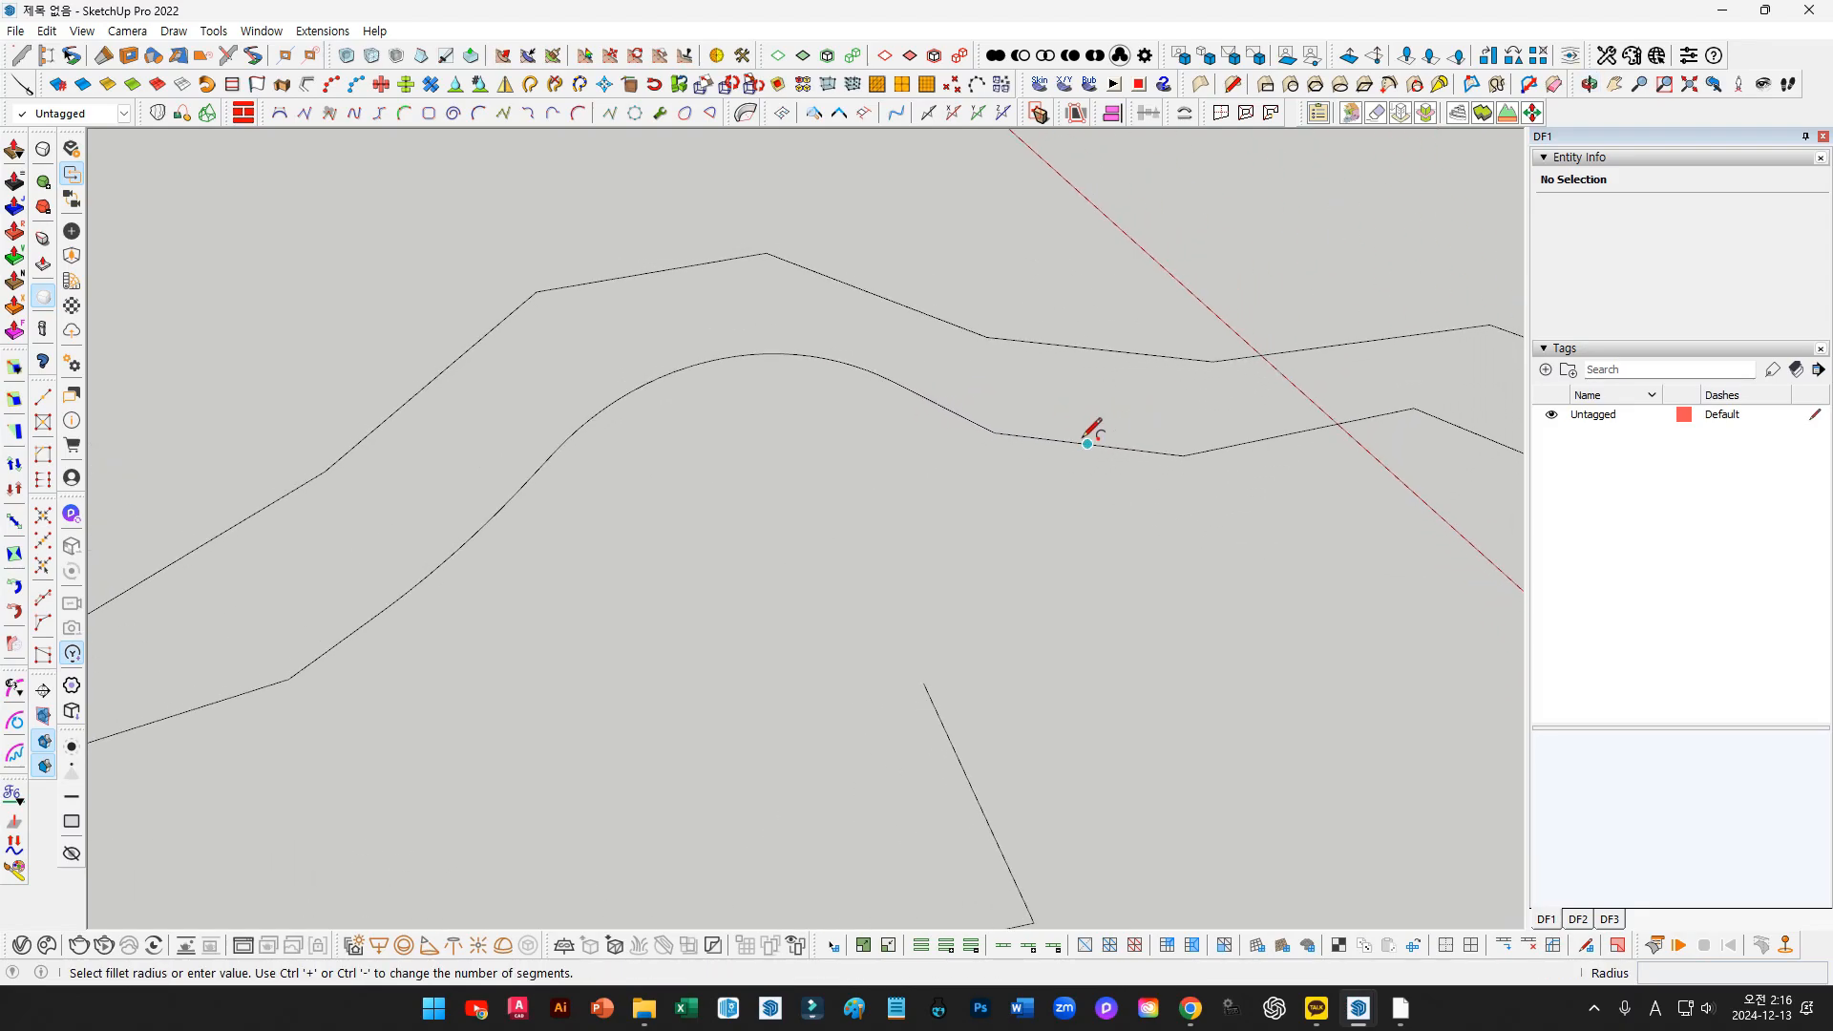
pyautogui.click(1088, 444)
pyautogui.doubleClick(927, 395)
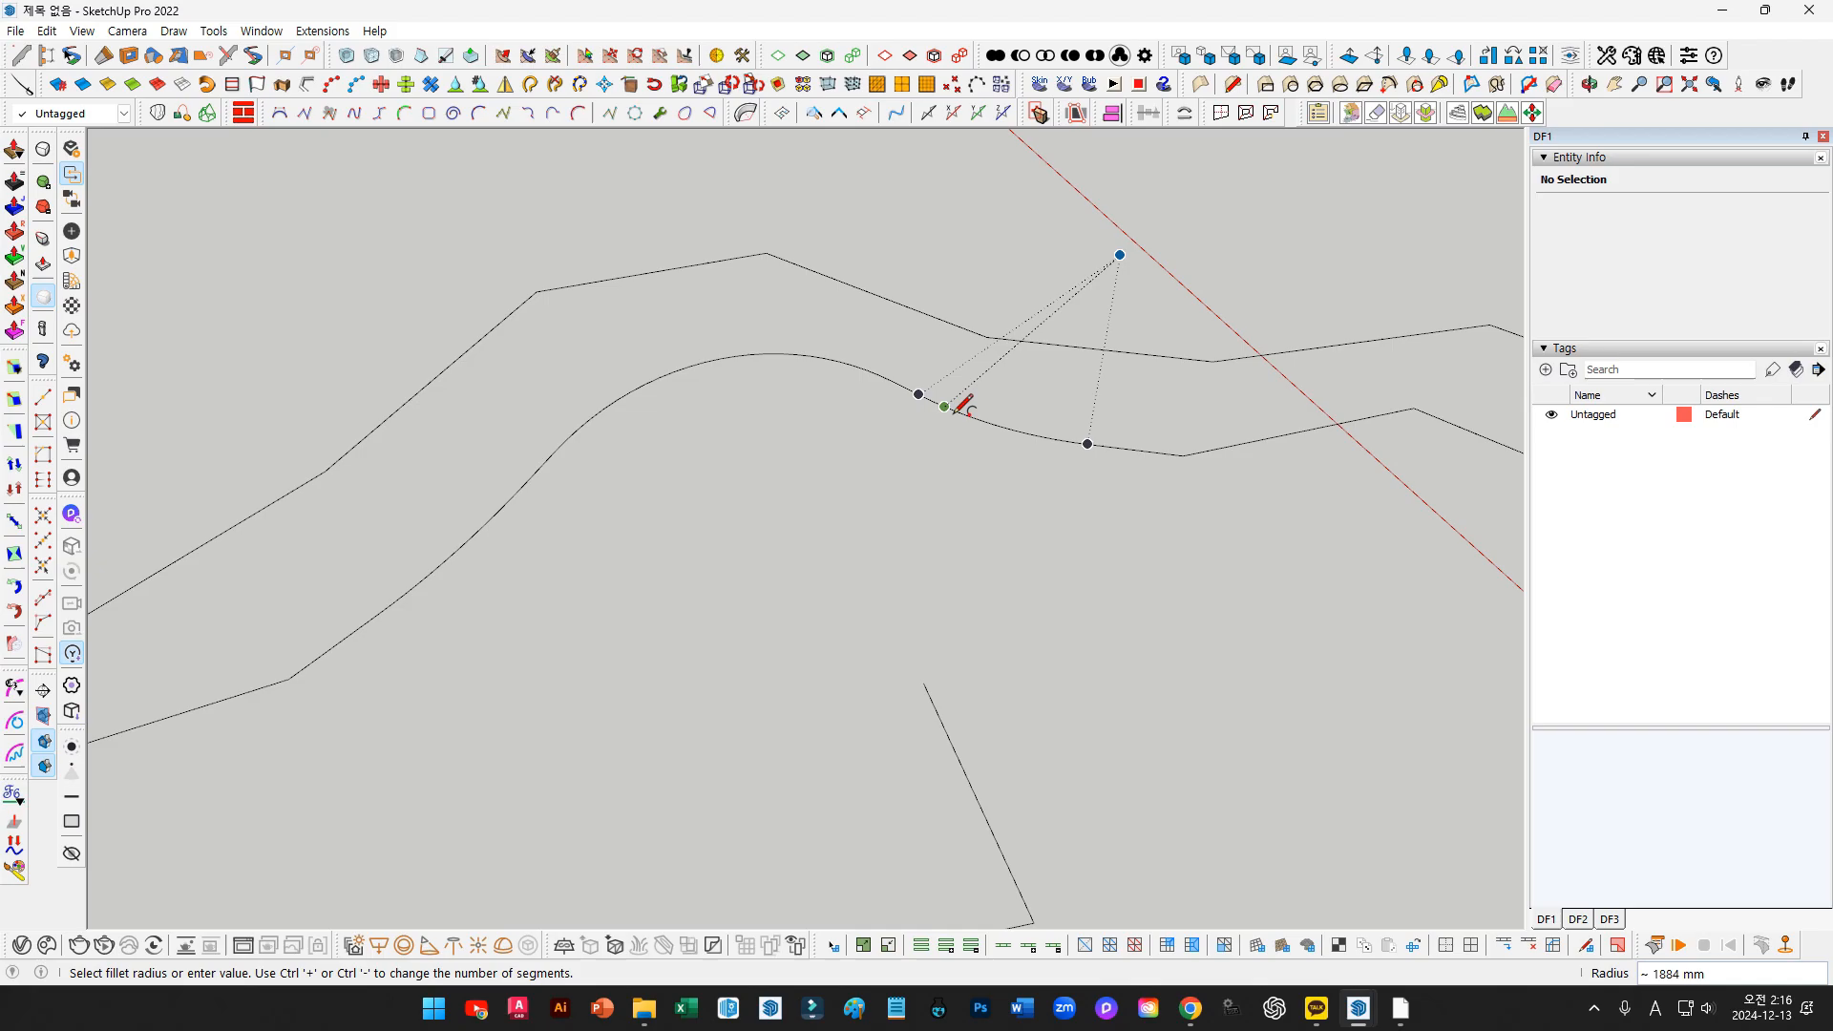
# Group the rounded arcs that make up one complete wave of the inner outline
pyautogui.scroll(-3, 964, 415)
pyautogui.press('space')
pyautogui.moveTo(932, 475); pyautogui.dragTo(898, 482, button='middle')
pyautogui.moveTo(987, 499); pyautogui.dragTo(930, 393)
pyautogui.keyDown('ctrl'); pyautogui.moveTo(857, 443); pyautogui.dragTo(702, 409); pyautogui.keyUp('ctrl')
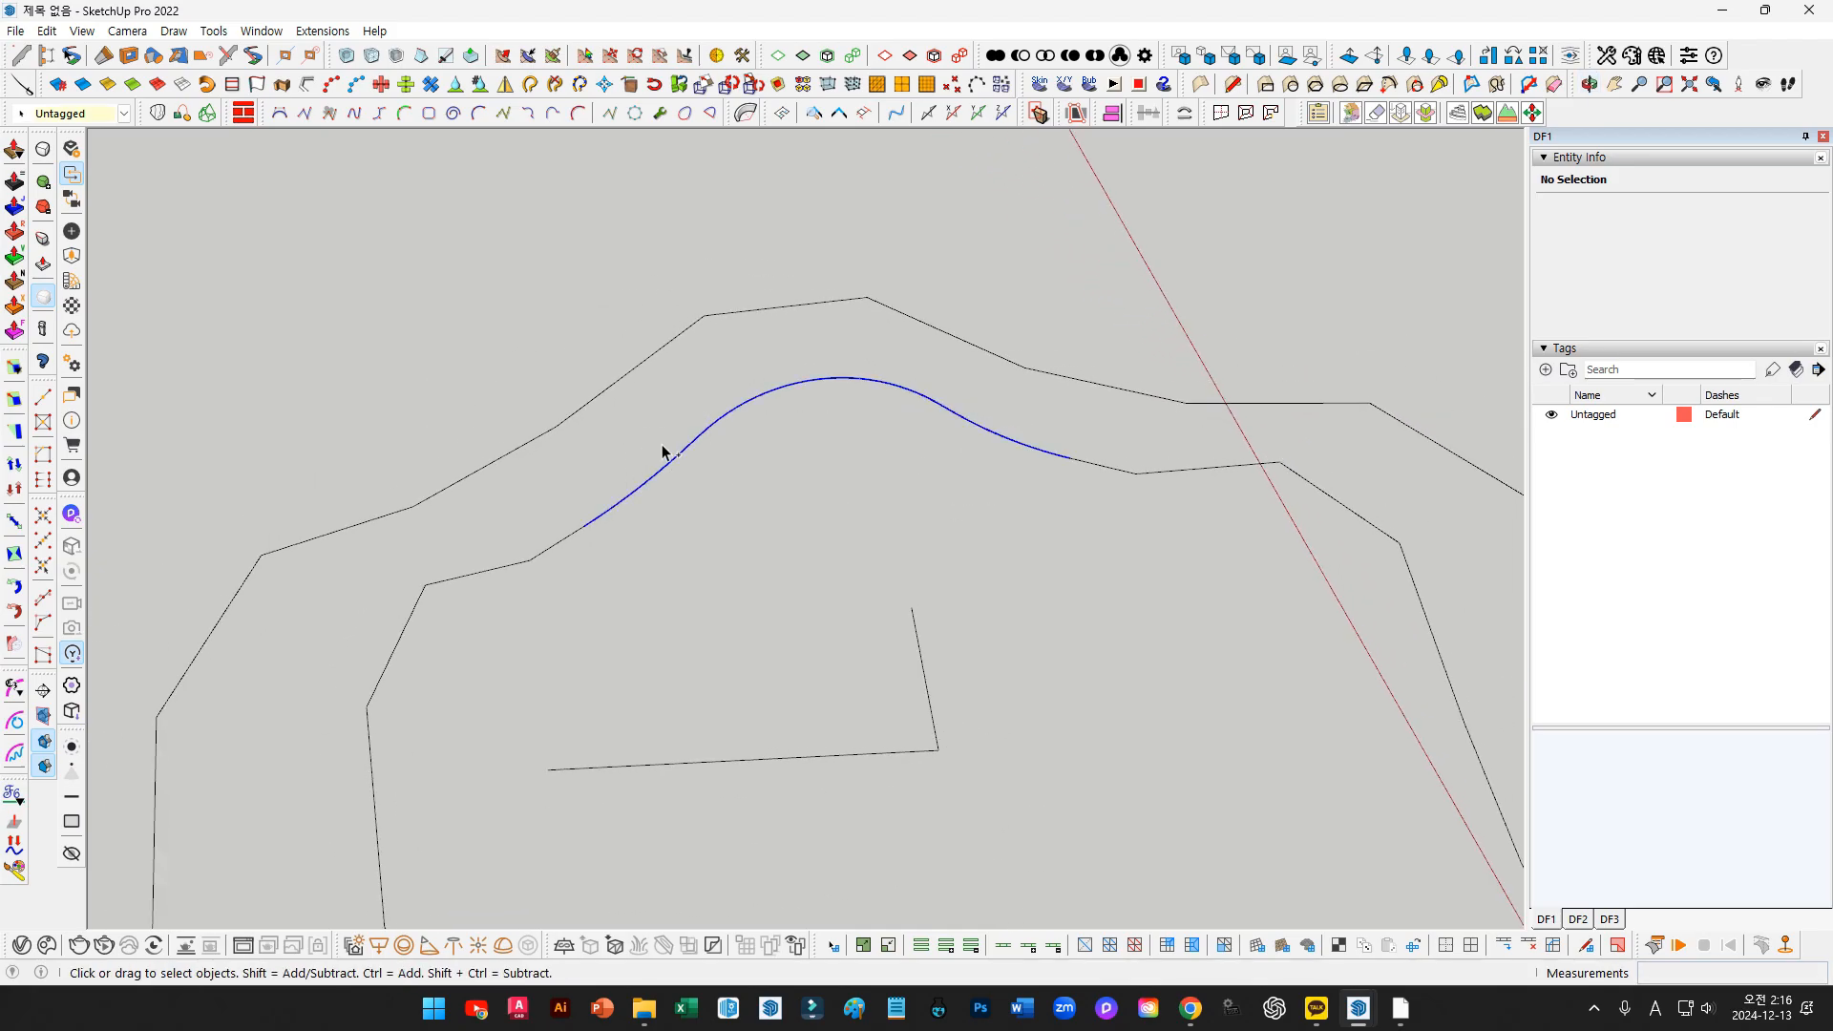
pyautogui.moveTo(805, 474); pyautogui.dragTo(1058, 490, button='middle')
pyautogui.hotkey('ctrl', 'g')
# Delete the remaining faceted edges of the inner outline, keeping only the grouped wave
pyautogui.scroll(-4, 1058, 490)
pyautogui.tripleClick(1097, 403)
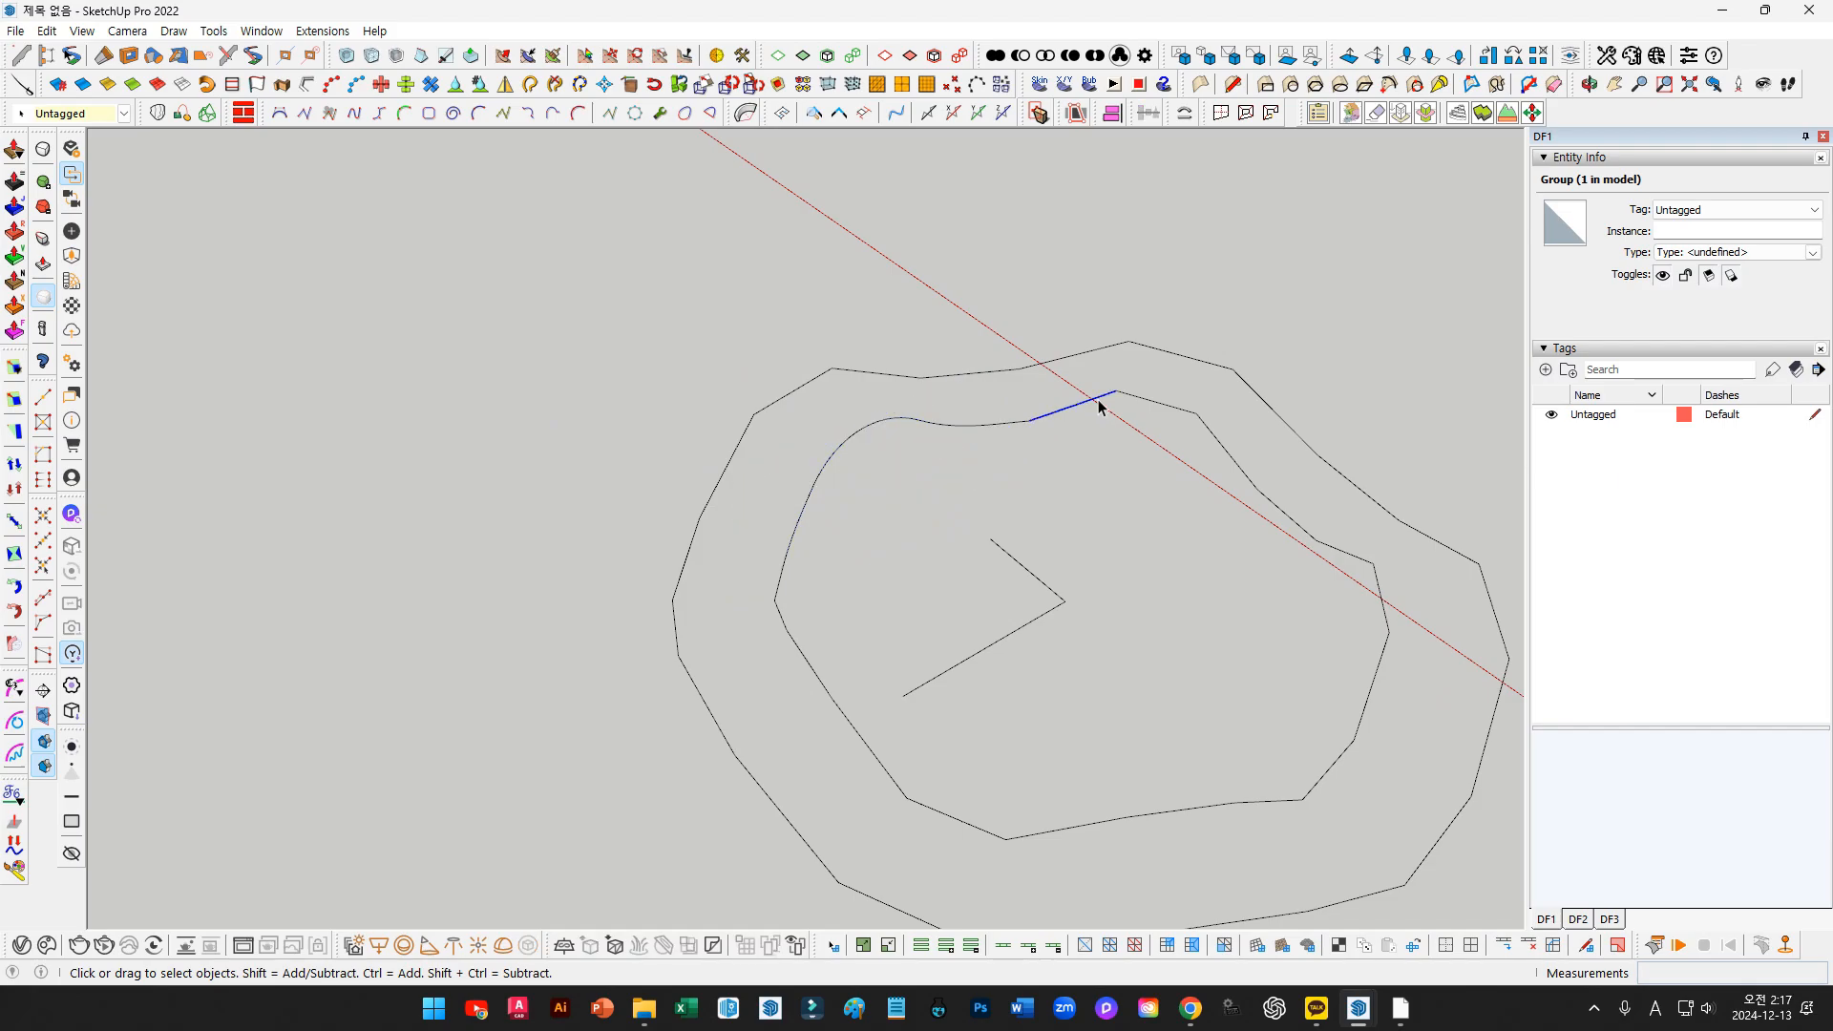
pyautogui.press('Delete')
# Rotate-copy the grouped inner wave 360 degrees around the centre-line intersection and divide the array with /5
pyautogui.moveTo(820, 432); pyautogui.dragTo(852, 480, button='middle')
pyautogui.moveTo(853, 480); pyautogui.dragTo(805, 382)
pyautogui.press('q')
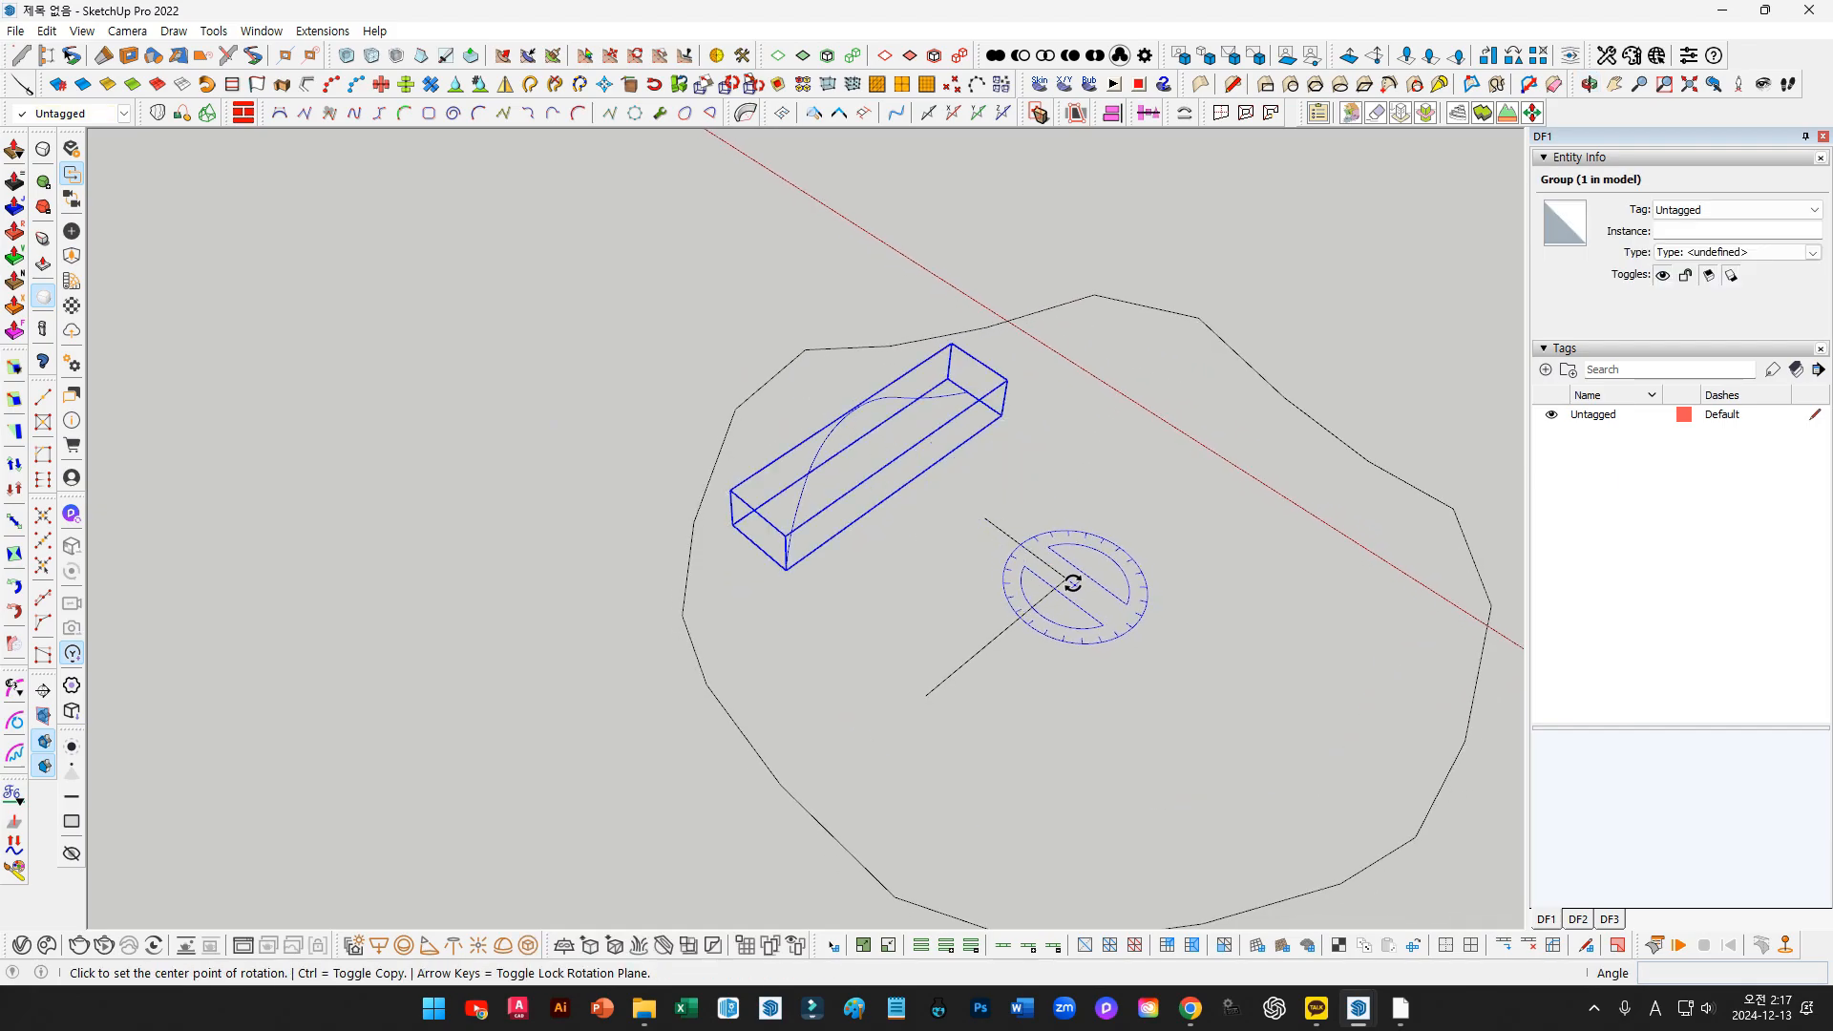
pyautogui.click(1067, 577)
pyautogui.click(983, 475)
pyautogui.press('ctrl')
pyautogui.write('3')
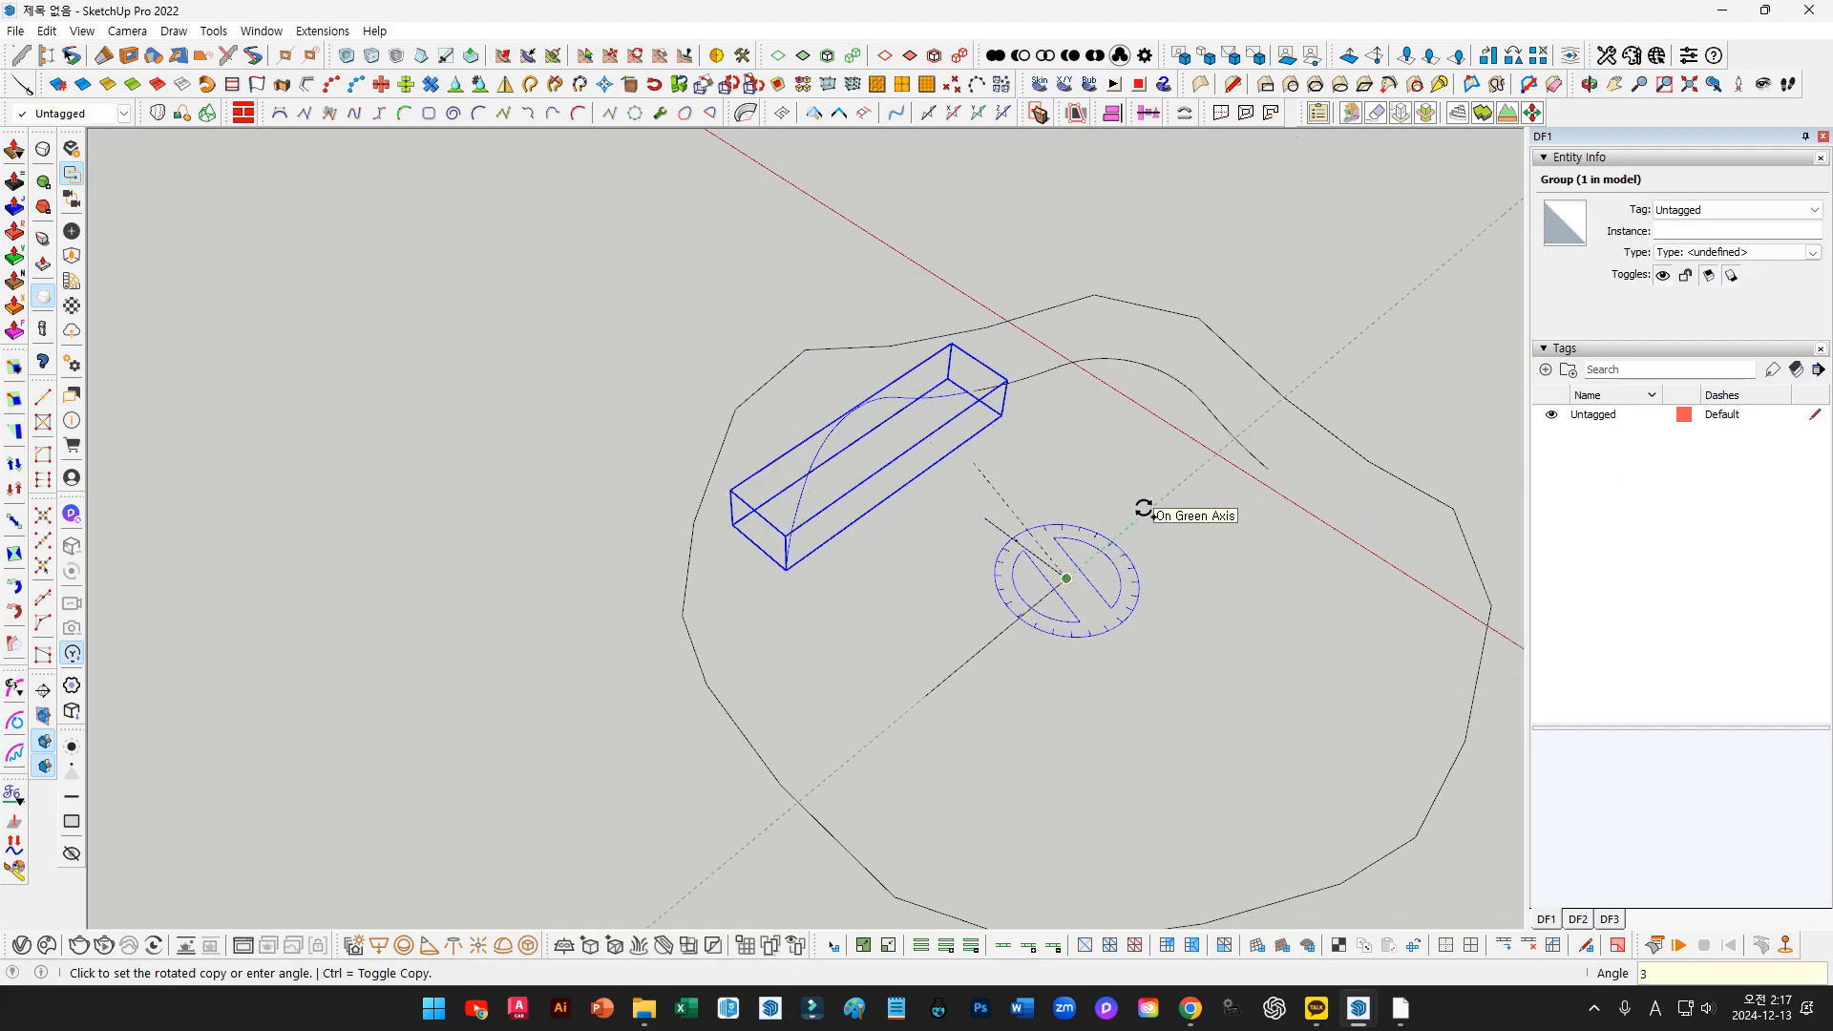
pyautogui.write('60')
pyautogui.press('Return')
pyautogui.write('/5')
pyautogui.press('Return')
pyautogui.press('space')
pyautogui.click(1144, 508)
# Select all the grouped wave segments around the inner outline and explode them into one loop
pyautogui.moveTo(1024, 477); pyautogui.dragTo(1002, 315, button='middle')
pyautogui.scroll(6, 1090, 741)
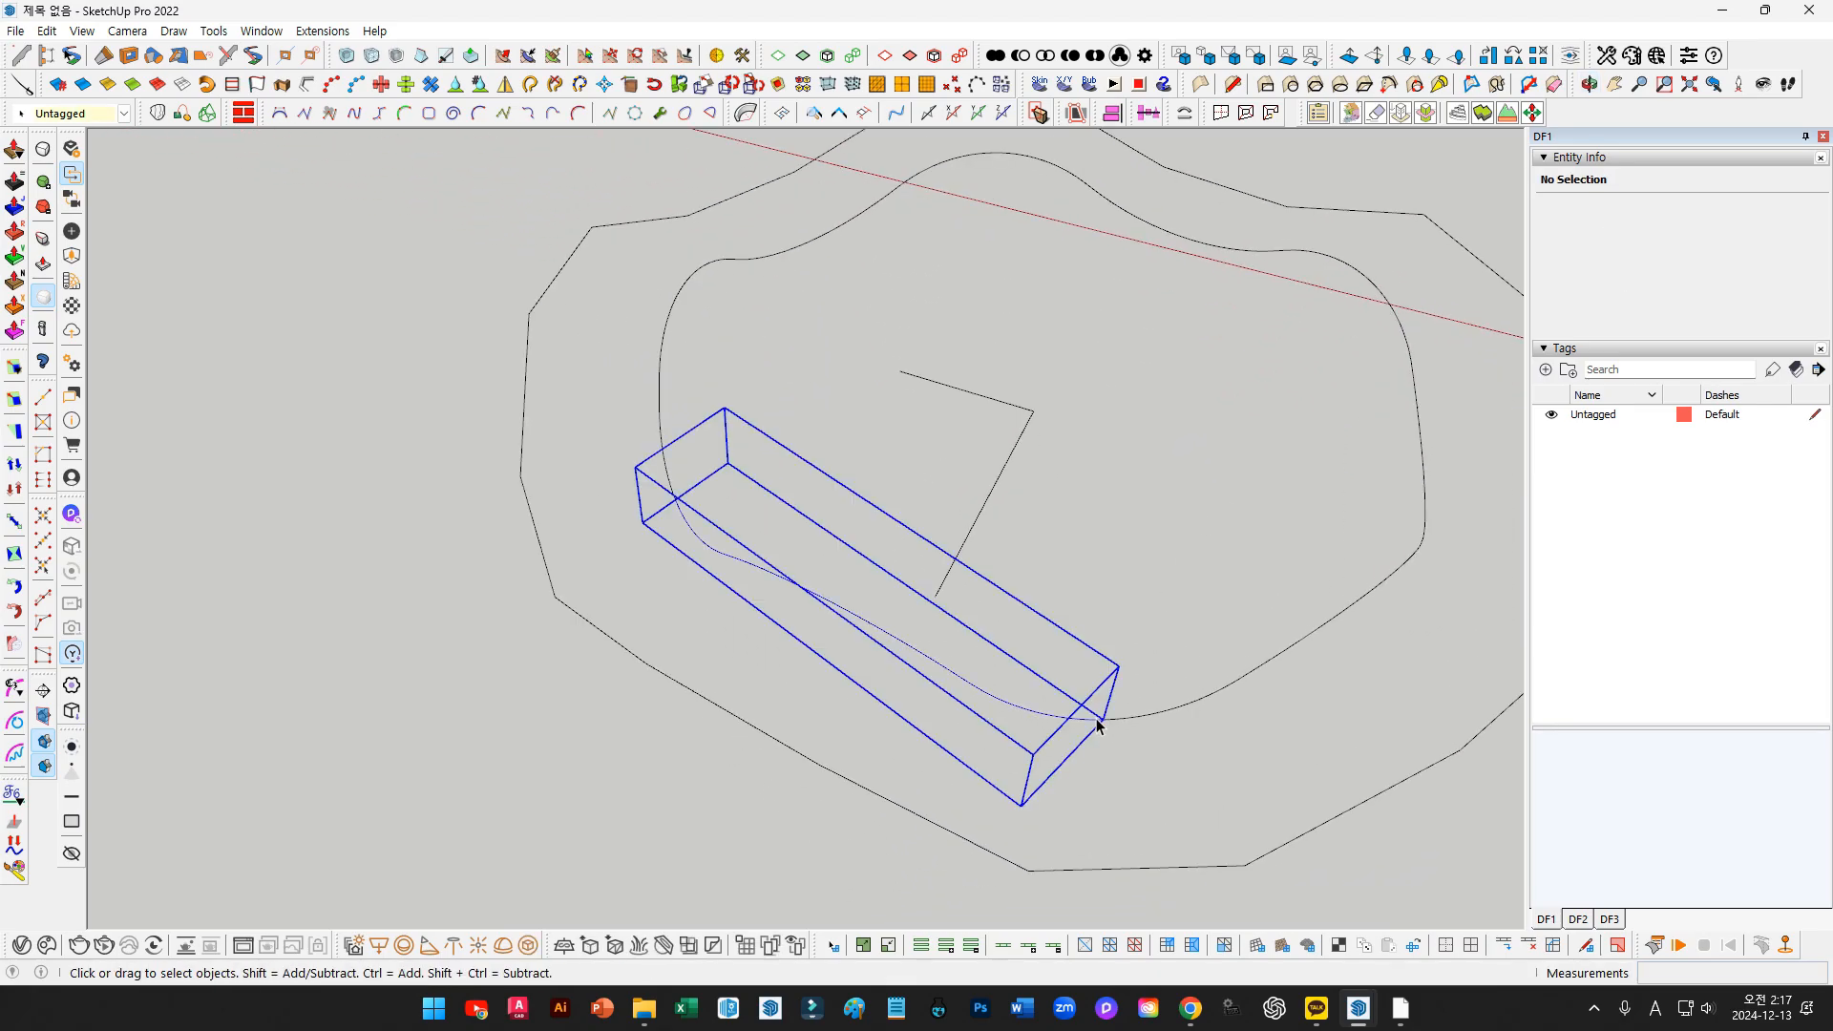
pyautogui.click(1097, 726)
pyautogui.scroll(-3, 1141, 706)
pyautogui.click(1205, 677)
pyautogui.keyDown('ctrl'); pyautogui.click(1298, 519); pyautogui.keyUp('ctrl')
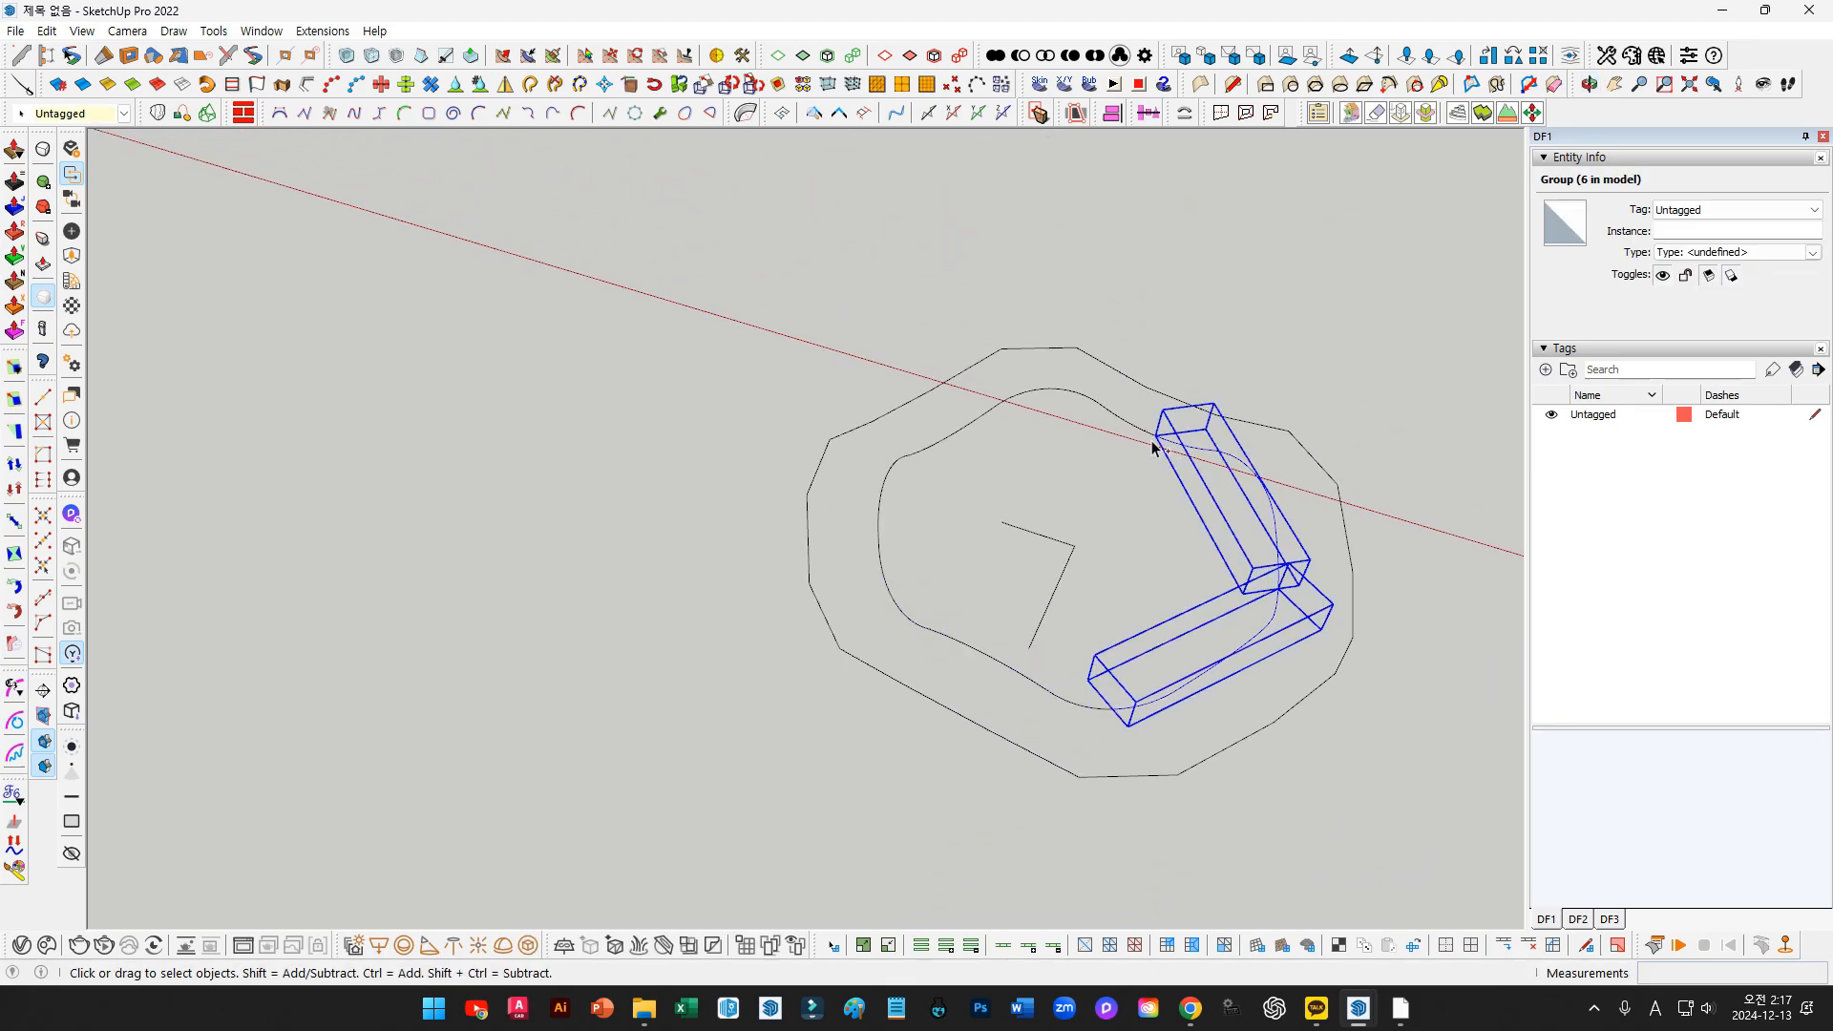
pyautogui.keyDown('ctrl'); pyautogui.click(1045, 412); pyautogui.keyUp('ctrl')
pyautogui.keyDown('ctrl'); pyautogui.click(939, 504); pyautogui.keyUp('ctrl')
pyautogui.keyDown('ctrl'); pyautogui.click(995, 665); pyautogui.keyUp('ctrl')
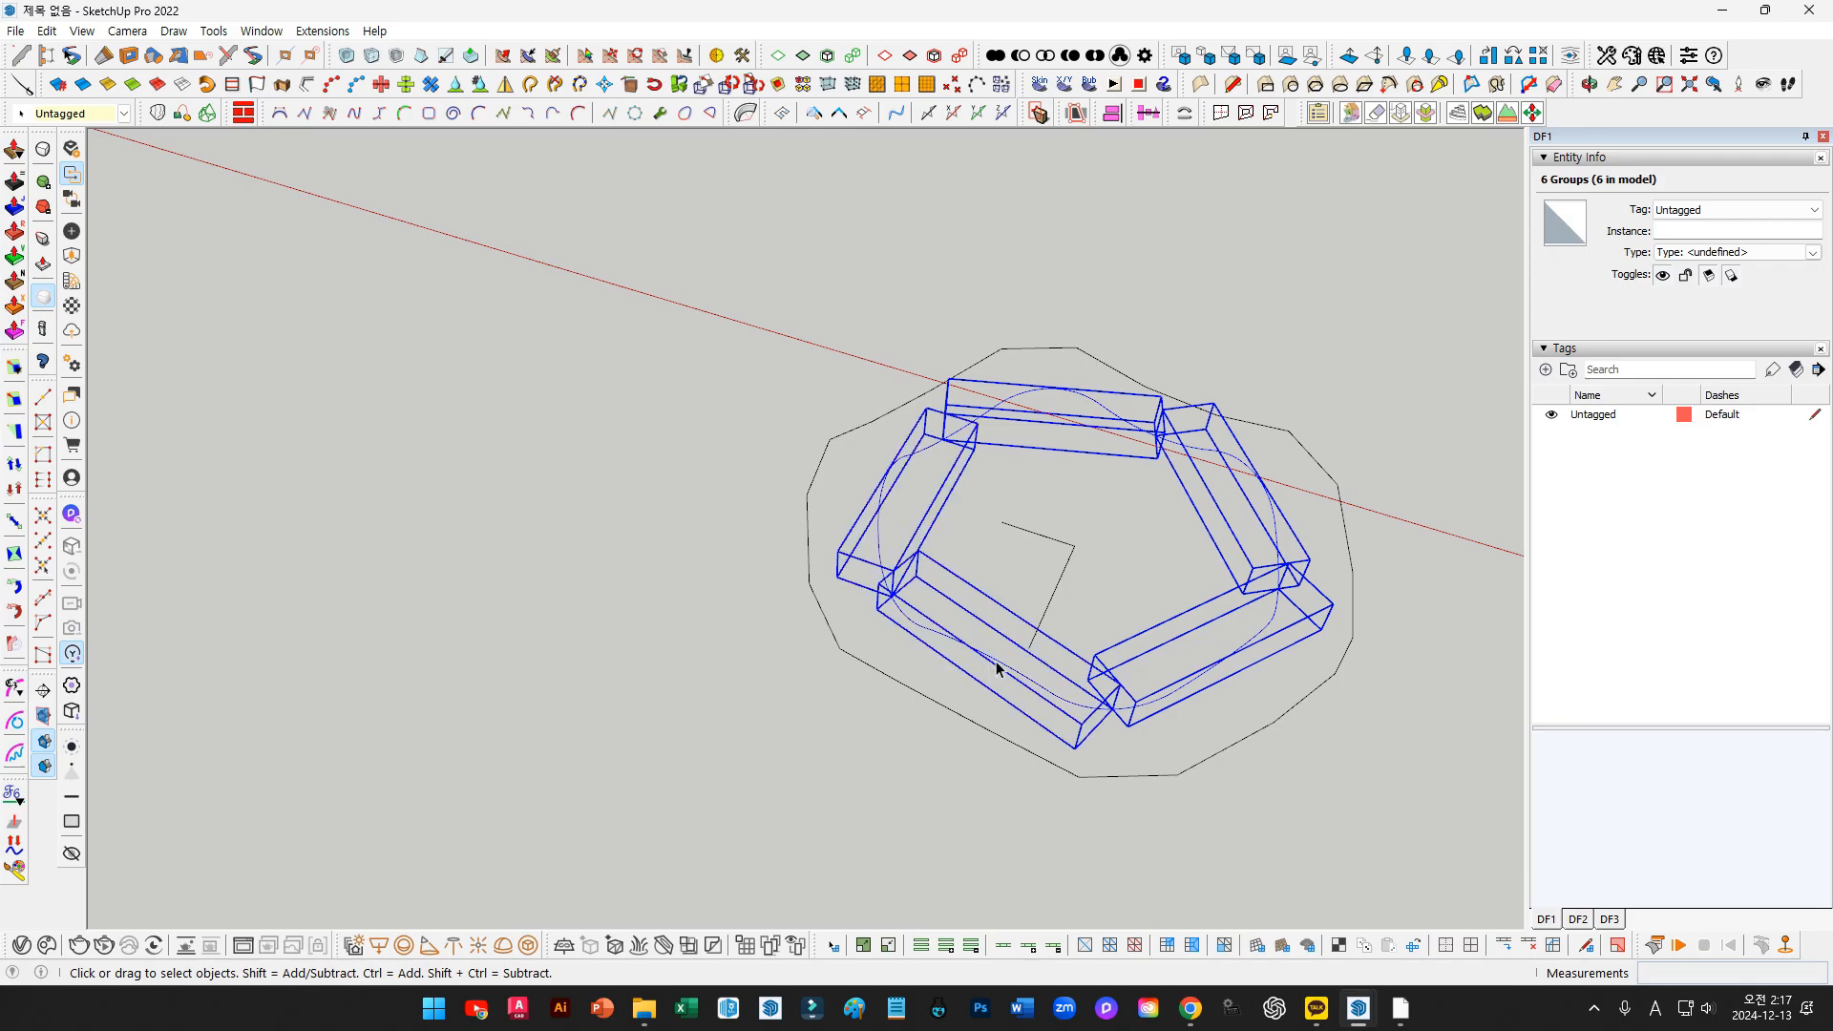
pyautogui.press('x')
# Copy the smooth inner loop from its centre-line intersection to the origin inside the faceted ring
pyautogui.click(1246, 464)
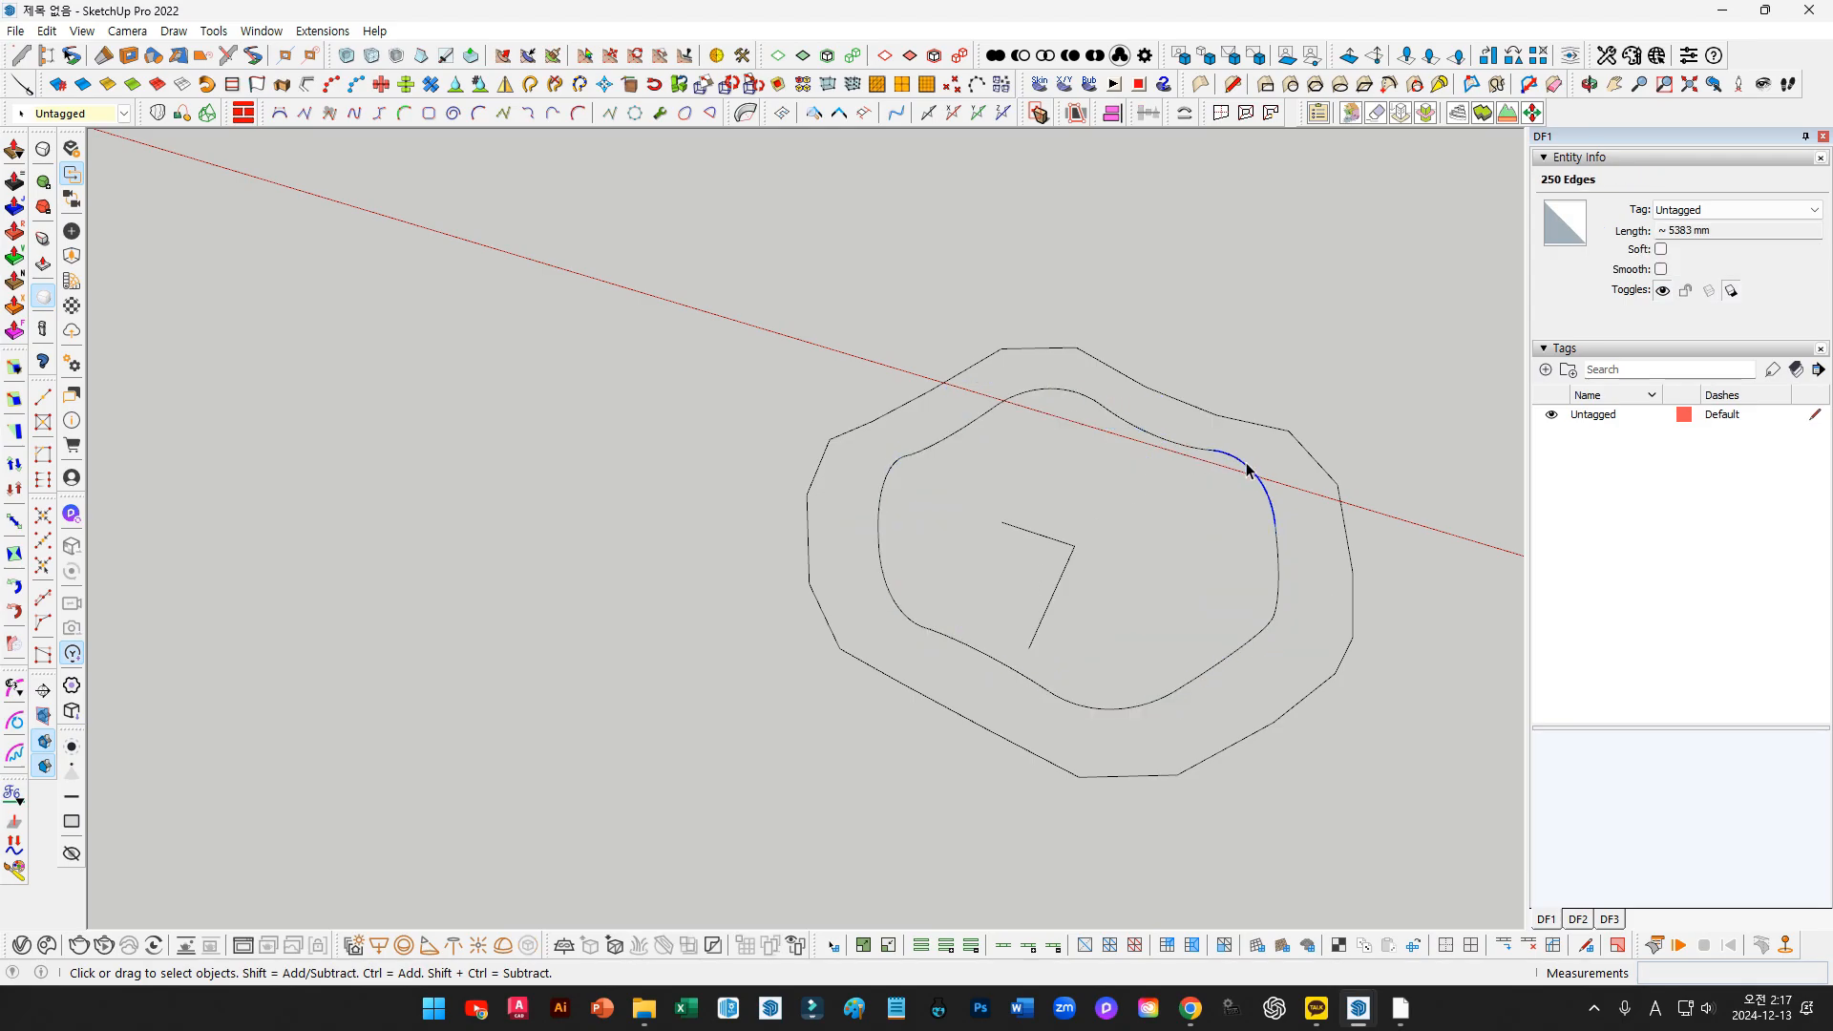
pyautogui.moveTo(1246, 468); pyautogui.dragTo(565, 716, button='middle')
pyautogui.press('m')
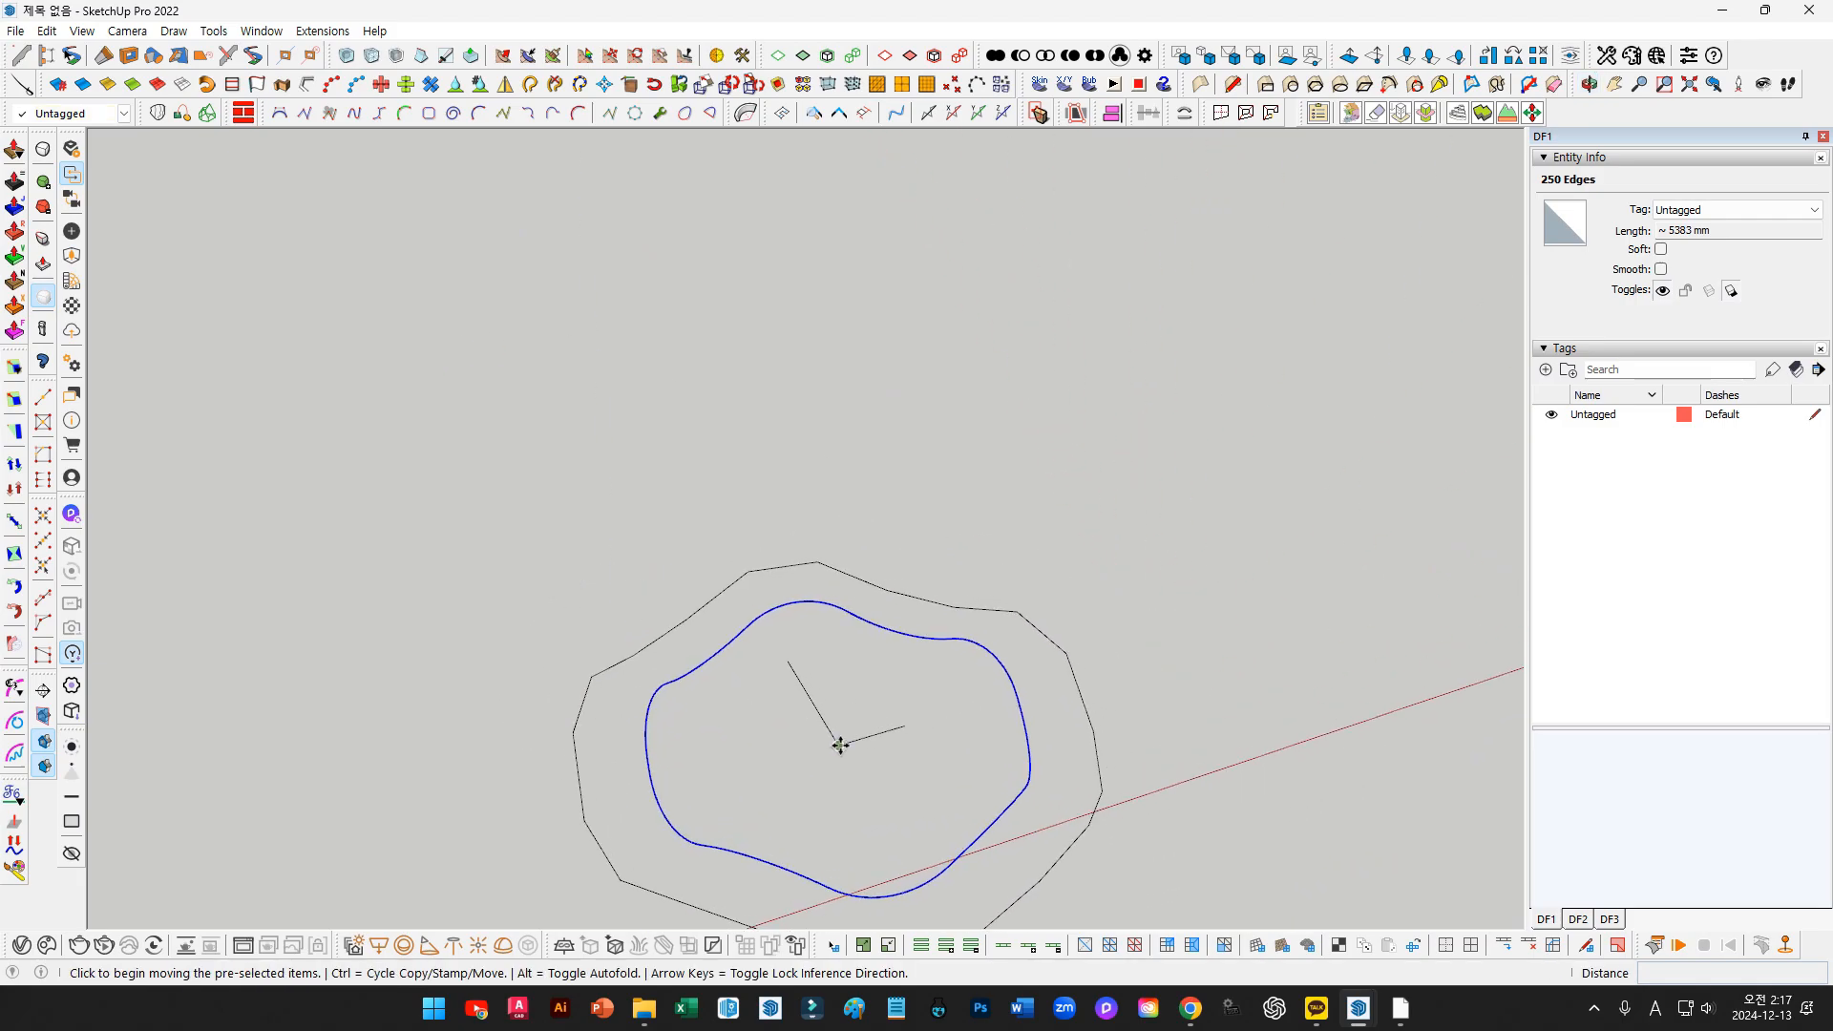
pyautogui.press('ctrl')
pyautogui.click(839, 746)
pyautogui.scroll(-3, 851, 663)
pyautogui.moveTo(851, 662); pyautogui.dragTo(1079, 730, button='middle')
pyautogui.scroll(3, 1079, 731)
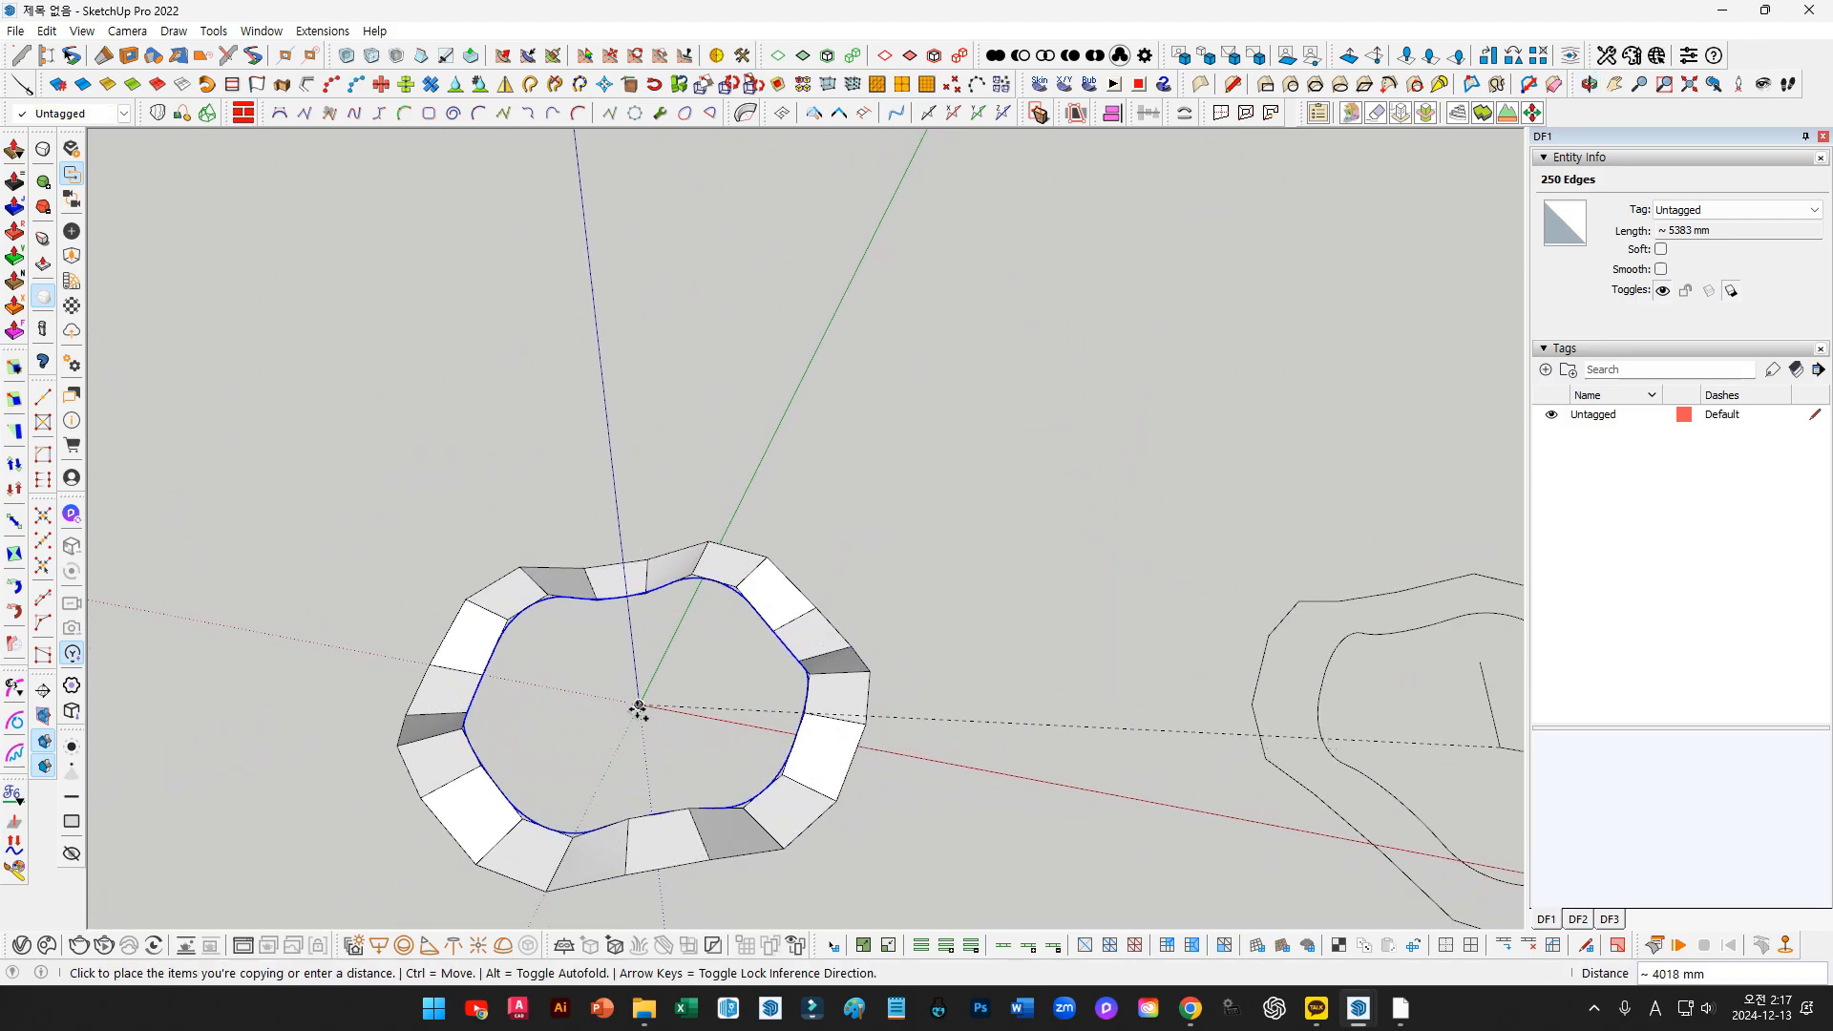
pyautogui.click(638, 709)
# Select all connected geometry of the faceted ring at the origin and group it
pyautogui.moveTo(637, 709); pyautogui.dragTo(864, 673, button='middle')
pyautogui.press('space')
pyautogui.click(864, 679)
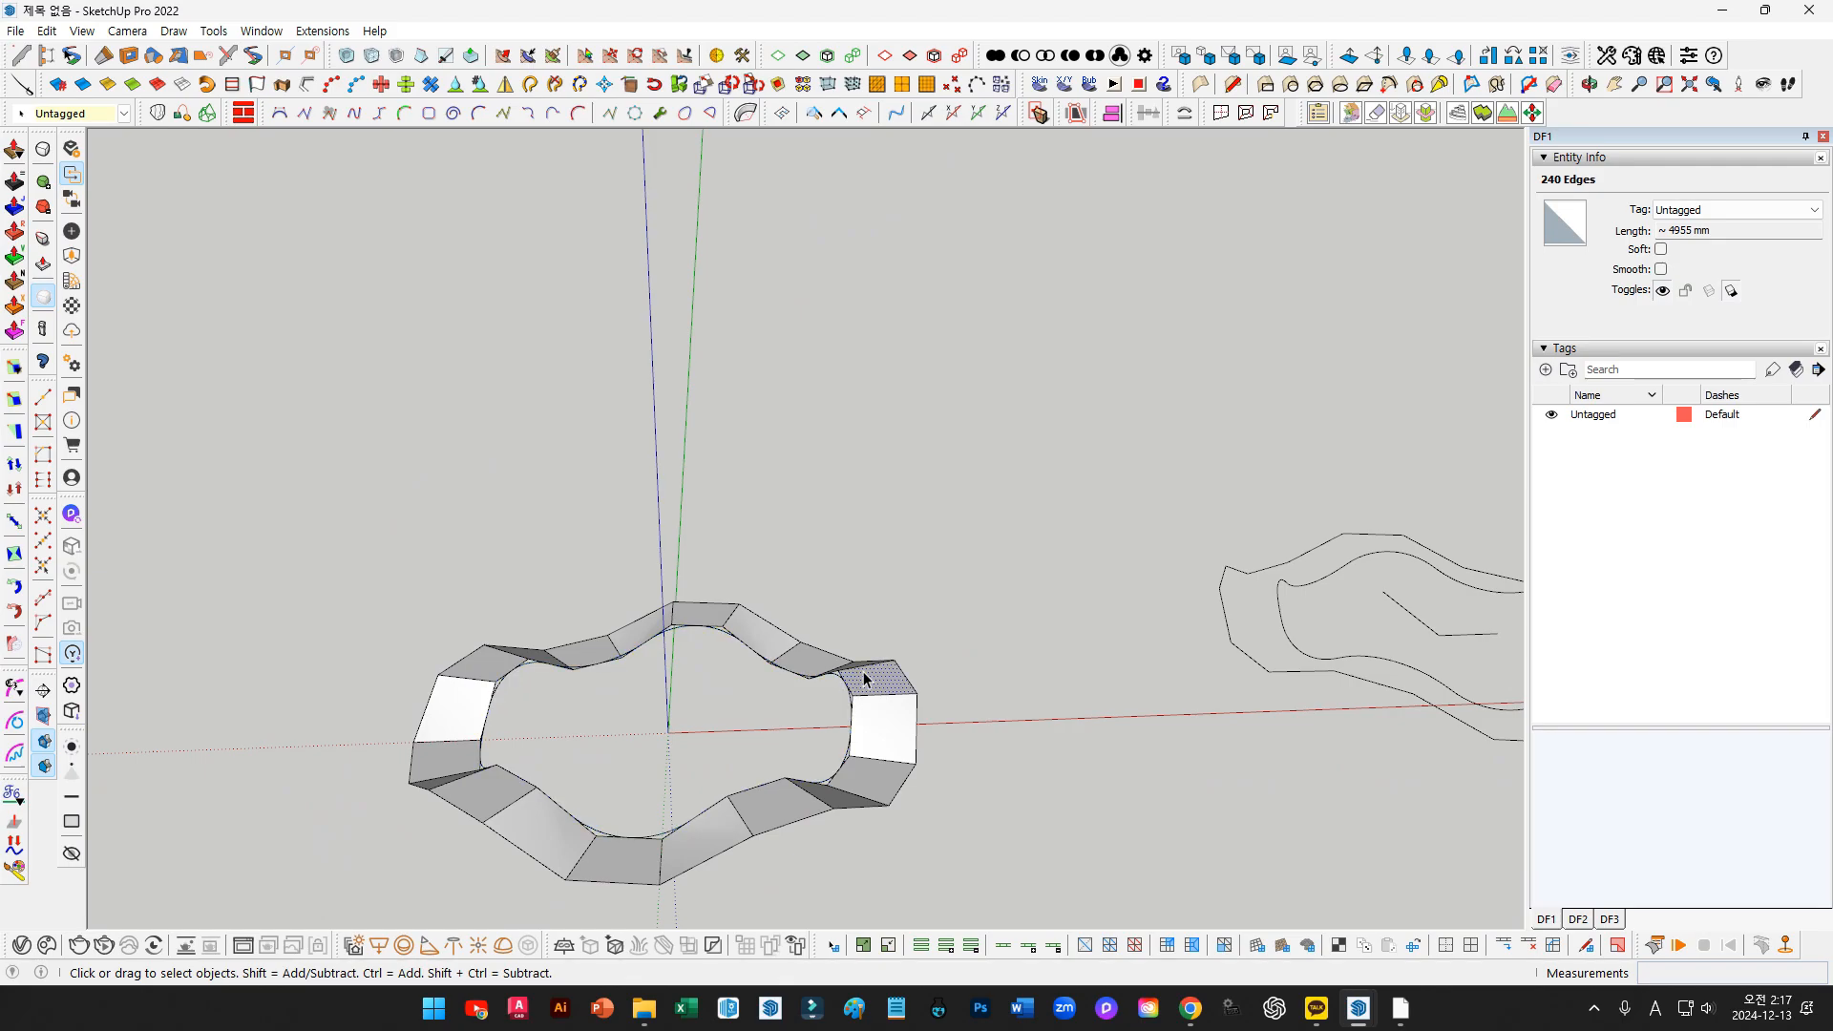
pyautogui.tripleClick(862, 676)
pyautogui.hotkey('ctrl', 'g')
# Move the smooth inner loop from its centre-line intersection to the origin of the grouped ring
pyautogui.scroll(-2, 940, 655)
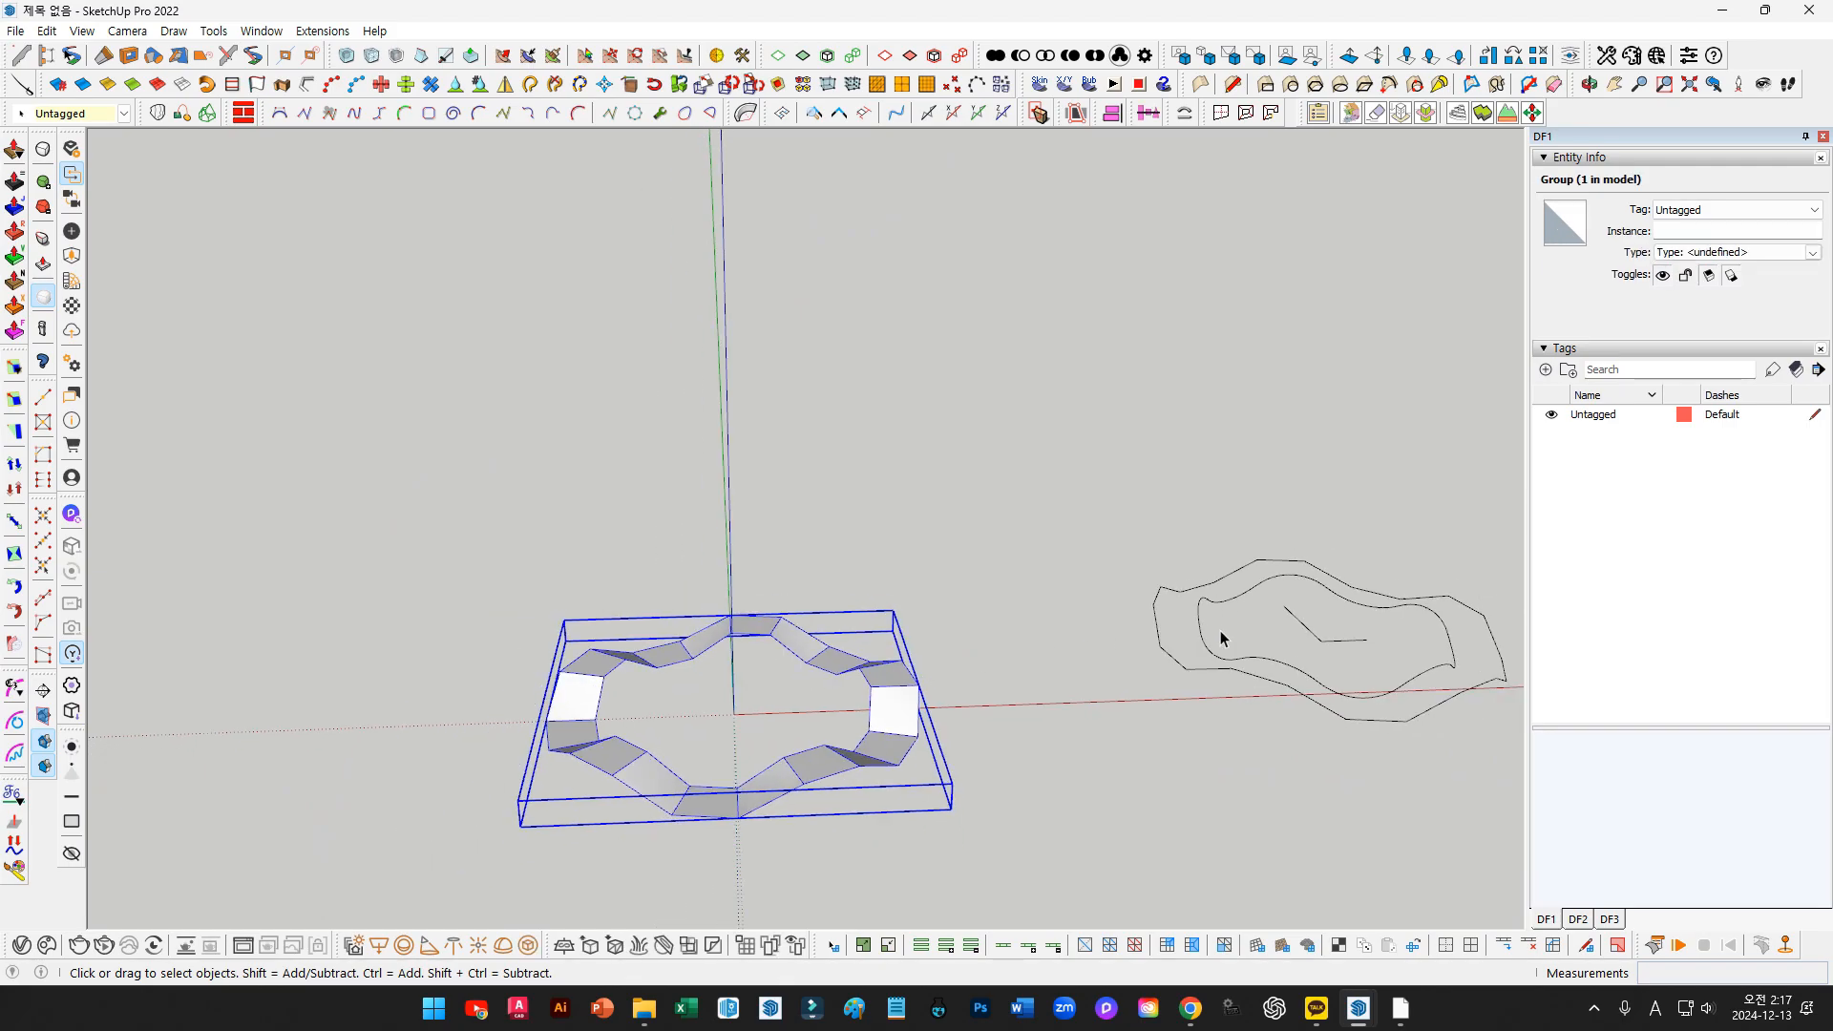
pyautogui.tripleClick(1280, 665)
pyautogui.press('m')
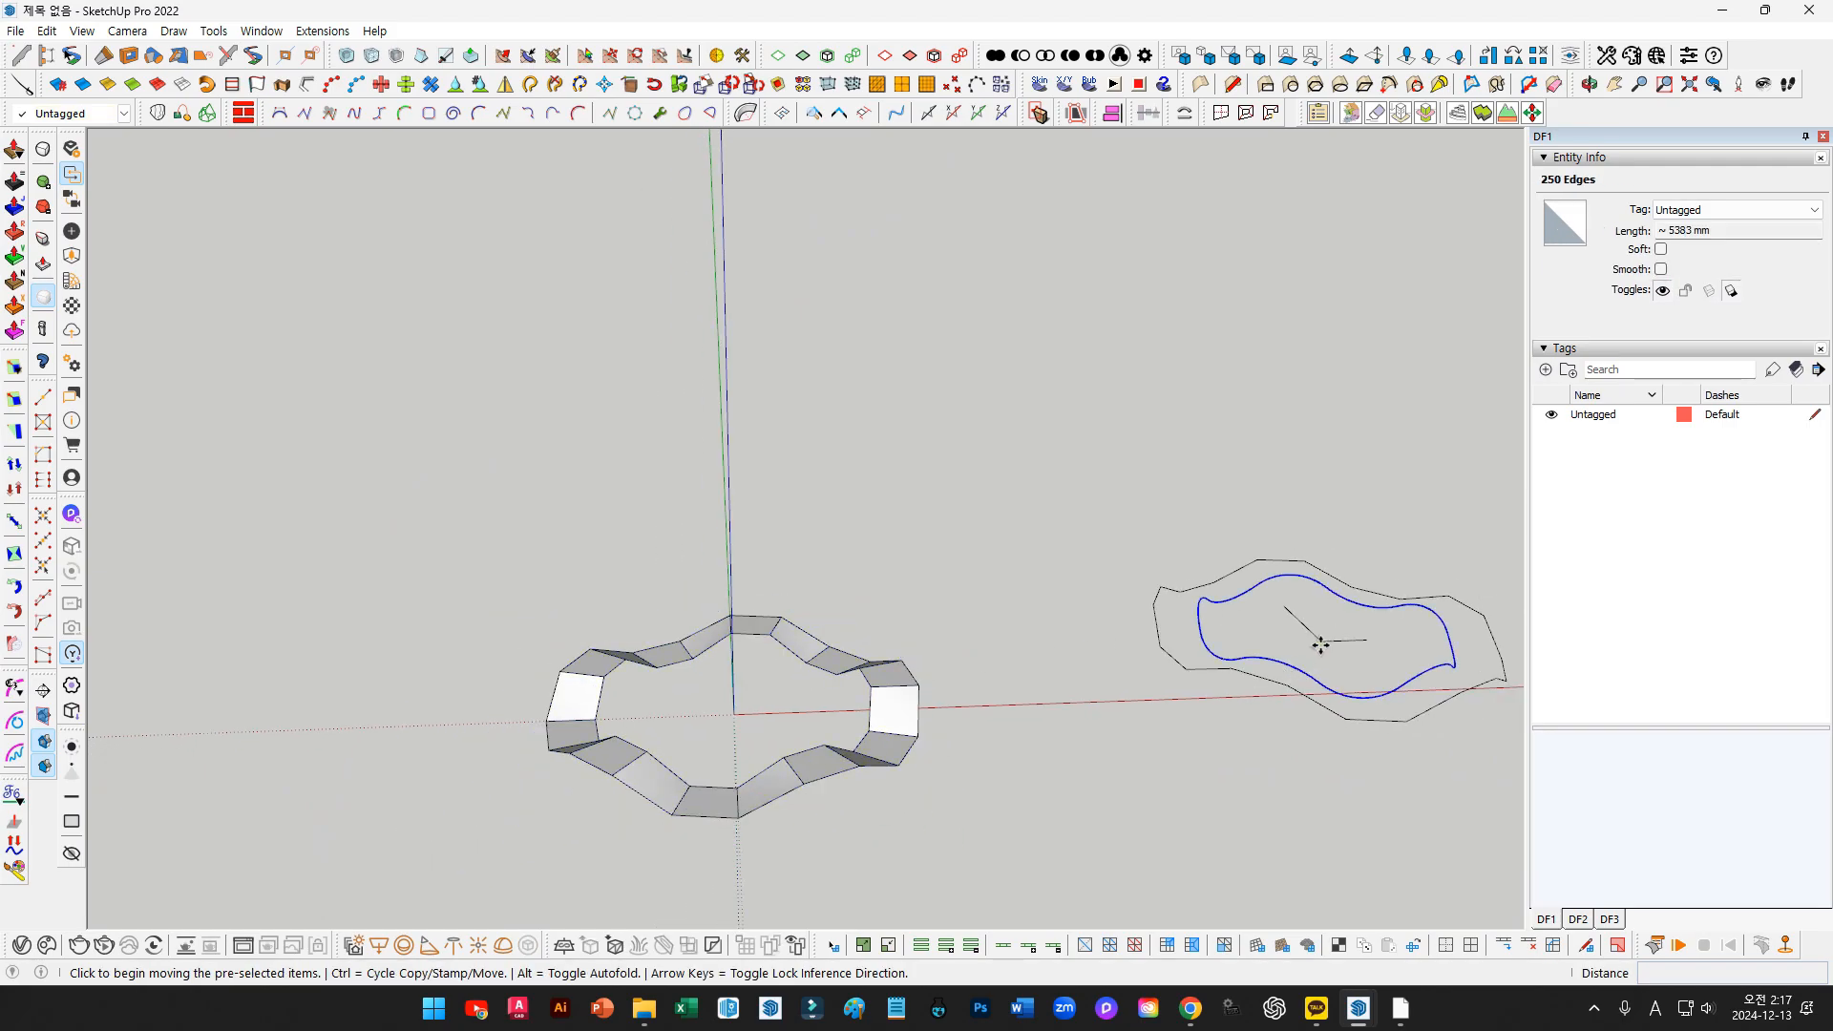
pyautogui.click(1321, 640)
pyautogui.click(735, 714)
# Subdivide the grouped ring and increase its subdivision level
pyautogui.press('space')
pyautogui.click(904, 728)
pyautogui.hotkey('alt', 's')
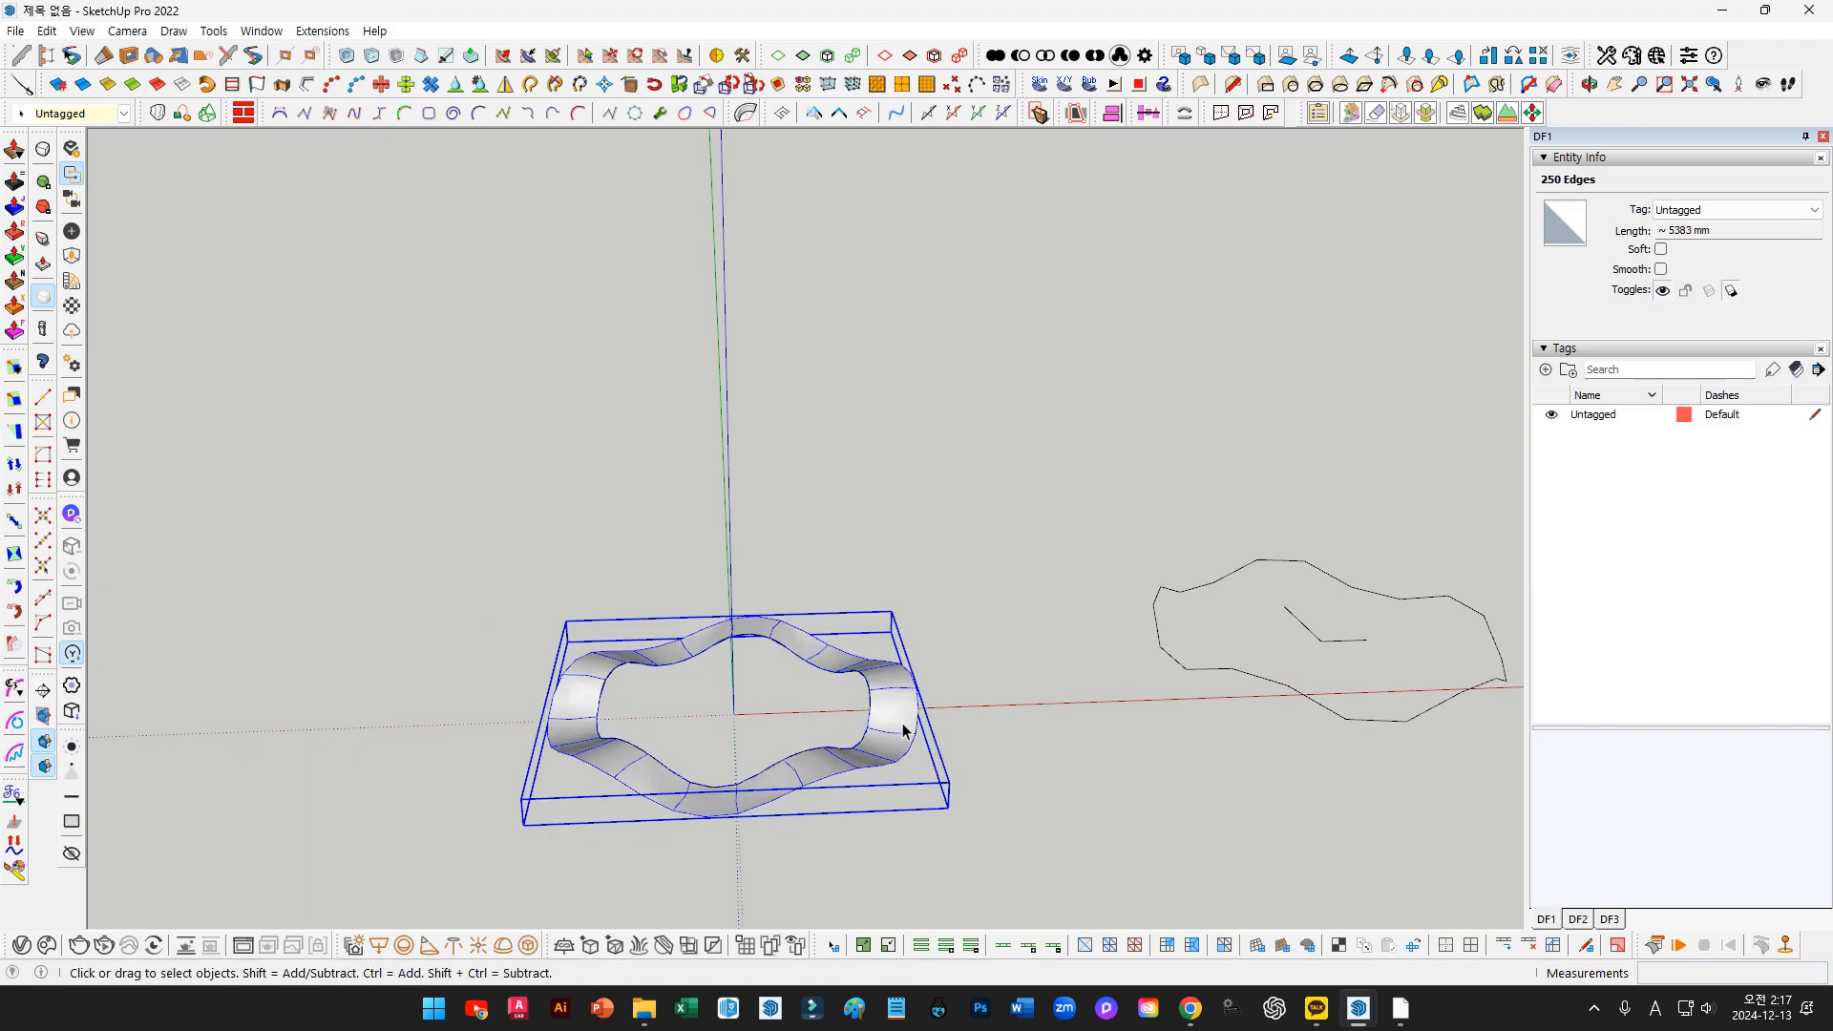
pyautogui.scroll(3, 904, 728)
pyautogui.click(846, 651)
pyautogui.scroll(2, 847, 653)
pyautogui.moveTo(847, 653); pyautogui.dragTo(873, 604, button='middle')
pyautogui.click(530, 592)
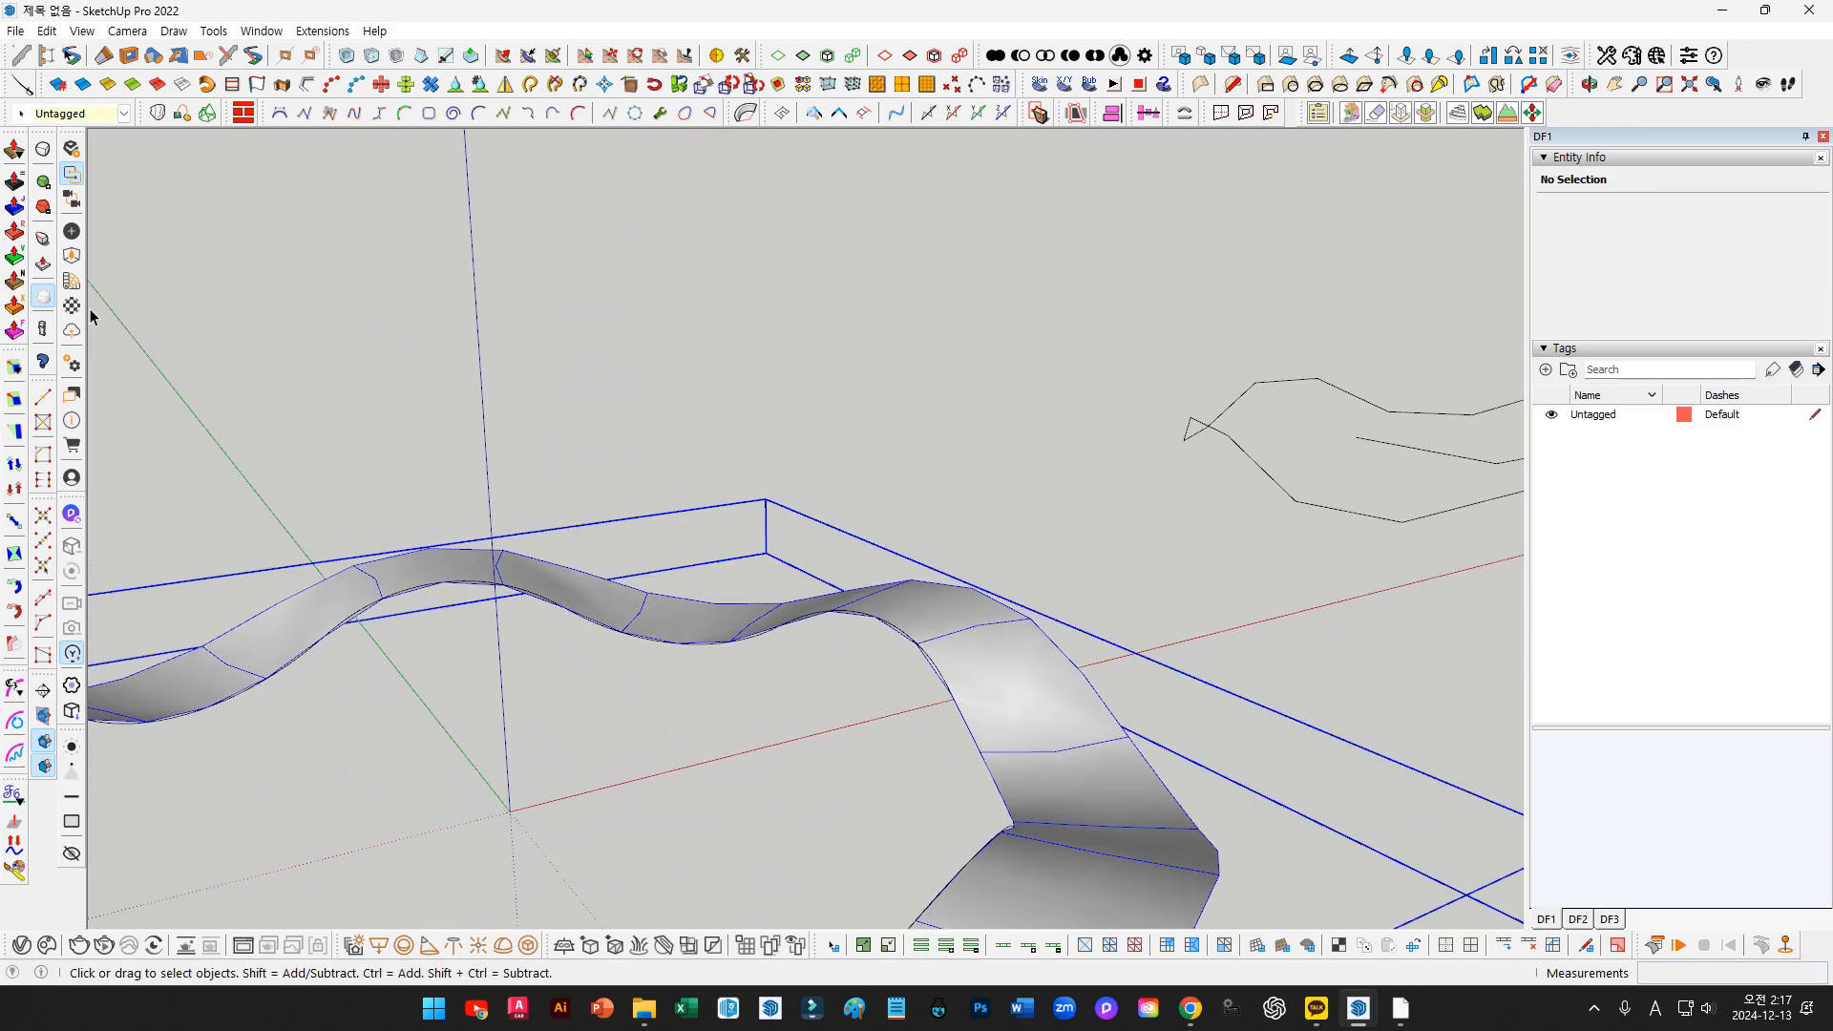
pyautogui.click(45, 184)
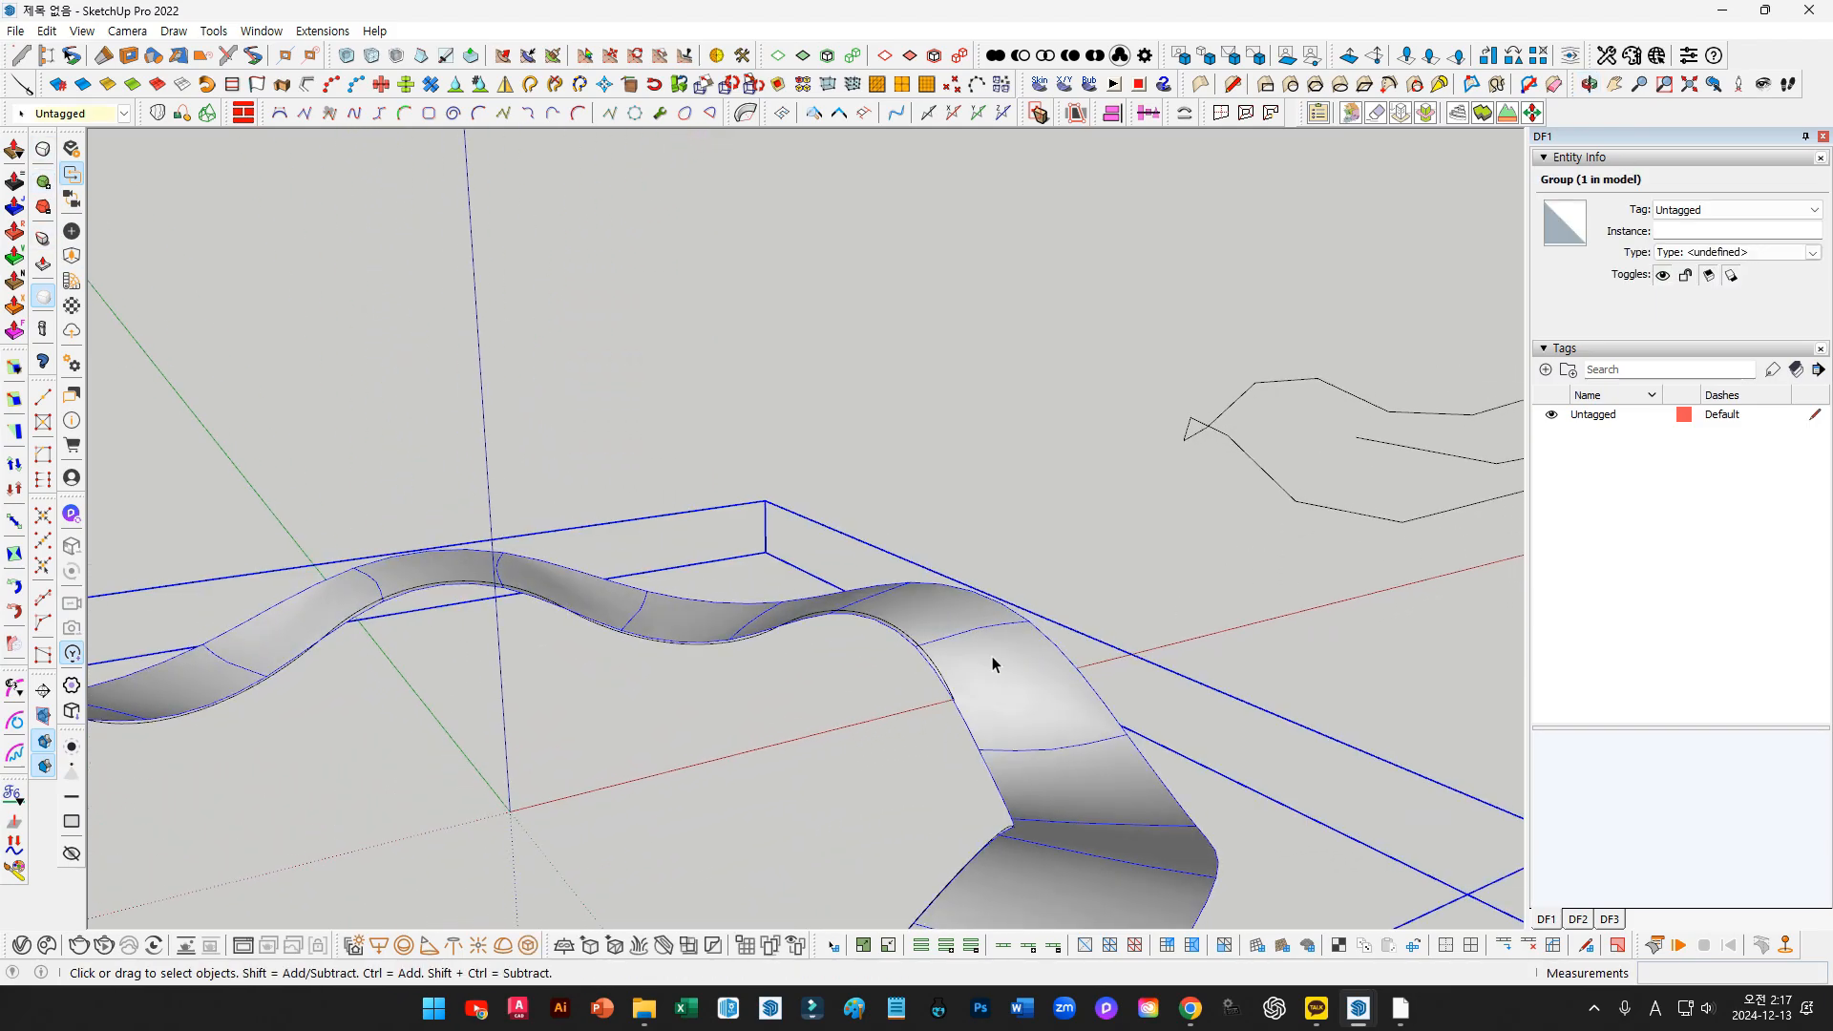
# Compare the subdivided ring's inner edge with the smooth loop, and undo the subdivision and the loop's move
pyautogui.moveTo(993, 656); pyautogui.dragTo(552, 676, button='middle')
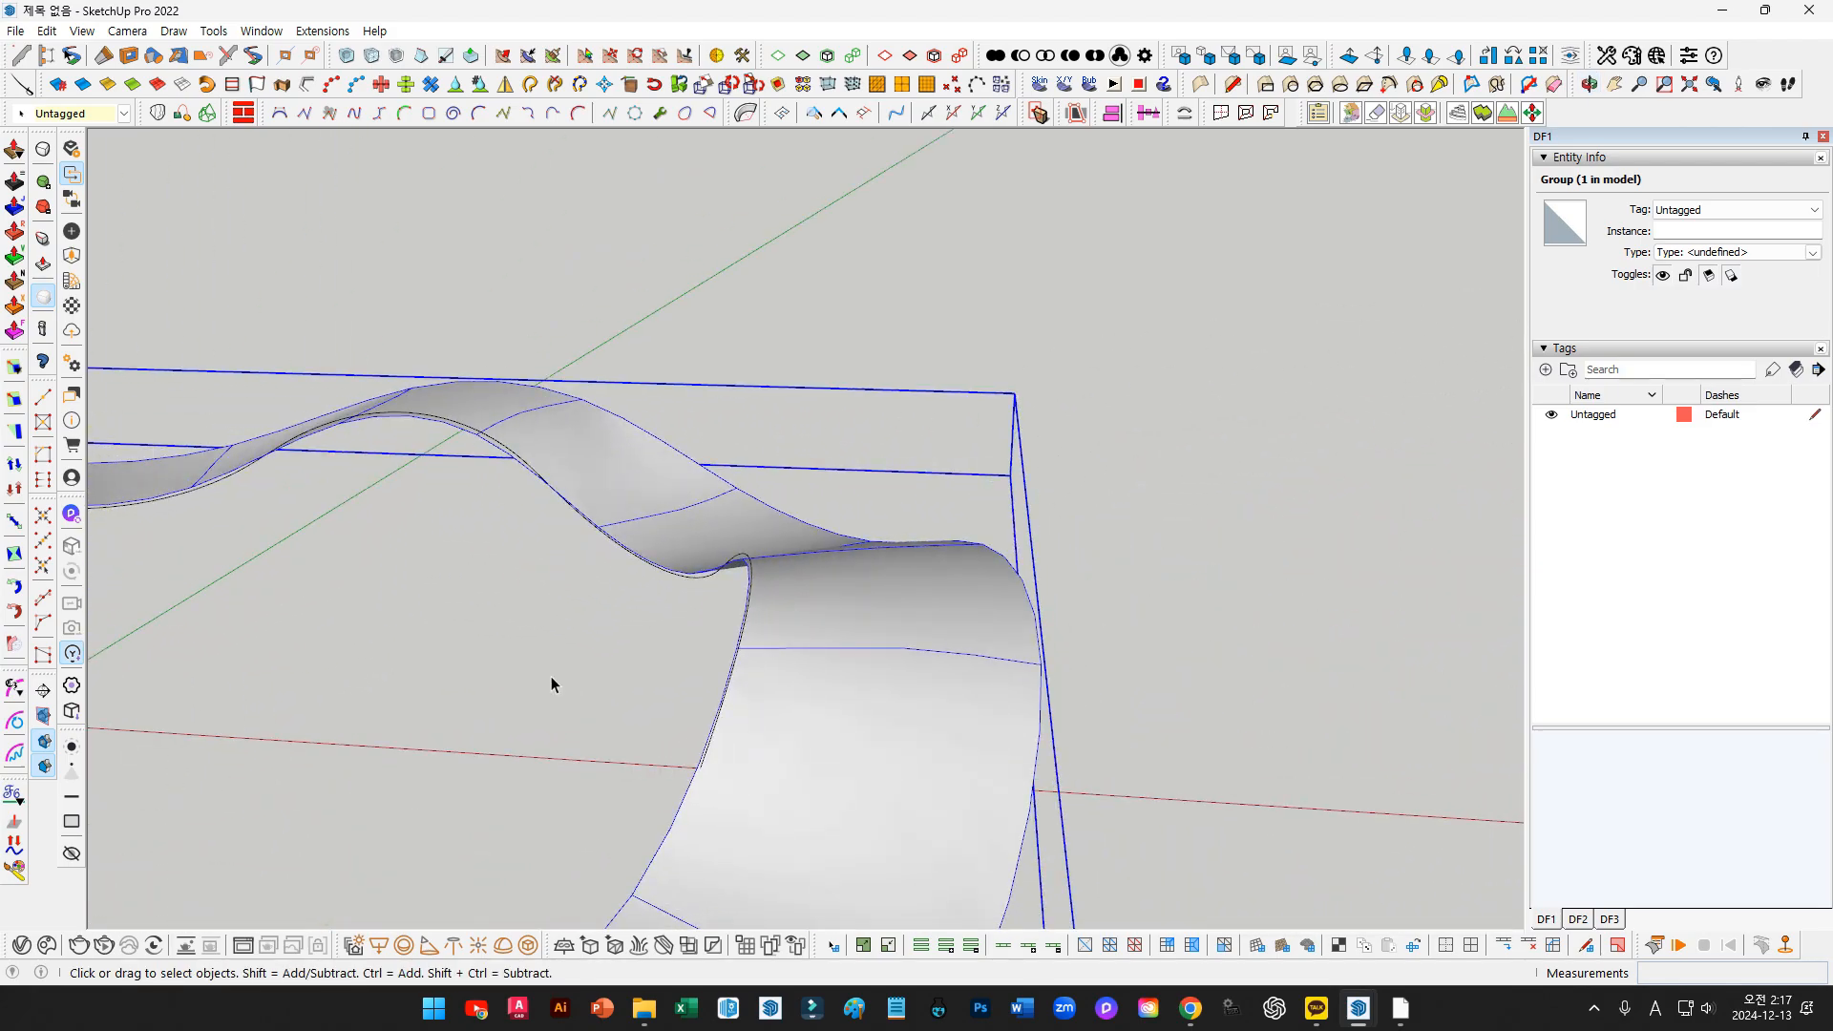
pyautogui.scroll(-3, 432, 667)
pyautogui.hotkey('ctrl', 'z')
pyautogui.hotkey('ctrl', 'z')
pyautogui.hotkey('ctrl', 'z')
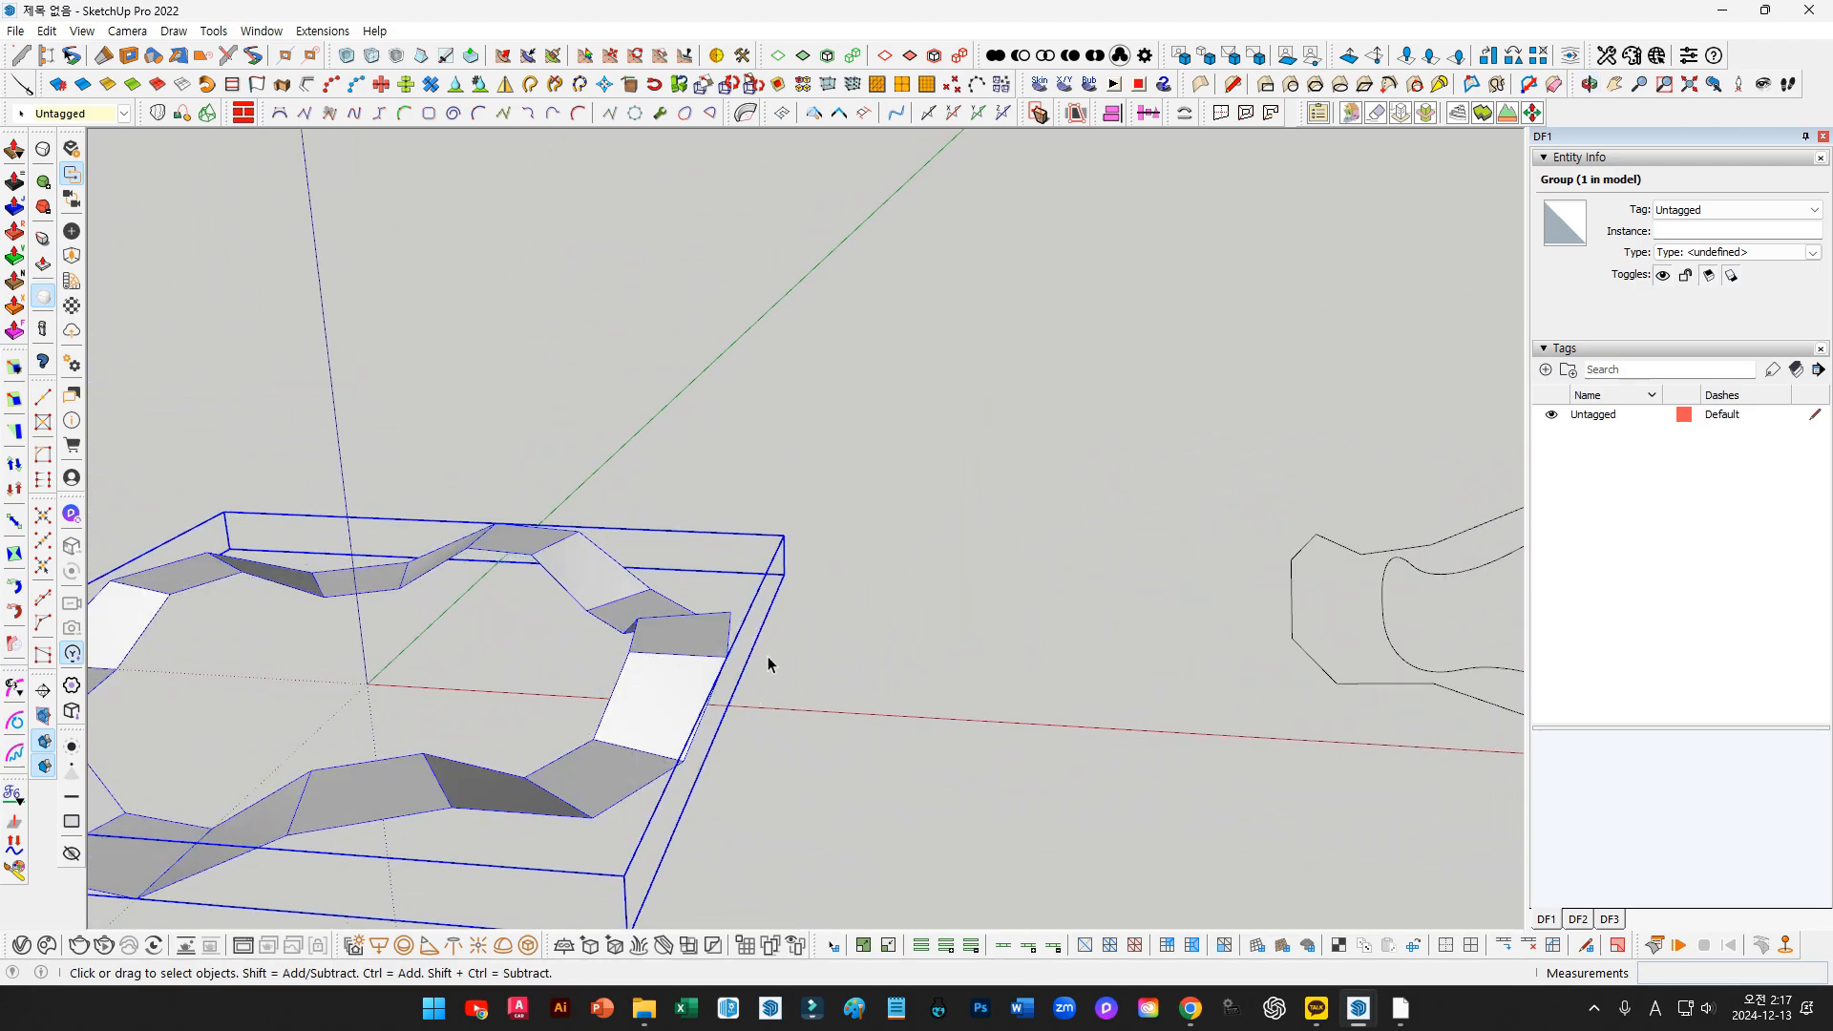
# Scale the smooth inner loop along the blue axis about its centre to a factor of about 0.71
pyautogui.click(827, 622)
pyautogui.keyDown('shift'); pyautogui.moveTo(827, 623); pyautogui.dragTo(325, 661, button='middle'); pyautogui.keyUp('shift')
pyautogui.scroll(-2, 761, 681)
pyautogui.moveTo(761, 681); pyautogui.dragTo(974, 647, button='middle')
pyautogui.click(1137, 624)
pyautogui.press('s')
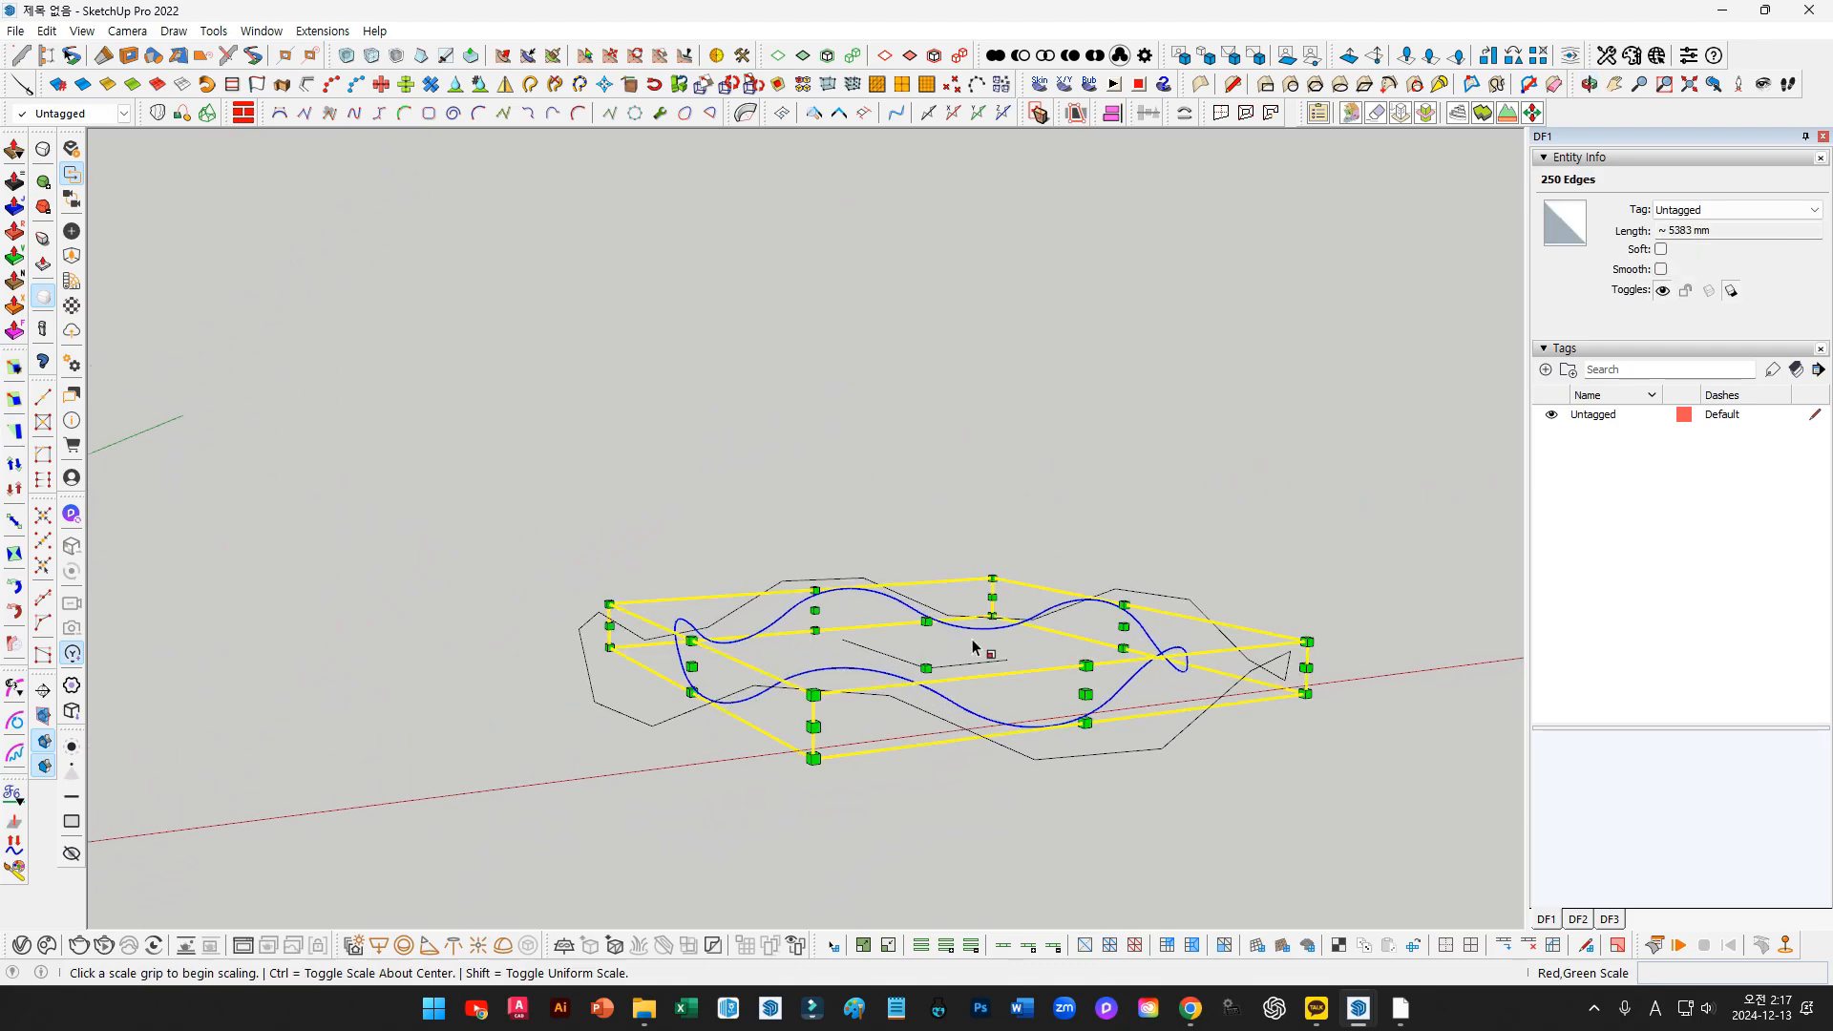
pyautogui.keyDown('ctrl'); pyautogui.click(925, 623); pyautogui.keyUp('ctrl')
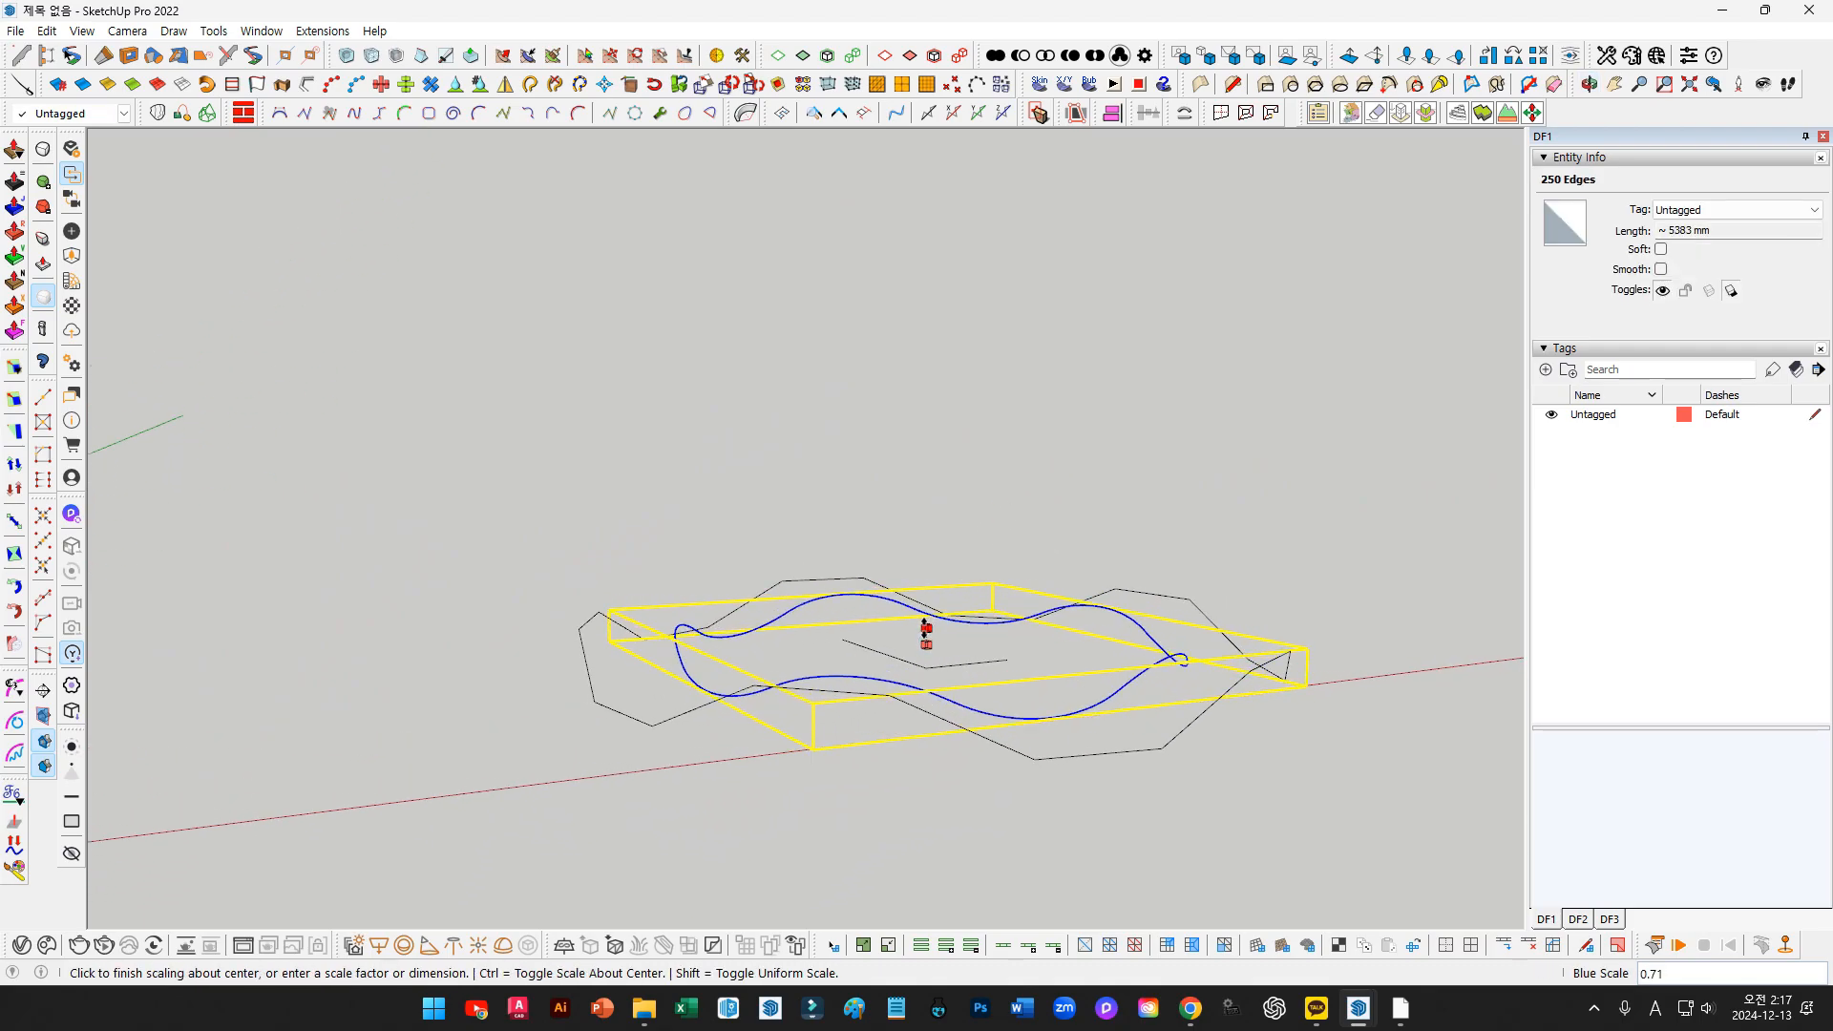
pyautogui.press('space')
pyautogui.click(1052, 529)
# Round one wave of the outer outline with tangent 2 Point Arc fillets at both crest corners and the adjacent valley corners
pyautogui.moveTo(1052, 531); pyautogui.dragTo(1328, 811, button='middle')
pyautogui.moveTo(865, 414); pyautogui.dragTo(750, 585, button='middle')
pyautogui.press('a')
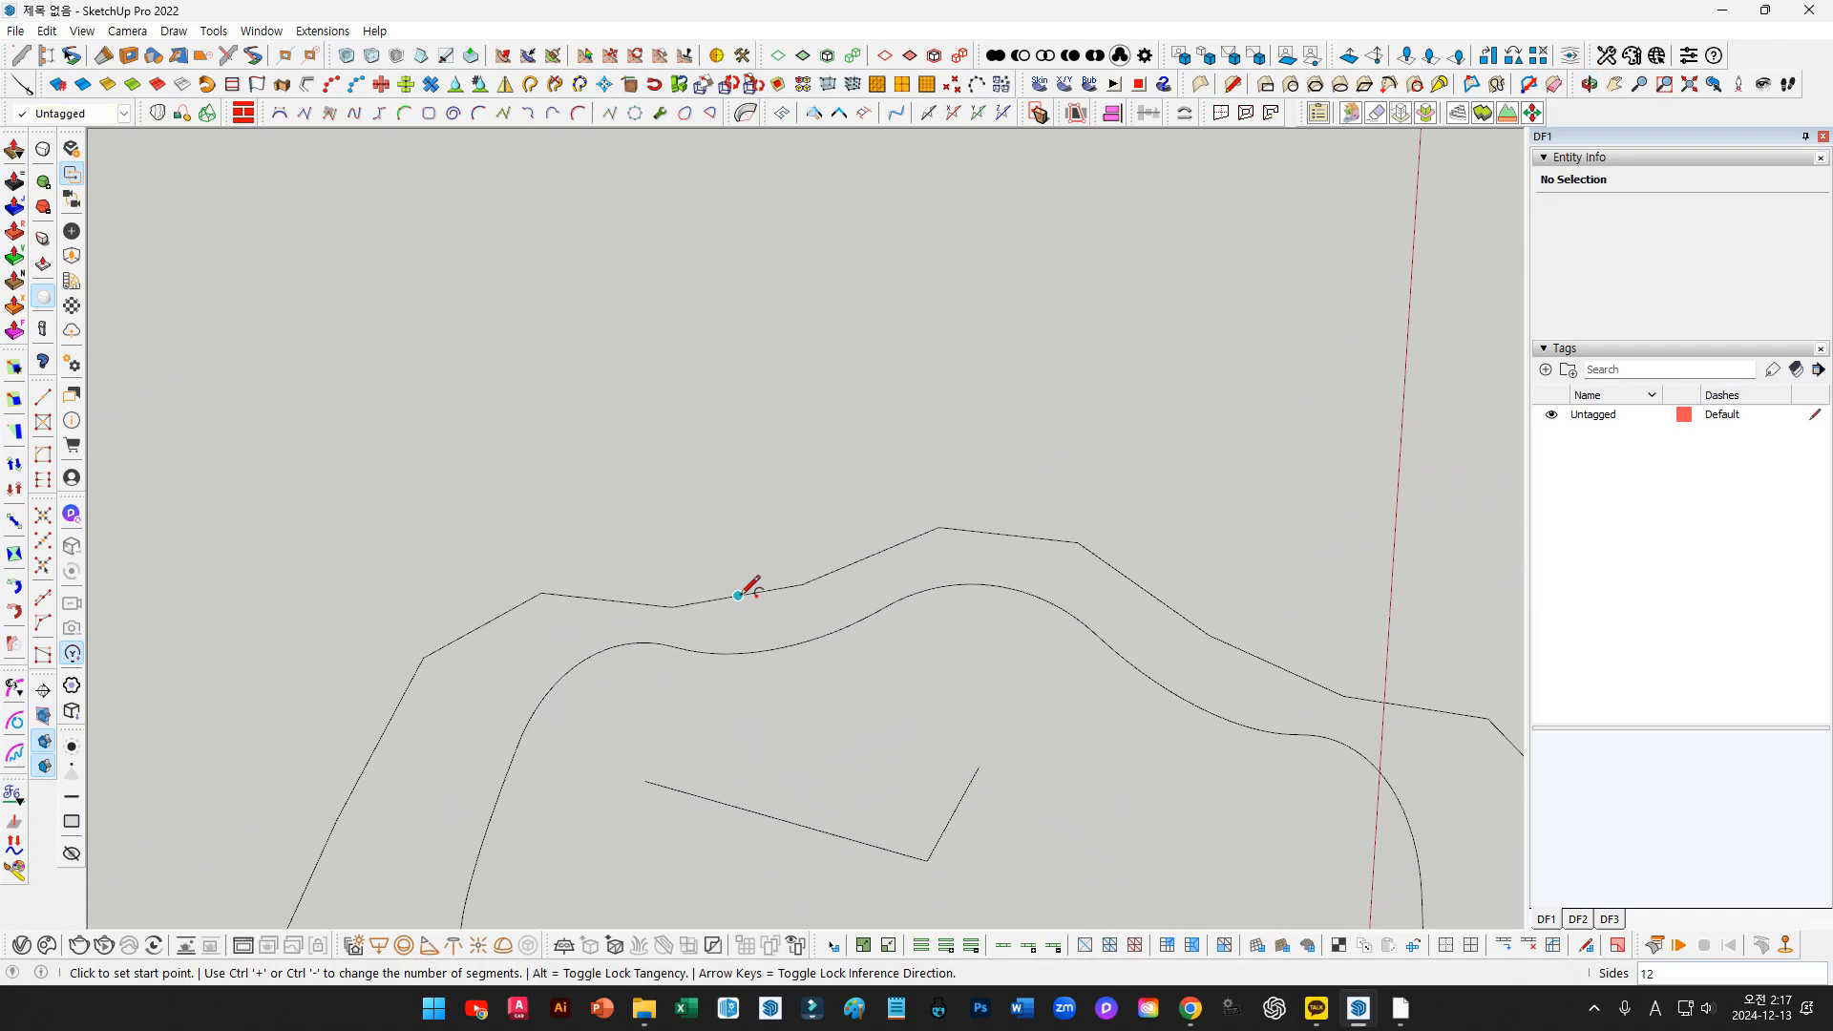
pyautogui.click(738, 595)
pyautogui.press('Escape')
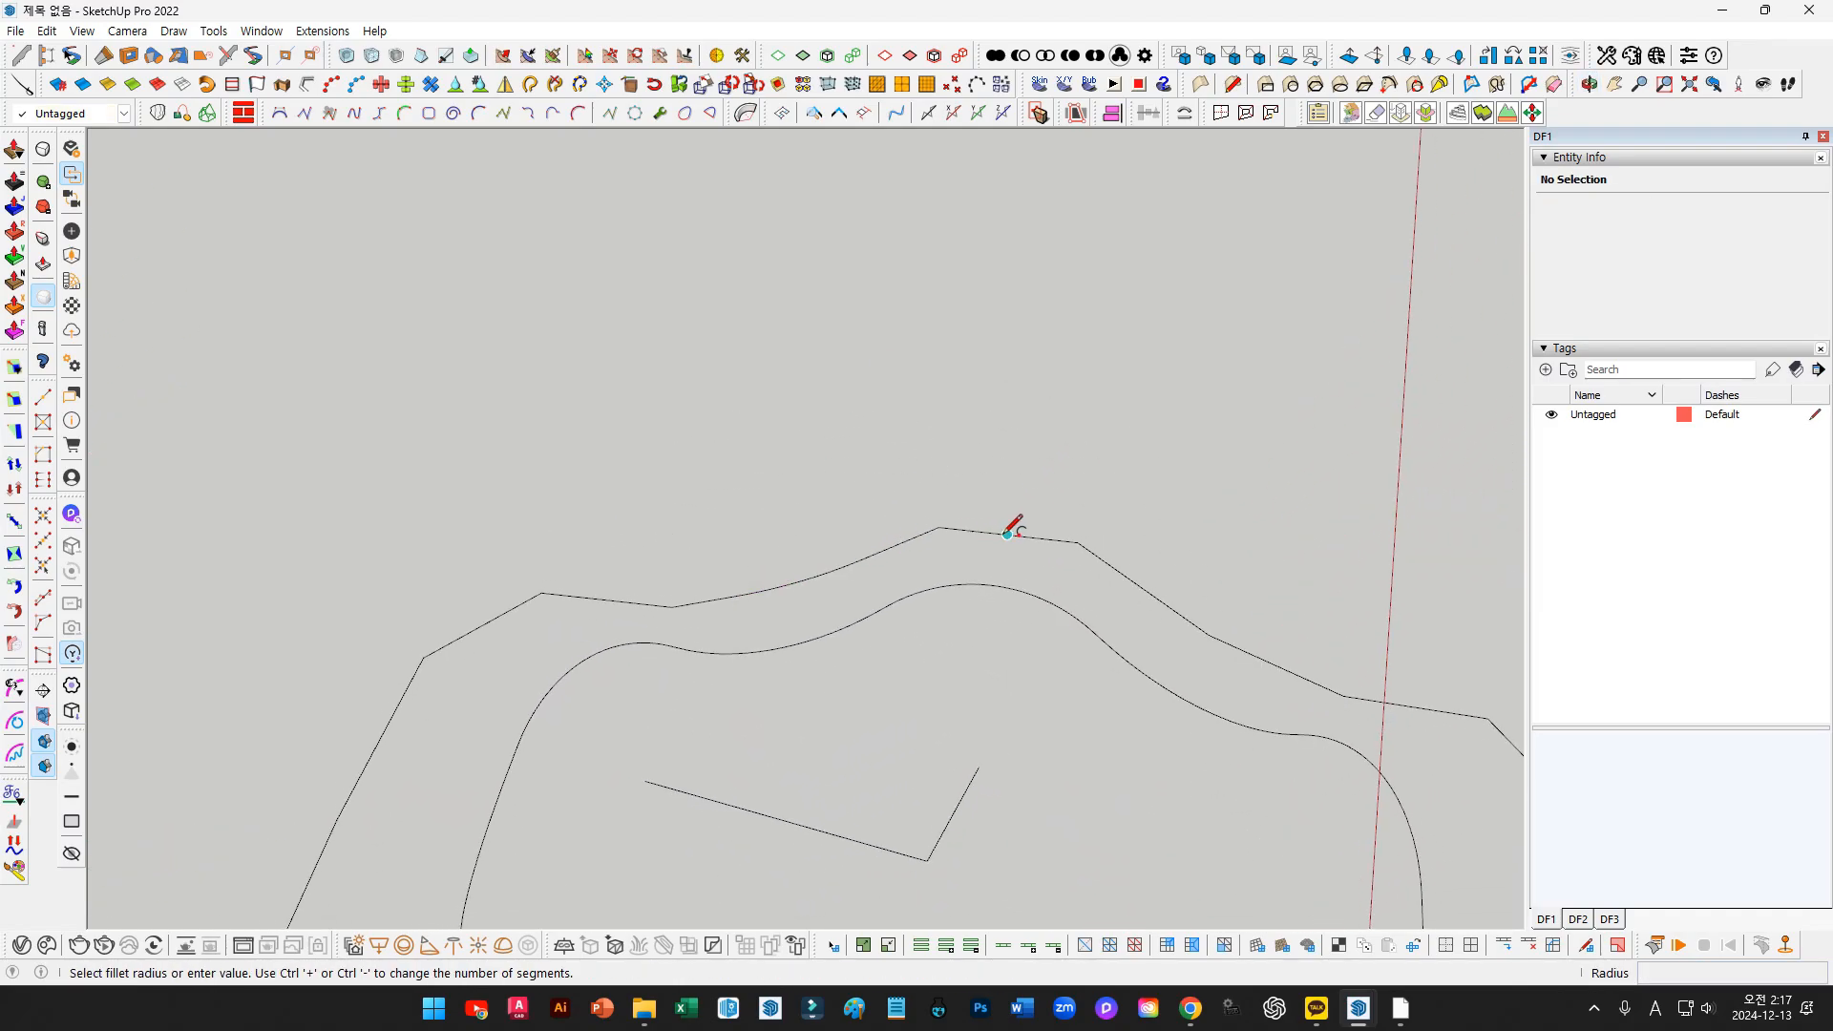
pyautogui.moveTo(879, 540); pyautogui.dragTo(1098, 487, button='middle')
pyautogui.click(958, 546)
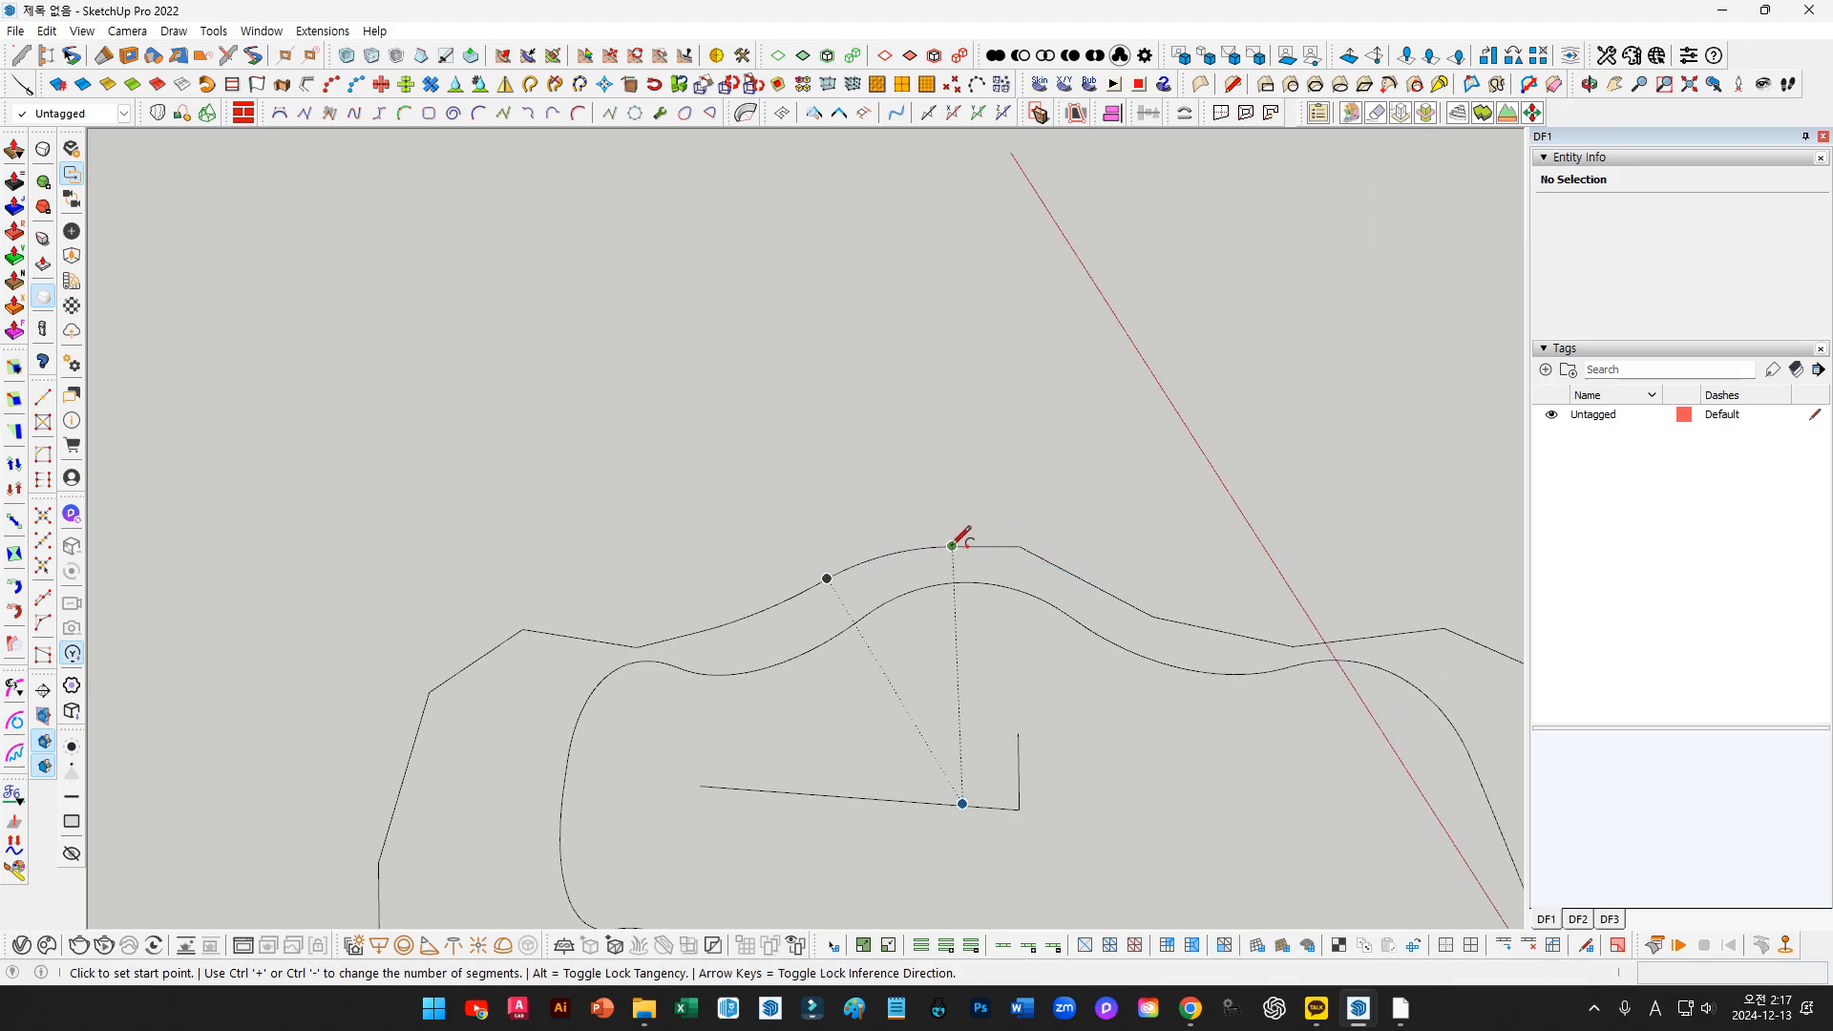
pyautogui.press('Escape')
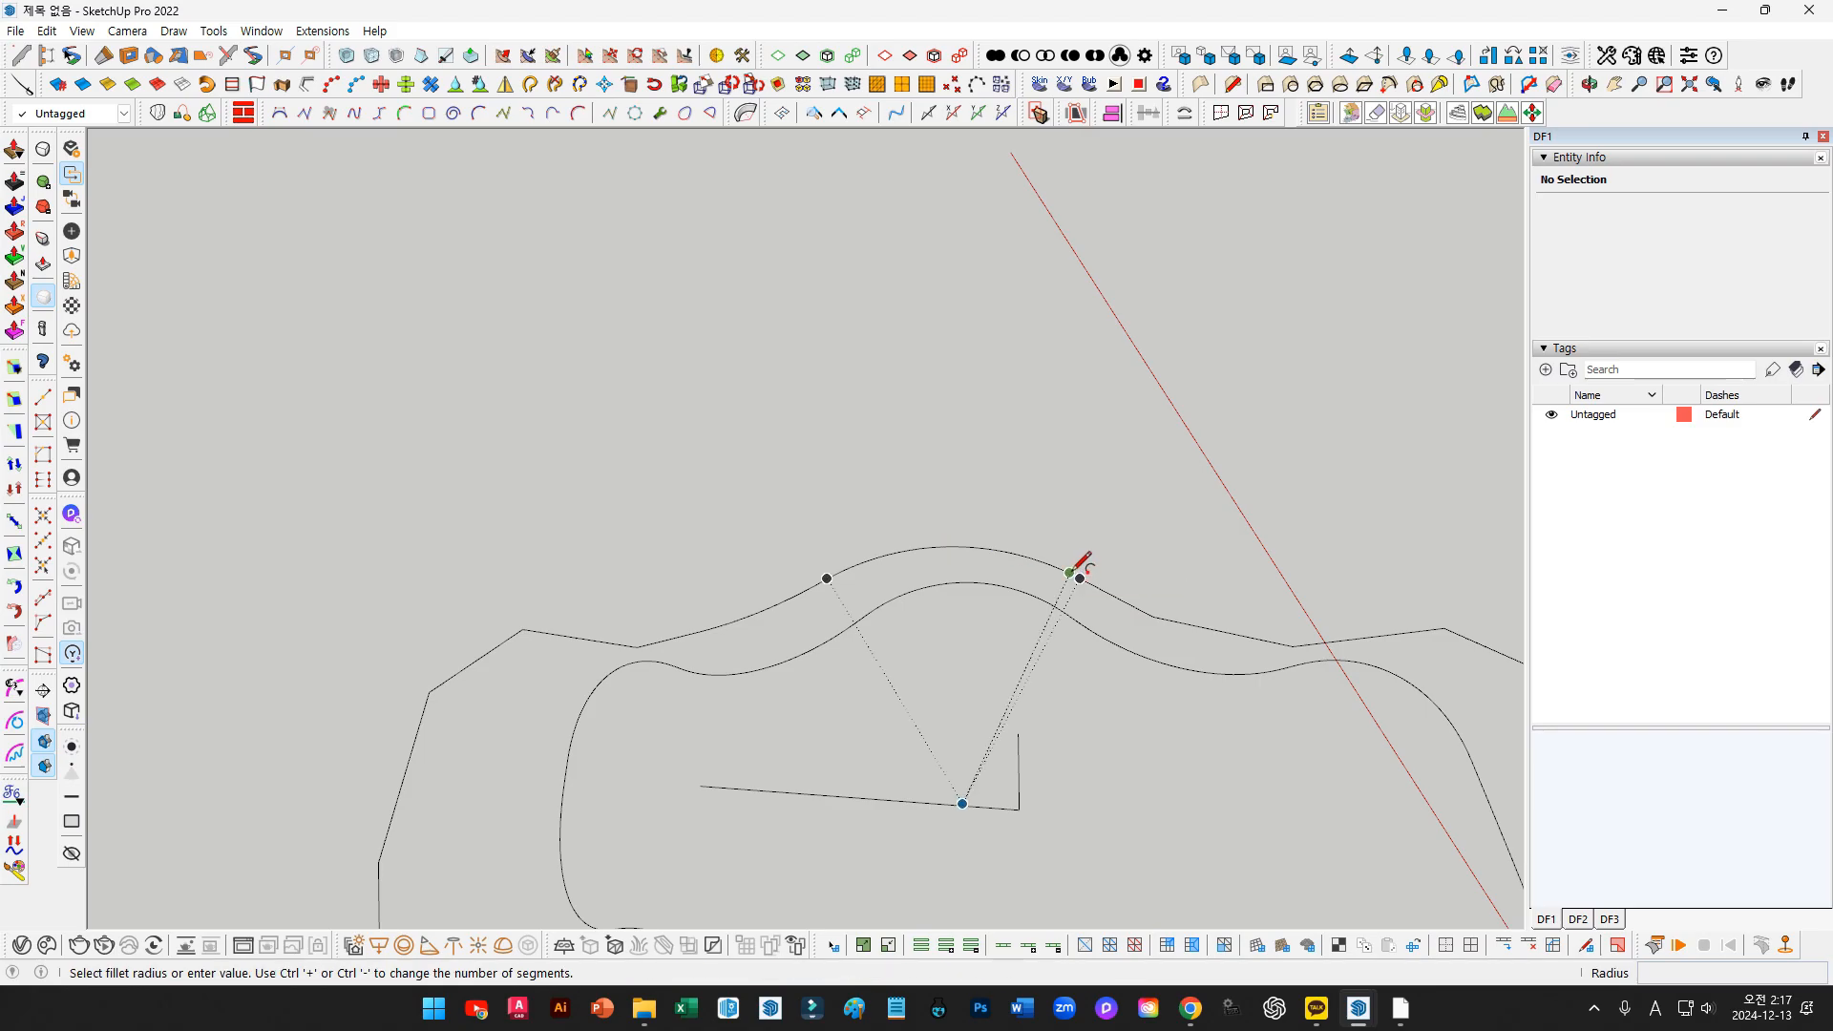
pyautogui.click(1220, 630)
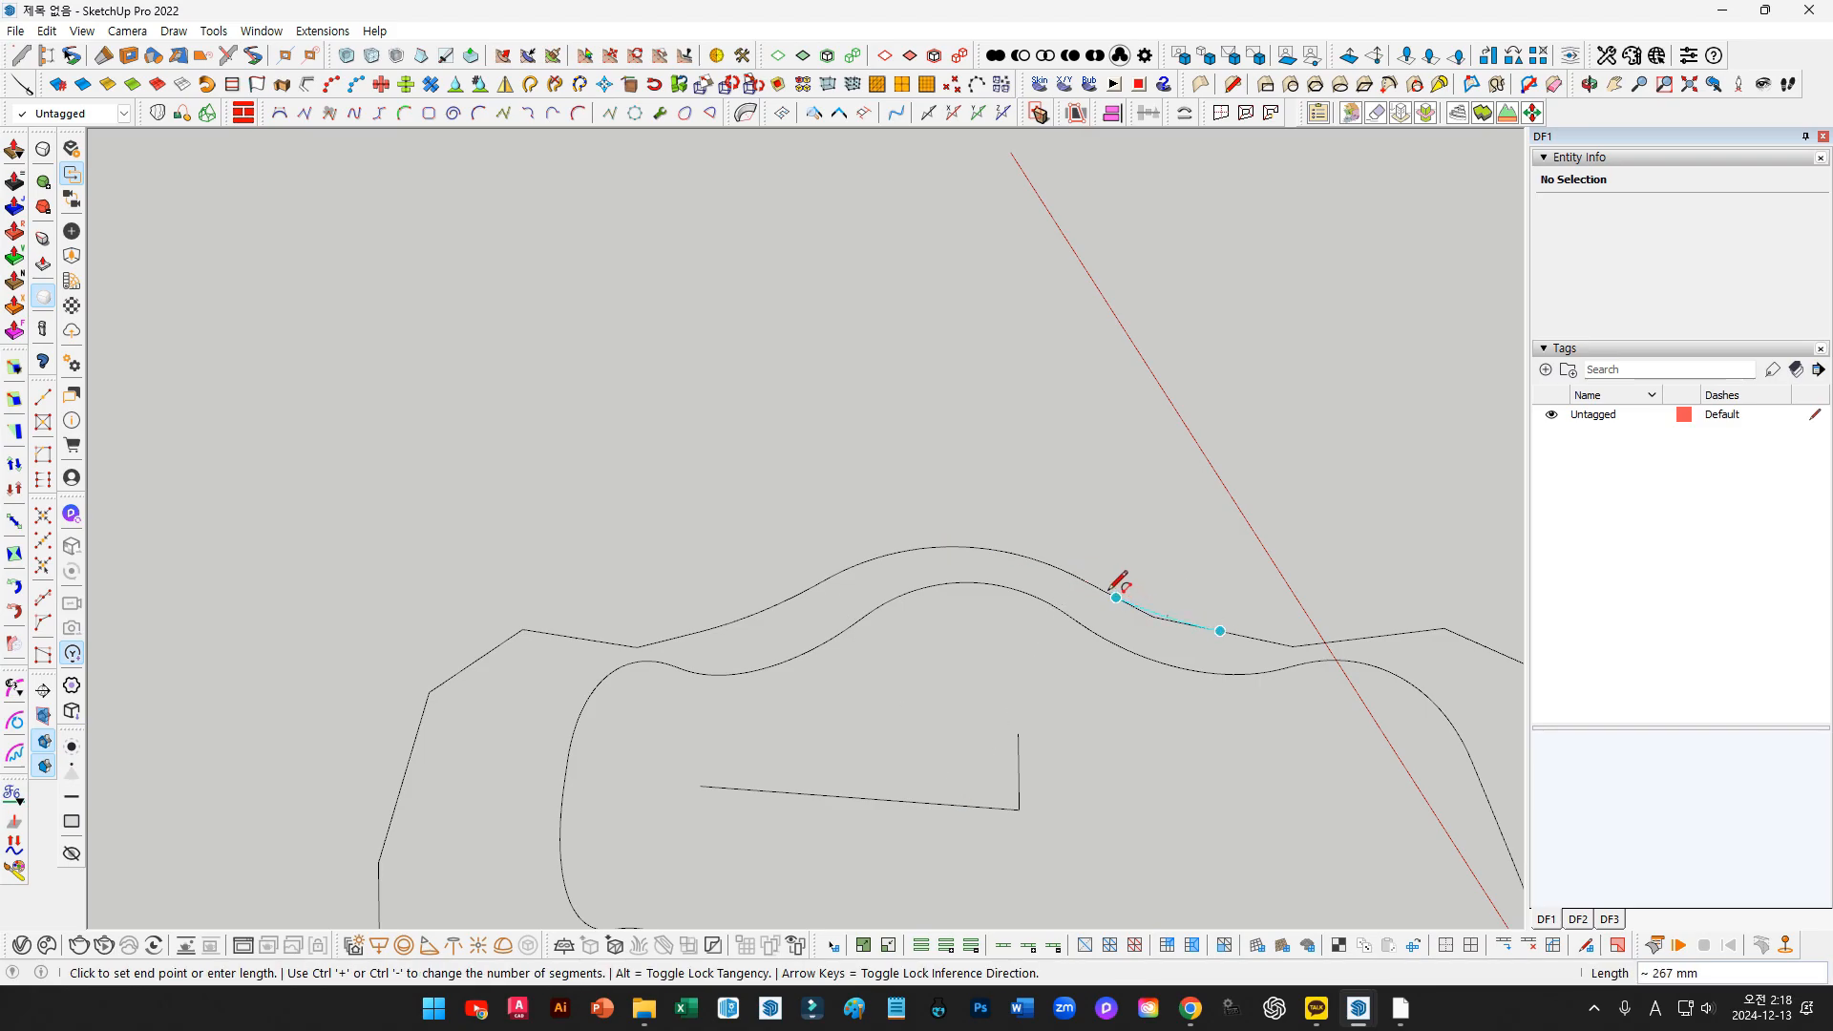
pyautogui.click(1089, 581)
pyautogui.click(1149, 613)
# Select only the rounded arcs of the outer wave, leaving out the inner loop, and group them
pyautogui.press('space')
pyautogui.moveTo(1154, 620); pyautogui.dragTo(981, 526)
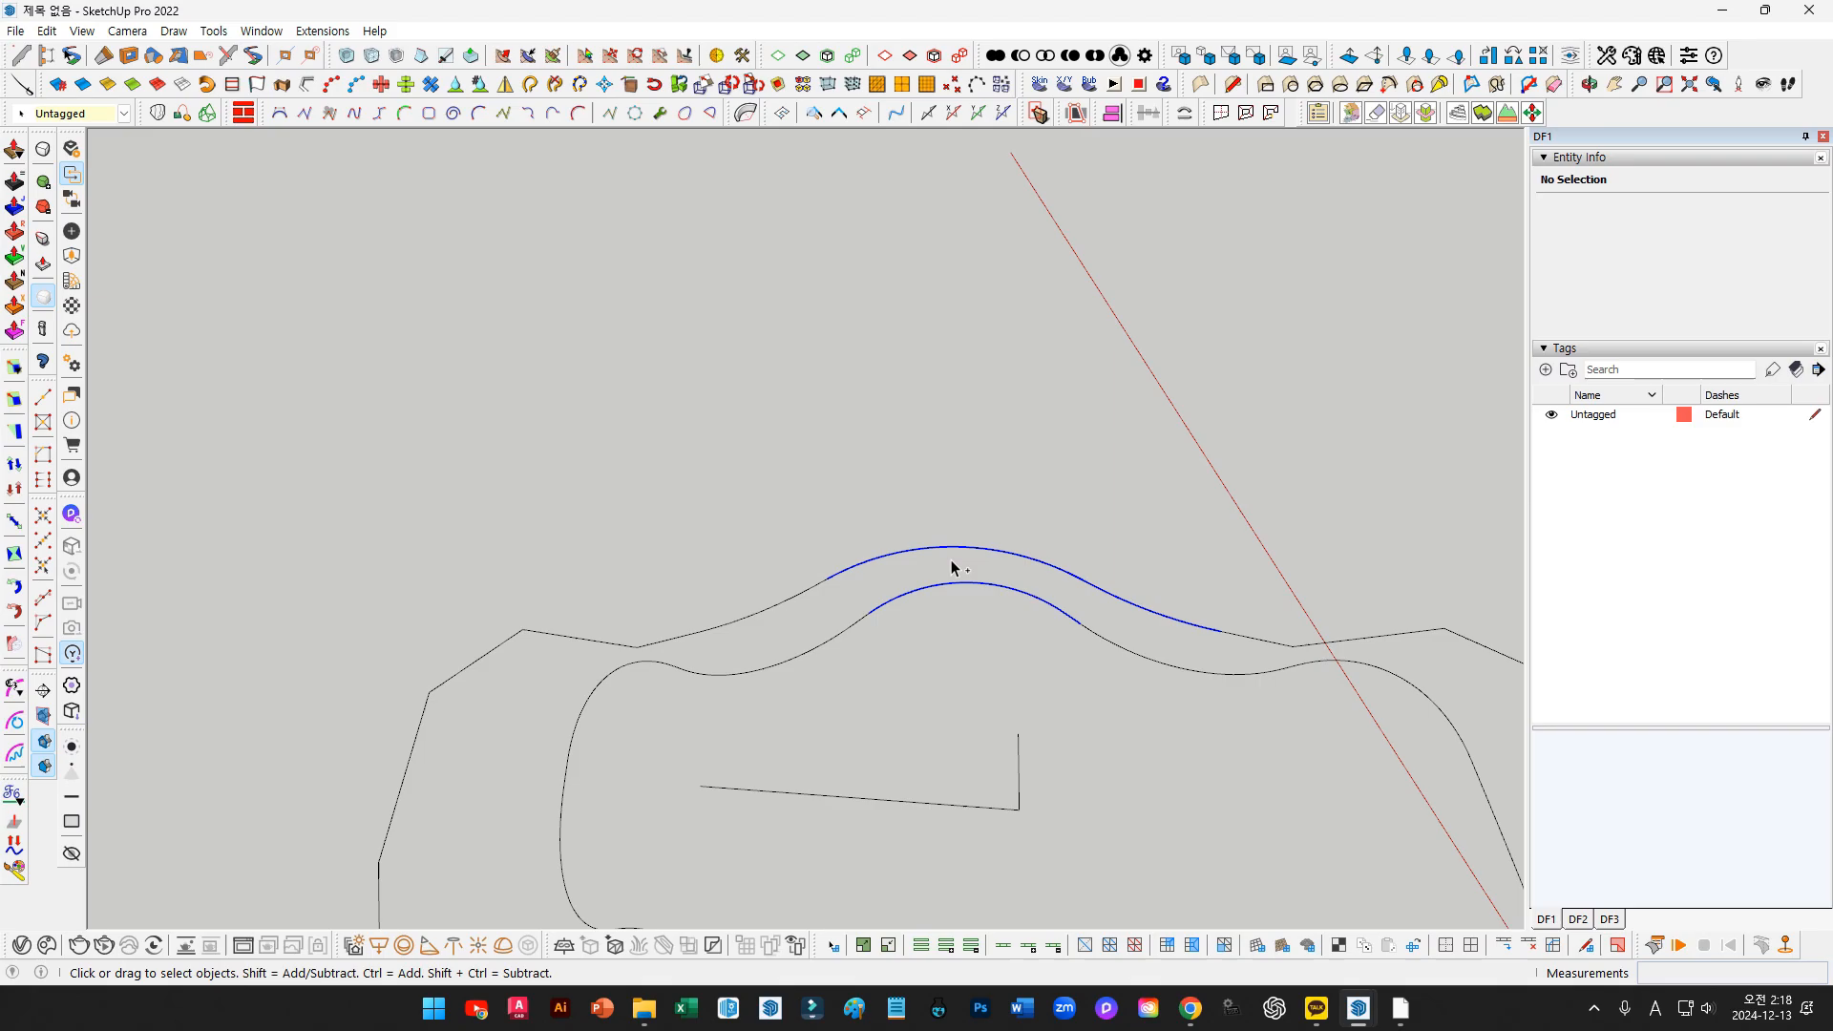
pyautogui.moveTo(942, 592); pyautogui.dragTo(1052, 635, button='middle')
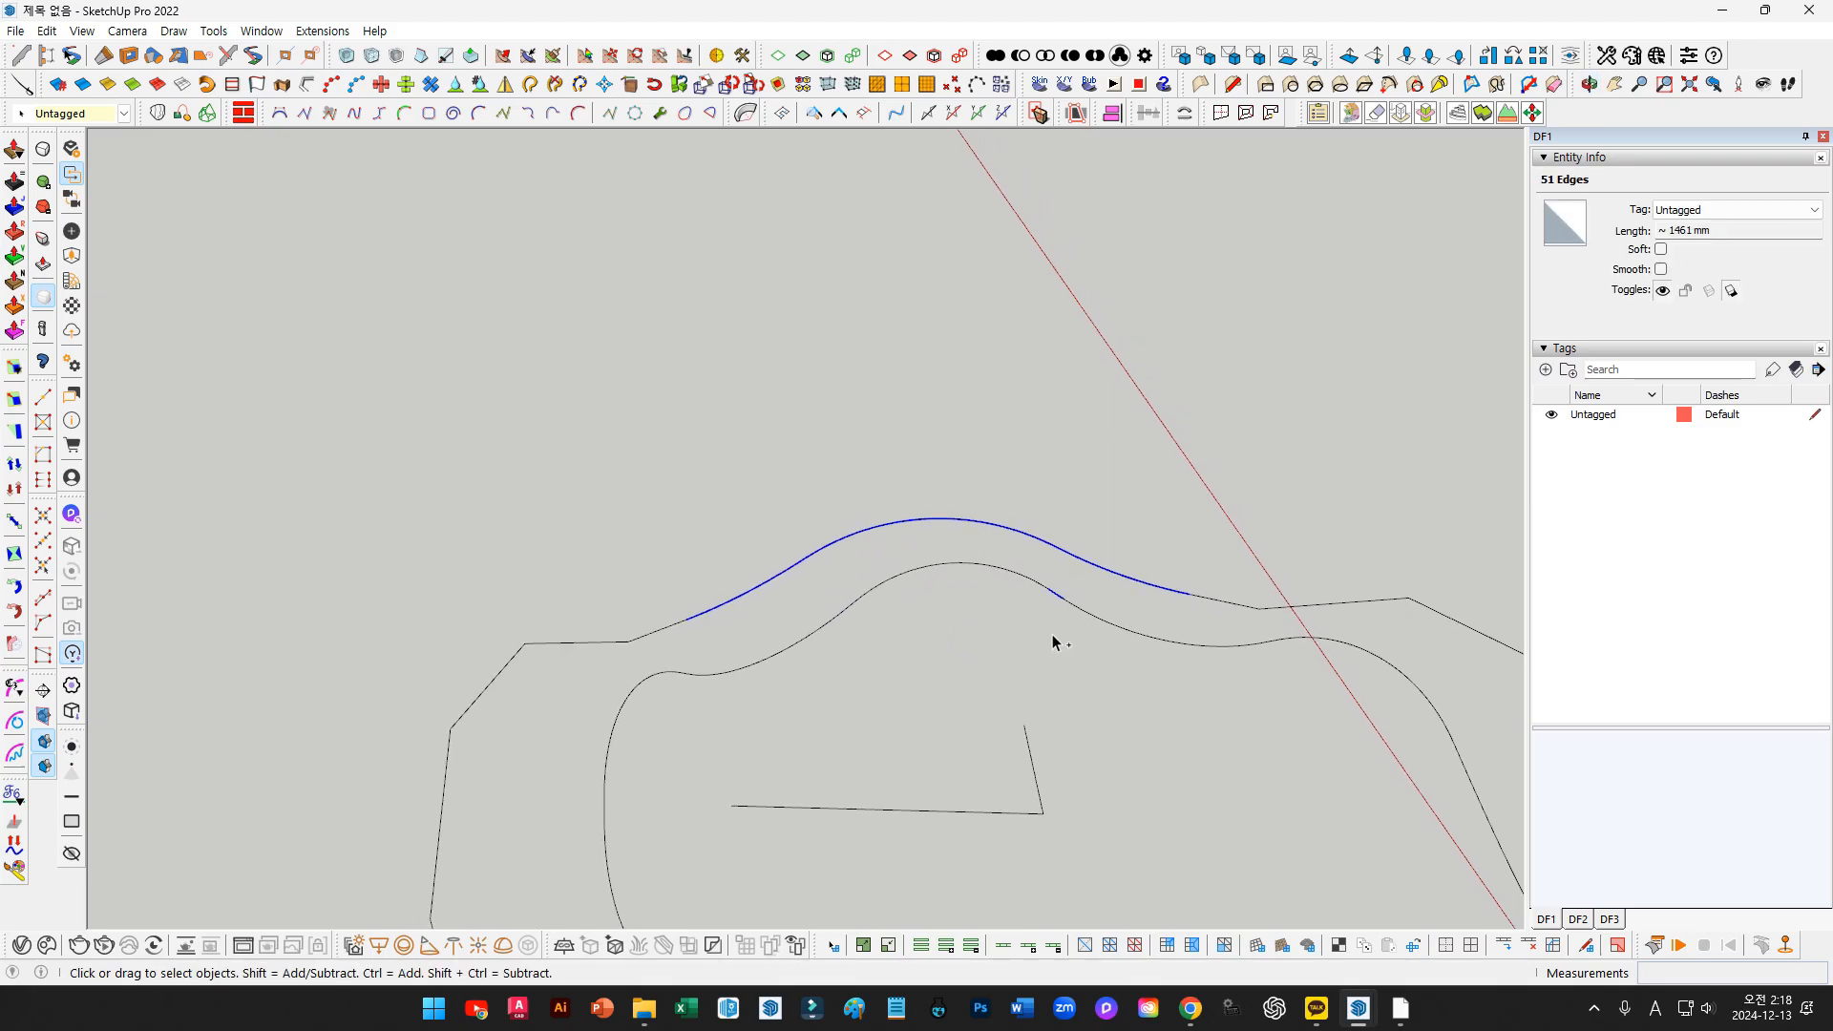
pyautogui.press('g')
# Delete the remaining faceted edges of the outer outline, keeping only the grouped outer wave
pyautogui.moveTo(943, 592); pyautogui.dragTo(1227, 563, button='middle')
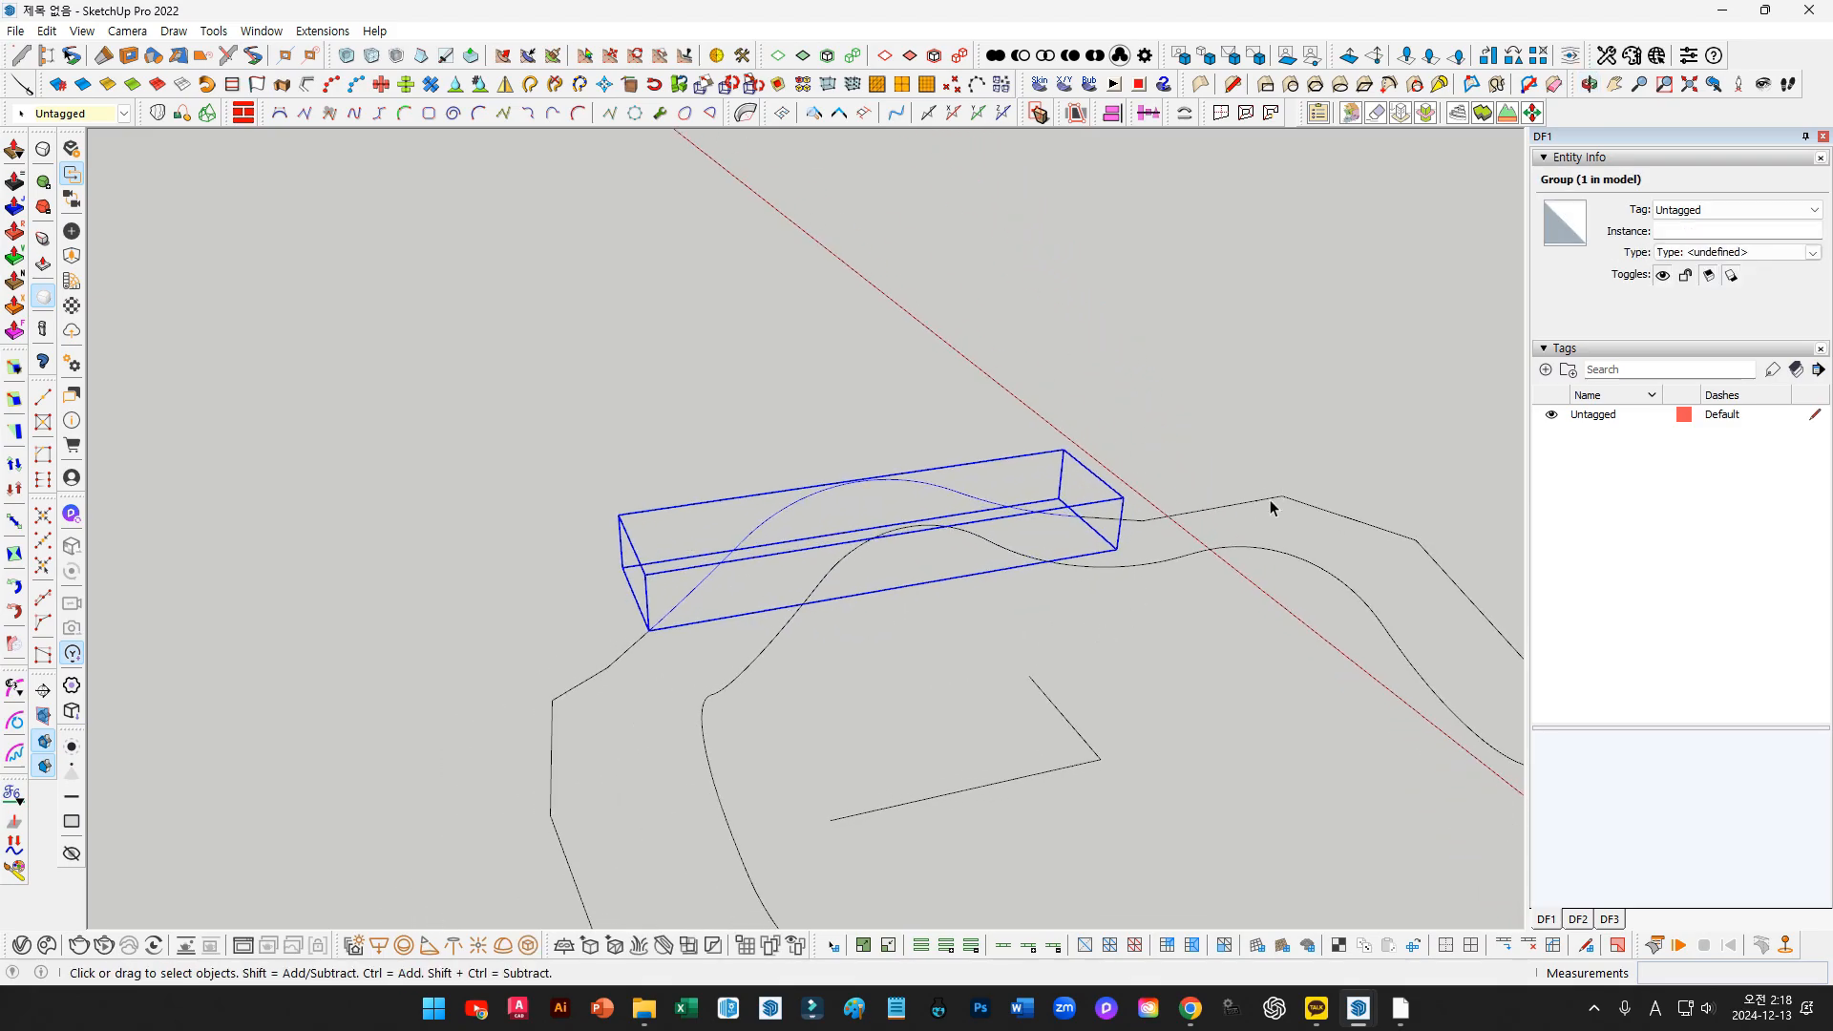
pyautogui.tripleClick(1270, 500)
pyautogui.scroll(-3, 733, 535)
pyautogui.moveTo(829, 680); pyautogui.dragTo(757, 502, button='middle')
pyautogui.press('Delete')
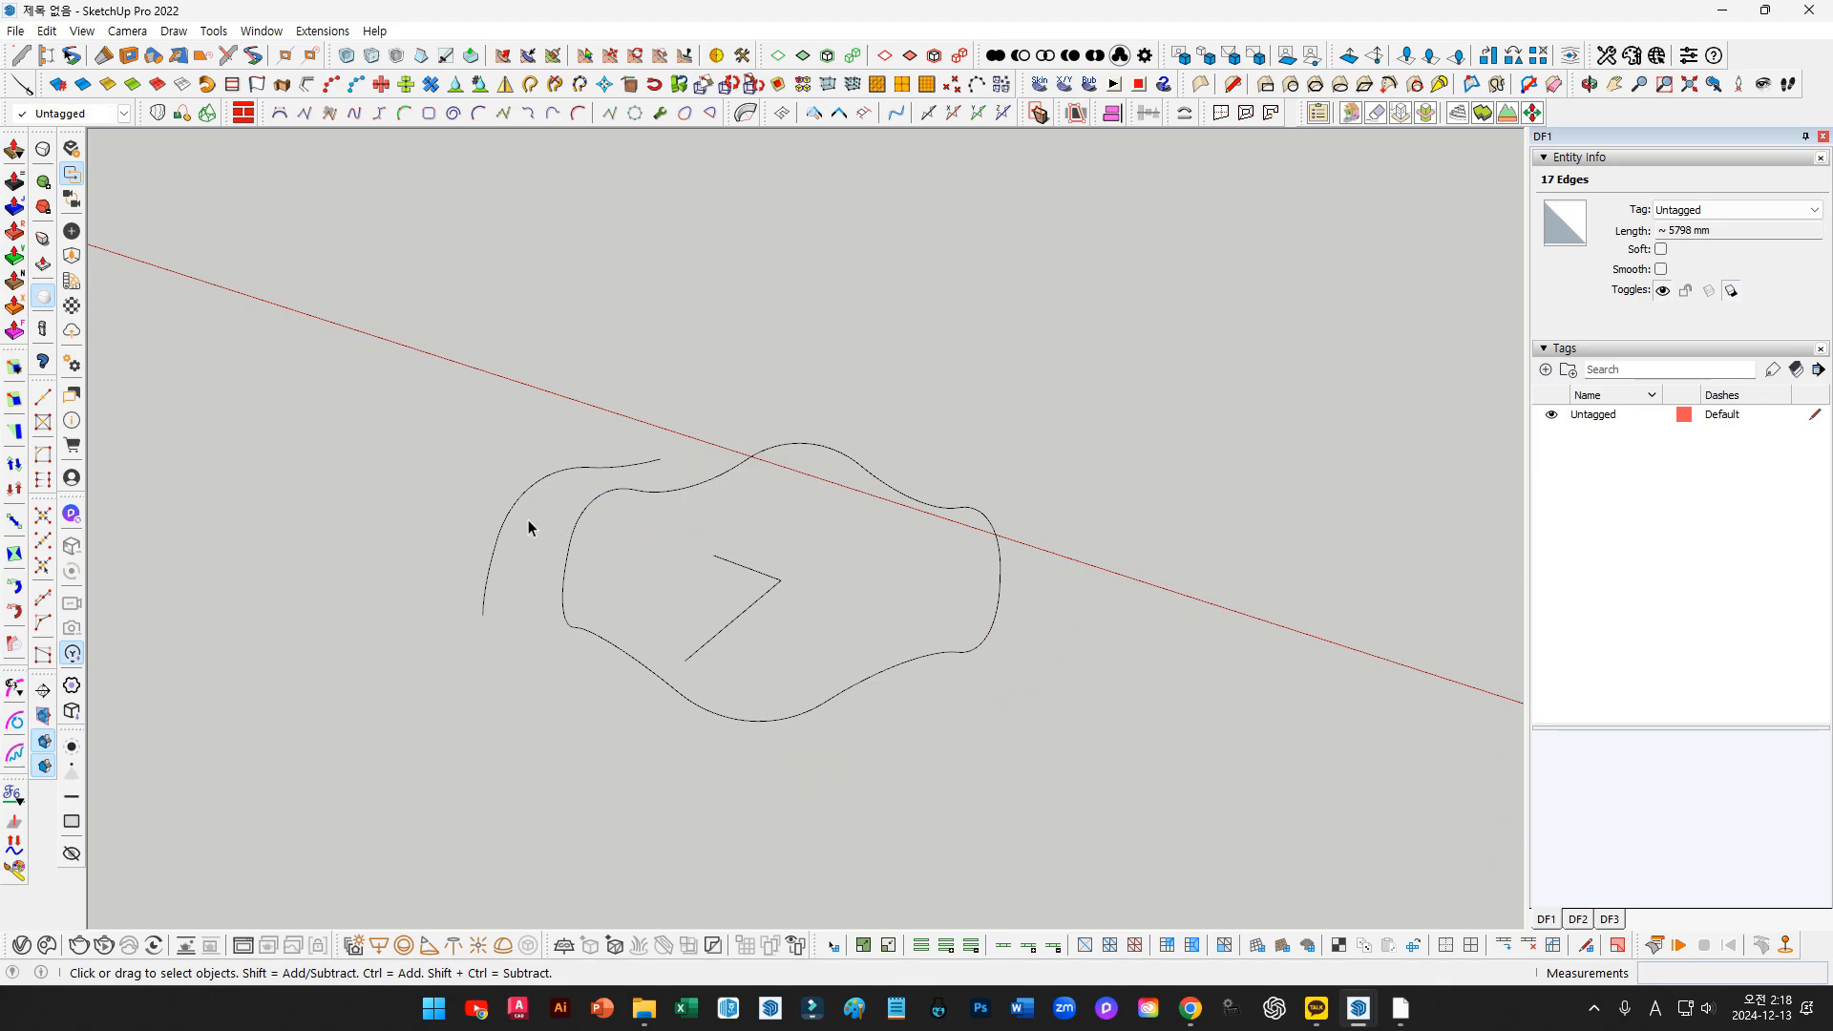
# Rotate-copy the grouped outer wave a full turn around the centre-line intersection and divide the array with /5
pyautogui.click(529, 519)
pyautogui.press('q')
pyautogui.click(781, 580)
pyautogui.click(676, 541)
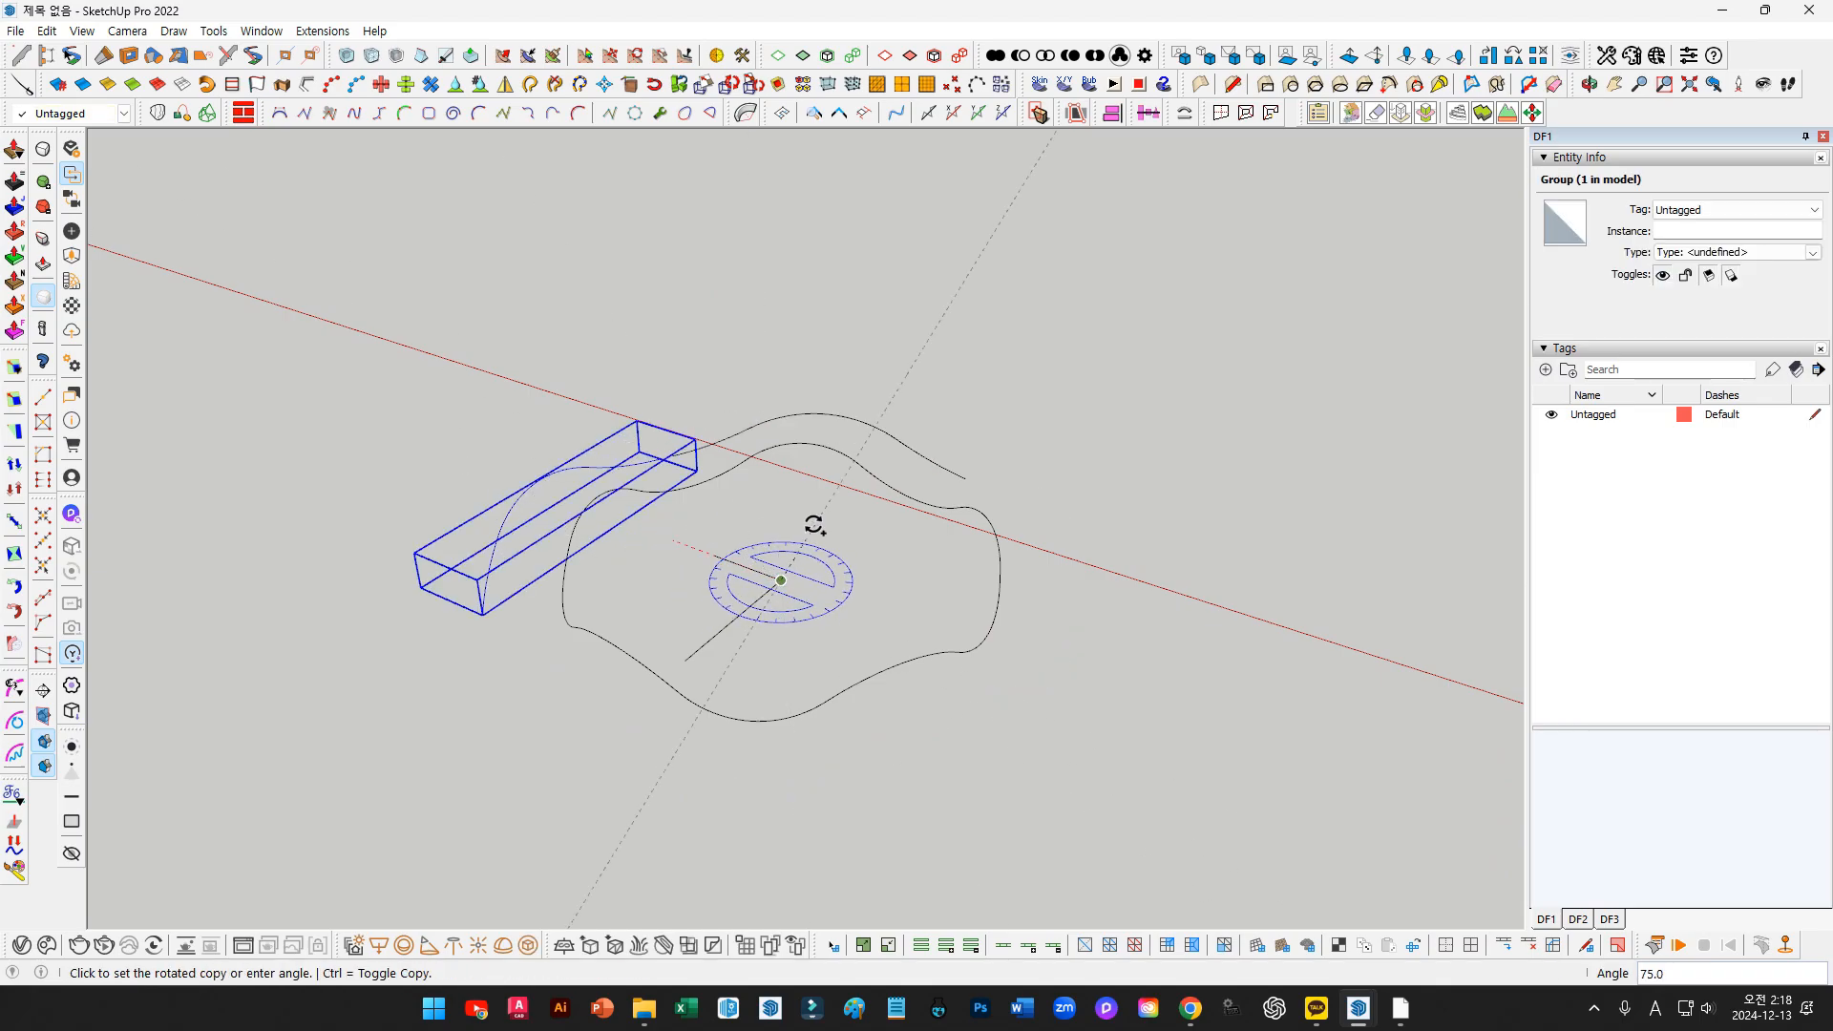
pyautogui.click(813, 525)
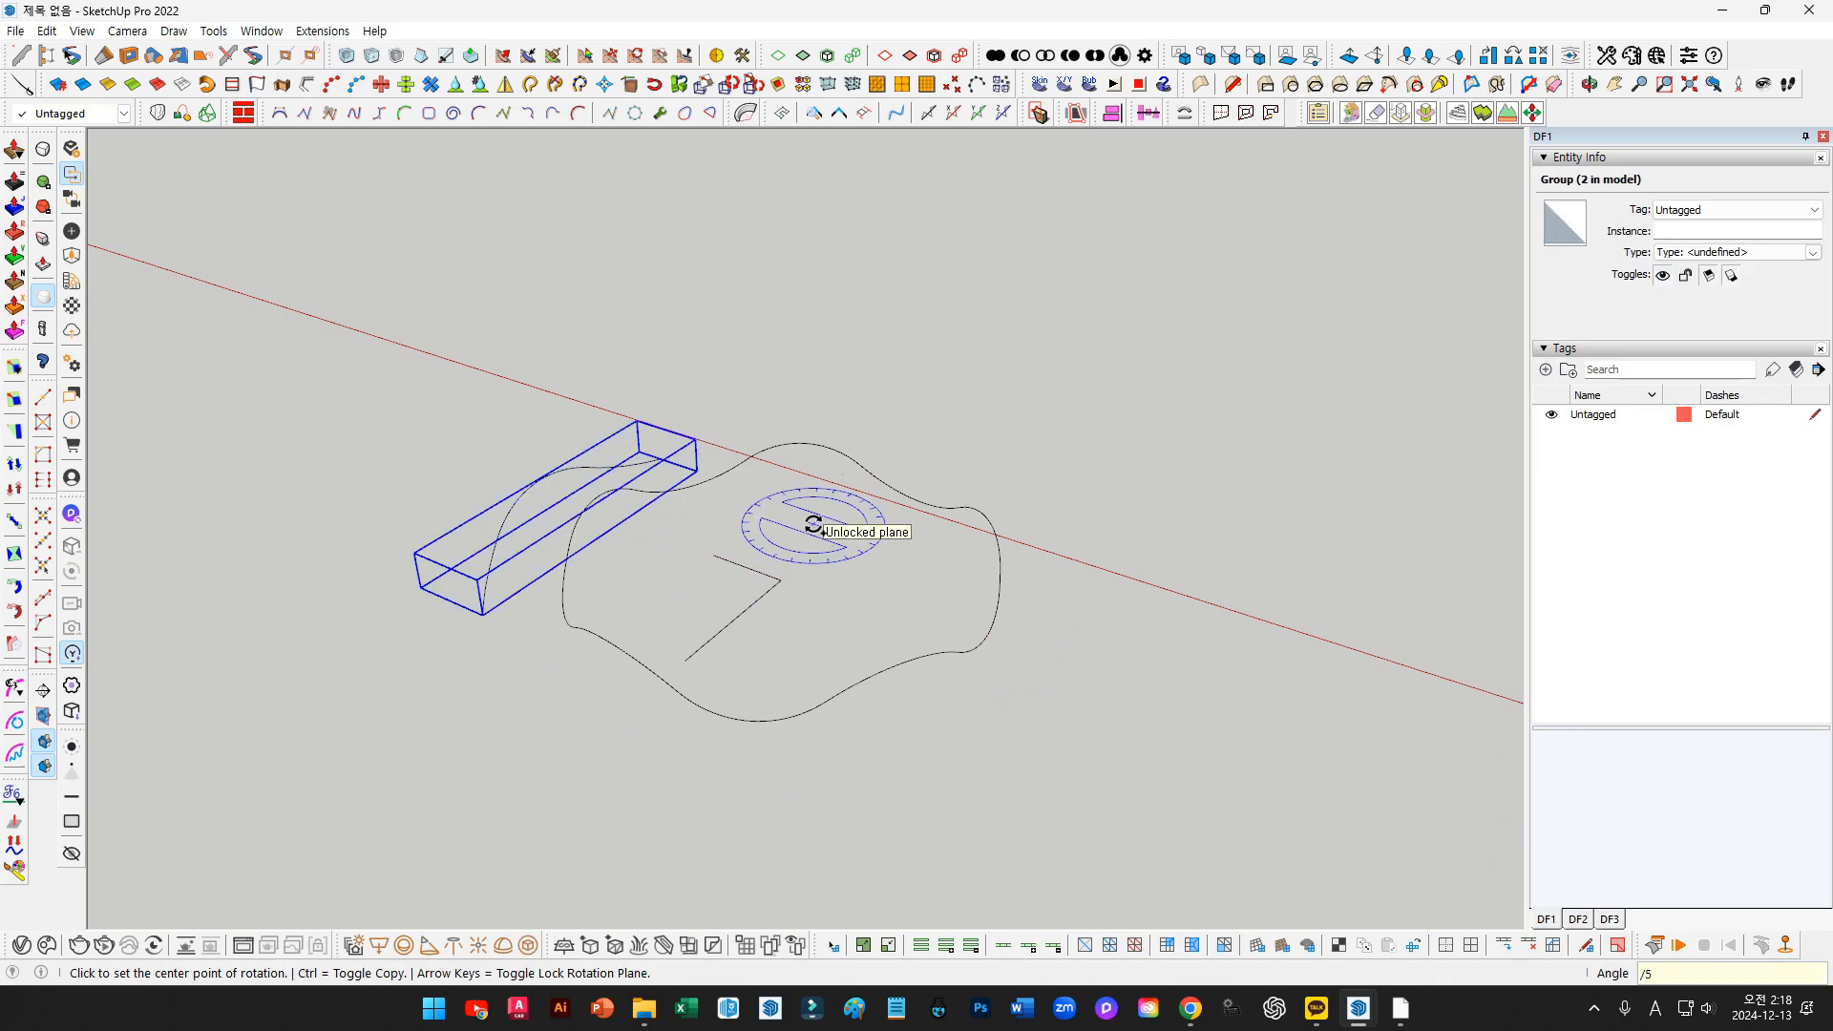
pyautogui.press('Return')
pyautogui.press('space')
pyautogui.rightClick(1079, 579)
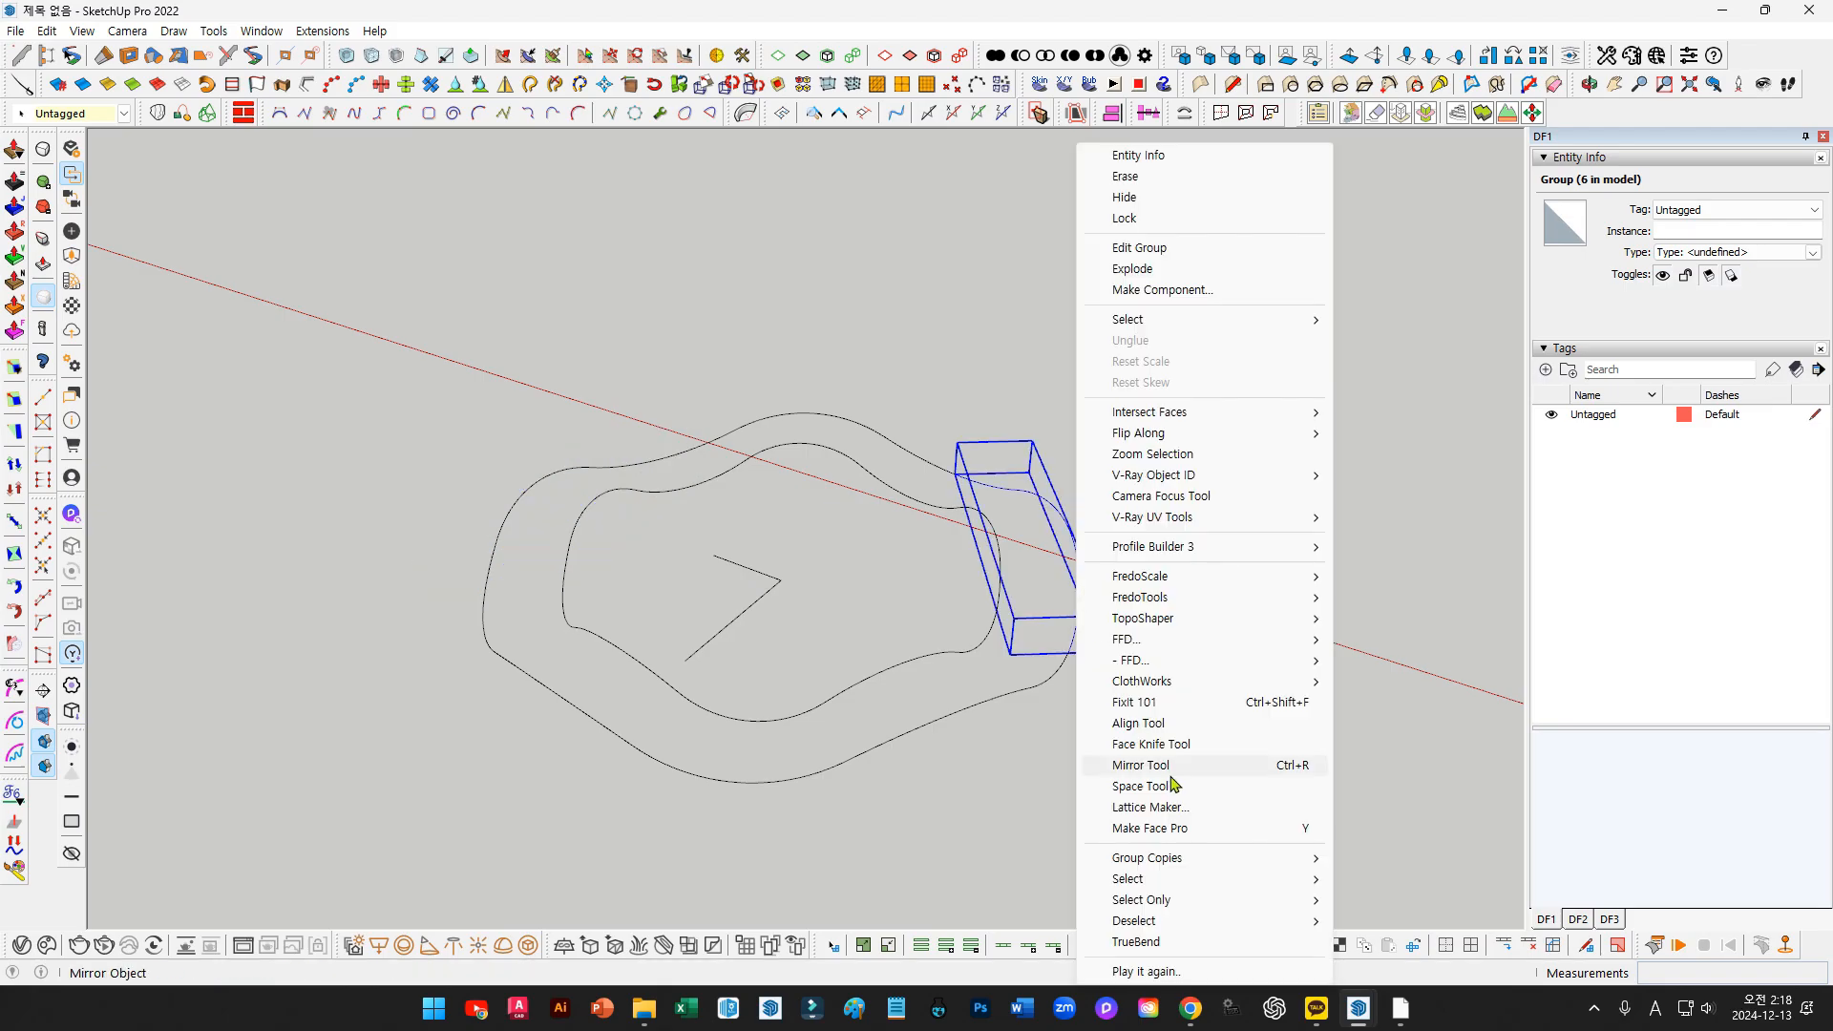
# Select all copies of the grouped outer wave and explode them into loose edges
pyautogui.moveTo(1199, 872)
pyautogui.click(1399, 859)
pyautogui.press('x')
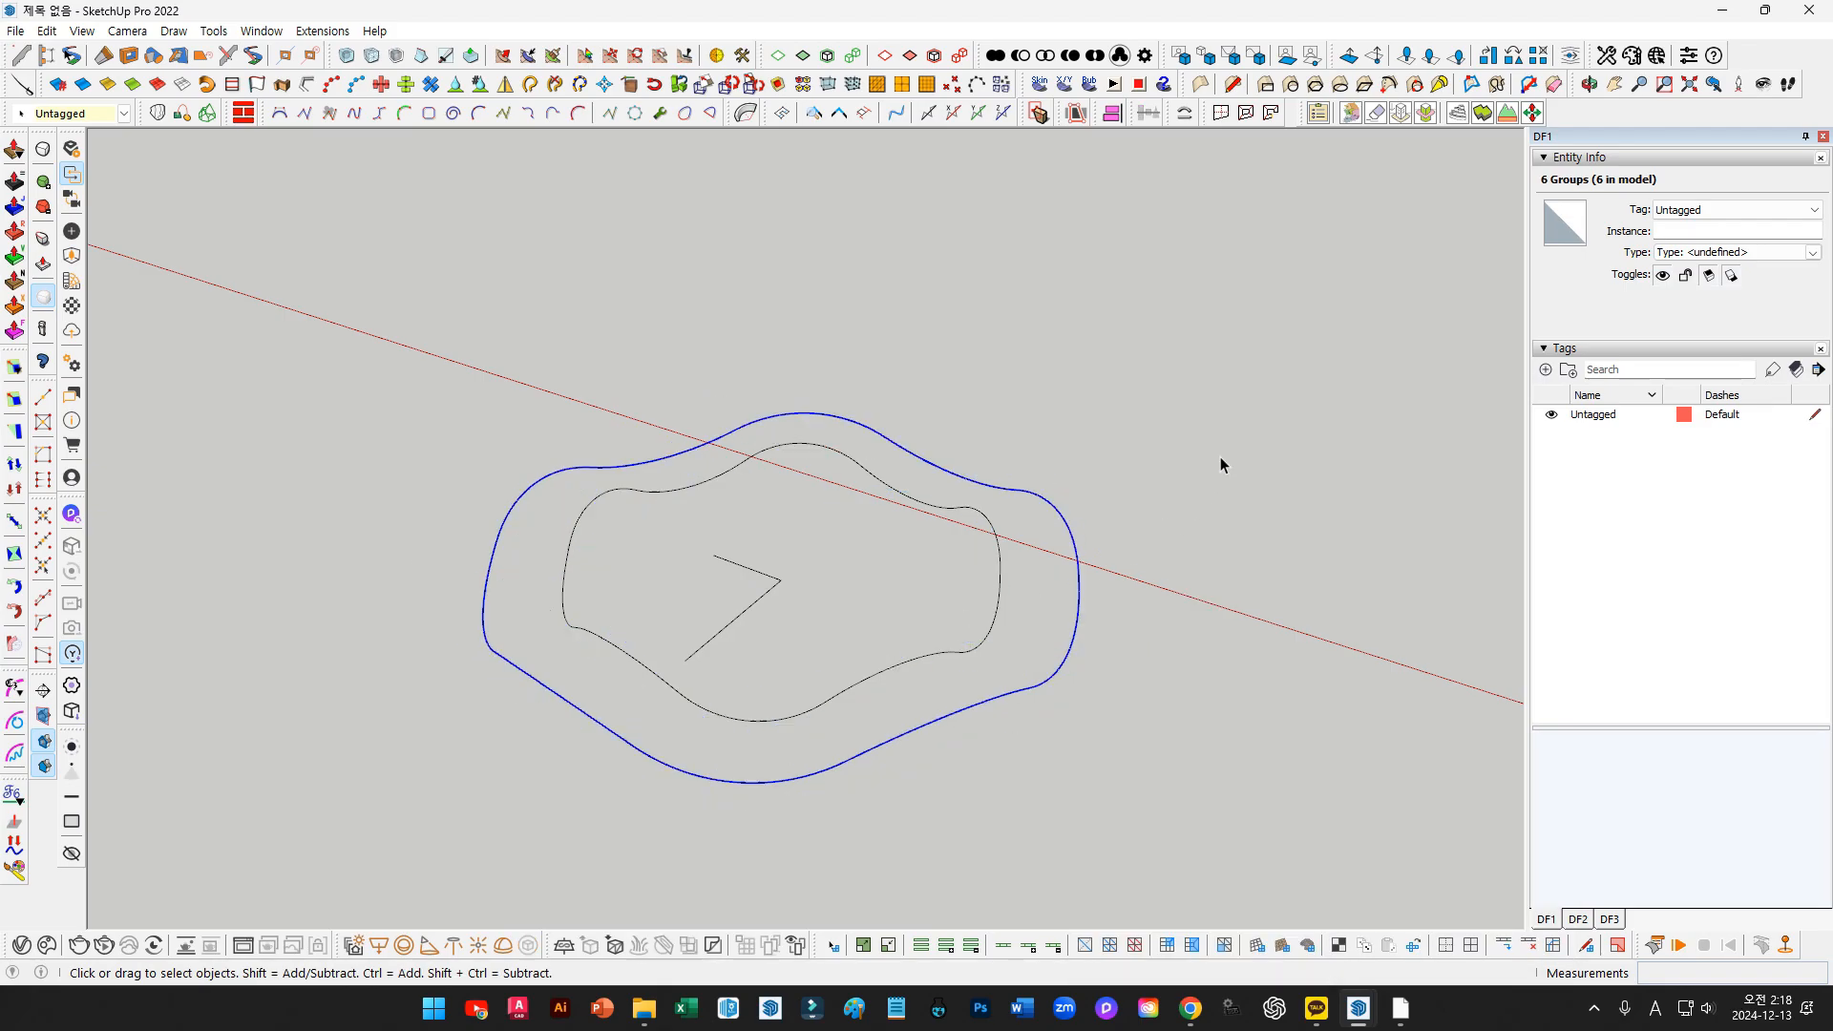
pyautogui.click(1221, 456)
# Try to loft a surface by spline between the complete inner and outer wave outlines
pyautogui.scroll(4, 1020, 523)
pyautogui.moveTo(1019, 523); pyautogui.dragTo(1069, 506, button='middle')
pyautogui.scroll(-1, 1241, 431)
pyautogui.moveTo(1241, 440); pyautogui.dragTo(988, 583)
pyautogui.moveTo(1191, 585); pyautogui.dragTo(1134, 608, button='middle')
pyautogui.click(1015, 571)
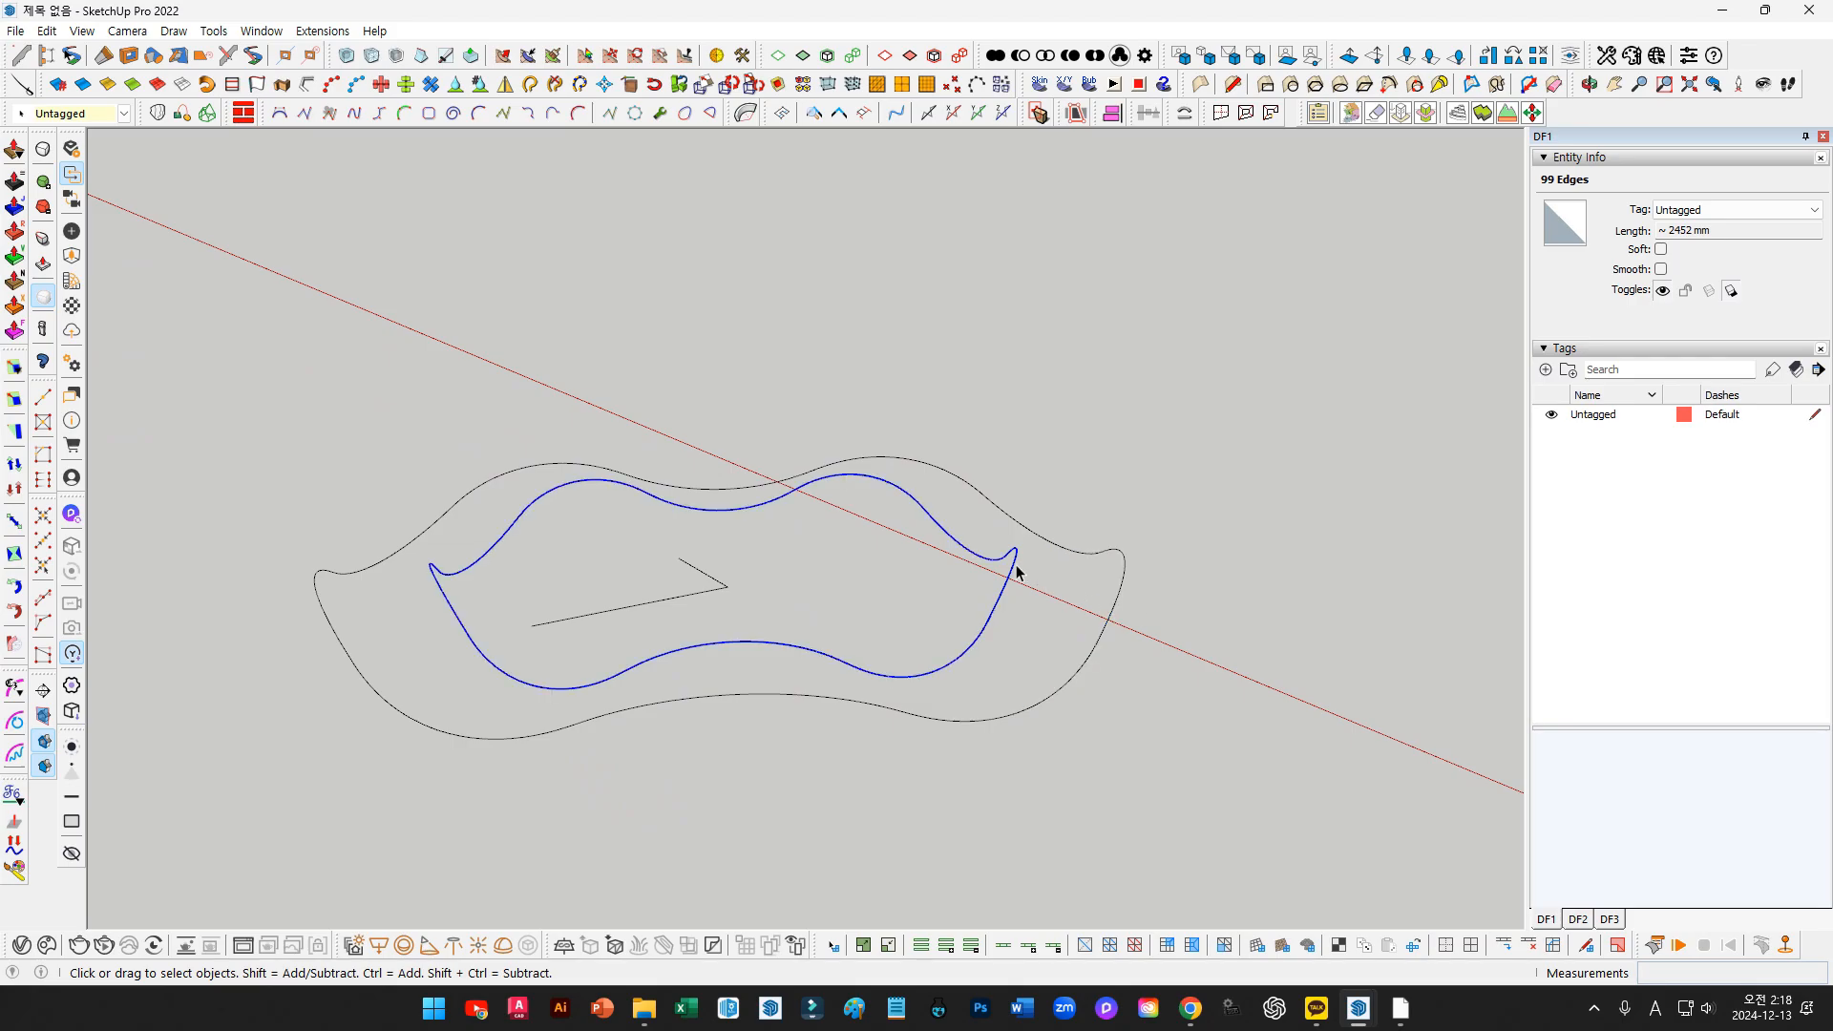
pyautogui.click(1123, 588)
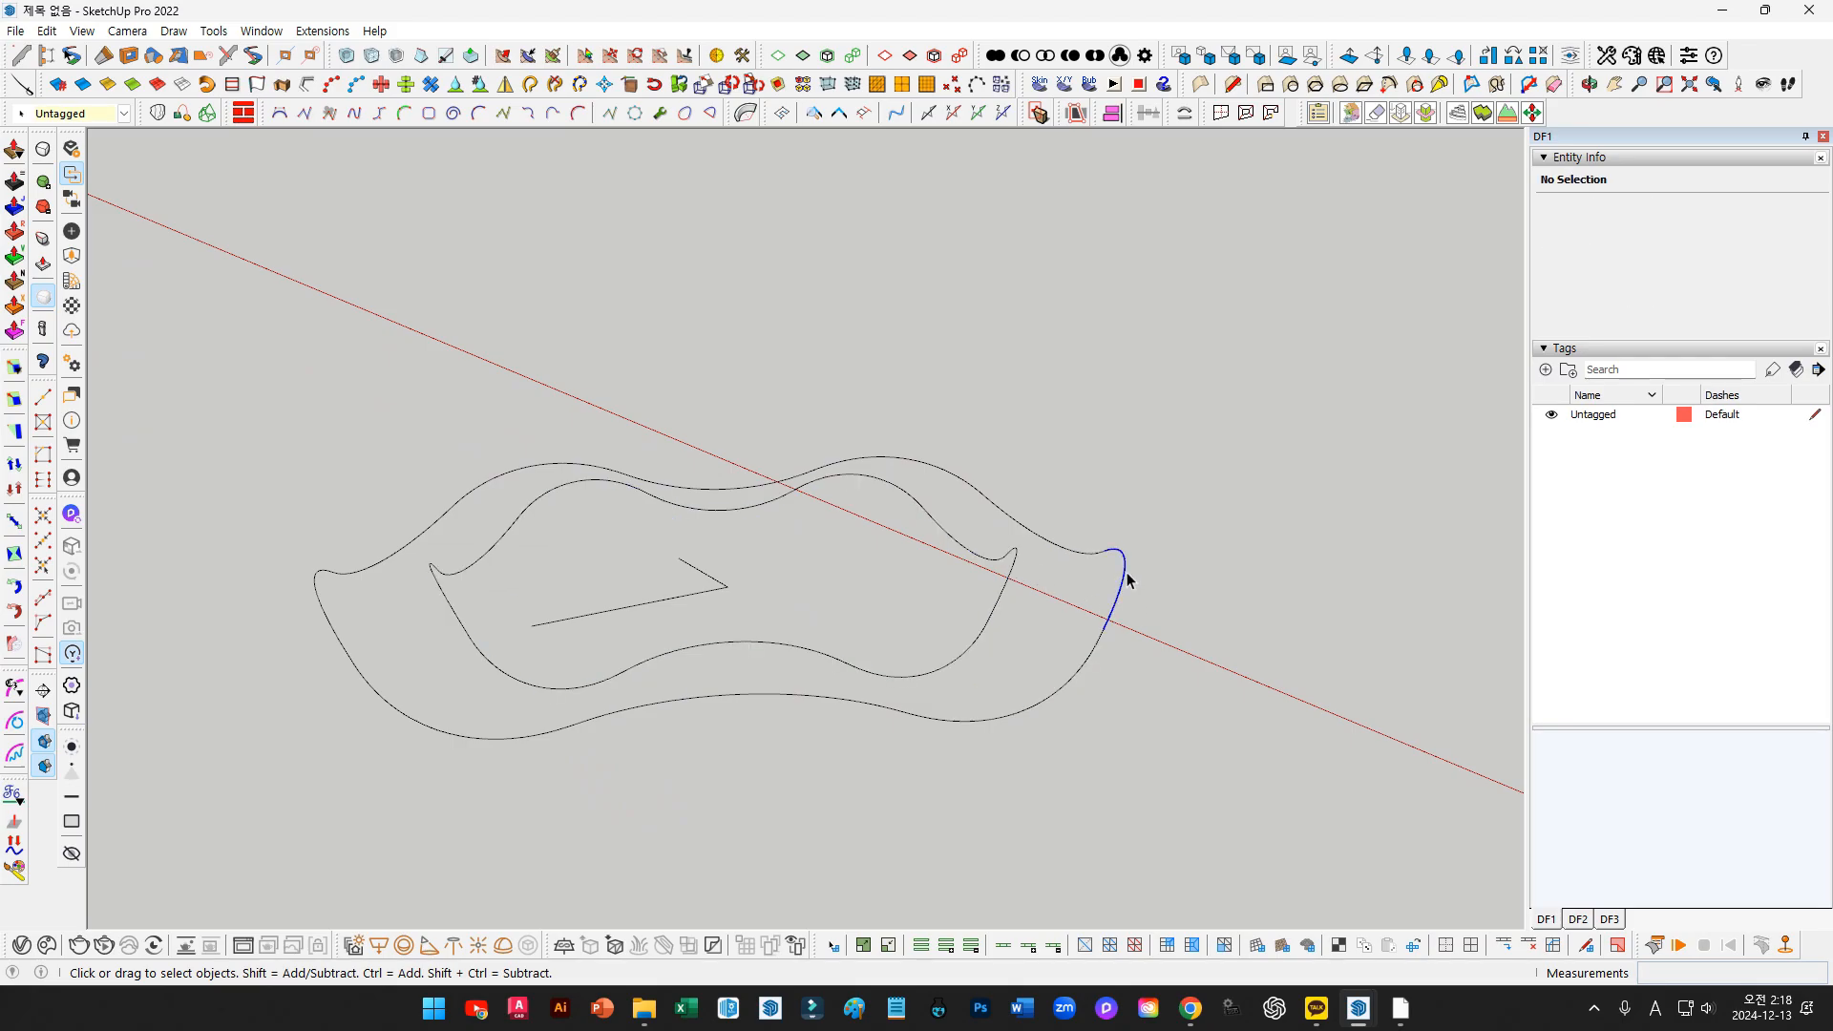
pyautogui.moveTo(1156, 643); pyautogui.dragTo(1002, 561)
pyautogui.moveTo(933, 545); pyautogui.dragTo(1098, 573, button='middle')
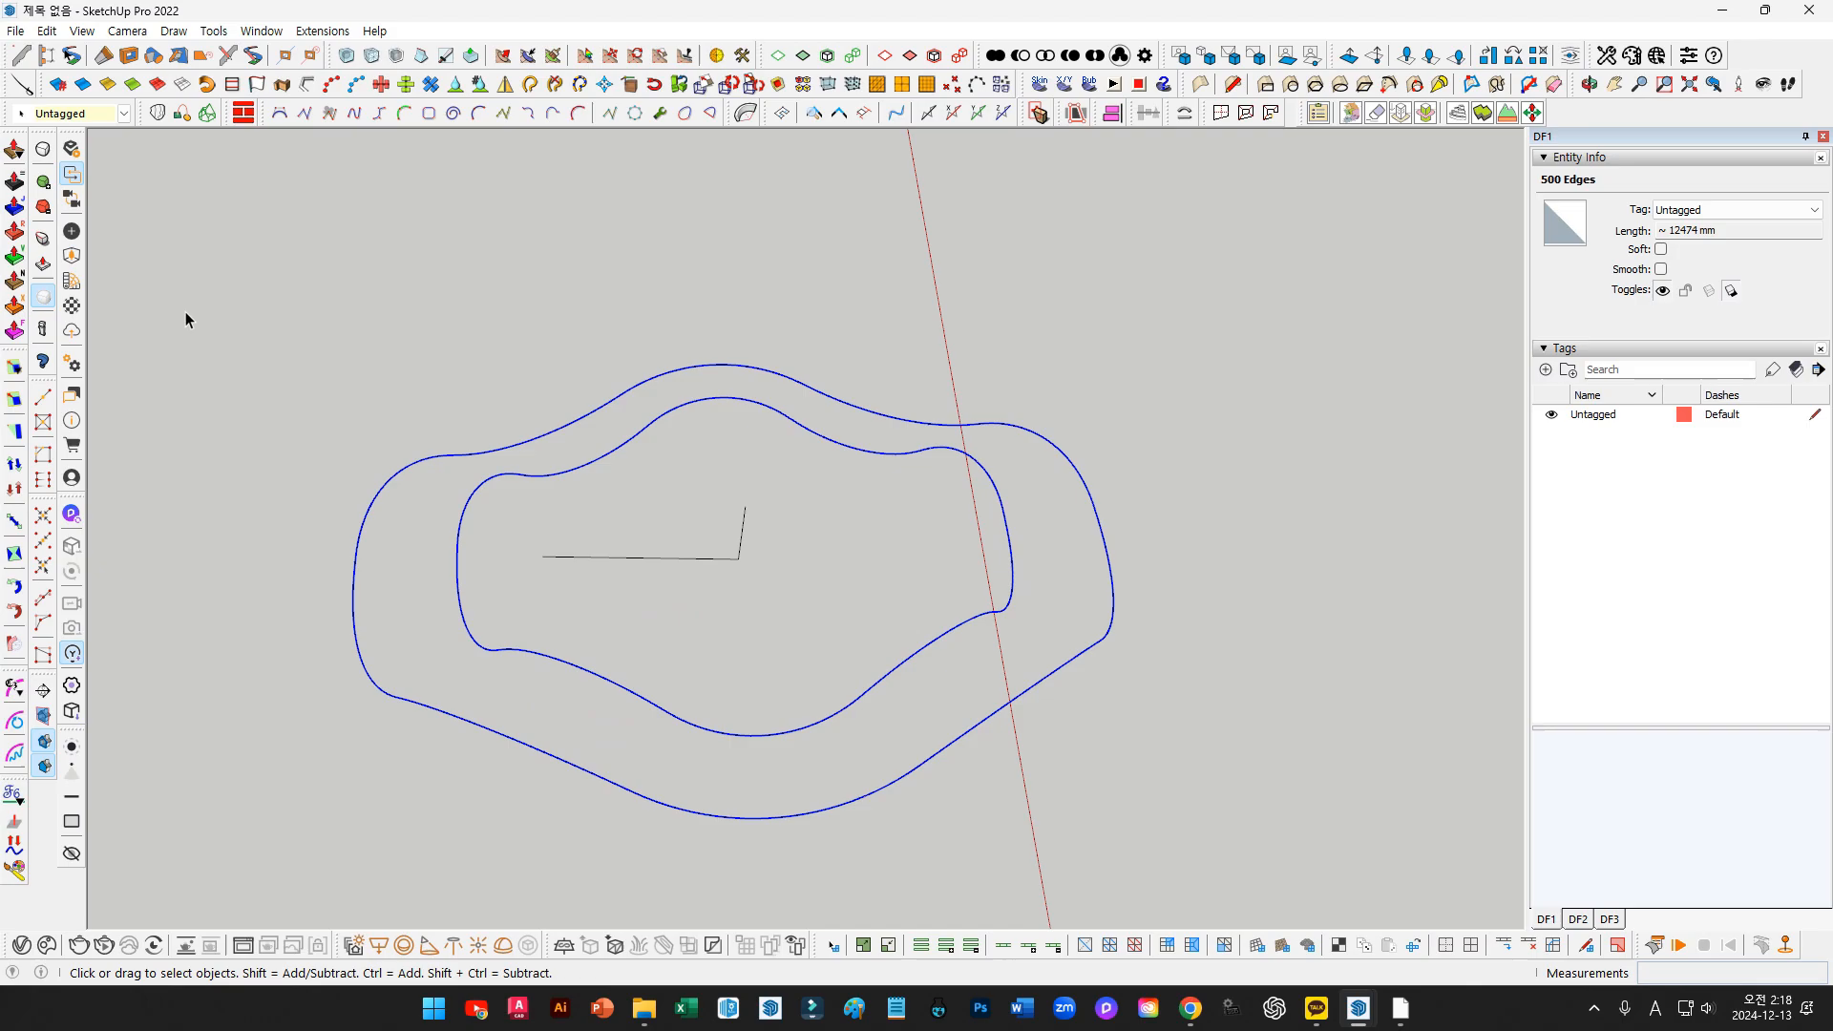
pyautogui.click(159, 115)
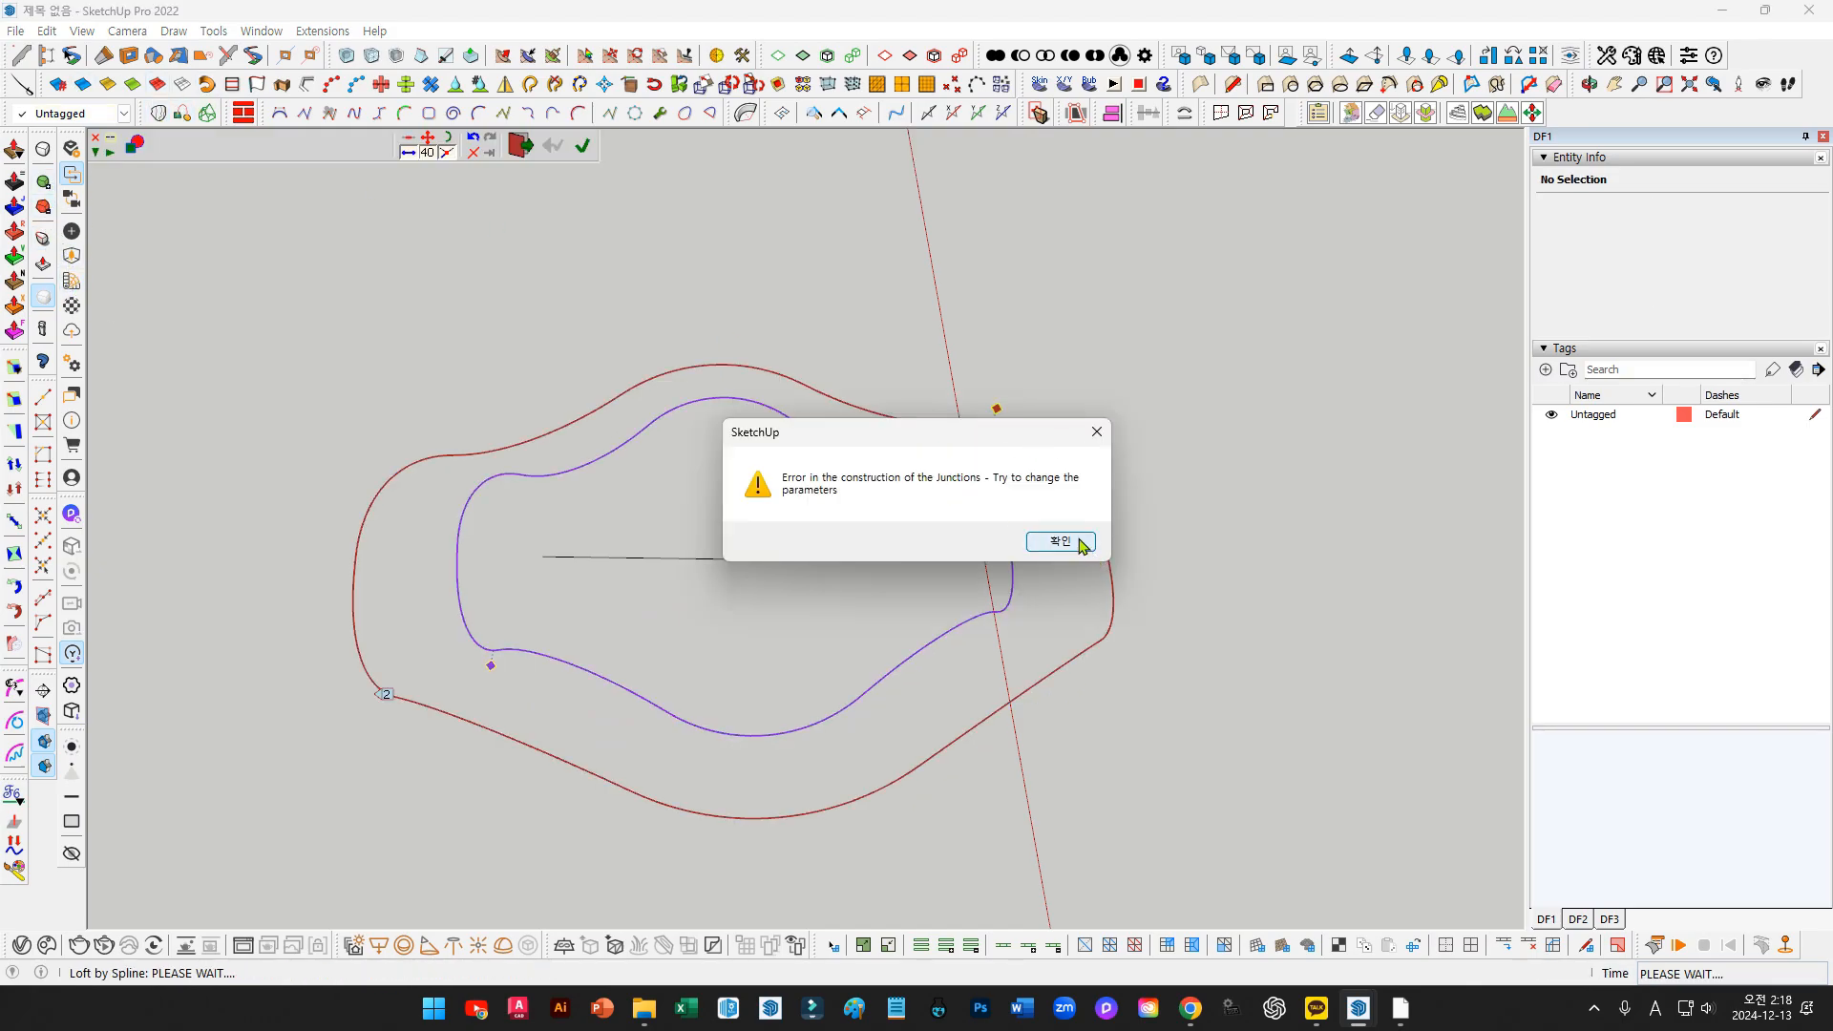
pyautogui.click(1082, 546)
pyautogui.moveTo(718, 552); pyautogui.dragTo(845, 571, button='middle')
pyautogui.scroll(-1, 823, 600)
pyautogui.press('space')
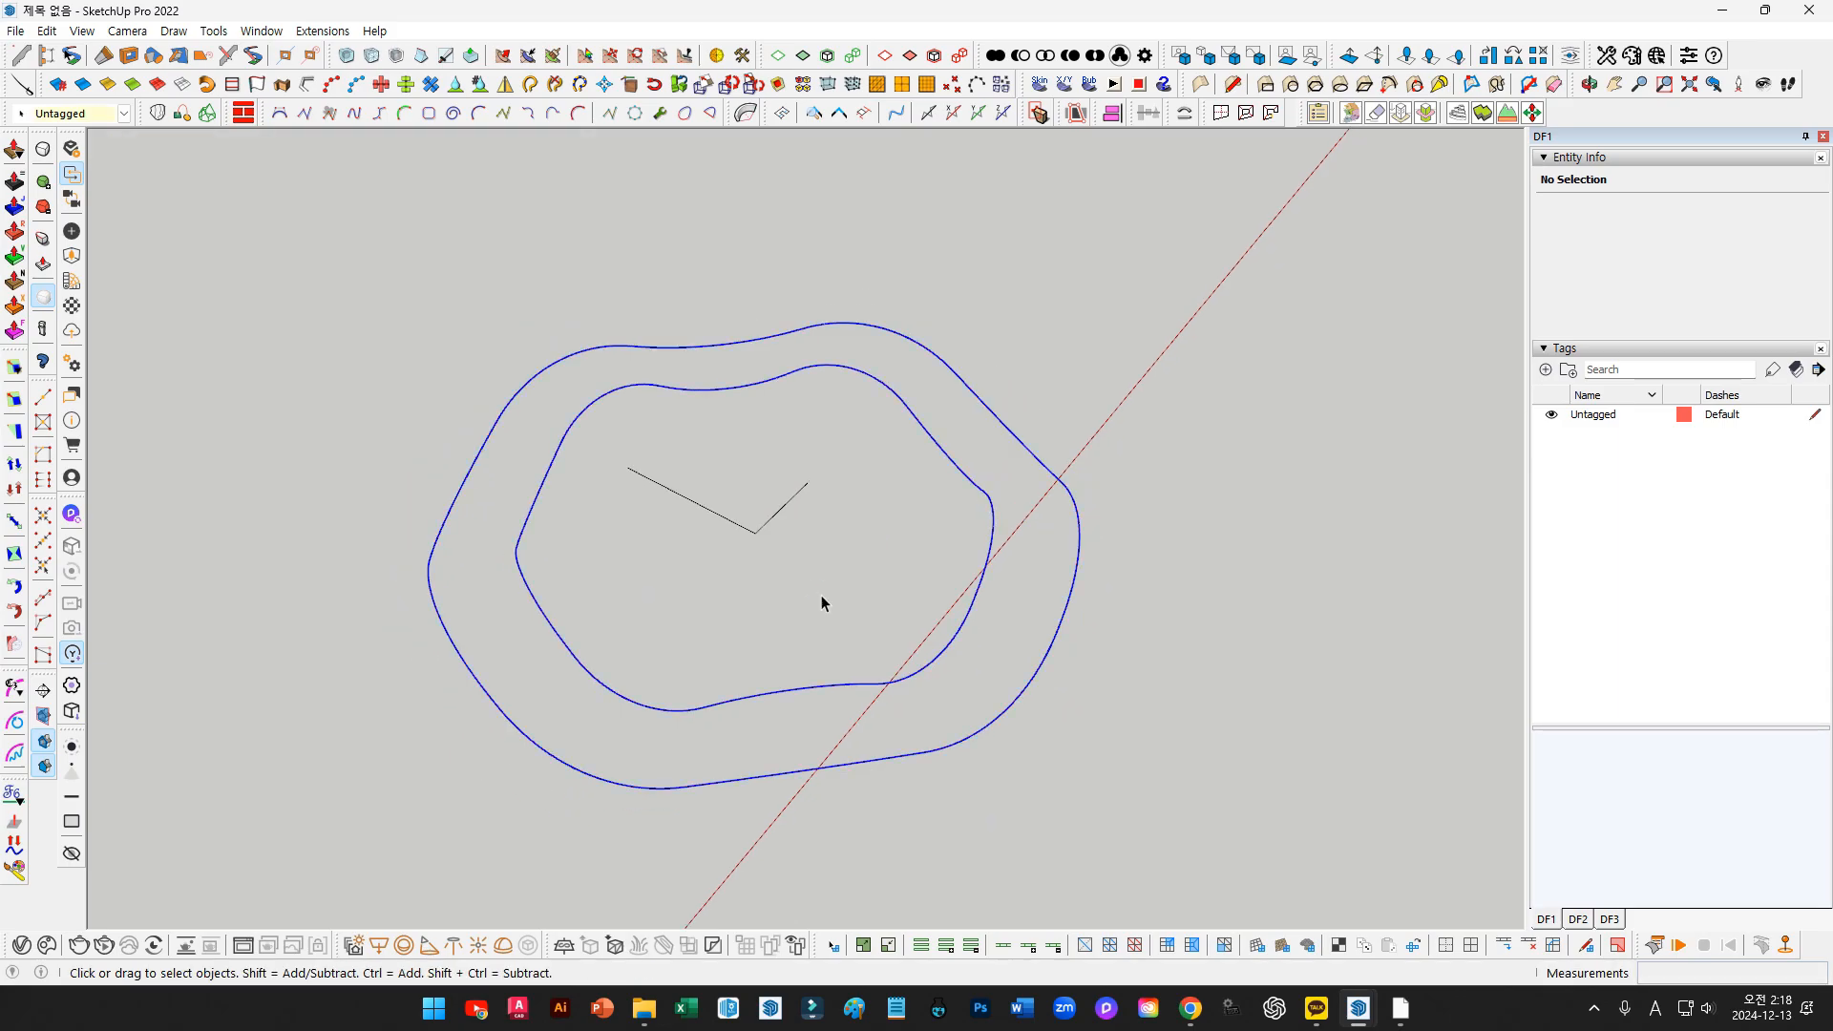
pyautogui.hotkey('ctrl', 'z')
pyautogui.hotkey('ctrl', 'z')
# Select matching crest portions of the inner and outer outlines to examine where their arcs start and end
pyautogui.moveTo(1108, 548); pyautogui.dragTo(982, 525)
pyautogui.moveTo(997, 526); pyautogui.dragTo(1418, 468, button='middle')
pyautogui.scroll(3, 776, 401)
pyautogui.scroll(3, 776, 407)
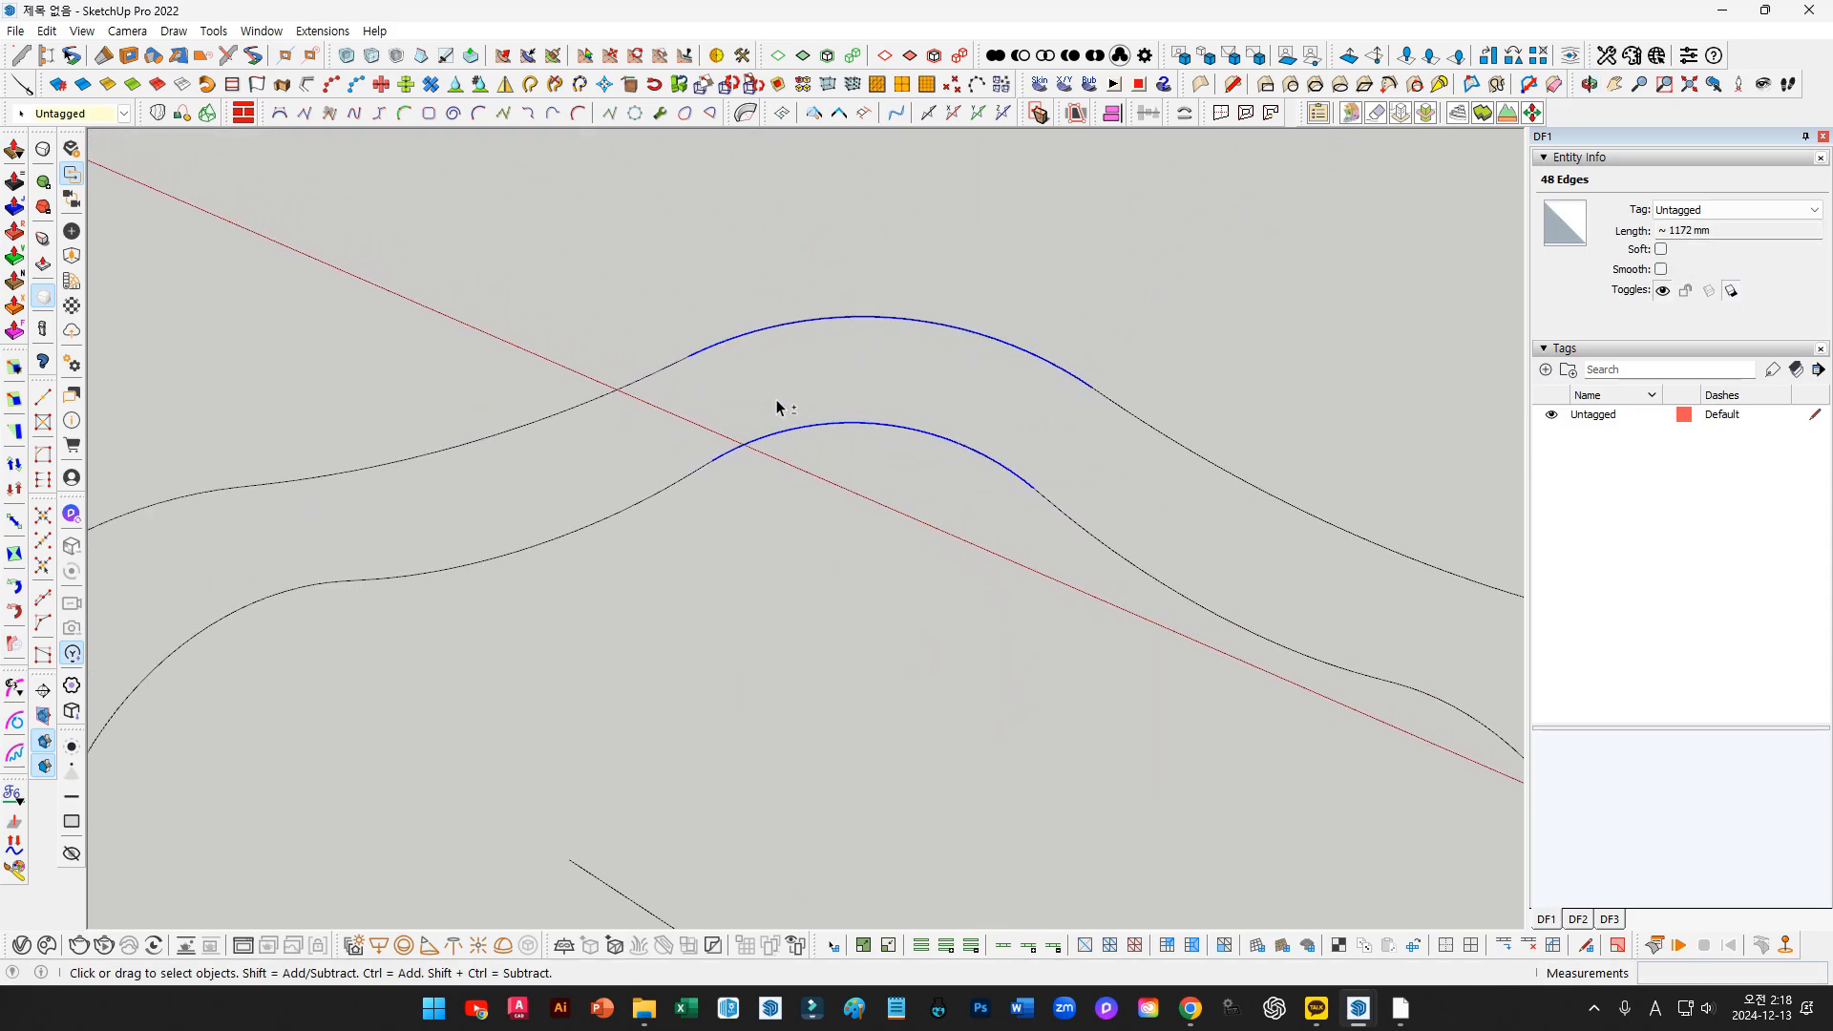
pyautogui.moveTo(636, 269); pyautogui.dragTo(1136, 578)
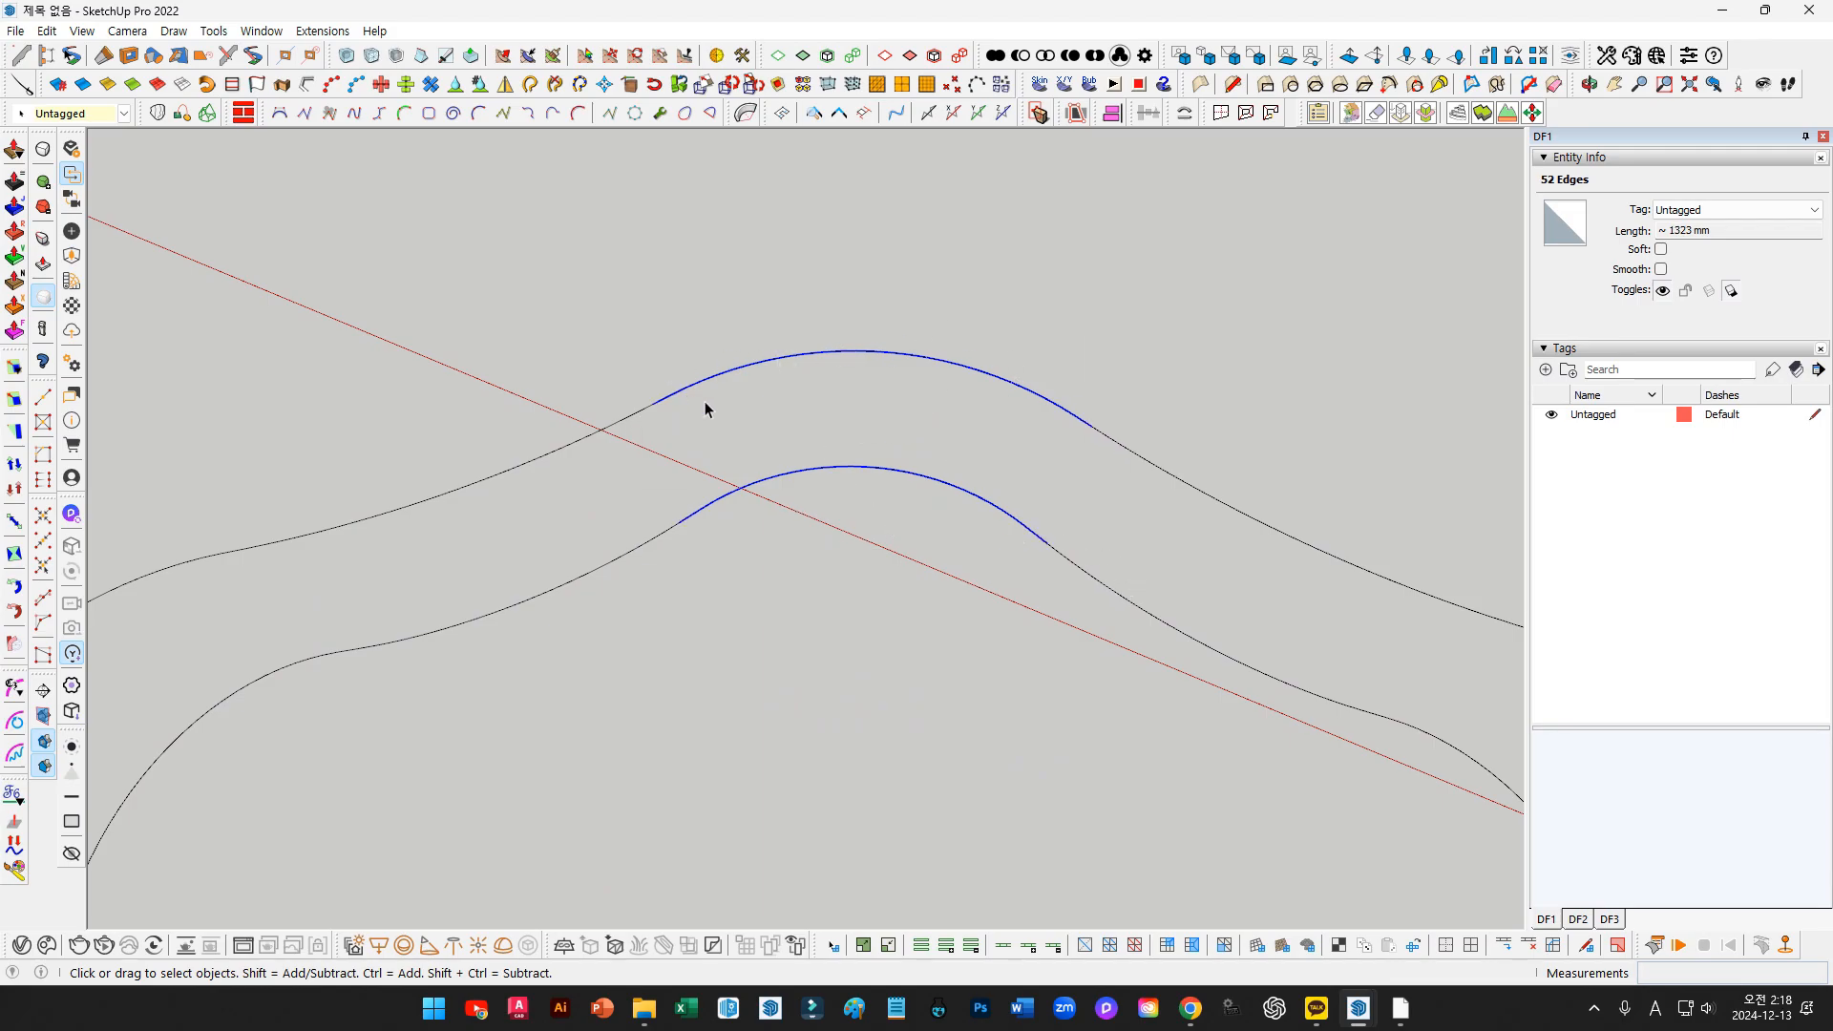
pyautogui.scroll(-5, 740, 473)
pyautogui.moveTo(736, 490); pyautogui.dragTo(1162, 602, button='middle')
pyautogui.moveTo(841, 382); pyautogui.dragTo(842, 382)
pyautogui.moveTo(841, 382); pyautogui.dragTo(737, 504, button='middle')
pyautogui.click(787, 477)
# Select one corresponding wave stretch on both the inner and outer outlines and loft a surface between them by spline
pyautogui.scroll(2, 781, 501)
pyautogui.keyDown('shift'); pyautogui.click(531, 596); pyautogui.keyUp('shift')
pyautogui.click(685, 478)
pyautogui.keyDown('shift'); pyautogui.click(793, 495); pyautogui.keyUp('shift')
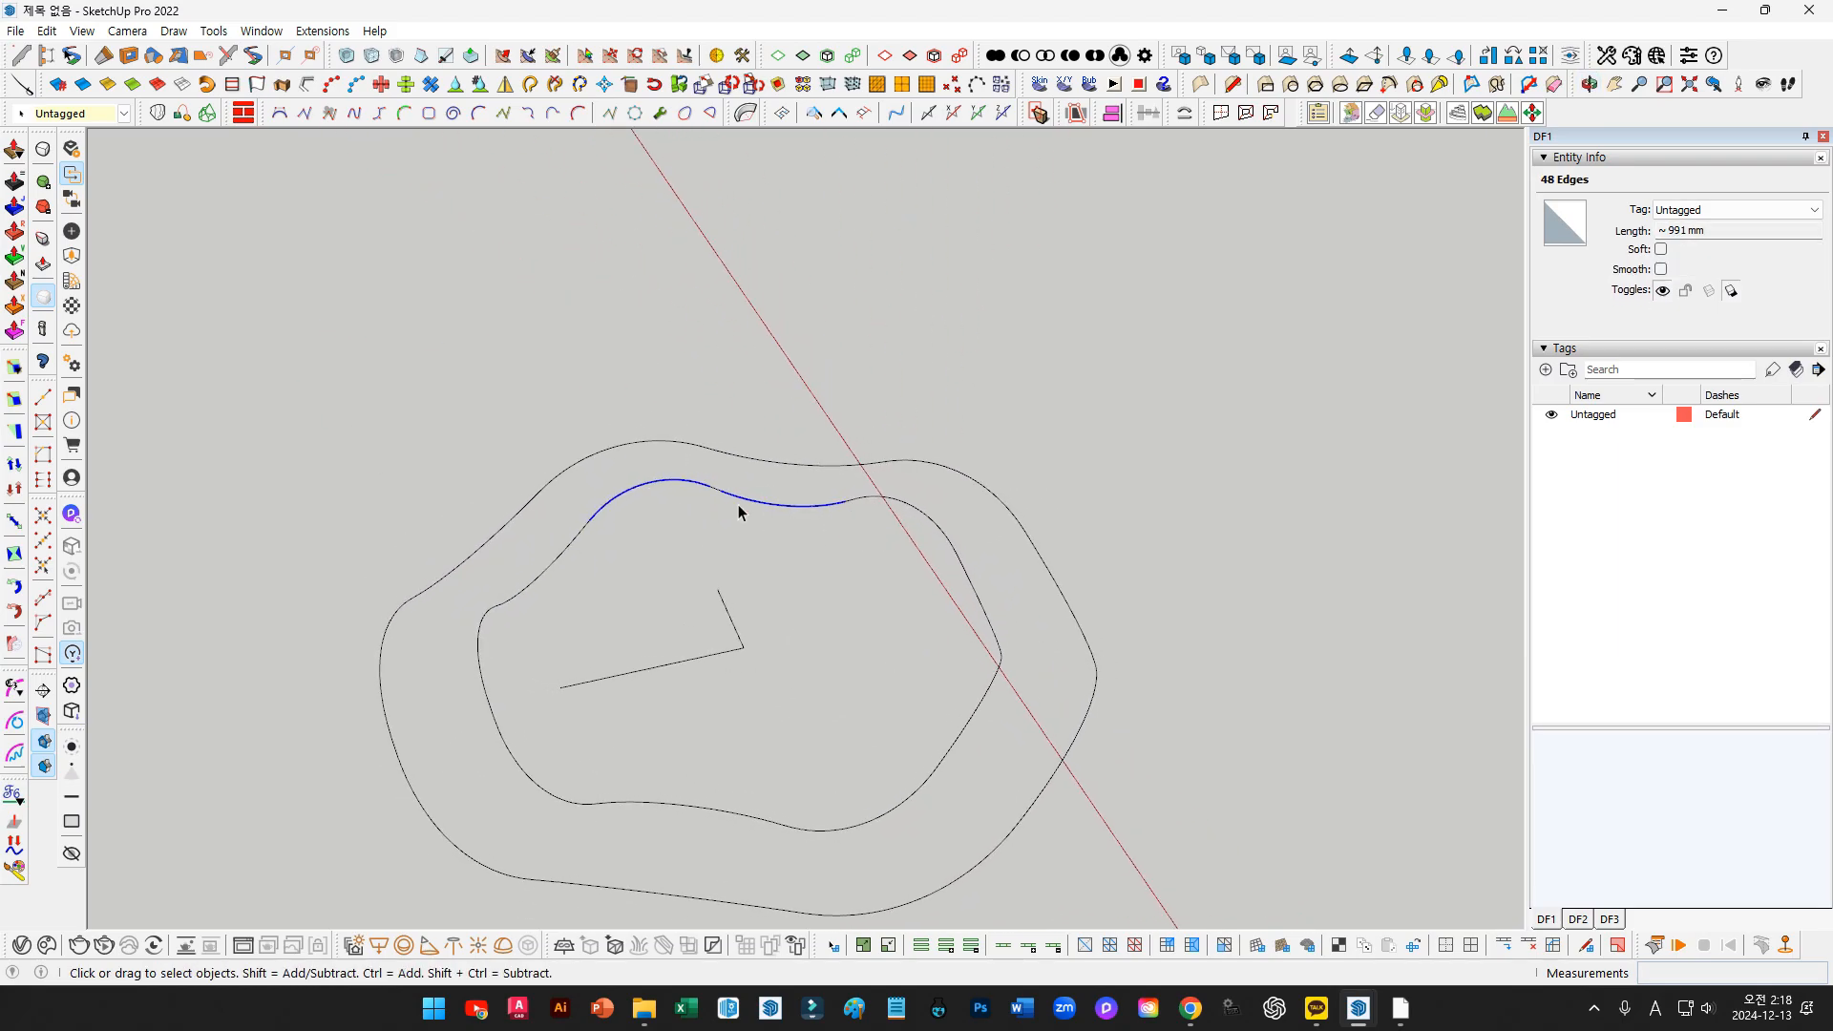
pyautogui.scroll(2, 775, 517)
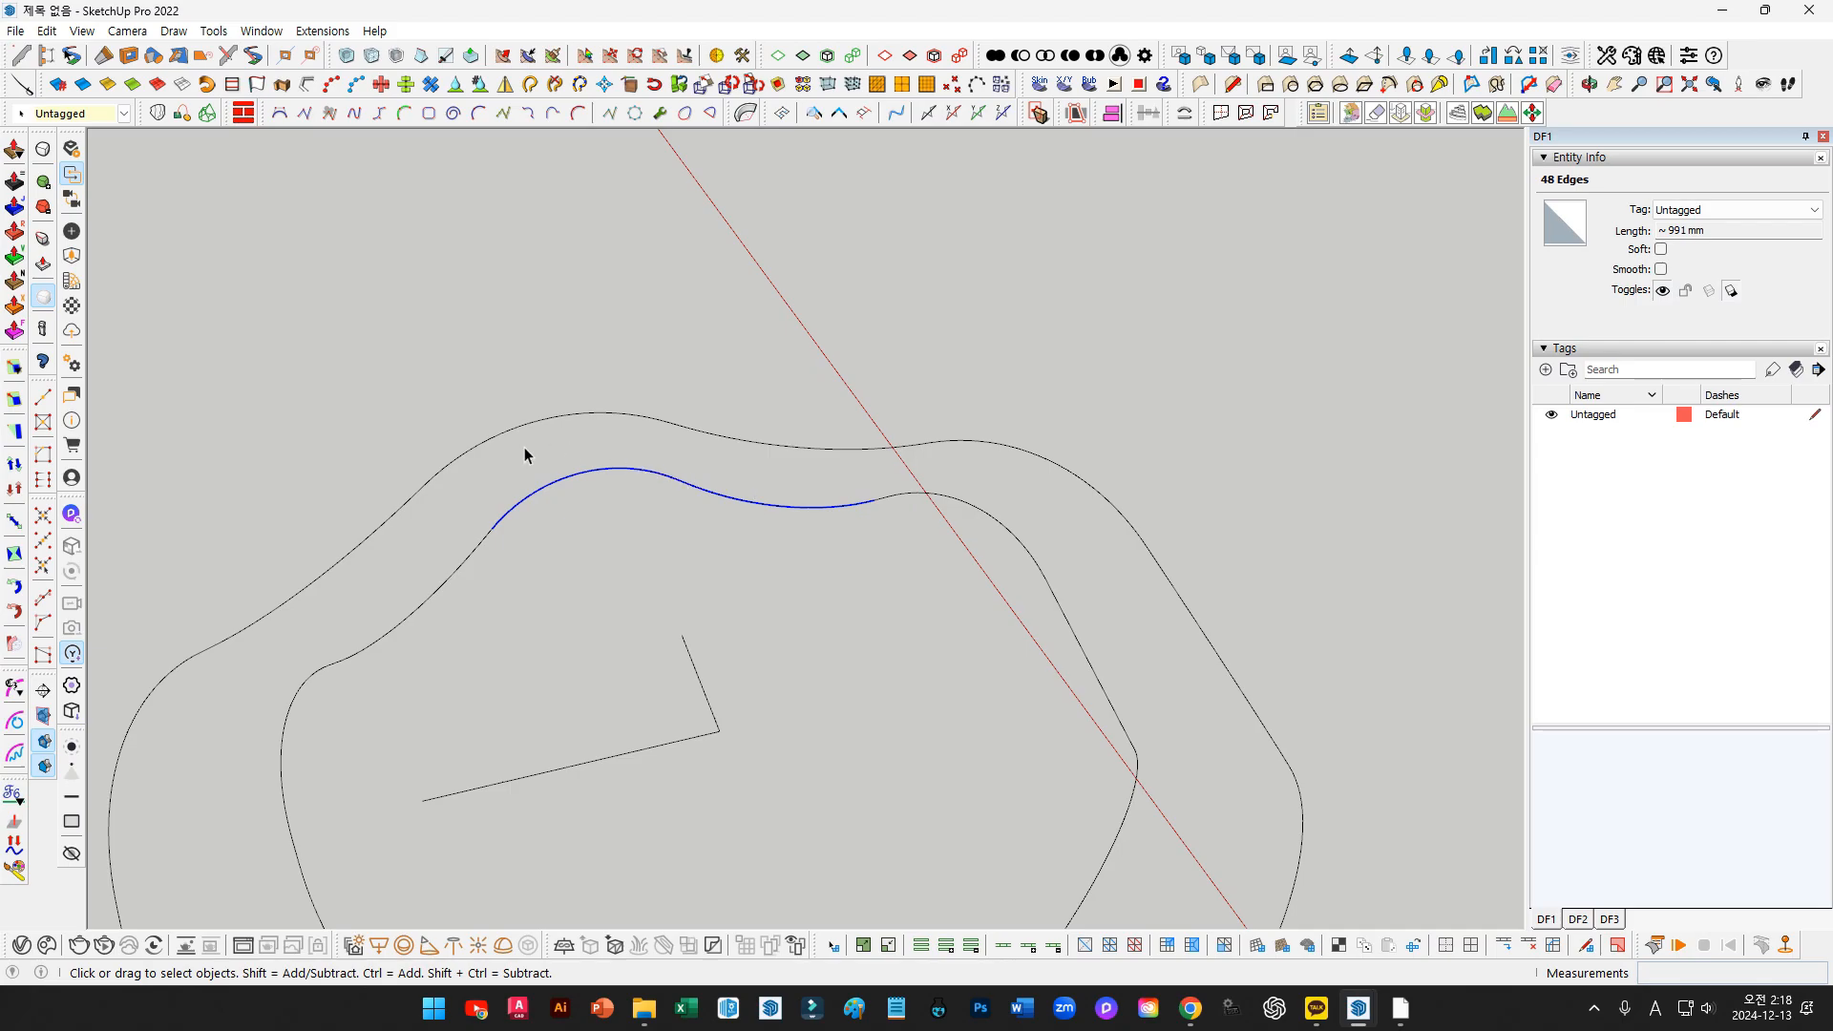
pyautogui.keyDown('ctrl'); pyautogui.click(700, 416); pyautogui.keyUp('ctrl')
pyautogui.moveTo(867, 459); pyautogui.dragTo(327, 197, button='middle')
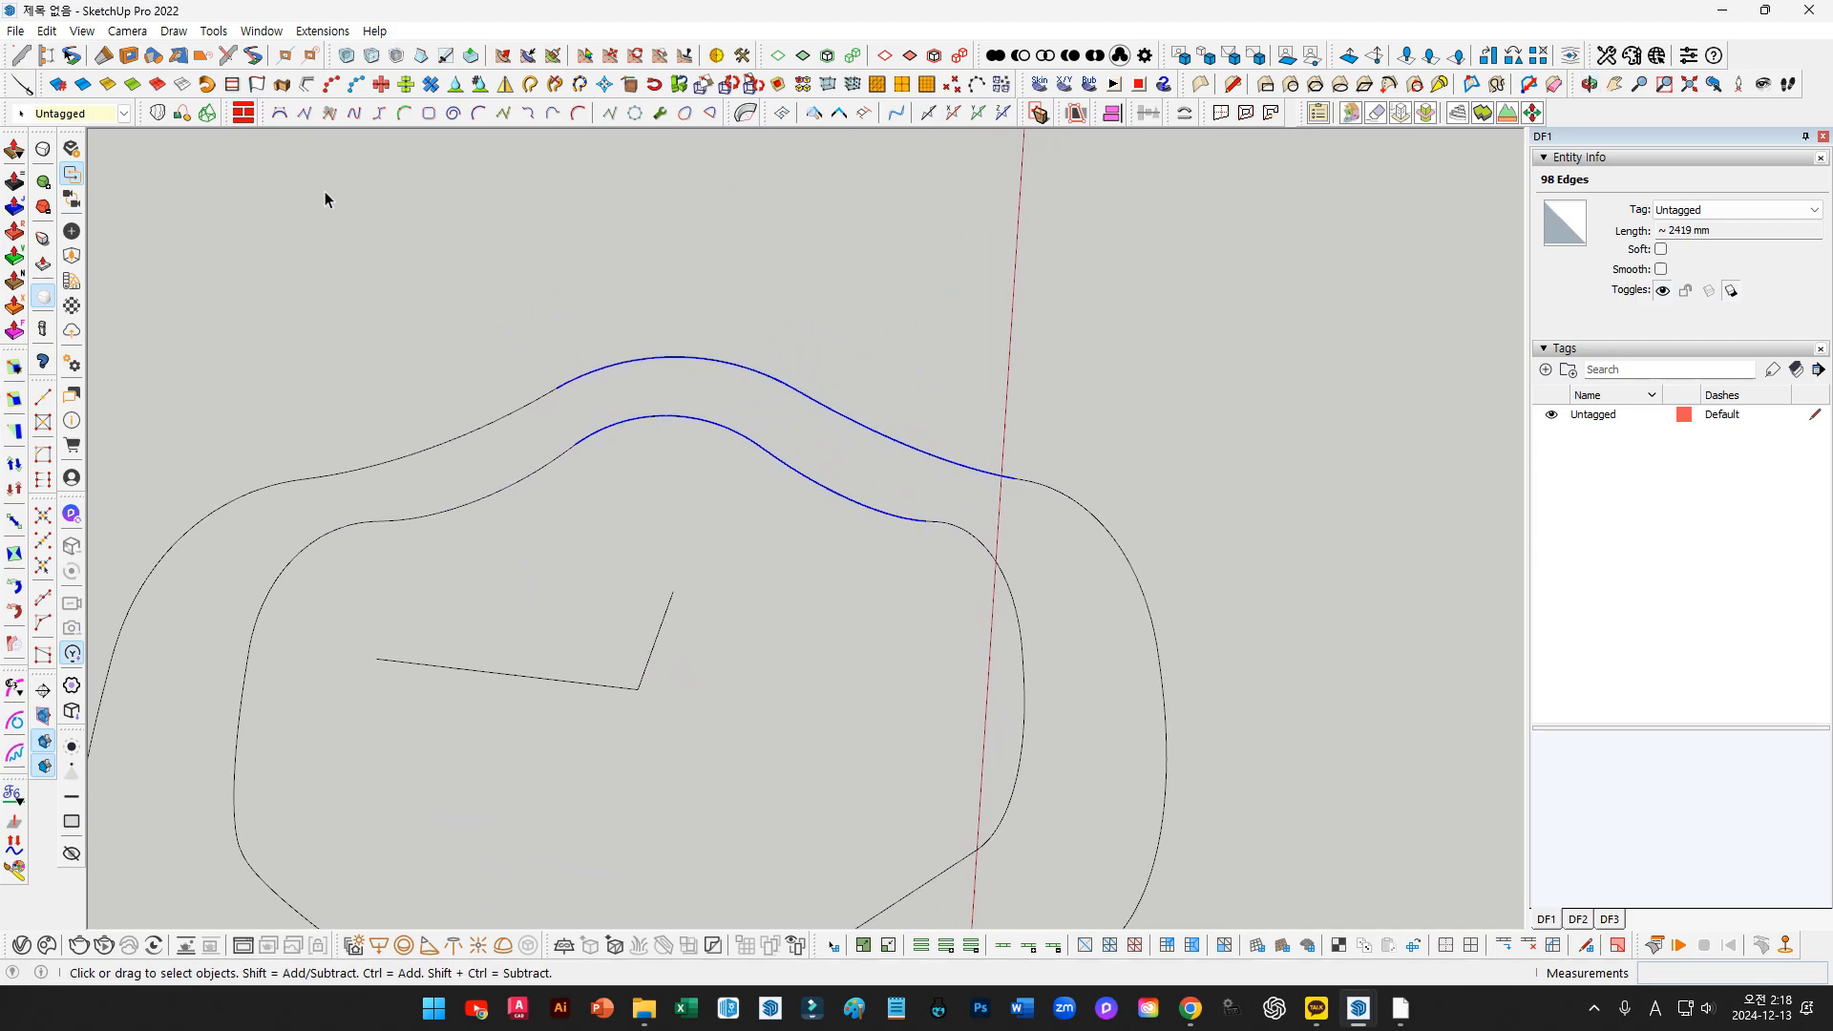
pyautogui.click(158, 112)
pyautogui.moveTo(1000, 455); pyautogui.dragTo(286, 315, button='middle')
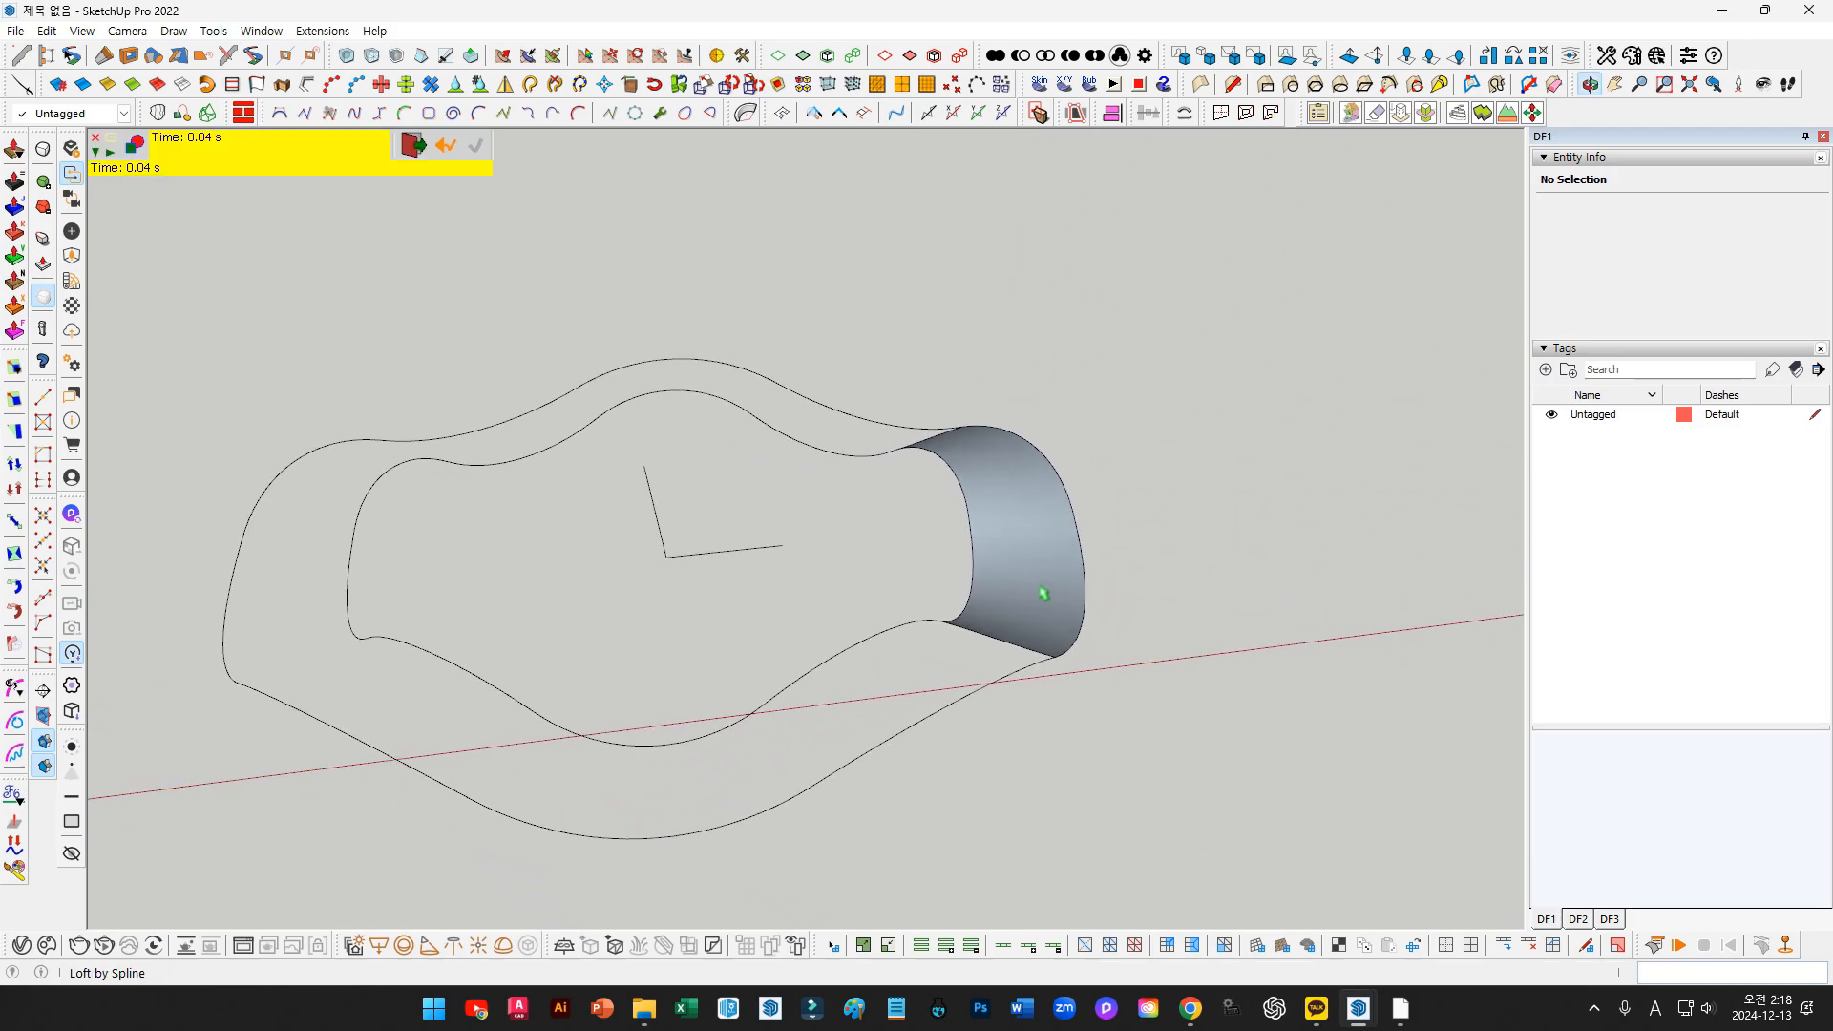
pyautogui.scroll(-4, 1058, 578)
# Exit the loft and delete the lofted piece together with the wave outlines
pyautogui.press('space')
pyautogui.moveTo(1108, 646)
pyautogui.mouseDown()
pyautogui.moveTo(879, 298)
pyautogui.moveTo(888, 708)
pyautogui.mouseUp()
pyautogui.press('Escape')
pyautogui.moveTo(743, 576)
pyautogui.mouseDown(button='middle')
pyautogui.moveTo(691, 637)
pyautogui.moveTo(568, 658)
pyautogui.mouseUp(button='middle')
pyautogui.moveTo(1222, 771); pyautogui.dragTo(516, 310)
pyautogui.press('Delete')
# Select the subdivided wavy ring group and convert it to a plain mesh with SUbD
pyautogui.scroll(-2, 649, 429)
pyautogui.keyDown('shift'); pyautogui.moveTo(659, 441); pyautogui.dragTo(1117, 432, button='middle'); pyautogui.keyUp('shift')
pyautogui.scroll(2, 782, 465)
pyautogui.click(783, 465)
pyautogui.moveTo(783, 468); pyautogui.dragTo(840, 535, button='middle')
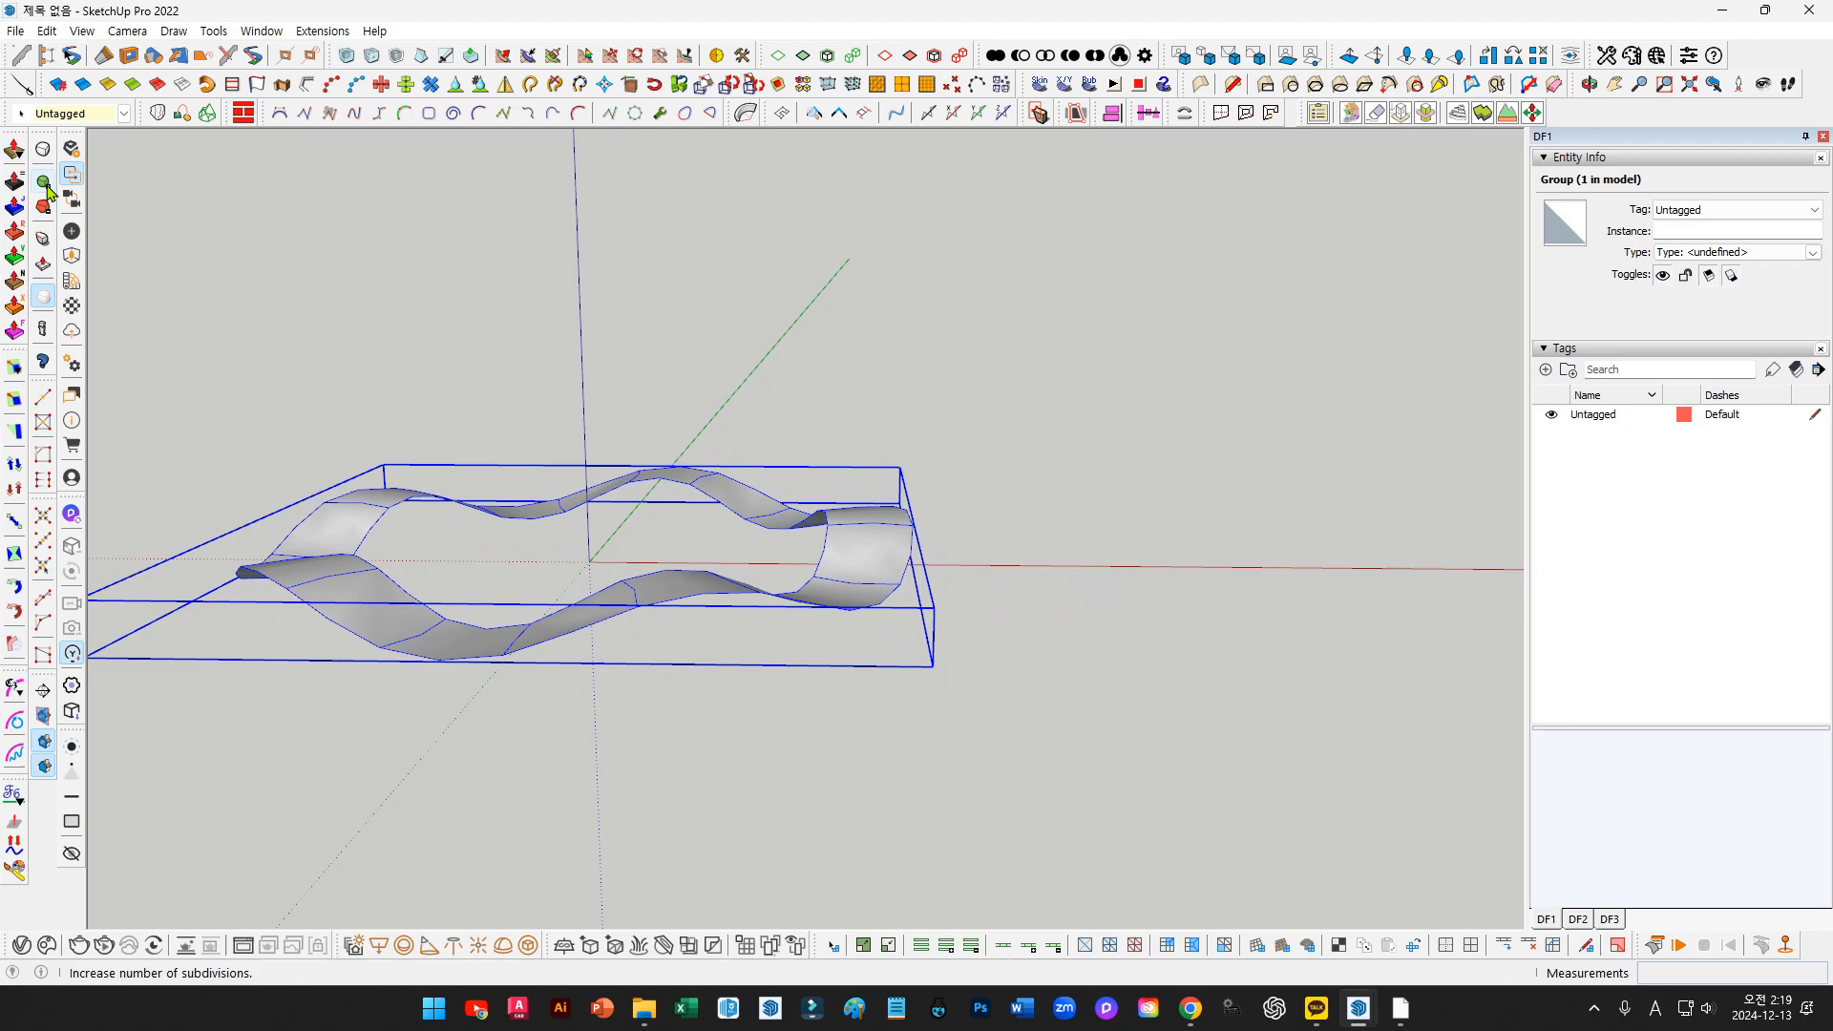
pyautogui.click(1012, 430)
pyautogui.moveTo(1012, 430); pyautogui.dragTo(966, 519, button='middle')
pyautogui.click(946, 513)
pyautogui.rightClick(959, 511)
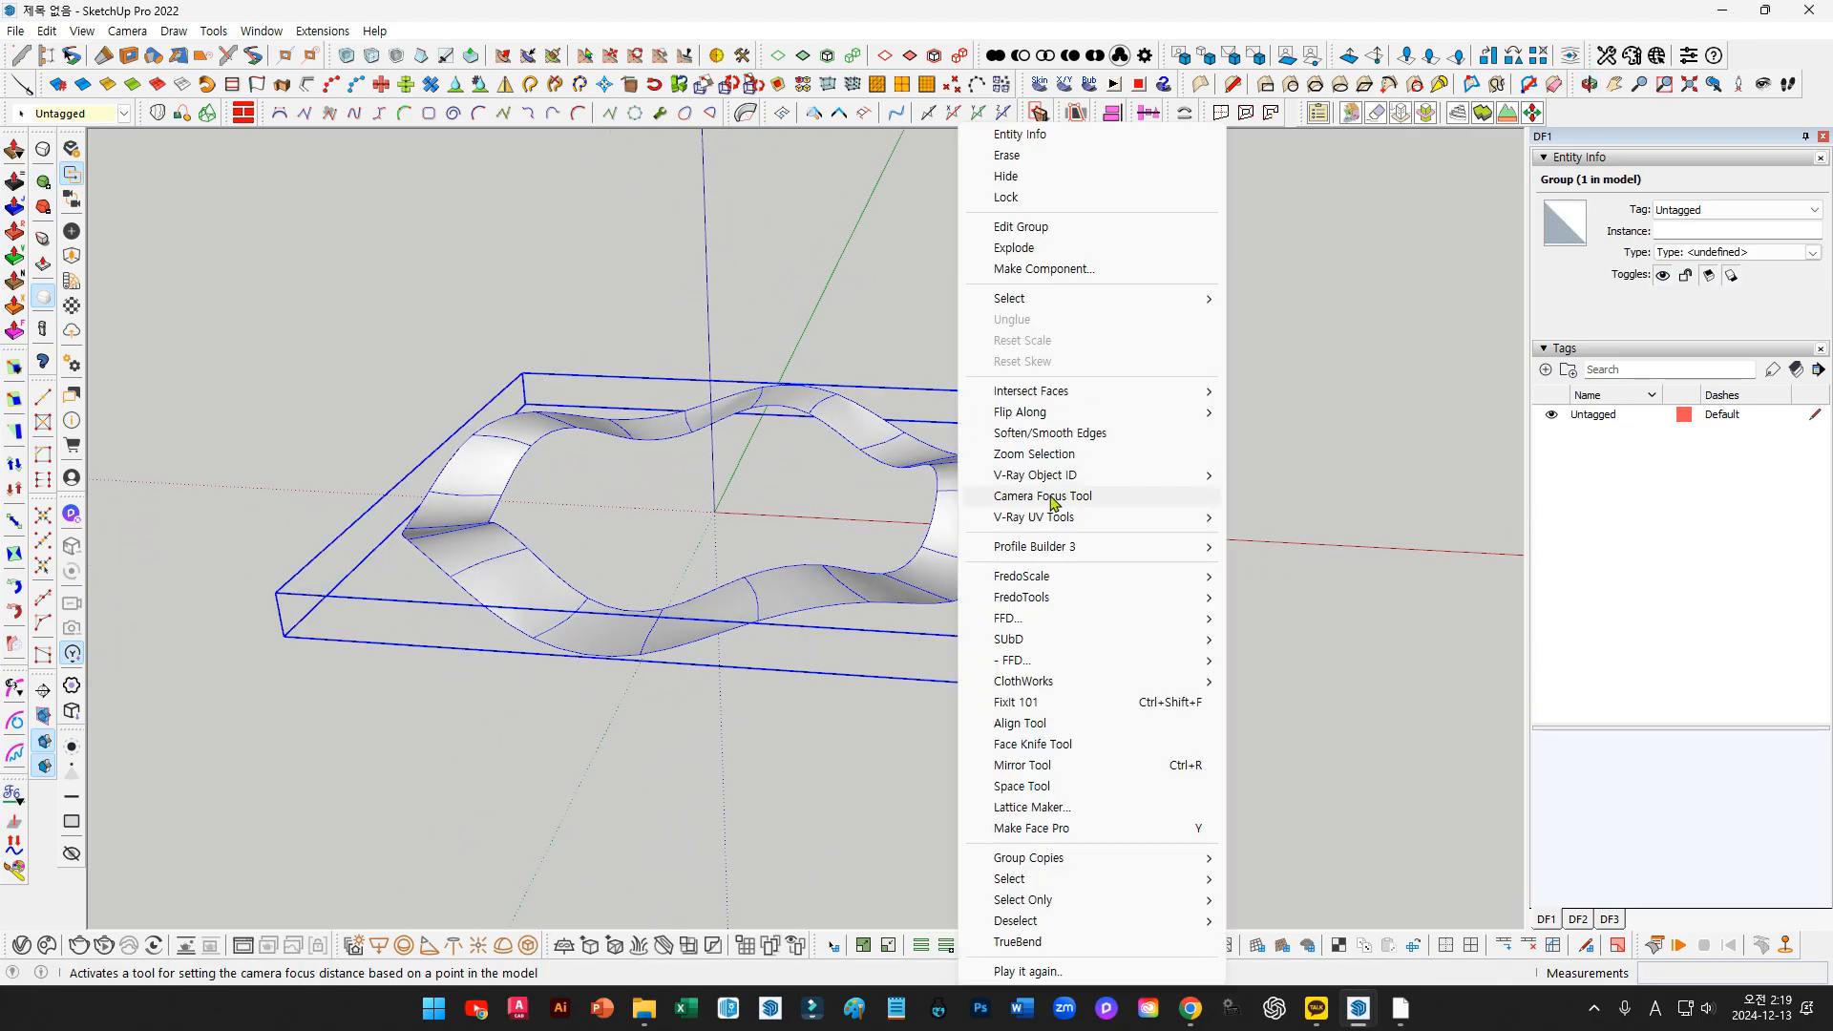
pyautogui.moveTo(1114, 646)
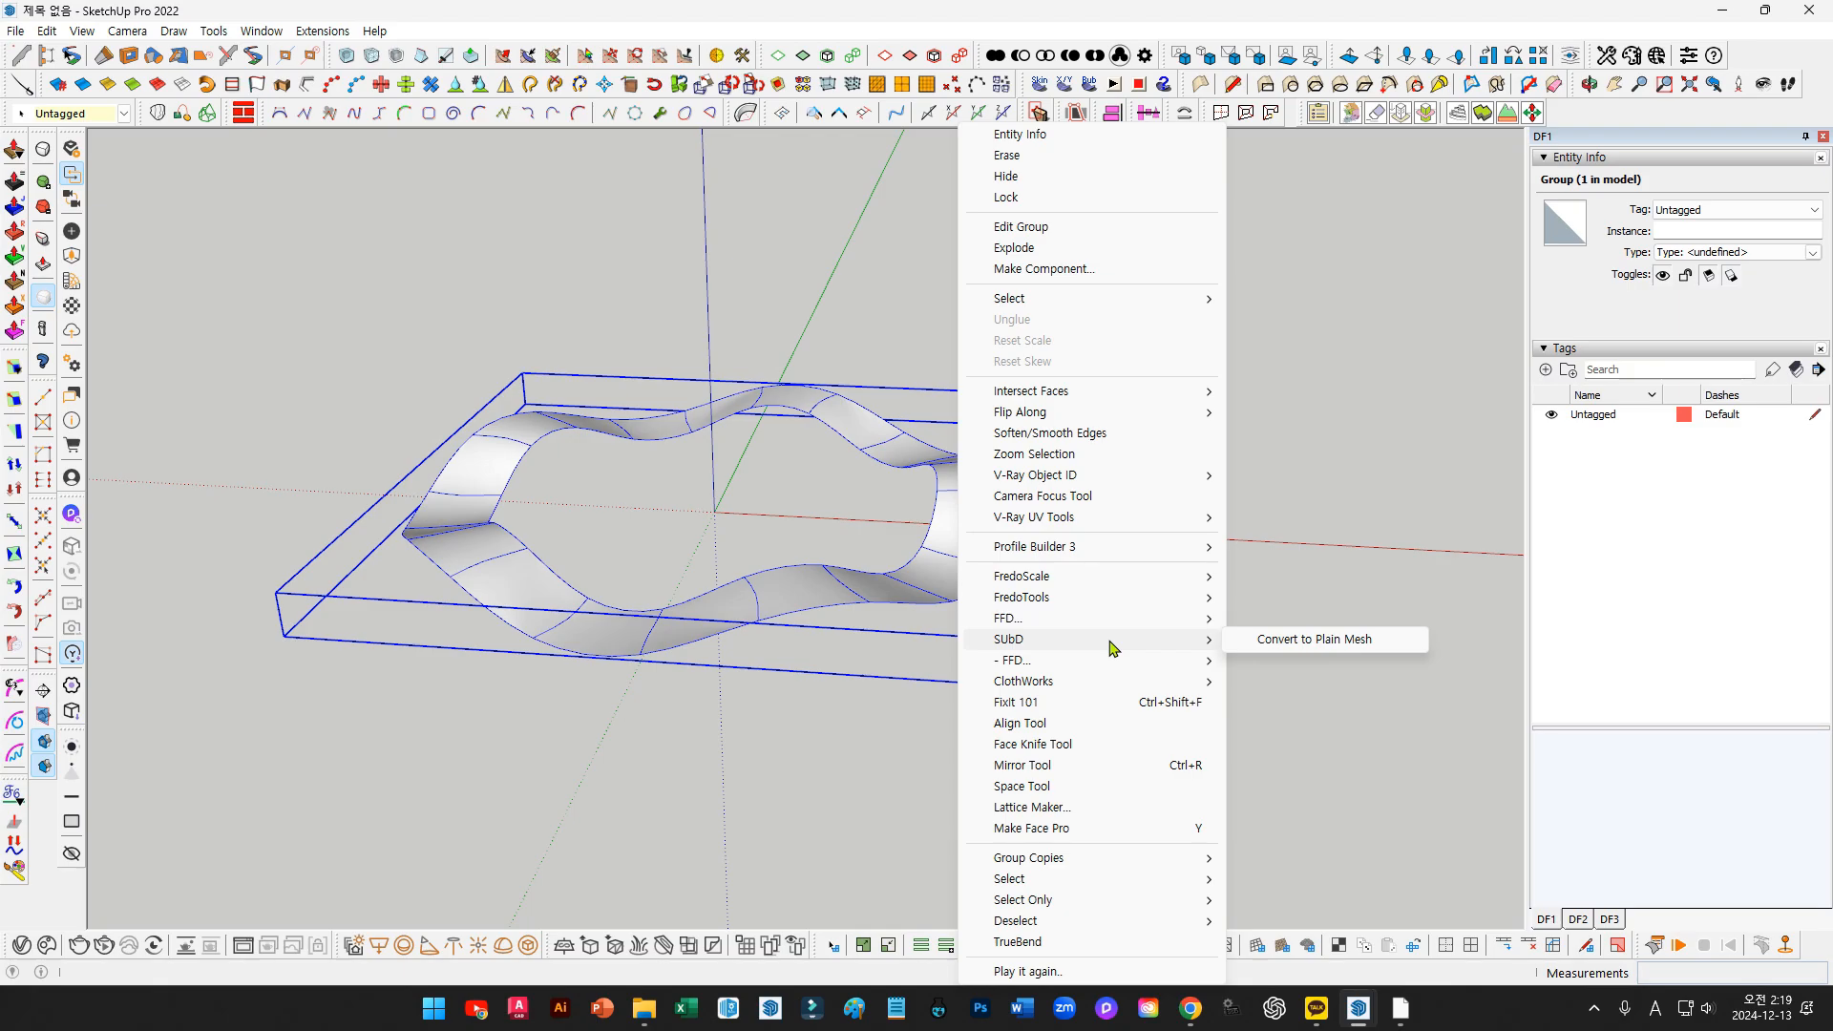
pyautogui.click(1267, 641)
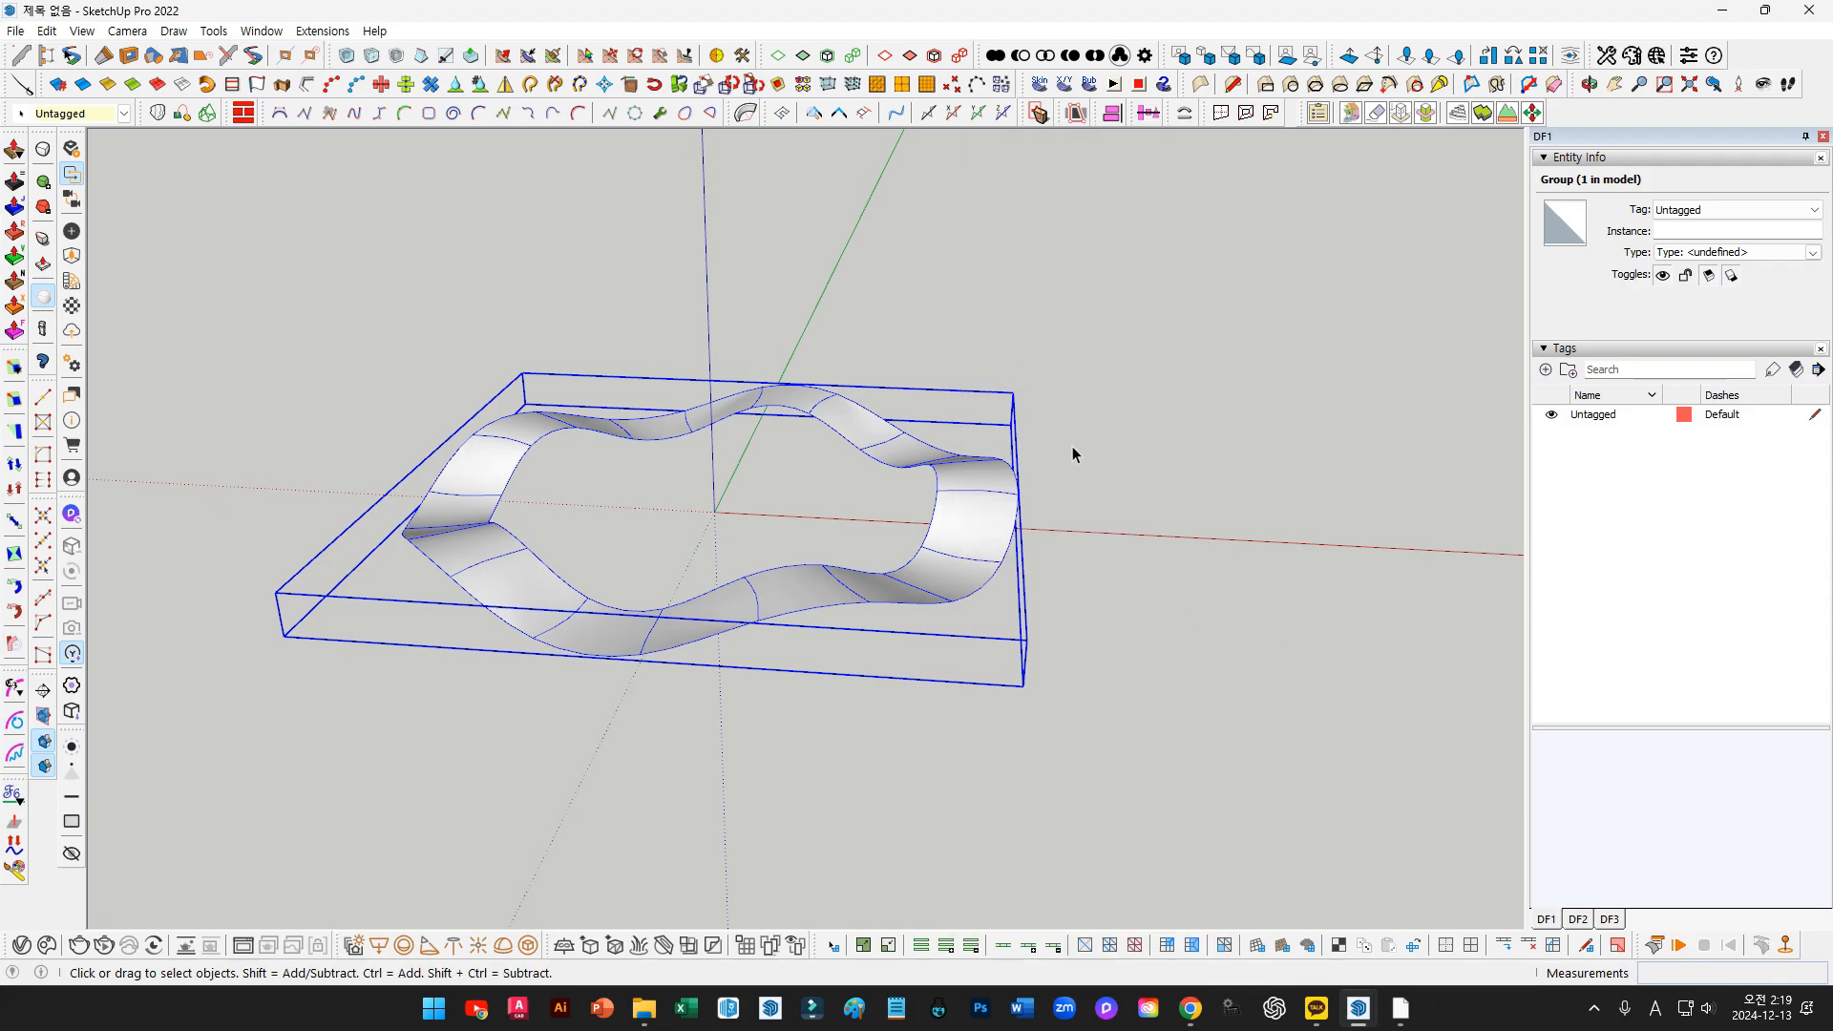
pyautogui.click(991, 518)
pyautogui.click(1043, 476)
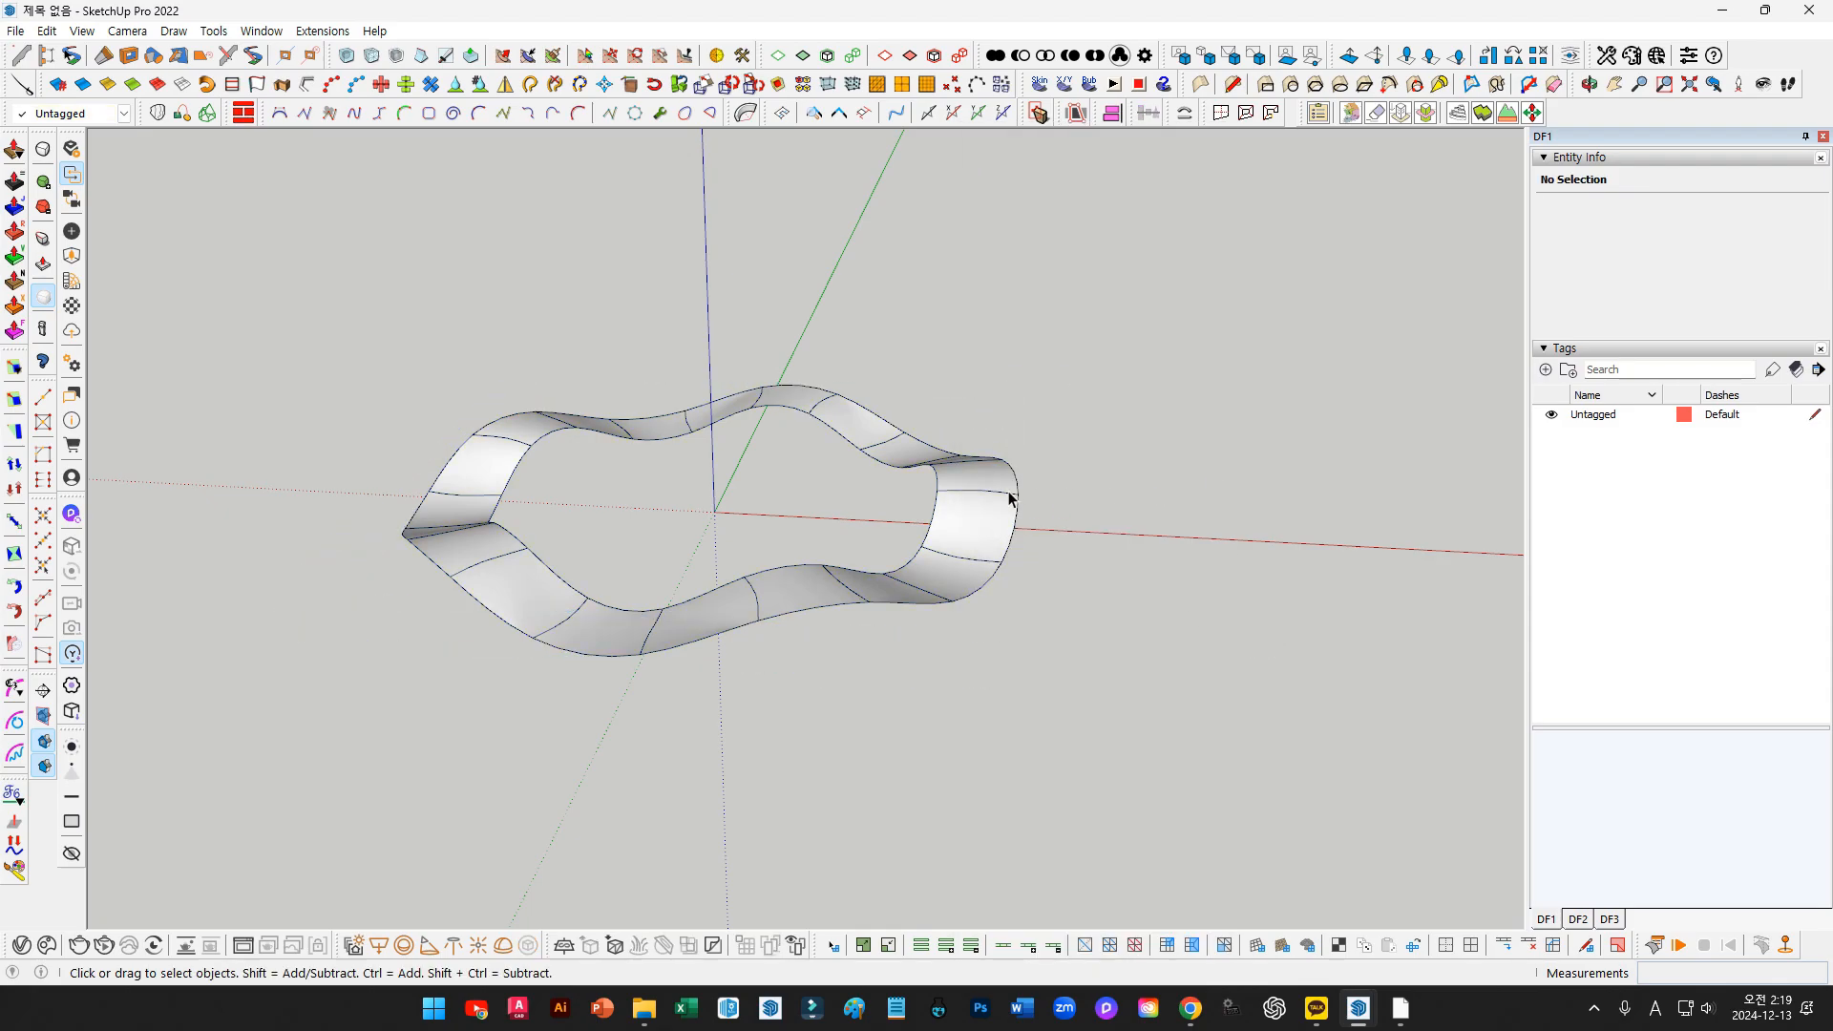
pyautogui.click(1009, 491)
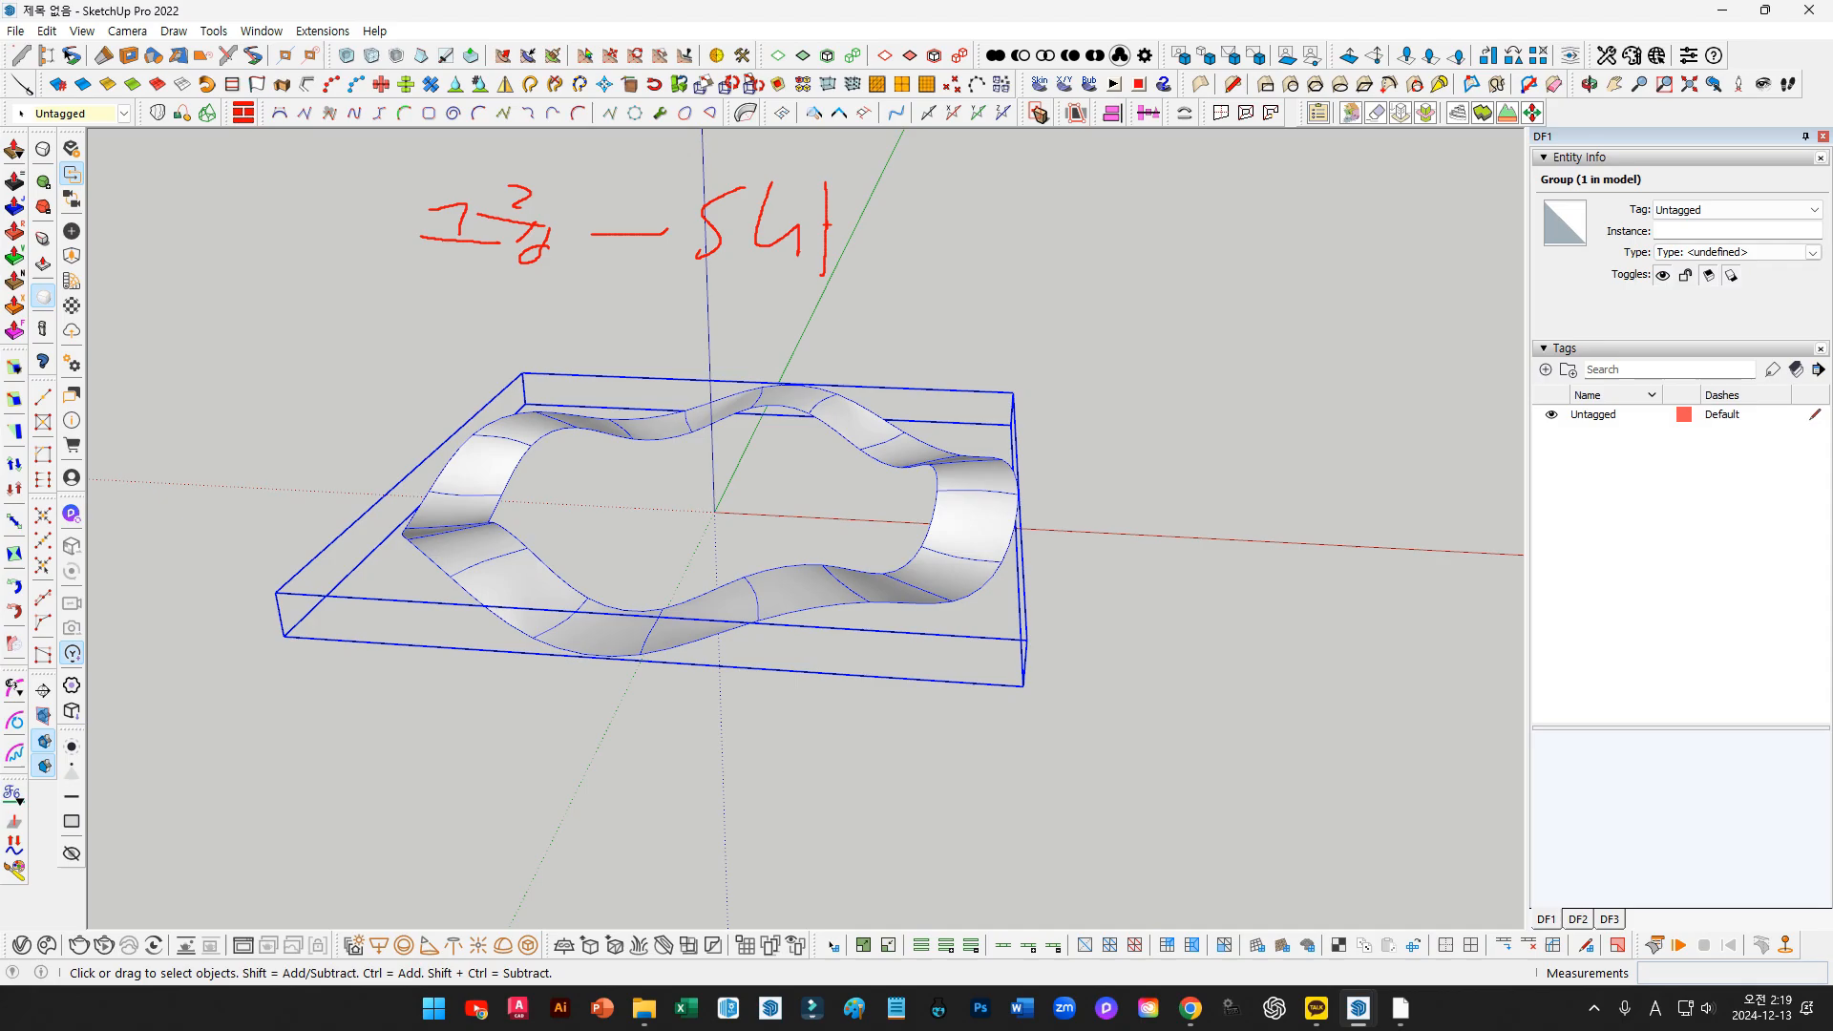
pyautogui.moveTo(897, 304)
pyautogui.mouseDown()
pyautogui.moveTo(296, 205)
pyautogui.moveTo(958, 286)
pyautogui.mouseUp()
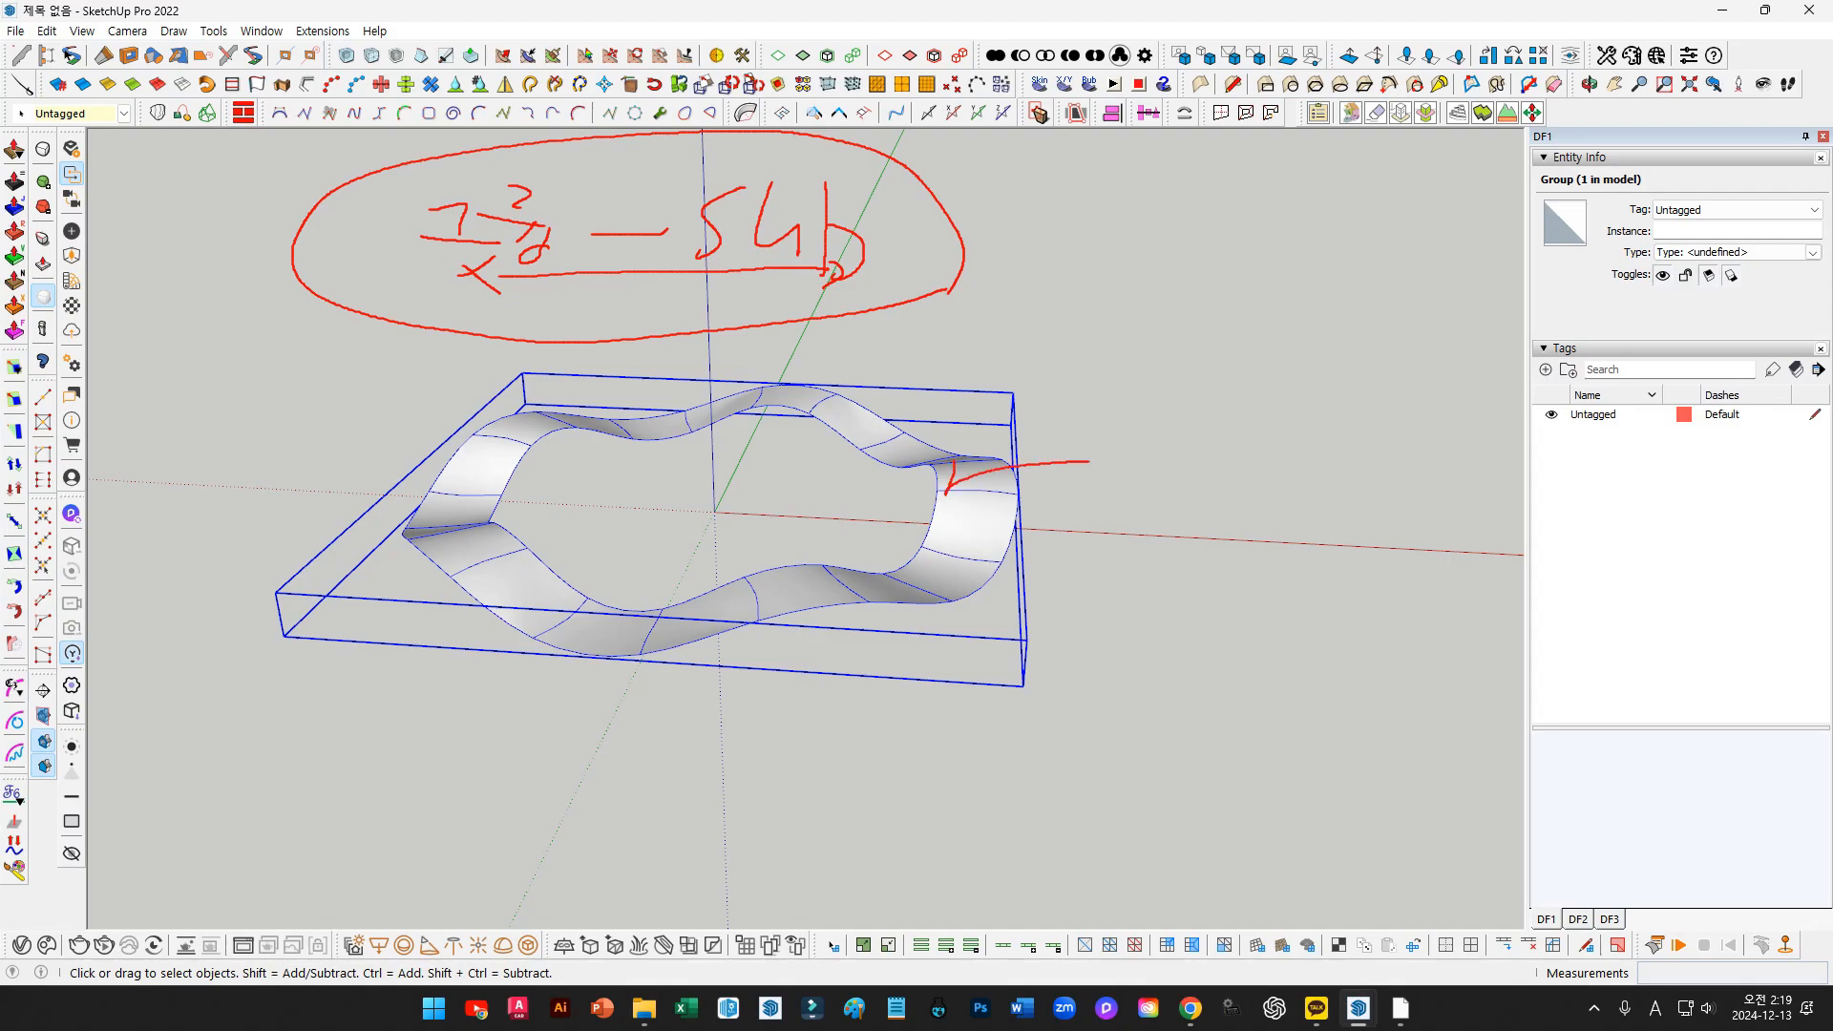
pyautogui.press('Escape')
# Smooth the quad edges of the ring group so its internal grid lines are hidden
pyautogui.doubleClick(857, 434)
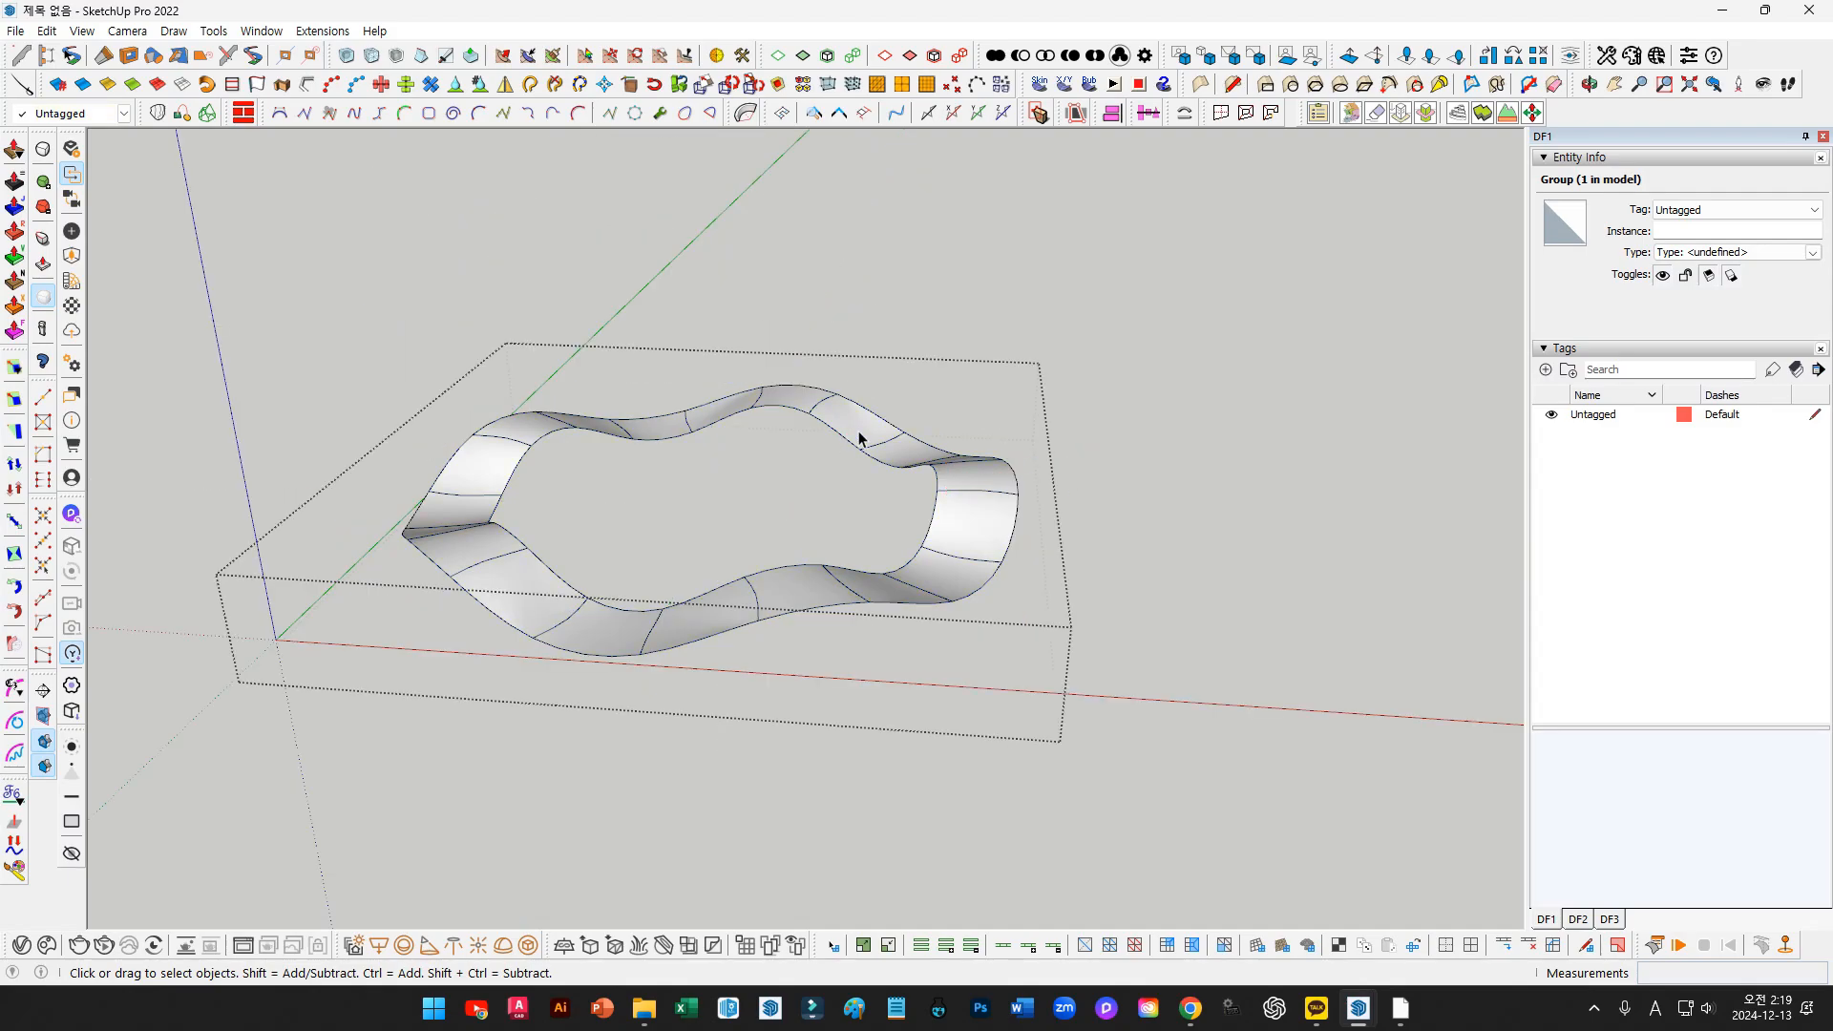
pyautogui.tripleClick(864, 429)
pyautogui.press('Escape')
pyautogui.click(858, 438)
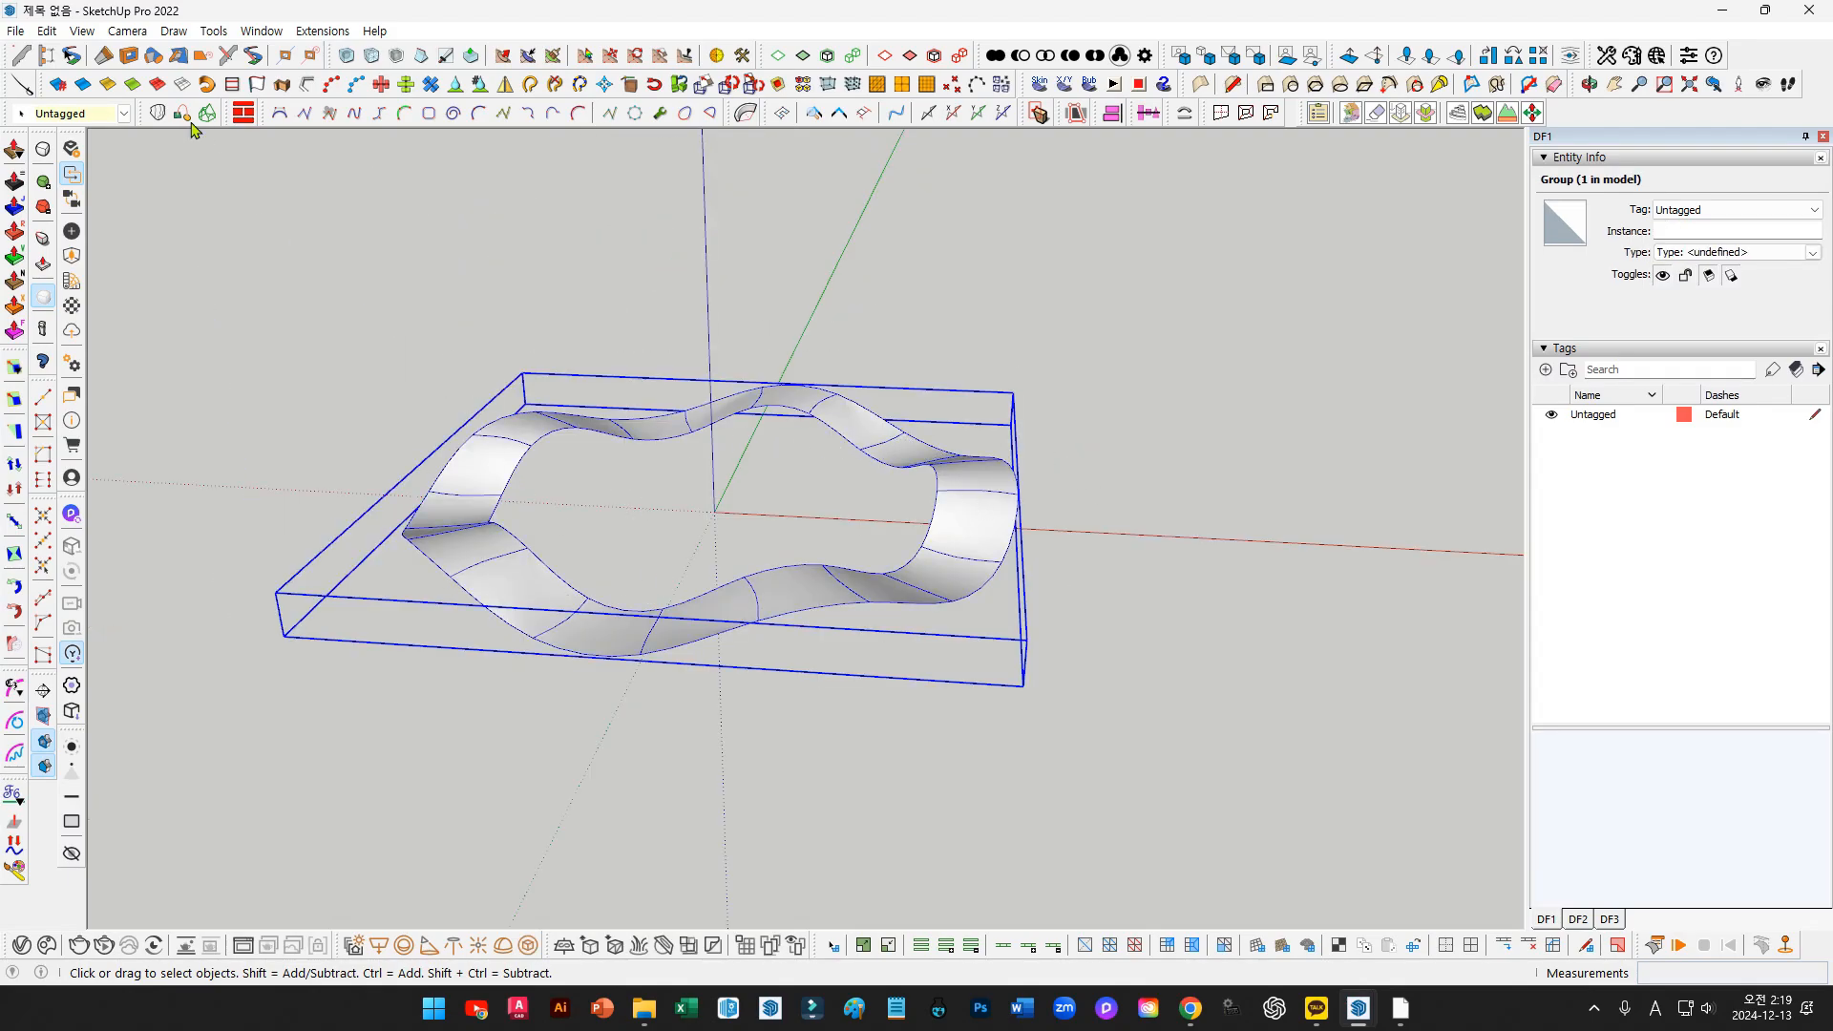
pyautogui.click(83, 86)
pyautogui.click(526, 449)
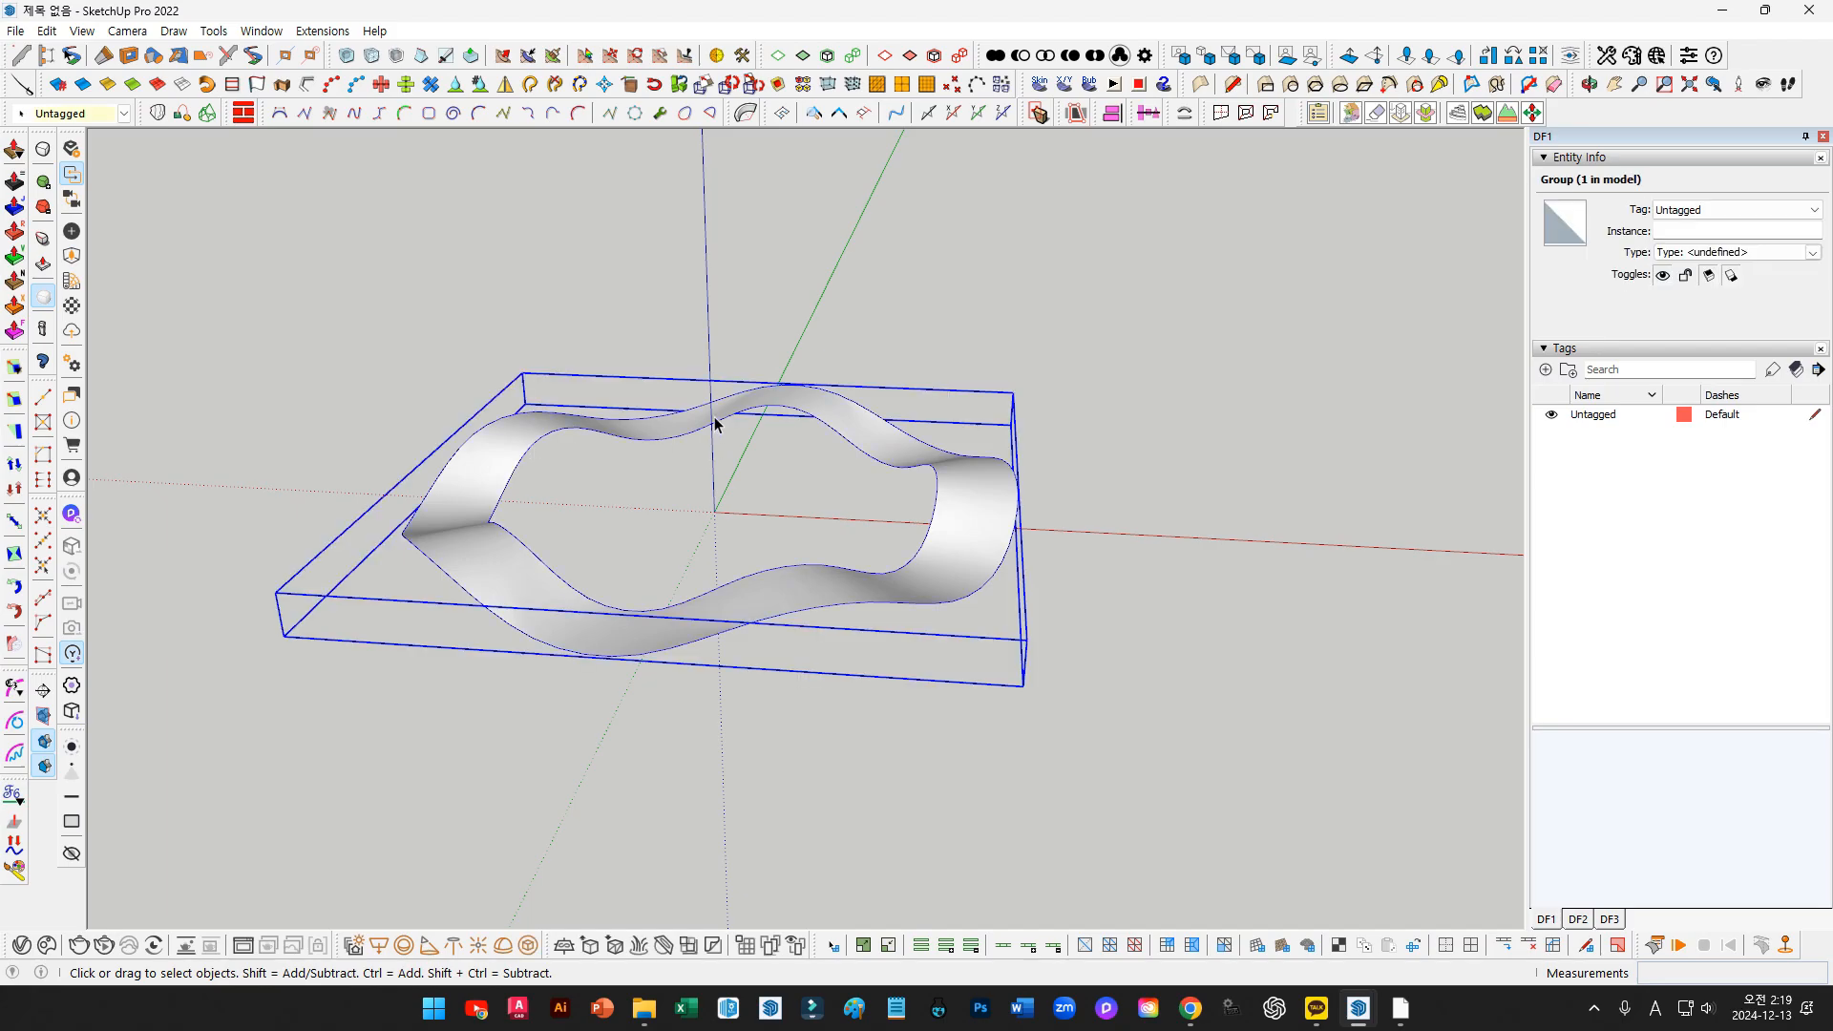
# Thicken the ring's wavy surface by about 34 mm with Joint Push Pull
pyautogui.press('j')
pyautogui.scroll(3, 577, 428)
pyautogui.click(562, 426)
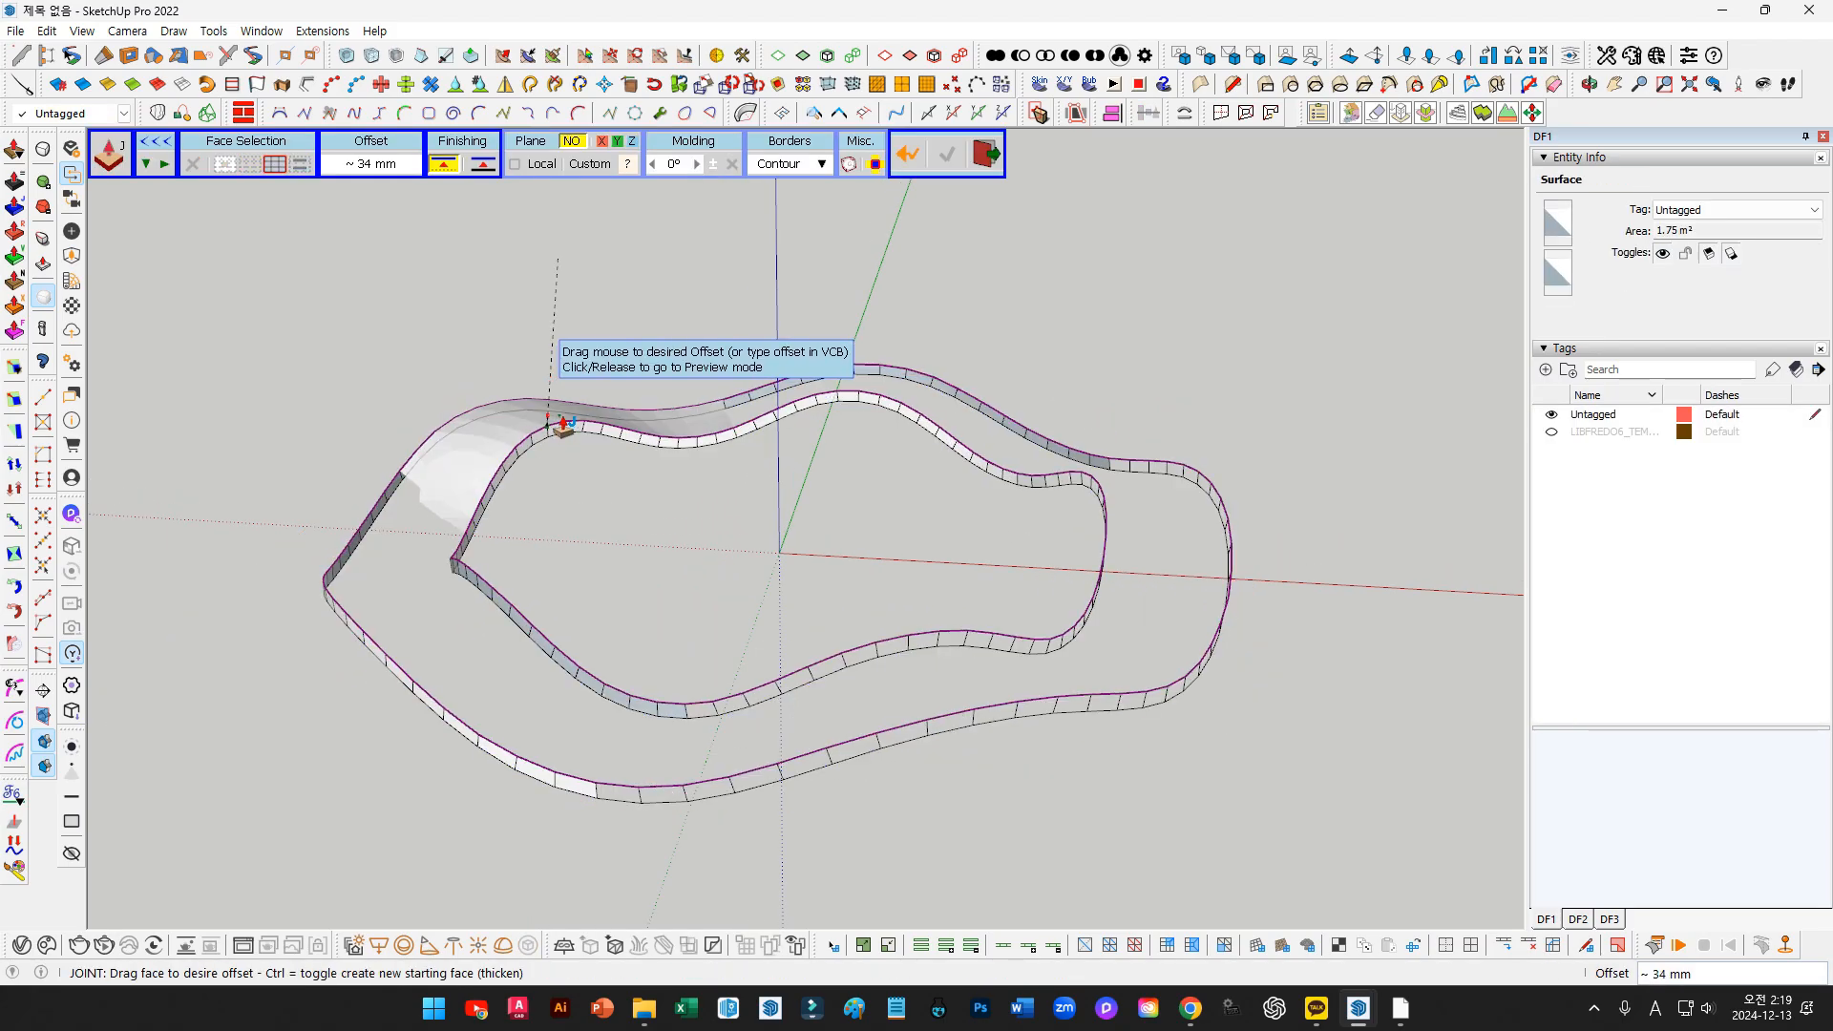
pyautogui.click(562, 426)
pyautogui.click(506, 519)
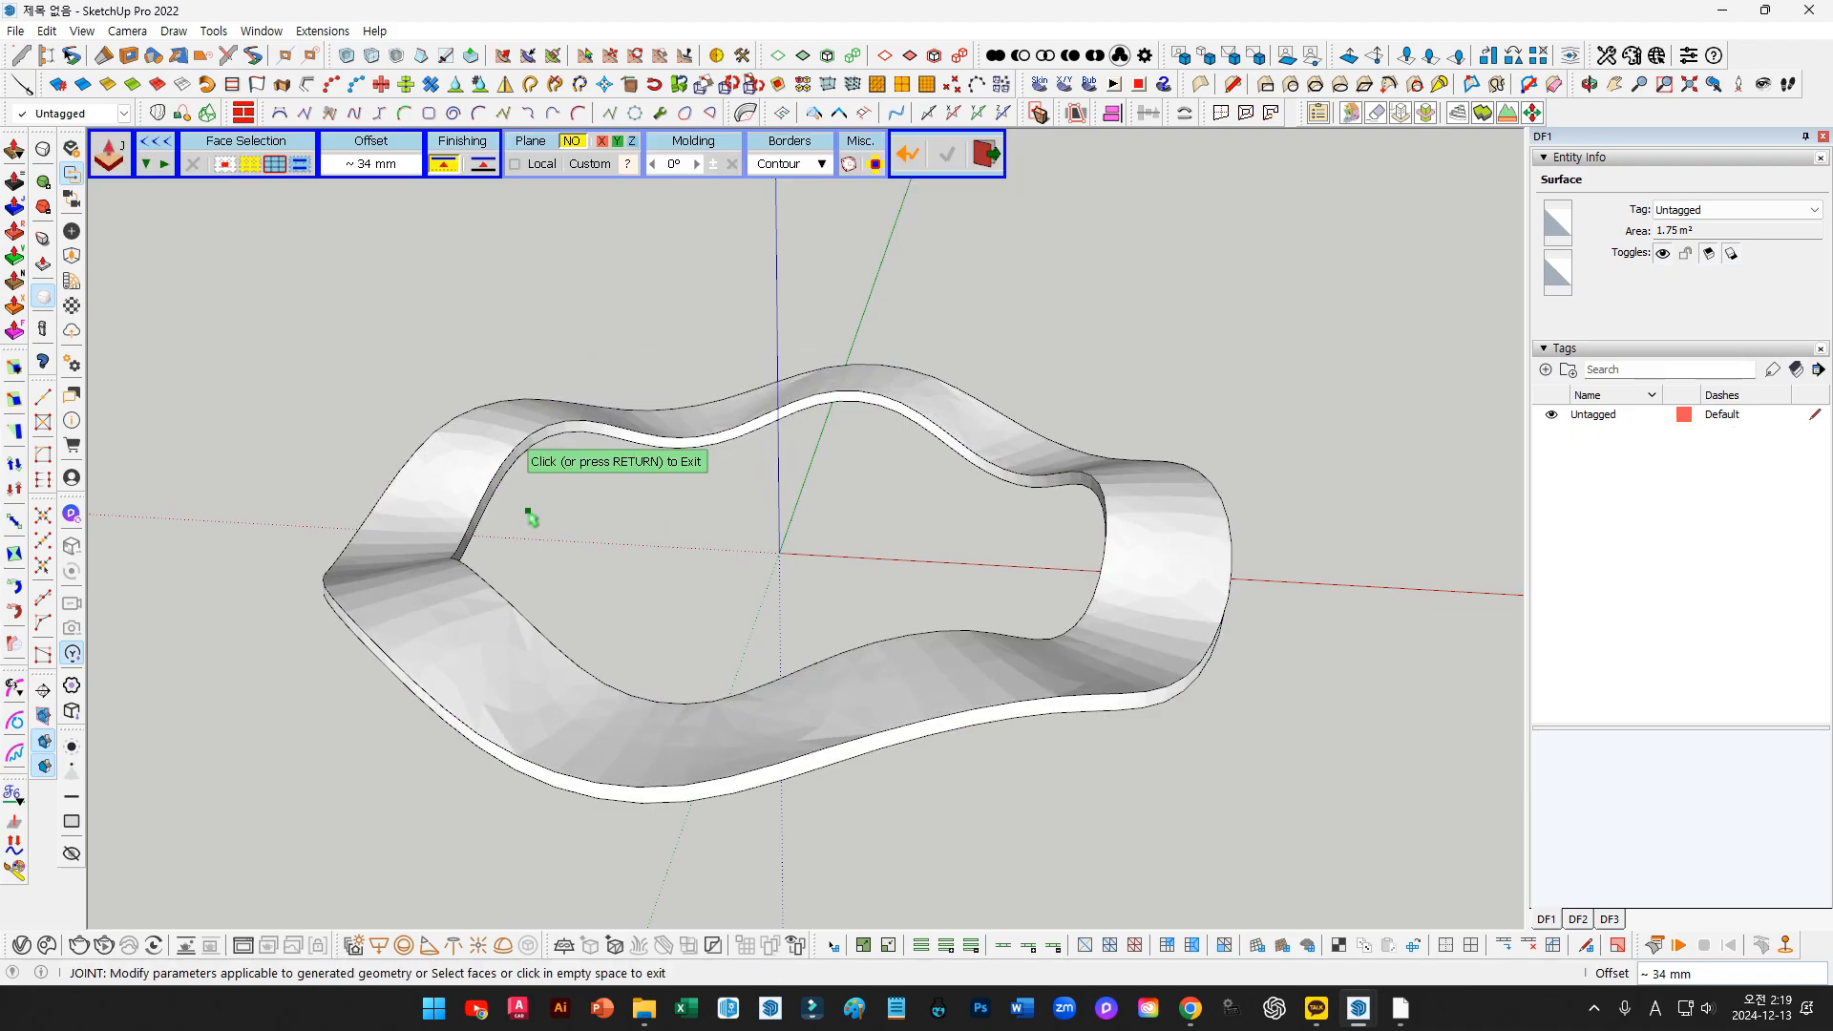
pyautogui.moveTo(528, 515); pyautogui.dragTo(741, 252, button='middle')
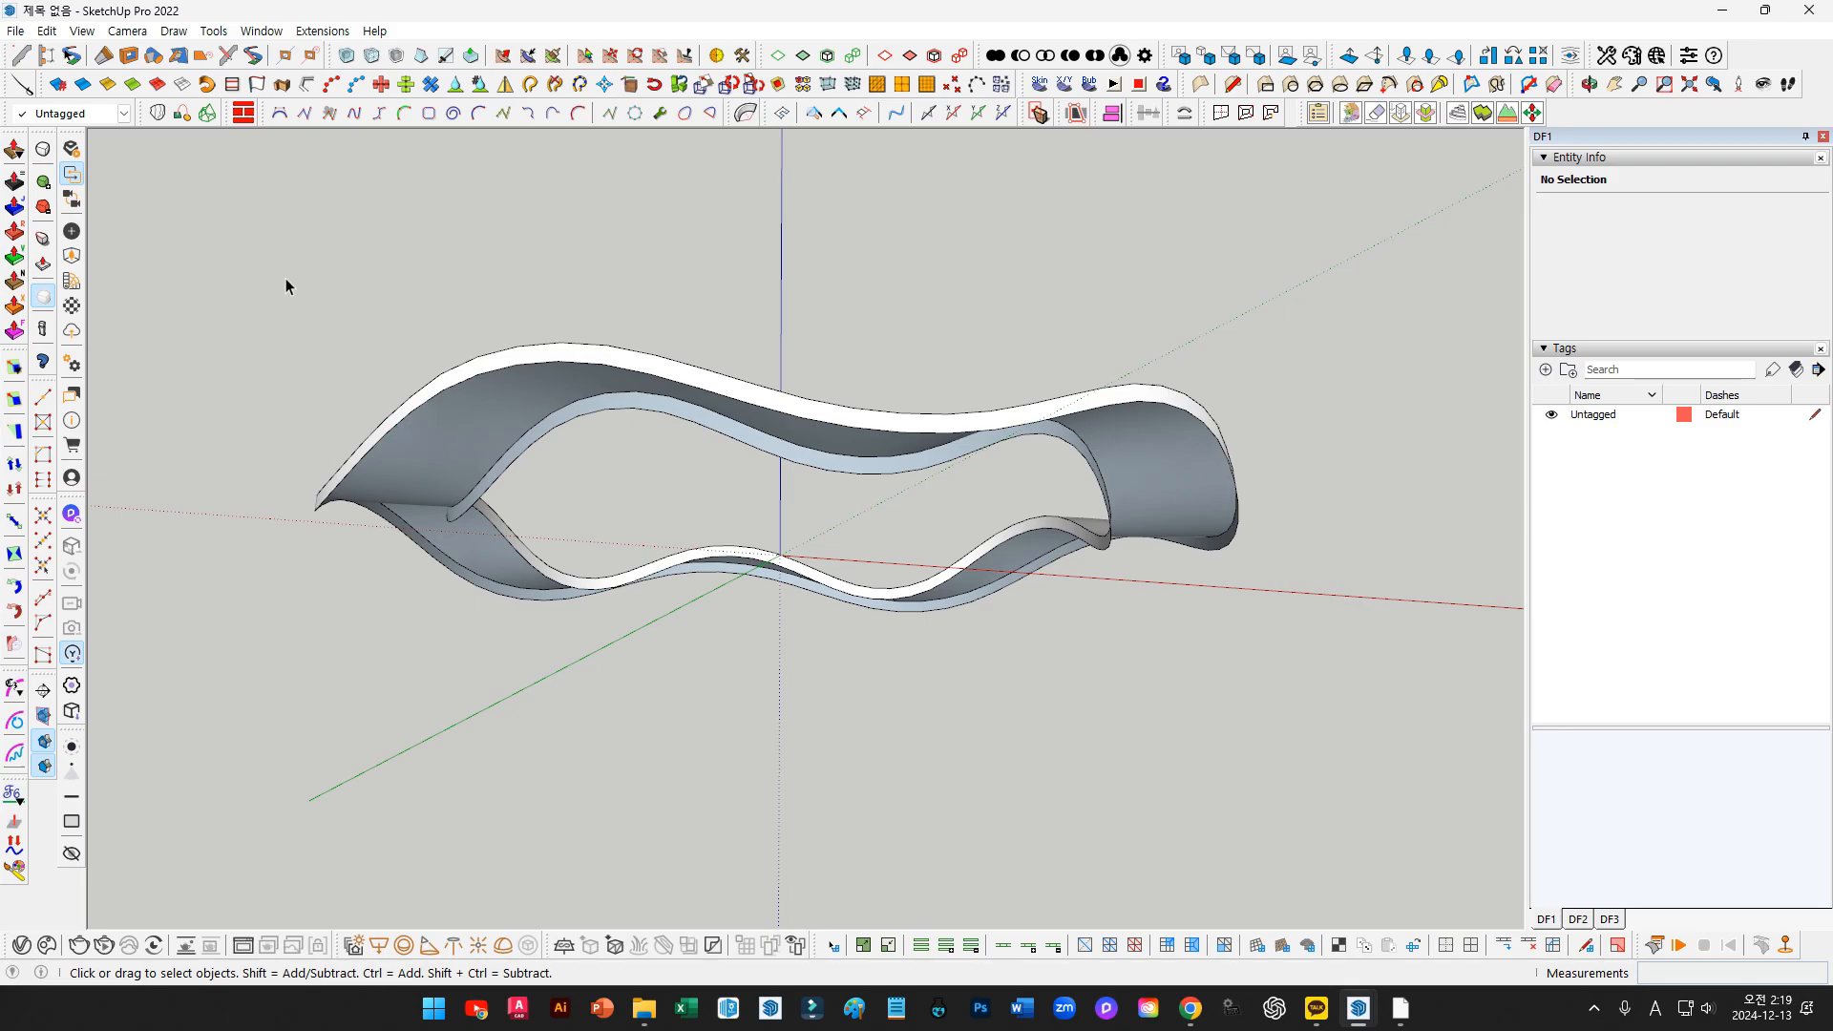
pyautogui.hotkey('ctrl', 'shift', 'p')
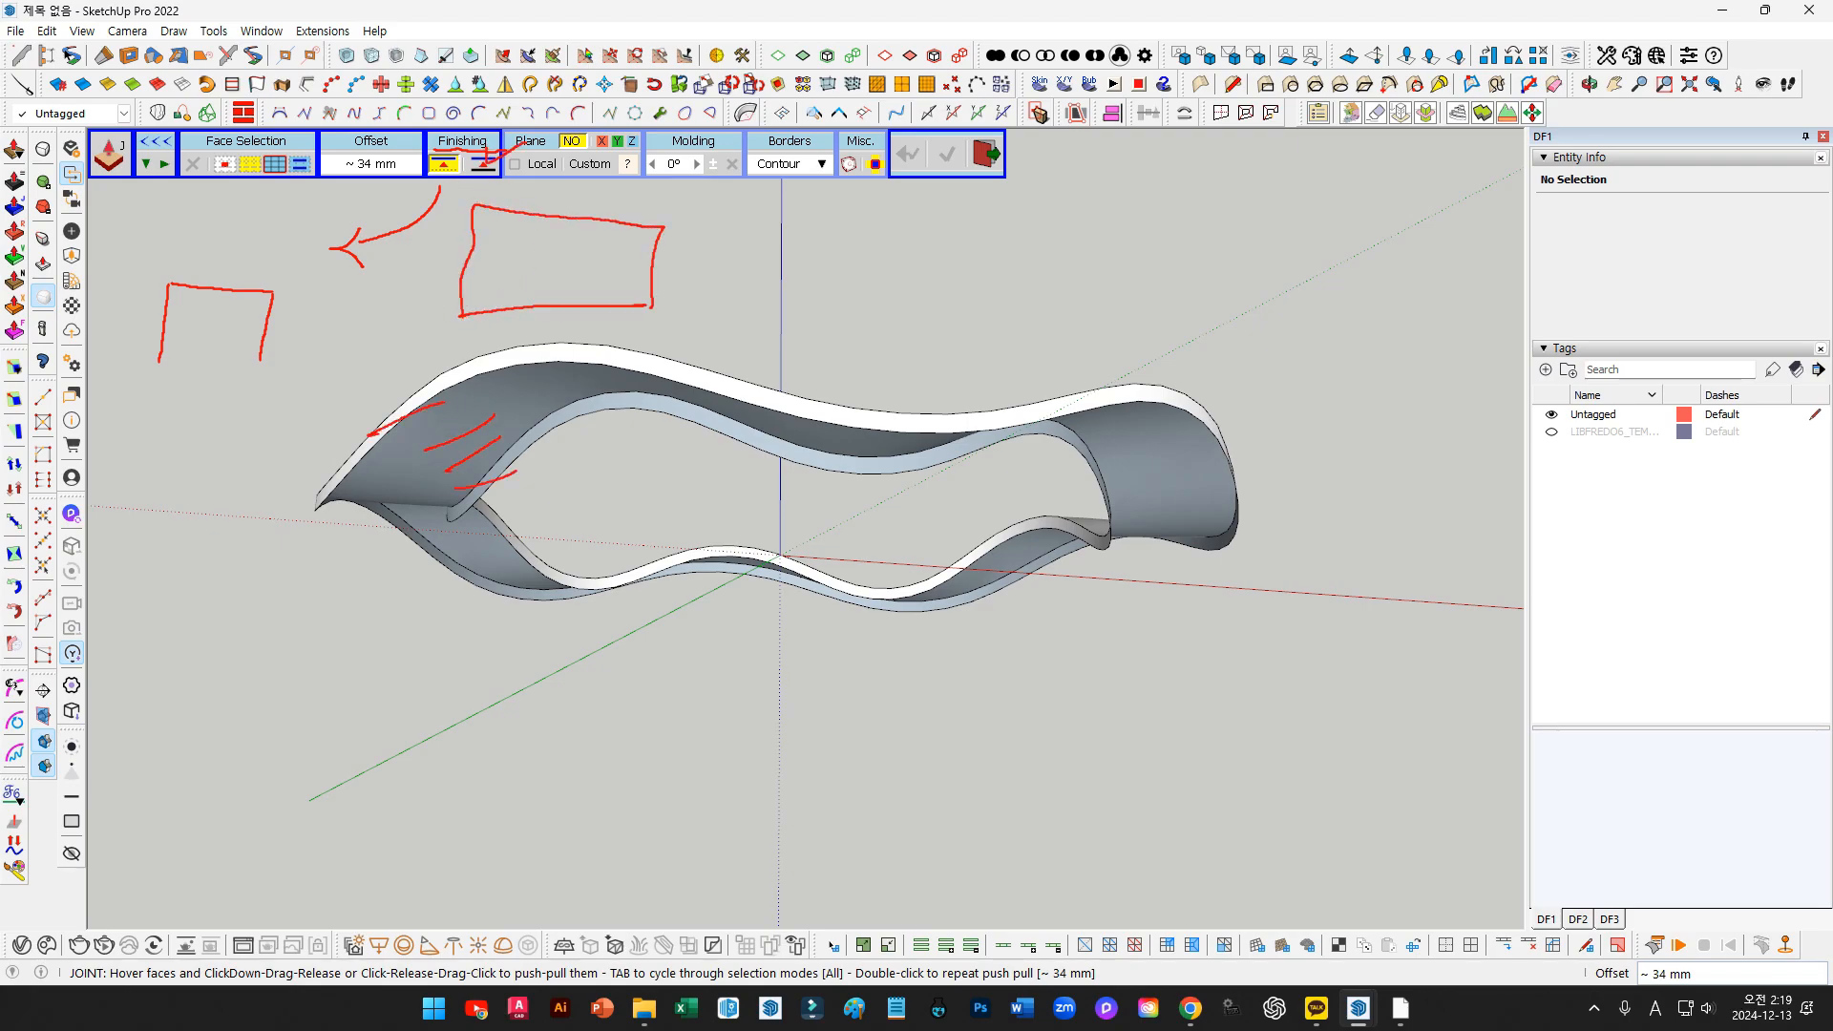
pyautogui.moveTo(498, 168); pyautogui.dragTo(1000, 212)
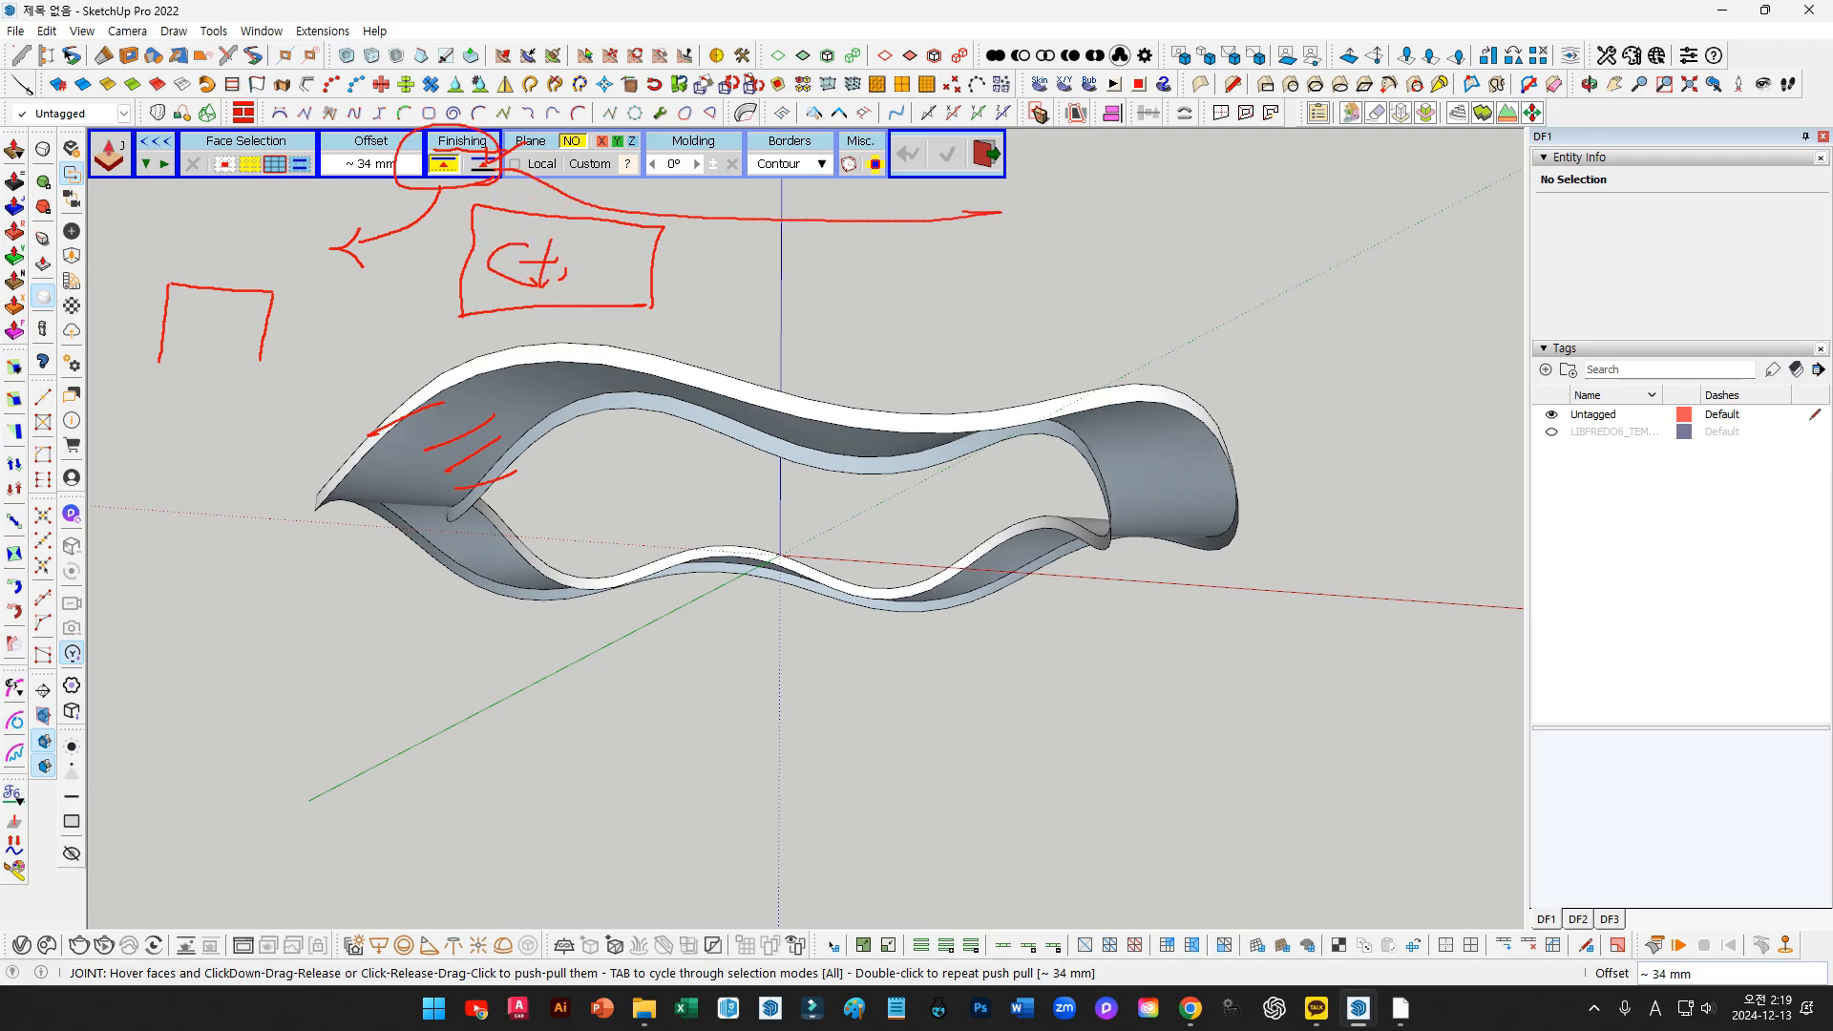
pyautogui.press('Escape')
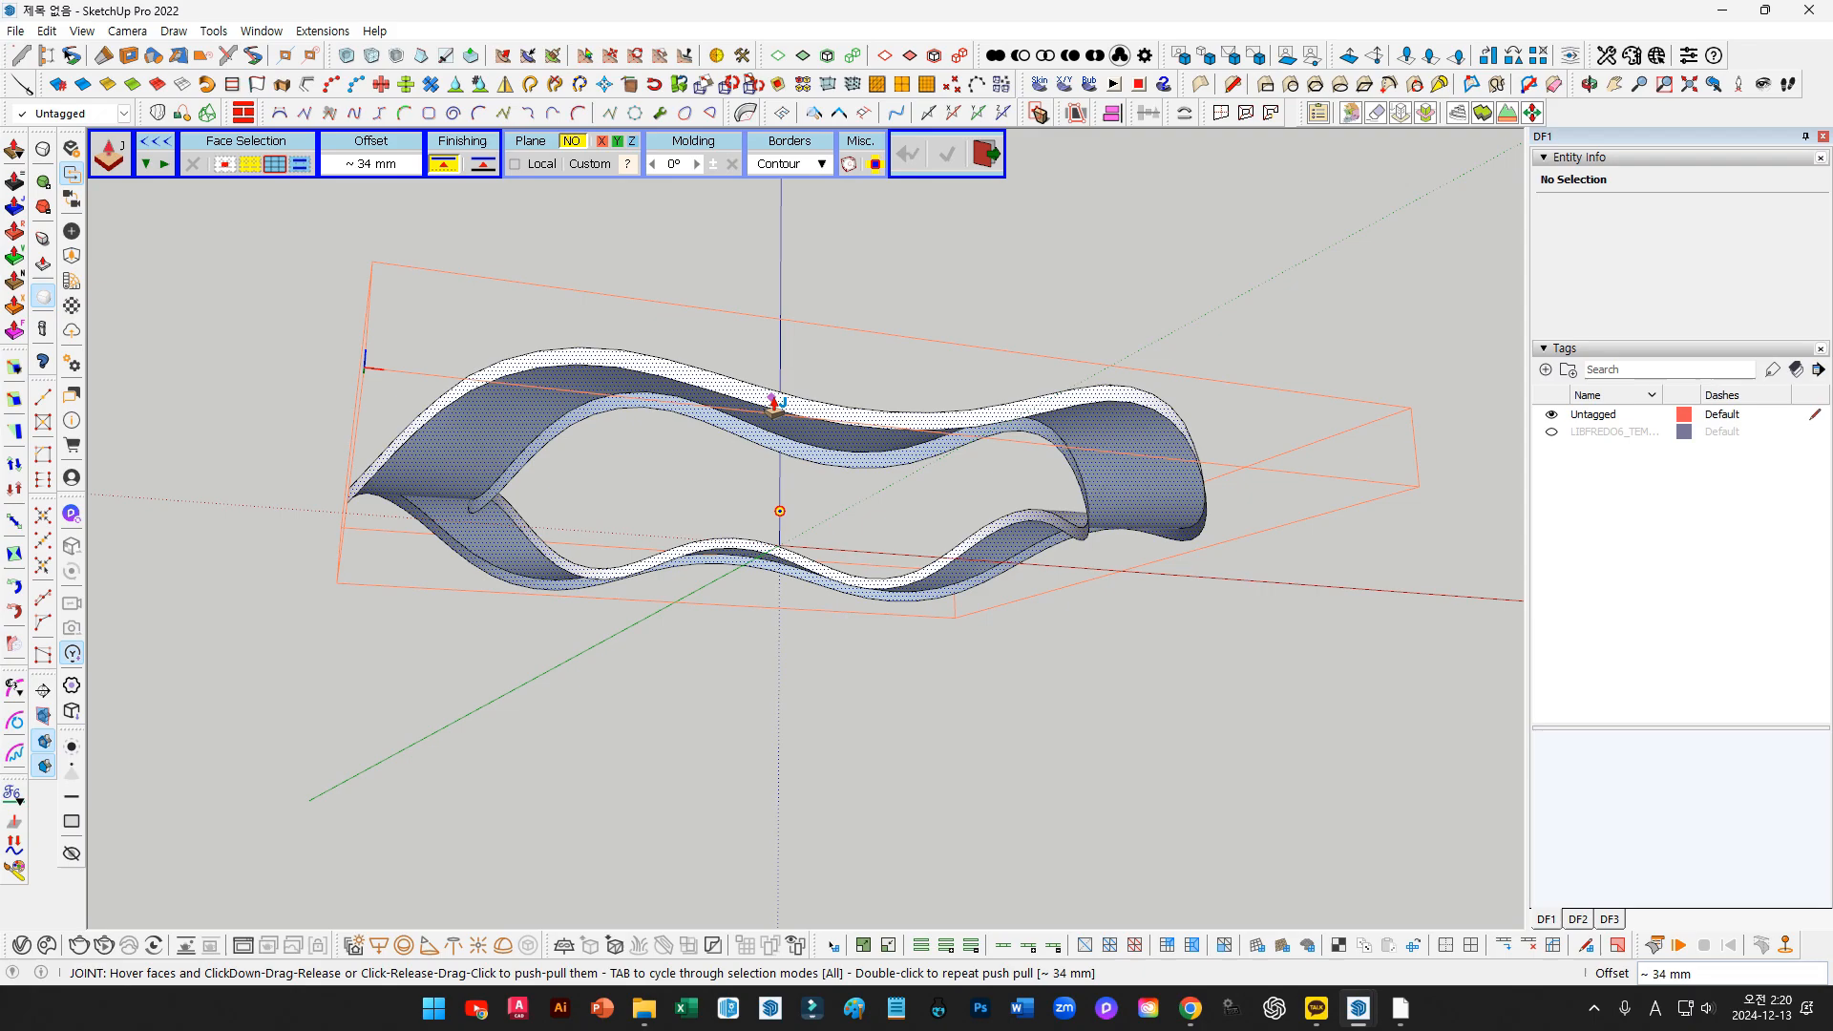
pyautogui.press('space')
pyautogui.moveTo(773, 405)
pyautogui.mouseDown(button='middle')
pyautogui.moveTo(520, 449)
pyautogui.moveTo(551, 643)
pyautogui.moveTo(761, 410)
pyautogui.moveTo(736, 512)
pyautogui.moveTo(783, 496)
pyautogui.mouseUp(button='middle')
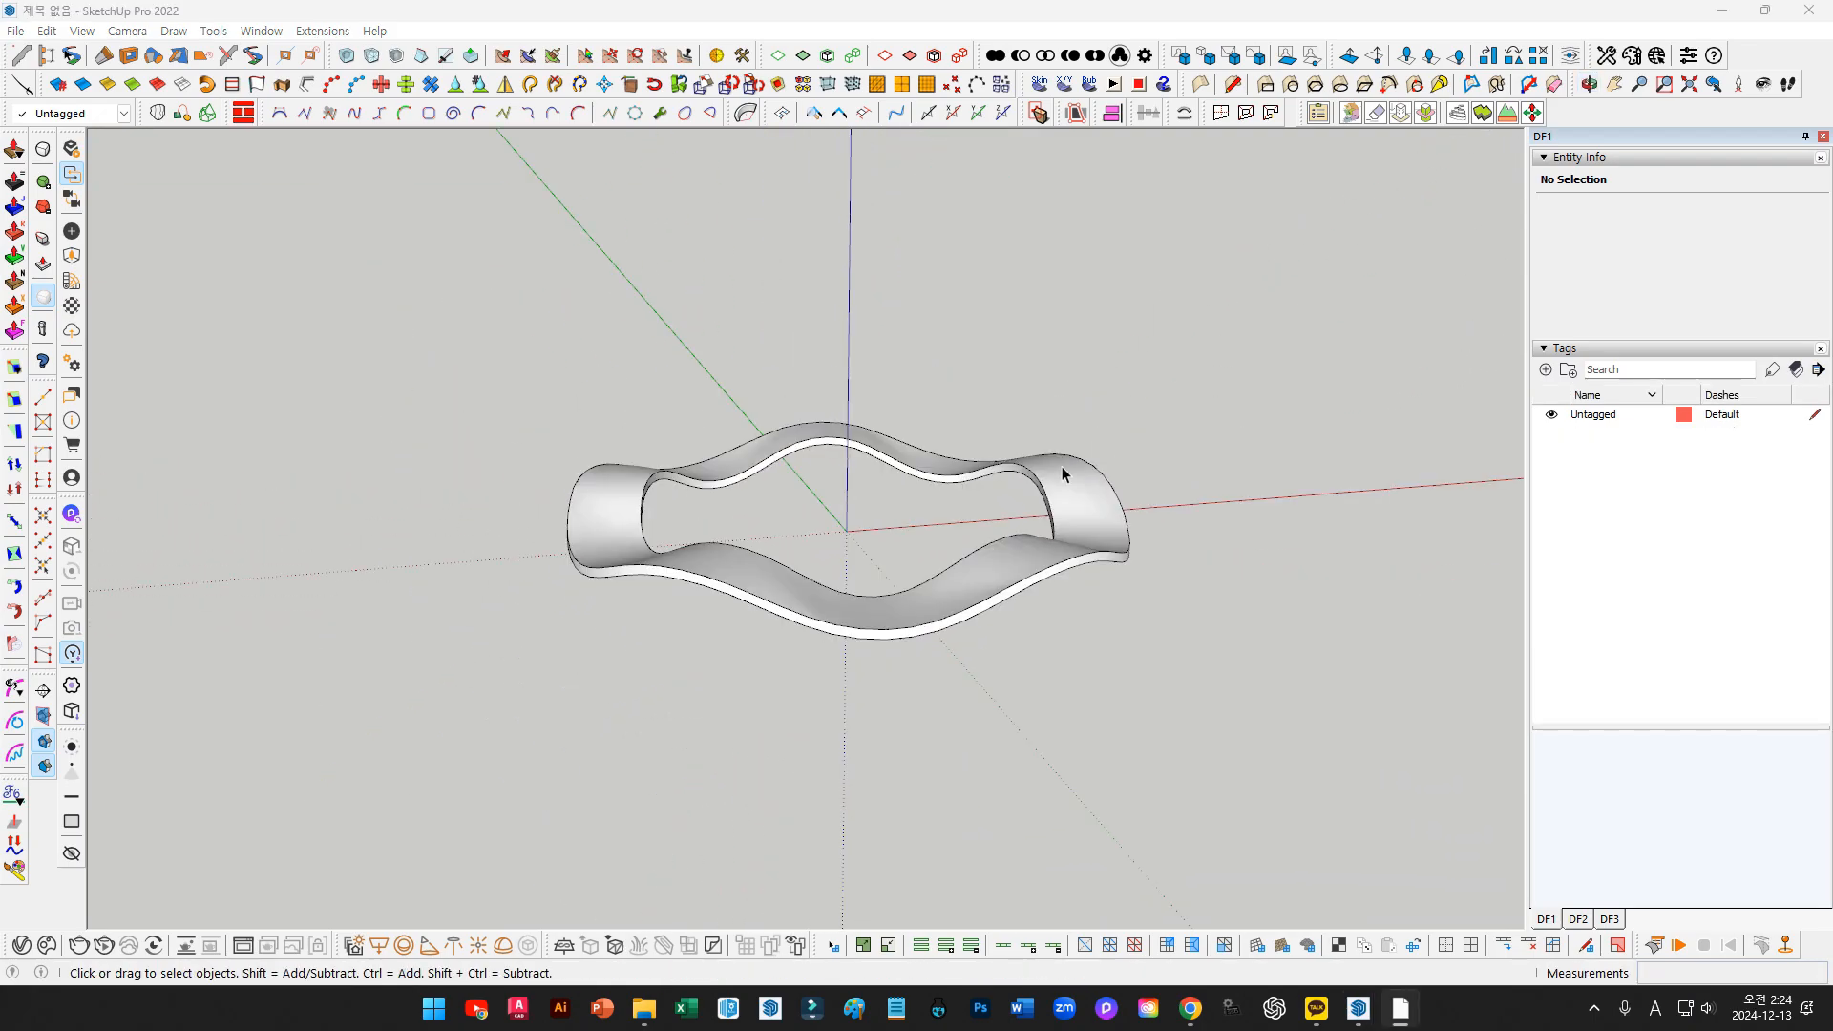
pyautogui.moveTo(932, 528)
pyautogui.mouseDown(button='middle')
pyautogui.moveTo(838, 533)
pyautogui.moveTo(797, 367)
pyautogui.mouseUp(button='middle')
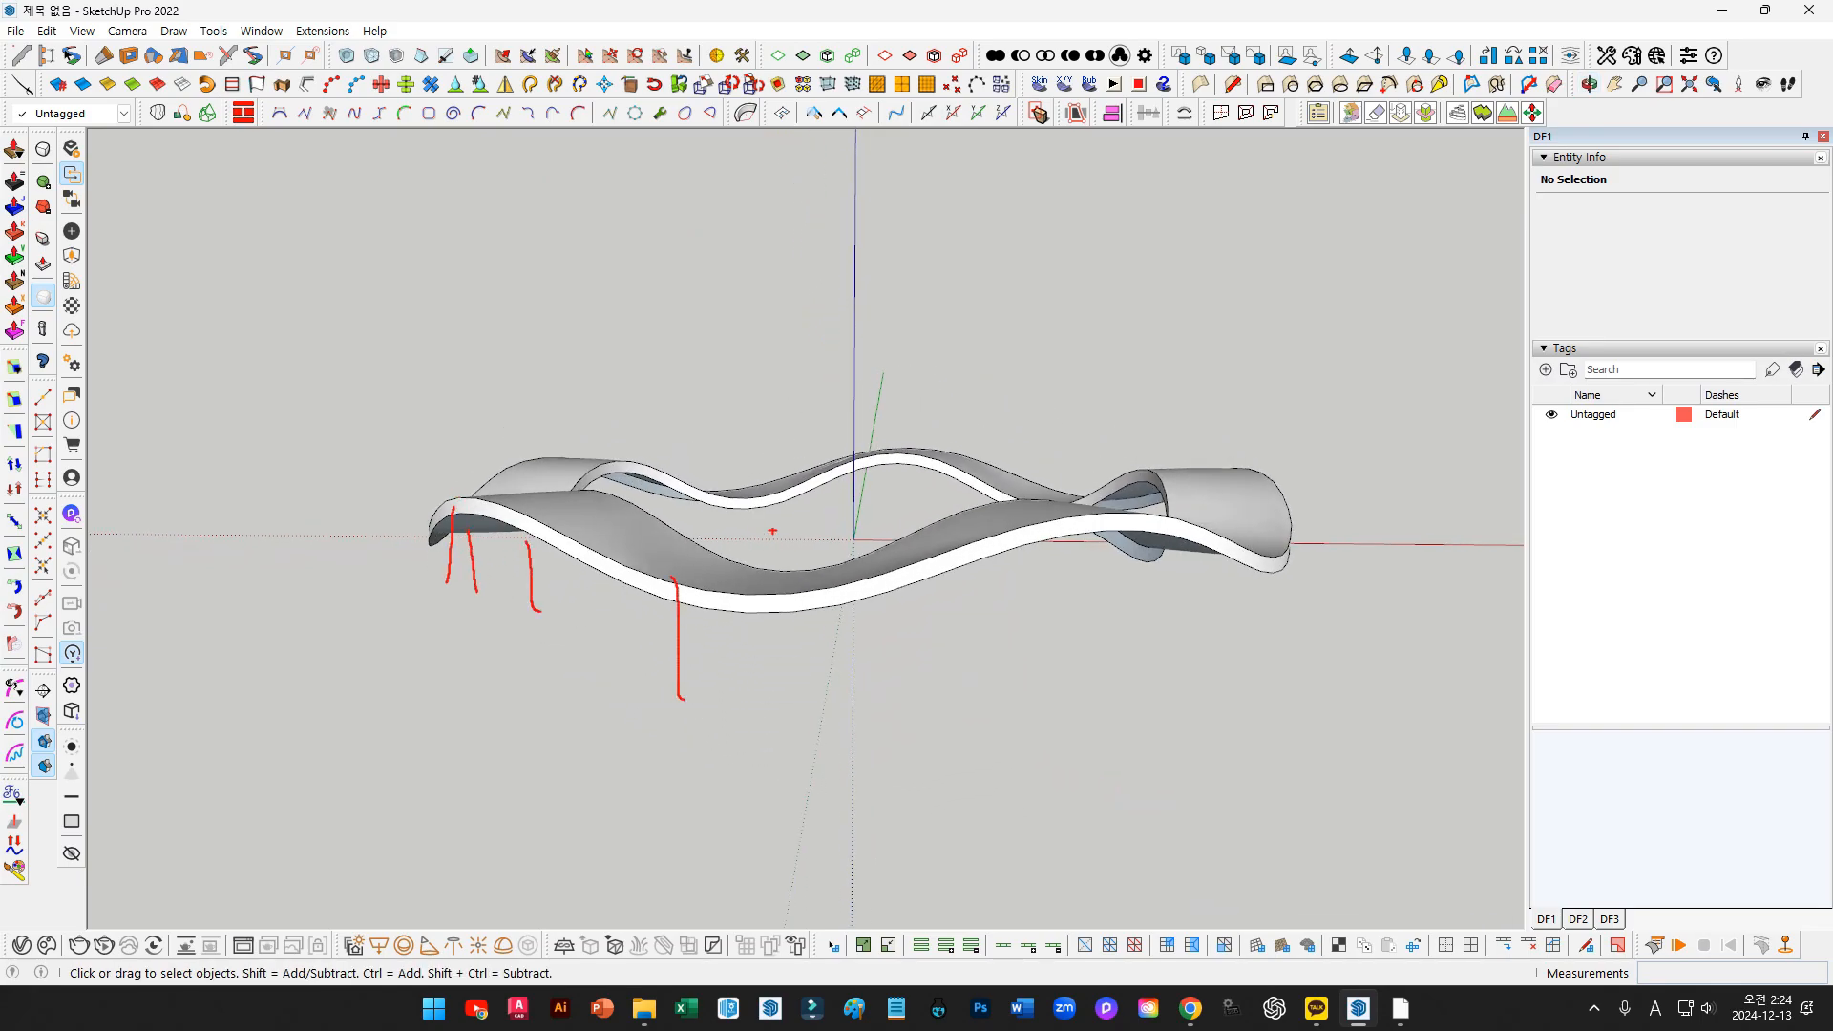
pyautogui.moveTo(772, 531); pyautogui.dragTo(811, 665, button='middle')
# Draw a horizontal circle with a radius of about 1043 mm centred on the origin beneath the ring
pyautogui.press('c')
pyautogui.click(832, 530)
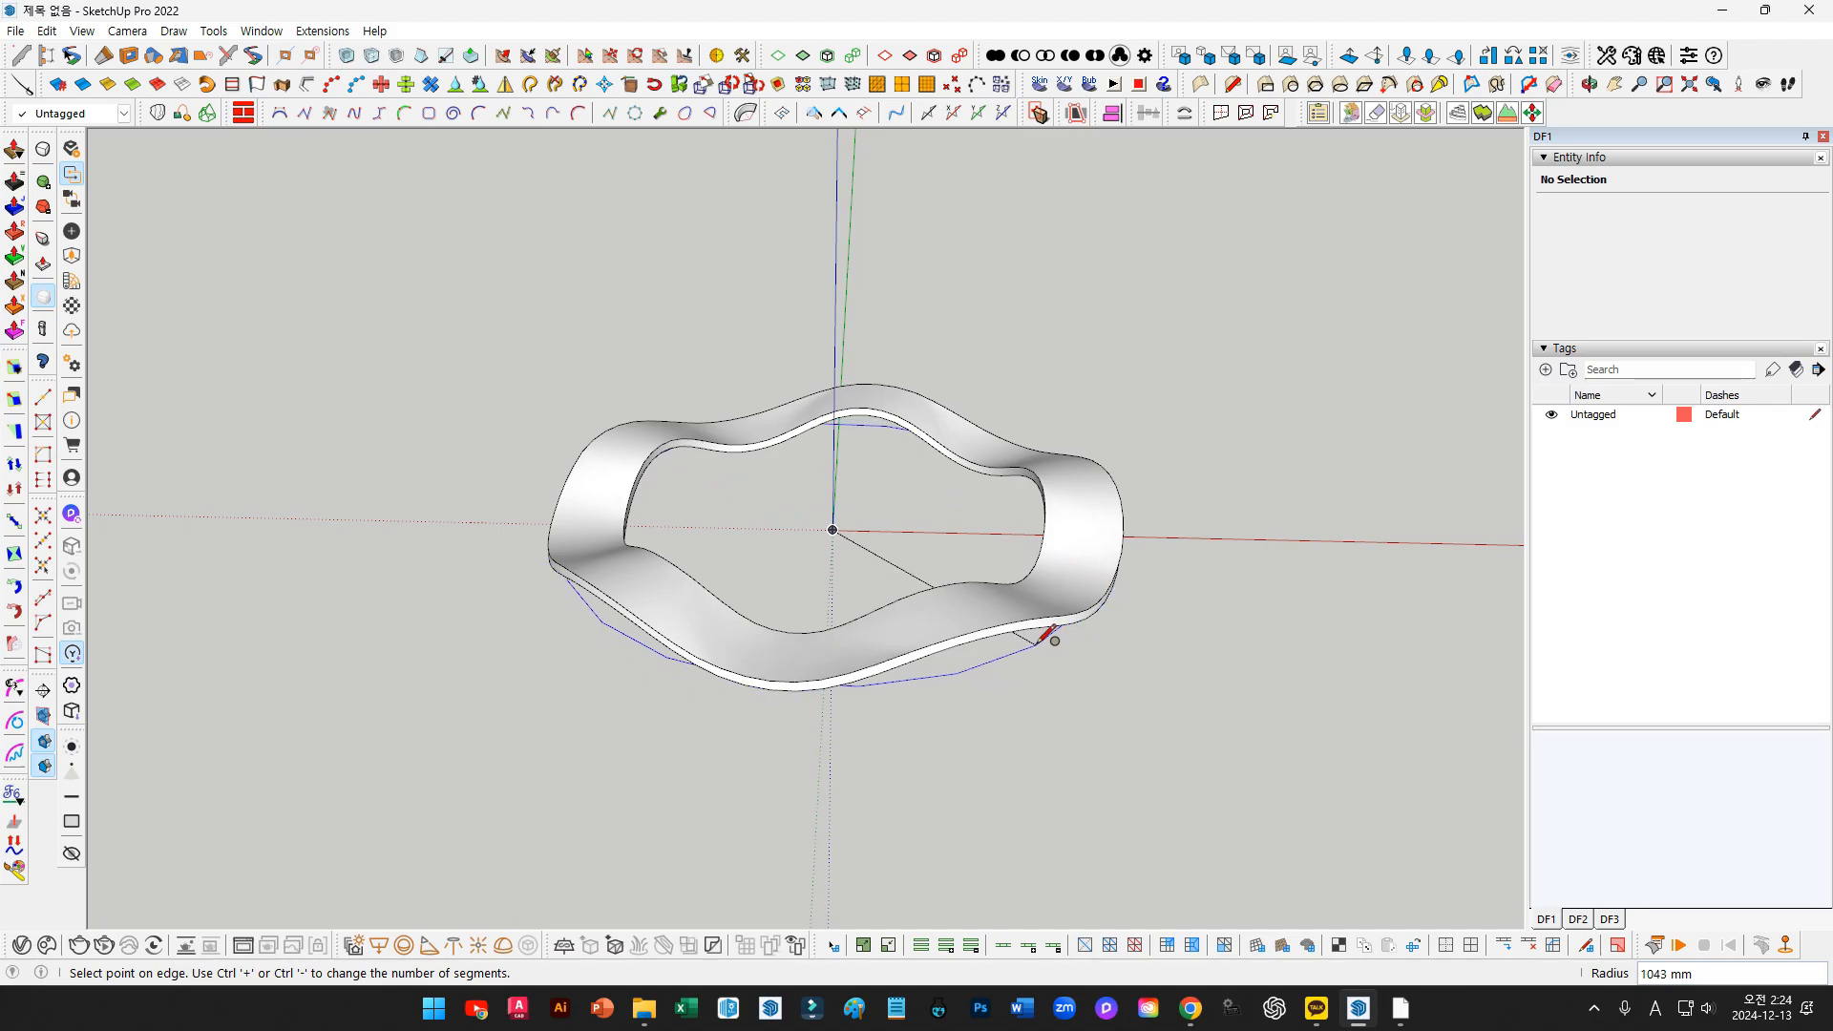
pyautogui.moveTo(1051, 635); pyautogui.dragTo(1117, 582, button='middle')
pyautogui.press('space')
# Push/Pull the circular face upward through the ring into a tall cylinder
pyautogui.moveTo(955, 531); pyautogui.dragTo(843, 553, button='middle')
pyautogui.click(879, 621)
pyautogui.press('p')
pyautogui.click(888, 578)
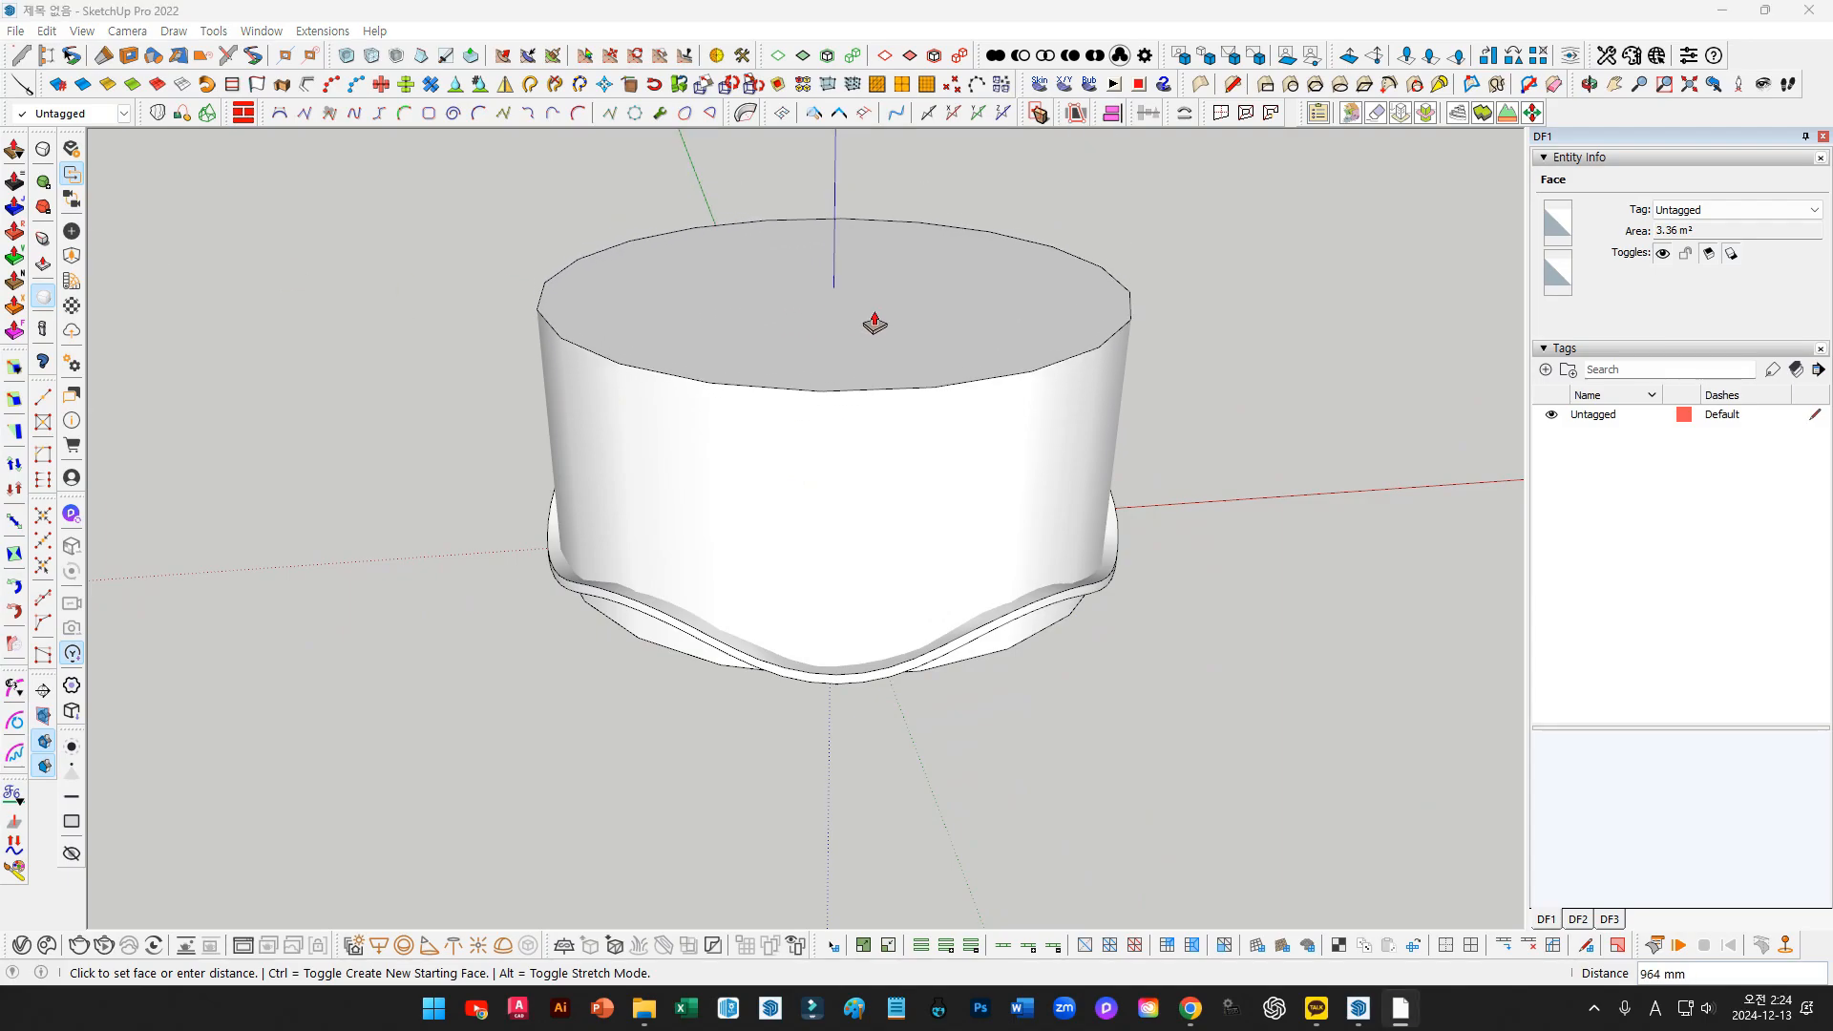
pyautogui.click(931, 282)
# Select the whole cylinder and unsoften its vertical edges to expose the flat facets
pyautogui.press('space')
pyautogui.tripleClick(815, 282)
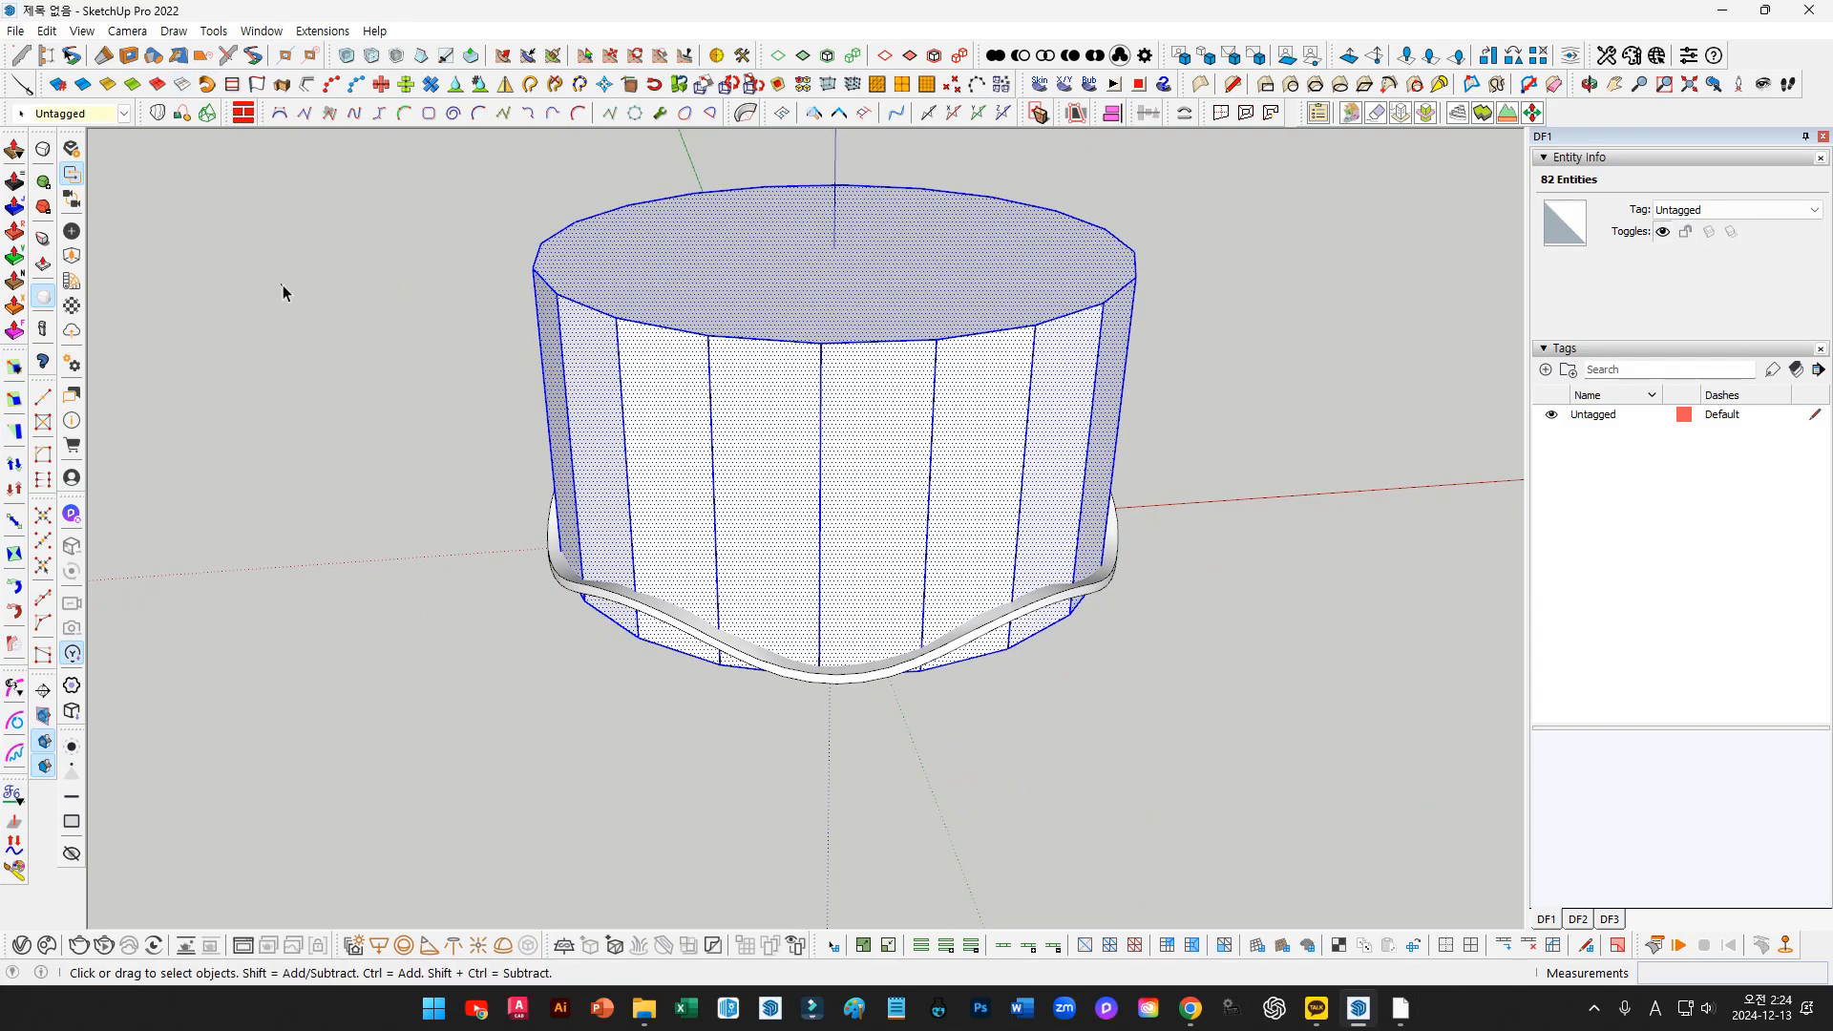
pyautogui.click(283, 285)
pyautogui.moveTo(740, 453)
pyautogui.mouseDown(button='middle')
pyautogui.moveTo(881, 372)
pyautogui.moveTo(1306, 293)
pyautogui.moveTo(1468, 341)
pyautogui.moveTo(983, 388)
pyautogui.mouseUp(button='middle')
pyautogui.hotkey('ctrl', '2')
pyautogui.moveTo(867, 277); pyautogui.dragTo(868, 468)
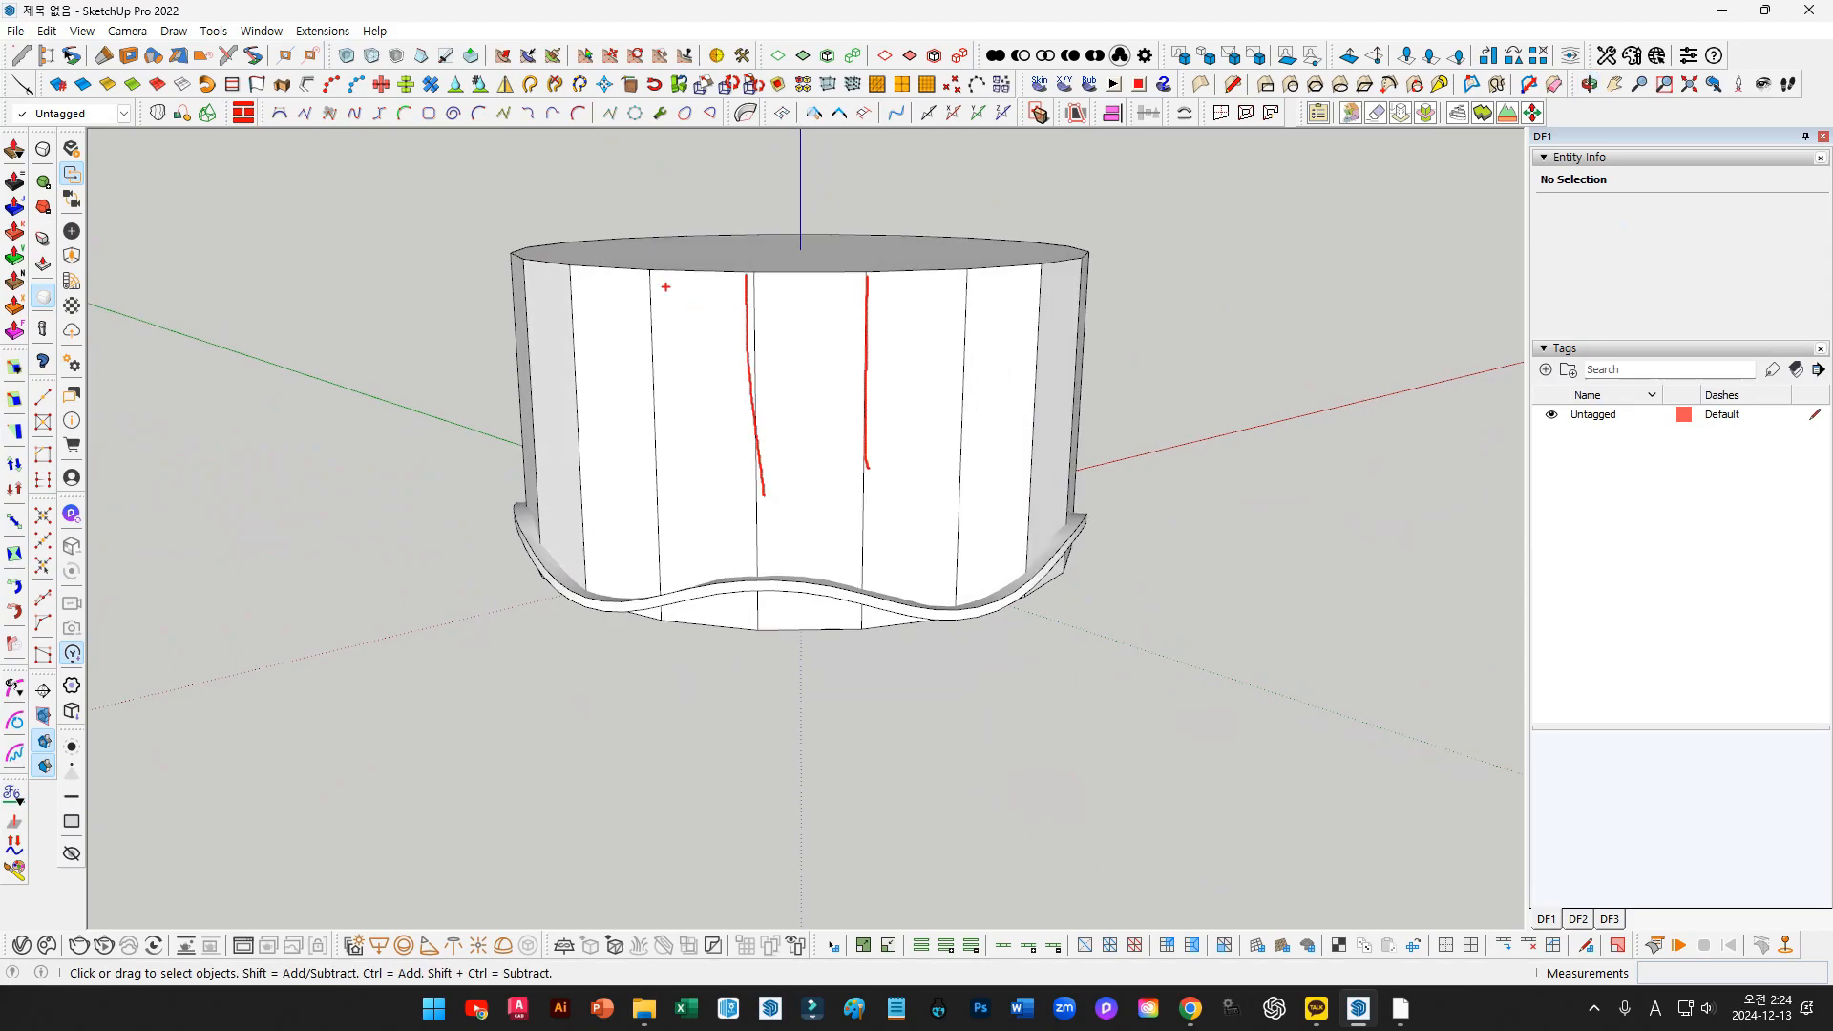
pyautogui.press('Escape')
pyautogui.tripleClick(914, 343)
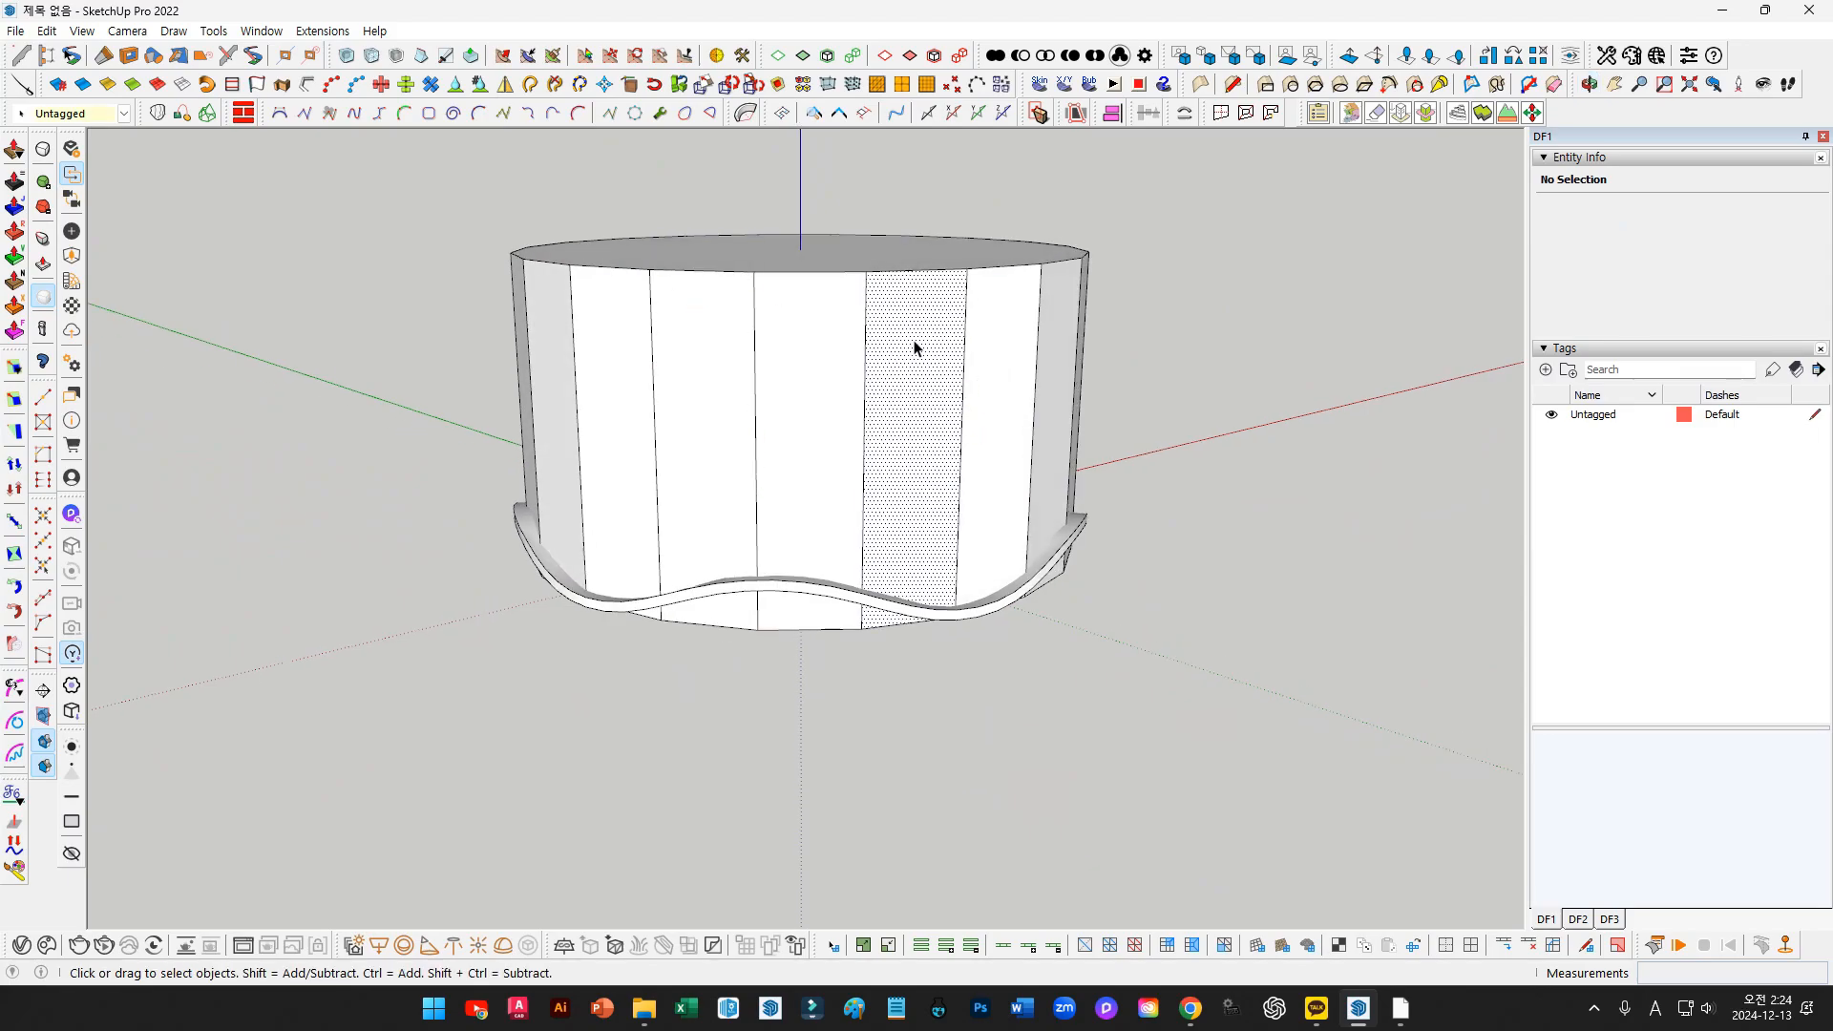
pyautogui.moveTo(913, 343); pyautogui.dragTo(878, 405, button='middle')
pyautogui.click(1223, 356)
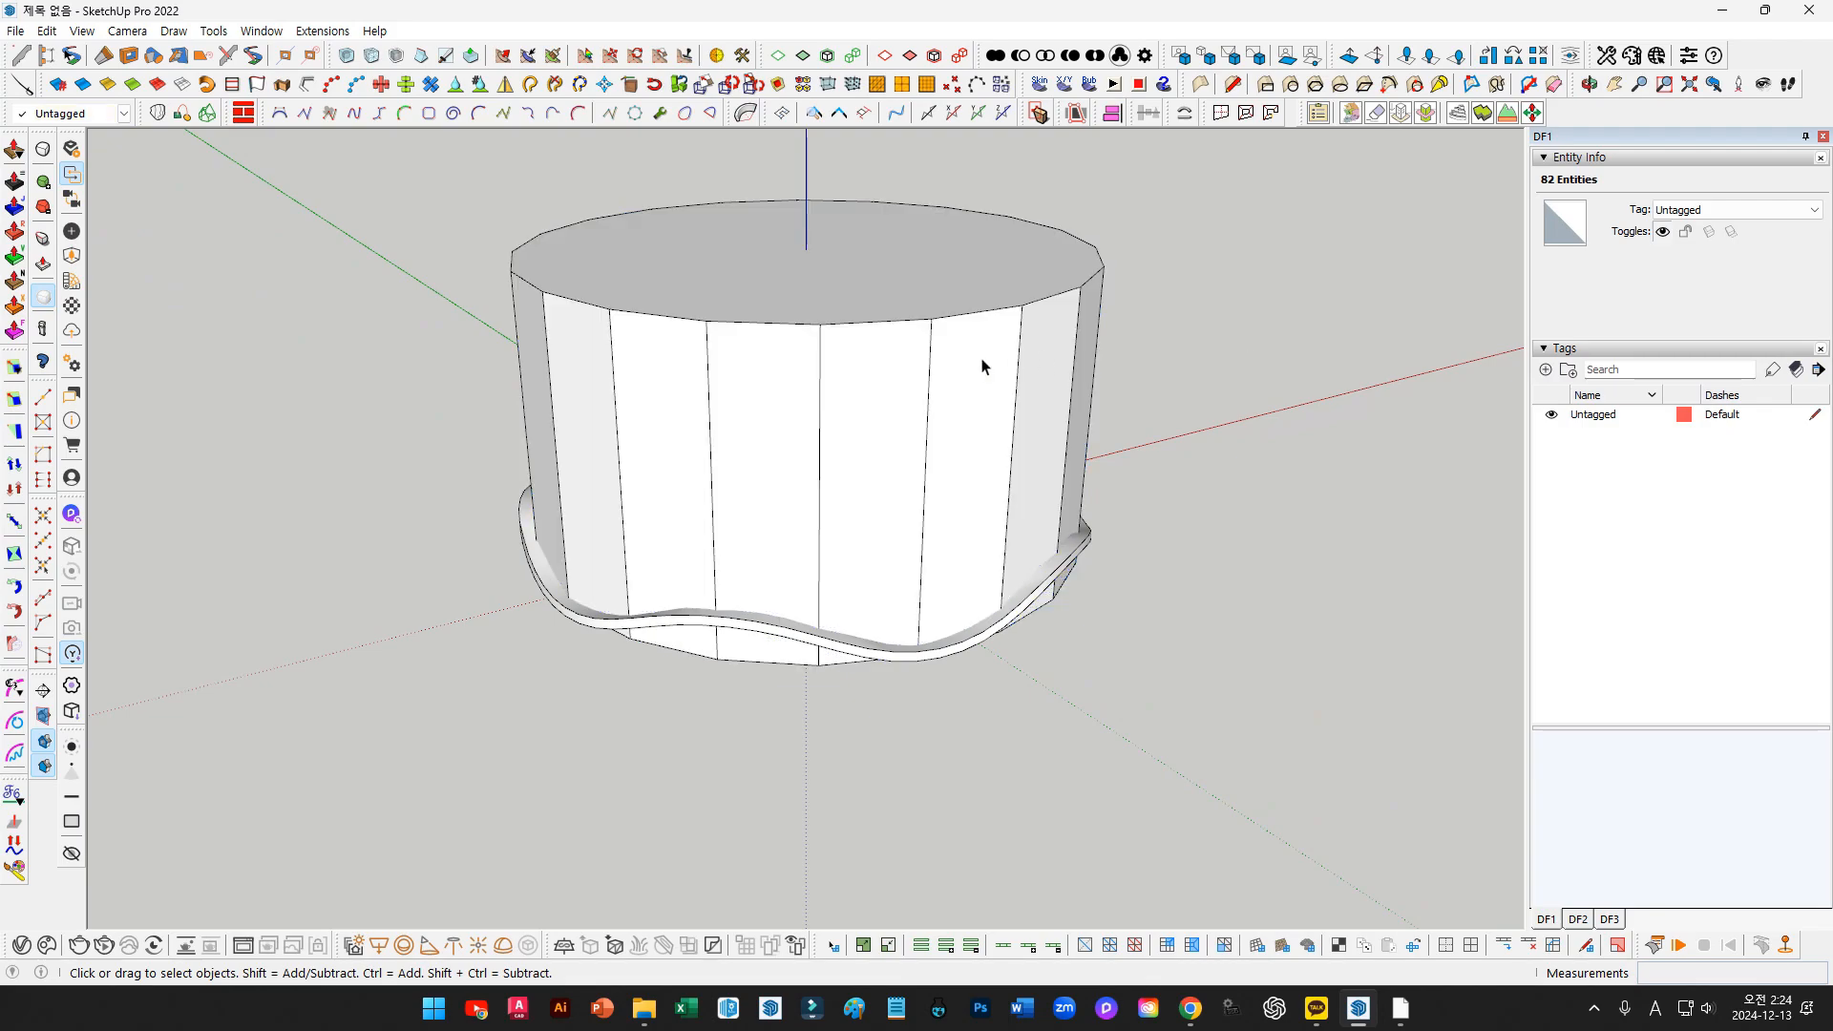
pyautogui.moveTo(982, 360); pyautogui.dragTo(771, 335, button='middle')
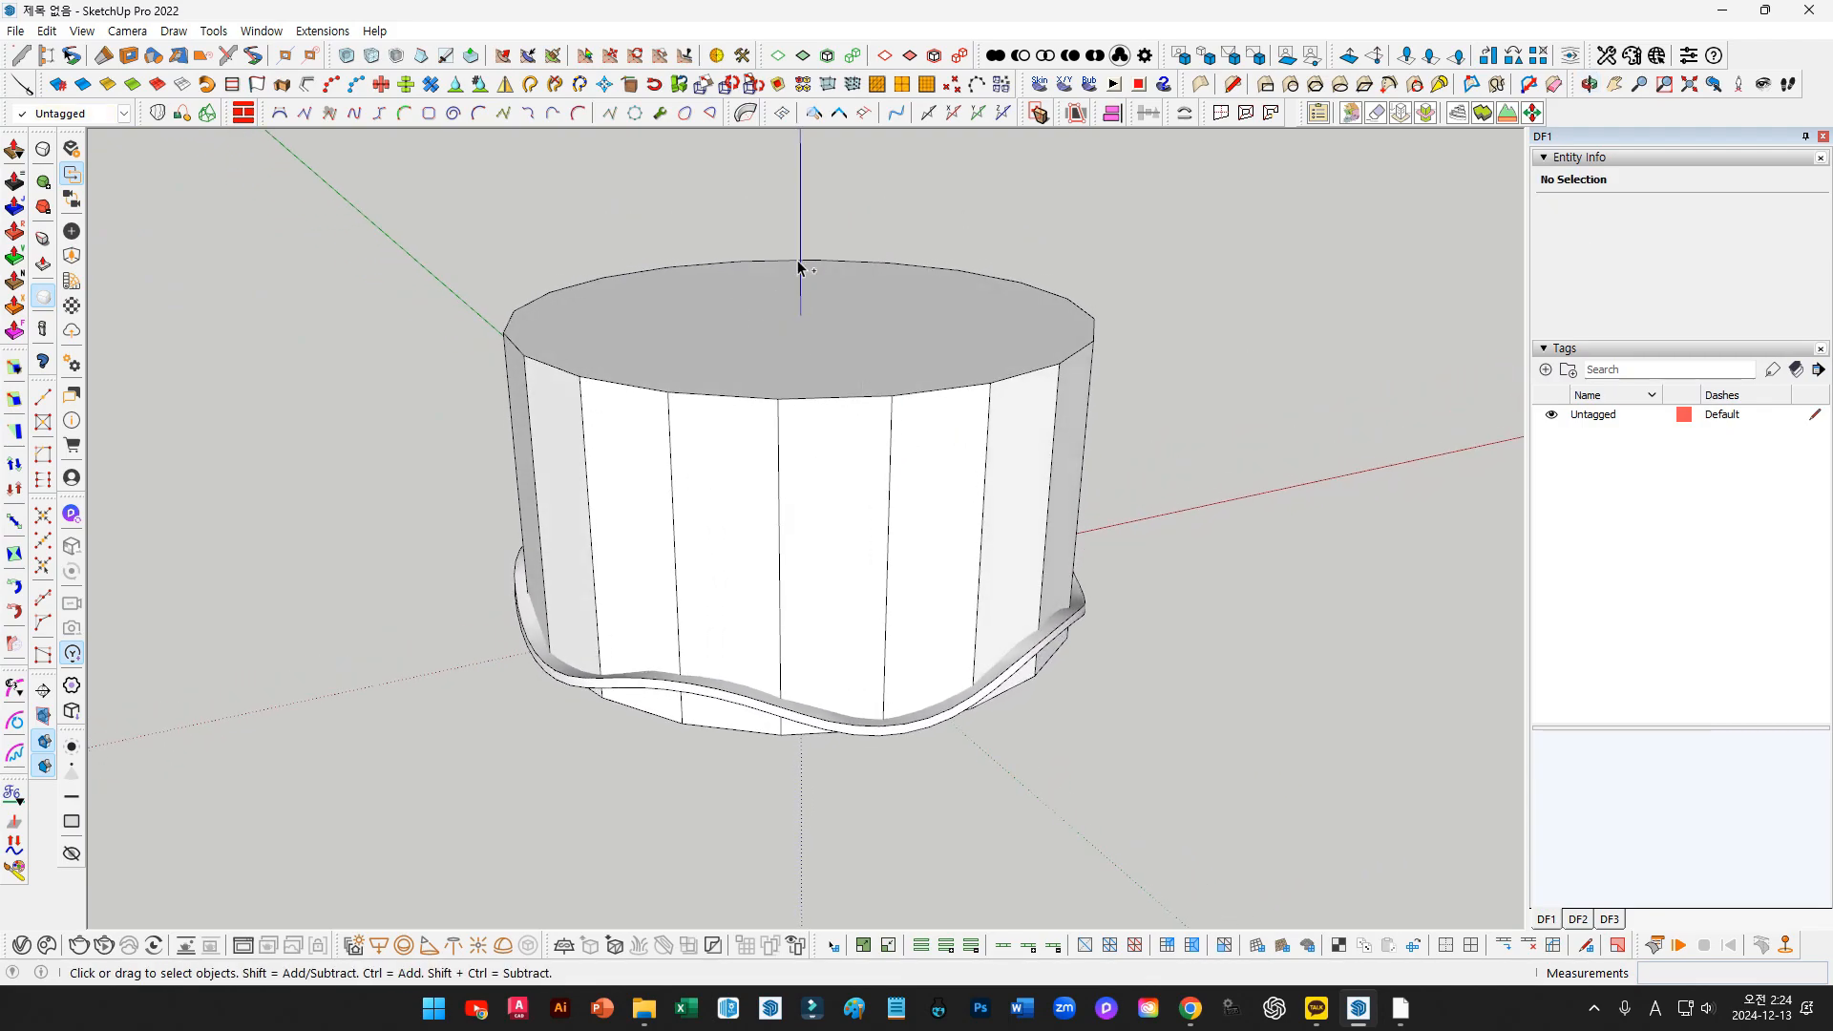
pyautogui.moveTo(490, 346); pyautogui.dragTo(1031, 386)
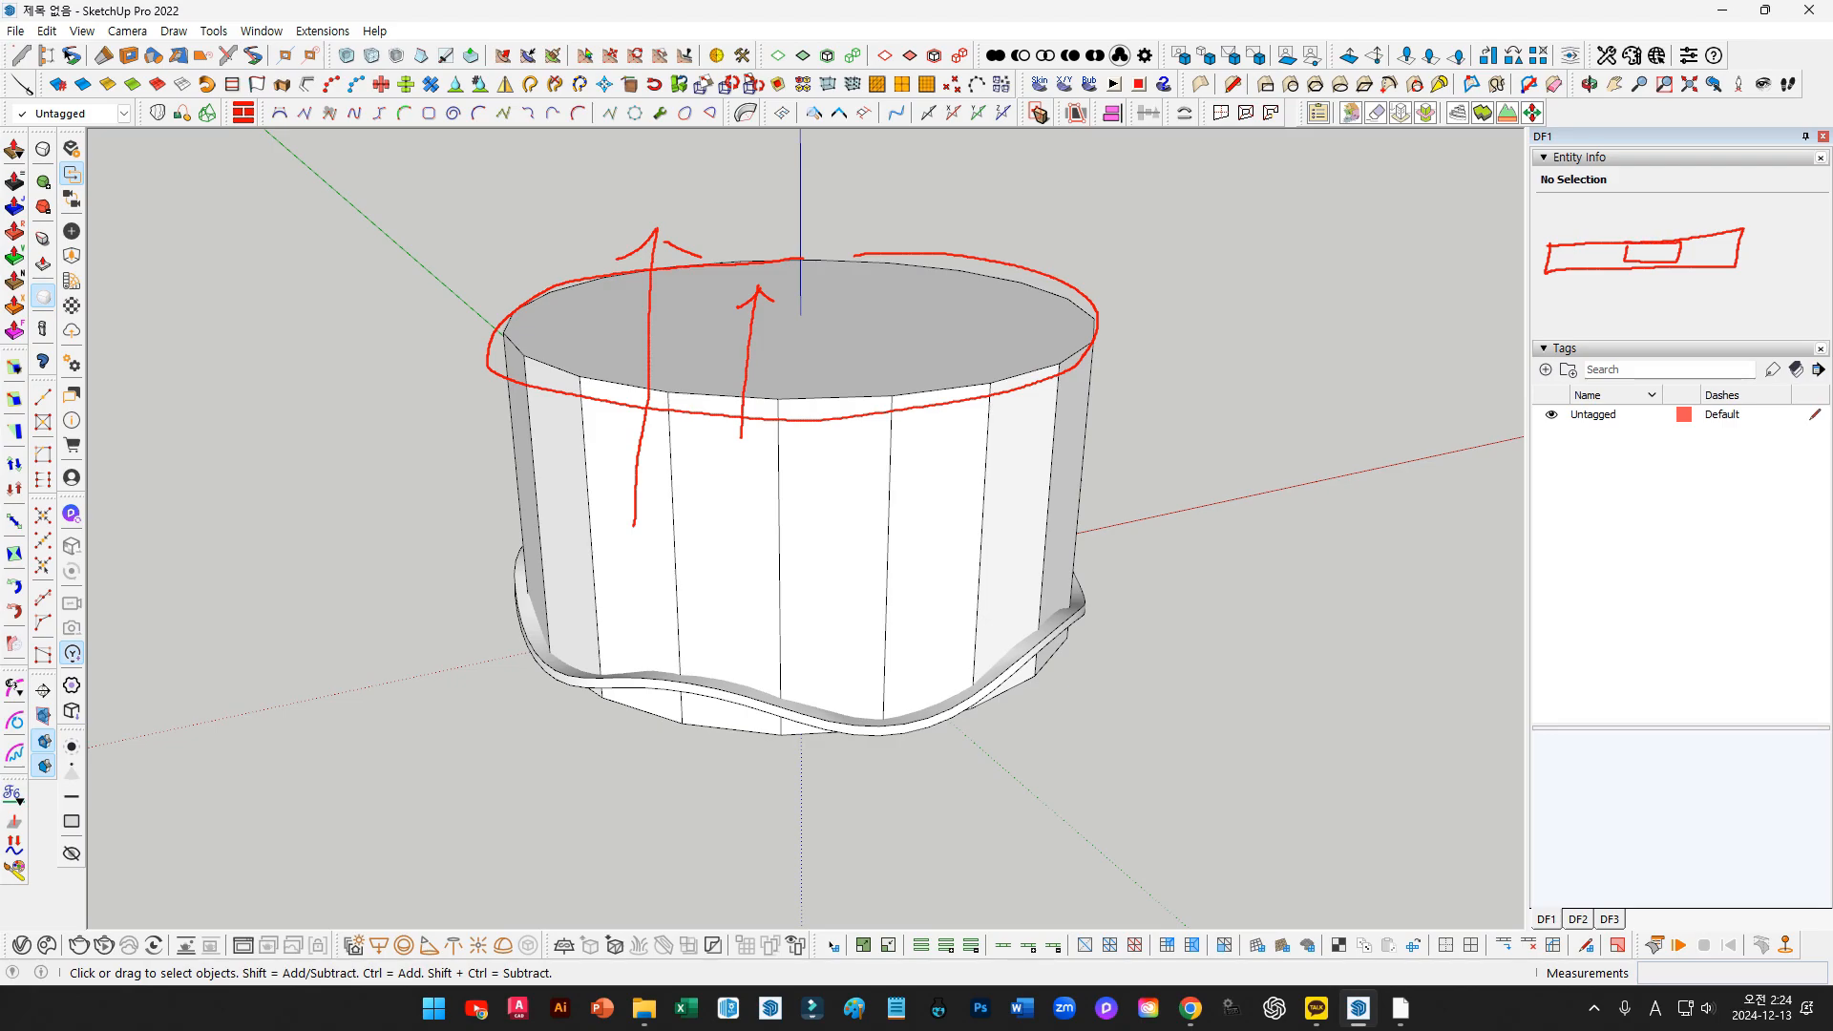
pyautogui.moveTo(1028, 501)
pyautogui.mouseDown()
pyautogui.moveTo(821, 382)
pyautogui.moveTo(974, 491)
pyautogui.mouseUp()
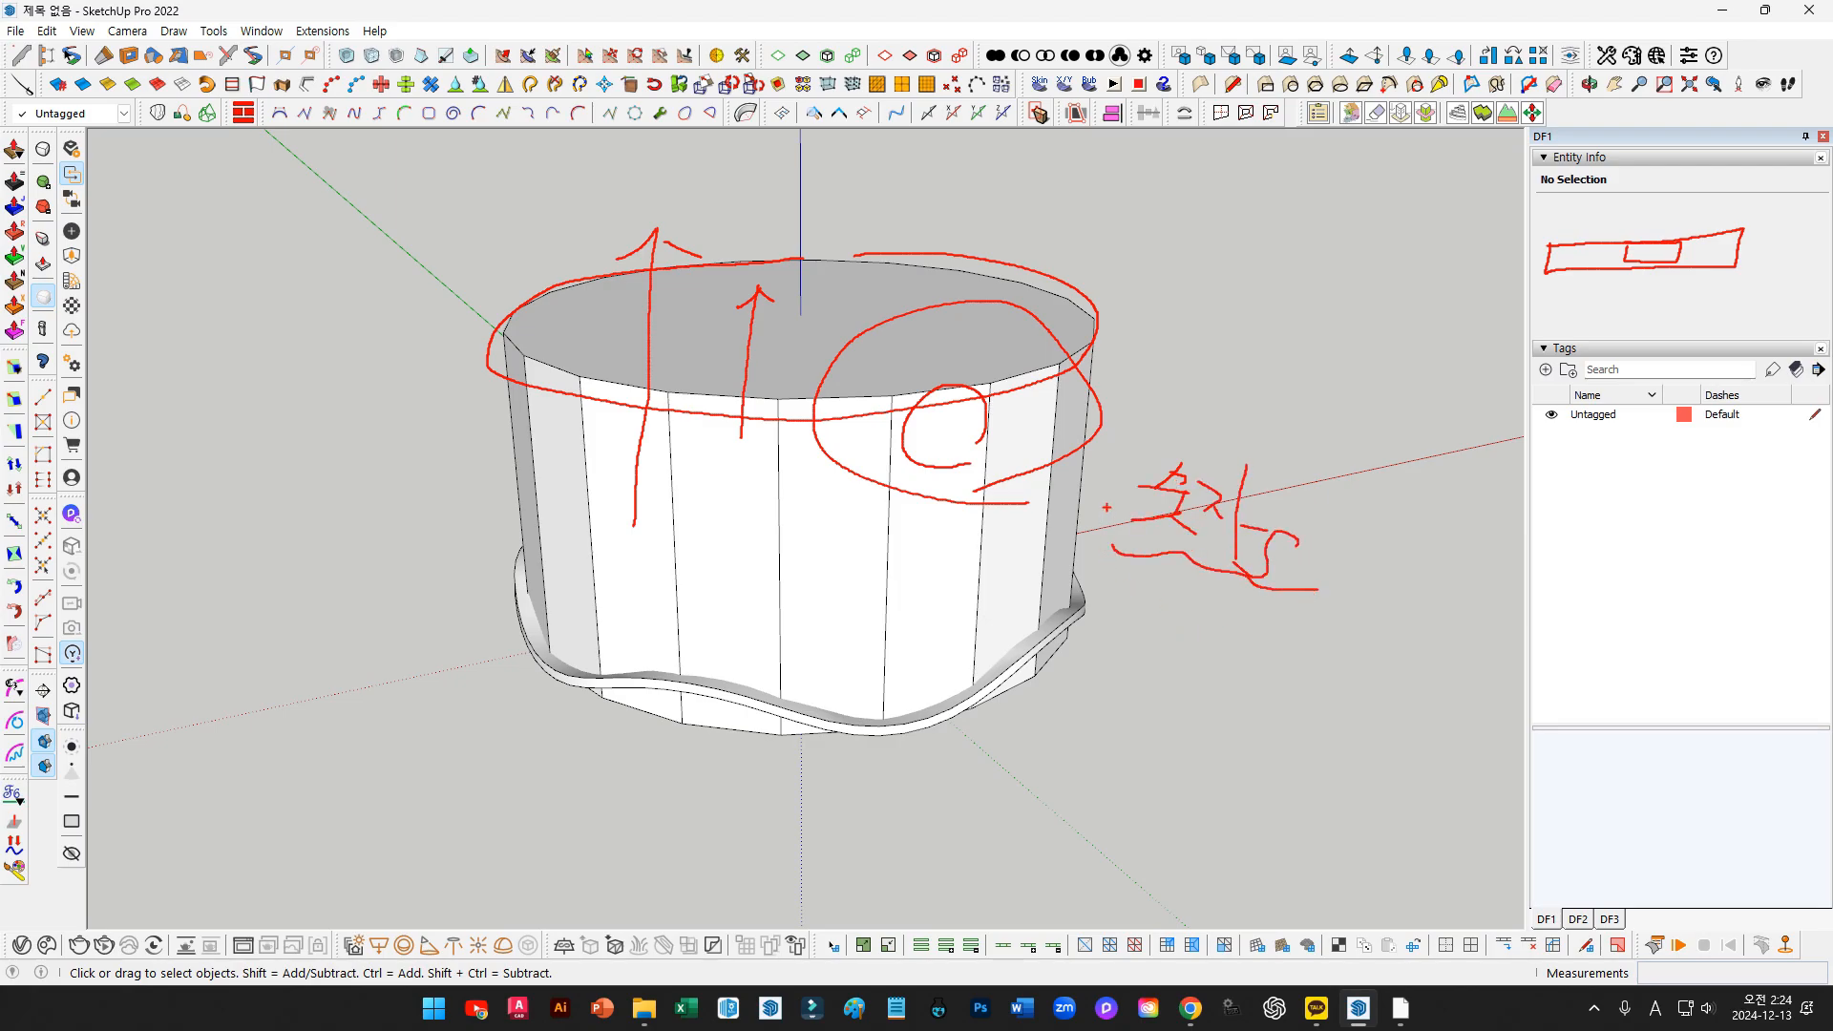
# Select the whole faceted cylinder rising through the wavy ring and delete it
pyautogui.press('Escape')
pyautogui.tripleClick(934, 465)
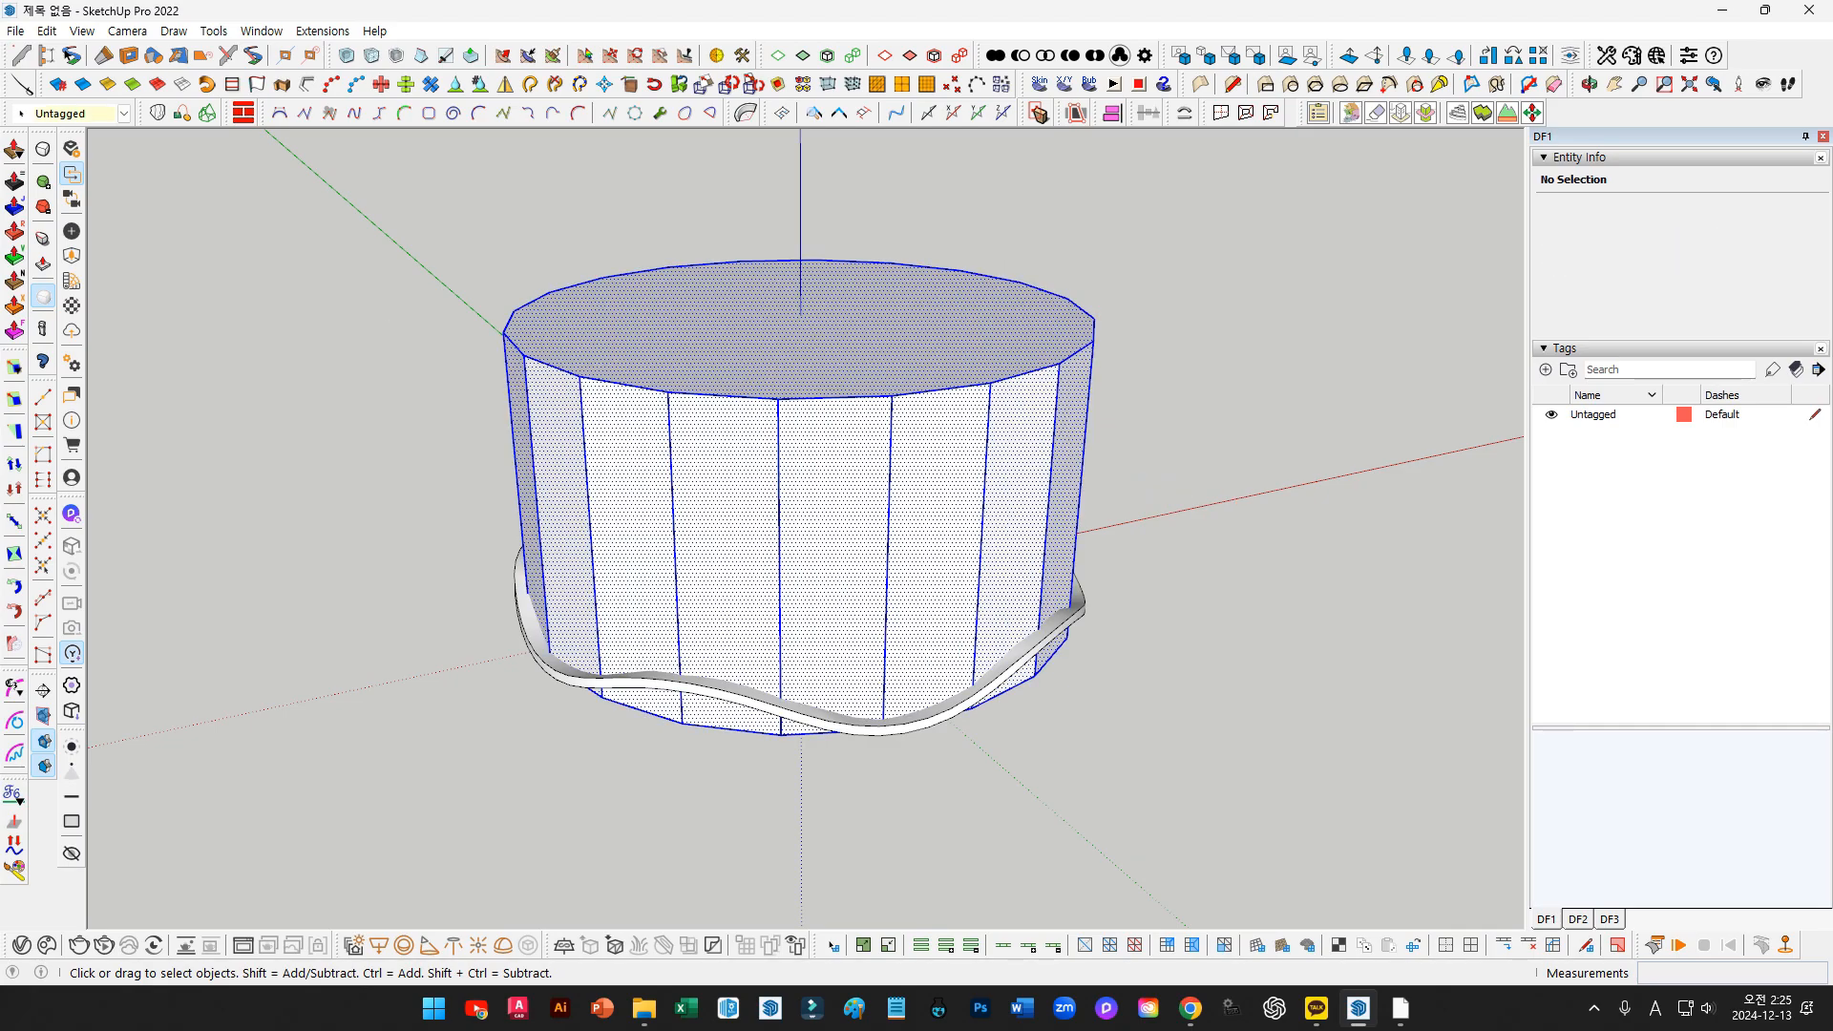
pyautogui.hotkey('ctrl', '2')
pyautogui.press('Delete')
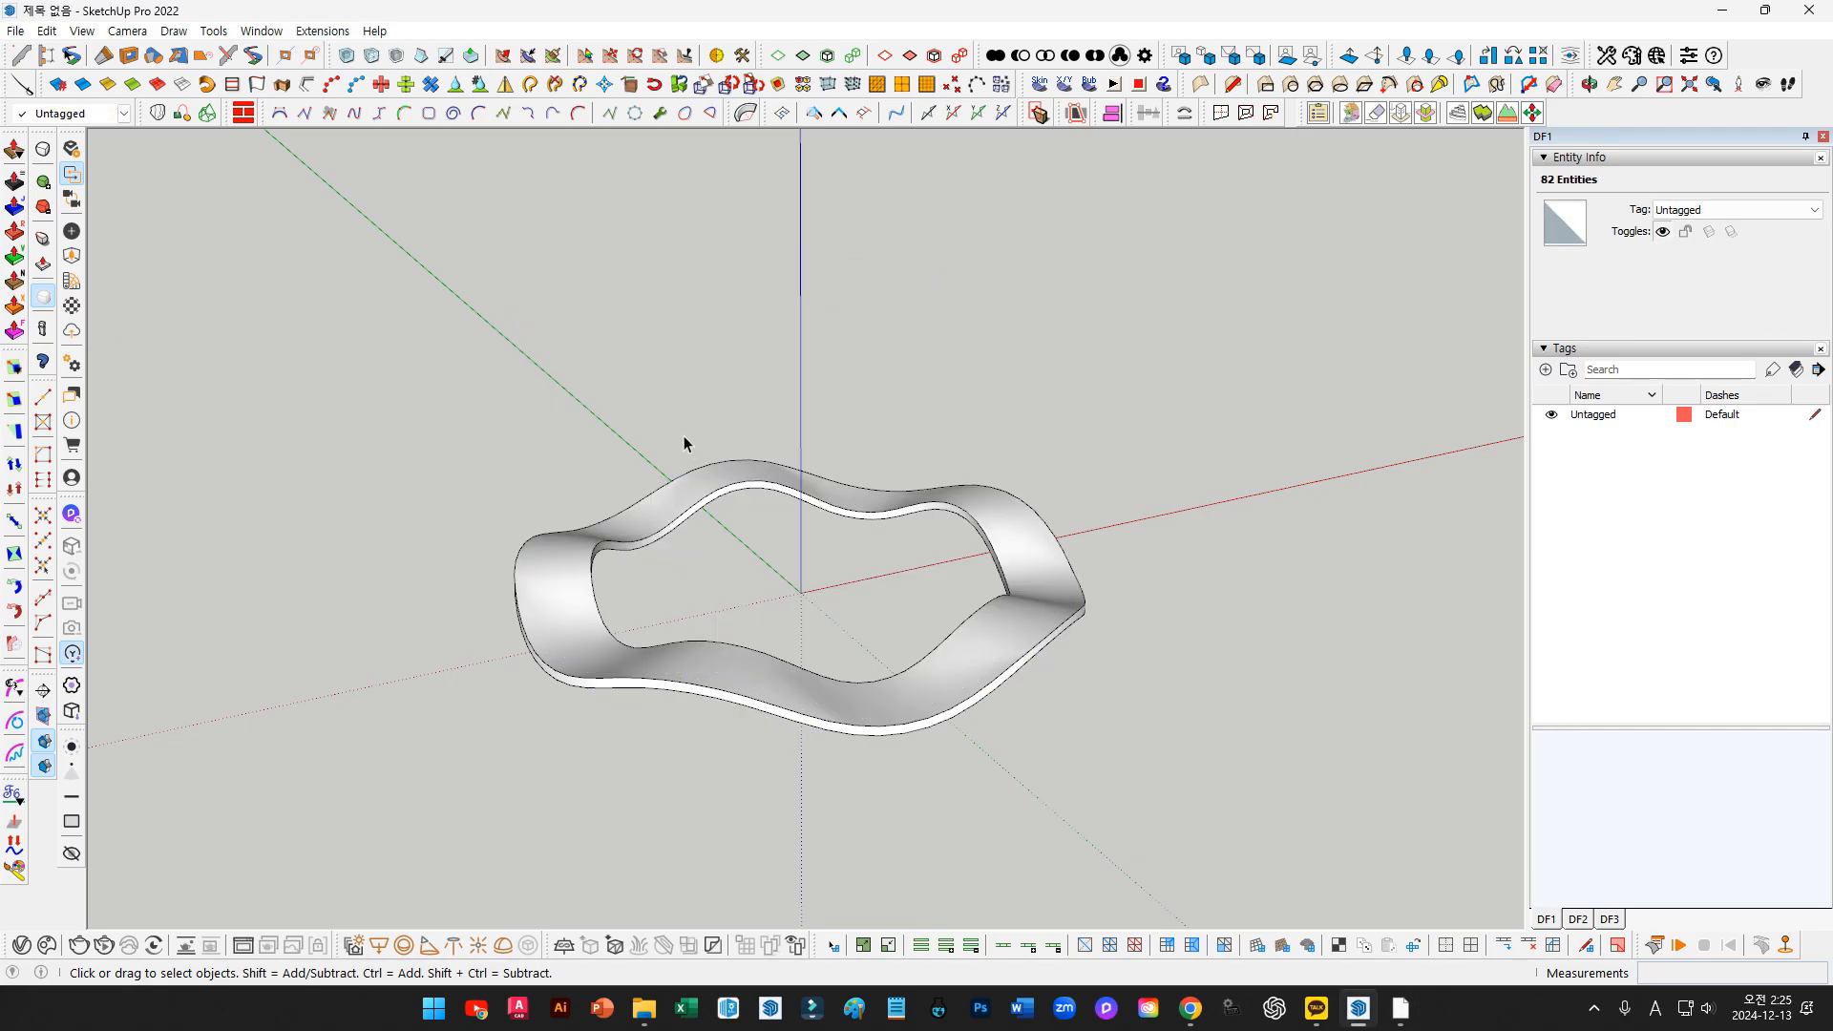
# Draw a 40-segment horizontal circle with a radius of about 1066 mm centred on the origin beneath the ring
pyautogui.moveTo(733, 454); pyautogui.dragTo(926, 555, button='middle')
pyautogui.press('c')
pyautogui.click(800, 590)
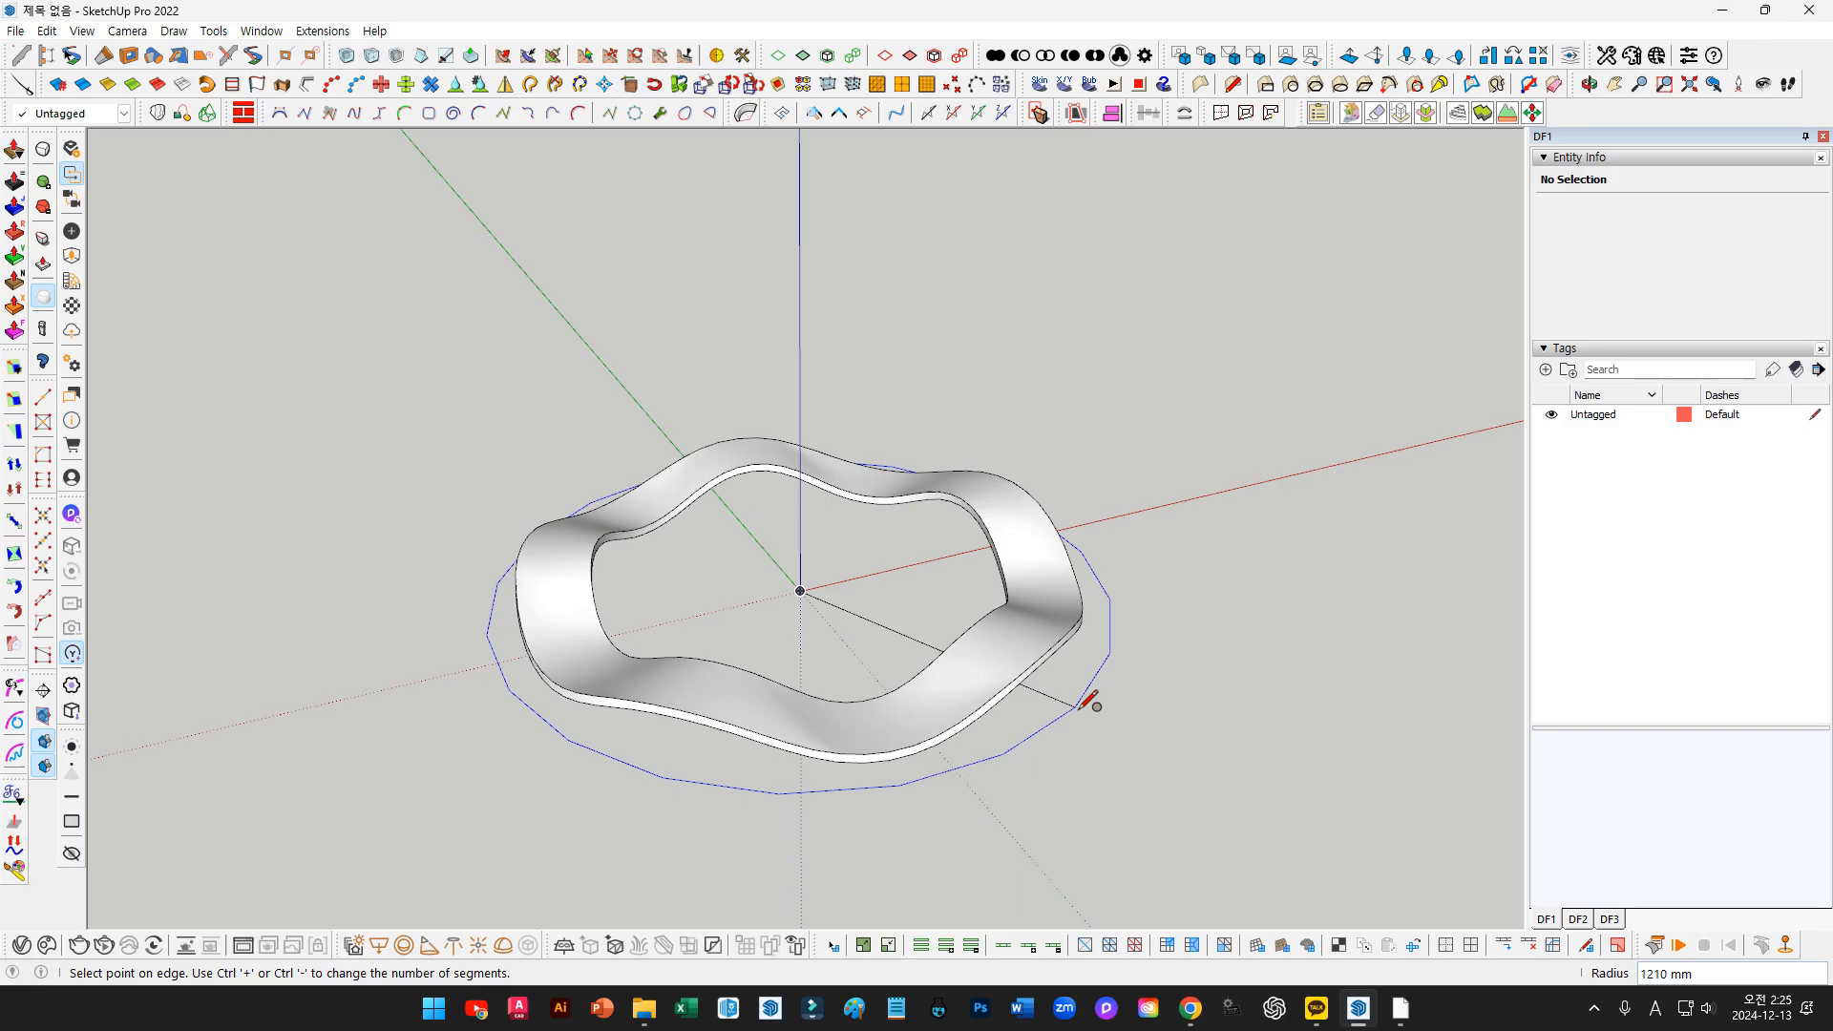
pyautogui.scroll(1, 1063, 675)
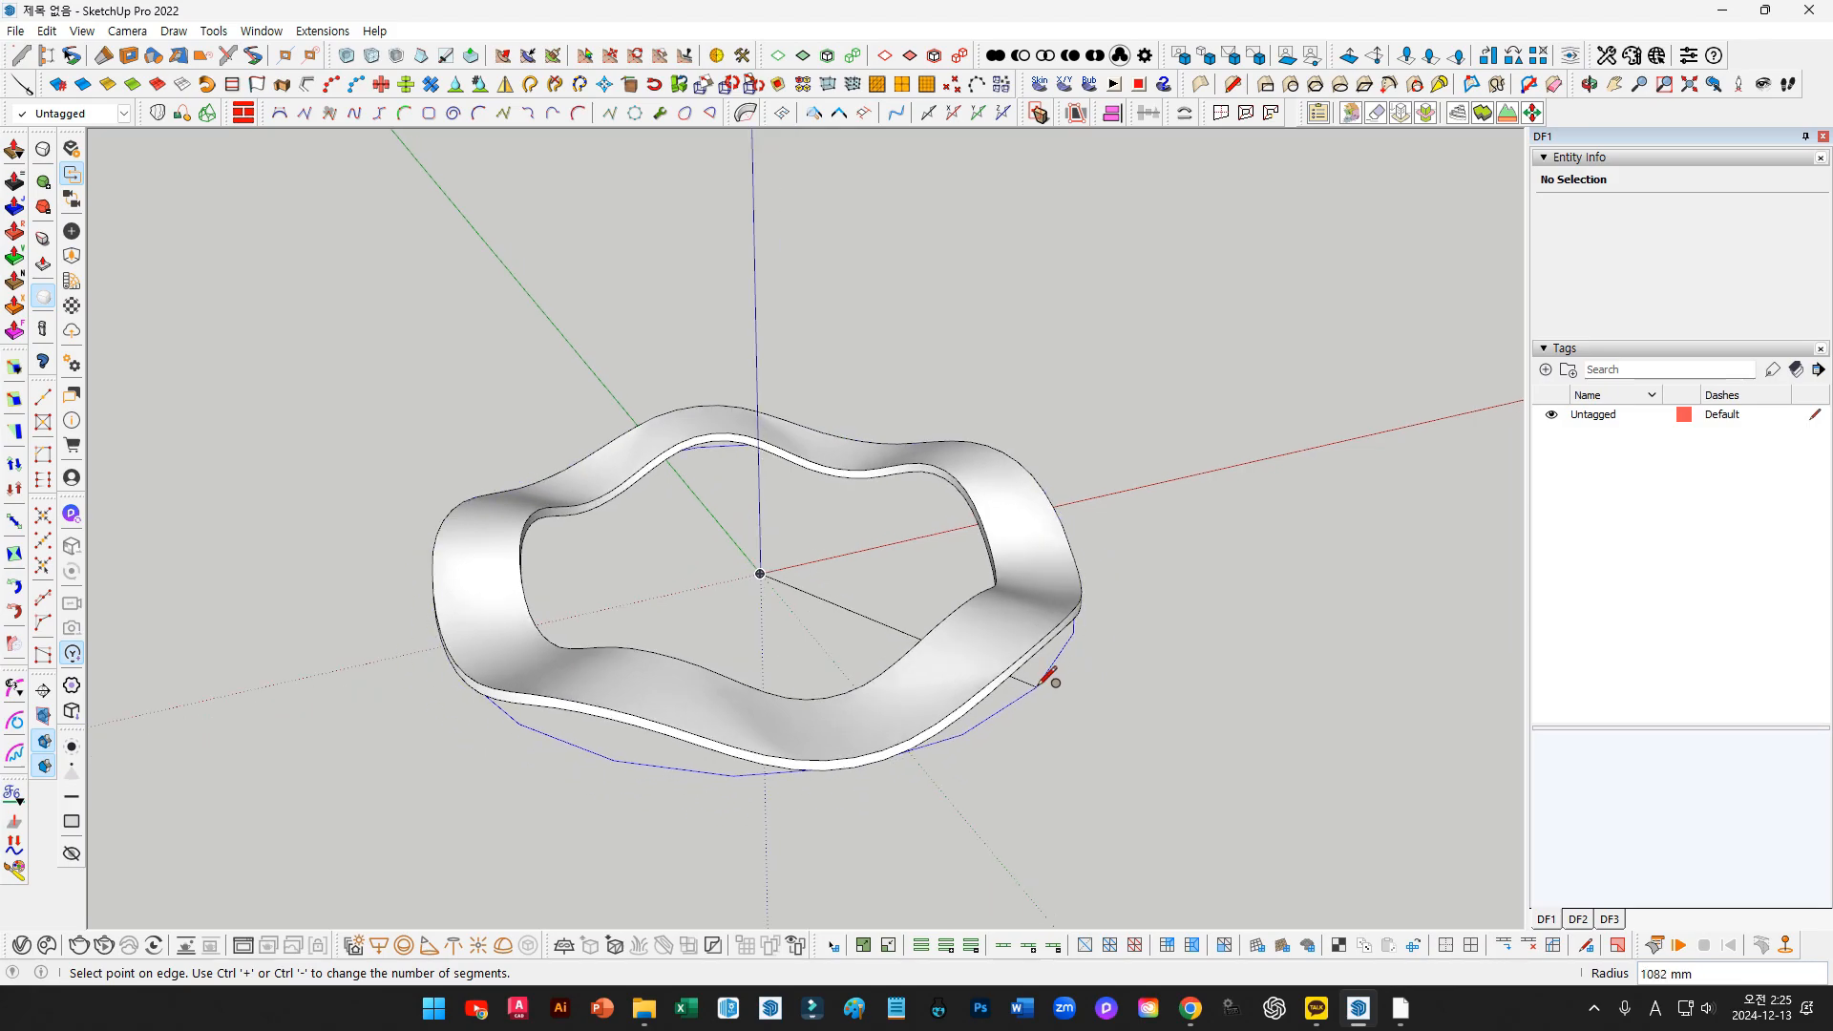
pyautogui.write('40s')
pyautogui.press('Return')
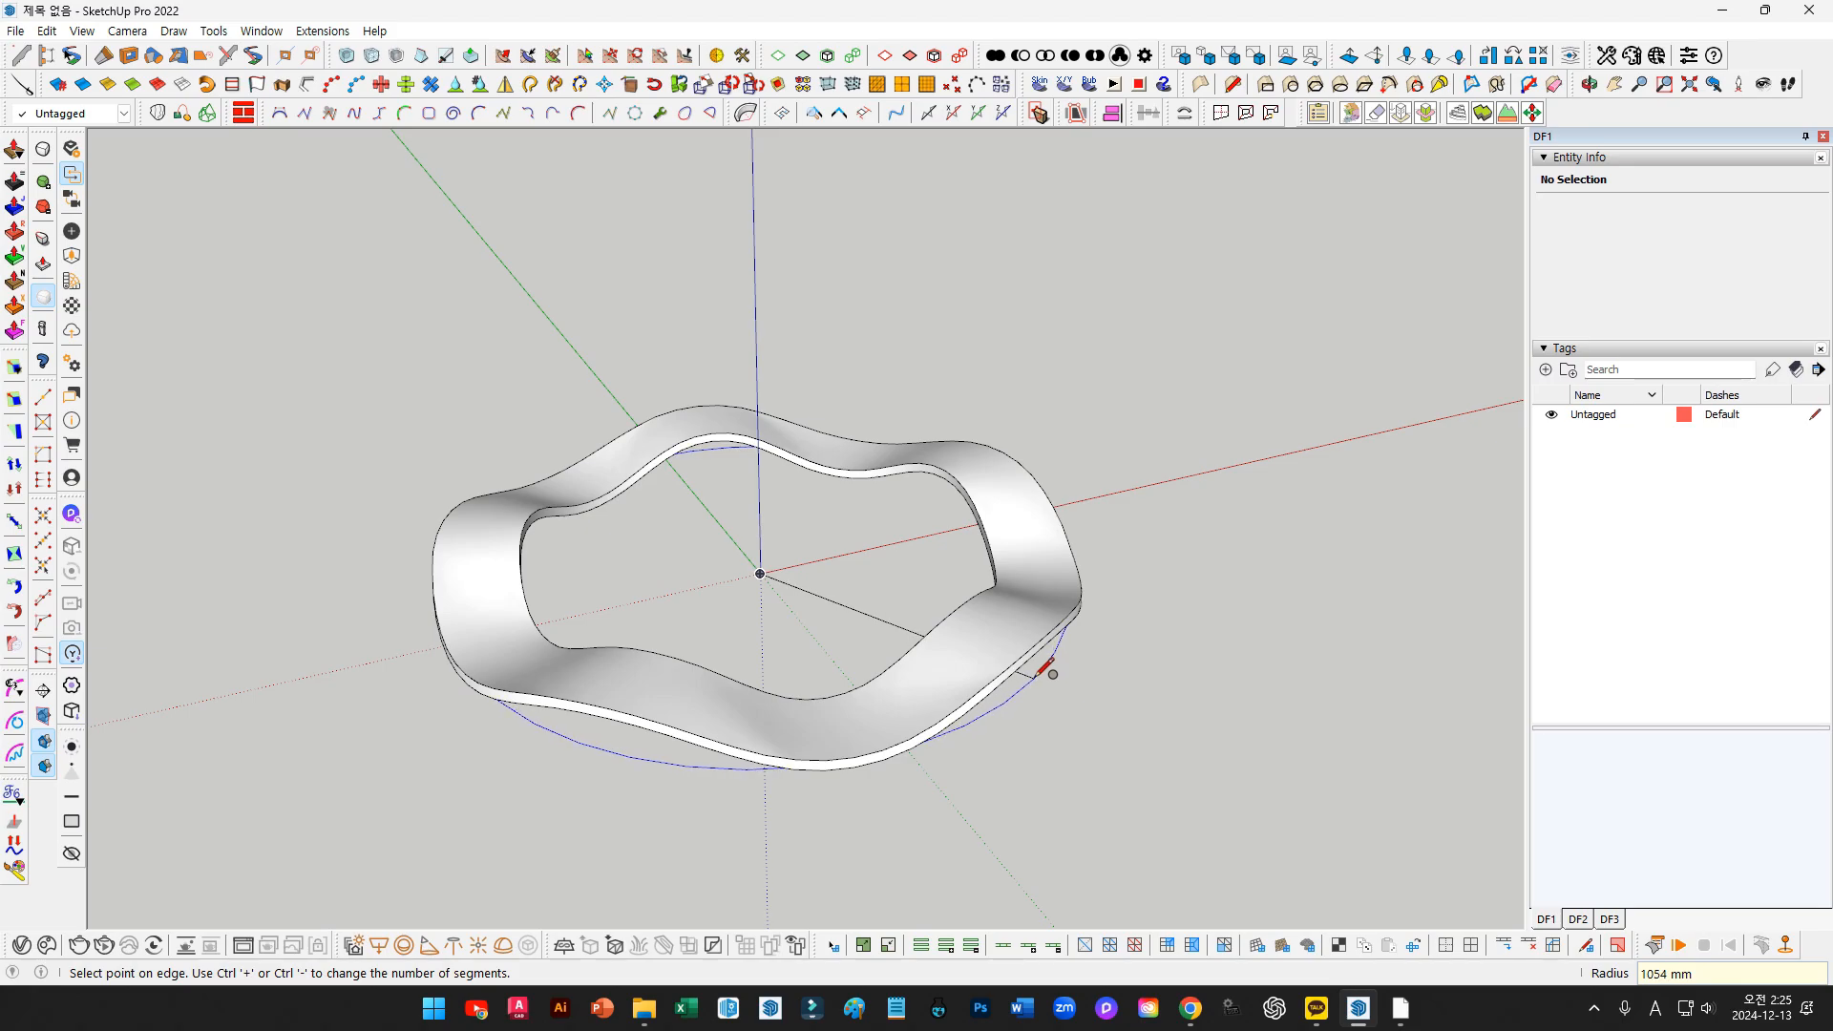
pyautogui.moveTo(1056, 674)
pyautogui.mouseDown(button='middle')
pyautogui.moveTo(1056, 585)
pyautogui.moveTo(1159, 442)
pyautogui.moveTo(1085, 573)
pyautogui.moveTo(1154, 751)
pyautogui.moveTo(1133, 741)
pyautogui.mouseUp(button='middle')
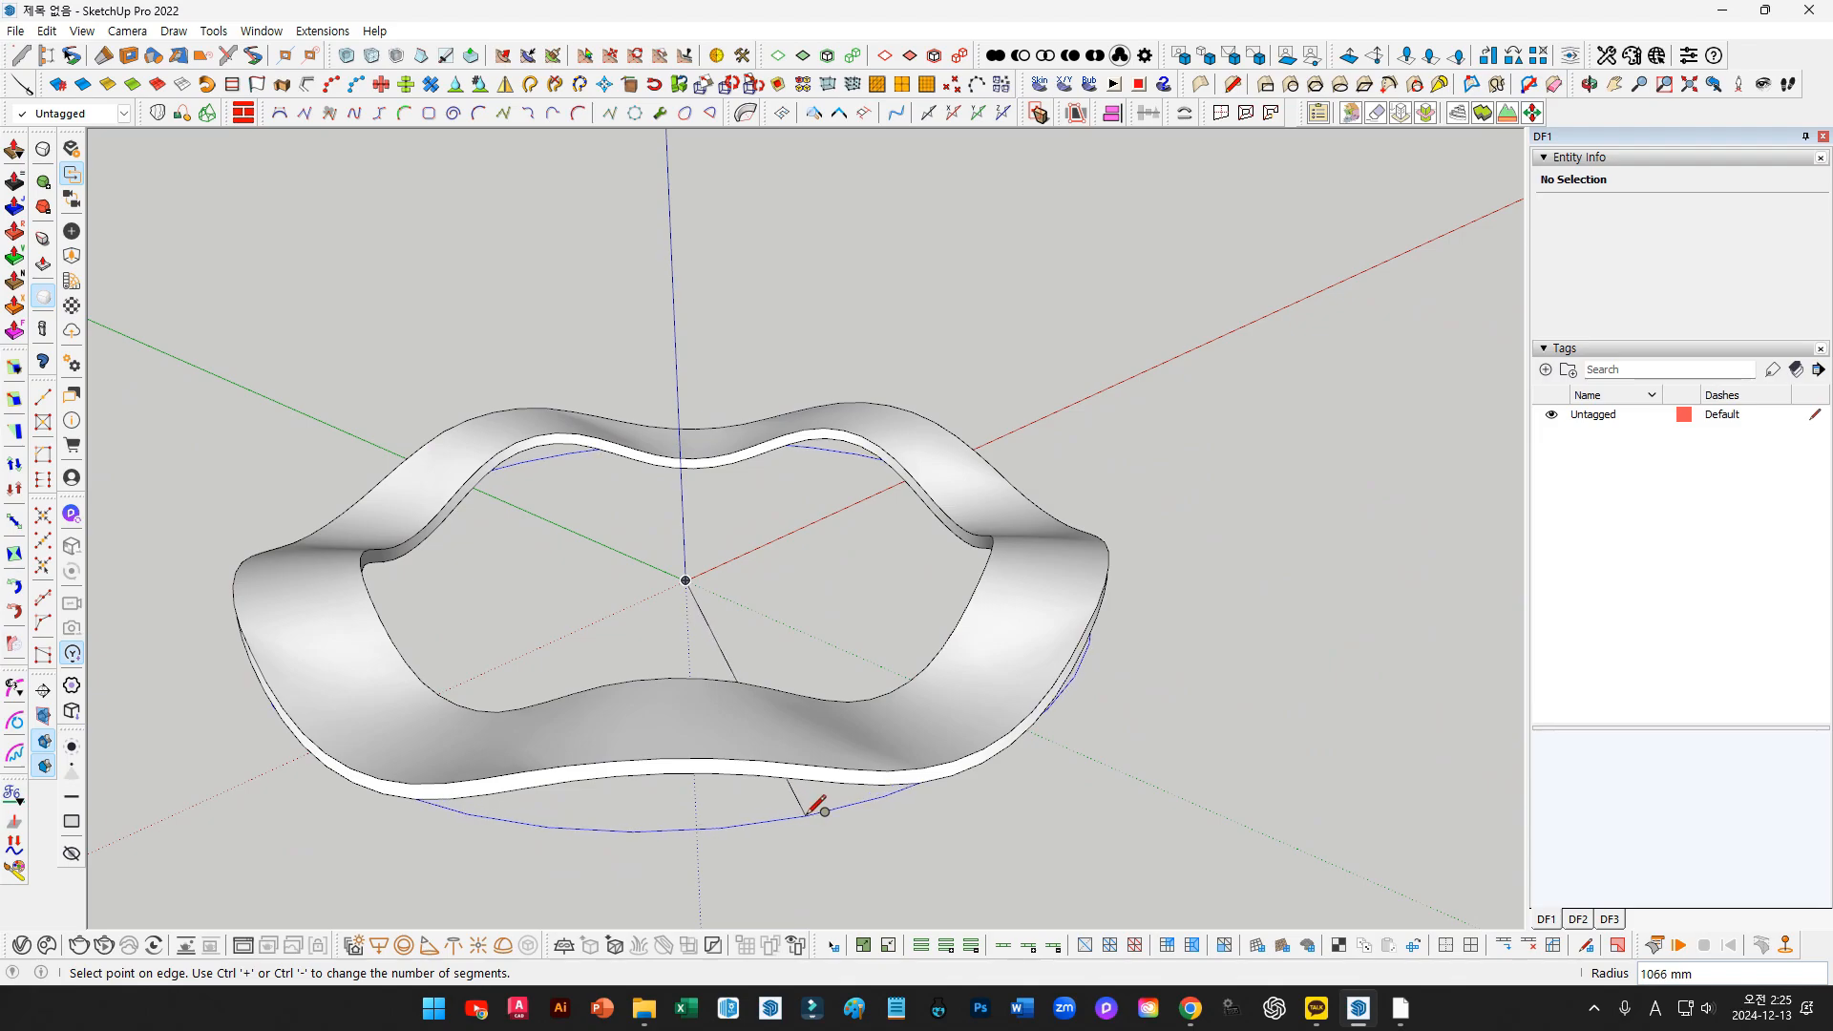
pyautogui.moveTo(817, 805); pyautogui.dragTo(1085, 293, button='middle')
pyautogui.press('F2')
pyautogui.press('x')
pyautogui.keyDown('shift'); pyautogui.moveTo(926, 484); pyautogui.dragTo(782, 567, button='middle'); pyautogui.keyUp('shift')
# Scale the 40-segment circle uniformly about its centre by about 1.01
pyautogui.press('space')
pyautogui.click(913, 426)
pyautogui.doubleClick(912, 423)
pyautogui.press('s')
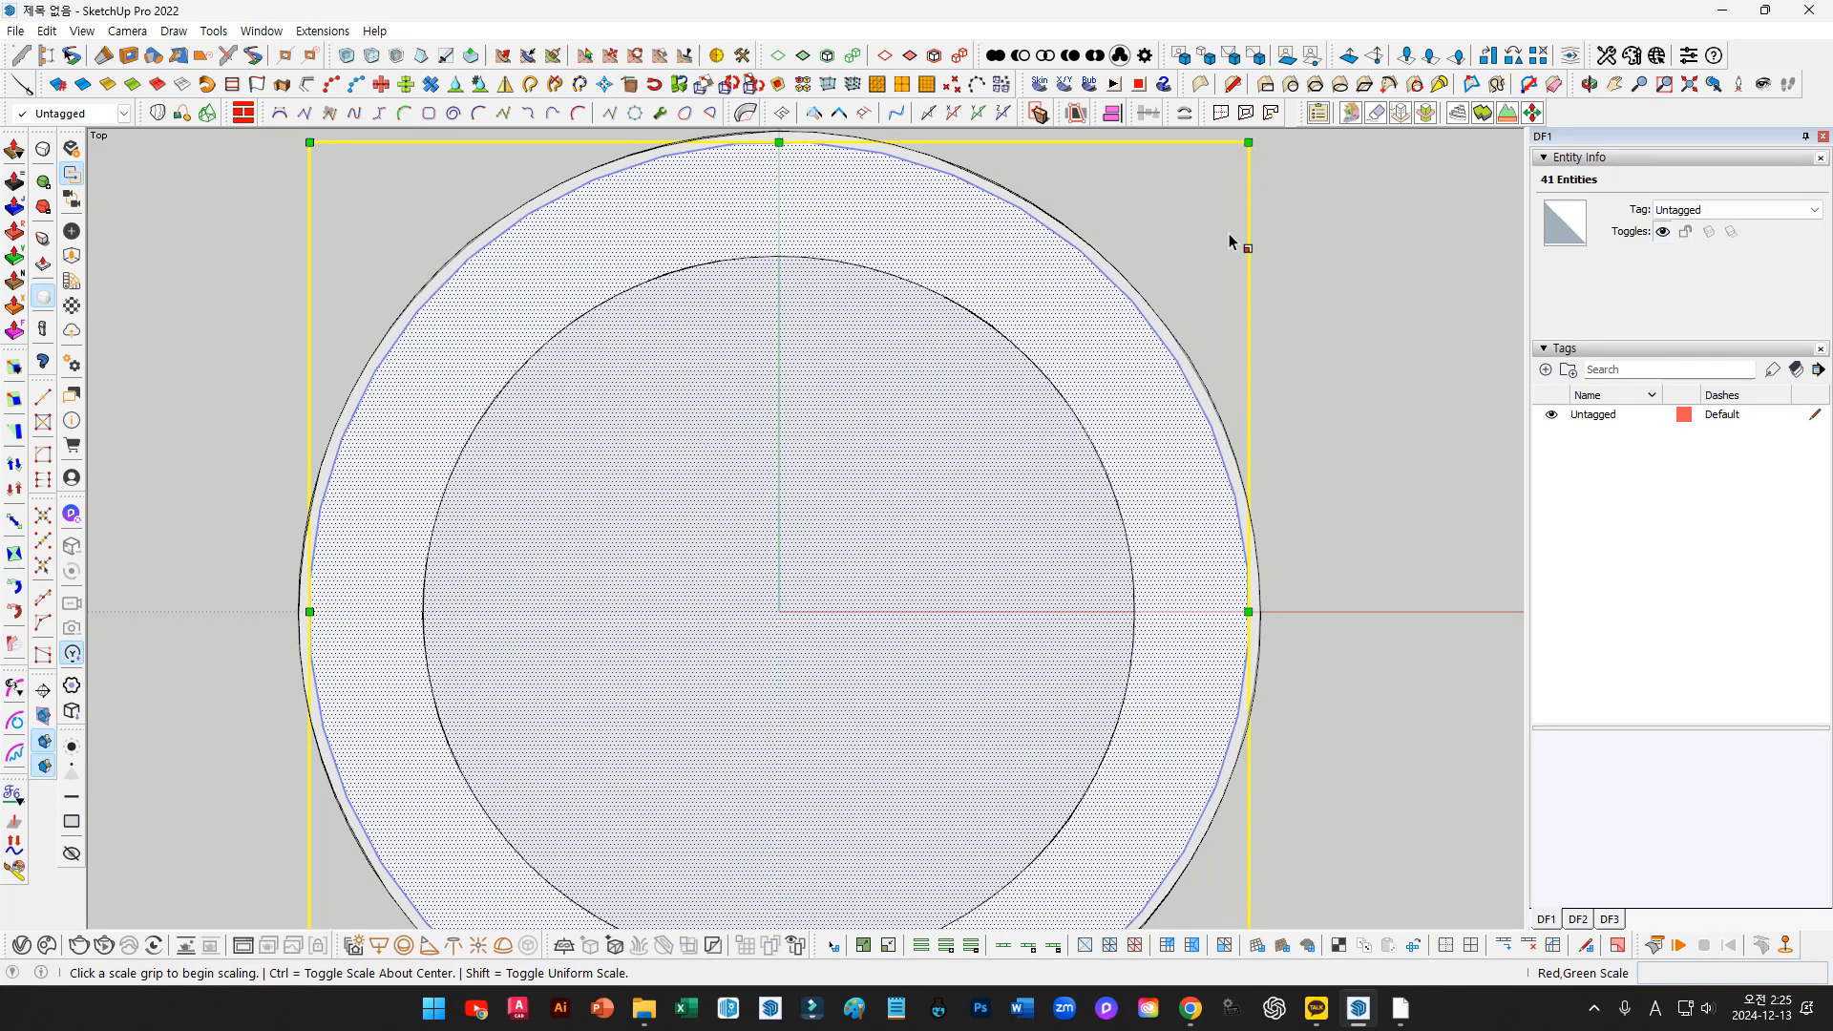
pyautogui.keyDown('shift'); pyautogui.moveTo(996, 281); pyautogui.dragTo(940, 387, button='middle'); pyautogui.keyUp('shift')
pyautogui.keyDown('ctrl'); pyautogui.click(1201, 257); pyautogui.keyUp('ctrl')
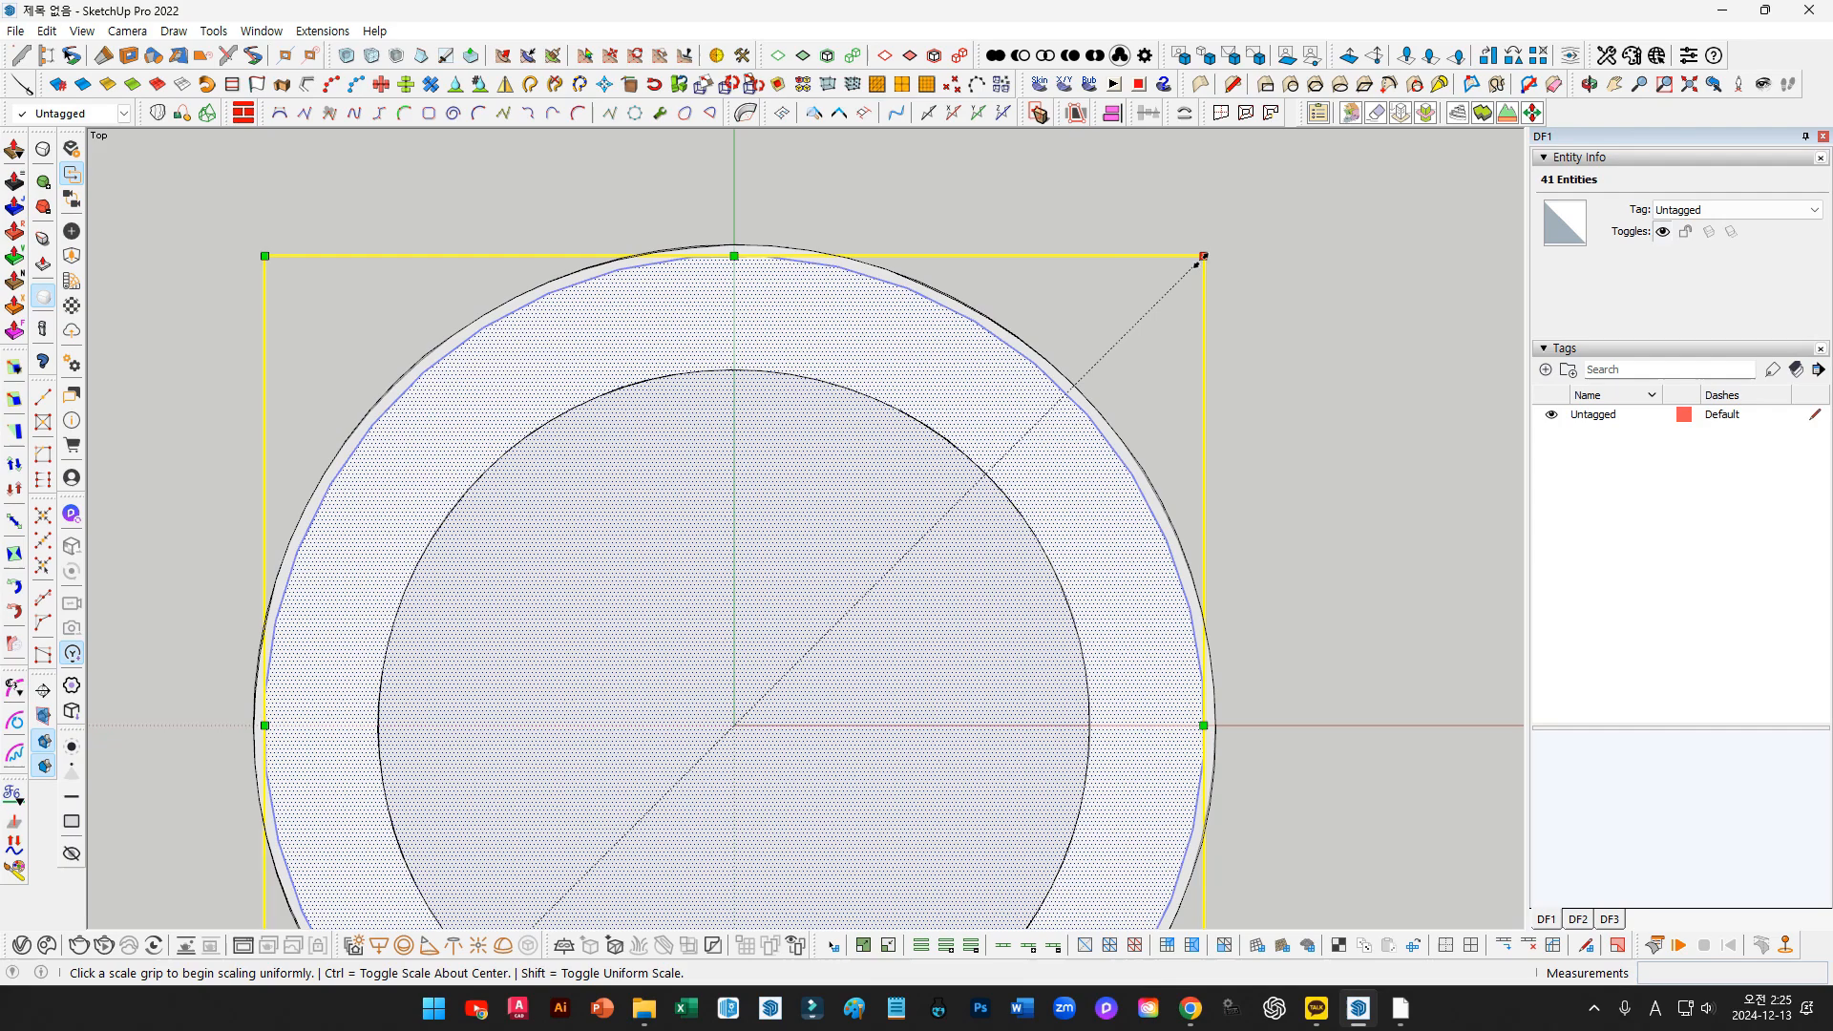
pyautogui.click(1209, 250)
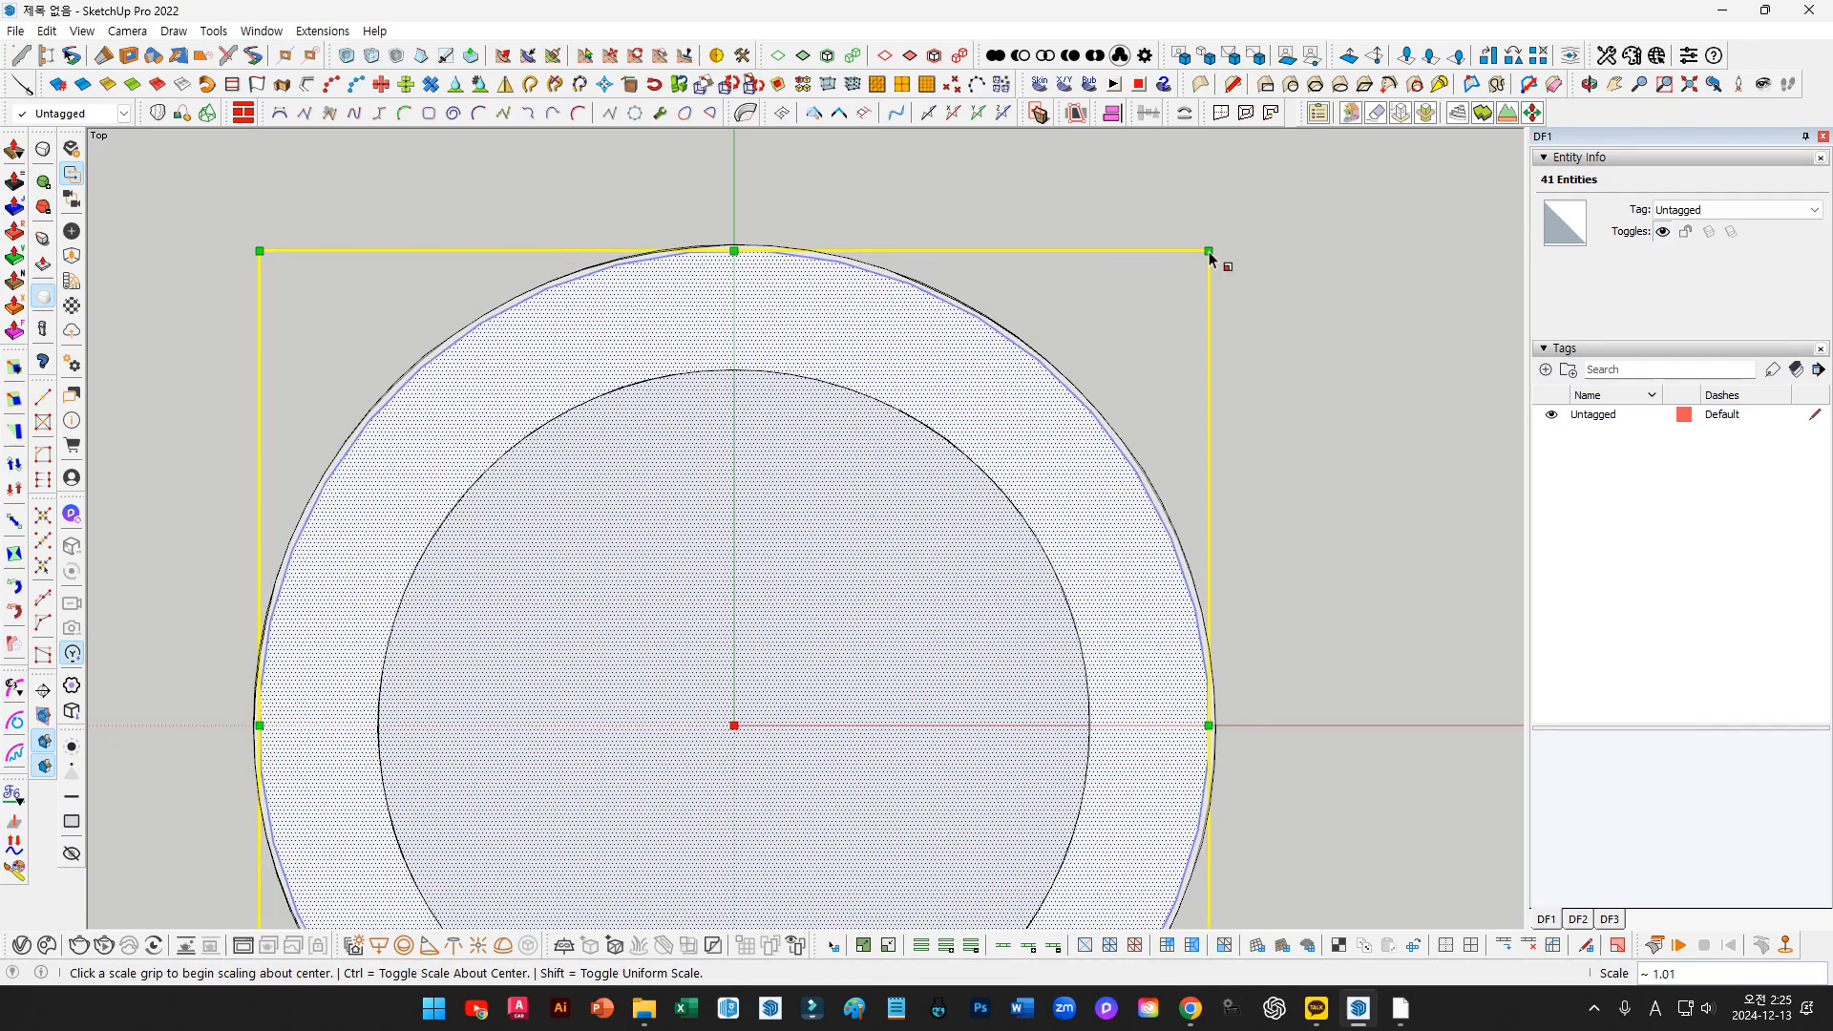
pyautogui.press('space')
# Delete the circle's inner face so that only its outline is left beneath the ring
pyautogui.scroll(-2, 986, 393)
pyautogui.scroll(-2, 904, 388)
pyautogui.moveTo(953, 679)
pyautogui.mouseDown(button='middle')
pyautogui.moveTo(971, 770)
pyautogui.moveTo(1069, 358)
pyautogui.moveTo(933, 593)
pyautogui.moveTo(1231, 369)
pyautogui.moveTo(983, 584)
pyautogui.mouseUp(button='middle')
pyautogui.click(983, 585)
pyautogui.press('Delete')
pyautogui.scroll(2, 869, 728)
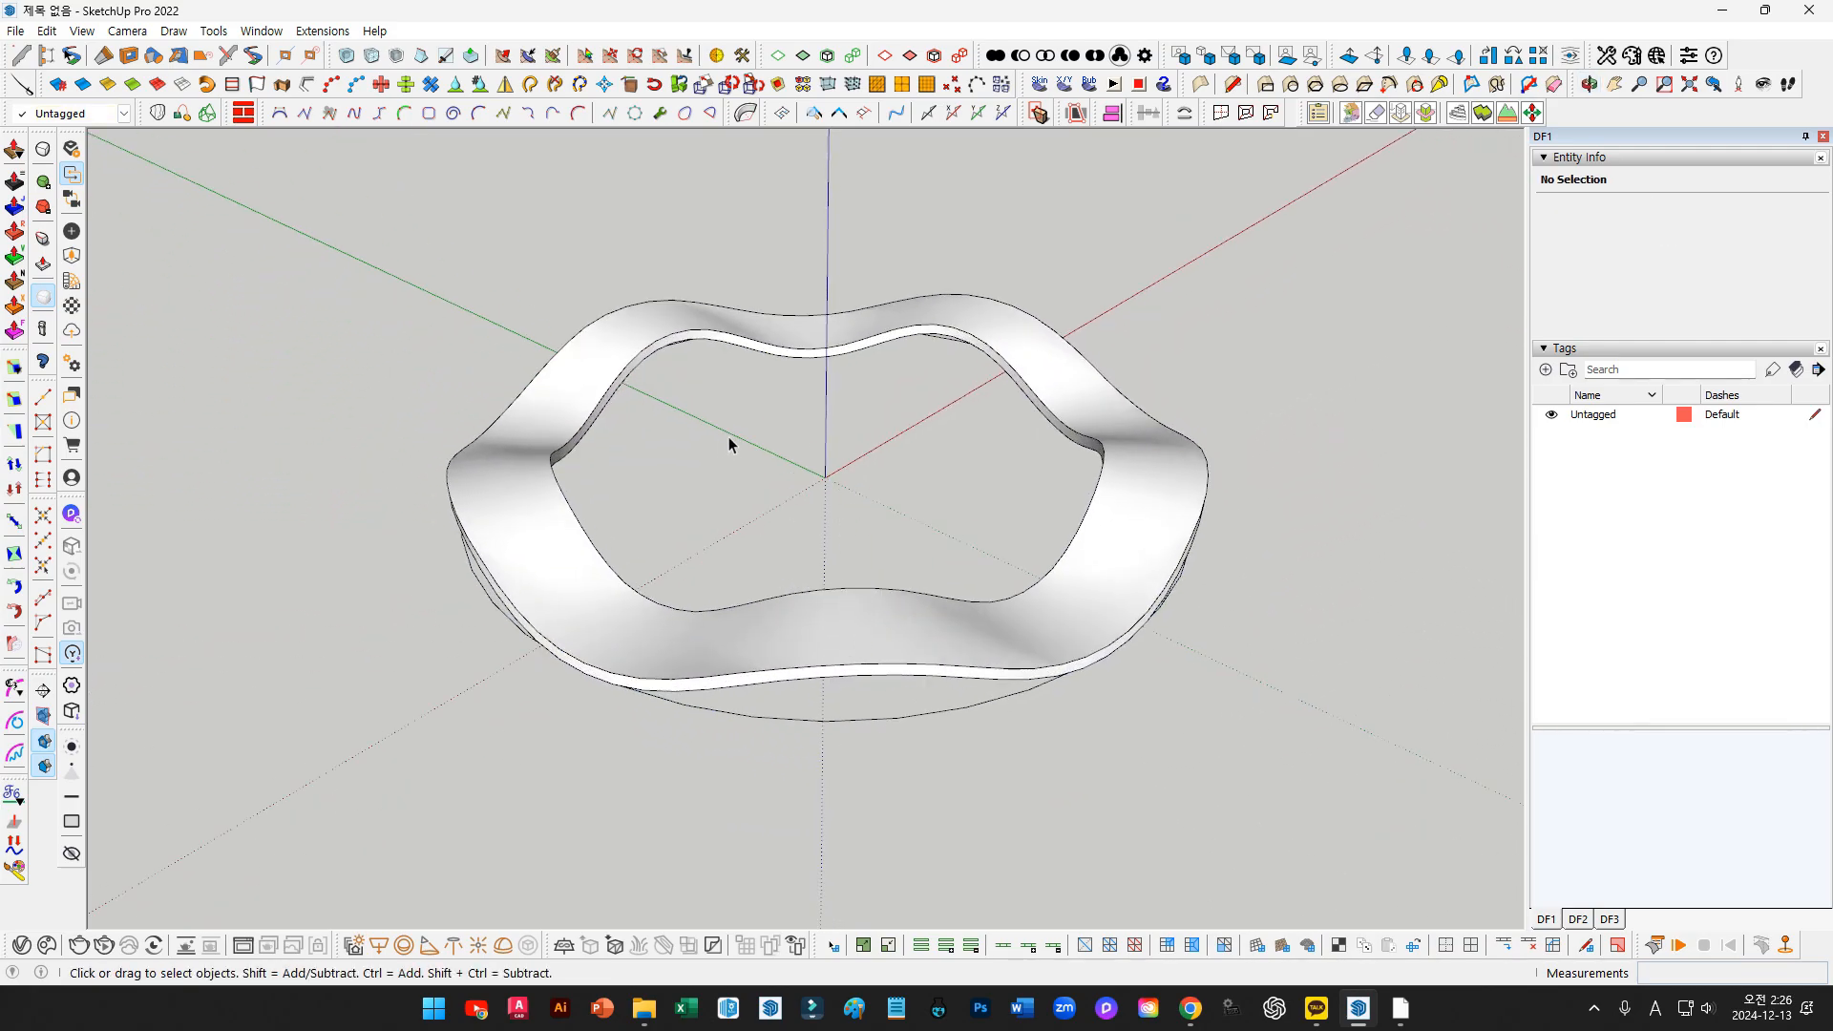
# Extrude the circle's outline vertically upward past the ring with Extrude Lines to form an open cylindrical wall
pyautogui.click(848, 722)
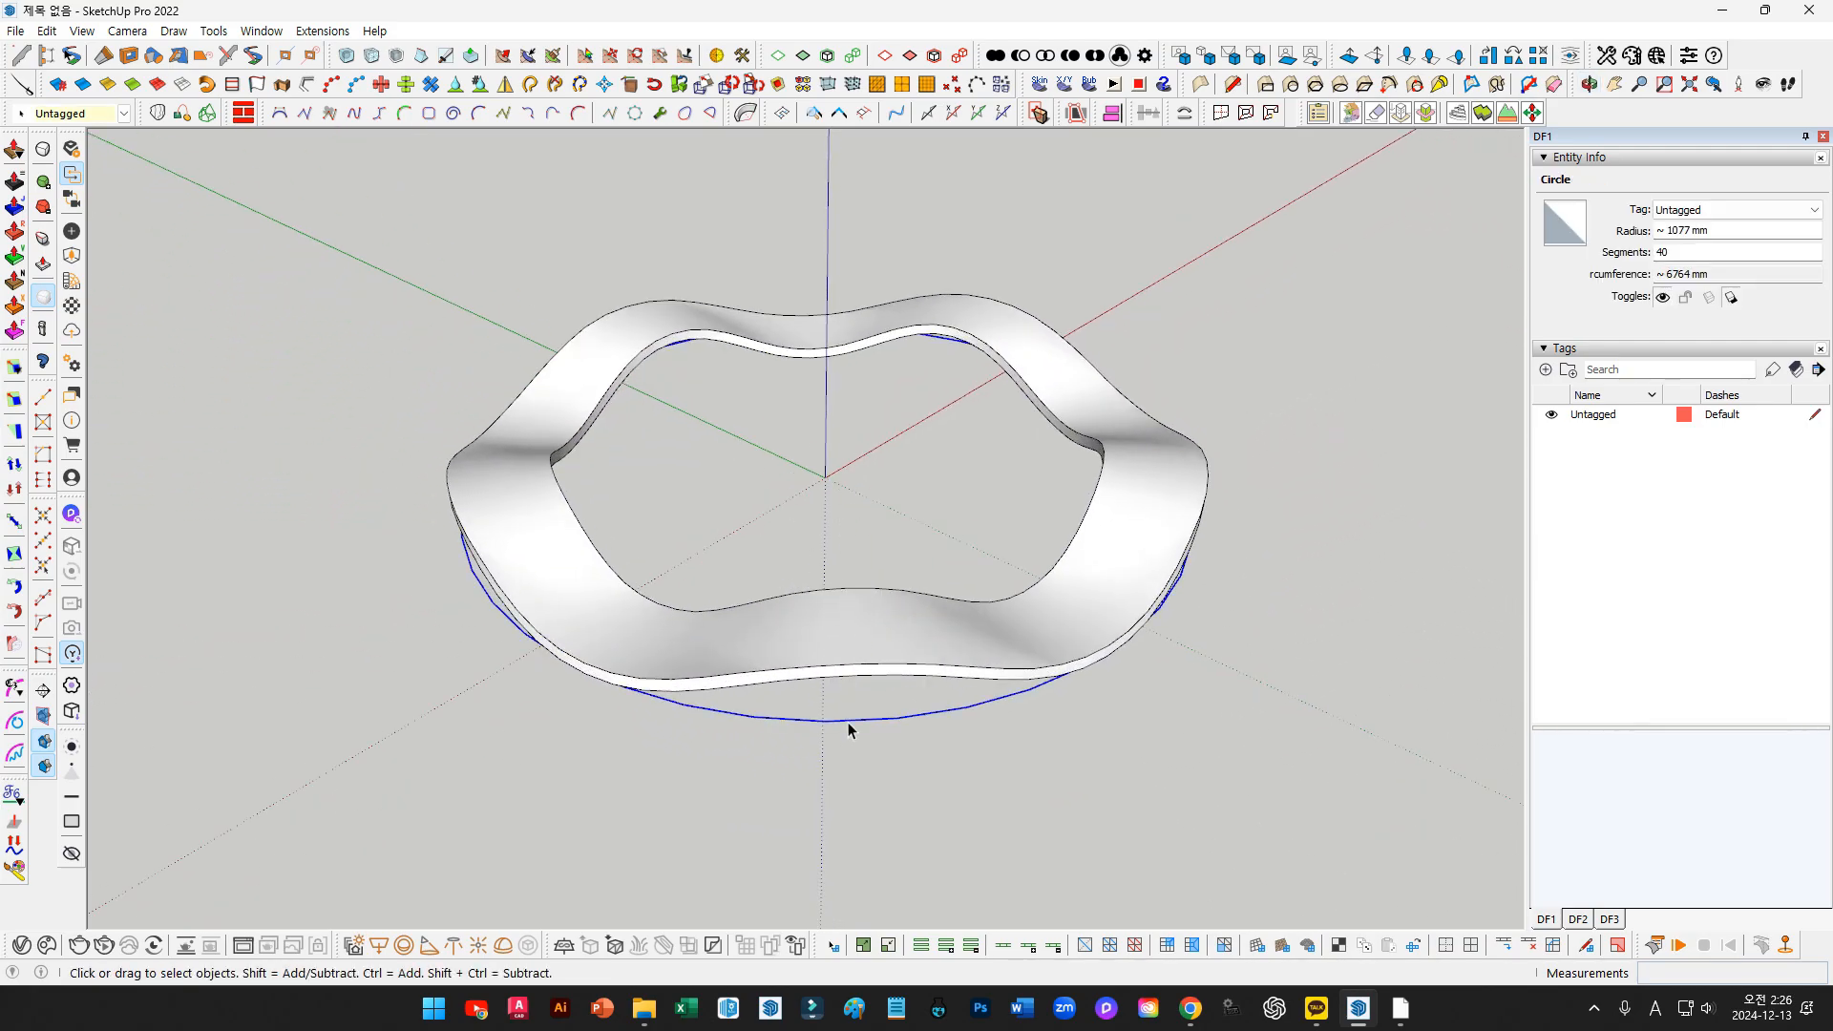
pyautogui.moveTo(848, 722); pyautogui.dragTo(846, 594, button='middle')
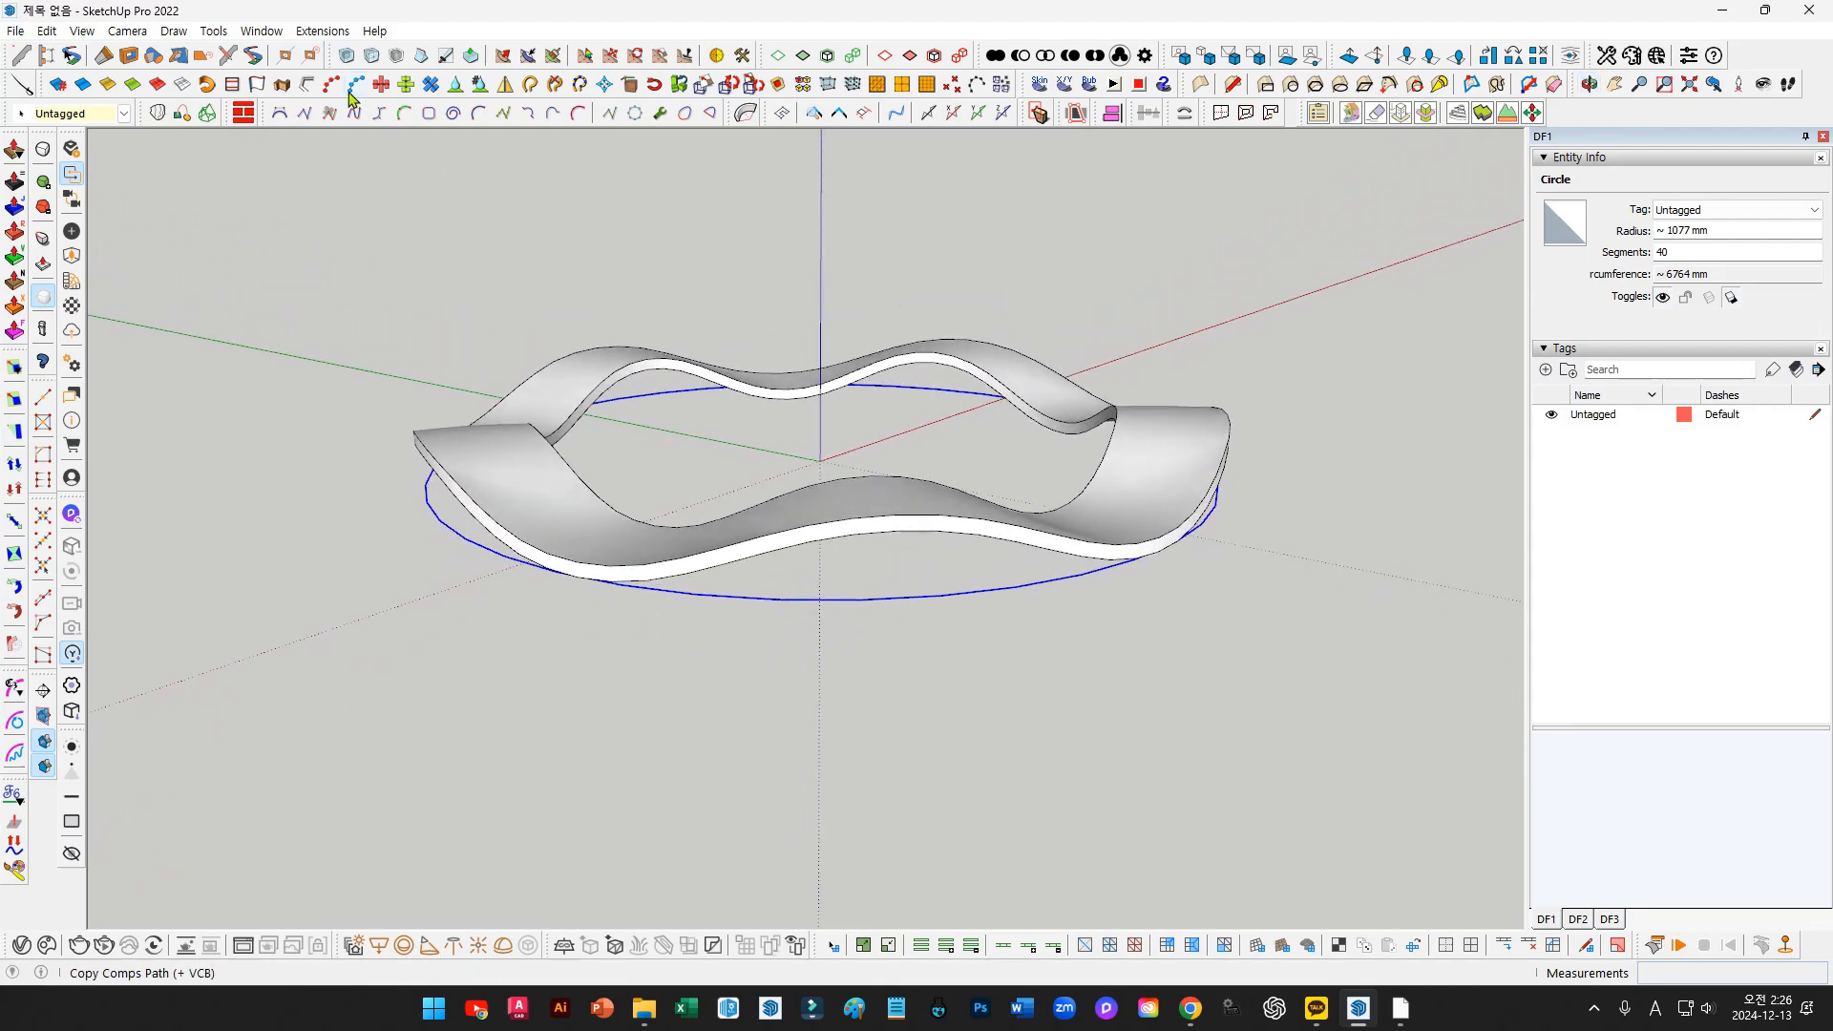
pyautogui.click(257, 85)
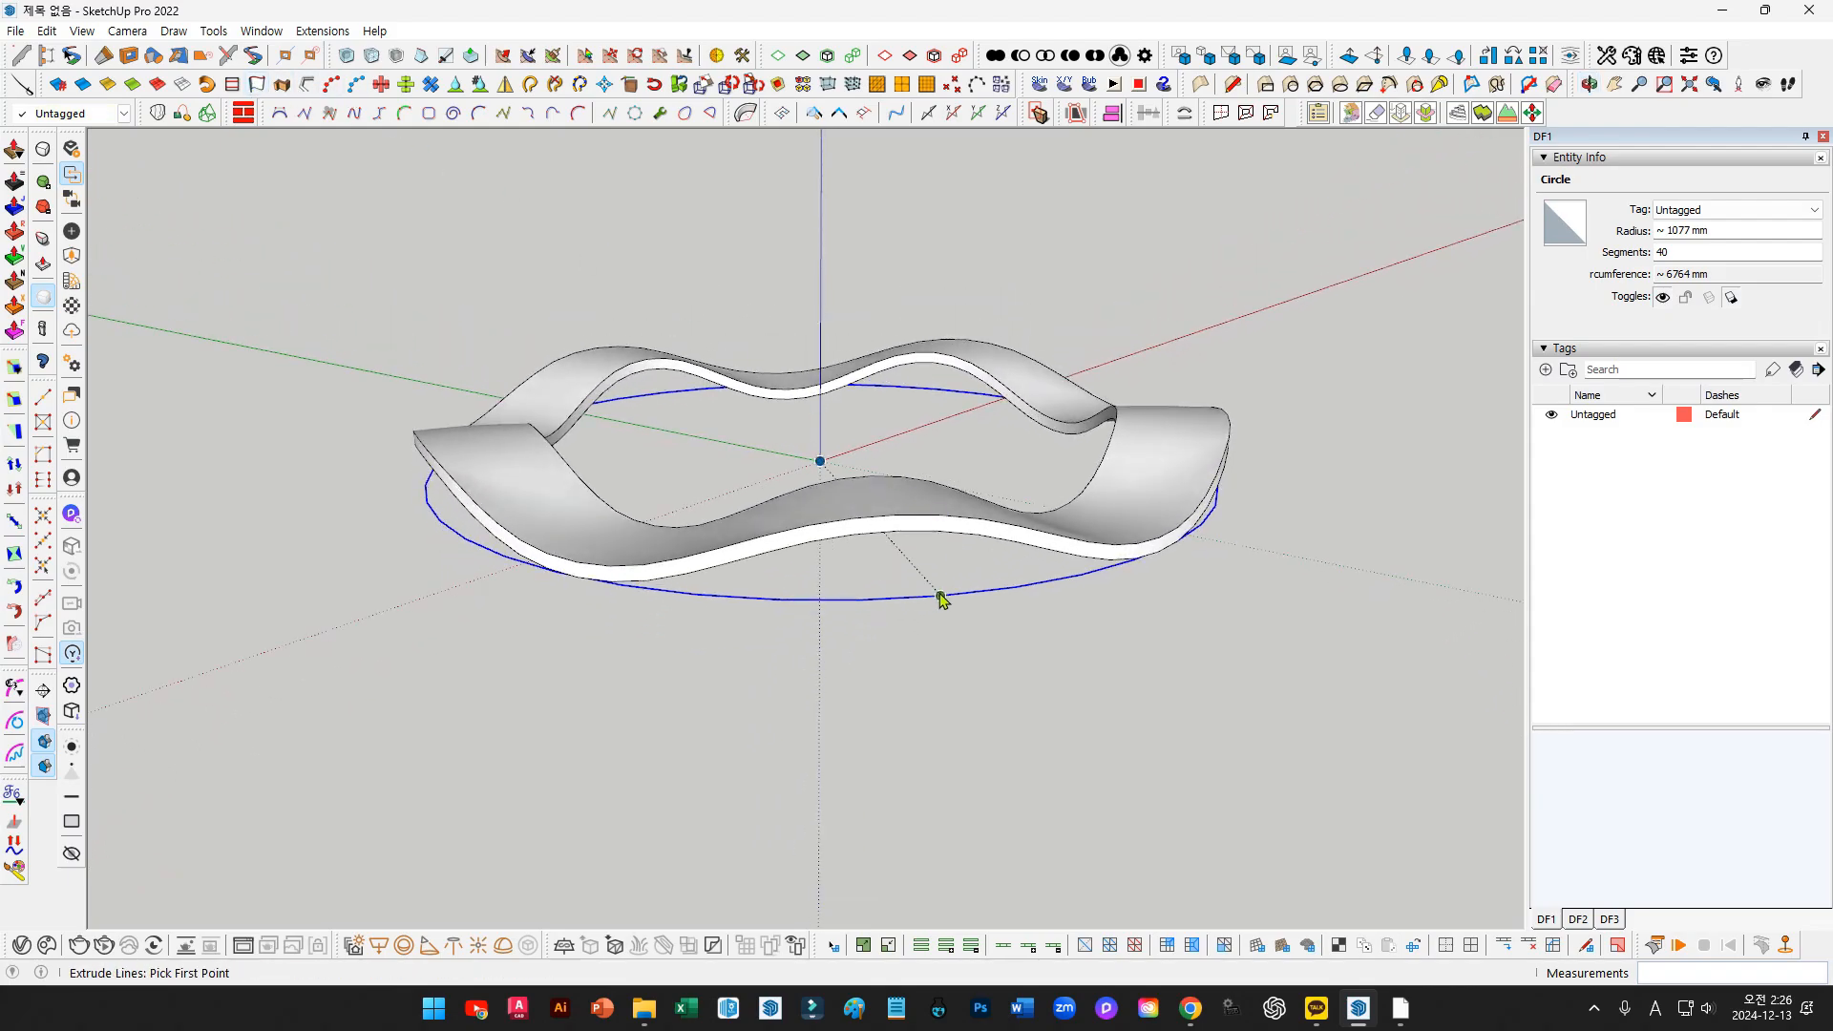
pyautogui.click(970, 199)
pyautogui.moveTo(982, 254); pyautogui.dragTo(838, 411, button='middle')
# Select the entire open cylindrical wall and group it
pyautogui.doubleClick(838, 405)
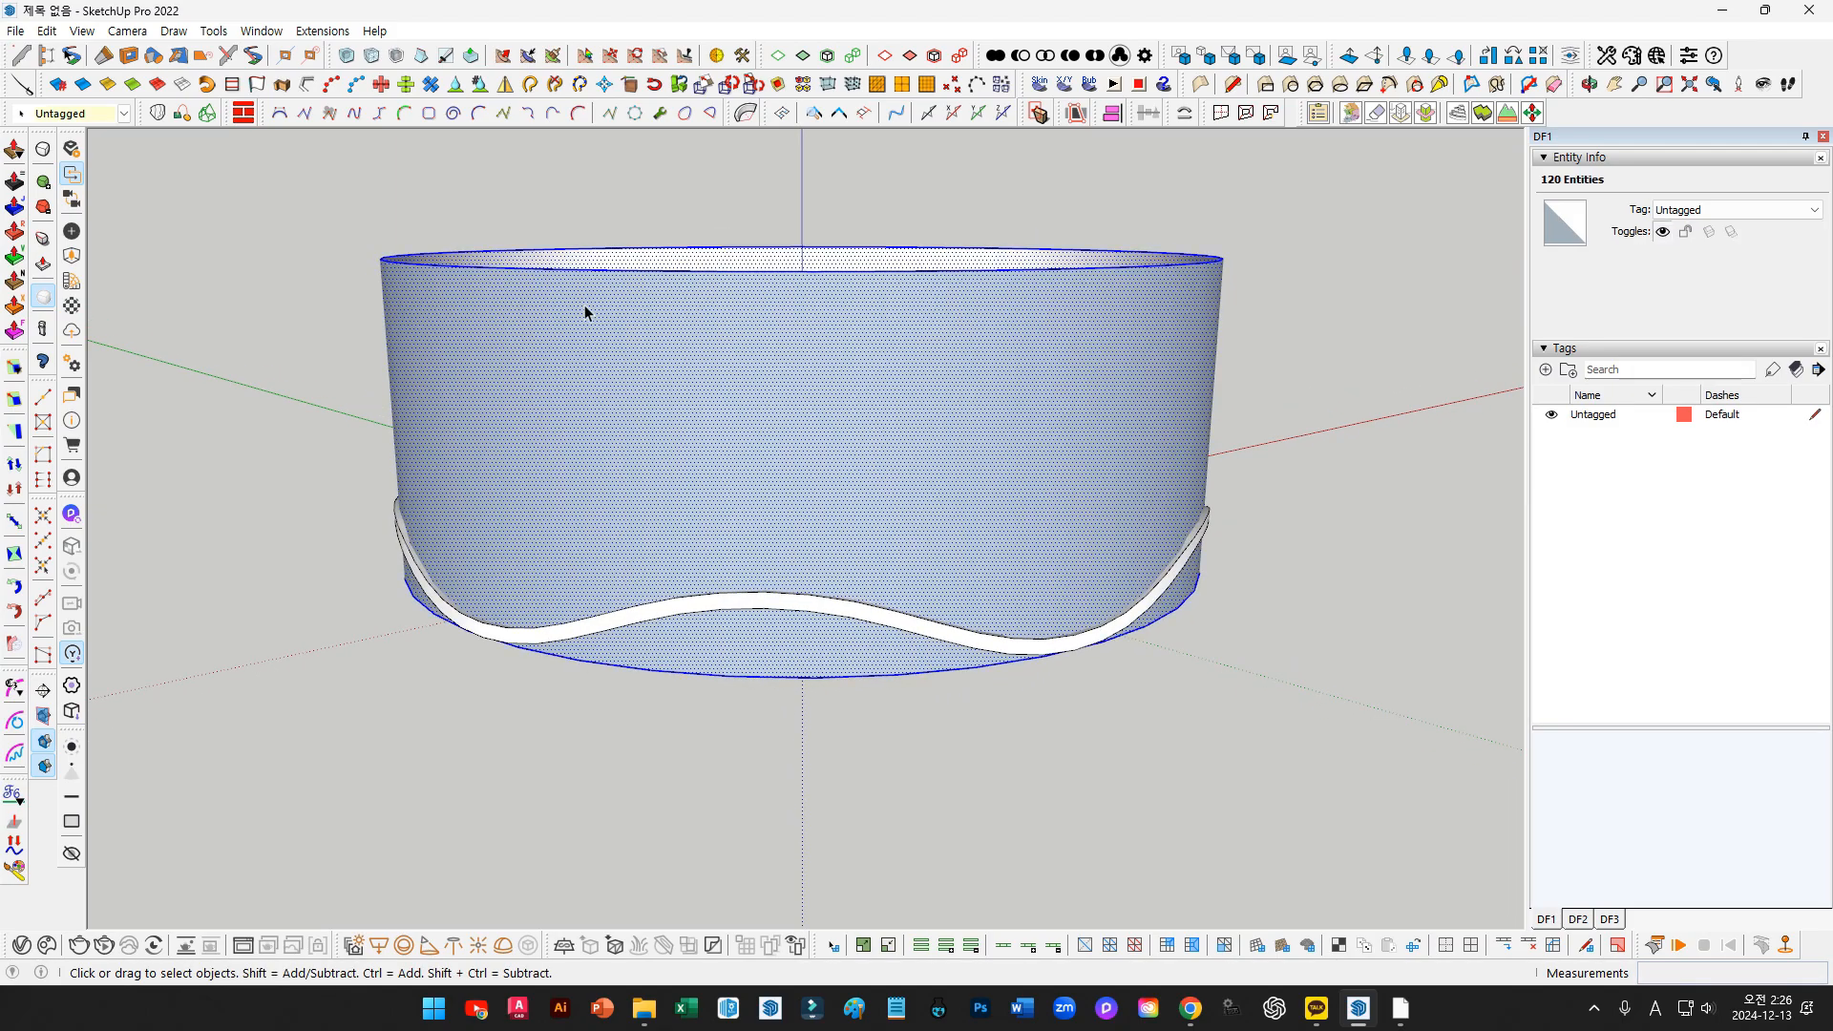
pyautogui.click(675, 353)
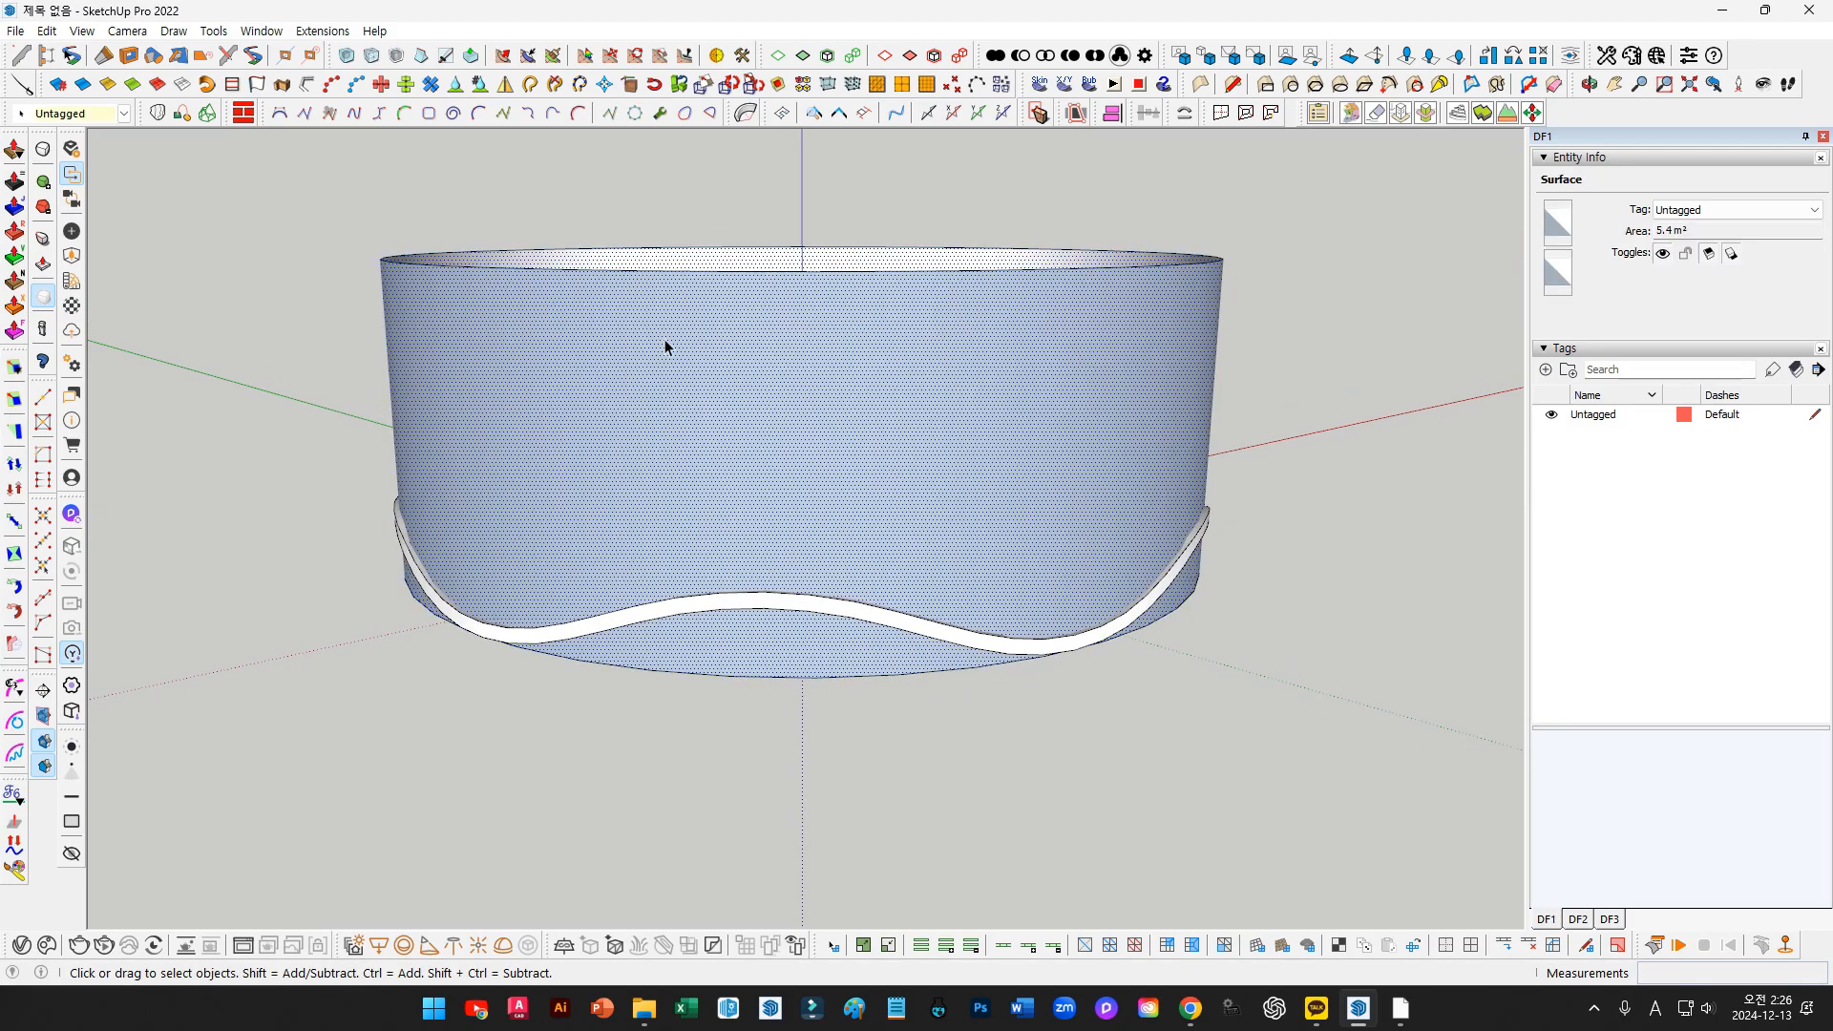
pyautogui.tripleClick(664, 341)
pyautogui.hotkey('ctrl', 'g')
# Delete the wall surface inside the group, keeping the circular base curve
pyautogui.tripleClick(612, 400)
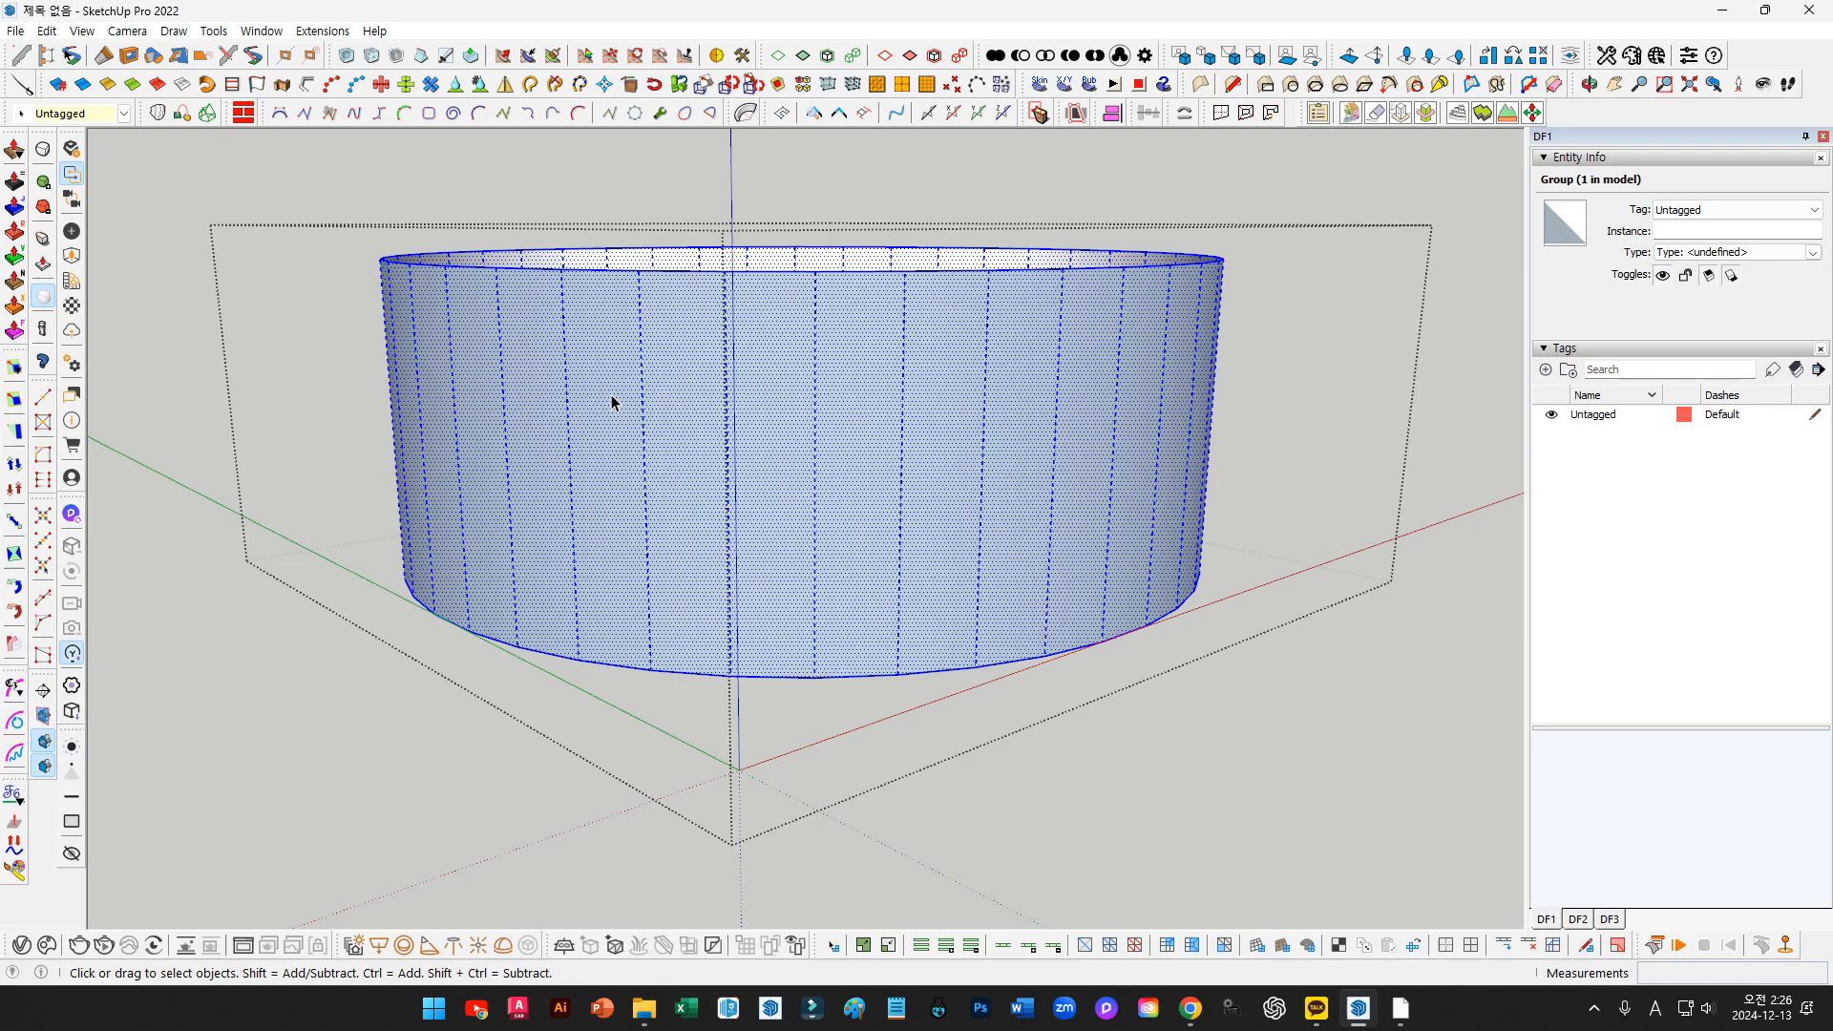
pyautogui.moveTo(765, 311); pyautogui.dragTo(1031, 372, button='middle')
pyautogui.scroll(-2, 856, 442)
pyautogui.click(1139, 369)
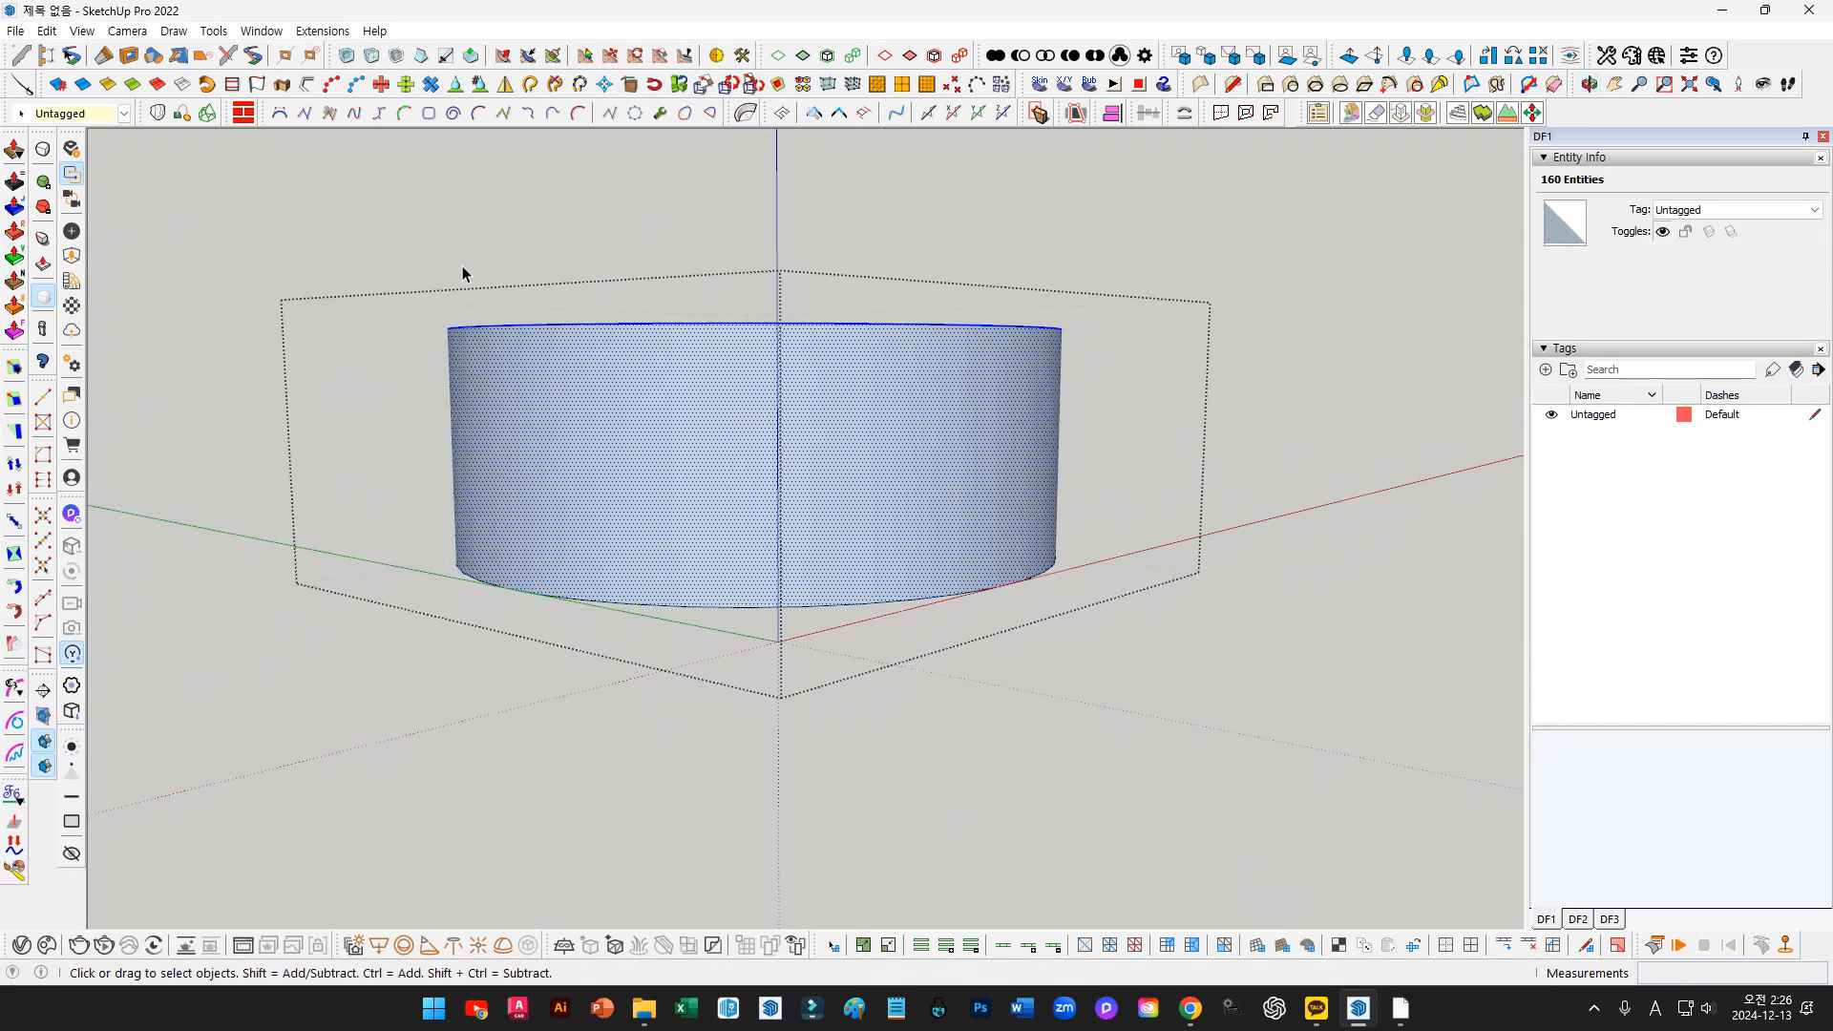
pyautogui.tripleClick(730, 399)
pyautogui.moveTo(551, 406); pyautogui.dragTo(1117, 426, button='middle')
pyautogui.press('Delete')
# Inspect the remaining base curve's segment count and remove the curve from beneath the ring
pyautogui.moveTo(702, 512); pyautogui.dragTo(331, 400, button='middle')
pyautogui.moveTo(331, 395); pyautogui.dragTo(1145, 764)
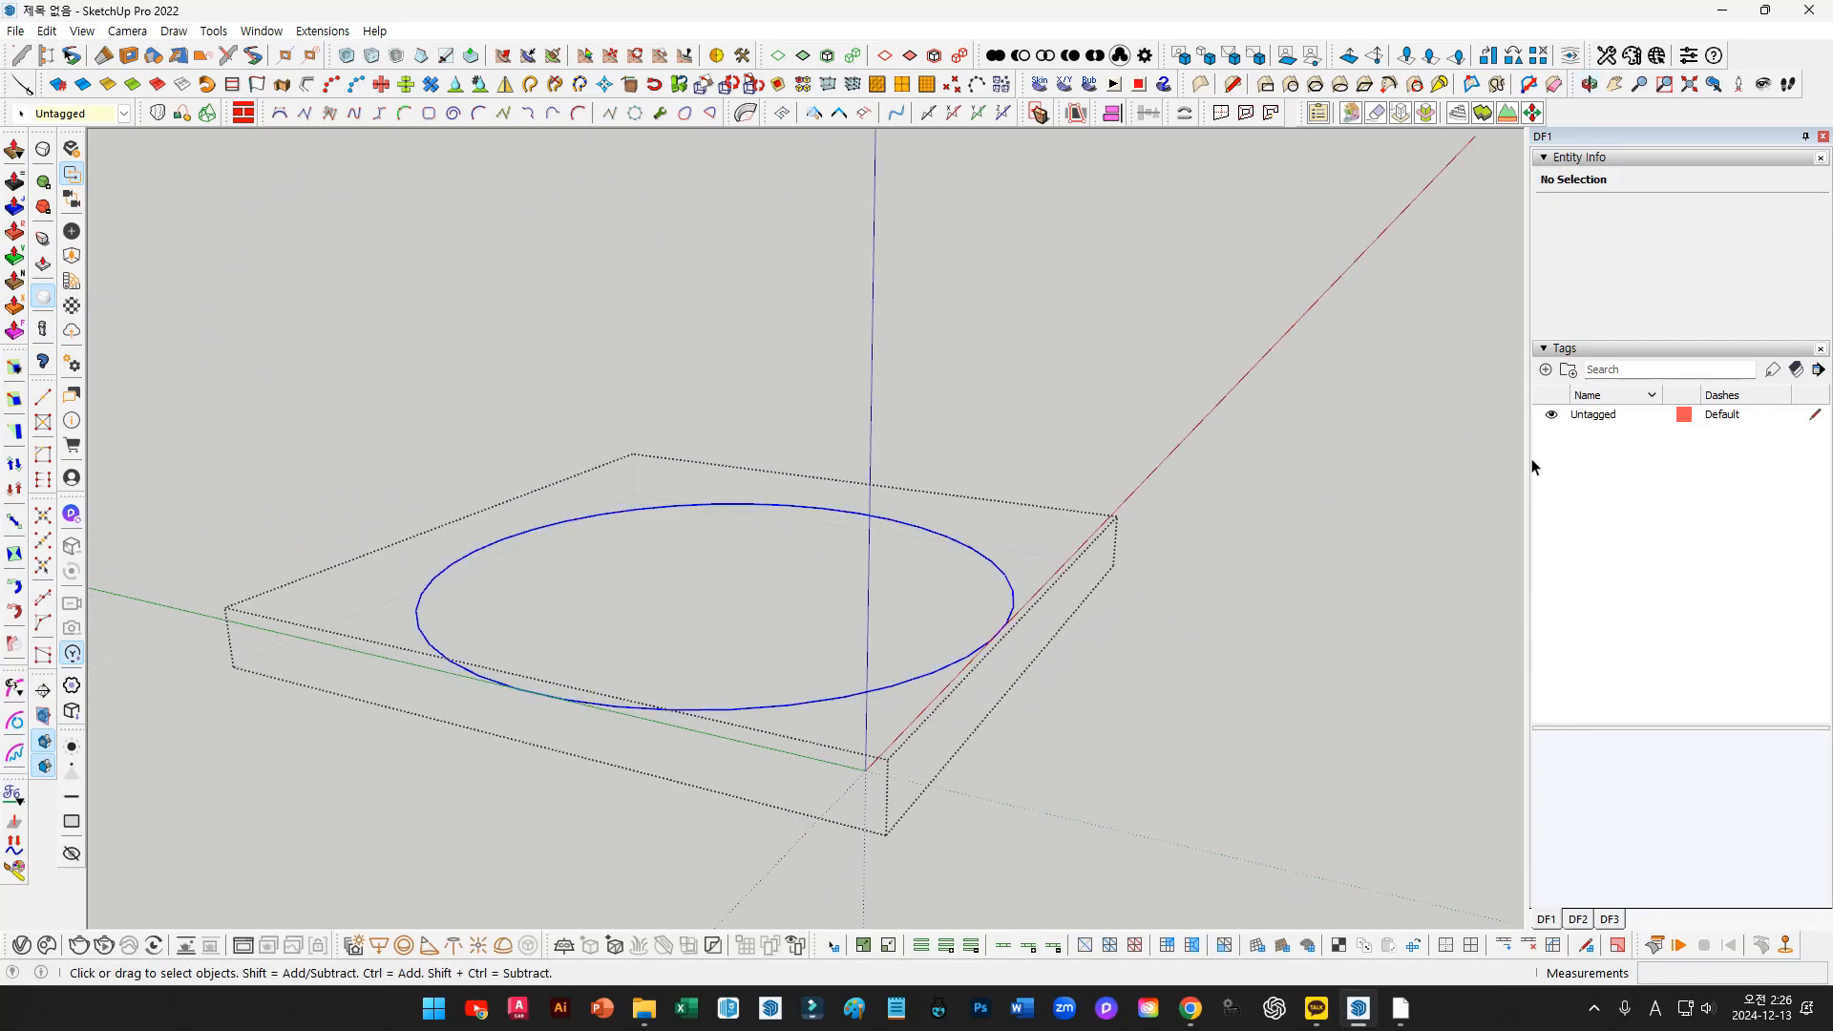
pyautogui.moveTo(1679, 236); pyautogui.dragTo(1356, 220)
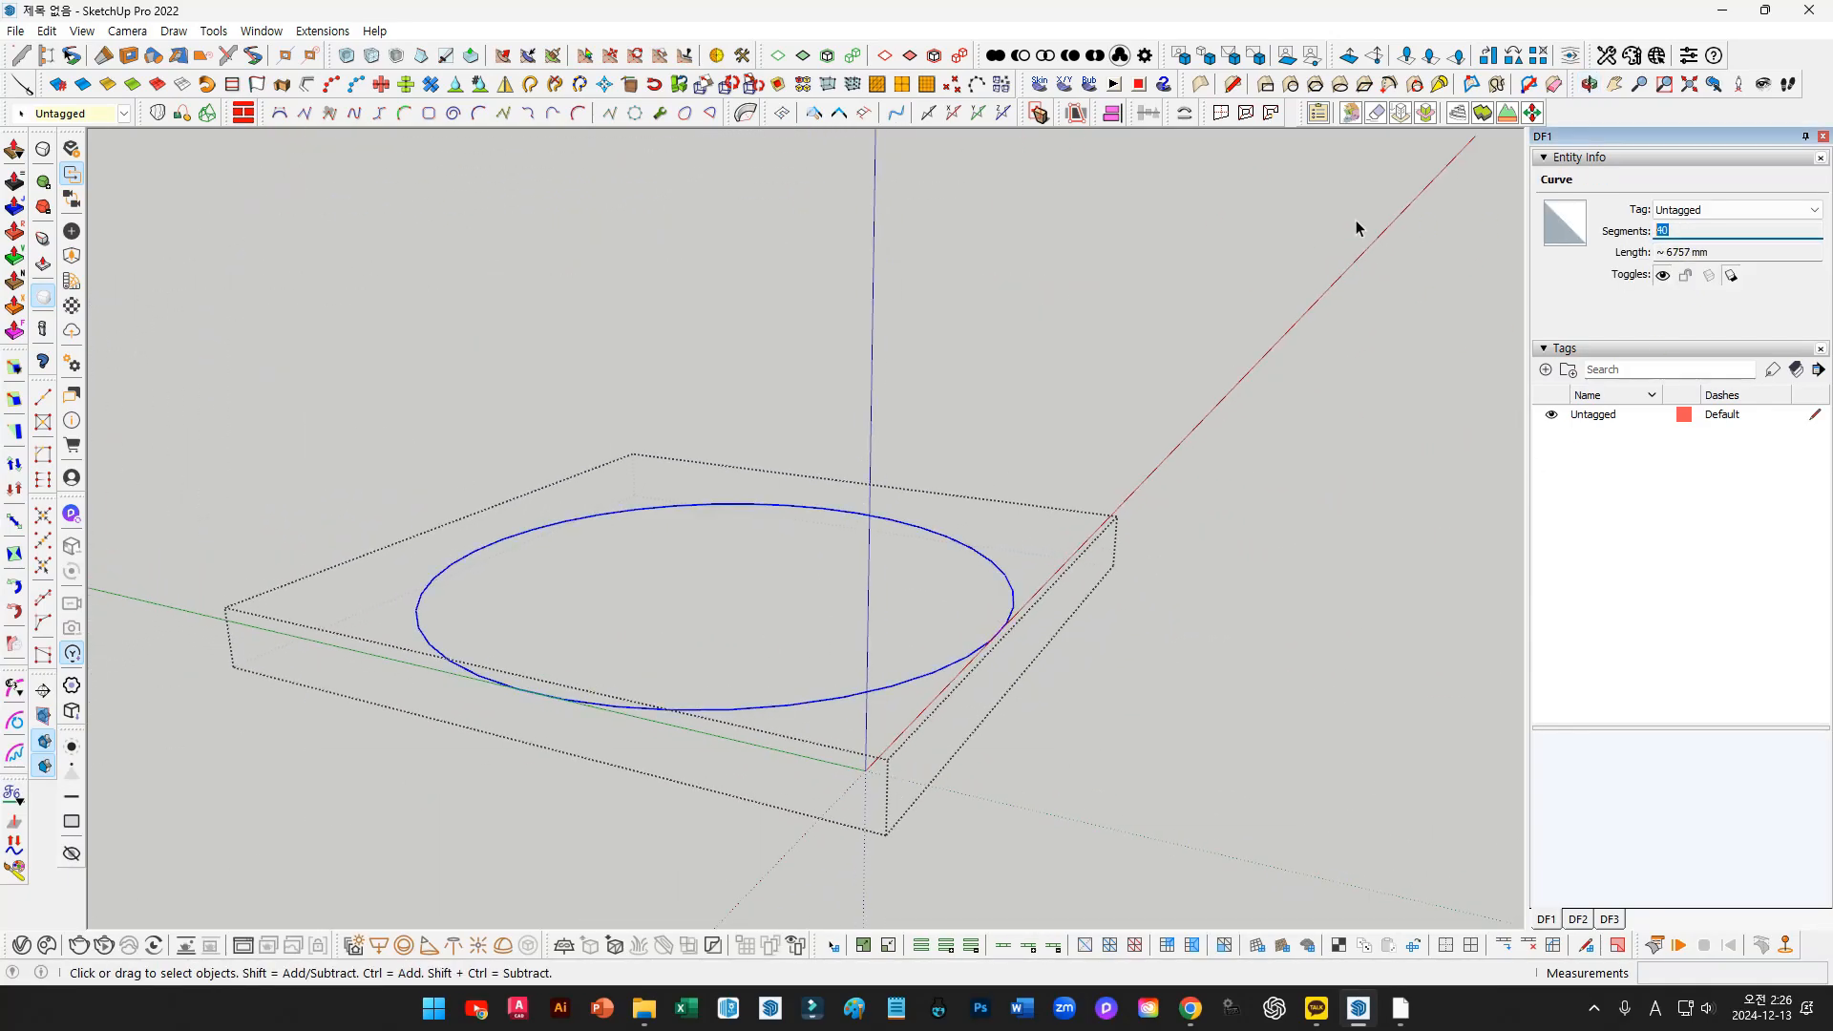
pyautogui.moveTo(806, 583); pyautogui.dragTo(772, 766, button='middle')
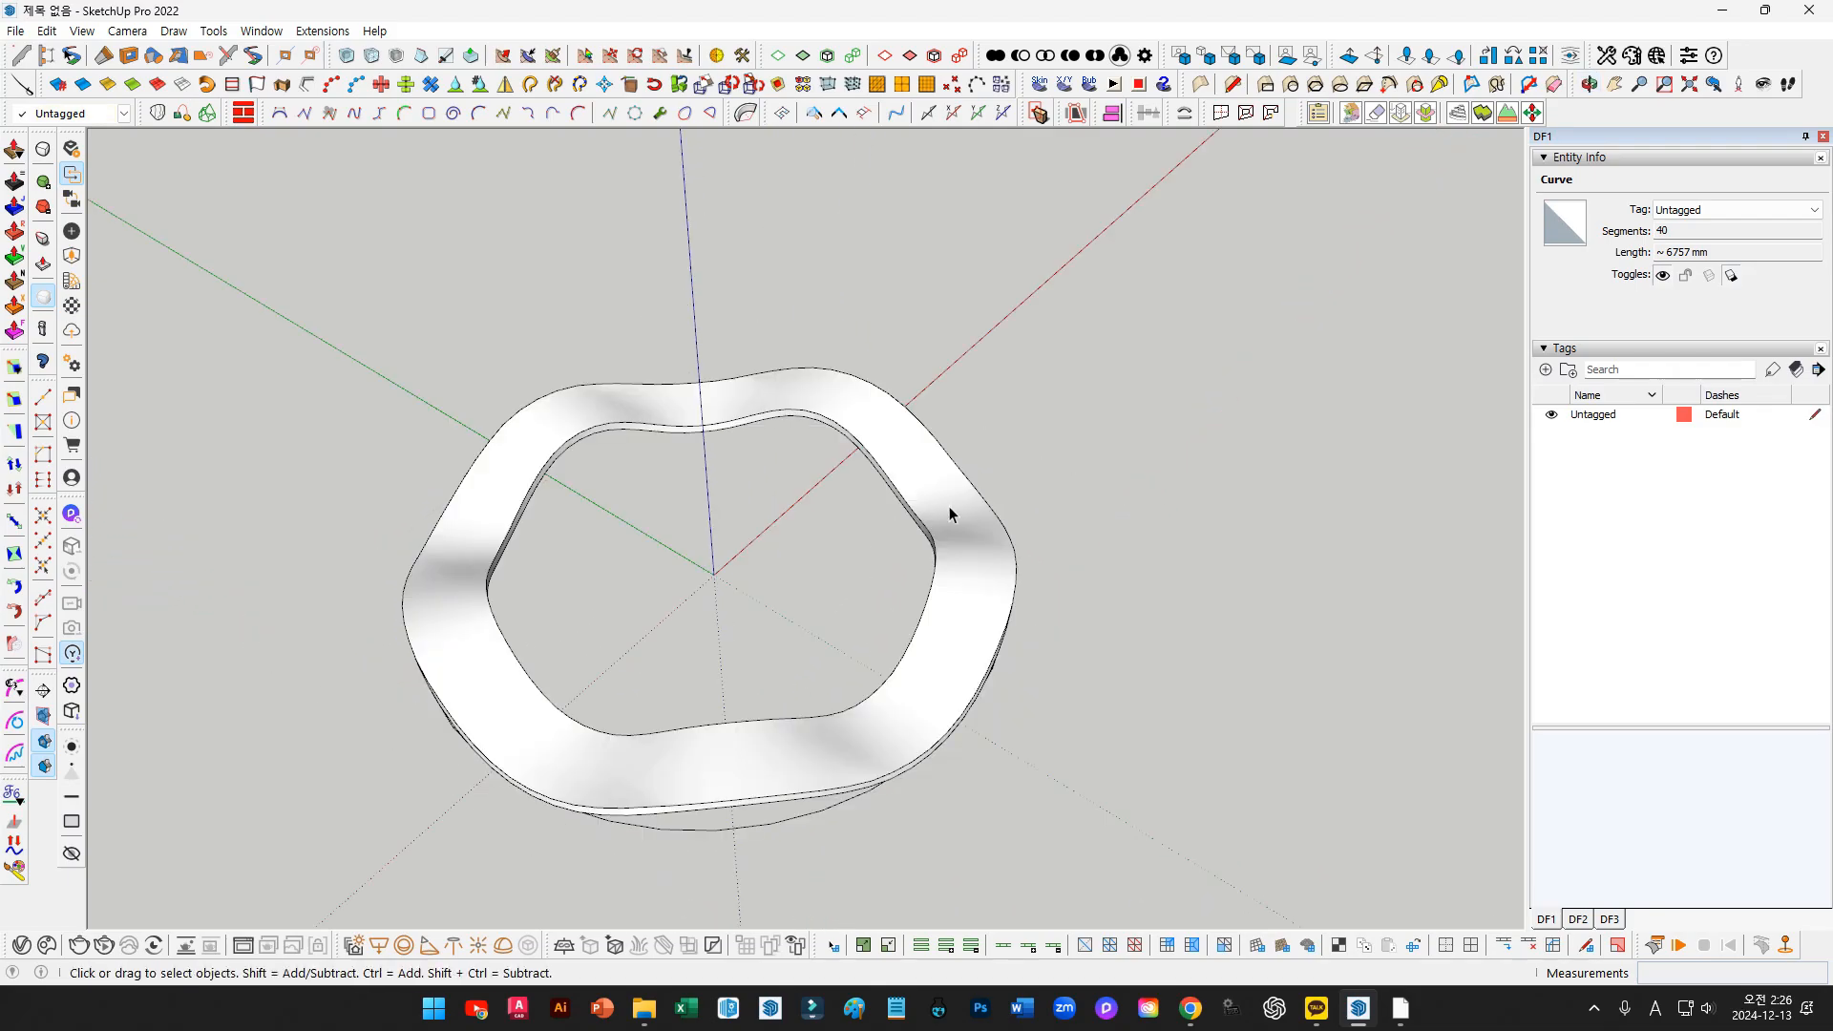
# Draw a horizontal 80-segment circle centred on the origin, reaching just inside the ring's outer edge
pyautogui.press('c')
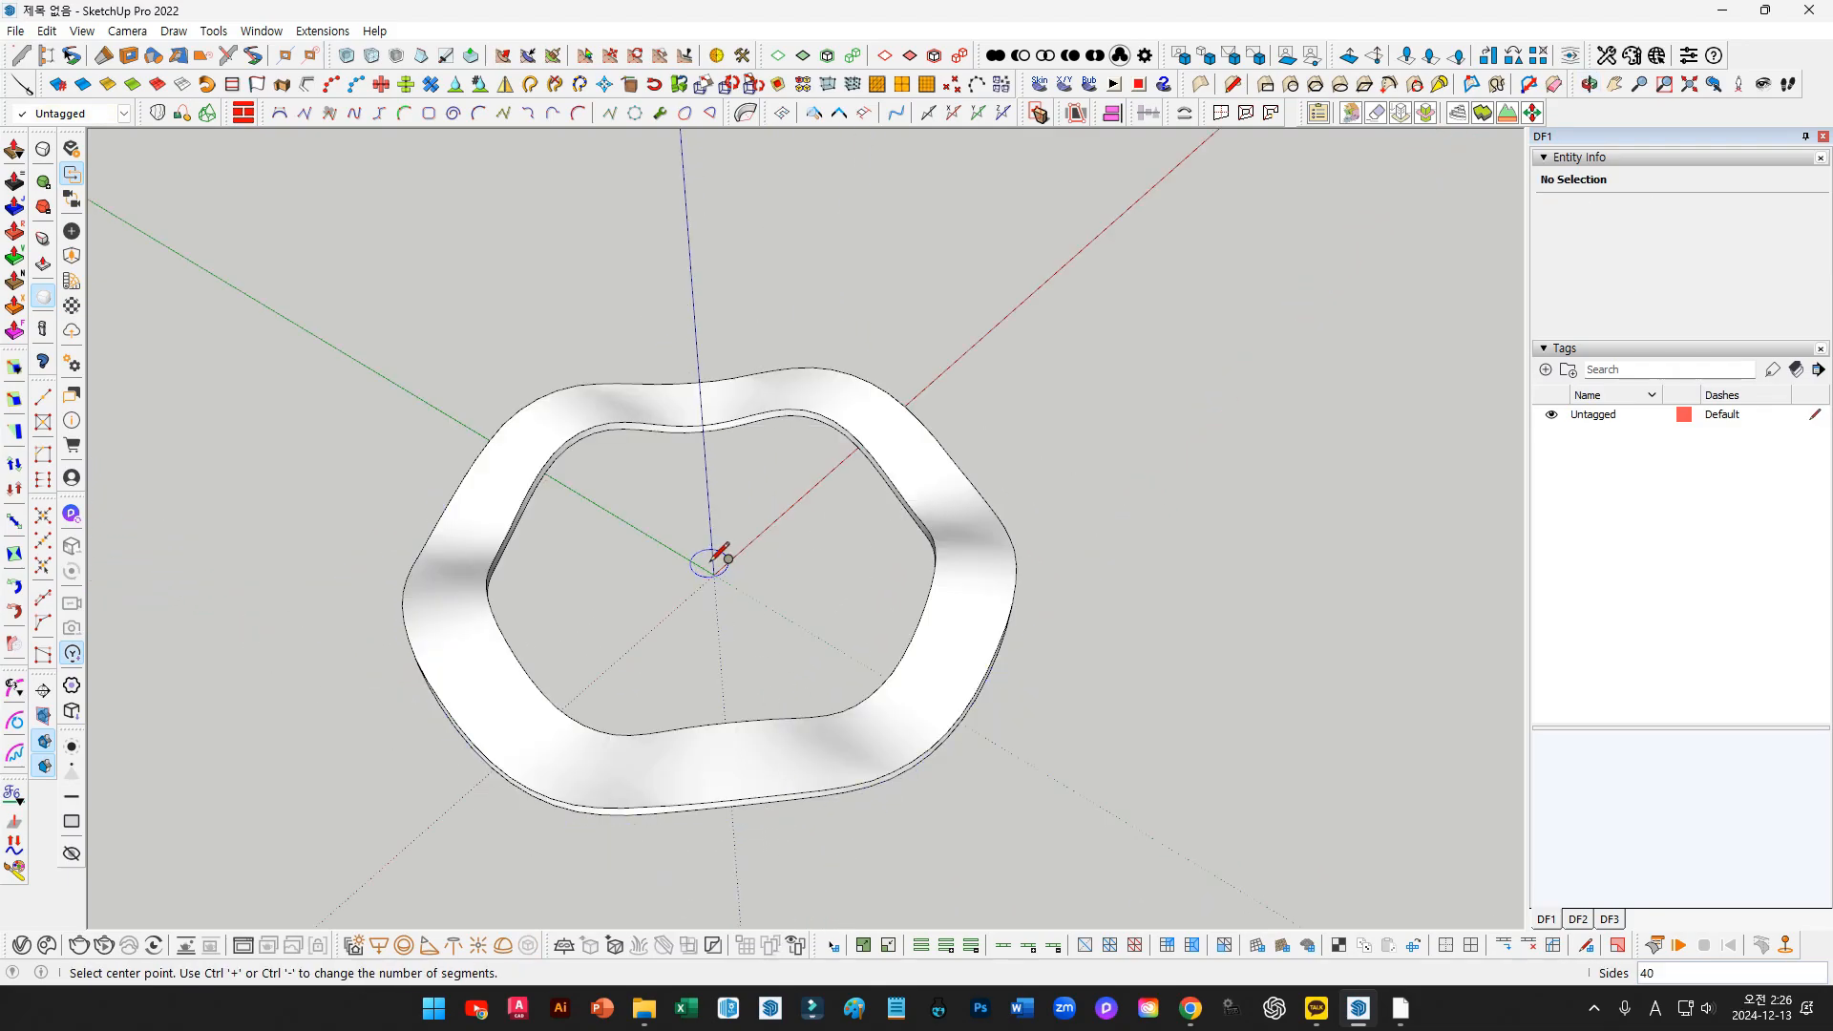
pyautogui.click(713, 574)
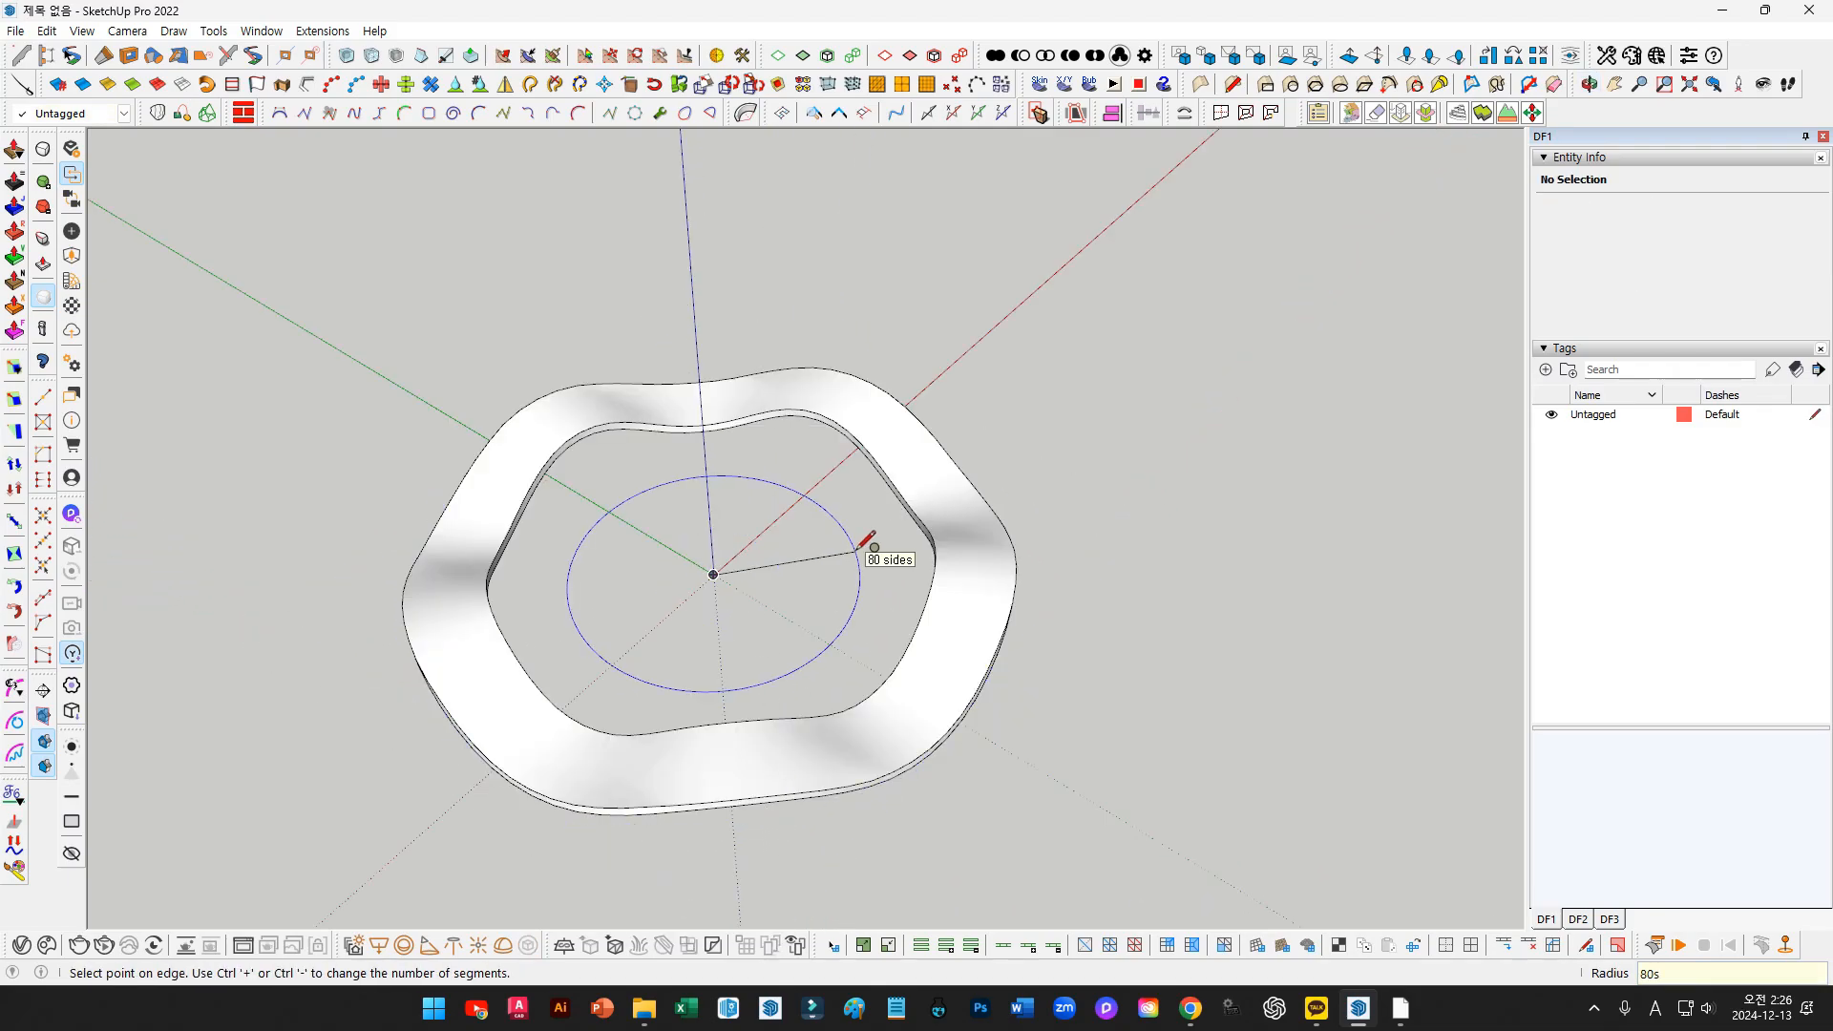
pyautogui.press('F2')
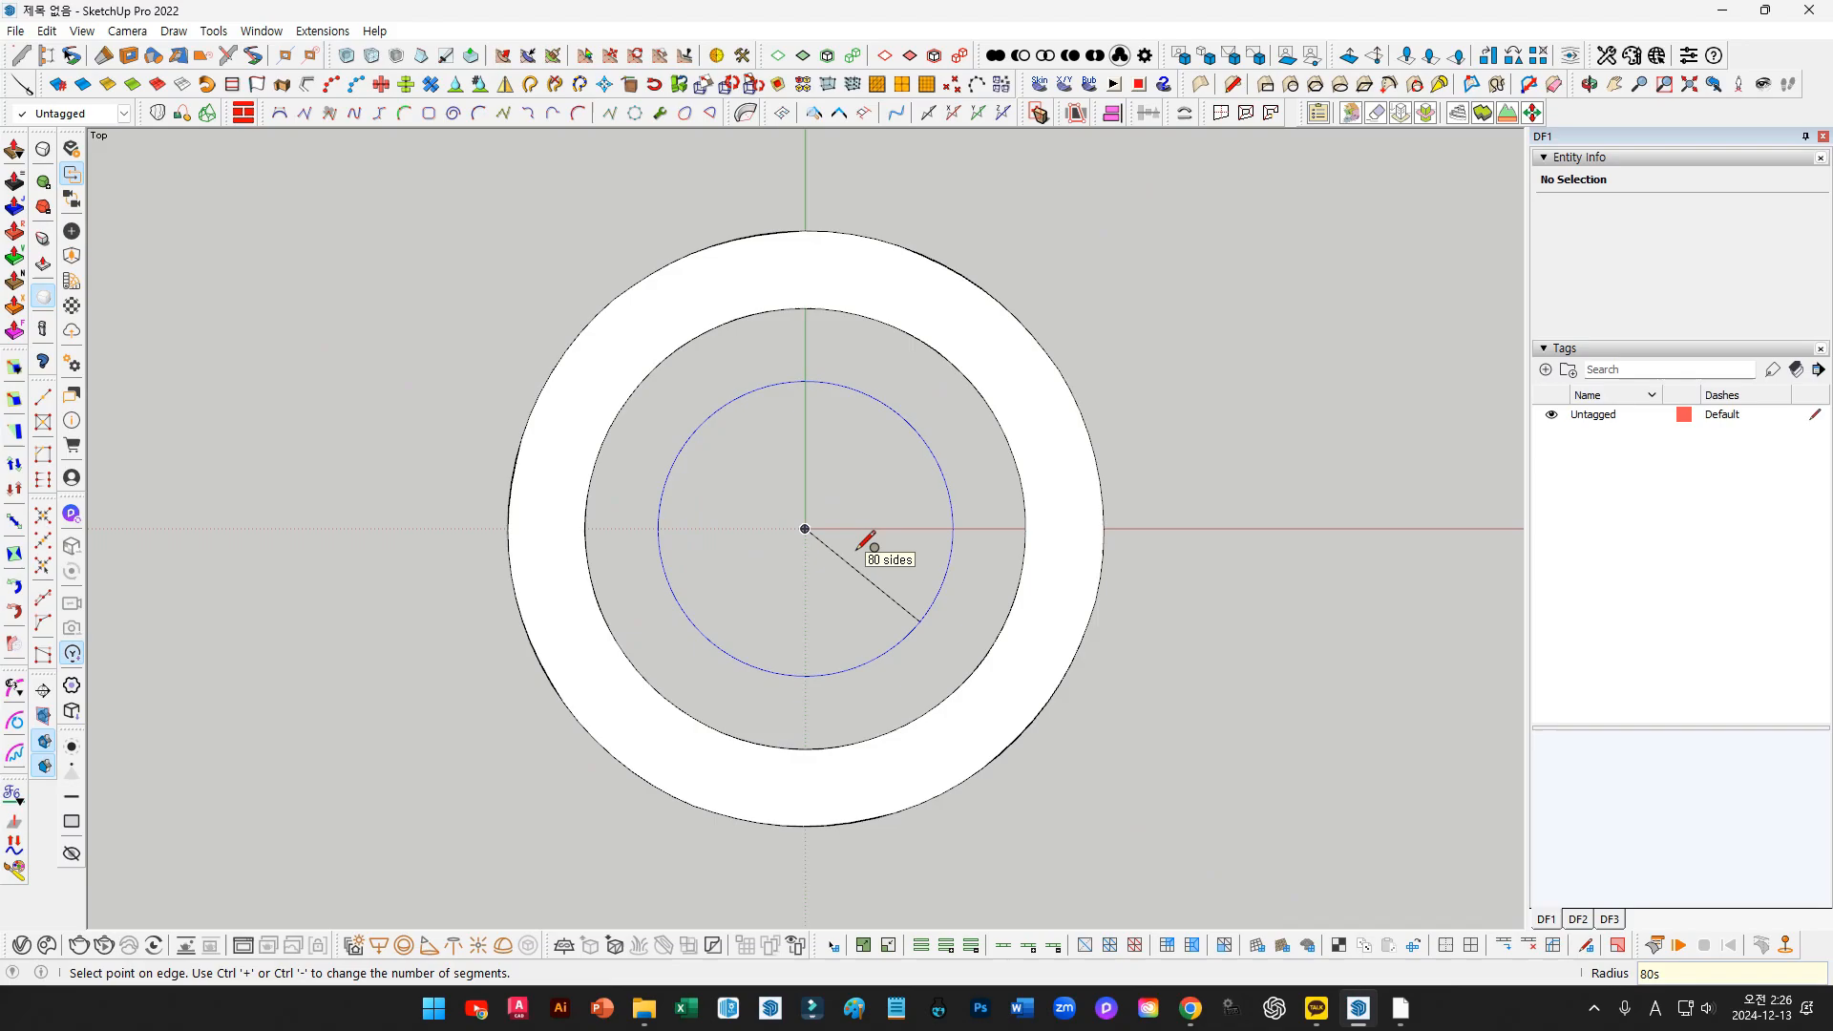
pyautogui.click(1011, 723)
pyautogui.scroll(5, 1046, 521)
pyautogui.press('space')
pyautogui.scroll(-5, 789, 471)
# Scale the 80-segment circle up uniformly about its centre to match the ring's outer edge
pyautogui.doubleClick(830, 467)
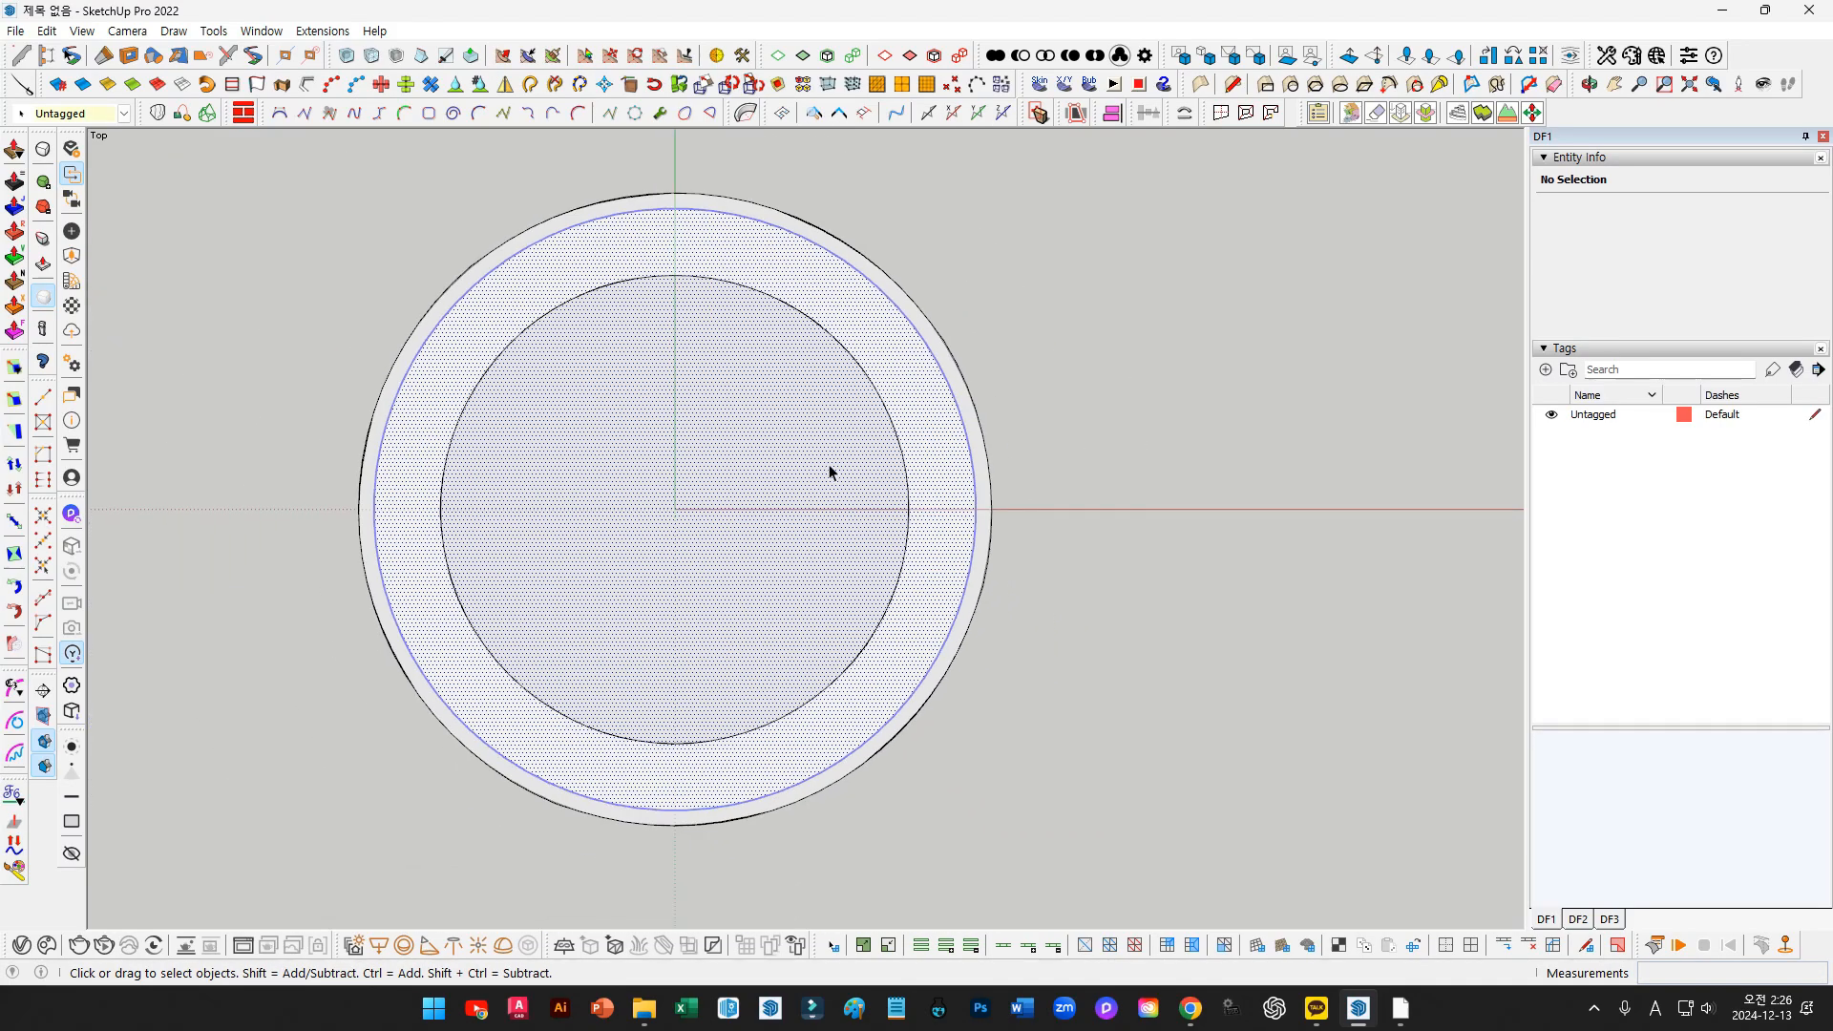
pyautogui.press('s')
pyautogui.click(984, 202)
pyautogui.press('ctrl')
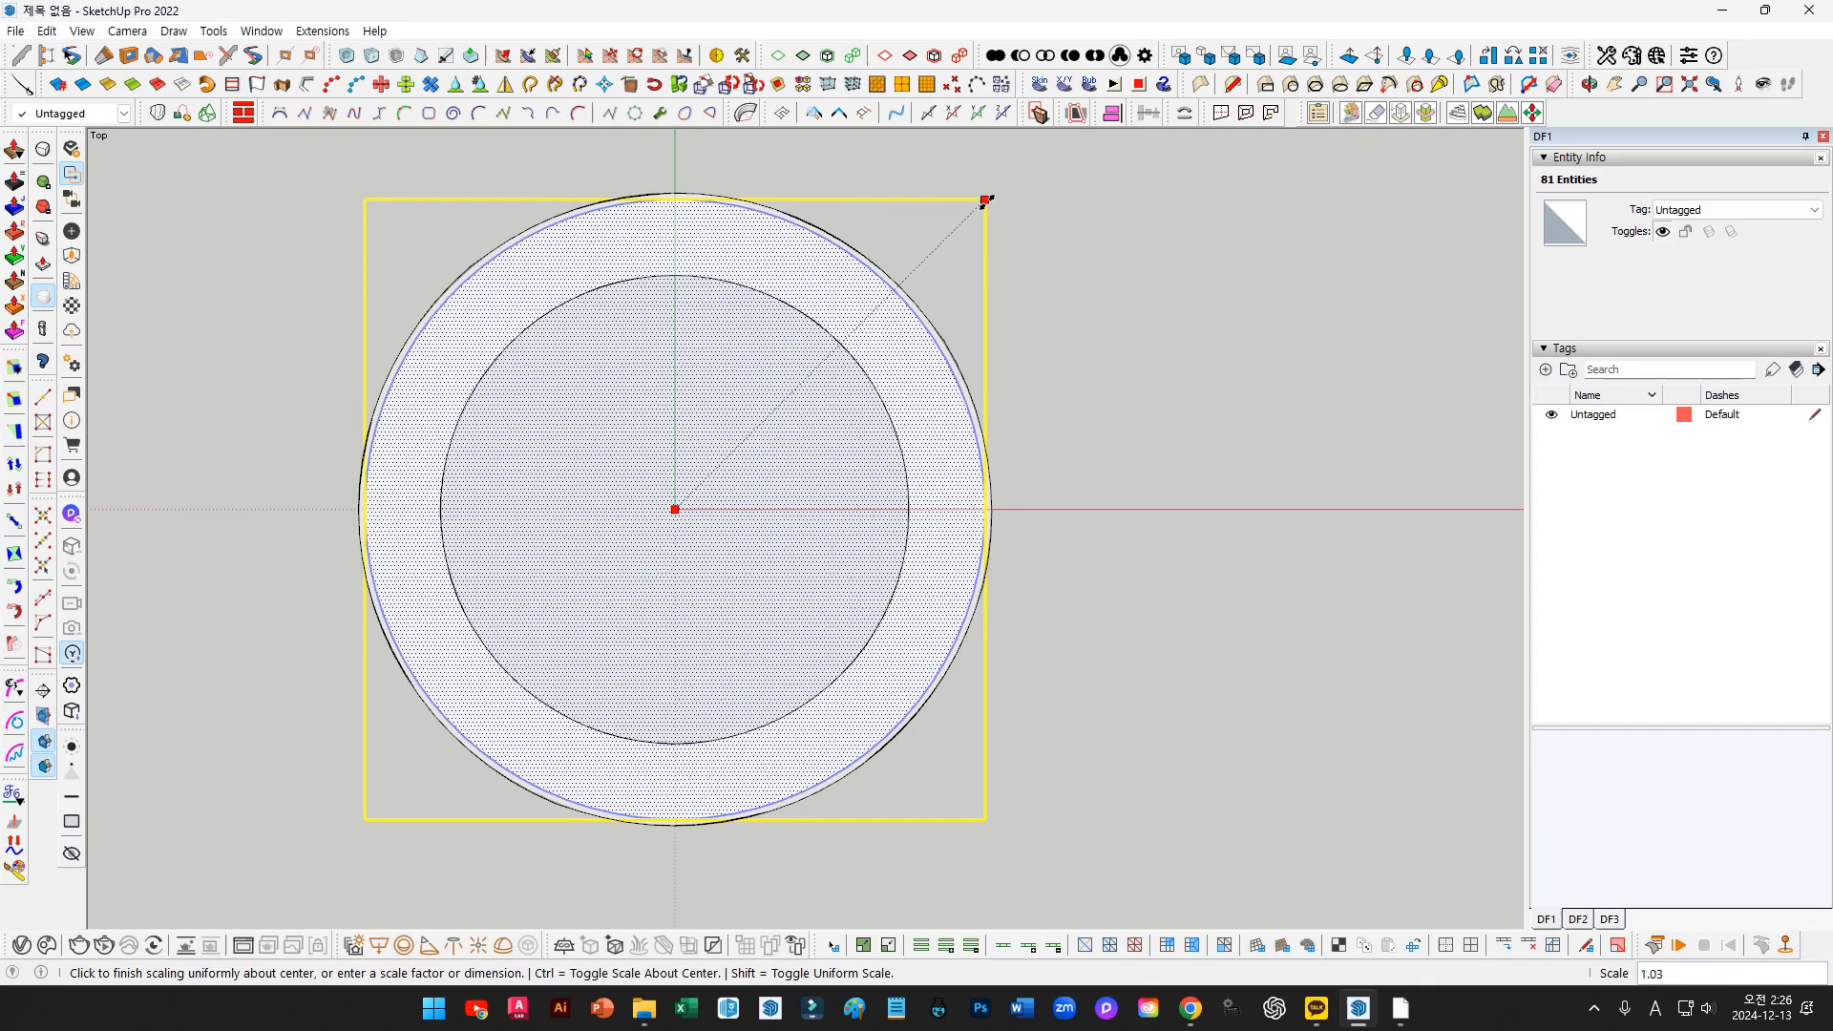
pyautogui.click(993, 203)
pyautogui.press('space')
# Reduce the 80-segment circle to its outline without a face and group the outline
pyautogui.scroll(-3, 806, 753)
pyautogui.moveTo(806, 753); pyautogui.dragTo(740, 546, button='middle')
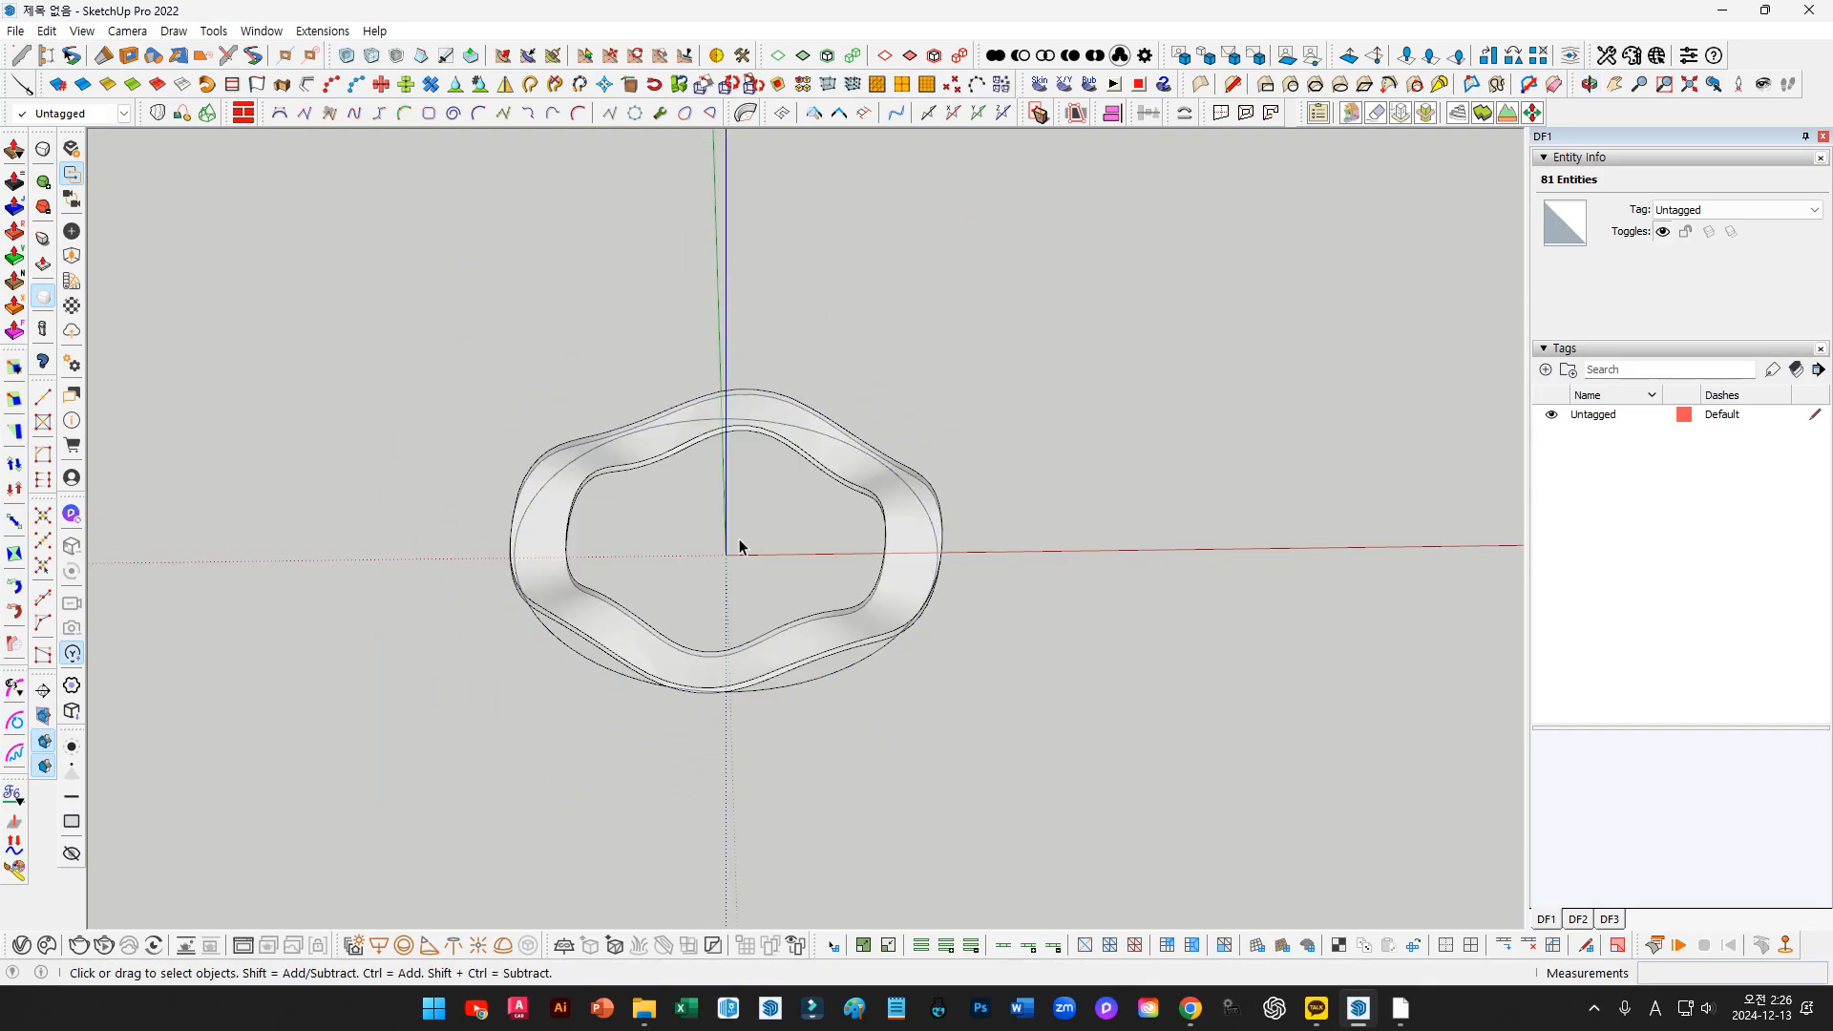
pyautogui.click(800, 685)
pyautogui.press('g')
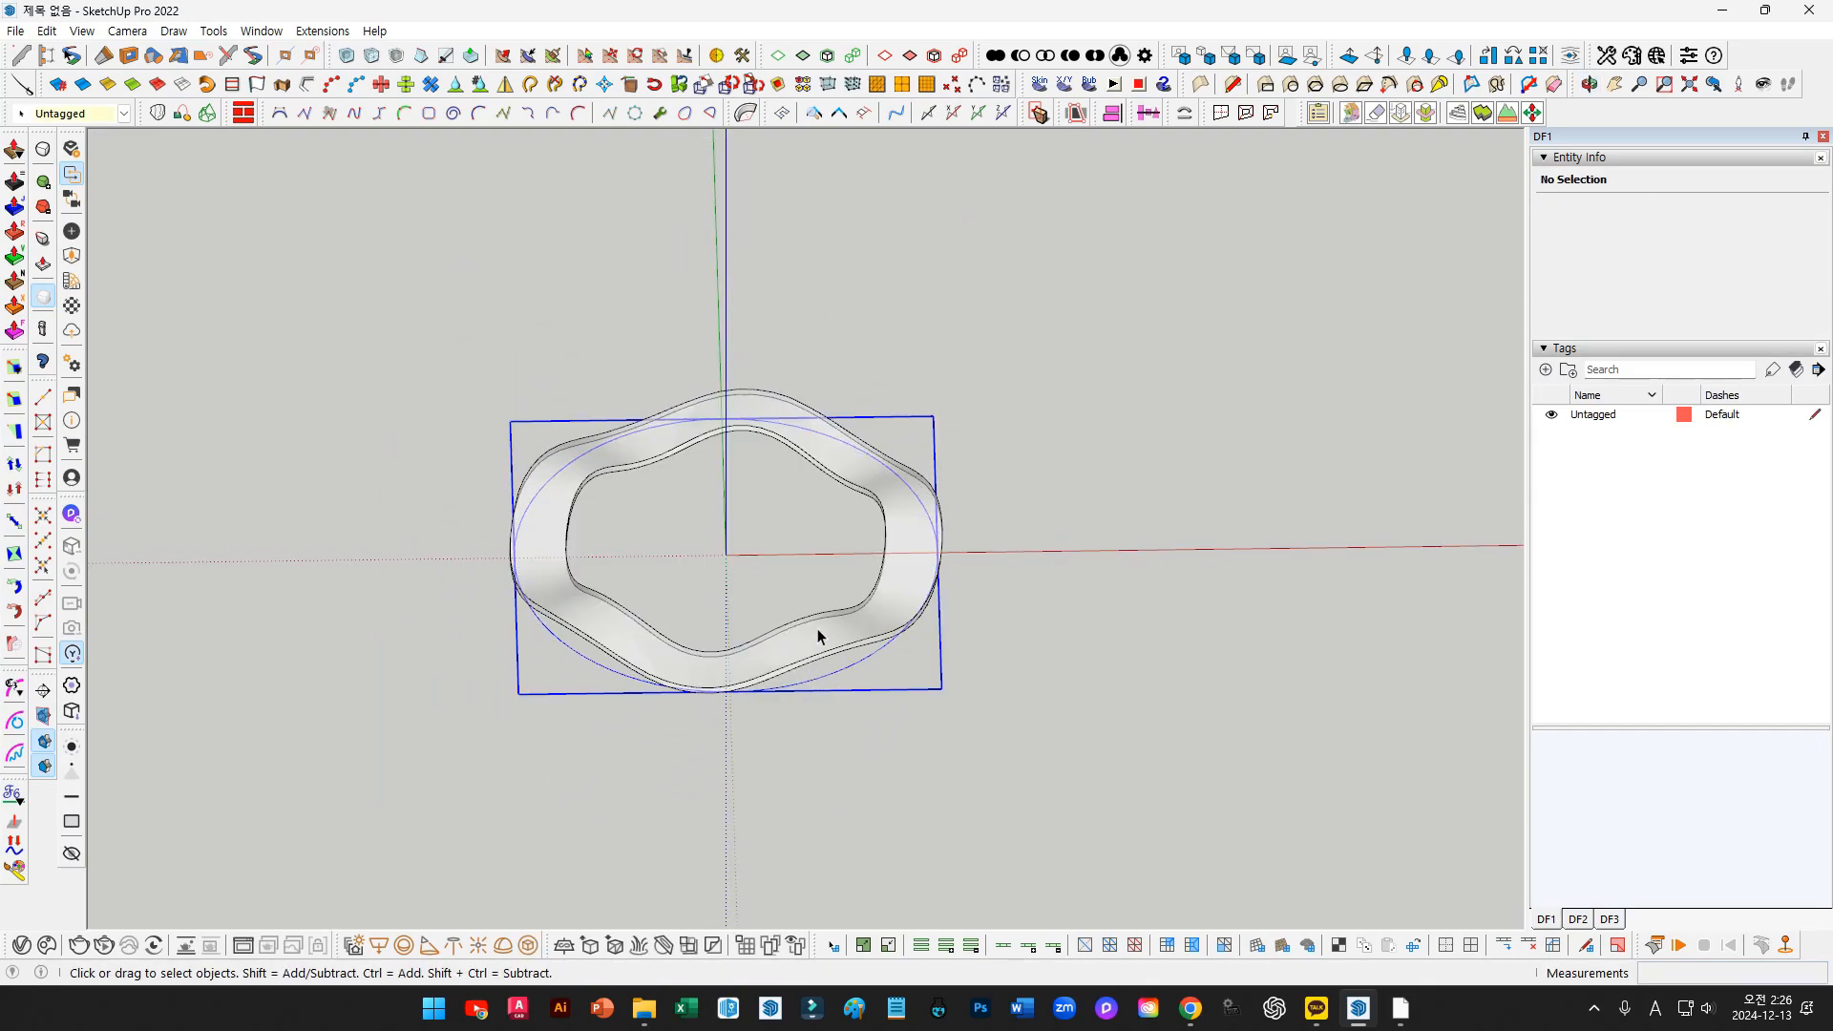
# Extrude all vertices of the grouped outline upward with Vertex Tools to form a tall open wall around the ring
pyautogui.press('Return')
pyautogui.moveTo(817, 630); pyautogui.dragTo(915, 543, button='middle')
pyautogui.hotkey('ctrl', 'a')
pyautogui.press('v')
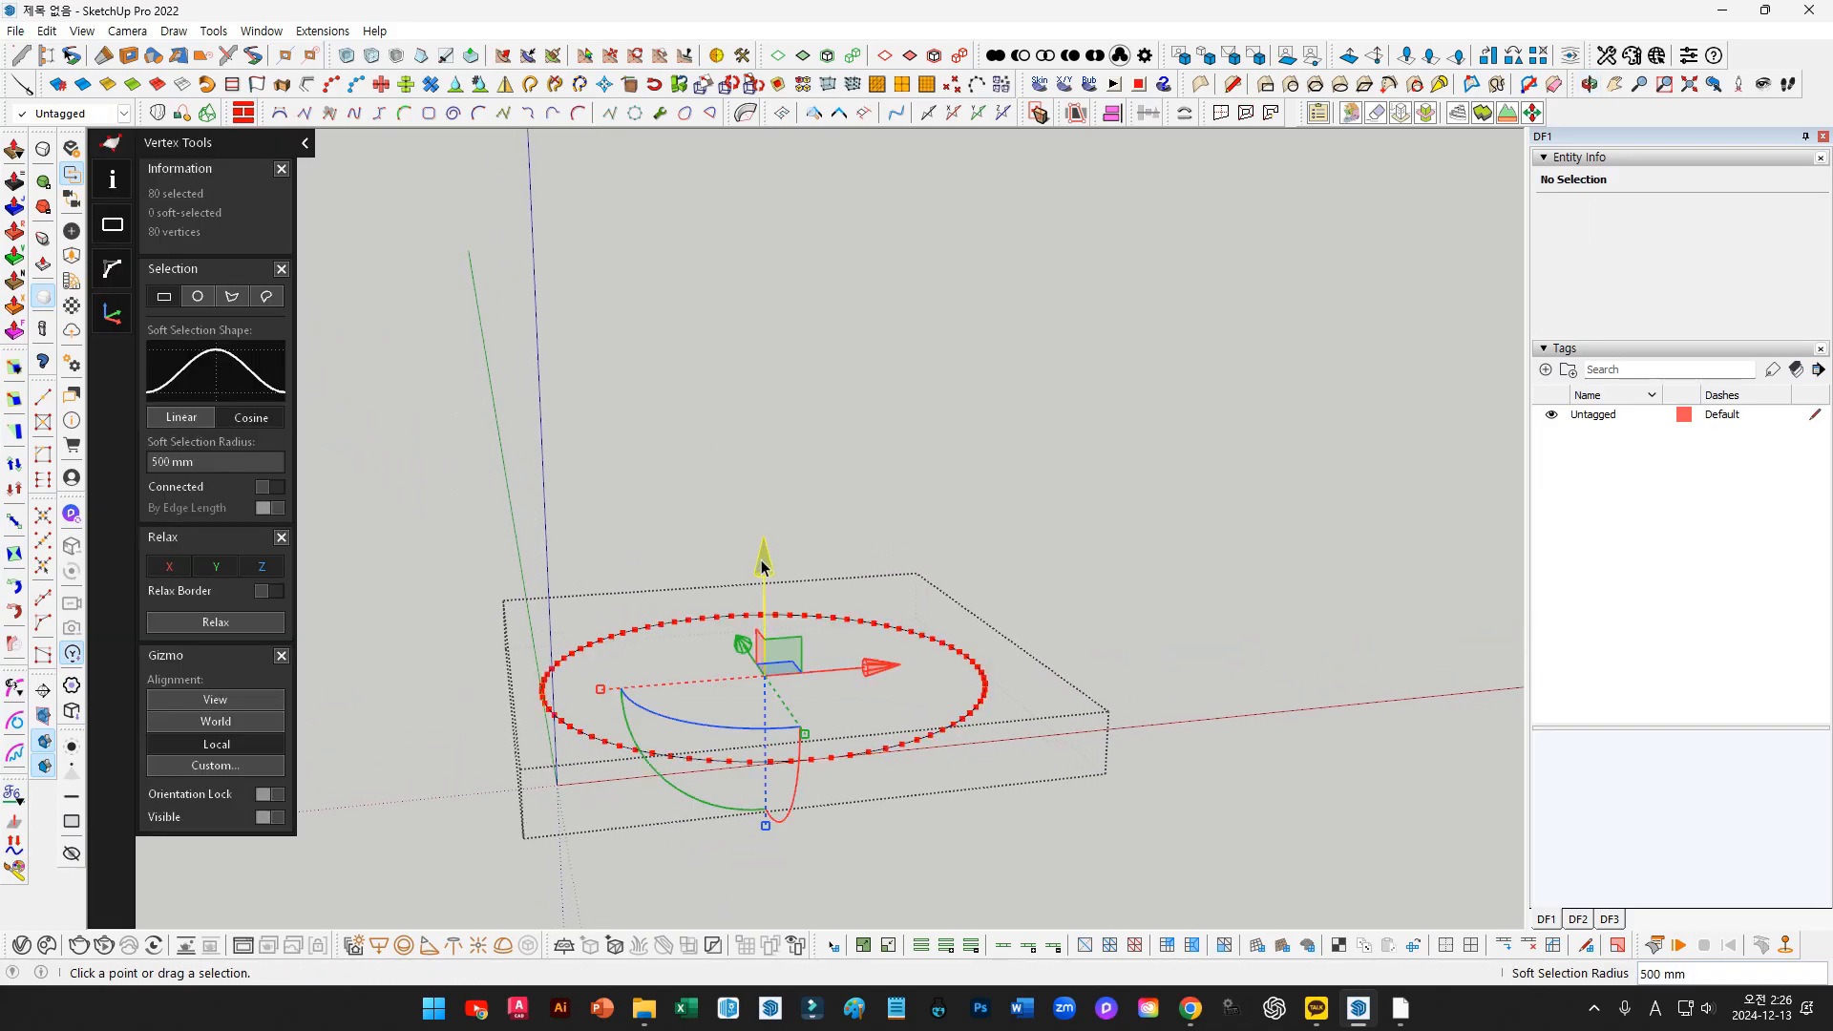
pyautogui.keyDown('ctrl'); pyautogui.moveTo(762, 567); pyautogui.dragTo(775, 214); pyautogui.keyUp('ctrl')
pyautogui.press('space')
pyautogui.click(1101, 282)
# Select all geometry inside the cylindrical wall group and smooth its vertical edges into one continuous surface
pyautogui.moveTo(955, 401); pyautogui.dragTo(927, 478, button='middle')
pyautogui.press('x')
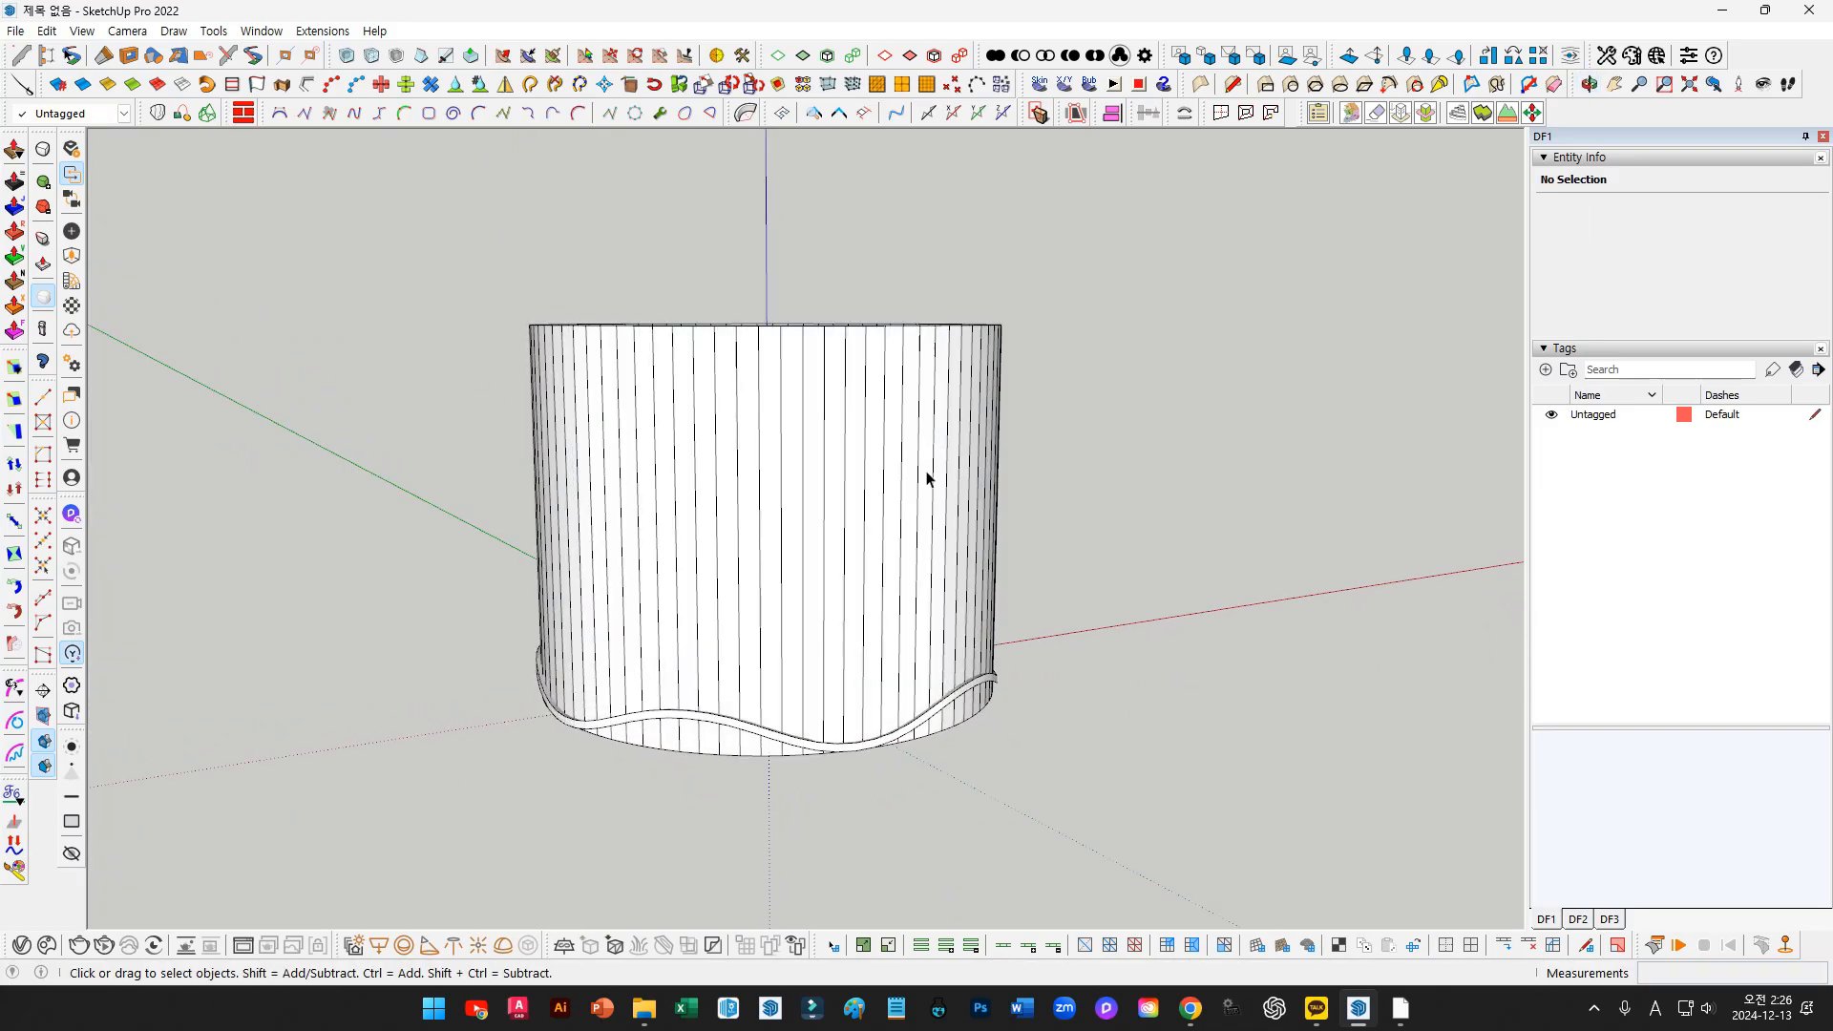
pyautogui.tripleClick(811, 413)
pyautogui.moveTo(315, 195); pyautogui.dragTo(451, 279)
pyautogui.tripleClick(736, 456)
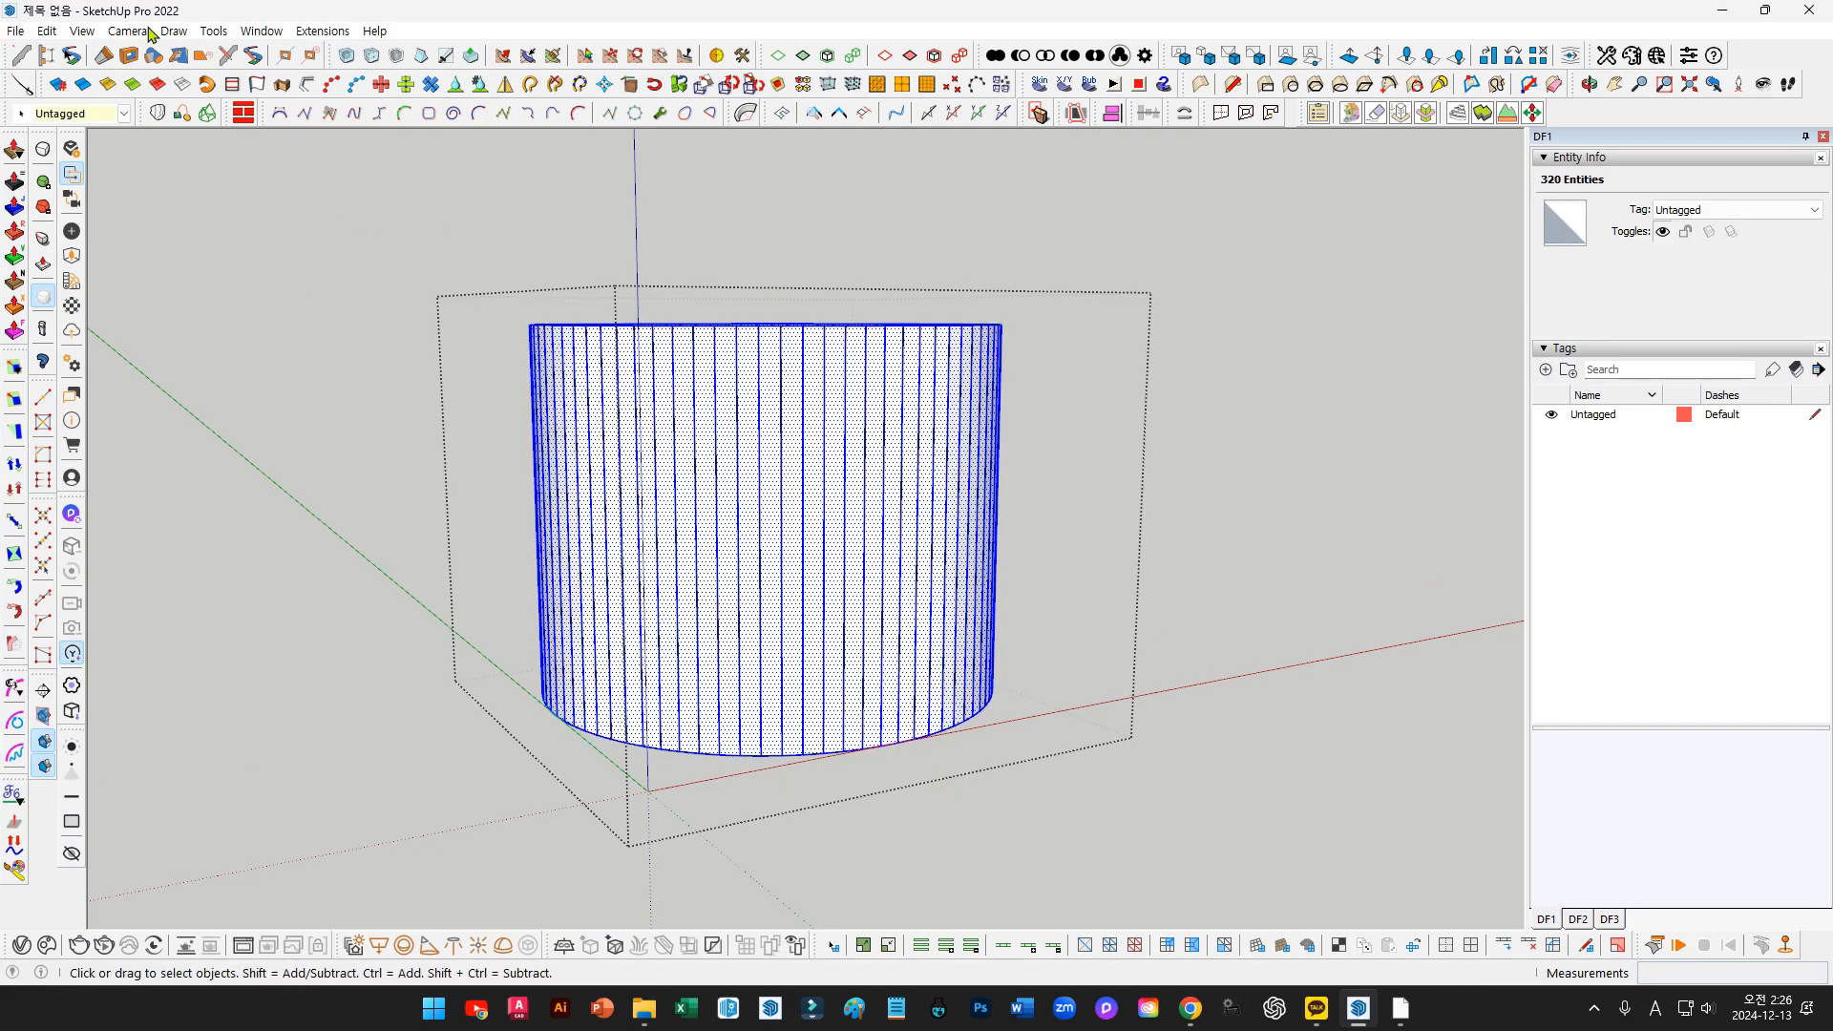
pyautogui.click(80, 88)
pyautogui.click(863, 547)
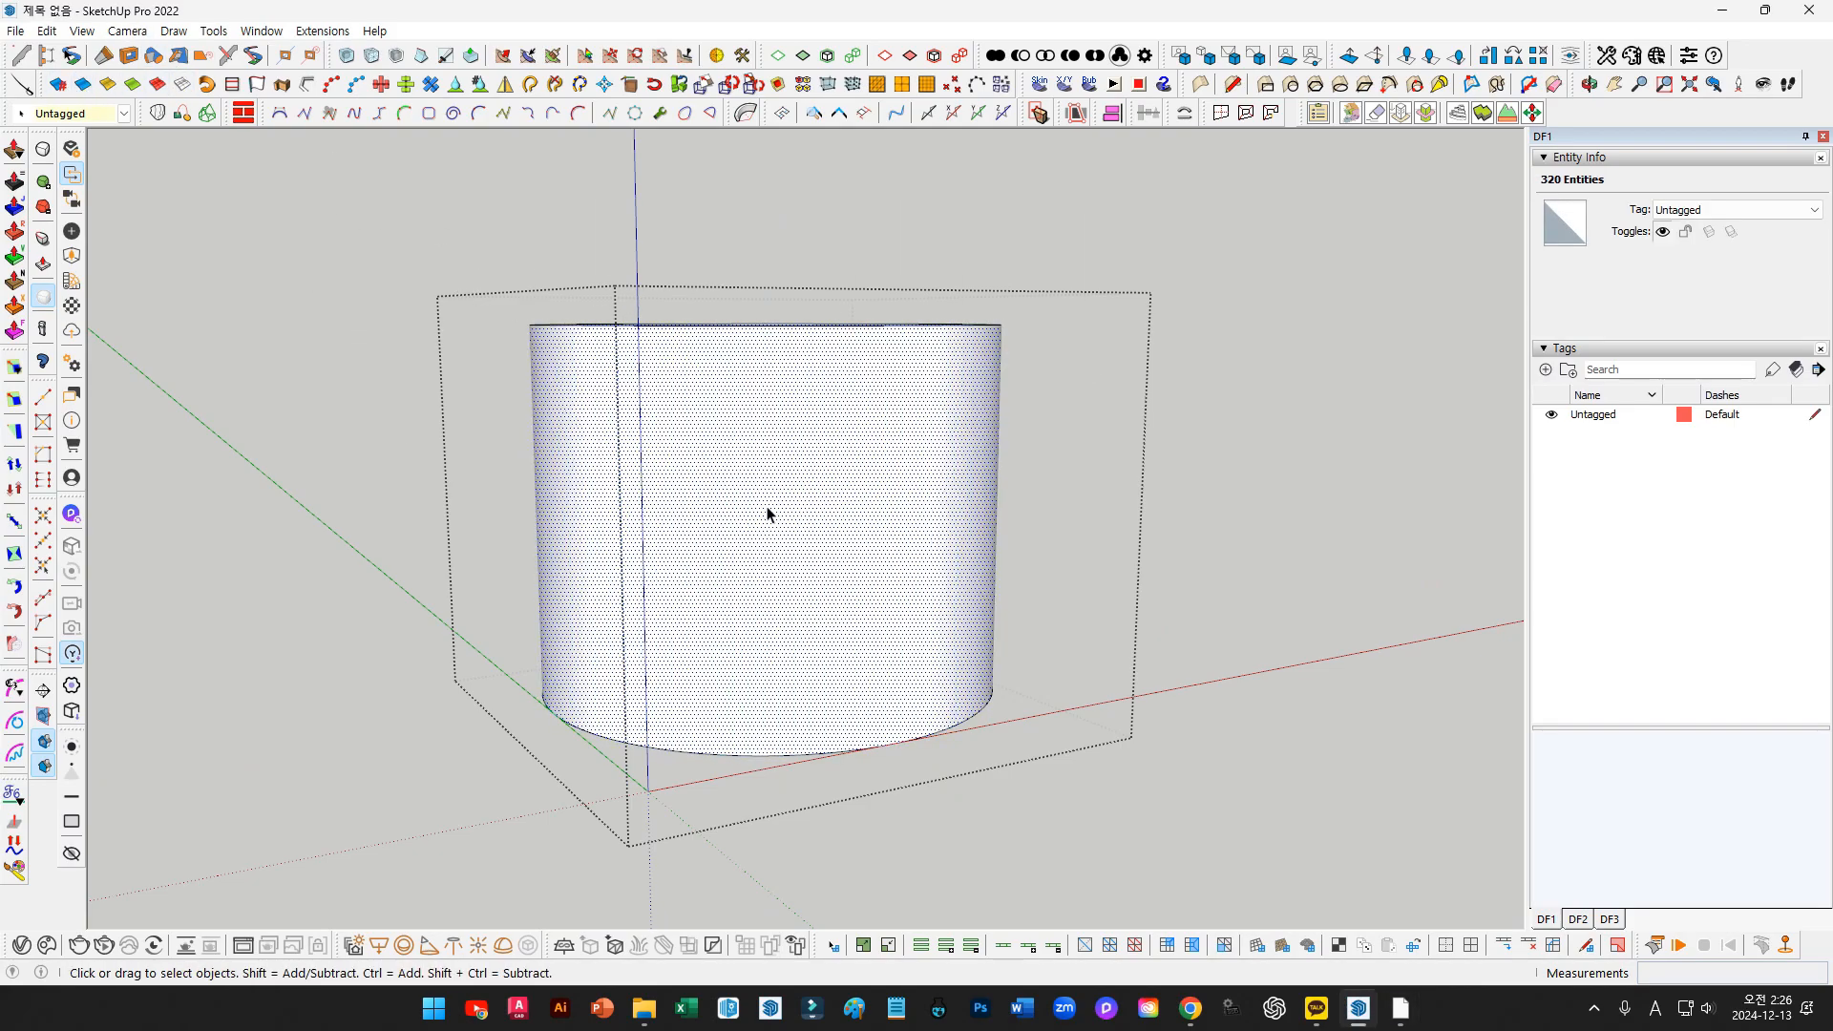
# Intersect the smoothed cylindrical wall surface with the model to trace the wavy ring's outline on it
pyautogui.scroll(2, 772, 511)
pyautogui.moveTo(772, 508); pyautogui.dragTo(871, 450, button='middle')
pyautogui.rightClick(813, 453)
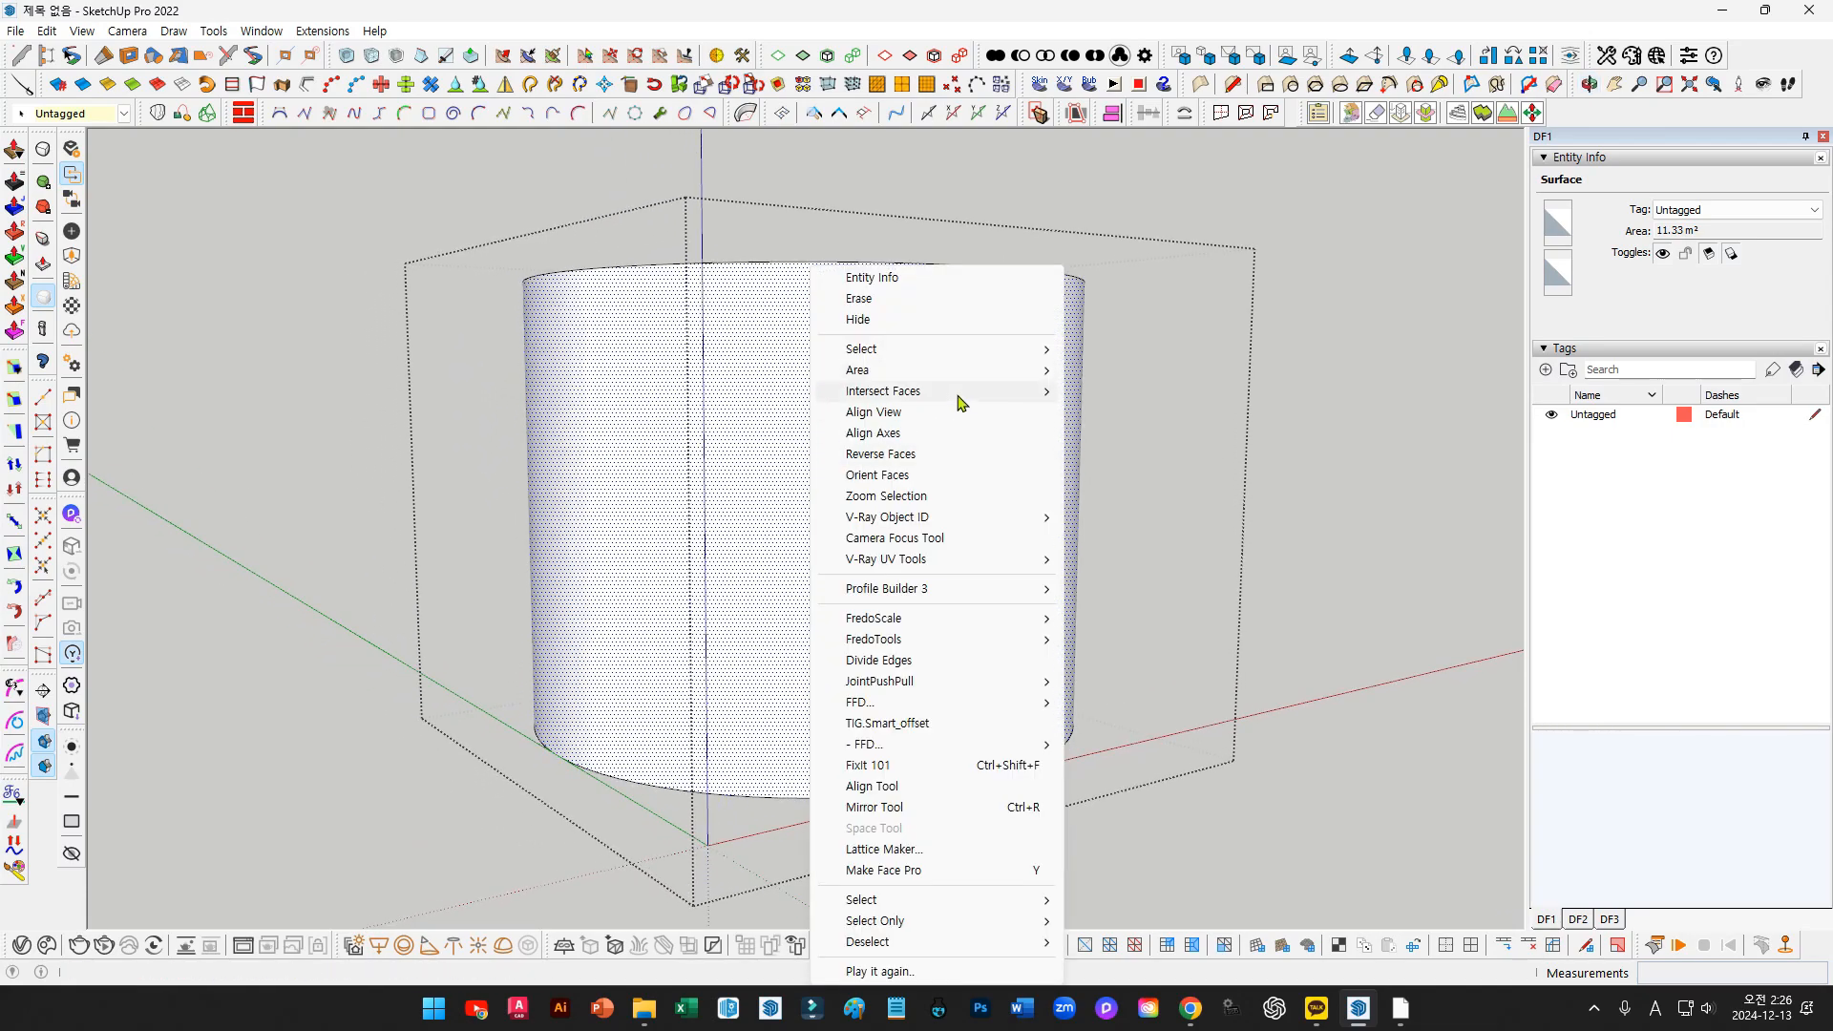
pyautogui.moveTo(962, 391)
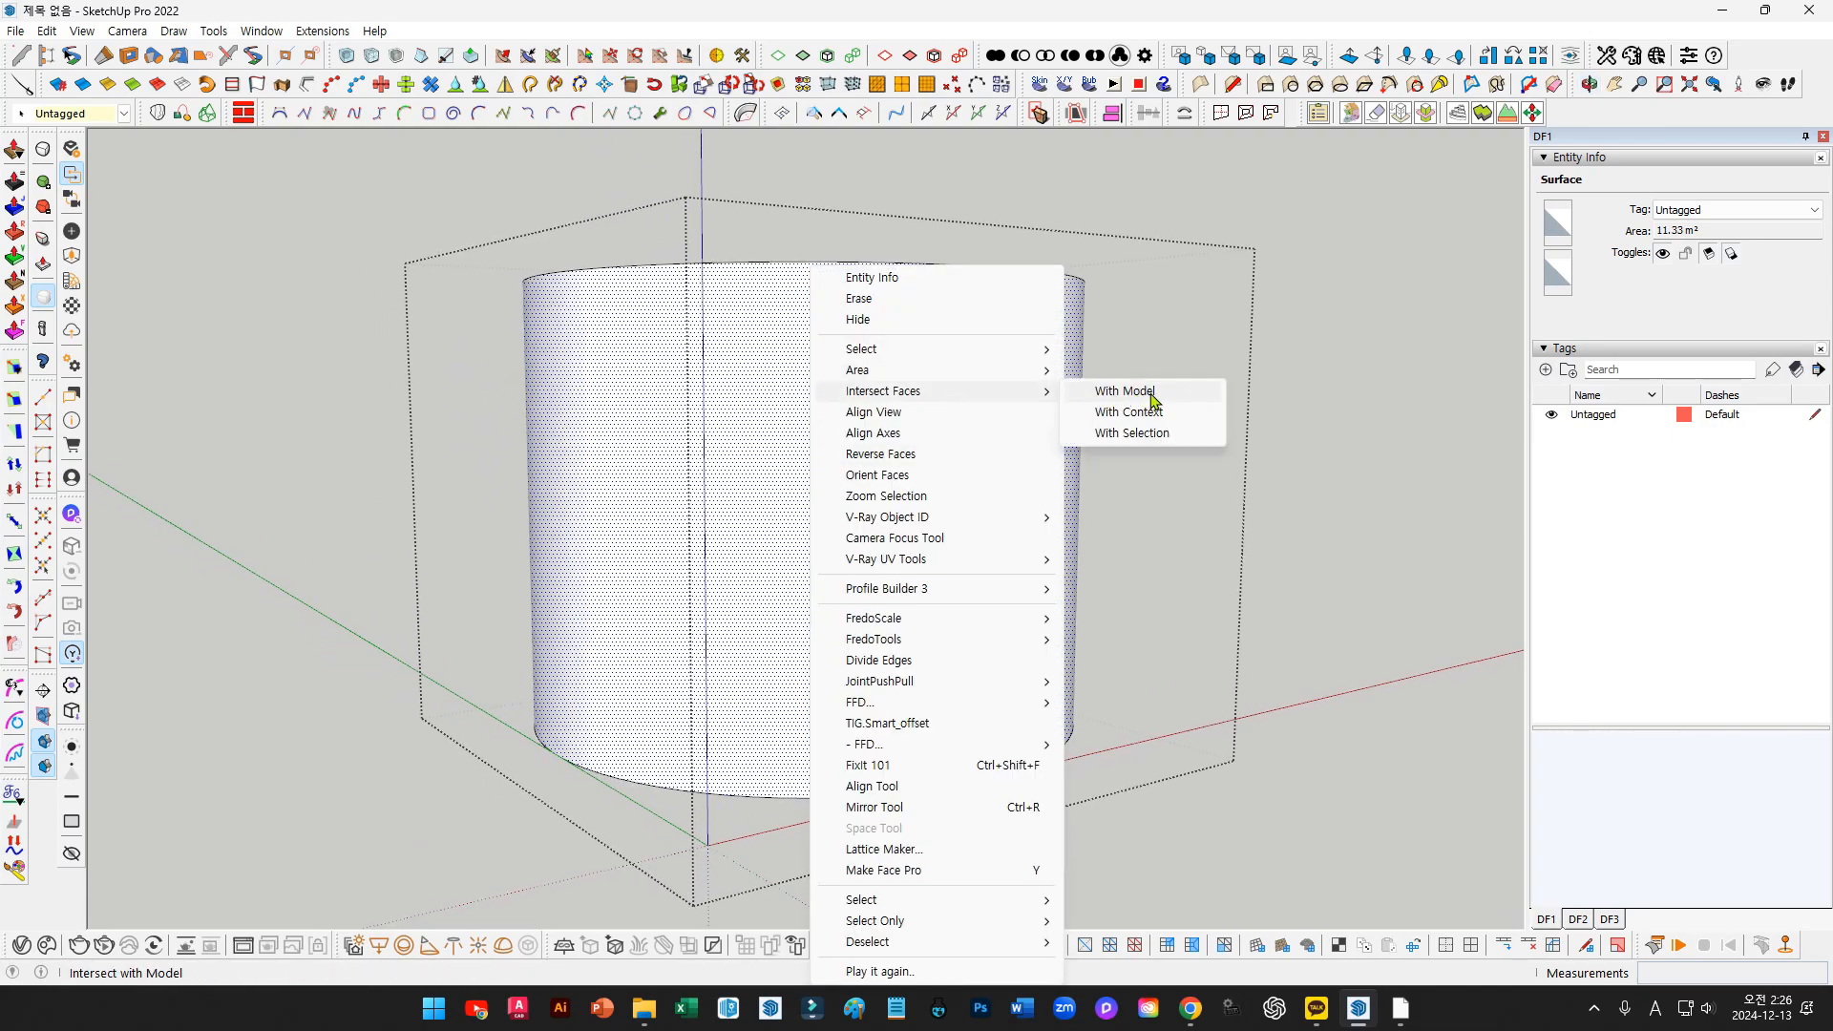
pyautogui.click(1153, 399)
# Hide the rest of the model to isolate the wall group with its wavy intersection line
pyautogui.moveTo(638, 602); pyautogui.dragTo(711, 733, button='middle')
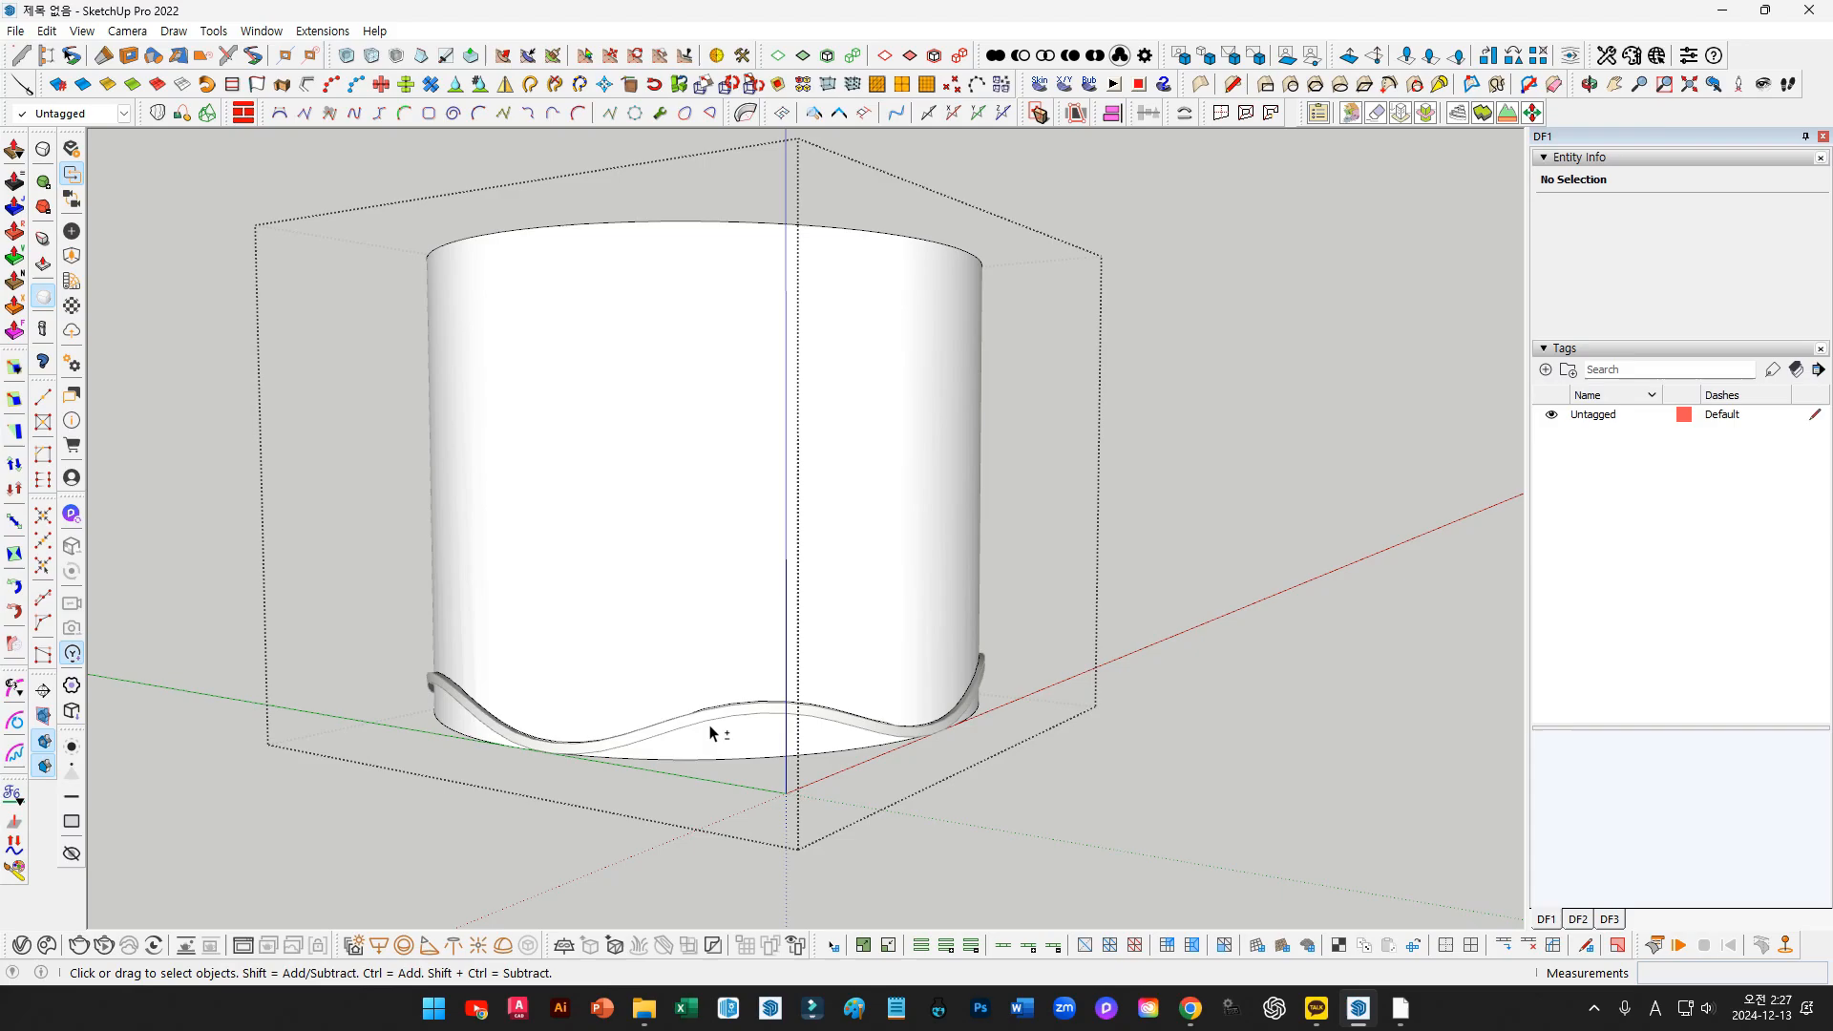
pyautogui.scroll(1, 715, 734)
pyautogui.scroll(2, 741, 687)
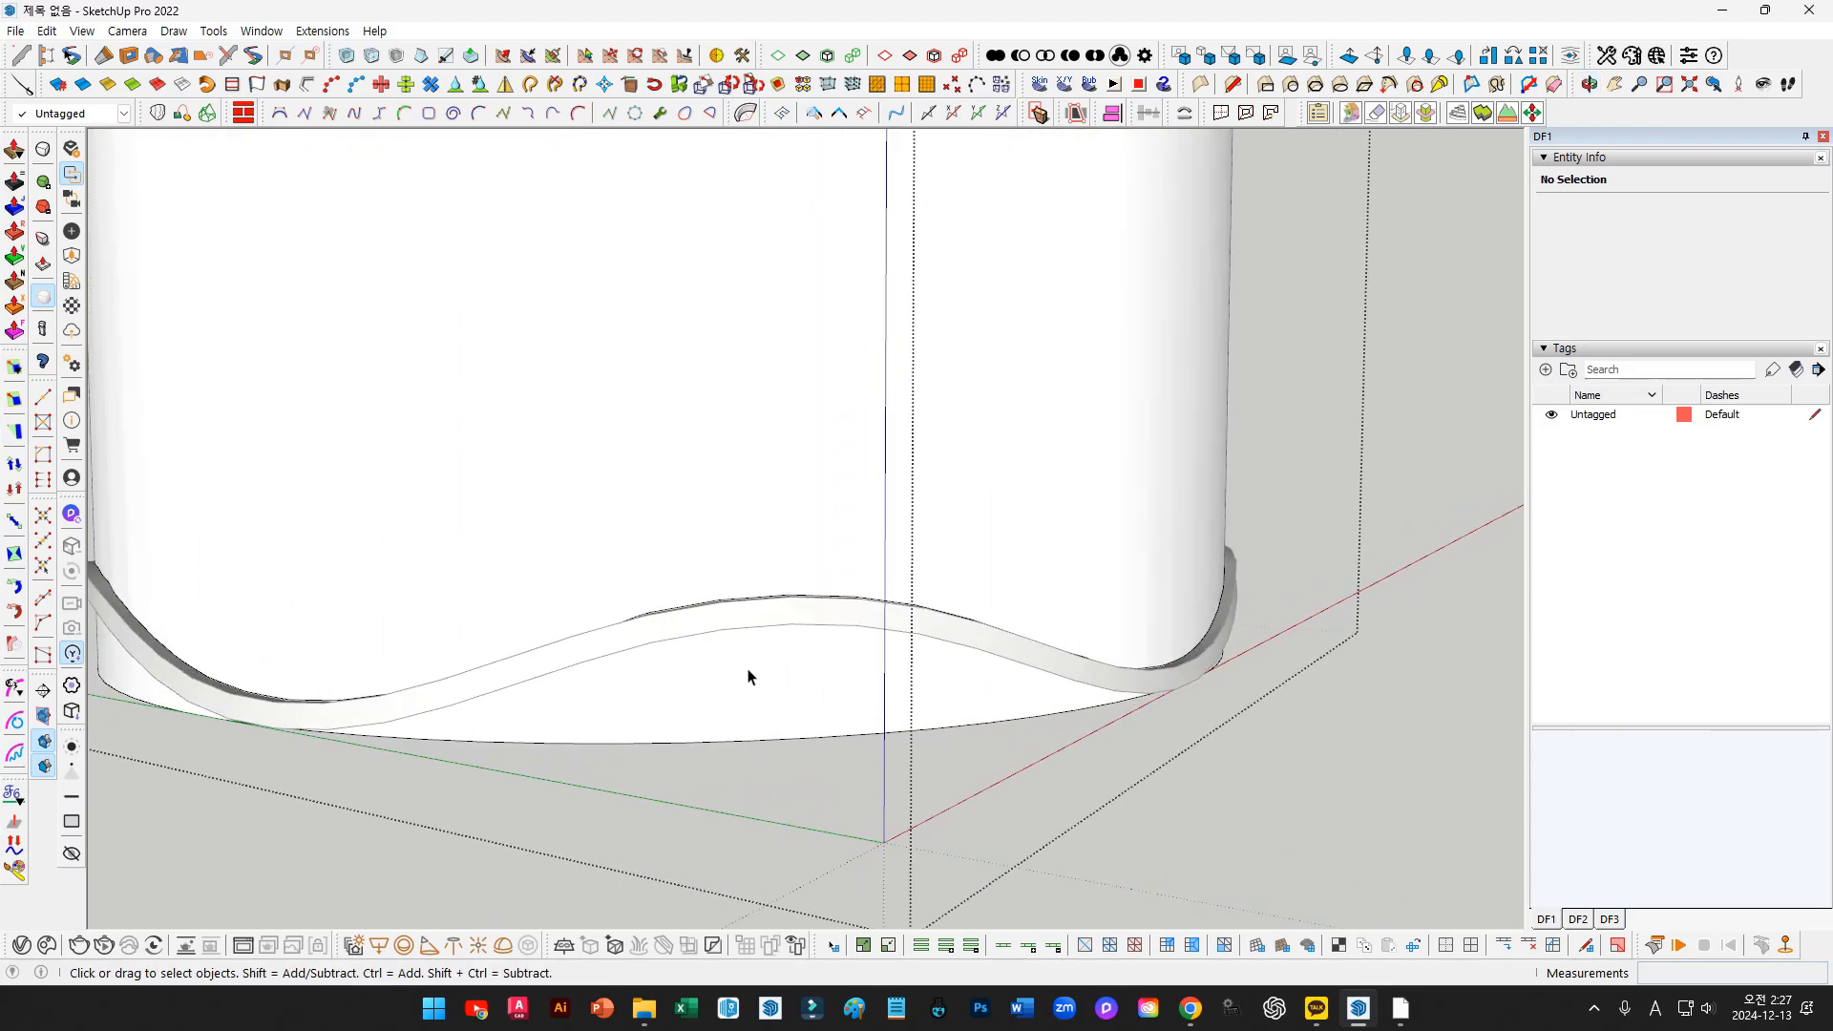
pyautogui.moveTo(748, 669)
pyautogui.mouseDown(button='middle')
pyautogui.moveTo(581, 577)
pyautogui.moveTo(550, 613)
pyautogui.moveTo(419, 646)
pyautogui.mouseUp(button='middle')
pyautogui.hotkey('shift', 'h')
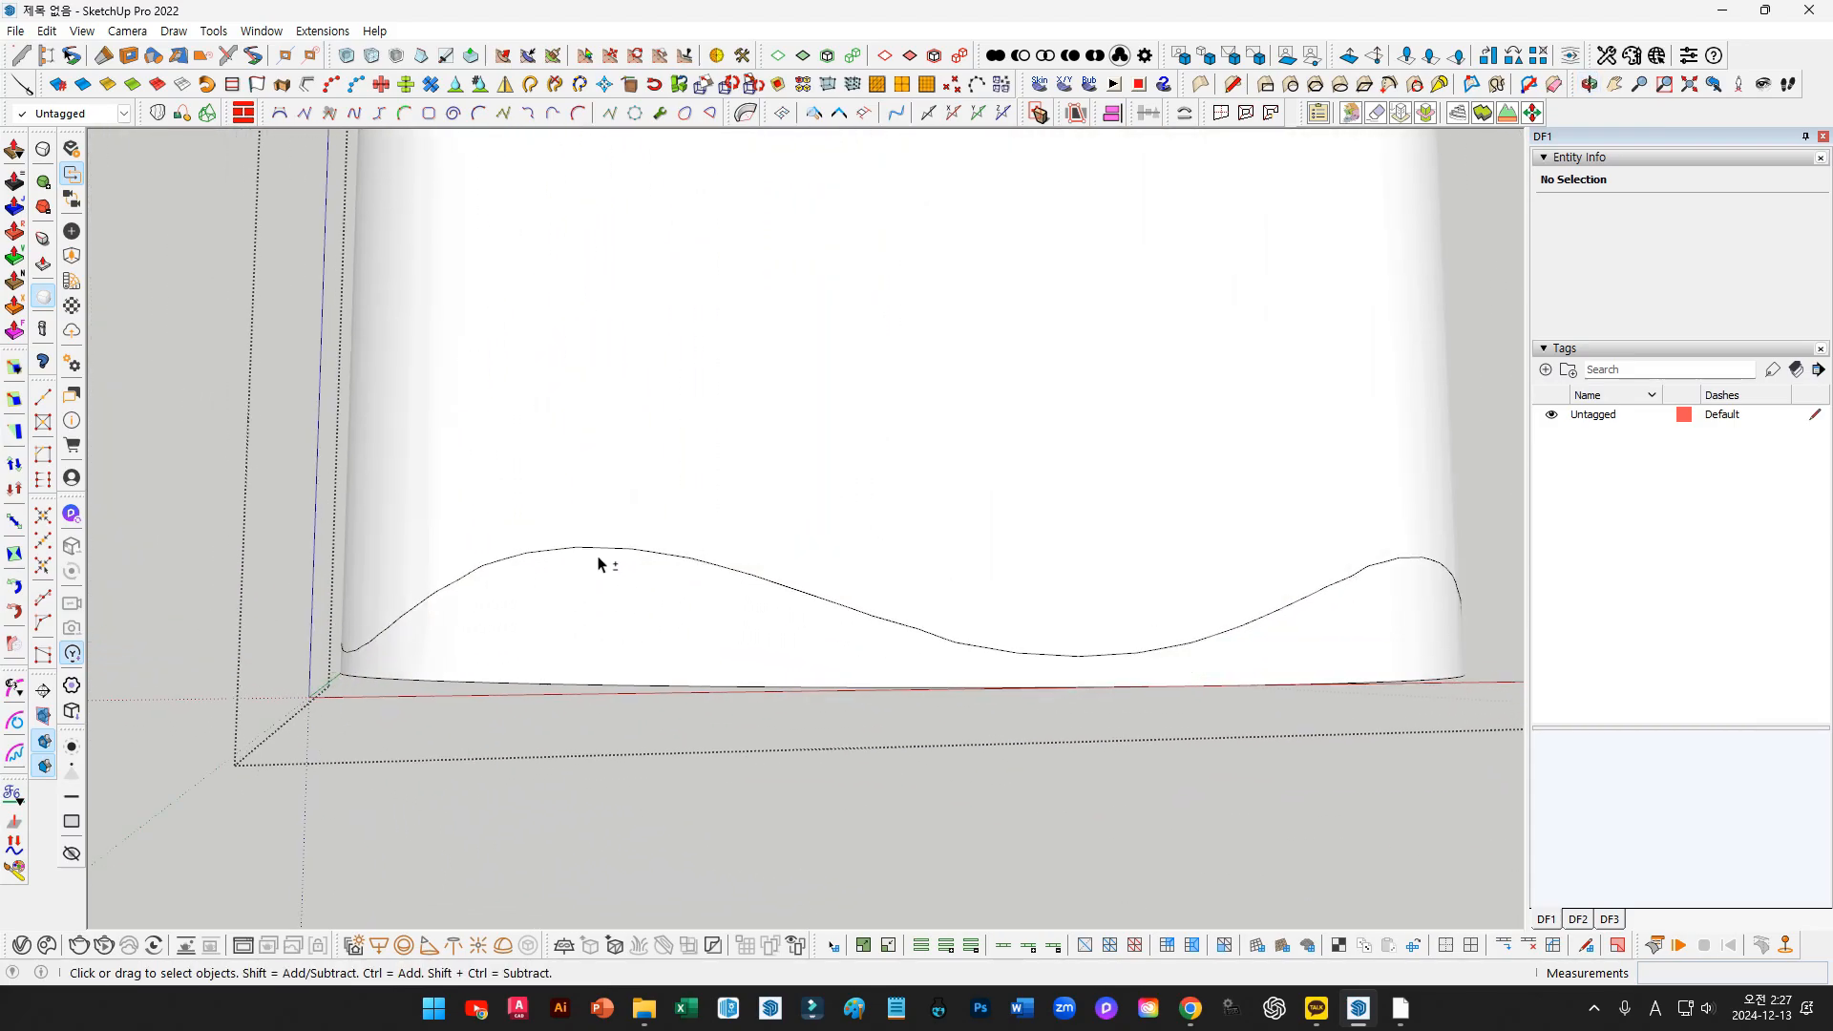
# Try to offset the boundary of the lower wall strip inward along its curved surface
pyautogui.scroll(-3, 601, 561)
pyautogui.moveTo(610, 548); pyautogui.dragTo(643, 560, button='middle')
pyautogui.scroll(2, 641, 561)
pyautogui.click(592, 571)
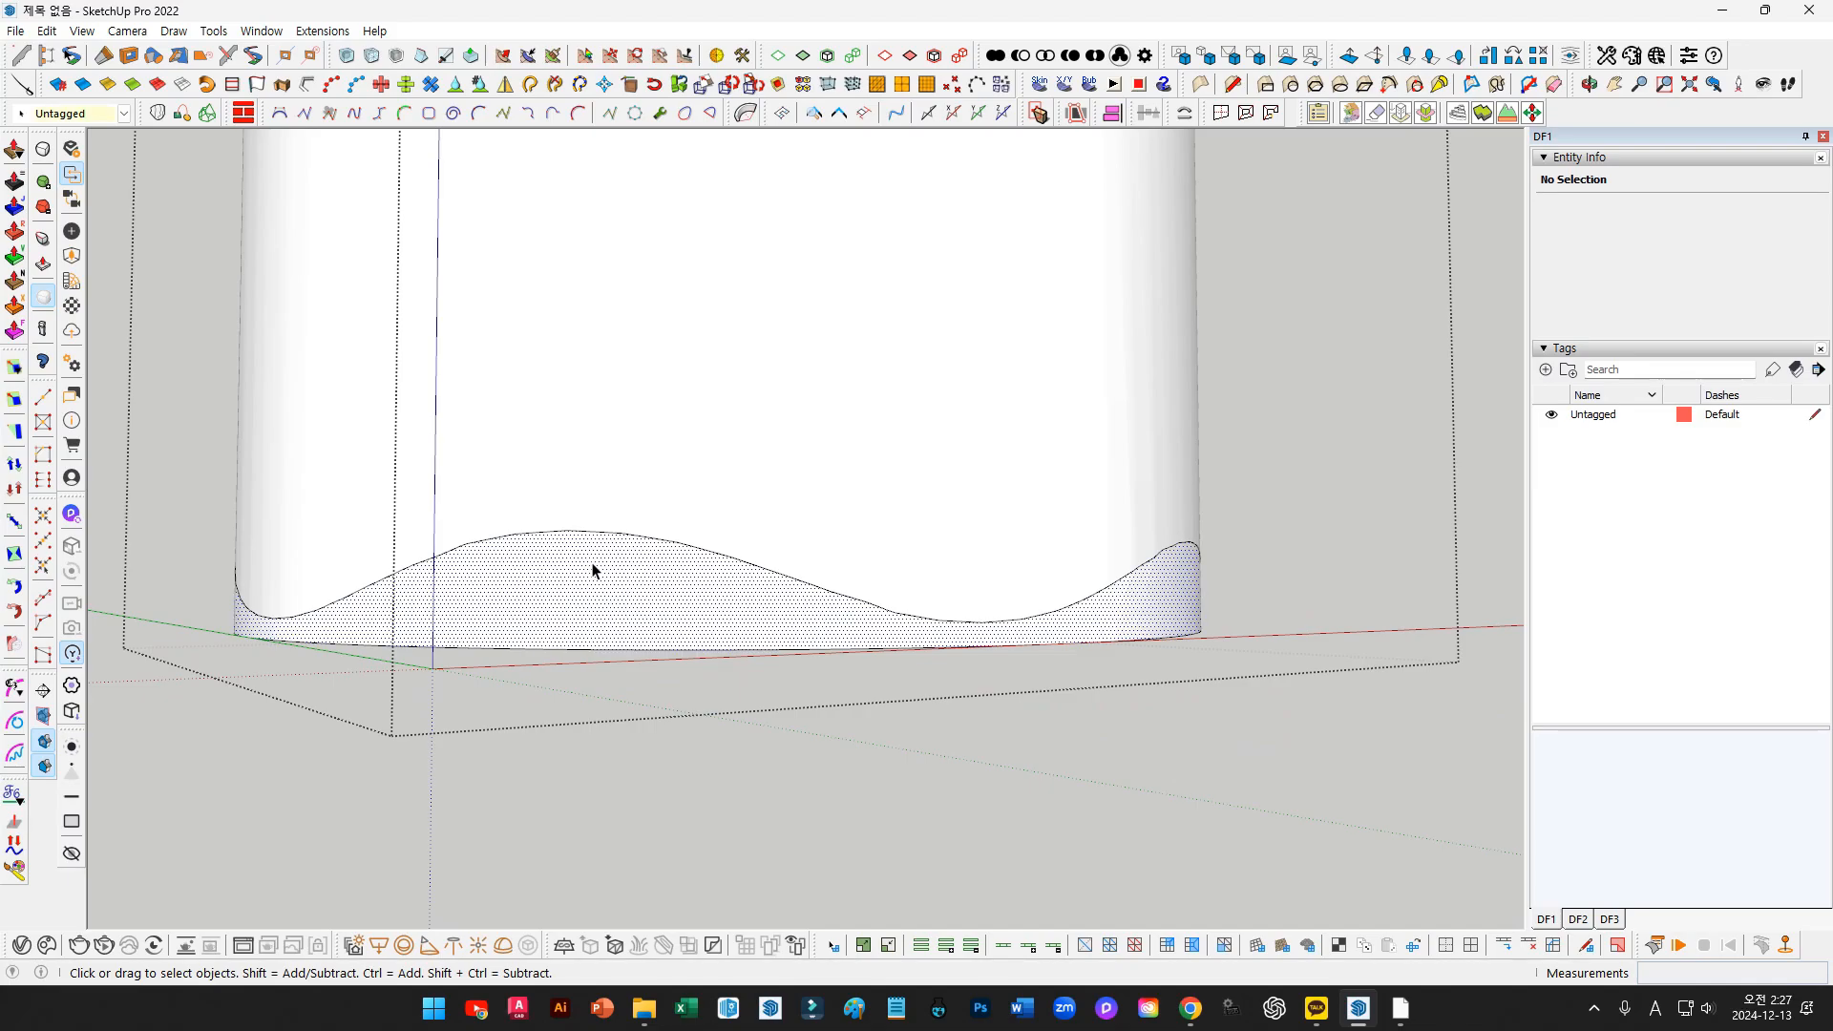
pyautogui.click(1473, 84)
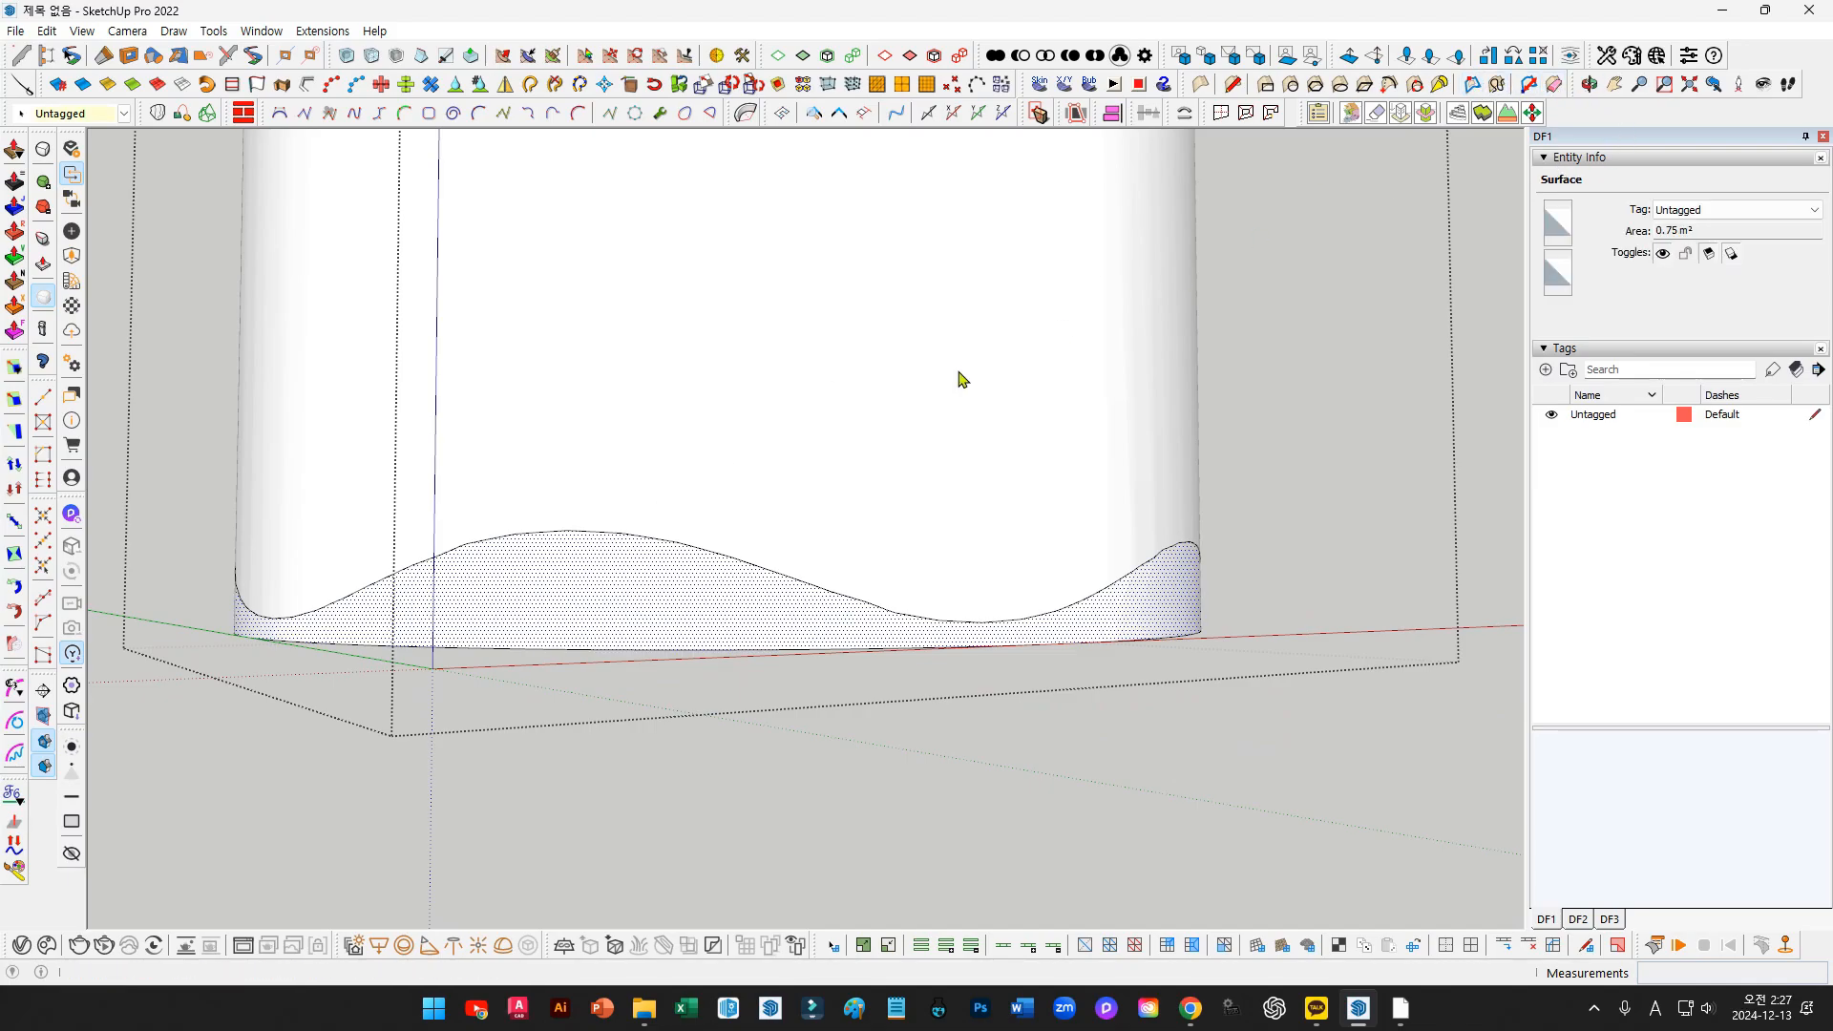
pyautogui.click(605, 543)
pyautogui.click(618, 564)
pyautogui.press('space')
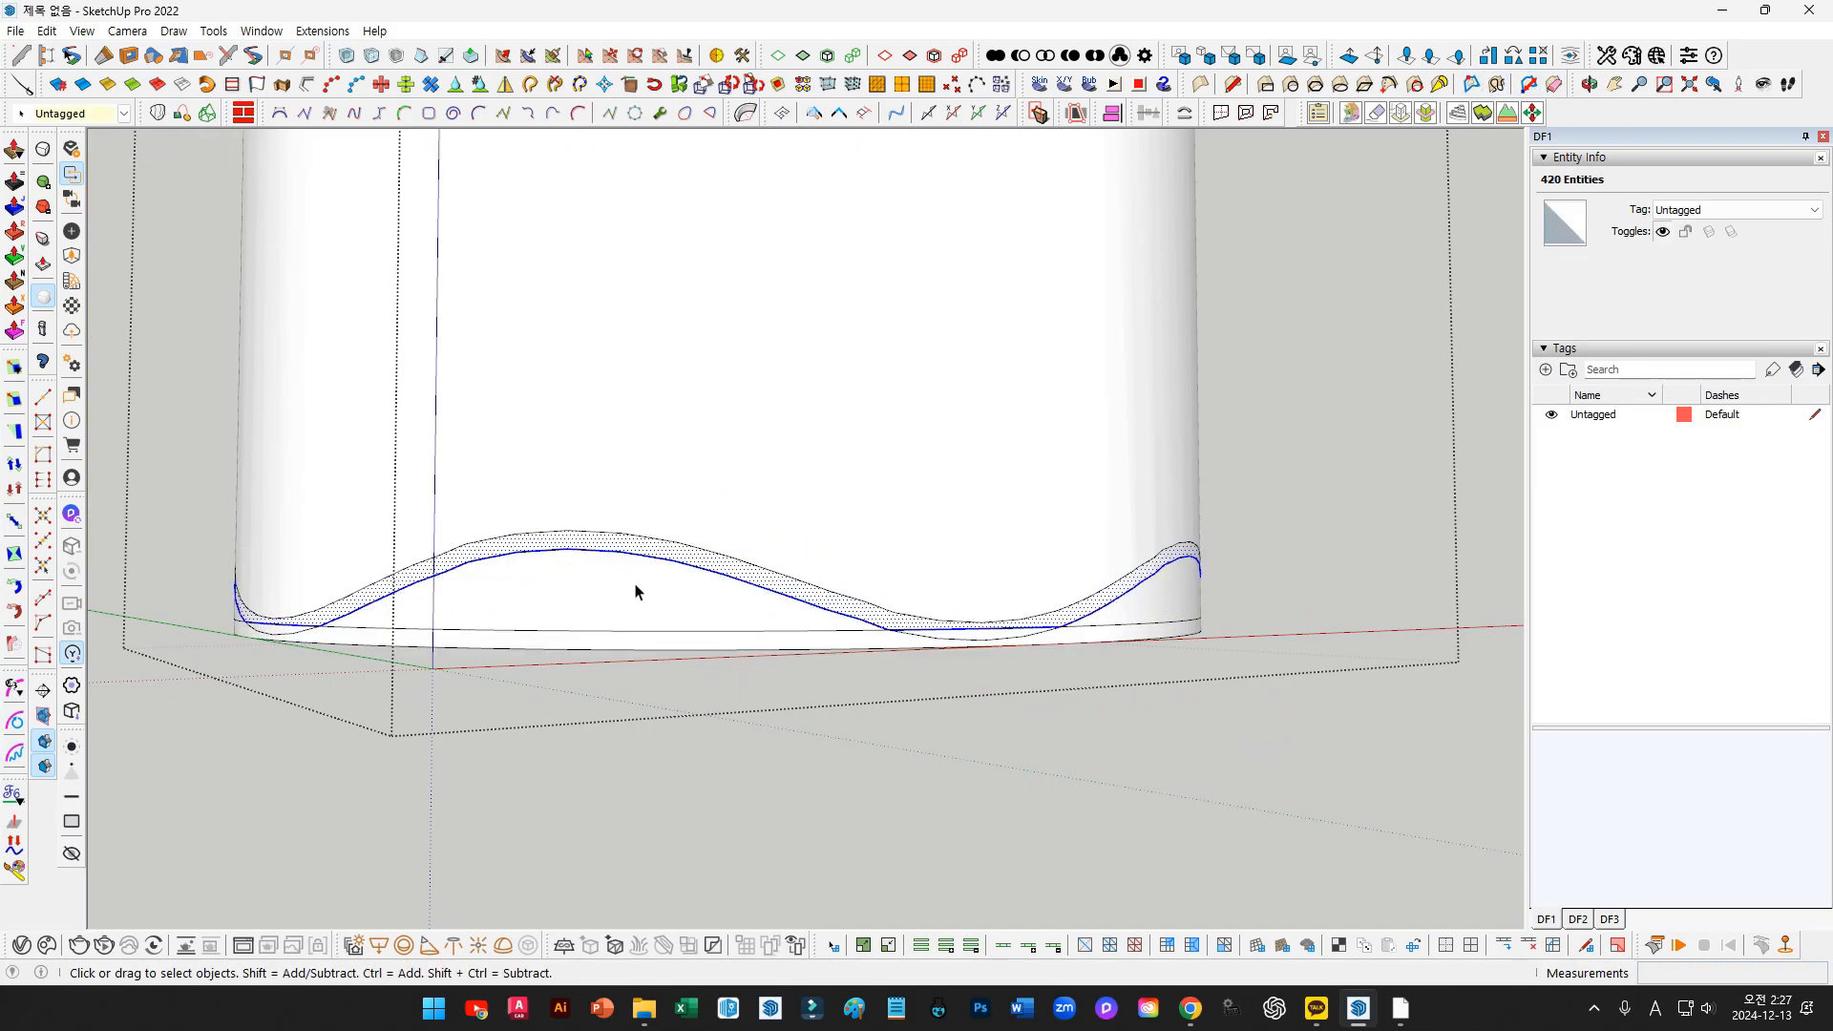
# Undo the surface offset on the lower wall strip
pyautogui.scroll(3, 636, 591)
pyautogui.moveTo(638, 584); pyautogui.dragTo(812, 546, button='middle')
pyautogui.hotkey('ctrl', 'z')
pyautogui.scroll(-3, 1097, 536)
pyautogui.moveTo(921, 586); pyautogui.dragTo(716, 477, button='middle')
pyautogui.hotkey('ctrl', 'z')
pyautogui.hotkey('ctrl', 'z')
pyautogui.scroll(3, 606, 692)
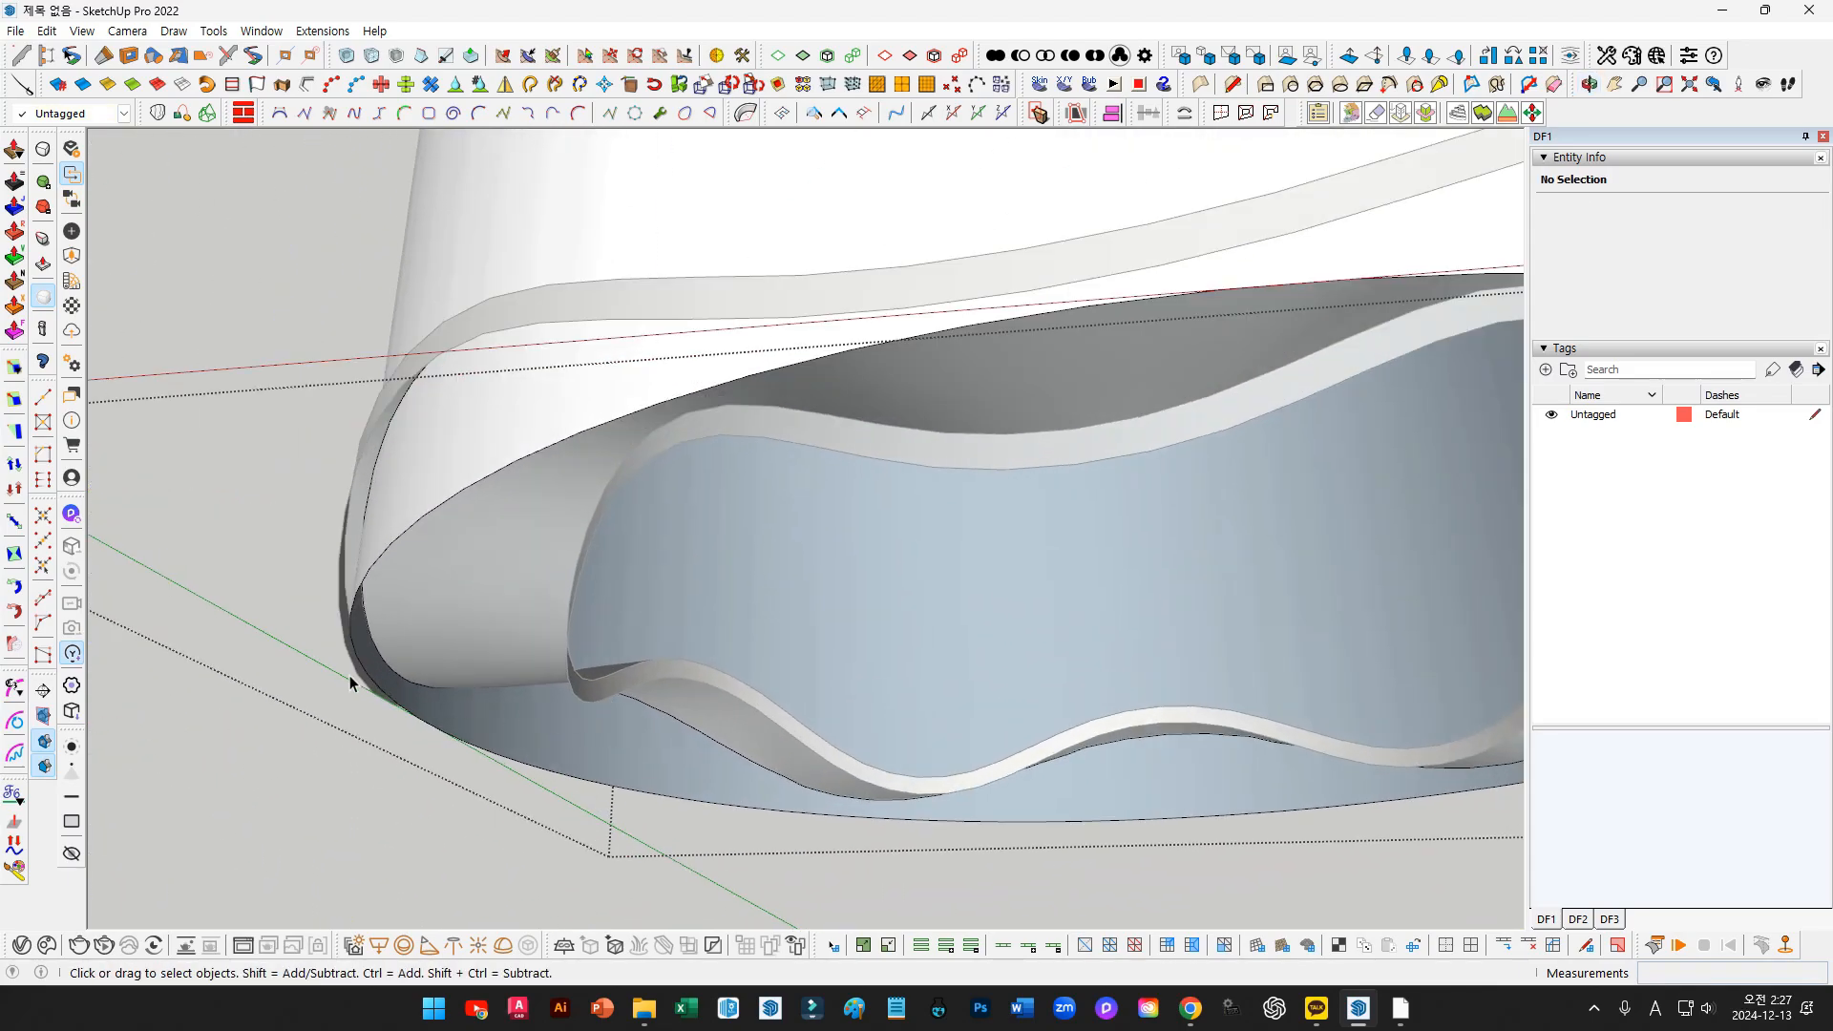
# Delete the part of the cylindrical wall above the wavy intersection line, keeping only the low strip
pyautogui.scroll(-3, 349, 674)
pyautogui.moveTo(429, 646); pyautogui.dragTo(1103, 526, button='middle')
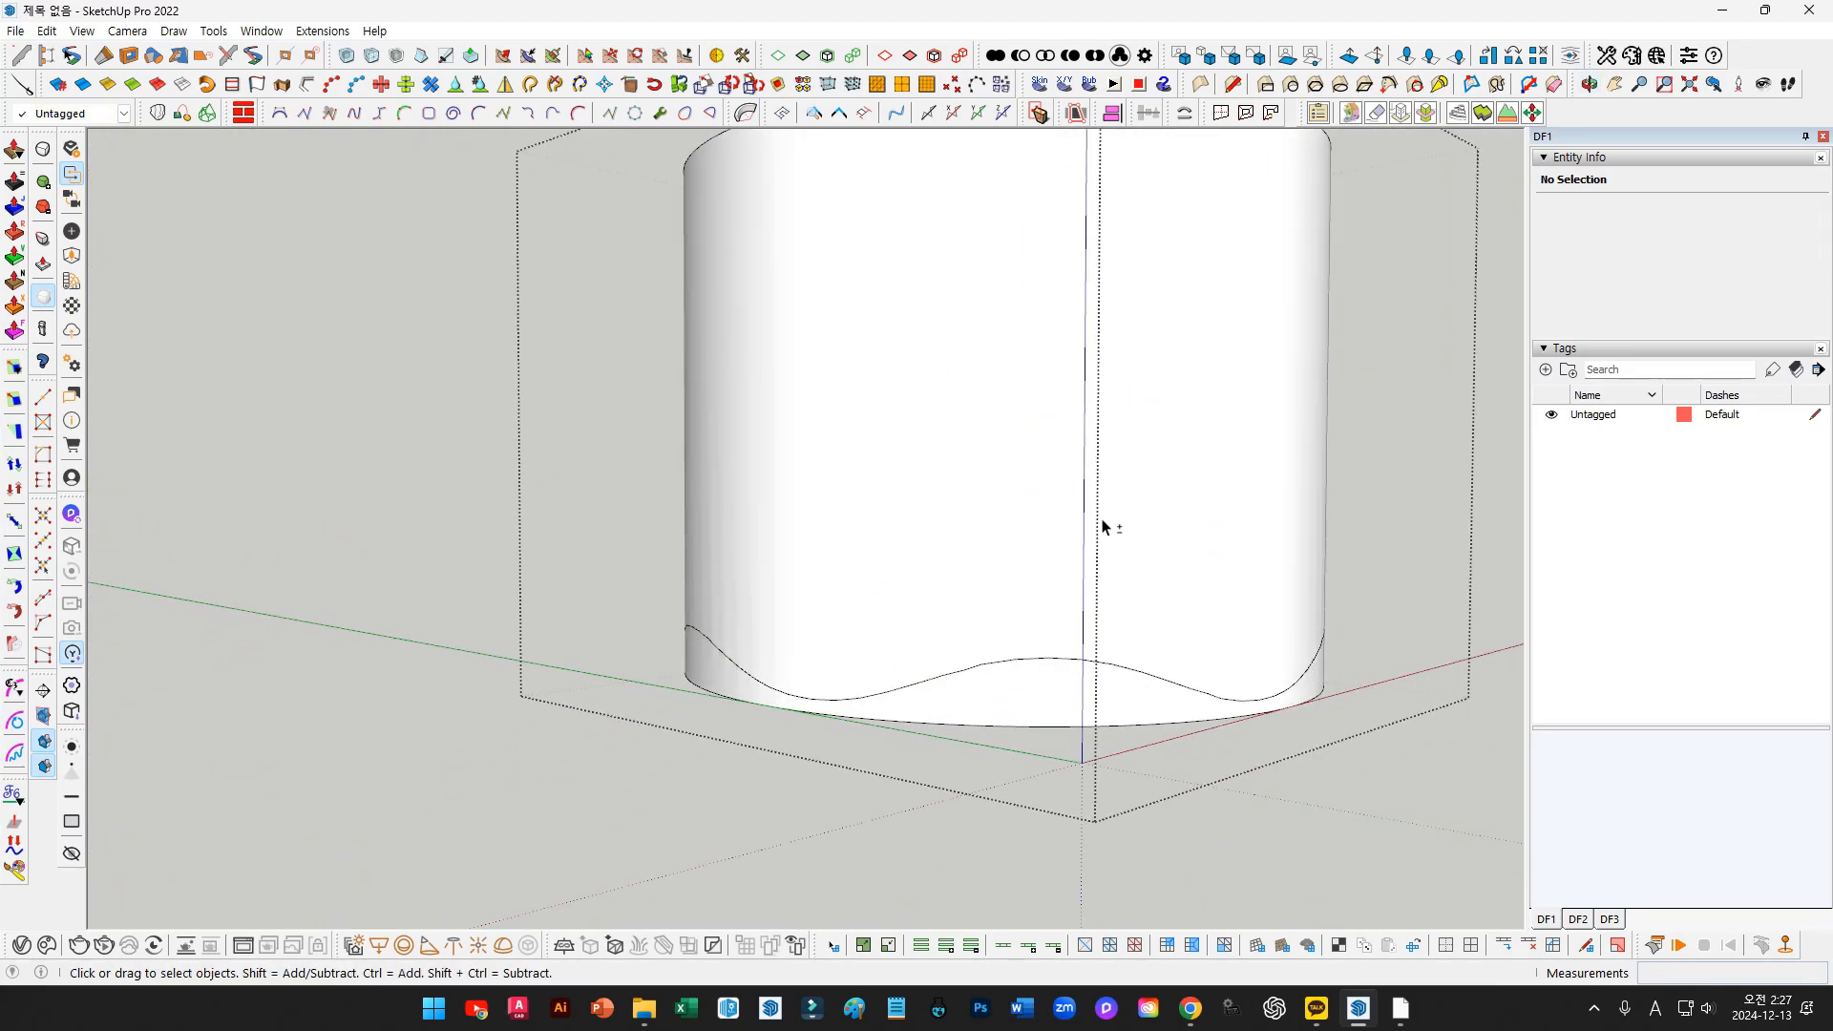
pyautogui.moveTo(1103, 527); pyautogui.dragTo(727, 567)
pyautogui.scroll(-3, 728, 567)
pyautogui.moveTo(1102, 380); pyautogui.dragTo(473, 208)
pyautogui.press('Delete')
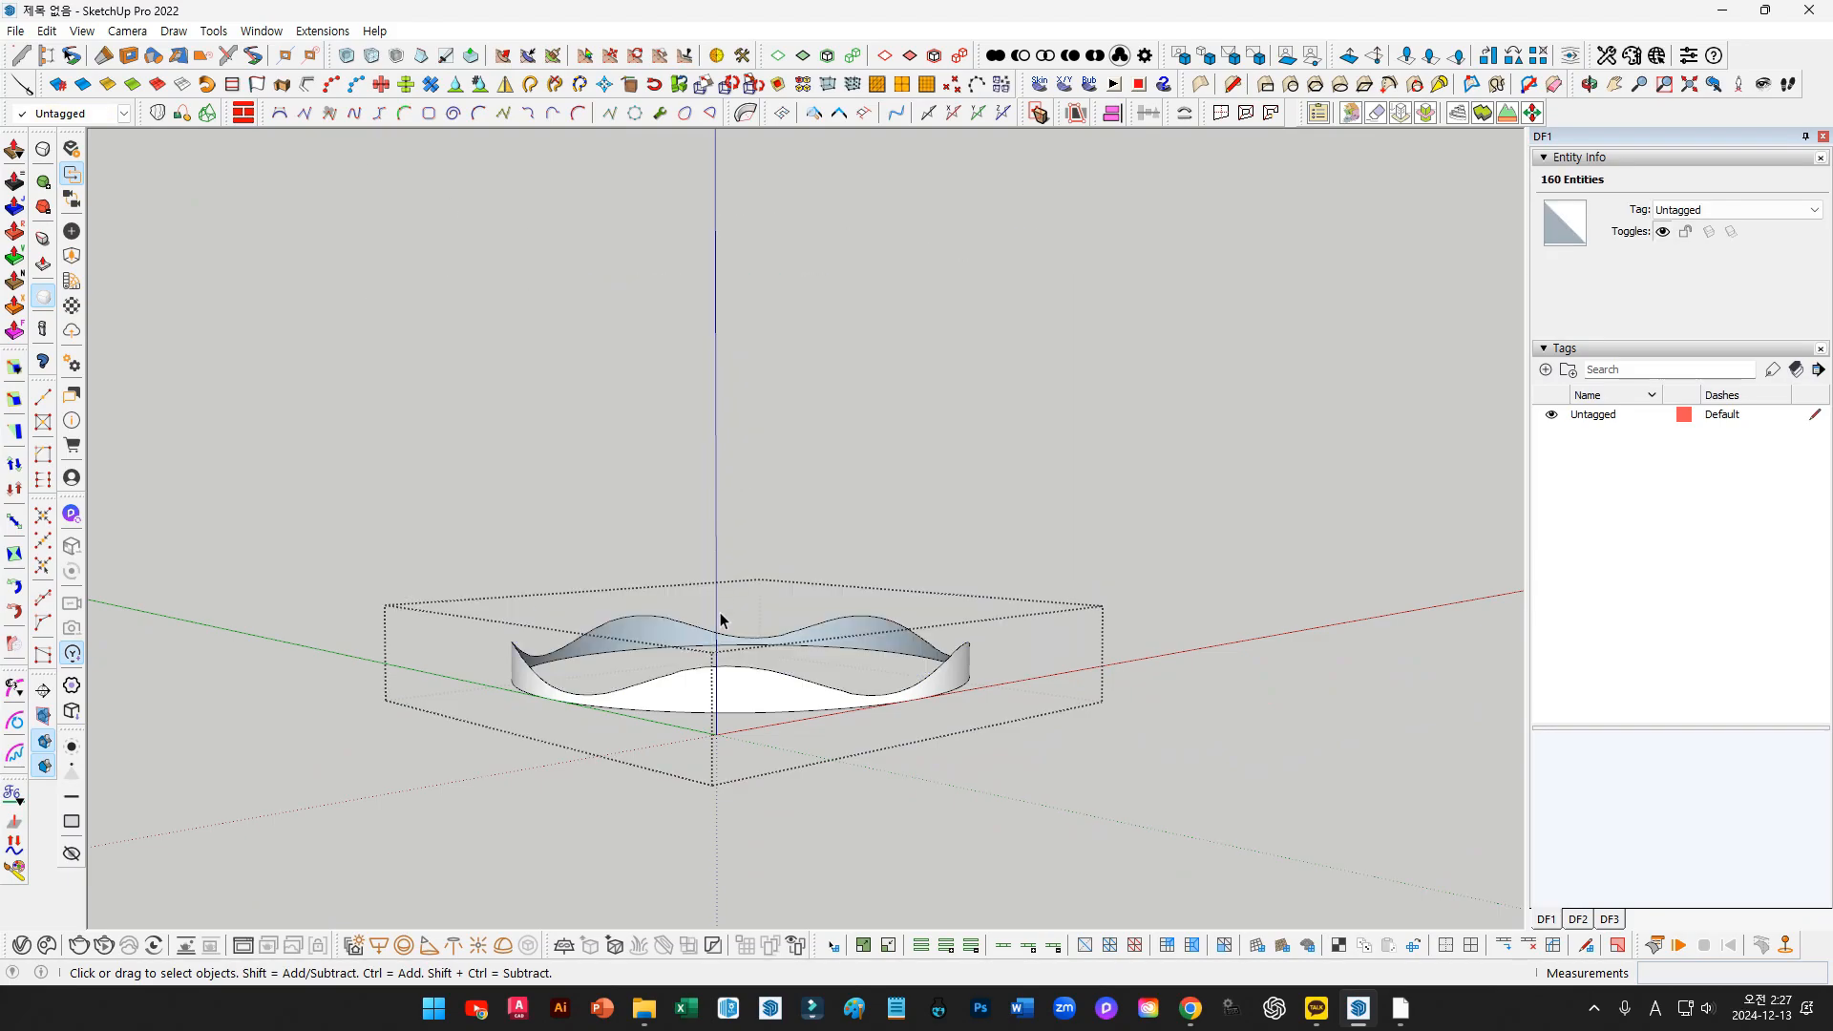
# Unsmooth all edges of the wavy strip so each vertical segment line becomes a visible hard edge
pyautogui.scroll(5, 721, 621)
pyautogui.moveTo(704, 712); pyautogui.dragTo(788, 682, button='middle')
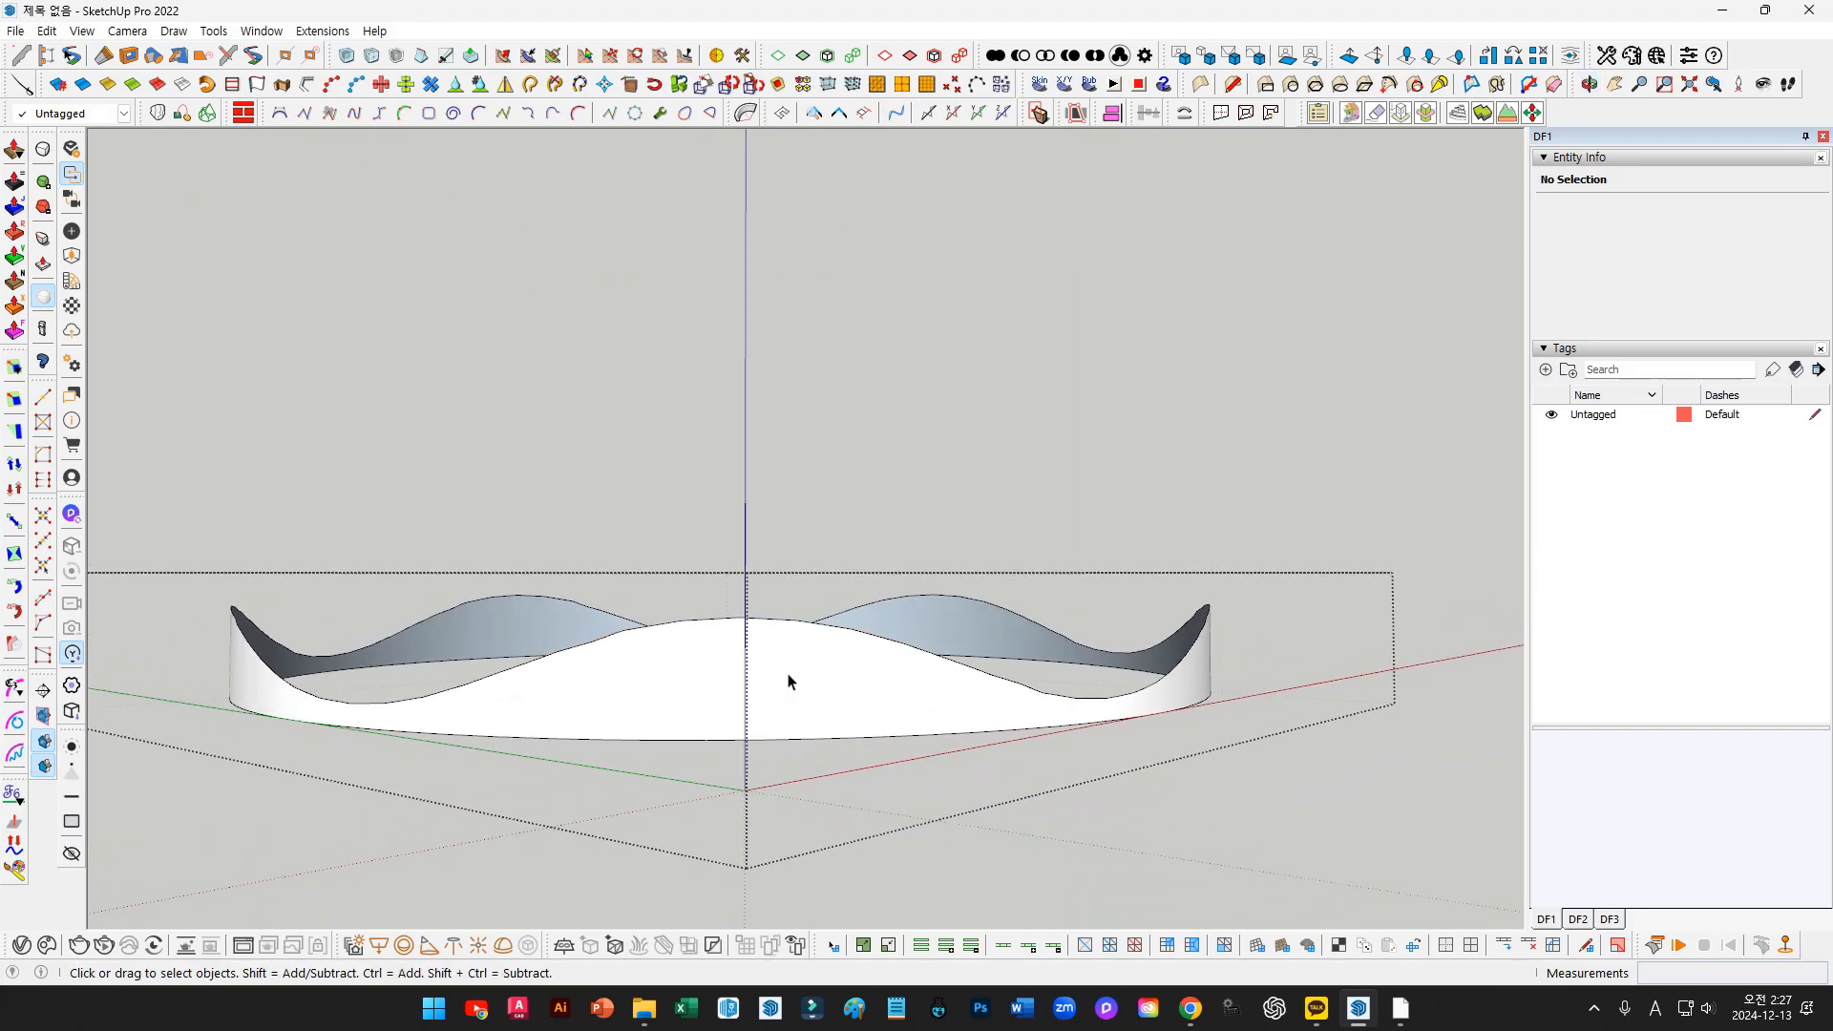
pyautogui.tripleClick(789, 681)
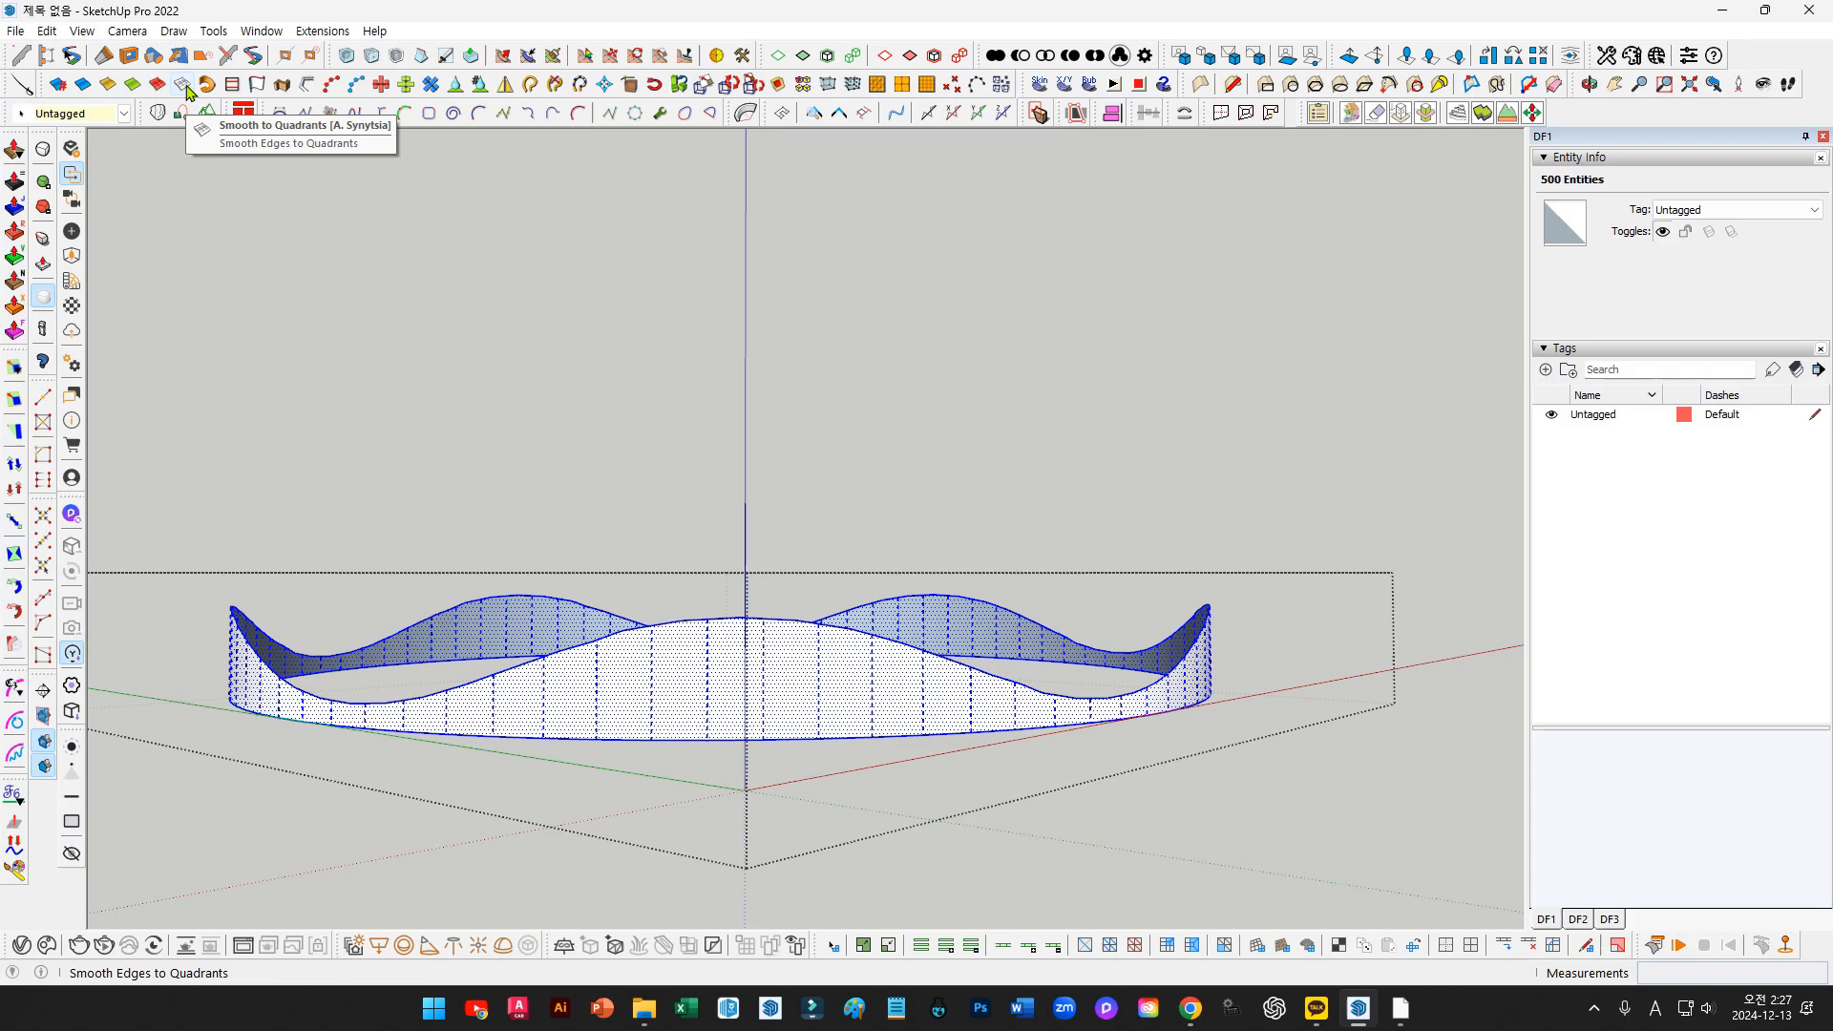
pyautogui.click(181, 85)
pyautogui.click(774, 668)
pyautogui.moveTo(773, 668)
pyautogui.mouseDown(button='middle')
pyautogui.moveTo(736, 703)
pyautogui.moveTo(952, 708)
pyautogui.moveTo(769, 712)
pyautogui.moveTo(831, 691)
pyautogui.moveTo(917, 711)
pyautogui.mouseUp(button='middle')
pyautogui.press('i')
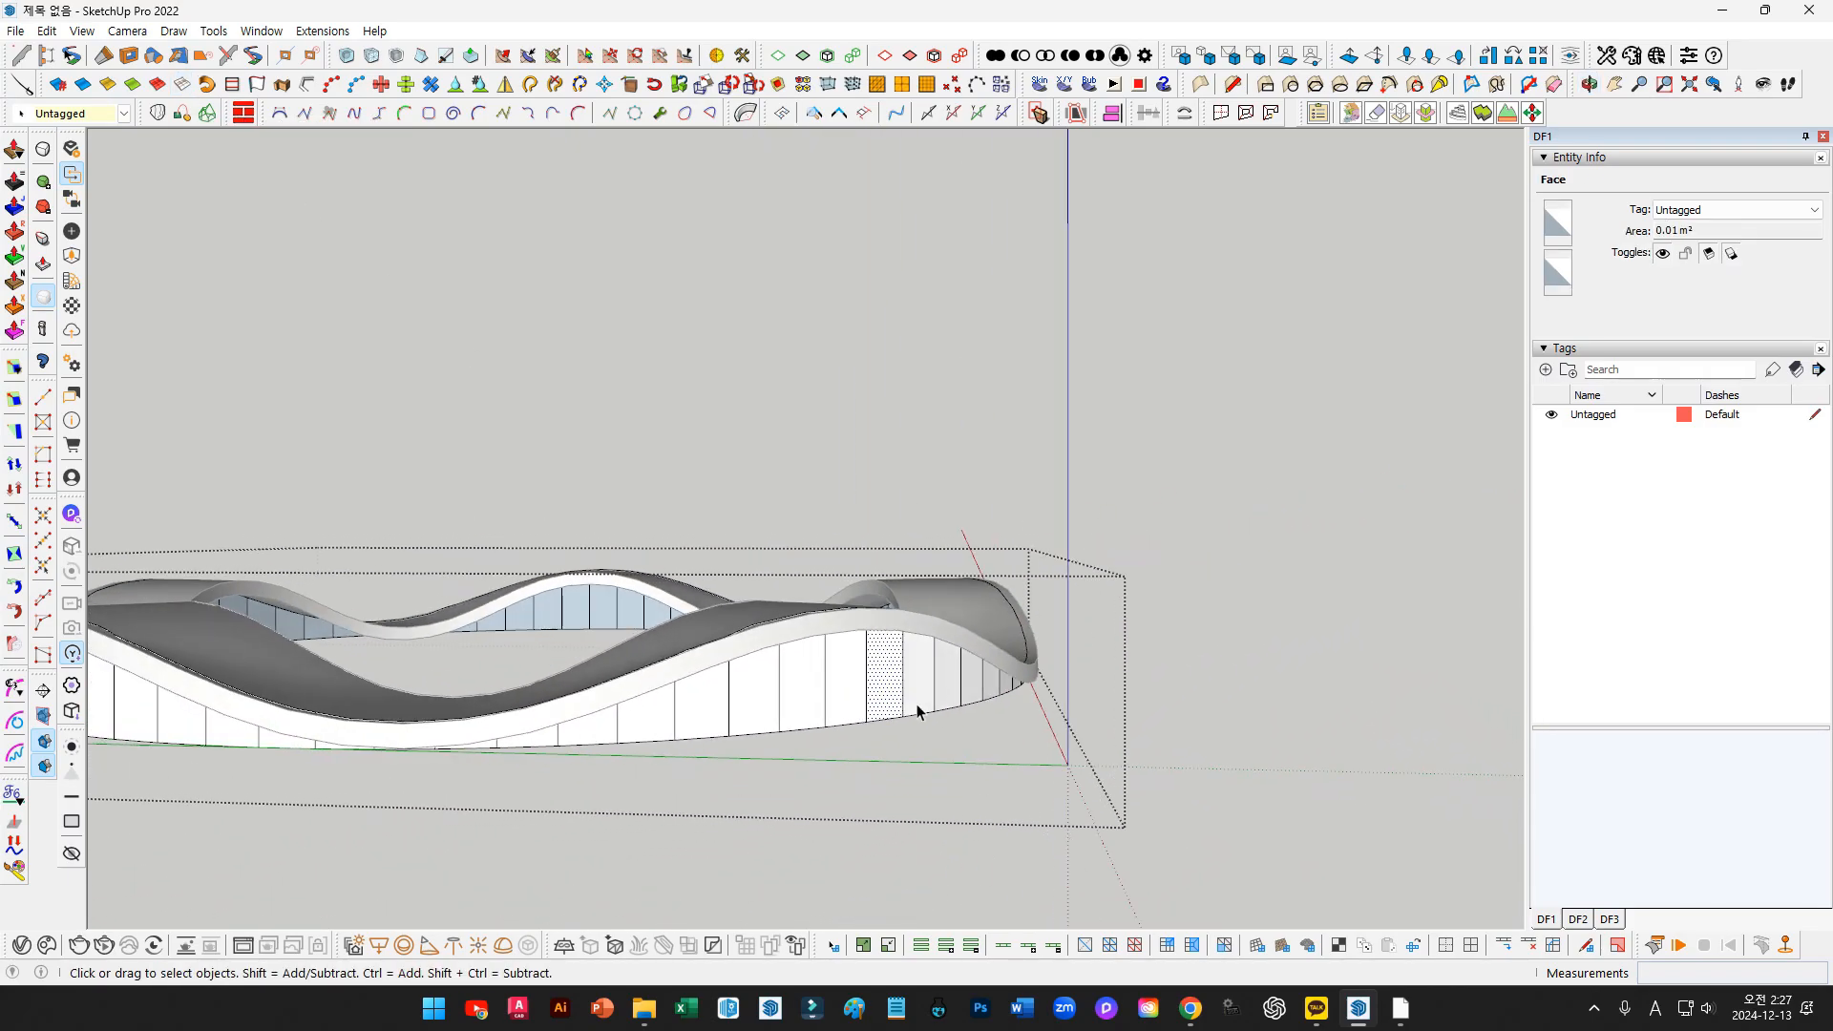
# In front view, select and delete the strip's wavy upper boundary edges, keeping the vertical and base edges
pyautogui.moveTo(790, 695)
pyautogui.mouseDown(button='middle')
pyautogui.moveTo(1006, 650)
pyautogui.moveTo(1224, 746)
pyautogui.moveTo(1041, 669)
pyautogui.moveTo(704, 716)
pyautogui.moveTo(840, 634)
pyautogui.moveTo(817, 698)
pyautogui.mouseUp(button='middle')
pyautogui.moveTo(783, 707); pyautogui.dragTo(417, 557, button='middle')
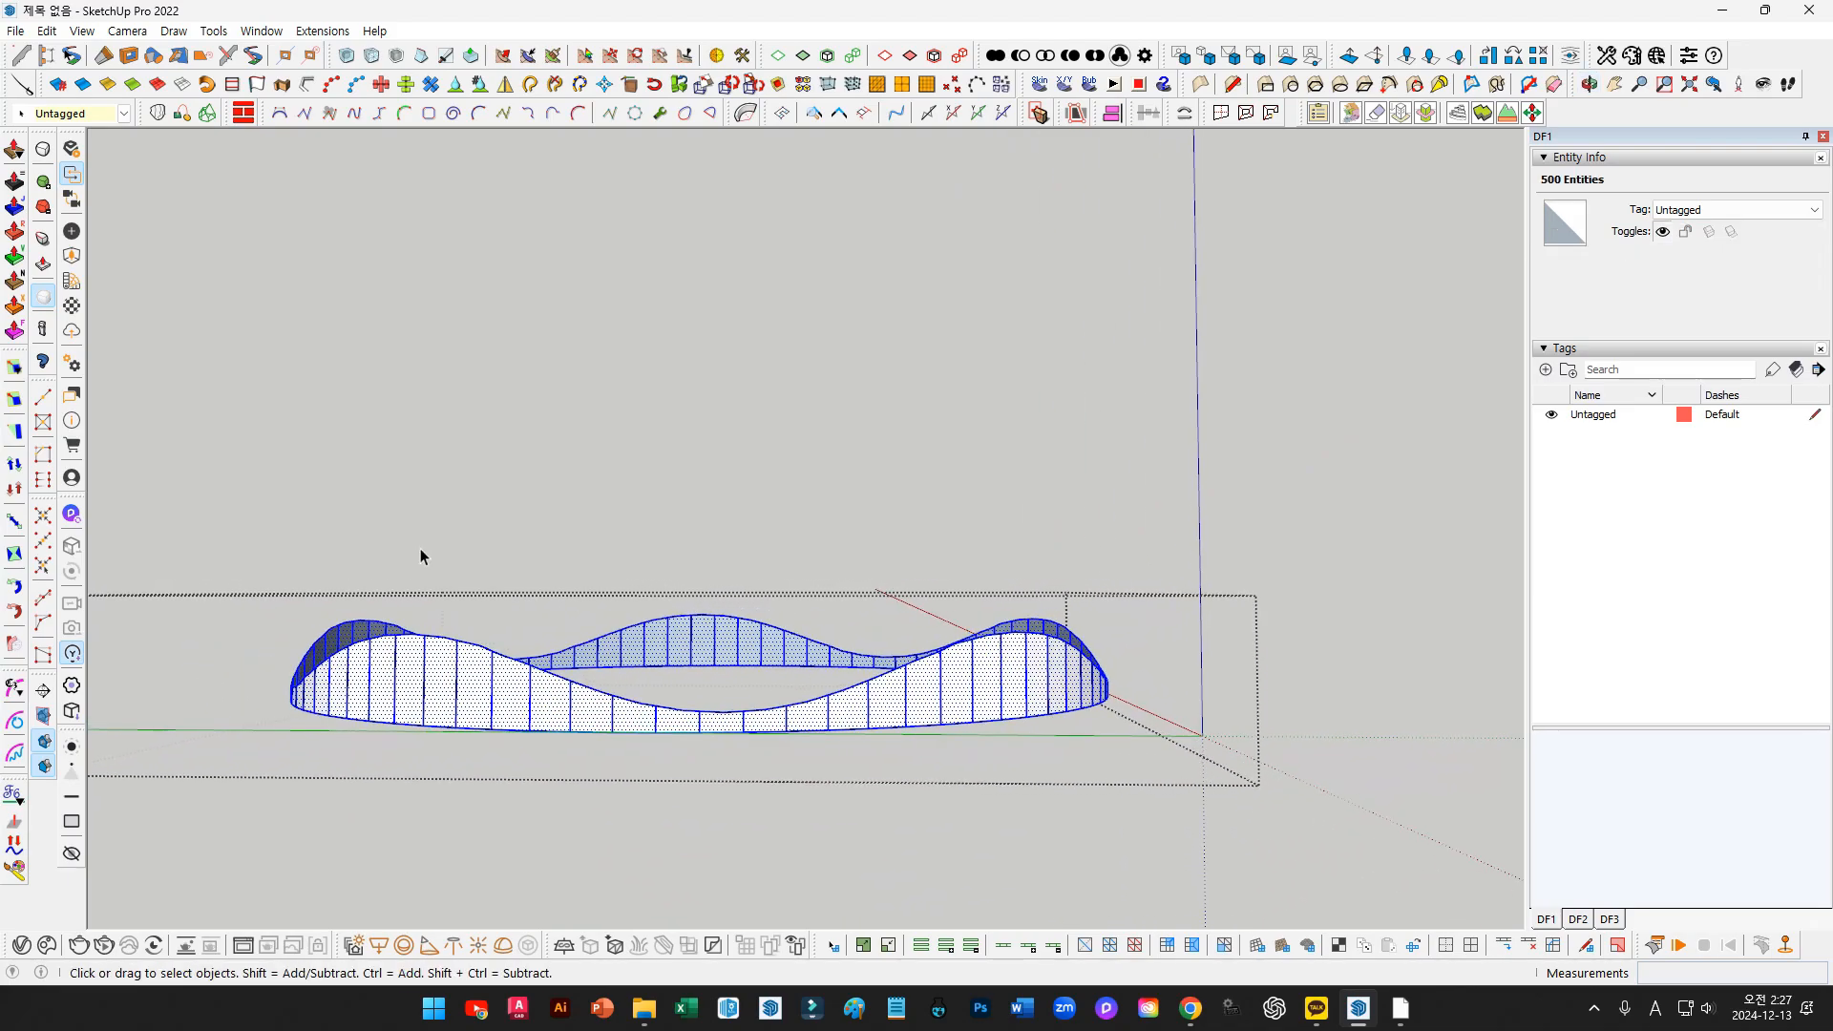
pyautogui.moveTo(143, 424); pyautogui.dragTo(1297, 845)
pyautogui.moveTo(972, 661)
pyautogui.mouseDown(button='middle')
pyautogui.moveTo(1015, 598)
pyautogui.moveTo(1025, 618)
pyautogui.mouseUp(button='middle')
pyautogui.press('F3')
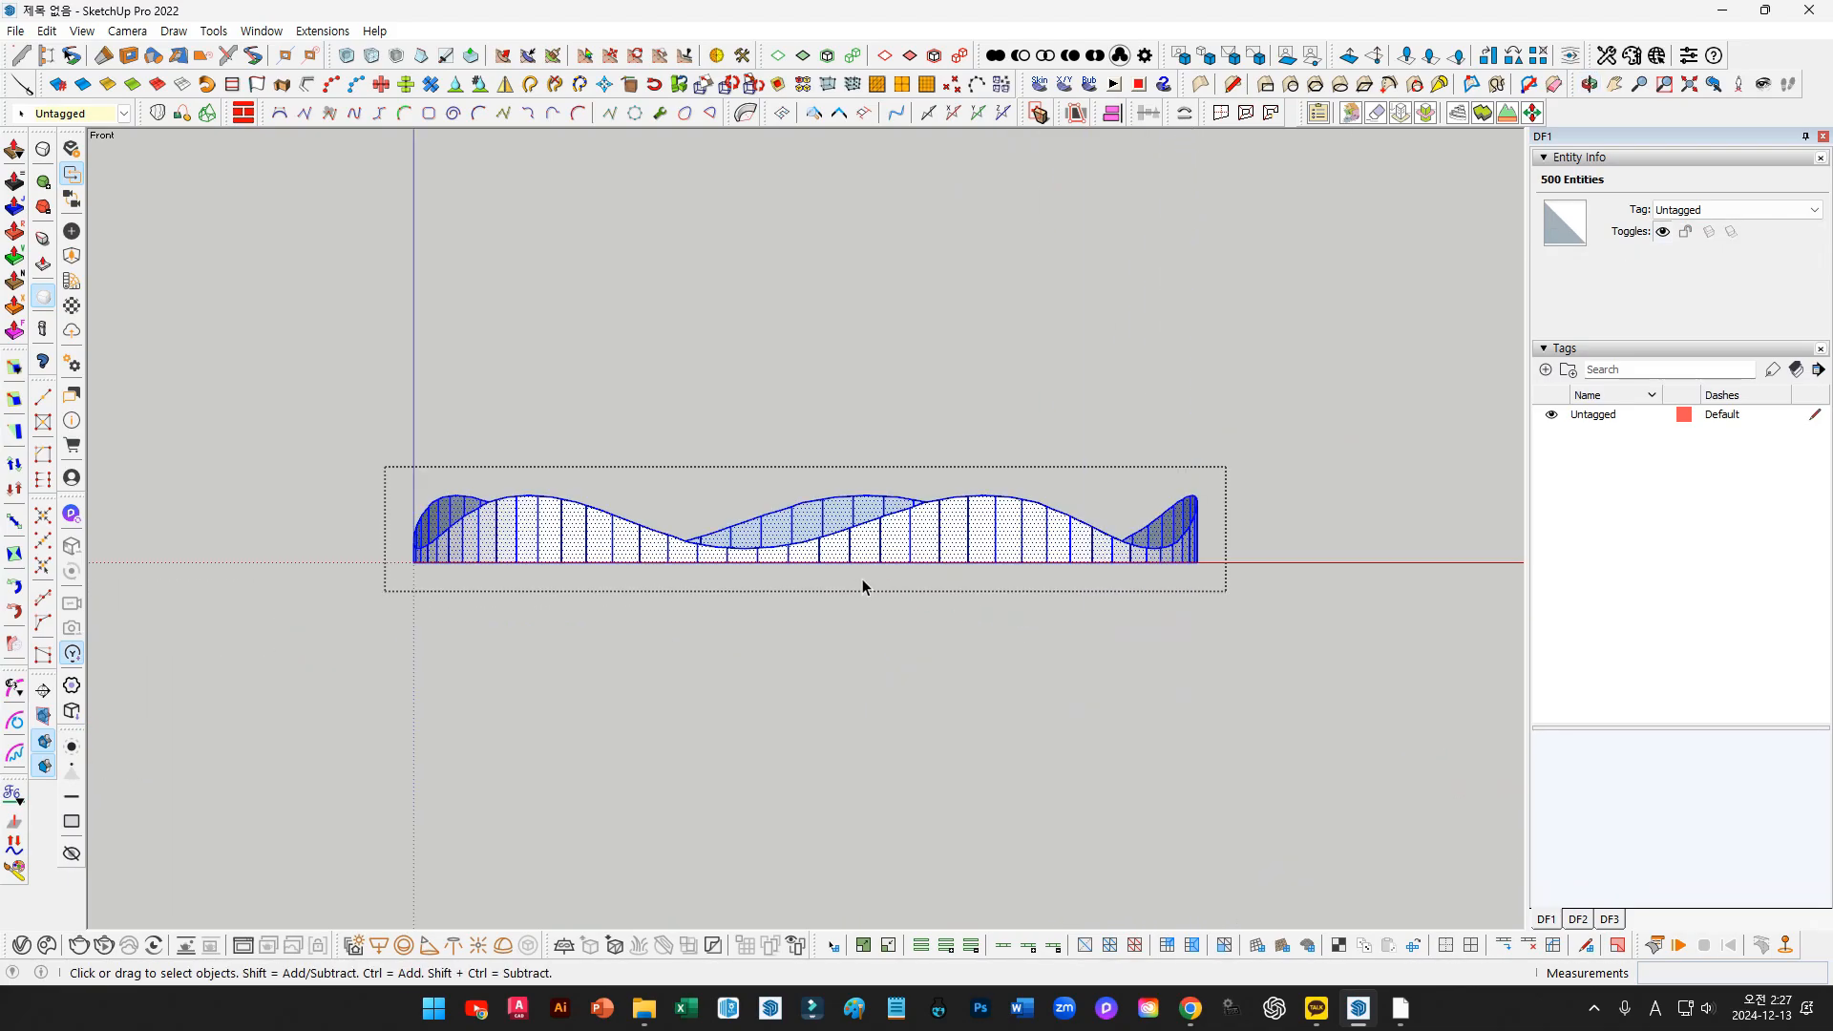
pyautogui.keyDown('shift'); pyautogui.moveTo(671, 524); pyautogui.dragTo(629, 535, button='middle'); pyautogui.keyUp('shift')
pyautogui.moveTo(279, 392); pyautogui.dragTo(1218, 564)
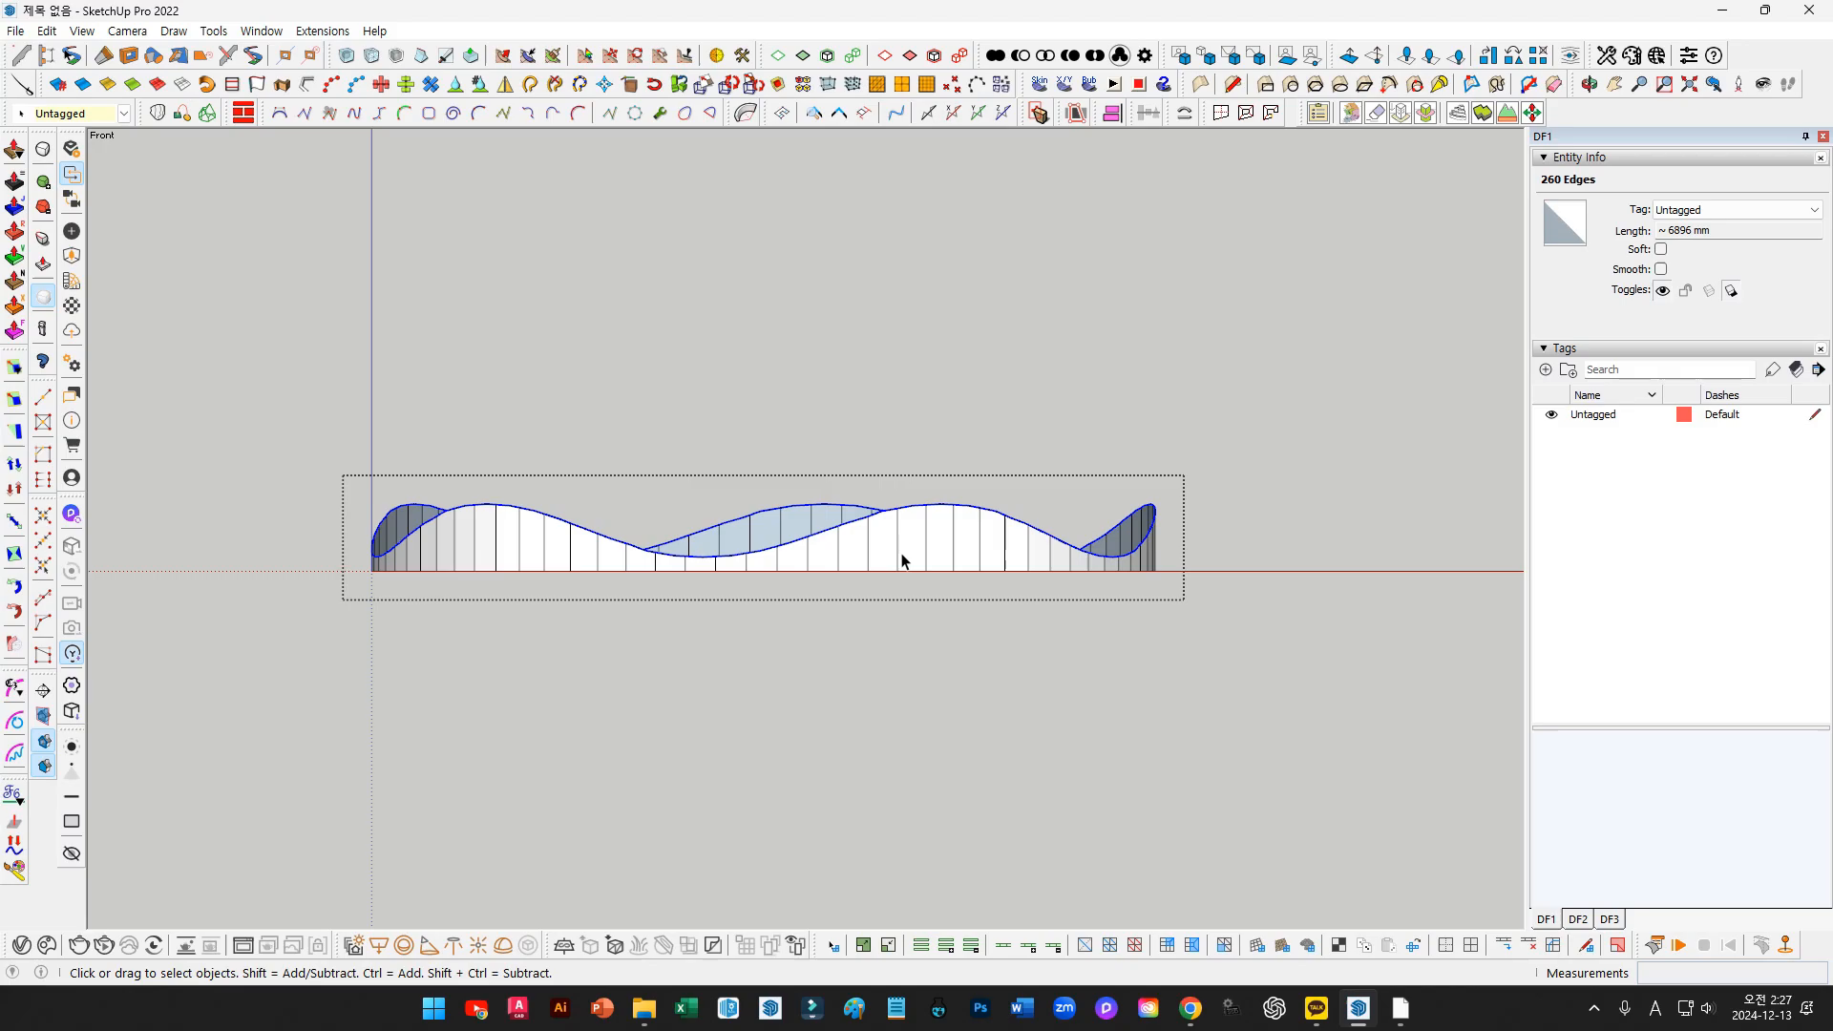
pyautogui.press('Delete')
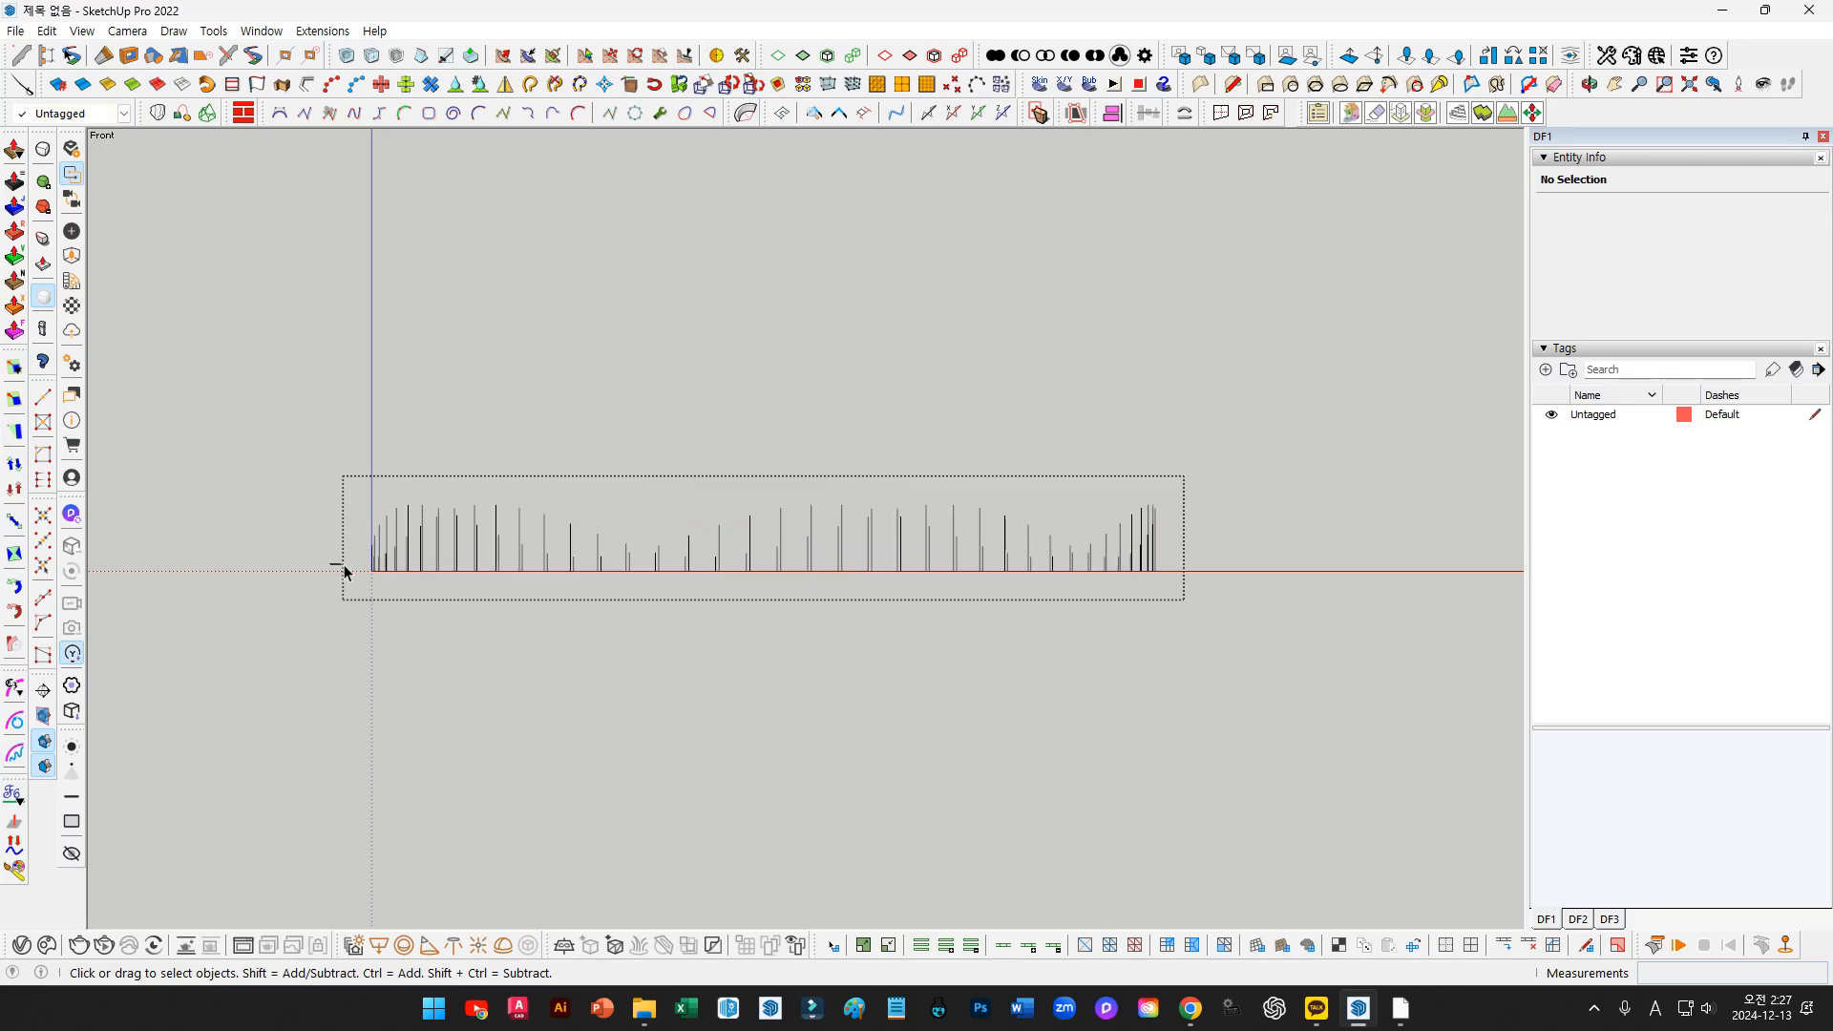
# Select and delete the base circle's 80 edges, leaving only the vertical lines
pyautogui.moveTo(331, 564); pyautogui.dragTo(1167, 623)
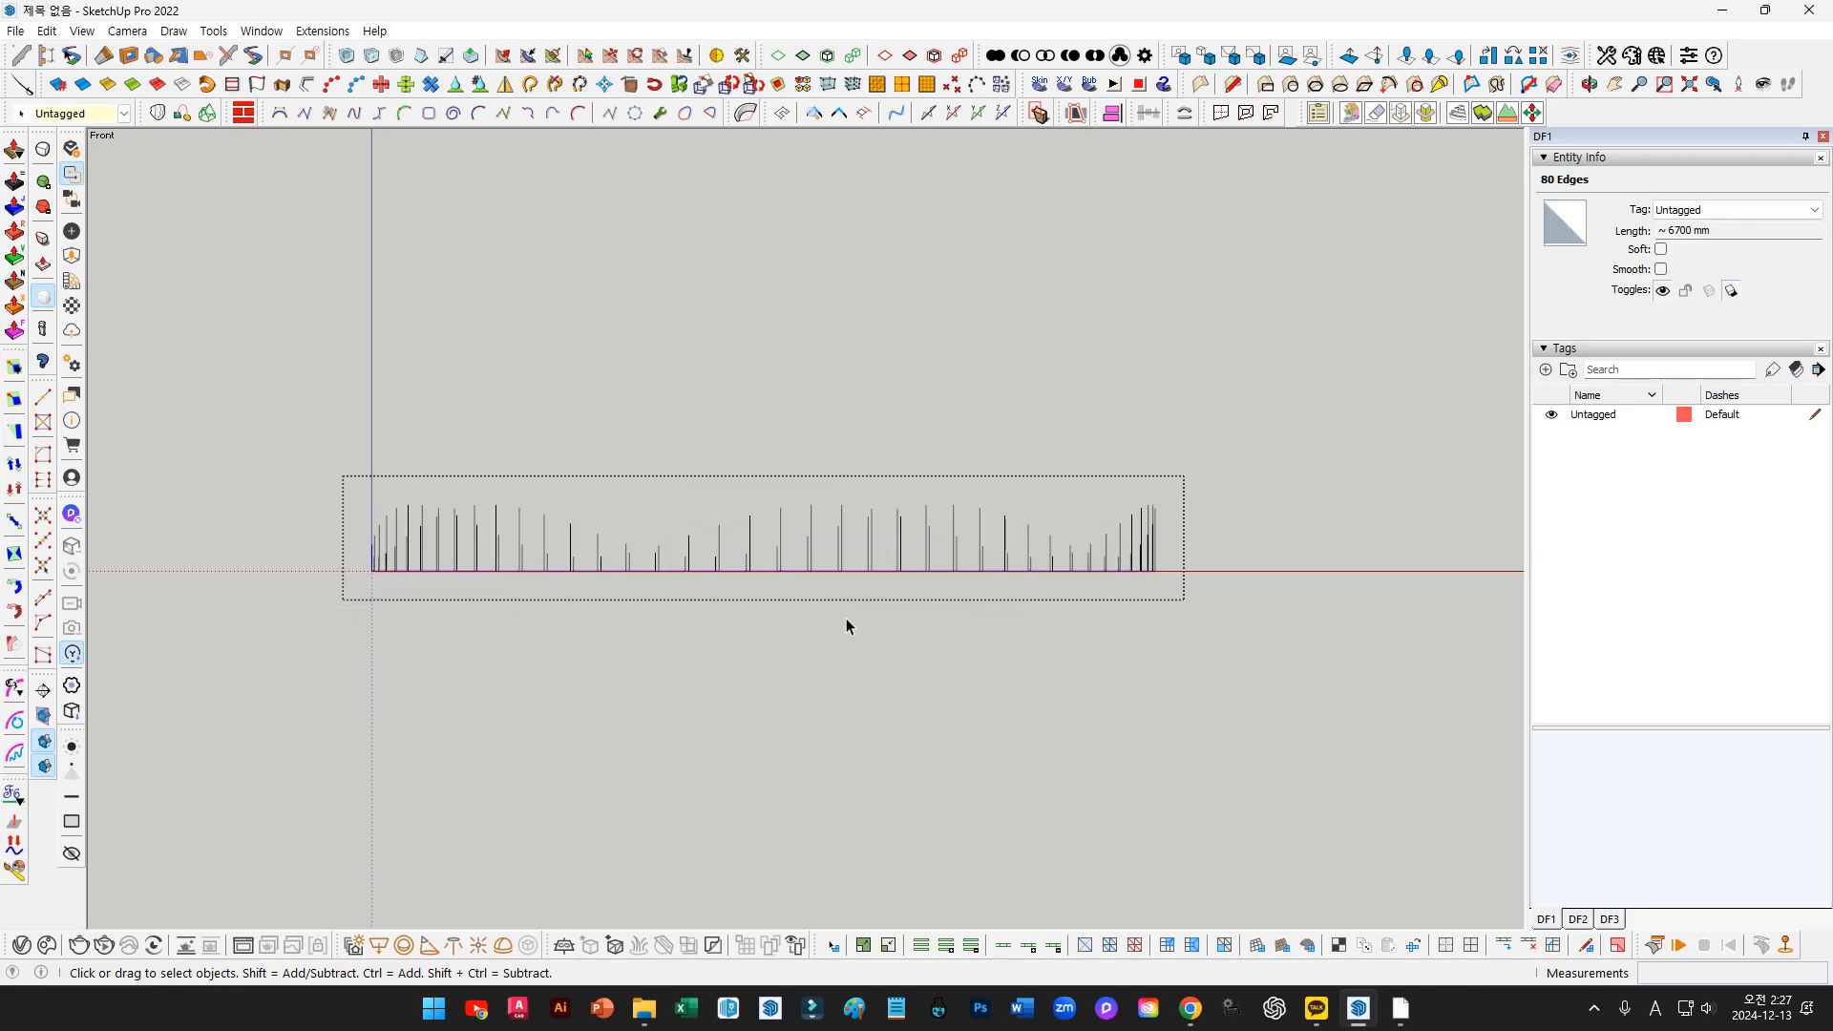
pyautogui.moveTo(853, 584); pyautogui.dragTo(895, 628, button='middle')
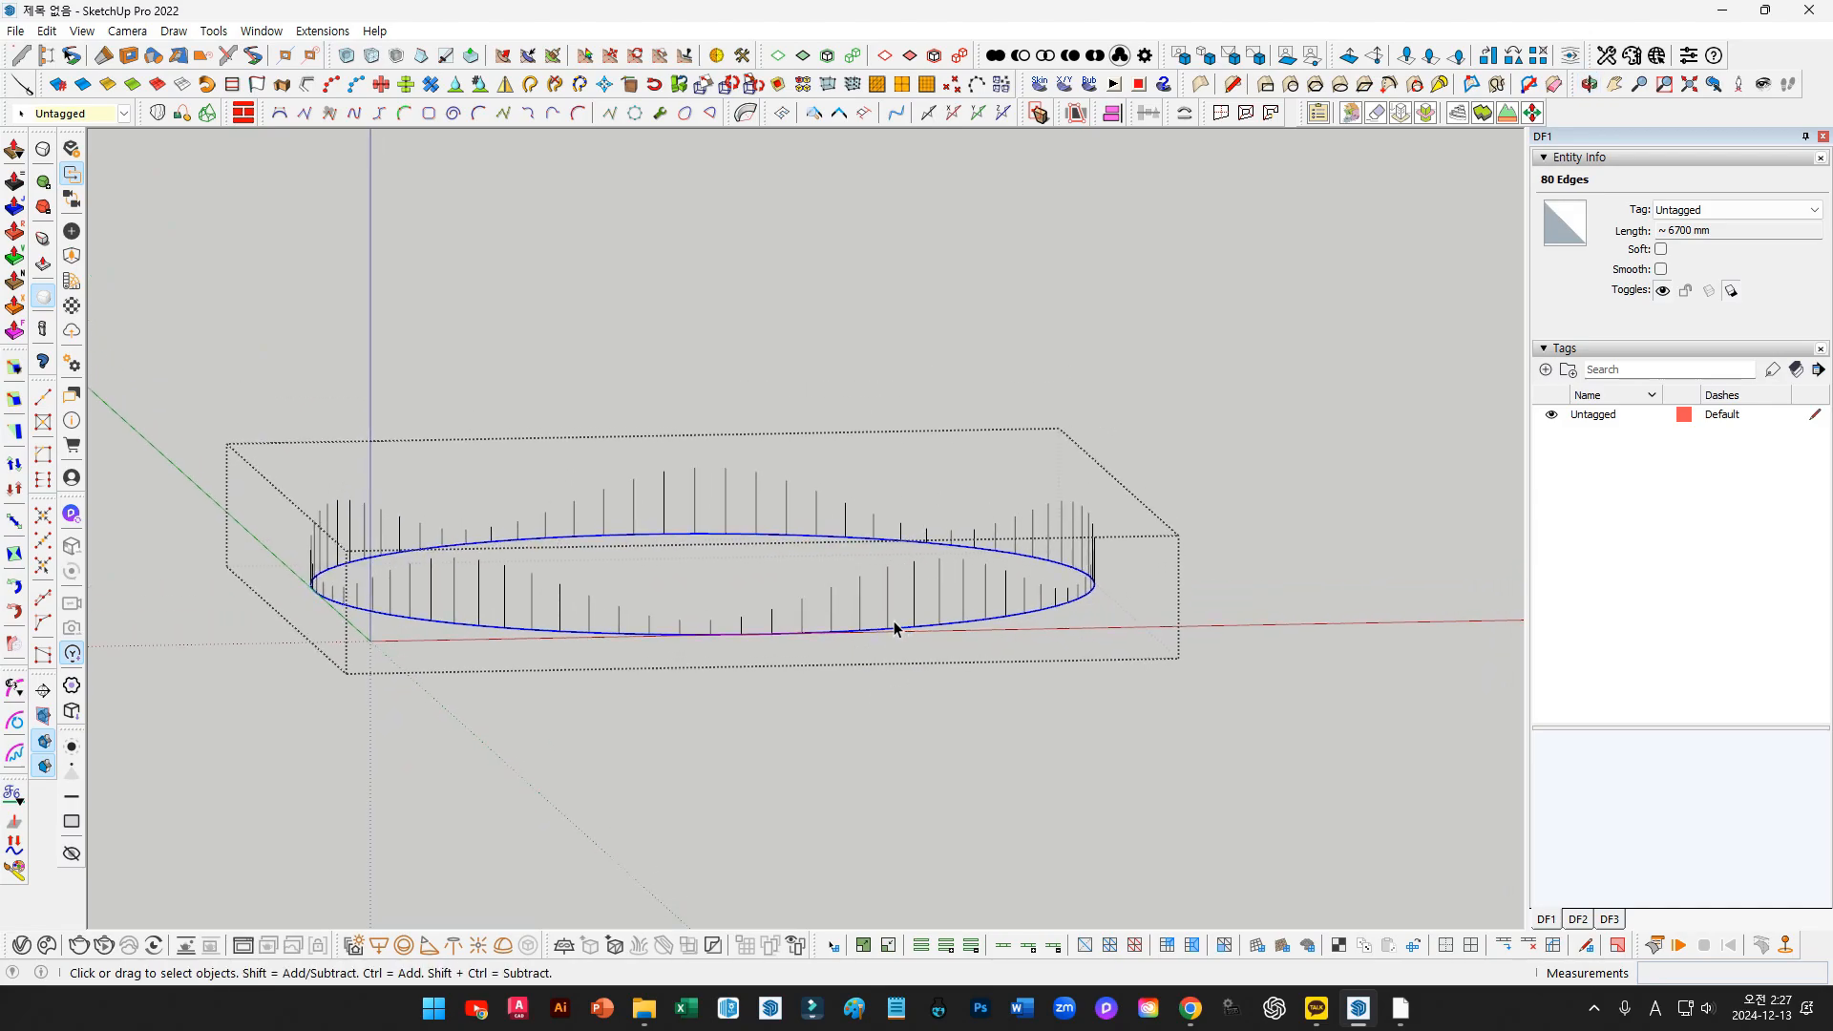
pyautogui.press('Delete')
pyautogui.moveTo(893, 627); pyautogui.dragTo(671, 545, button='middle')
# Select all 80 vertical edges and open the parameters for converting lines to tubes
pyautogui.moveTo(170, 290); pyautogui.dragTo(1015, 679)
pyautogui.moveTo(1015, 679); pyautogui.dragTo(802, 547, button='middle')
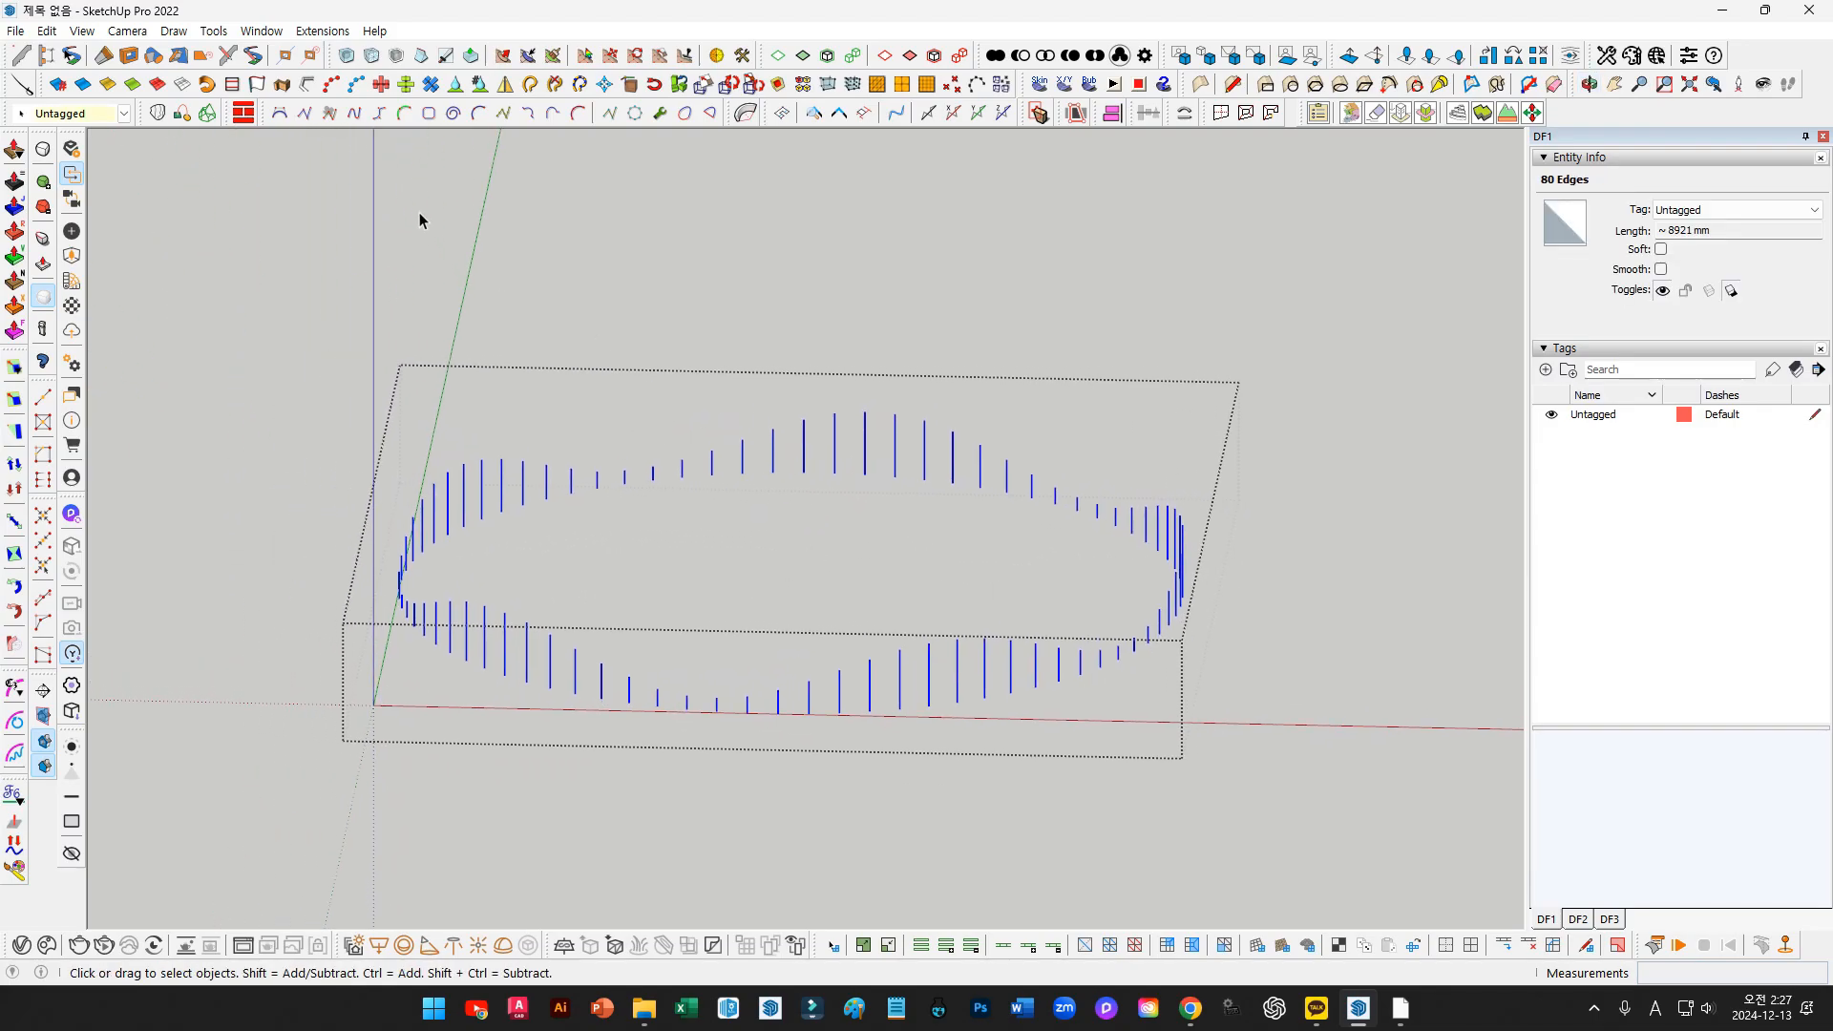
pyautogui.click(310, 88)
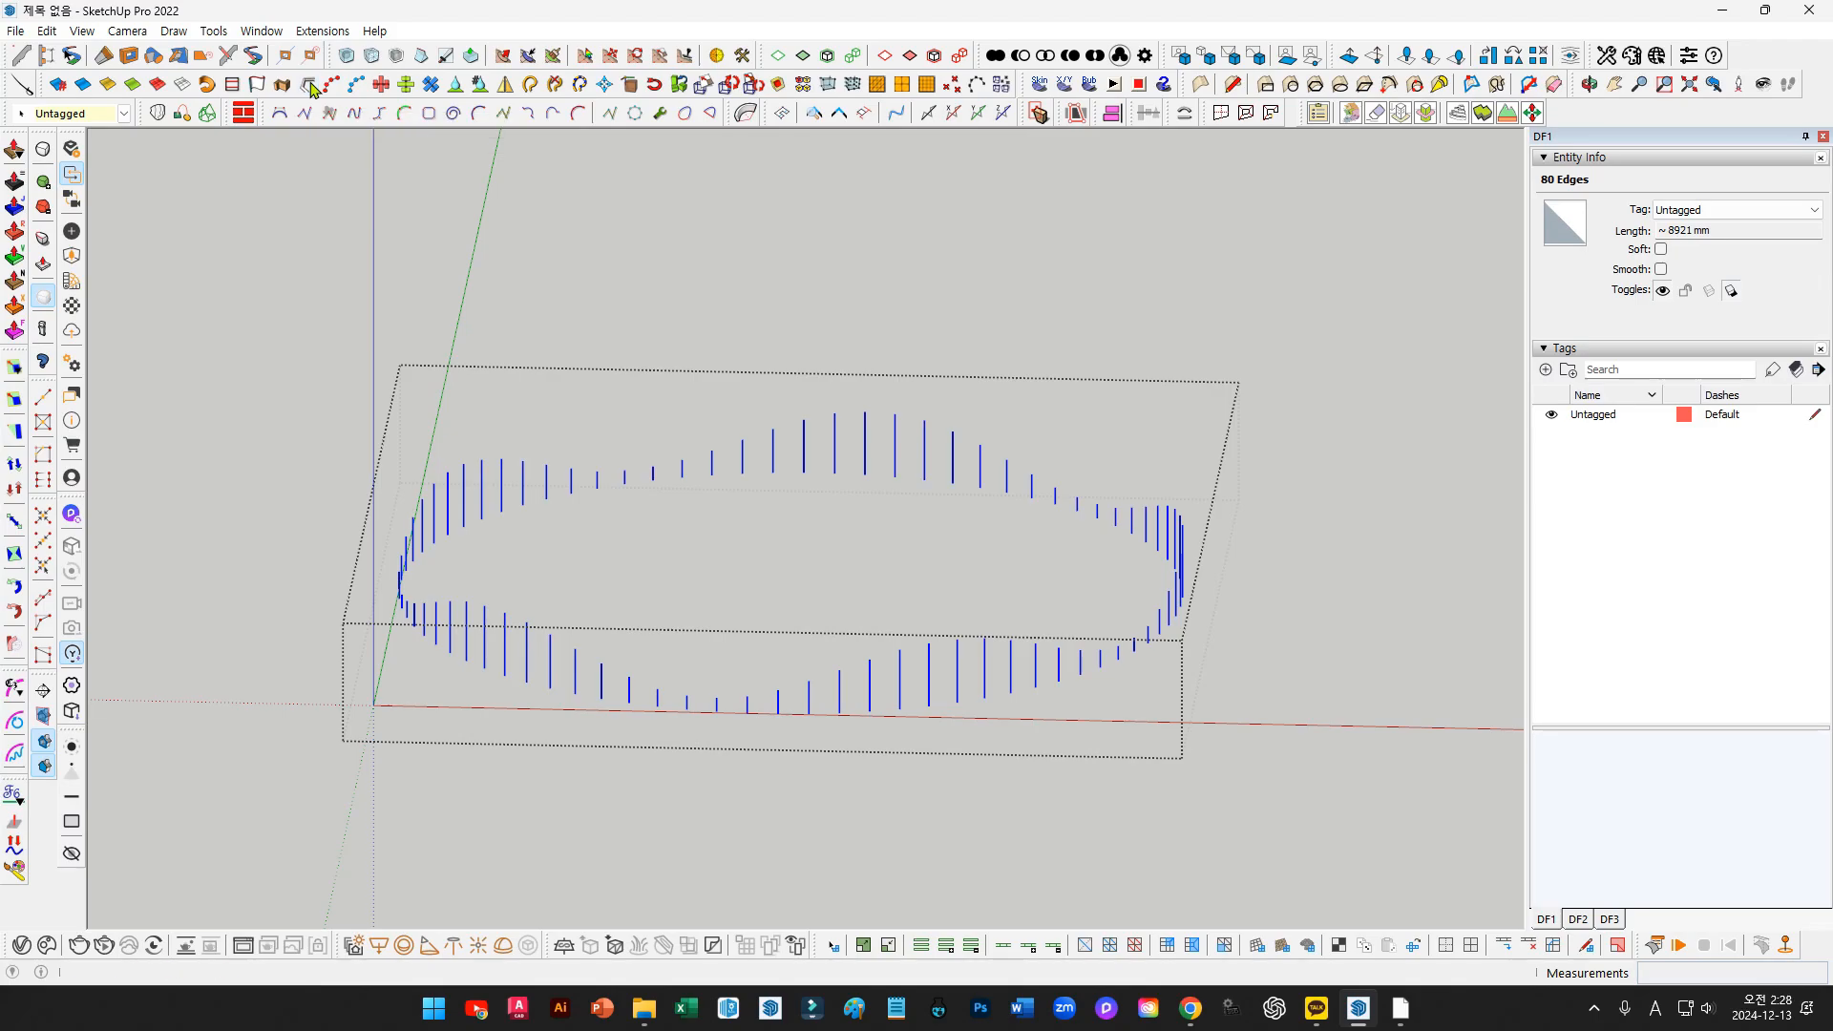
pyautogui.click(1001, 533)
pyautogui.moveTo(1000, 535); pyautogui.dragTo(406, 552)
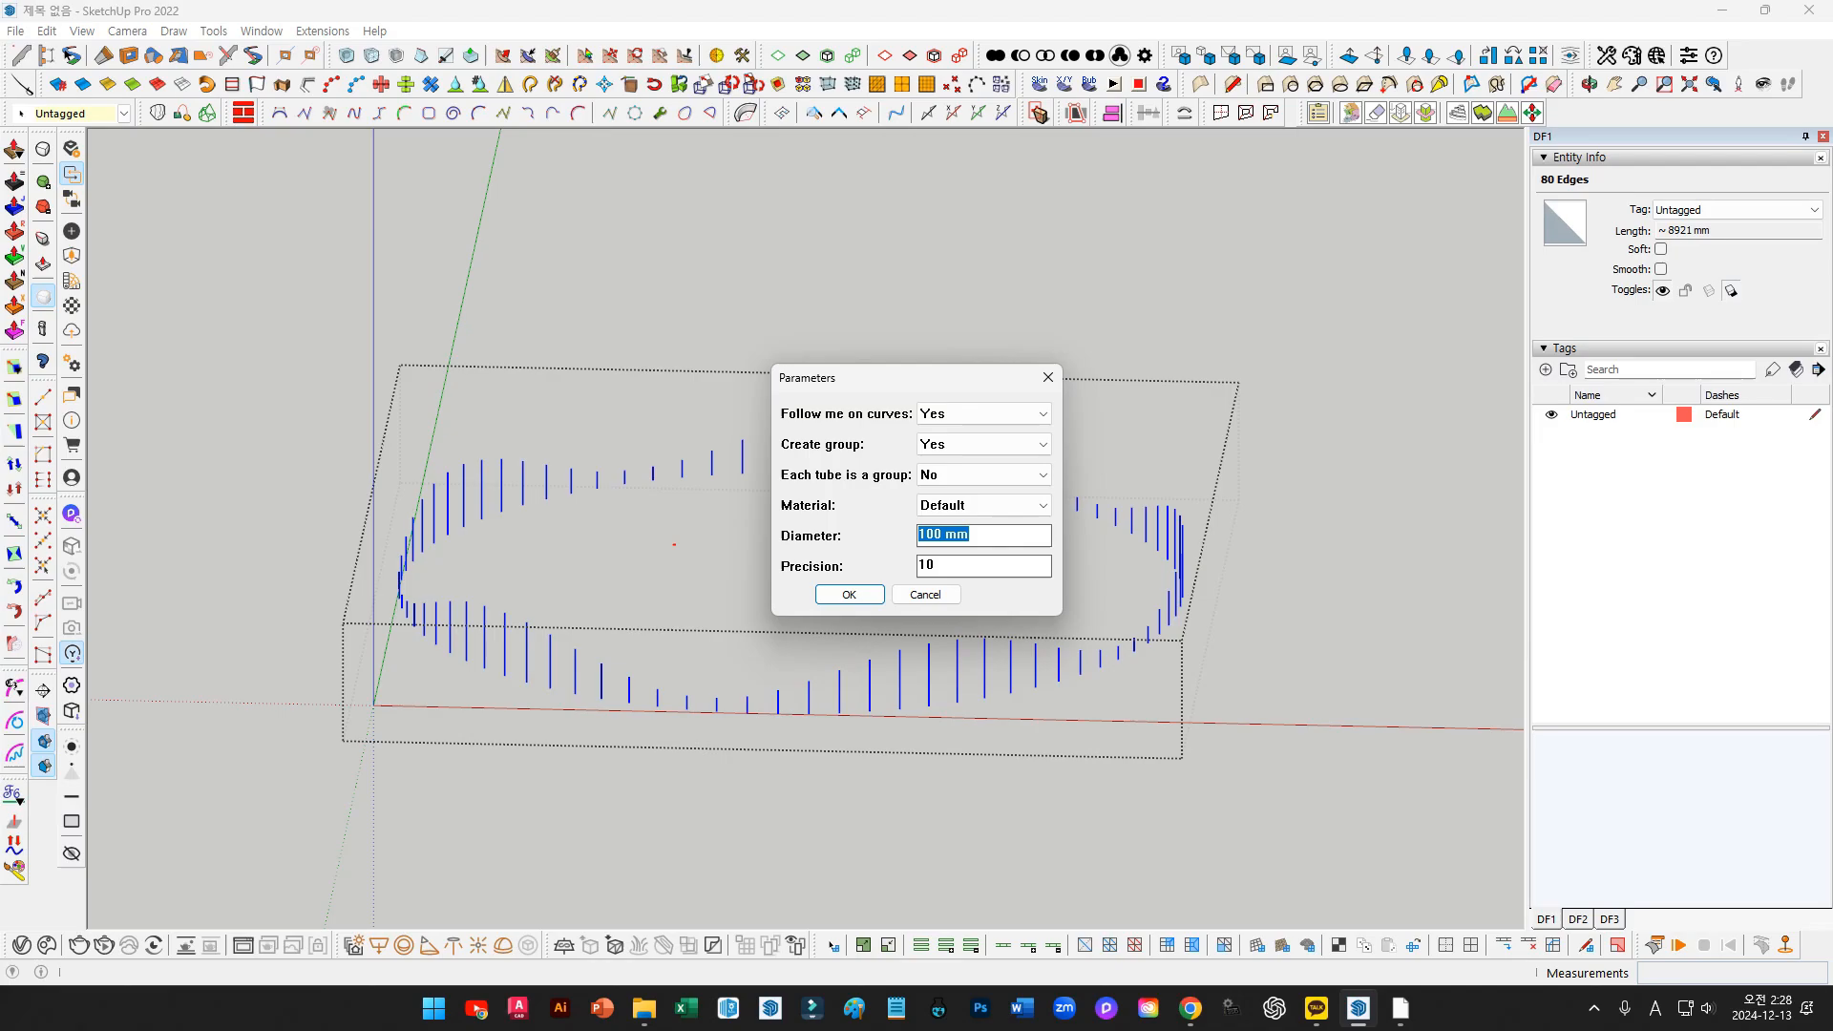
pyautogui.moveTo(841, 540)
pyautogui.mouseDown()
pyautogui.moveTo(764, 525)
pyautogui.moveTo(853, 581)
pyautogui.mouseUp()
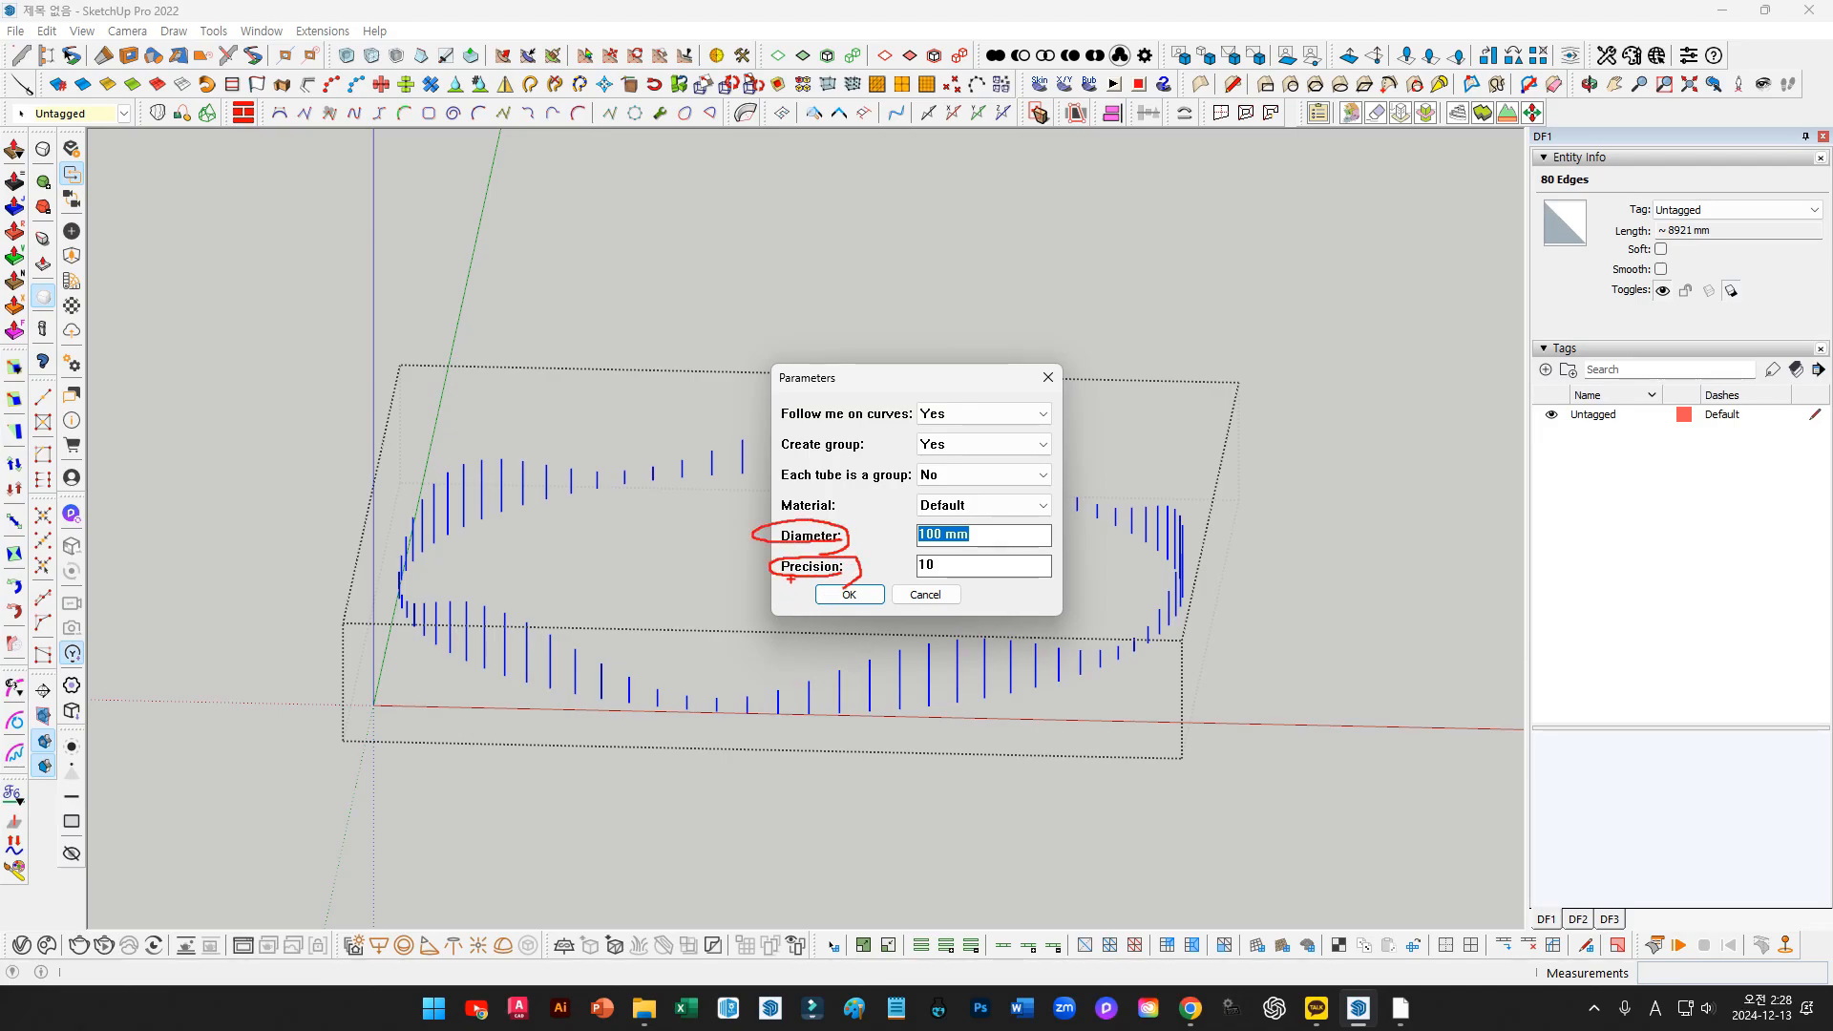
pyautogui.moveTo(330, 306); pyautogui.dragTo(627, 225)
pyautogui.moveTo(800, 576)
pyautogui.mouseDown()
pyautogui.moveTo(544, 587)
pyautogui.moveTo(361, 556)
pyautogui.moveTo(233, 564)
pyautogui.moveTo(298, 556)
pyautogui.mouseUp()
pyautogui.moveTo(308, 561)
pyautogui.mouseDown()
pyautogui.moveTo(324, 546)
pyautogui.moveTo(221, 613)
pyautogui.mouseUp()
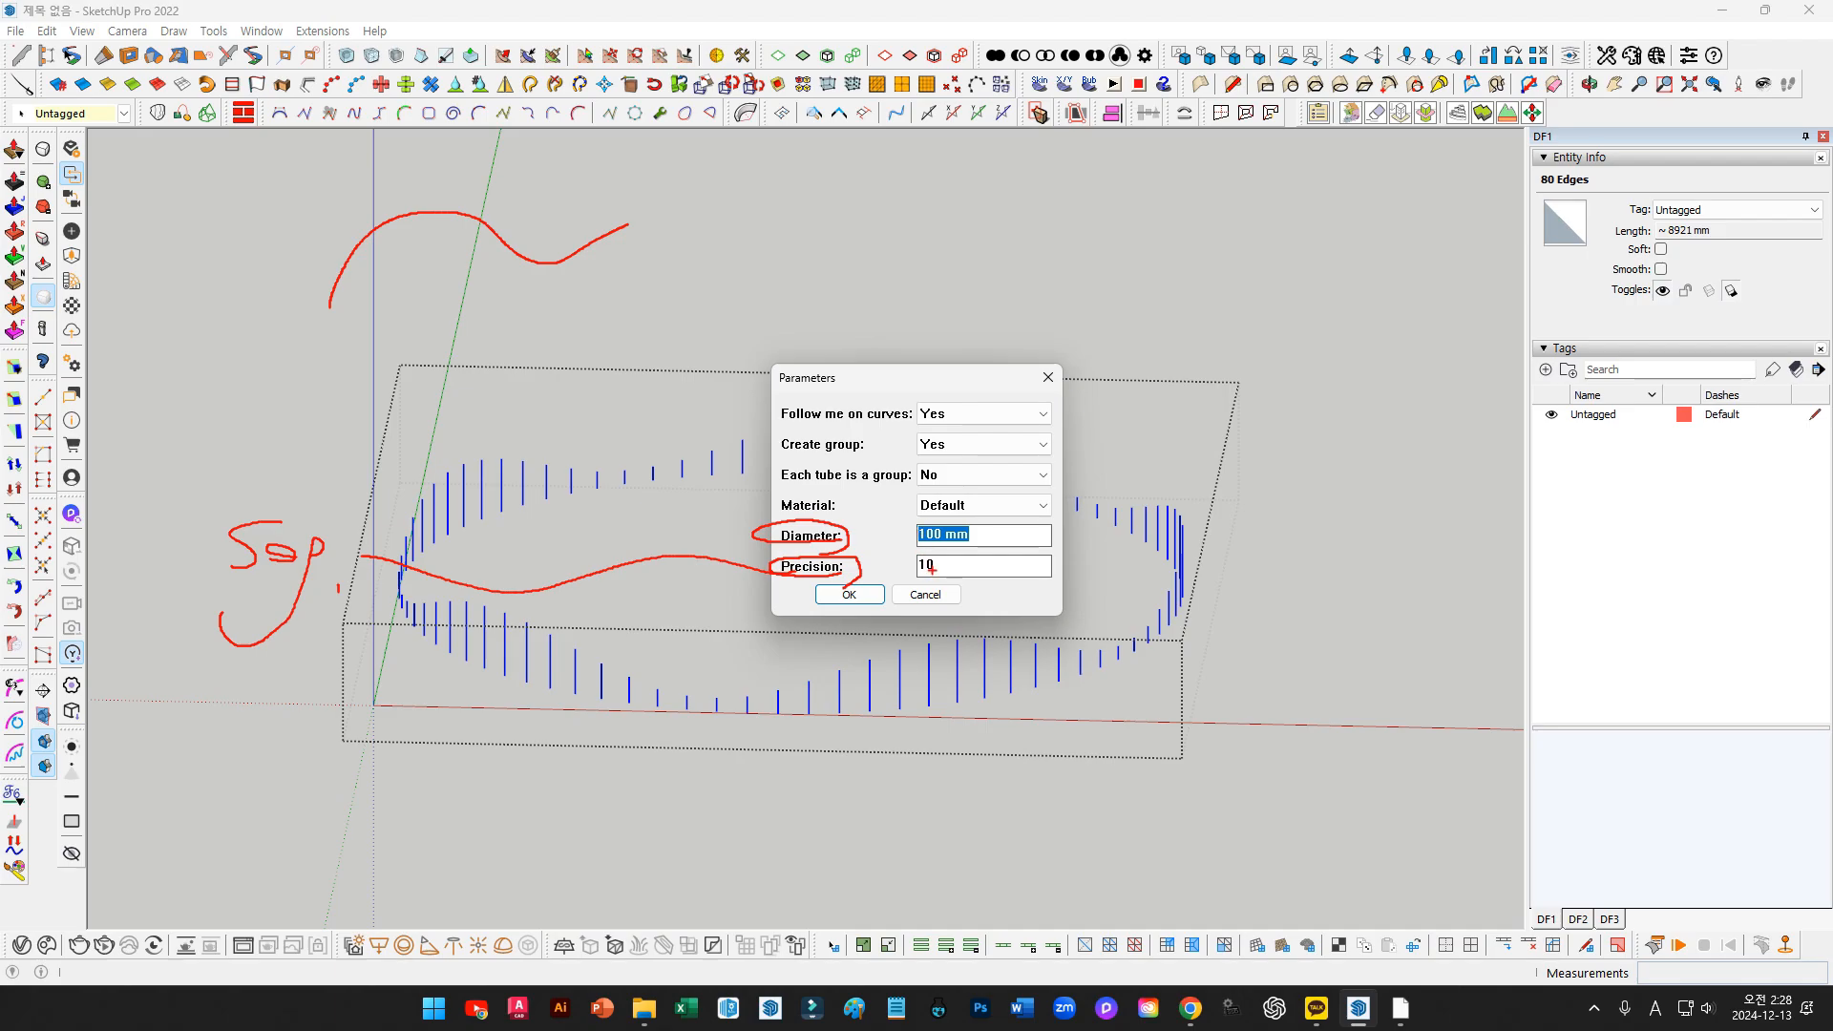
pyautogui.moveTo(945, 567)
pyautogui.mouseDown()
pyautogui.moveTo(1167, 611)
pyautogui.moveTo(1208, 649)
pyautogui.moveTo(1186, 626)
pyautogui.mouseUp()
pyautogui.press('Escape')
# Generate grouped tubes along the vertical edges with a diameter of 3 mm and a precision of 5
pyautogui.press('Tab')
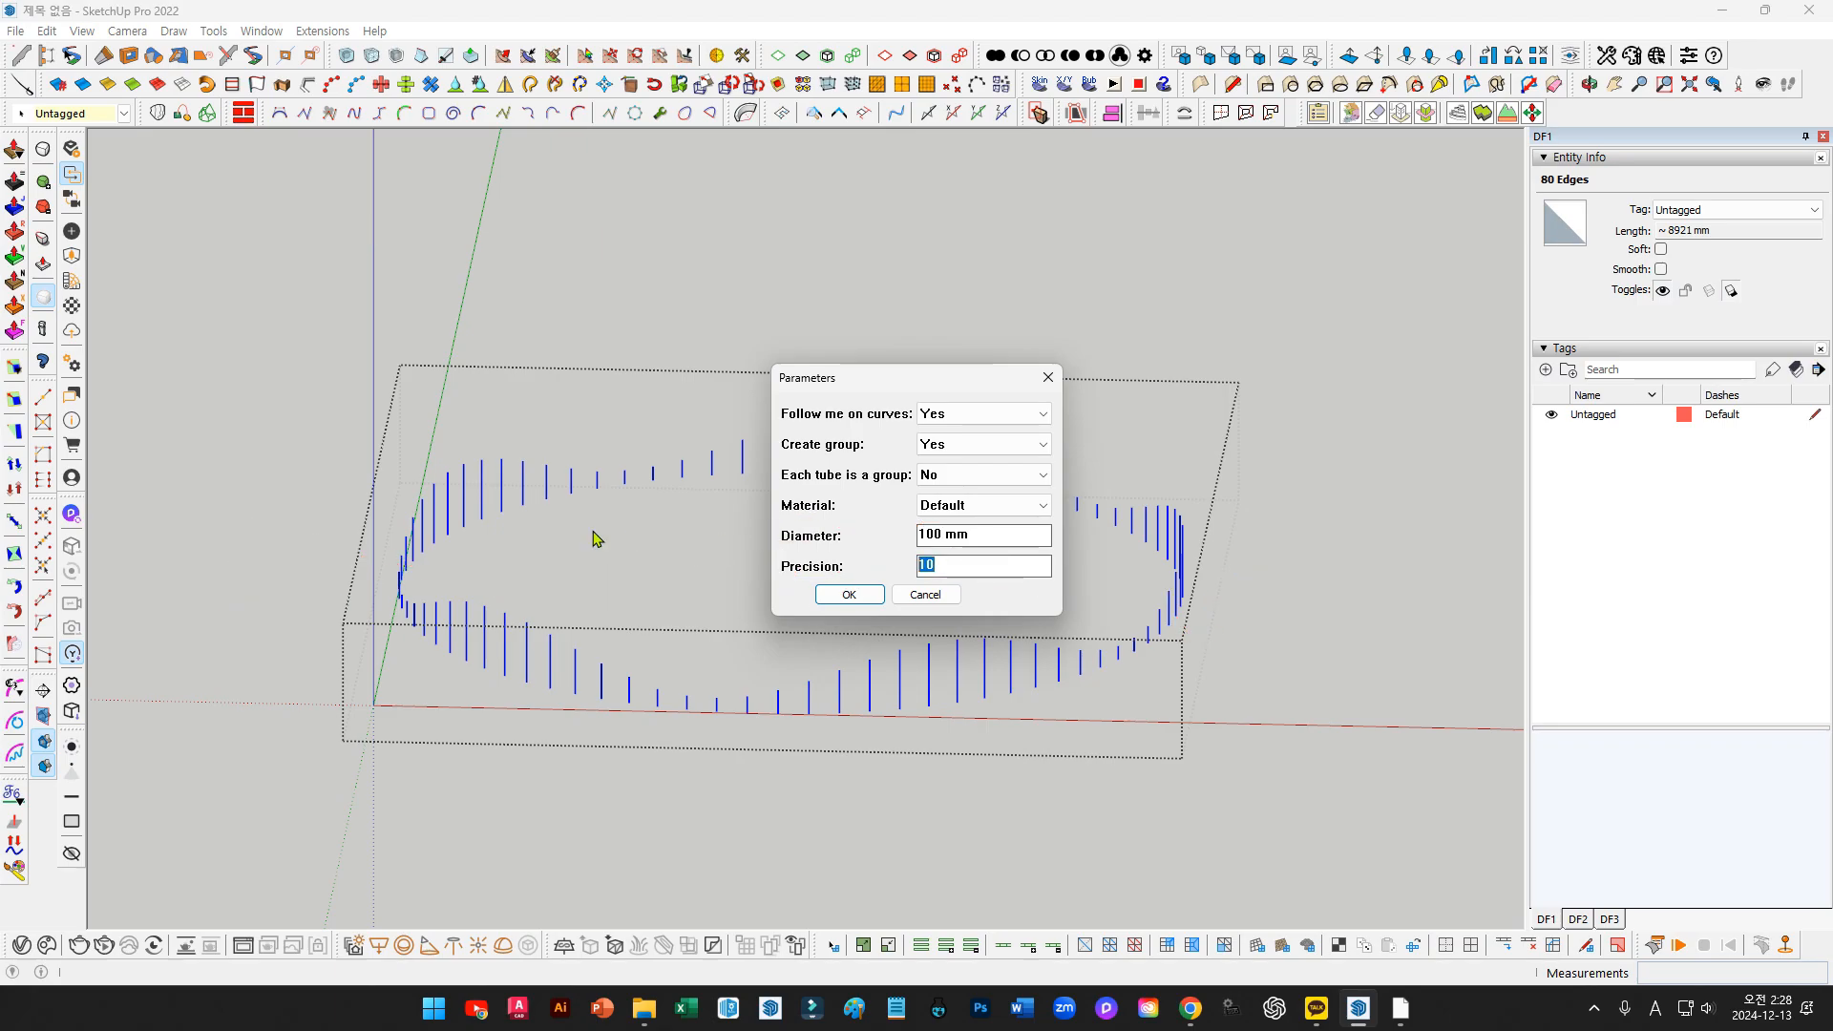
pyautogui.write('5')
pyautogui.hotkey('shift', 'Tab')
pyautogui.press('Return')
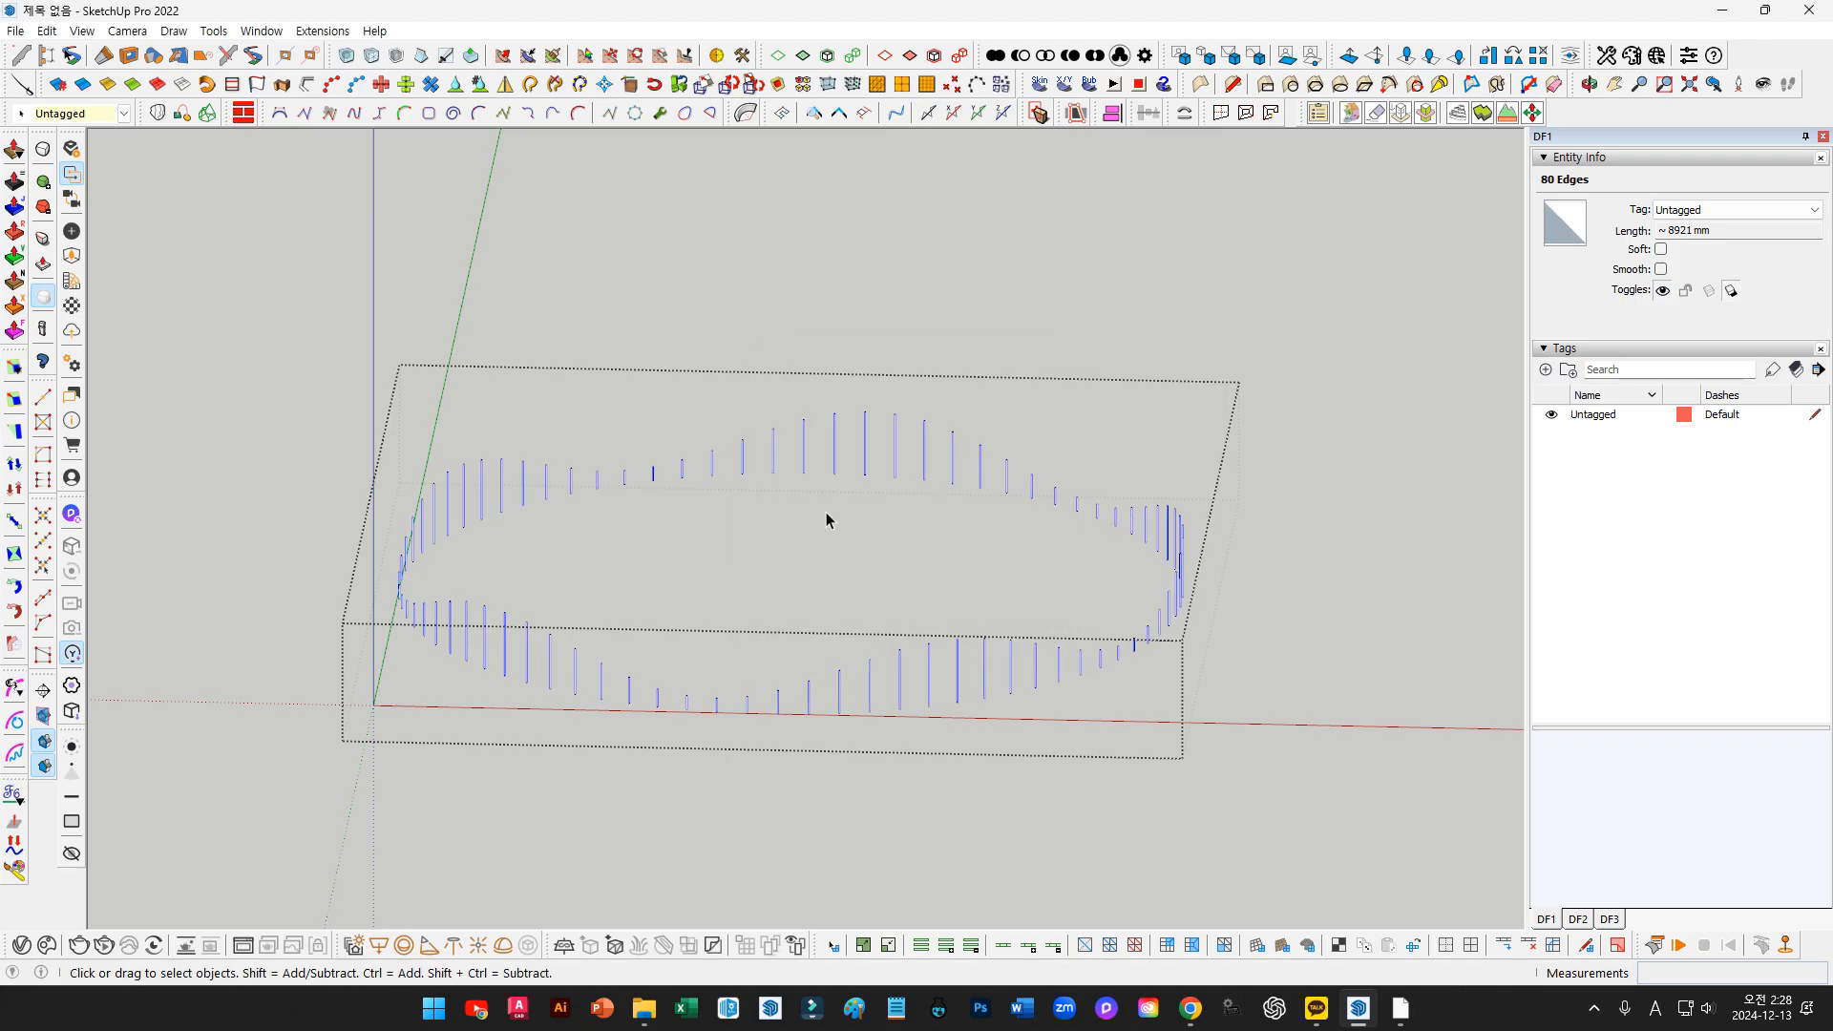
pyautogui.scroll(3, 850, 668)
pyautogui.scroll(2, 859, 685)
pyautogui.moveTo(865, 682); pyautogui.dragTo(978, 598, button='middle')
pyautogui.scroll(1, 1089, 548)
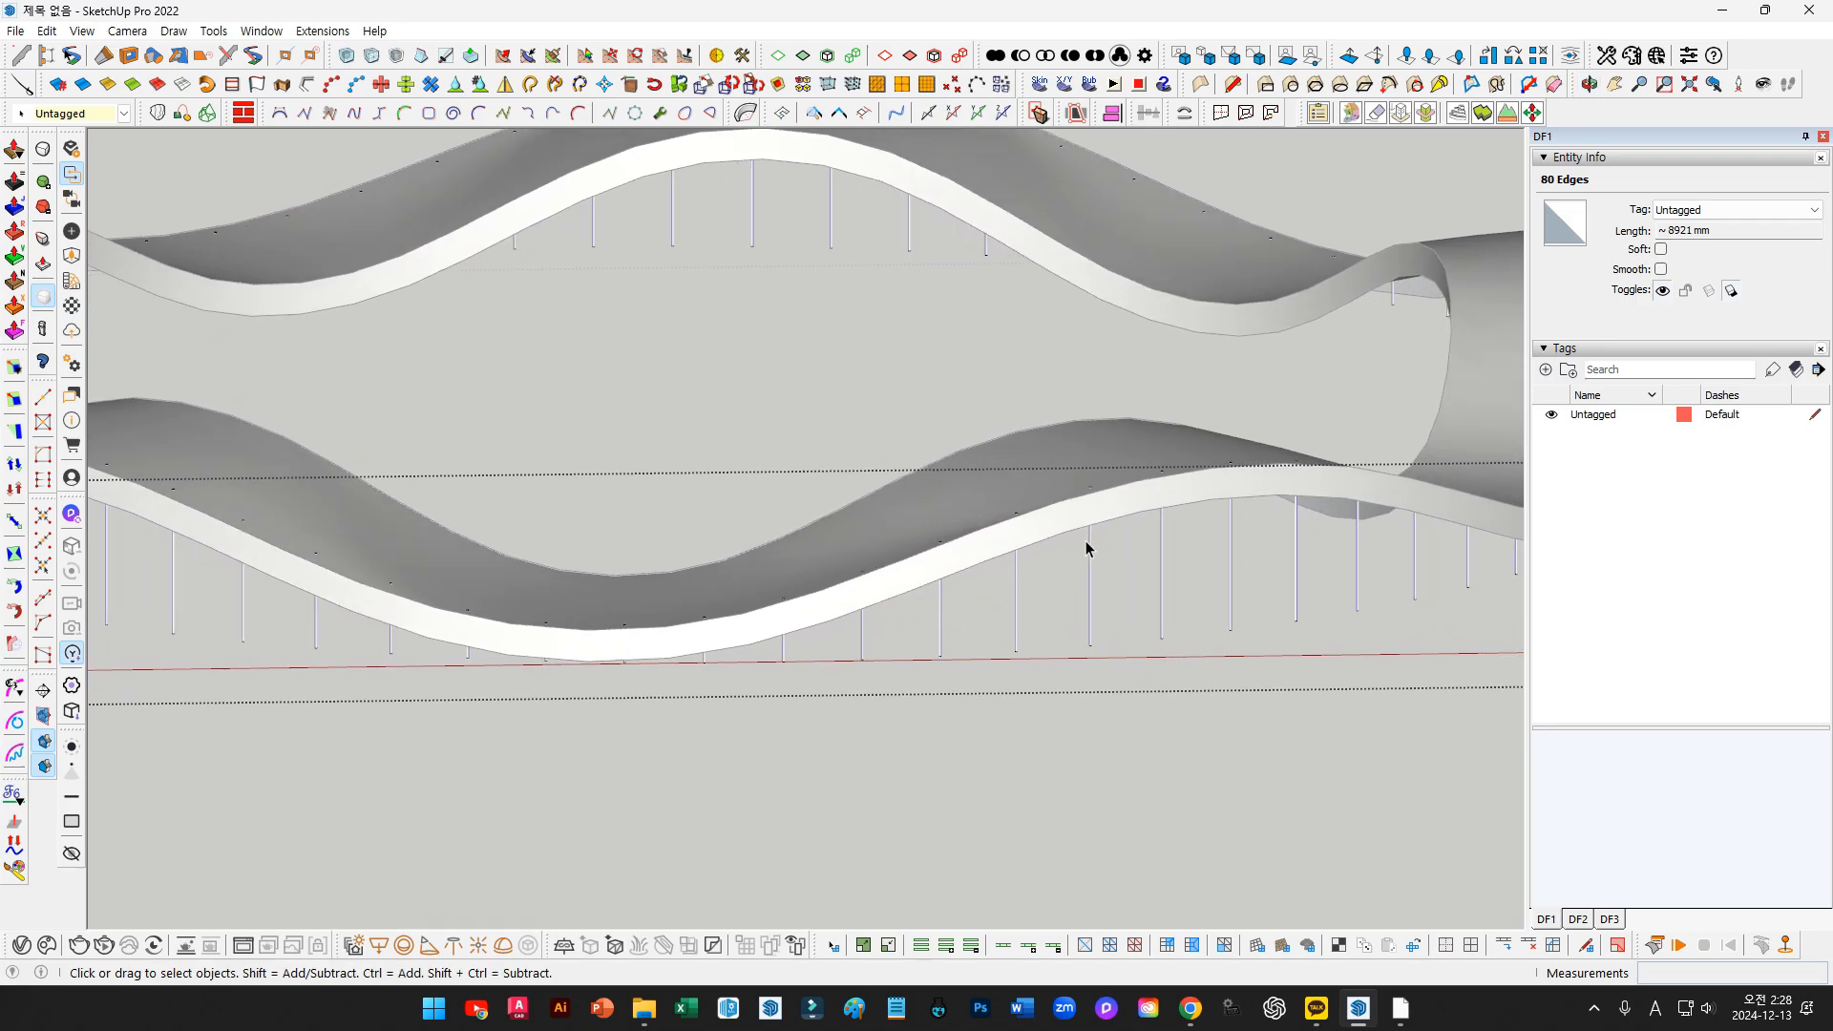
pyautogui.scroll(2, 1145, 515)
pyautogui.keyDown('shift'); pyautogui.moveTo(1166, 501); pyautogui.dragTo(1042, 571, button='middle'); pyautogui.keyUp('shift')
# Undo the 3 mm tubes and regenerate them along the vertical edges with an 8 mm diameter
pyautogui.hotkey('ctrl', 'z')
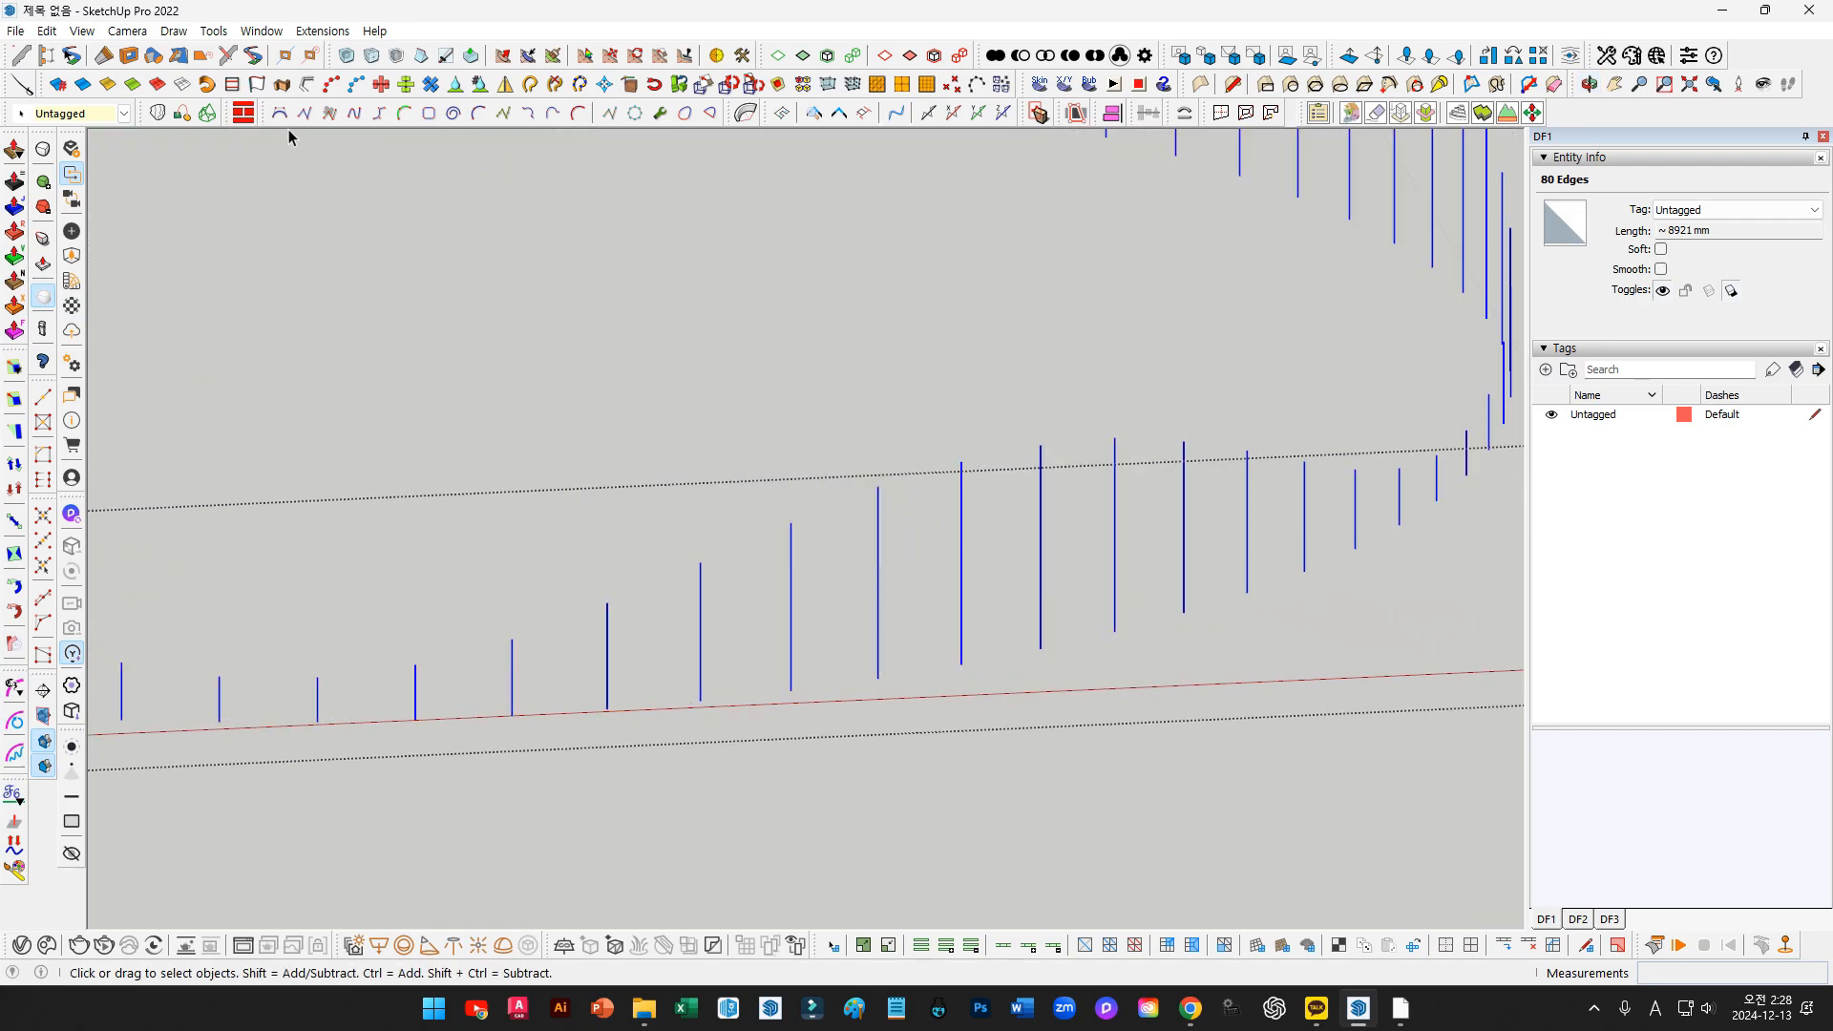
pyautogui.click(307, 86)
pyautogui.doubleClick(924, 534)
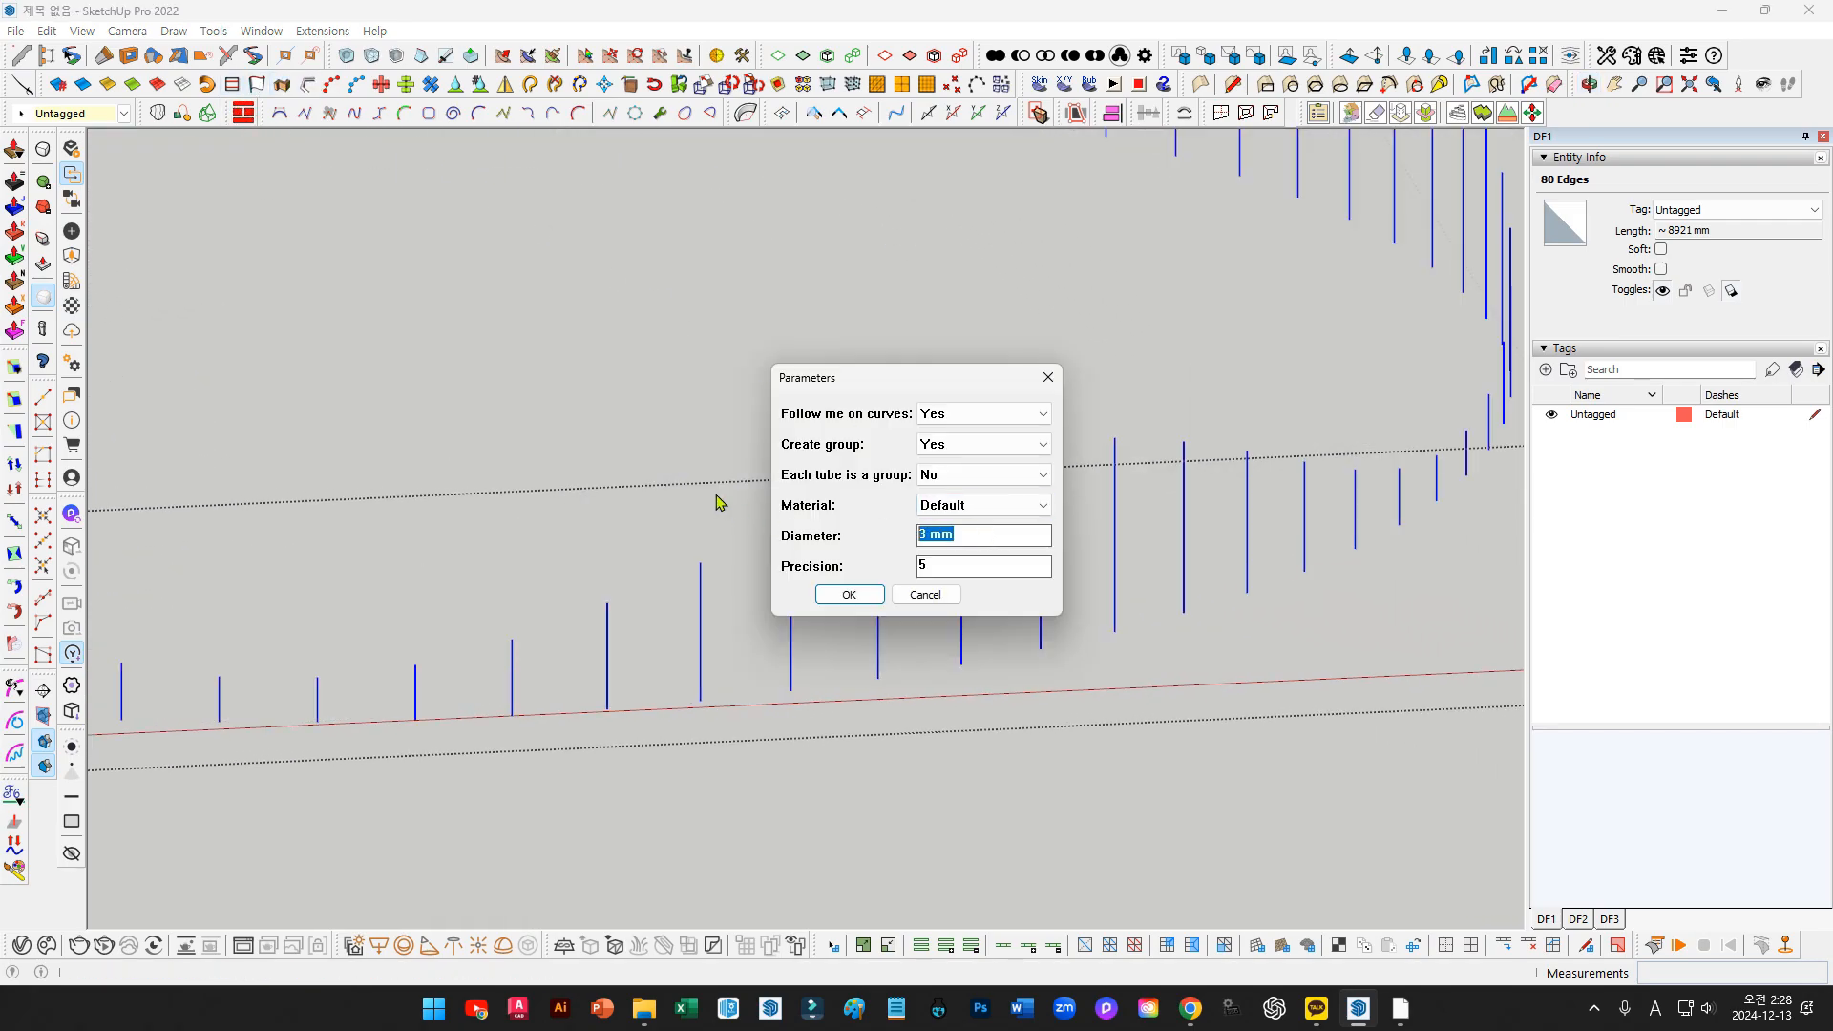
pyautogui.write('8')
pyautogui.press('Return')
# Show the wavy ring together with the new posts, exit the post group and examine the assembly
pyautogui.press('i')
pyautogui.scroll(-3, 907, 568)
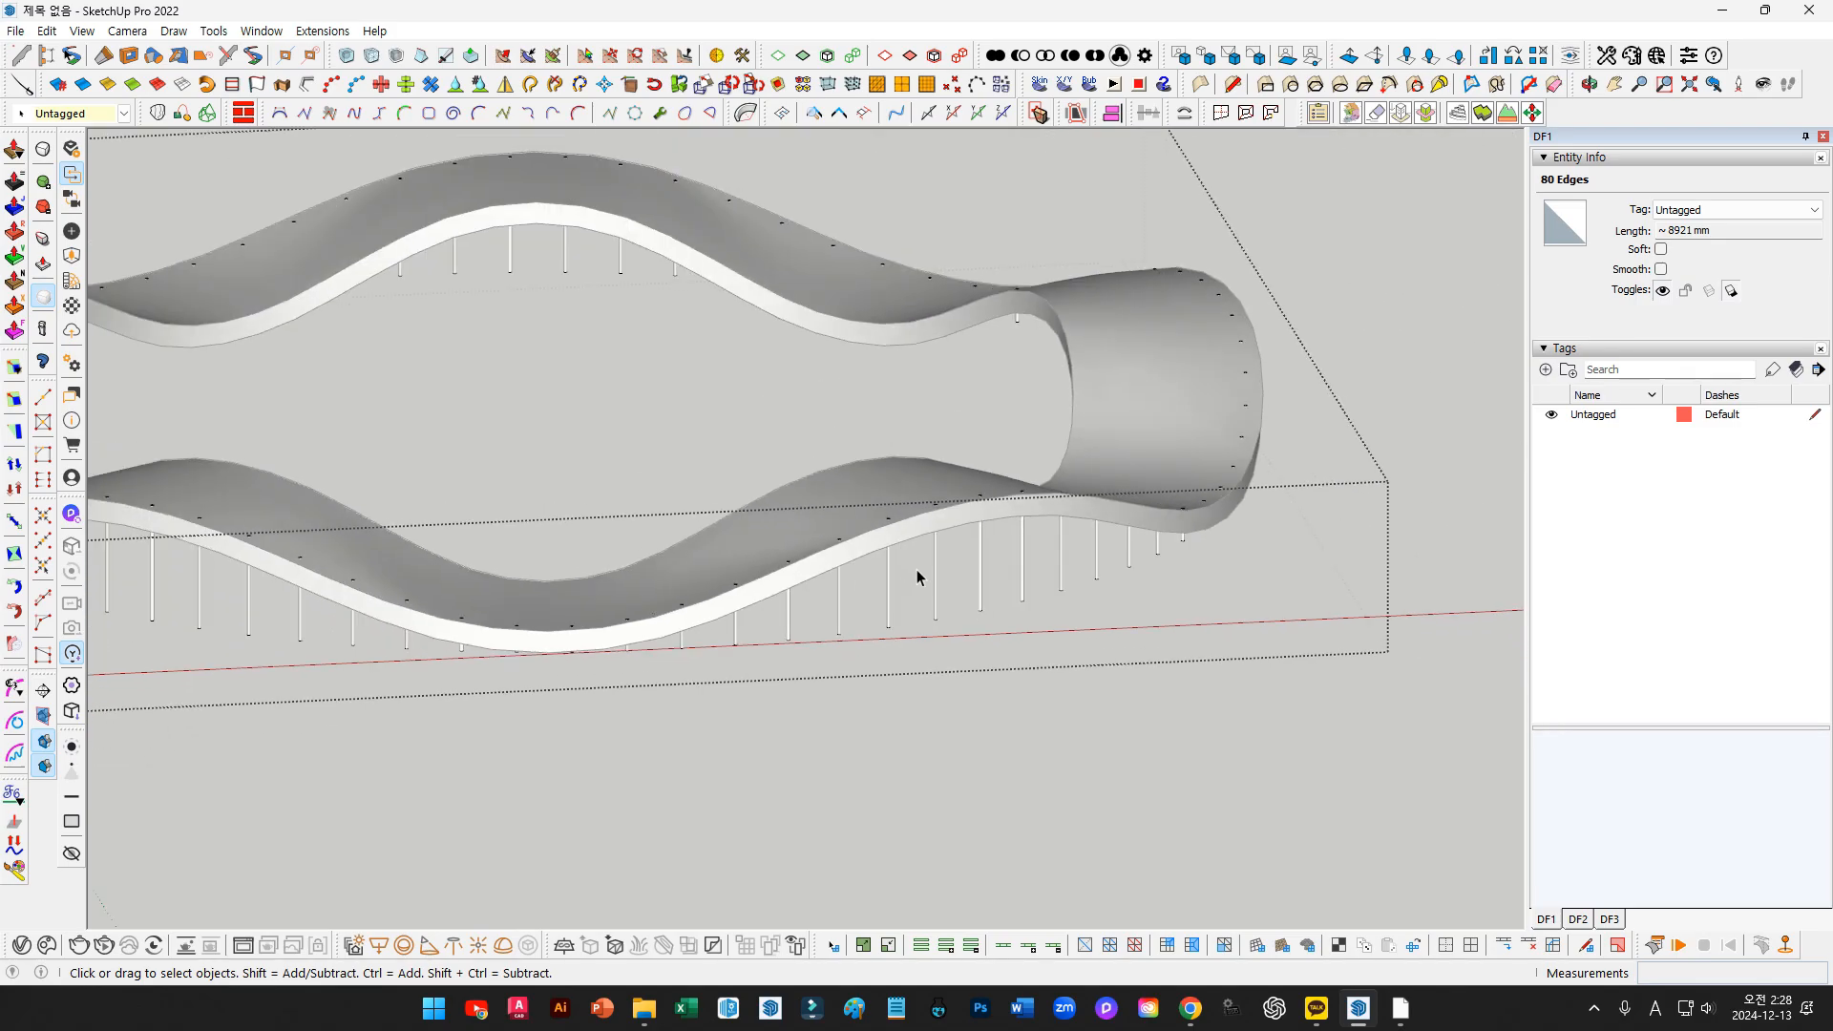
pyautogui.moveTo(918, 573)
pyautogui.mouseDown(button='middle')
pyautogui.moveTo(937, 507)
pyautogui.moveTo(946, 634)
pyautogui.moveTo(936, 566)
pyautogui.moveTo(804, 530)
pyautogui.moveTo(863, 614)
pyautogui.moveTo(830, 732)
pyautogui.mouseUp(button='middle')
pyautogui.press('i')
pyautogui.scroll(-1, 804, 528)
pyautogui.press('Escape')
pyautogui.scroll(3, 643, 764)
pyautogui.moveTo(642, 764); pyautogui.dragTo(726, 608, button='middle')
pyautogui.scroll(-3, 861, 609)
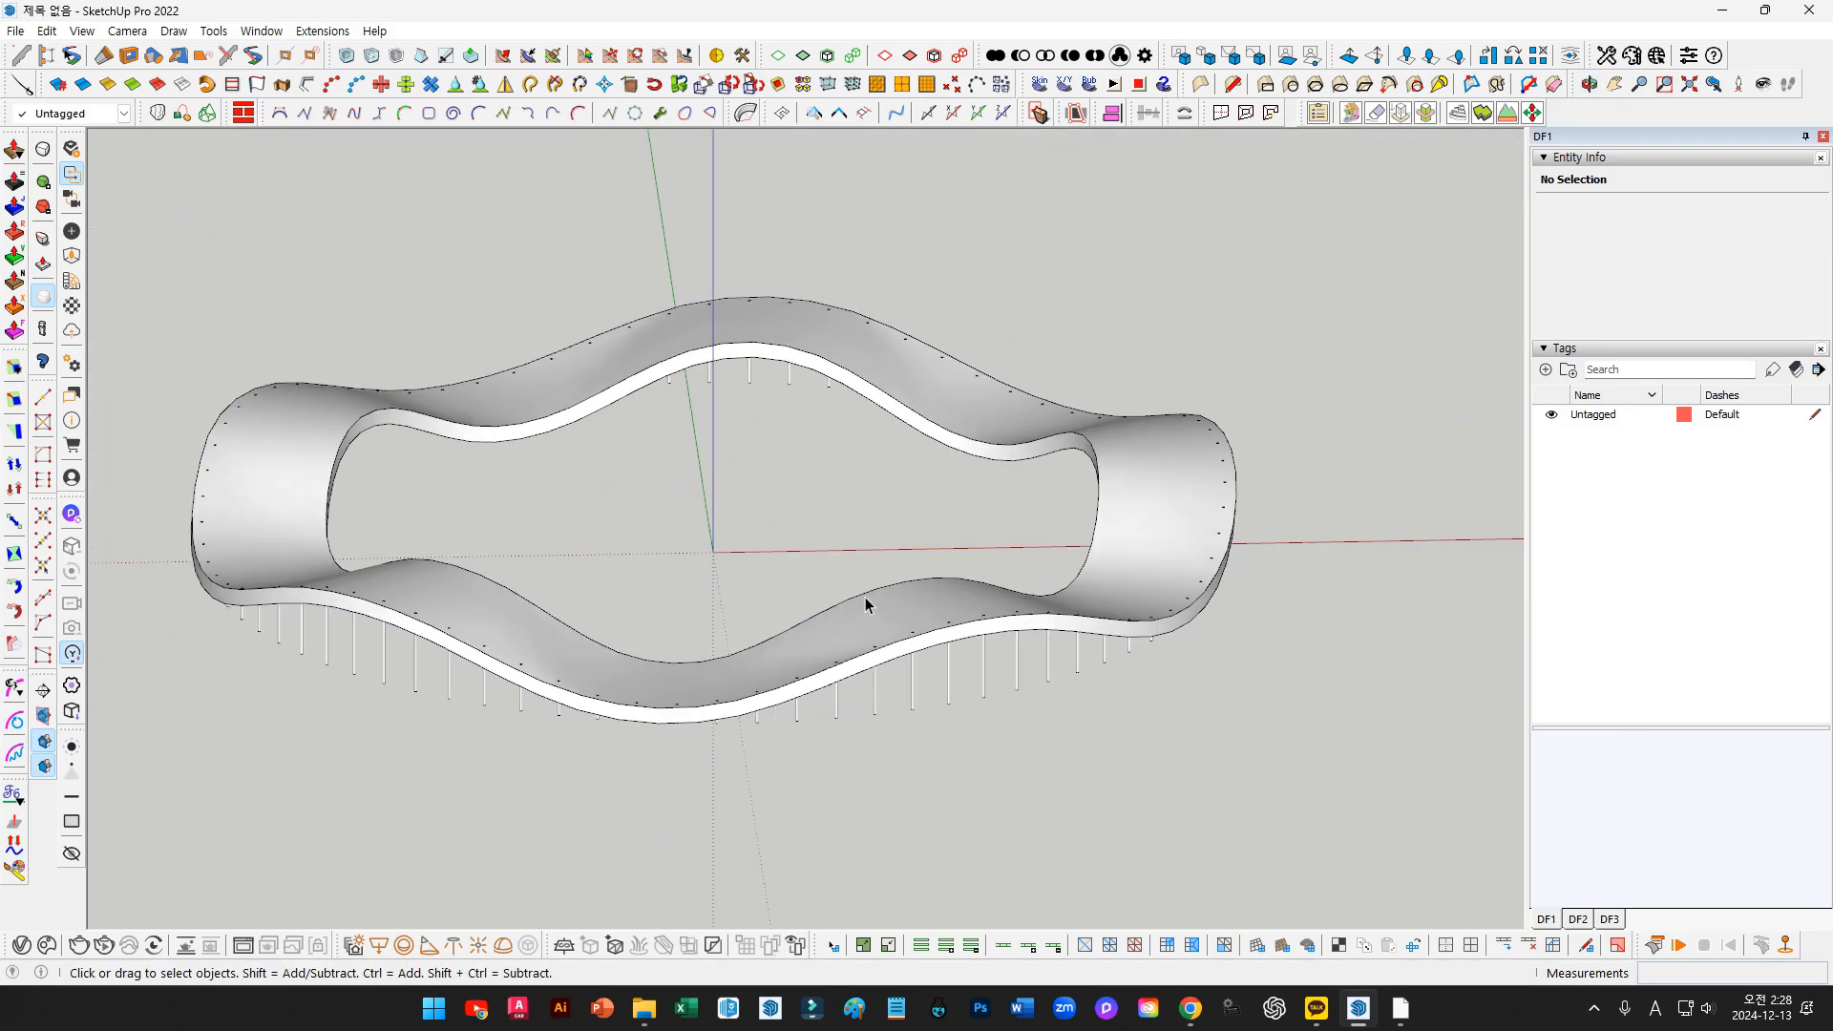
# Paste the copied base circle in place under the posts and offset it about 5 mm to both its outer and inner side
pyautogui.click(50, 31)
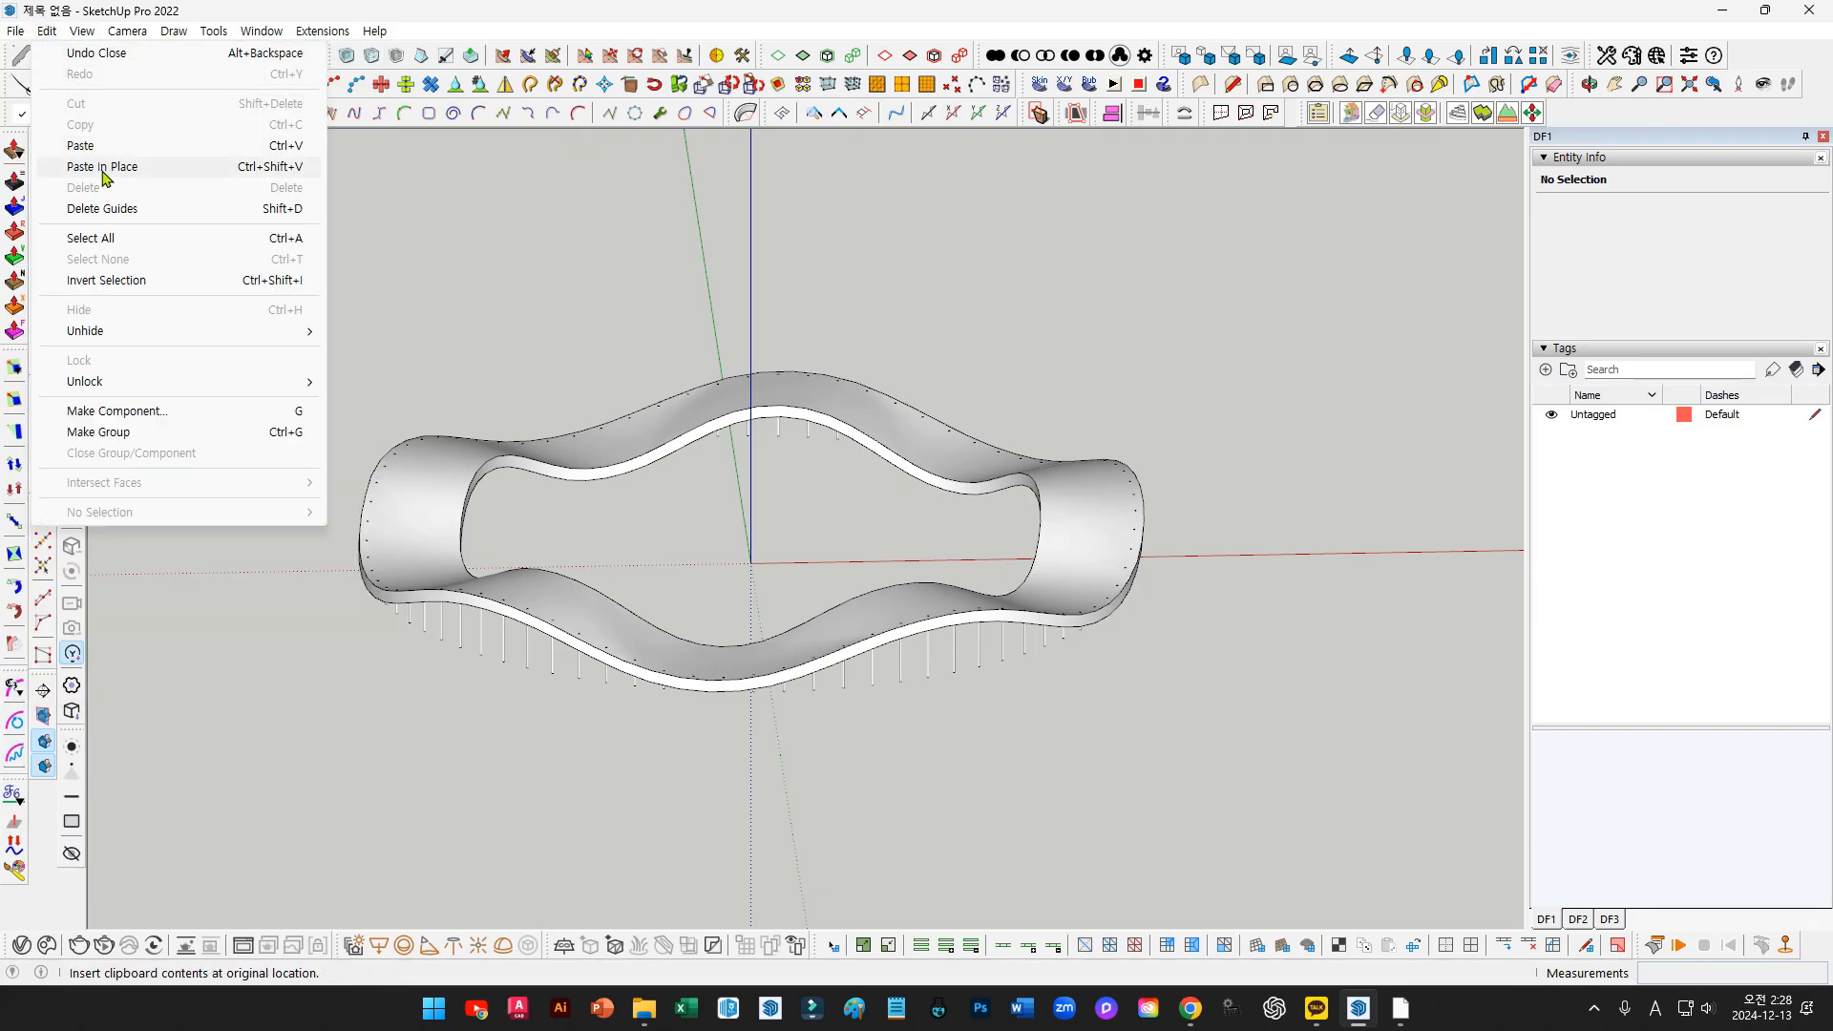
pyautogui.click(103, 177)
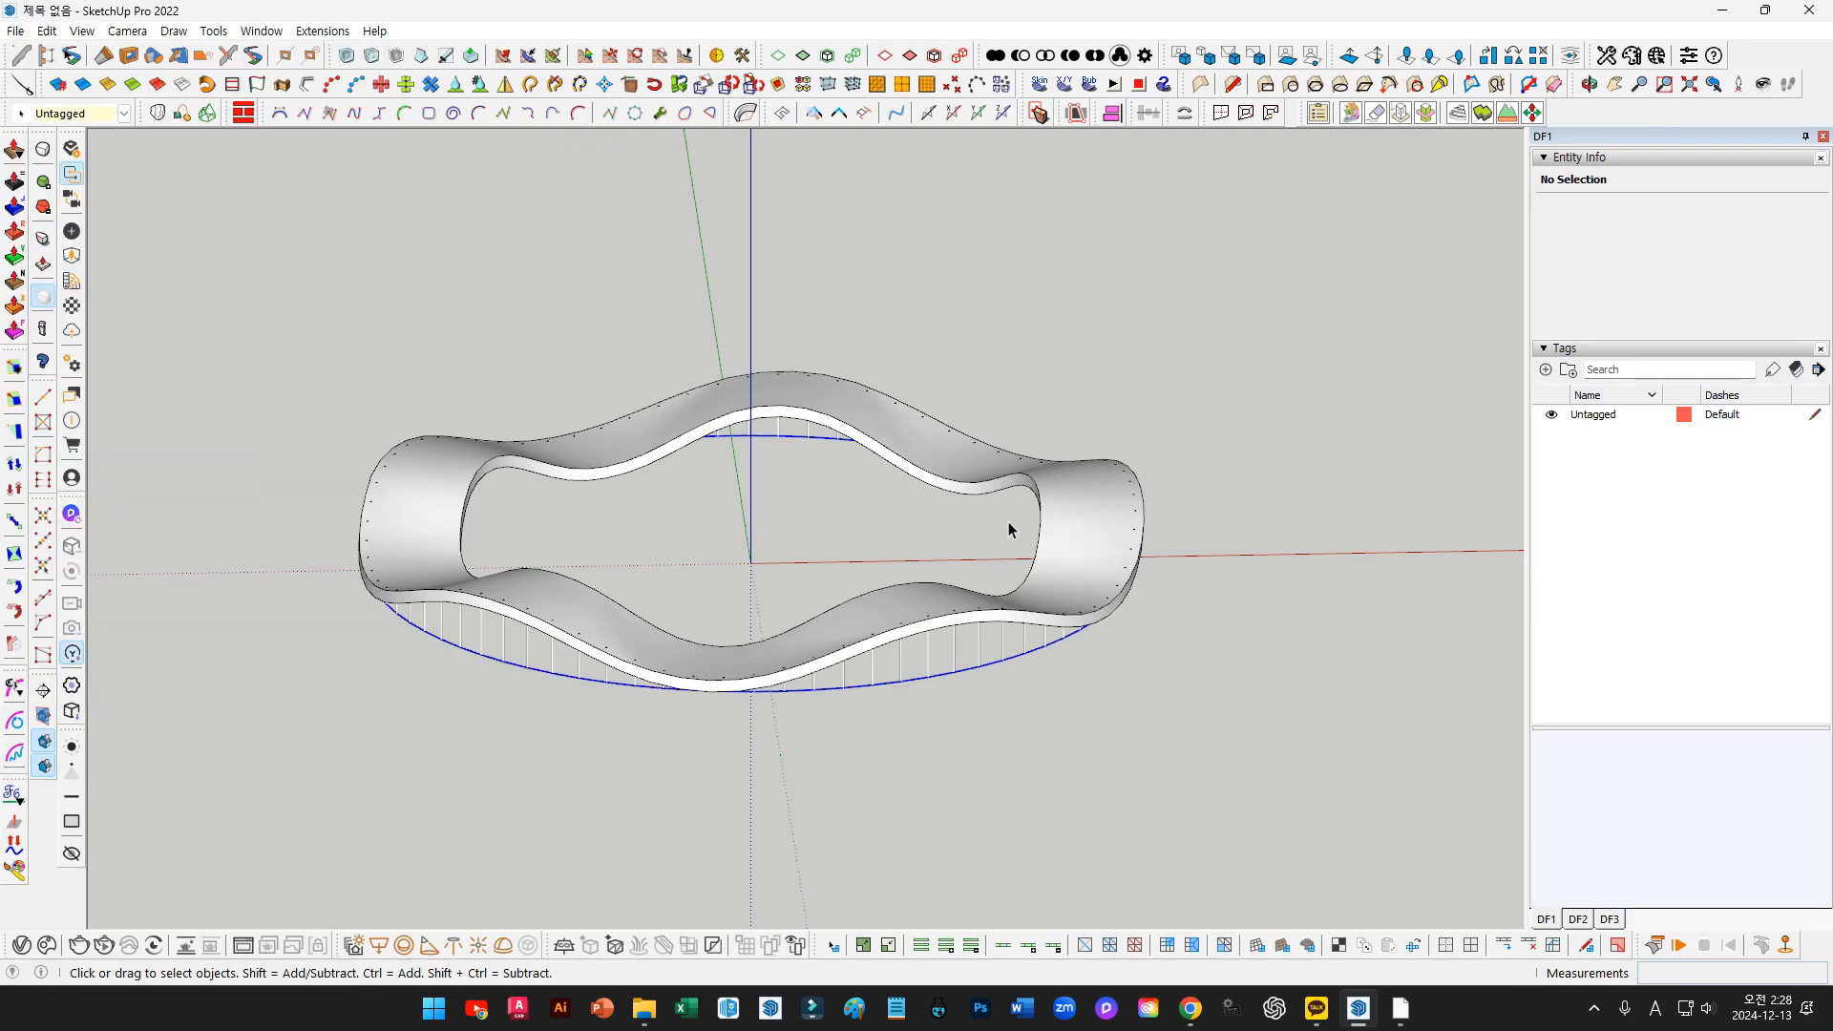
pyautogui.scroll(5, 1071, 718)
pyautogui.scroll(8, 1071, 718)
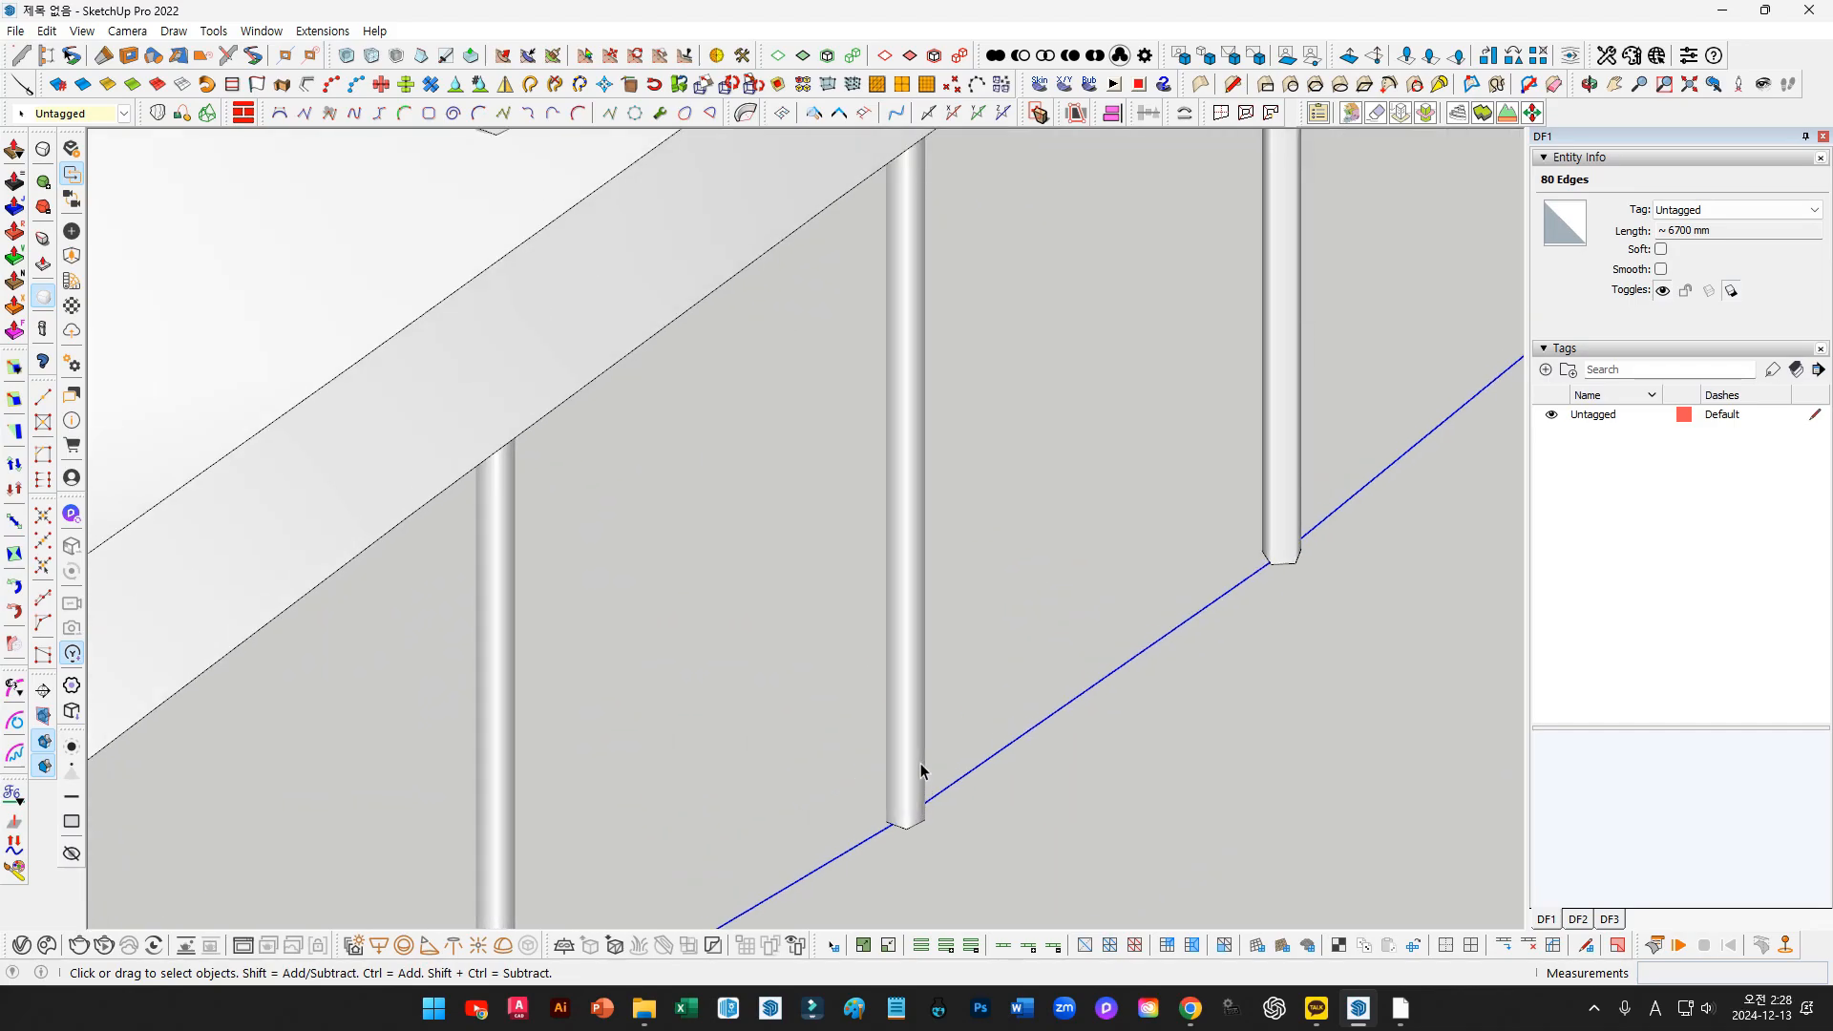
pyautogui.click(966, 778)
pyautogui.click(982, 790)
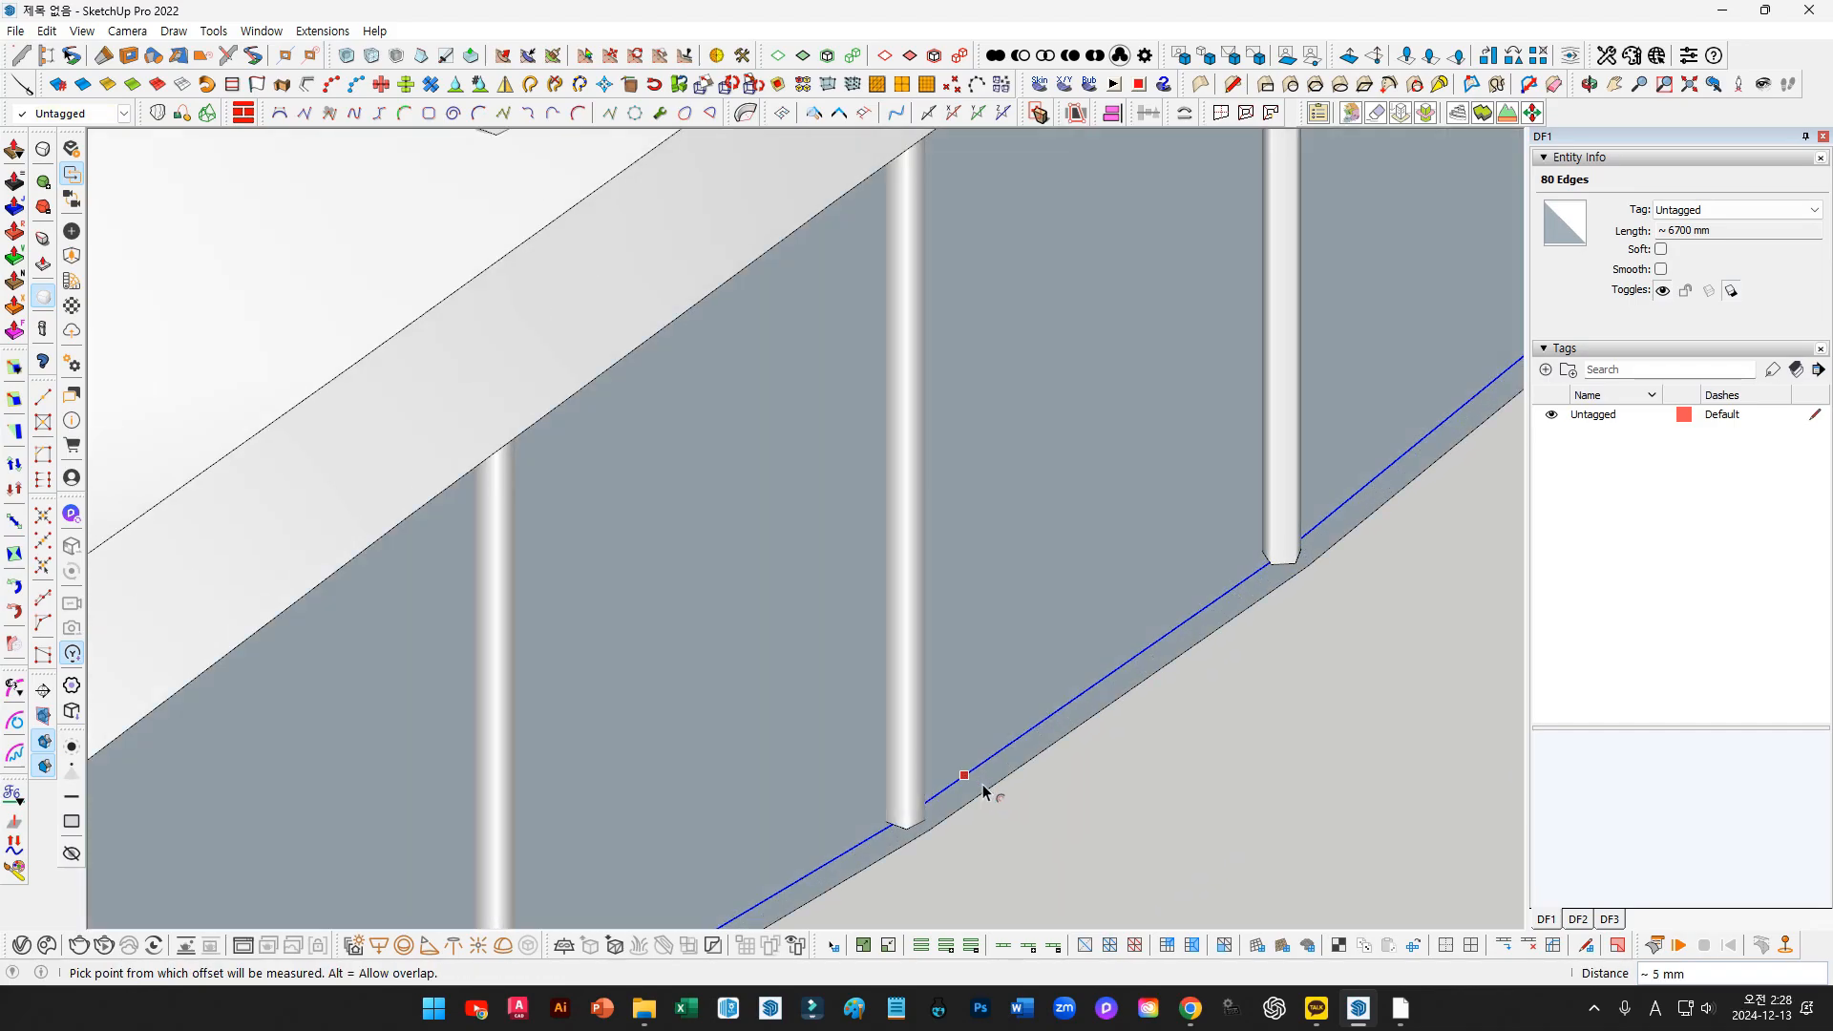
pyautogui.click(979, 766)
pyautogui.click(960, 747)
pyautogui.press('space')
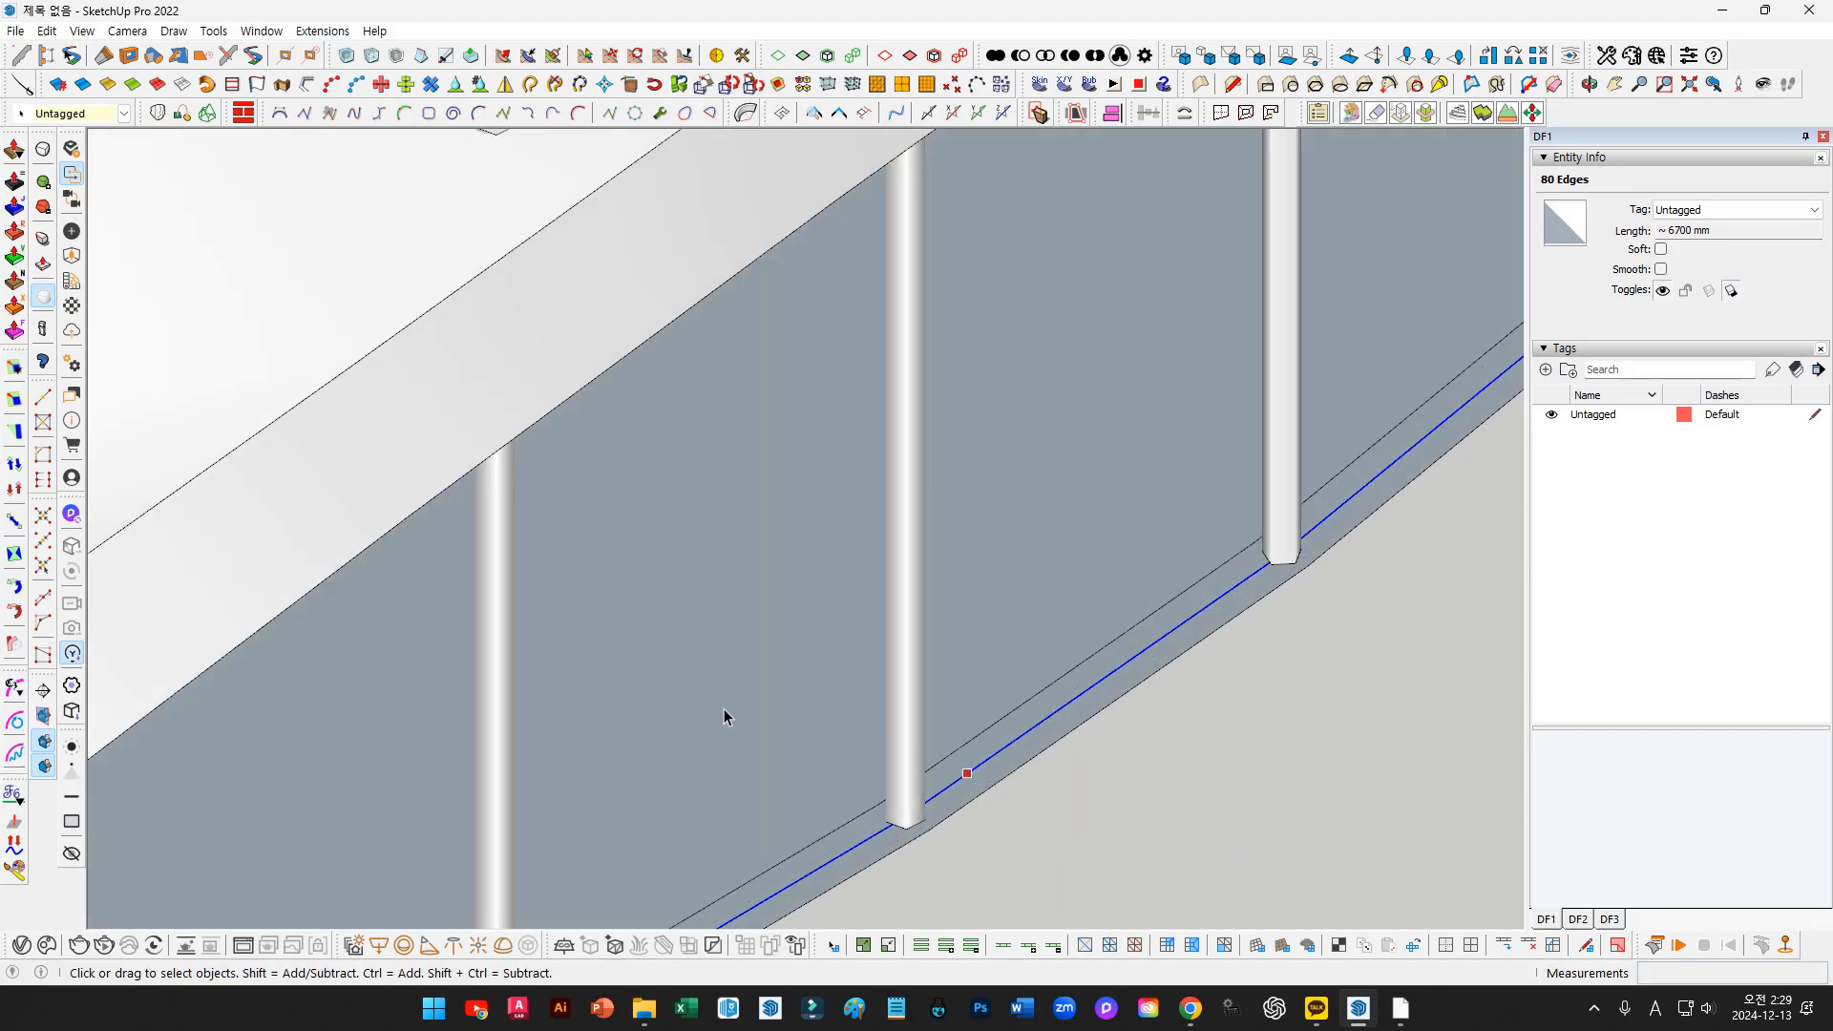
# Delete the large inner face and the original centre circle, keeping only the narrow ring face beneath the posts
pyautogui.click(725, 716)
pyautogui.press('Delete')
pyautogui.click(984, 761)
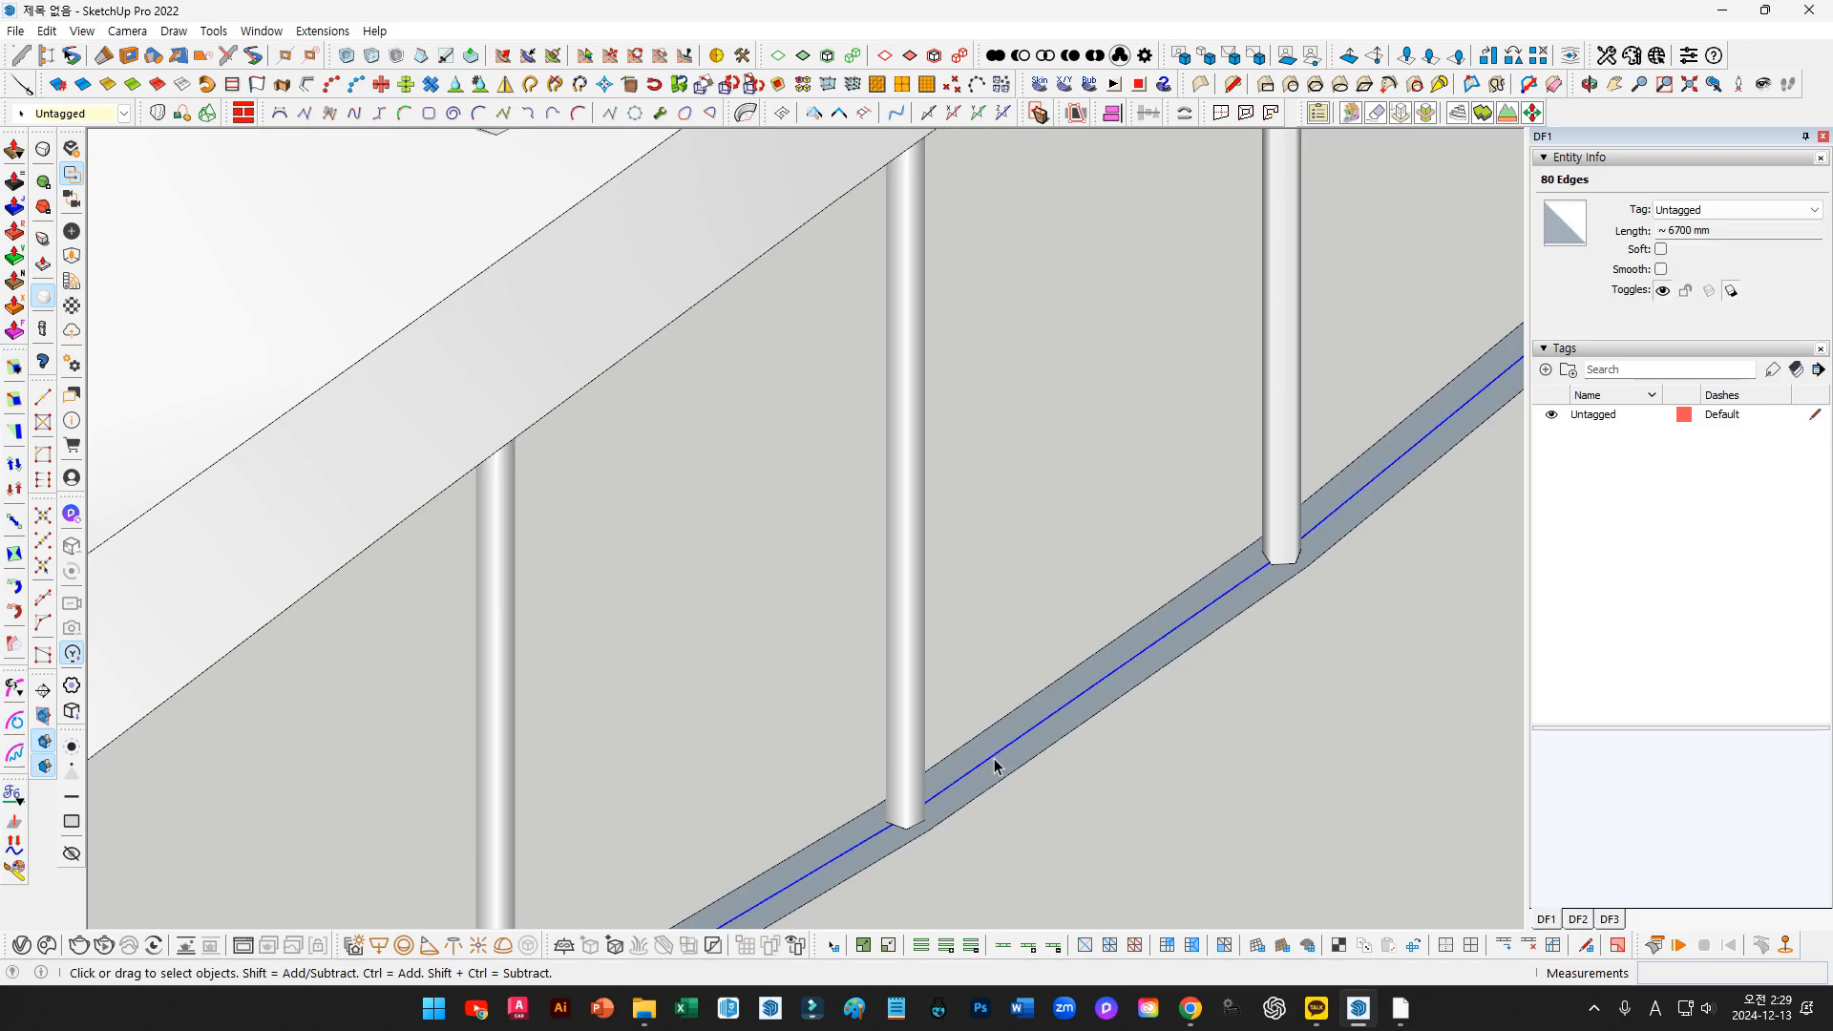
pyautogui.press('Delete')
# Extrude the narrow ring face with Push/Pull into a thin base rail at the feet of the posts
pyautogui.press('p')
pyautogui.click(1053, 712)
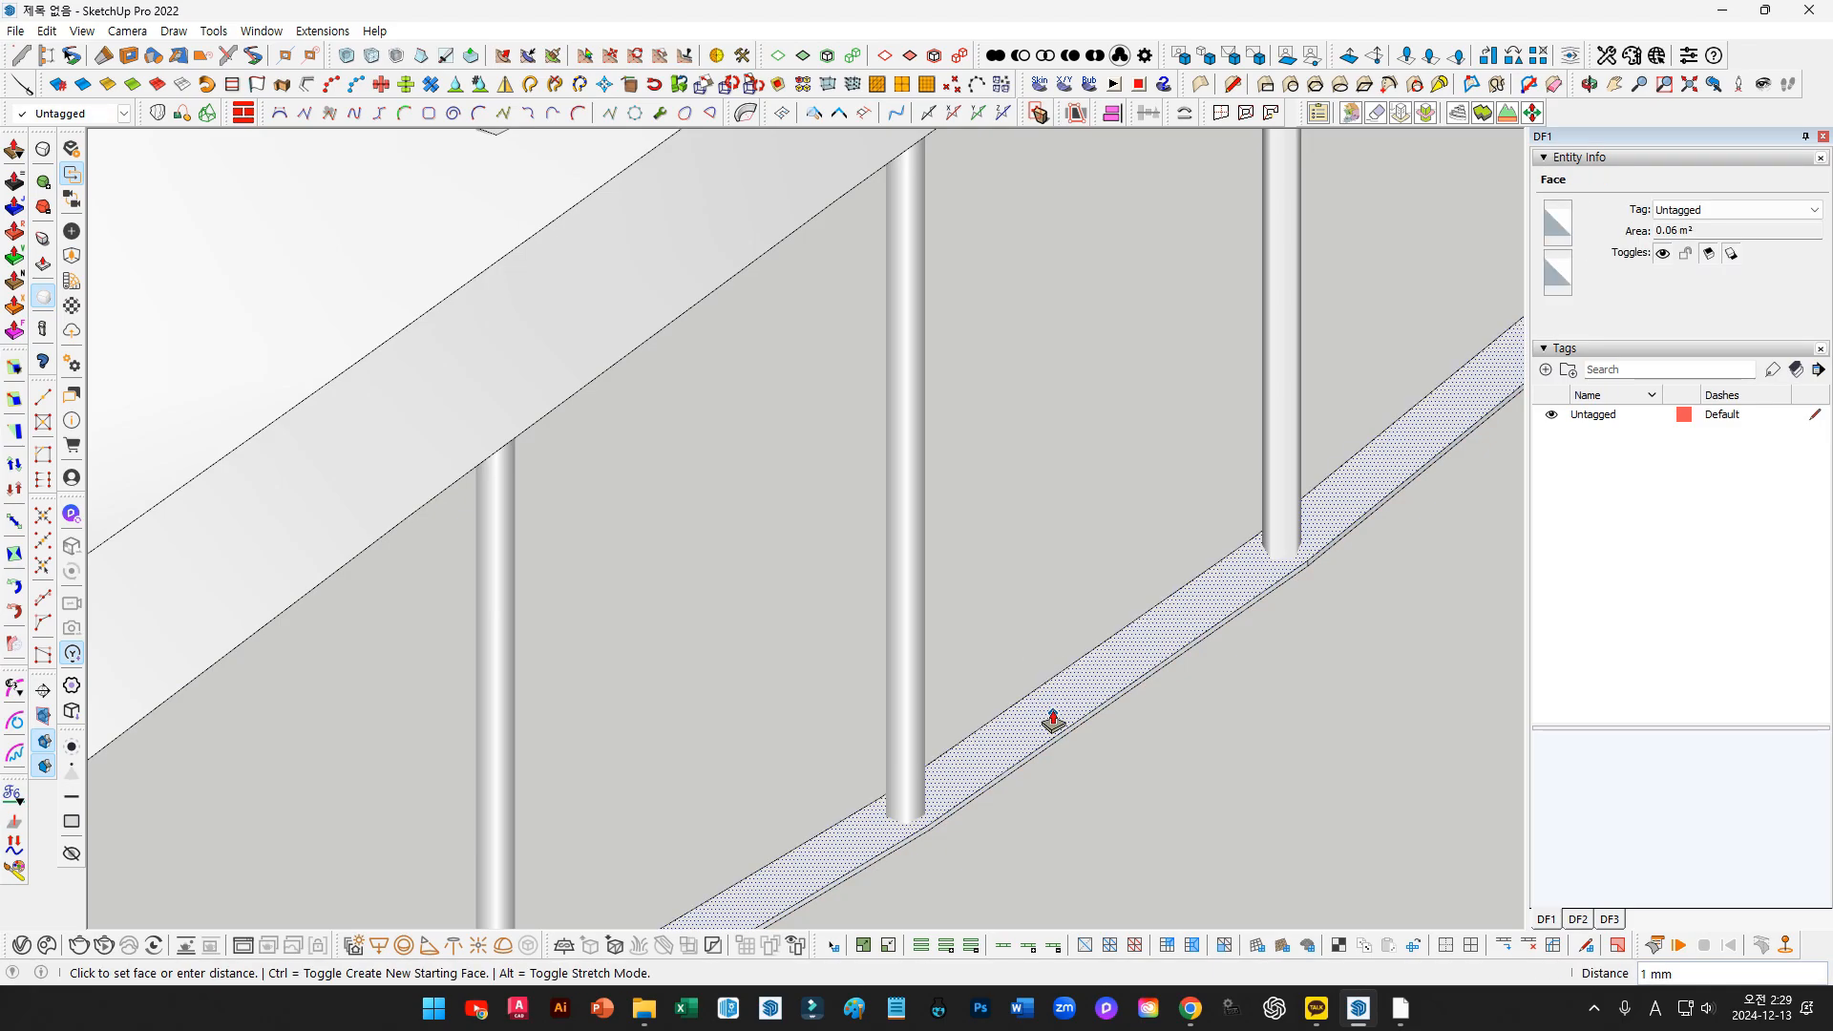
pyautogui.scroll(-5, 920, 663)
pyautogui.moveTo(920, 662); pyautogui.dragTo(913, 509, button='middle')
pyautogui.scroll(10, 1091, 654)
pyautogui.press('space')
pyautogui.scroll(-10, 1055, 627)
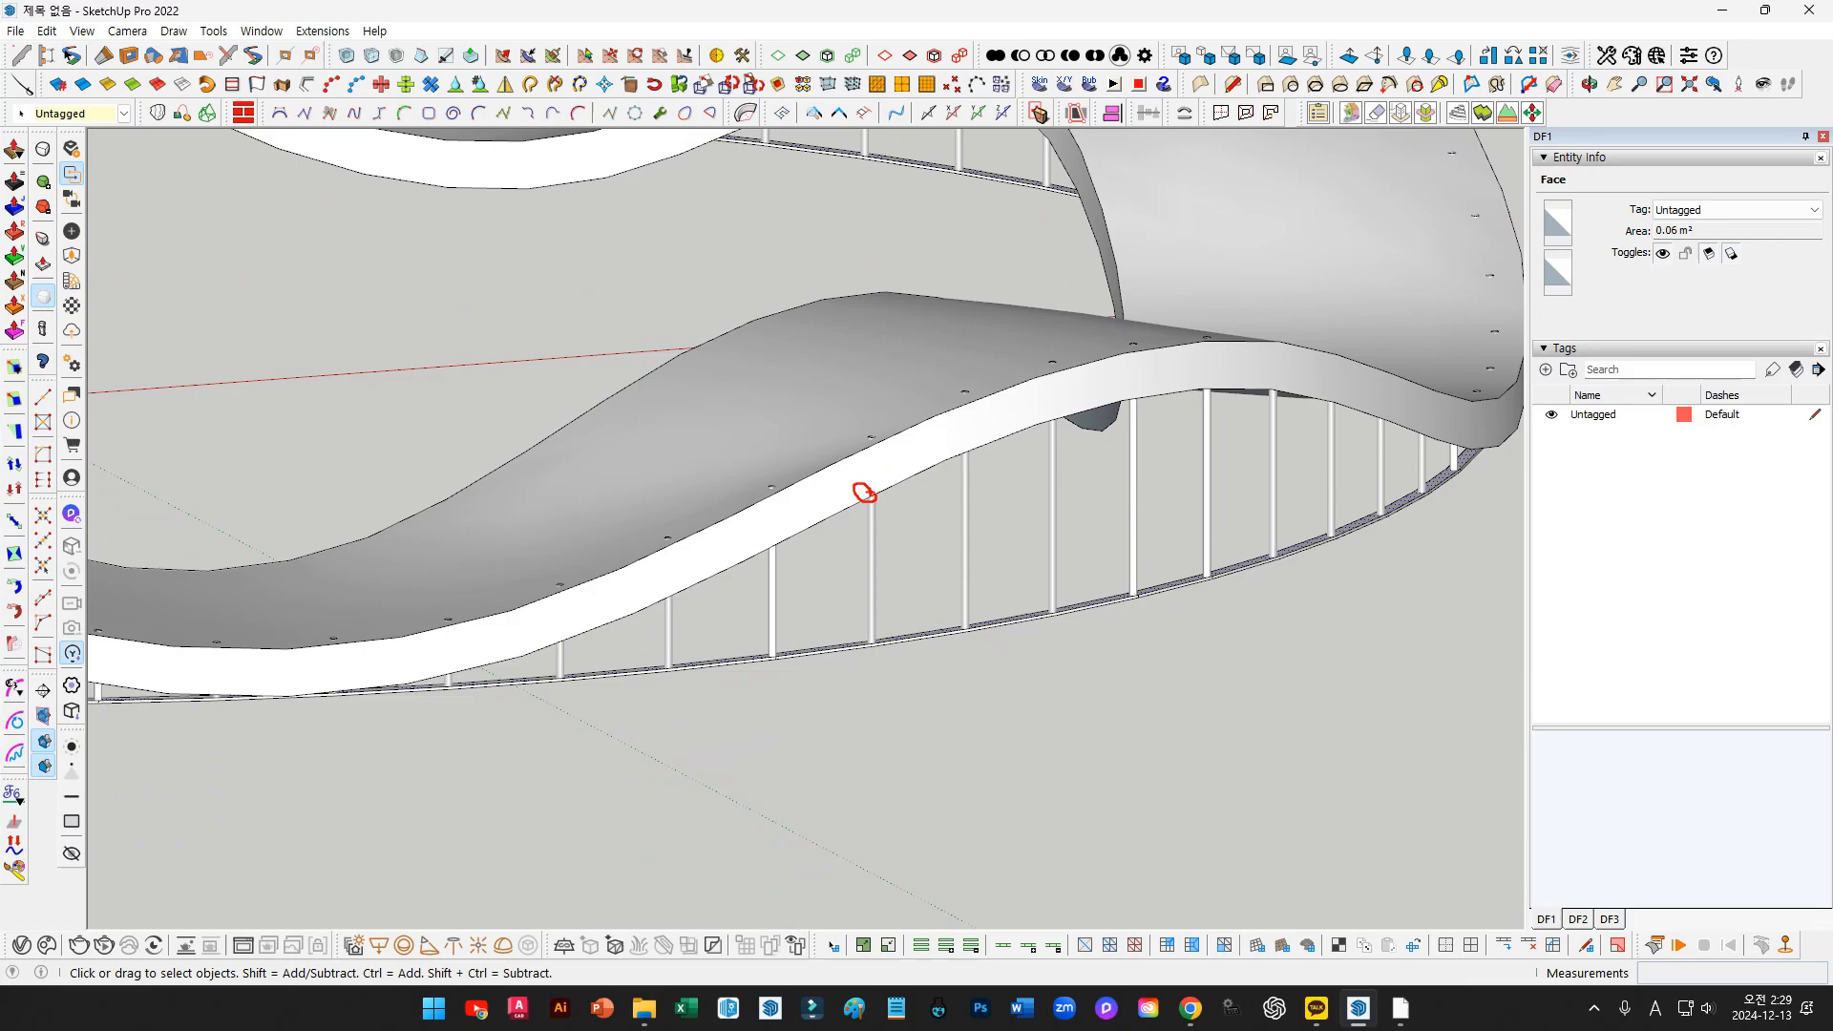
# Open the wavy ring group and try thickening its curved surface with Joint Push Pull where the post tops meet it
pyautogui.moveTo(866, 492); pyautogui.dragTo(865, 421)
pyautogui.press('Escape')
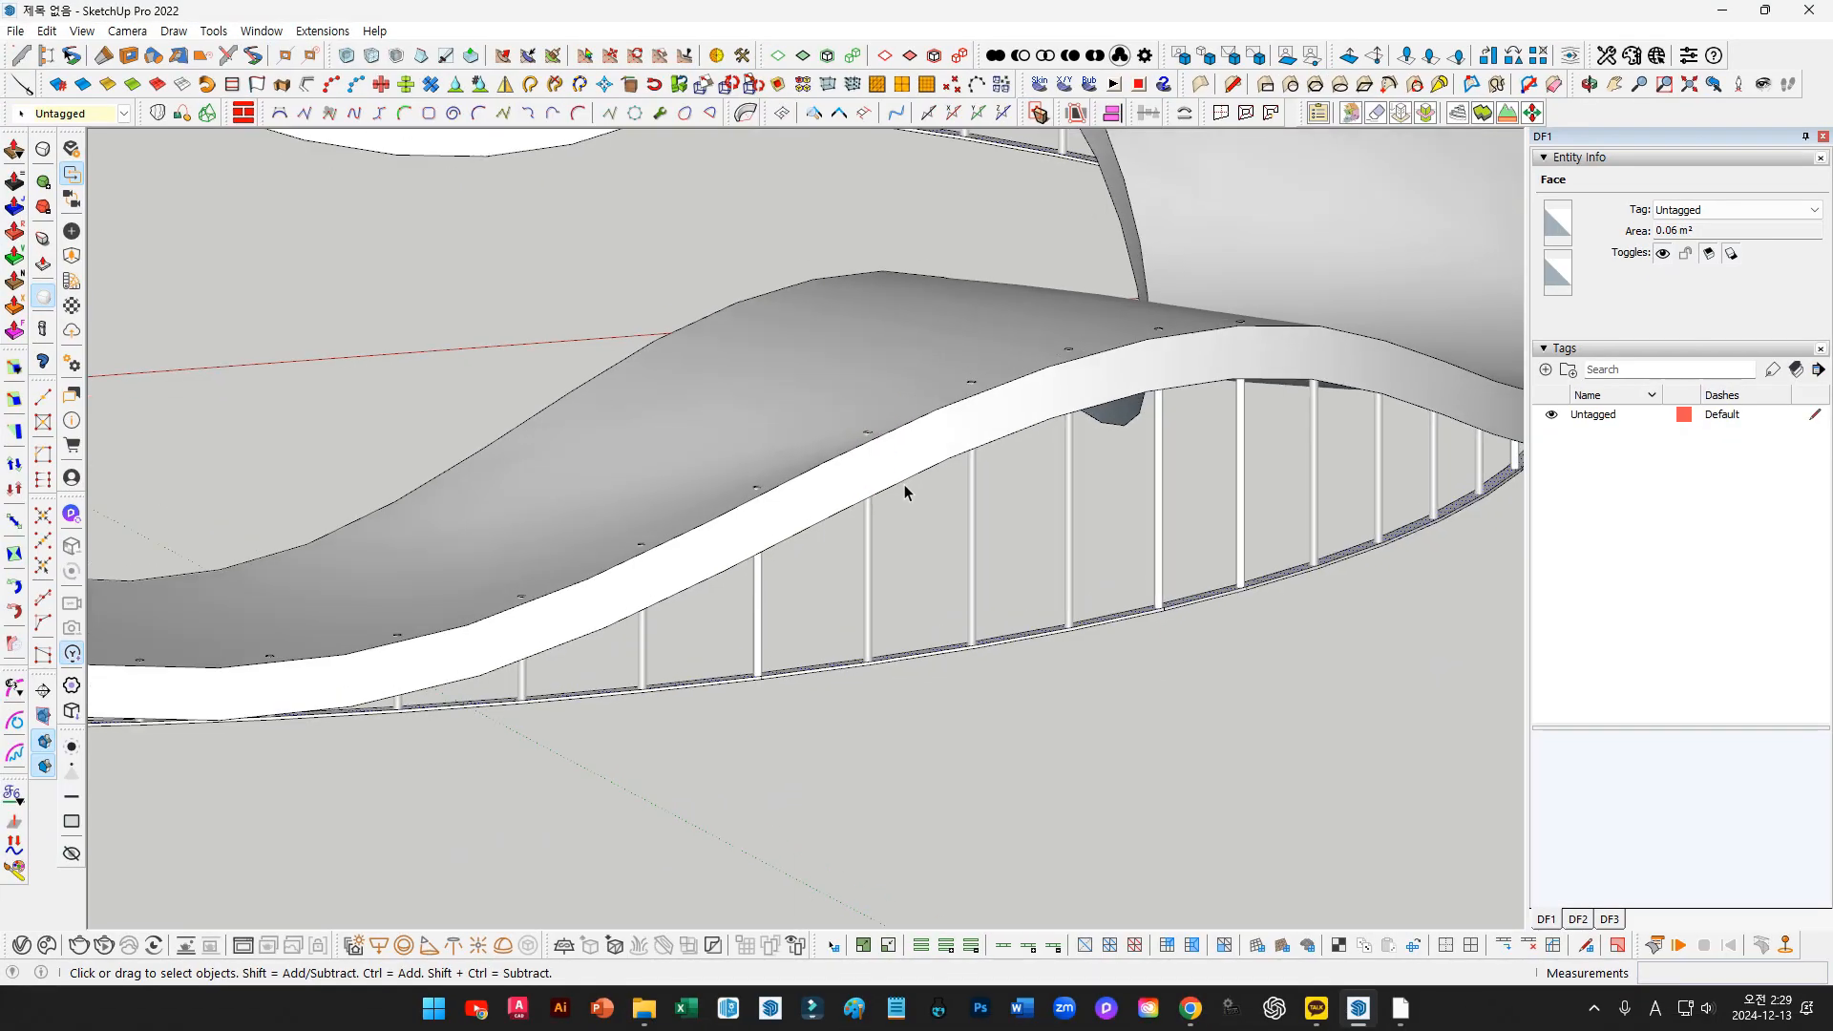
pyautogui.moveTo(903, 484)
pyautogui.mouseDown(button='middle')
pyautogui.moveTo(778, 414)
pyautogui.moveTo(774, 372)
pyautogui.moveTo(802, 396)
pyautogui.mouseUp(button='middle')
pyautogui.tripleClick(1090, 337)
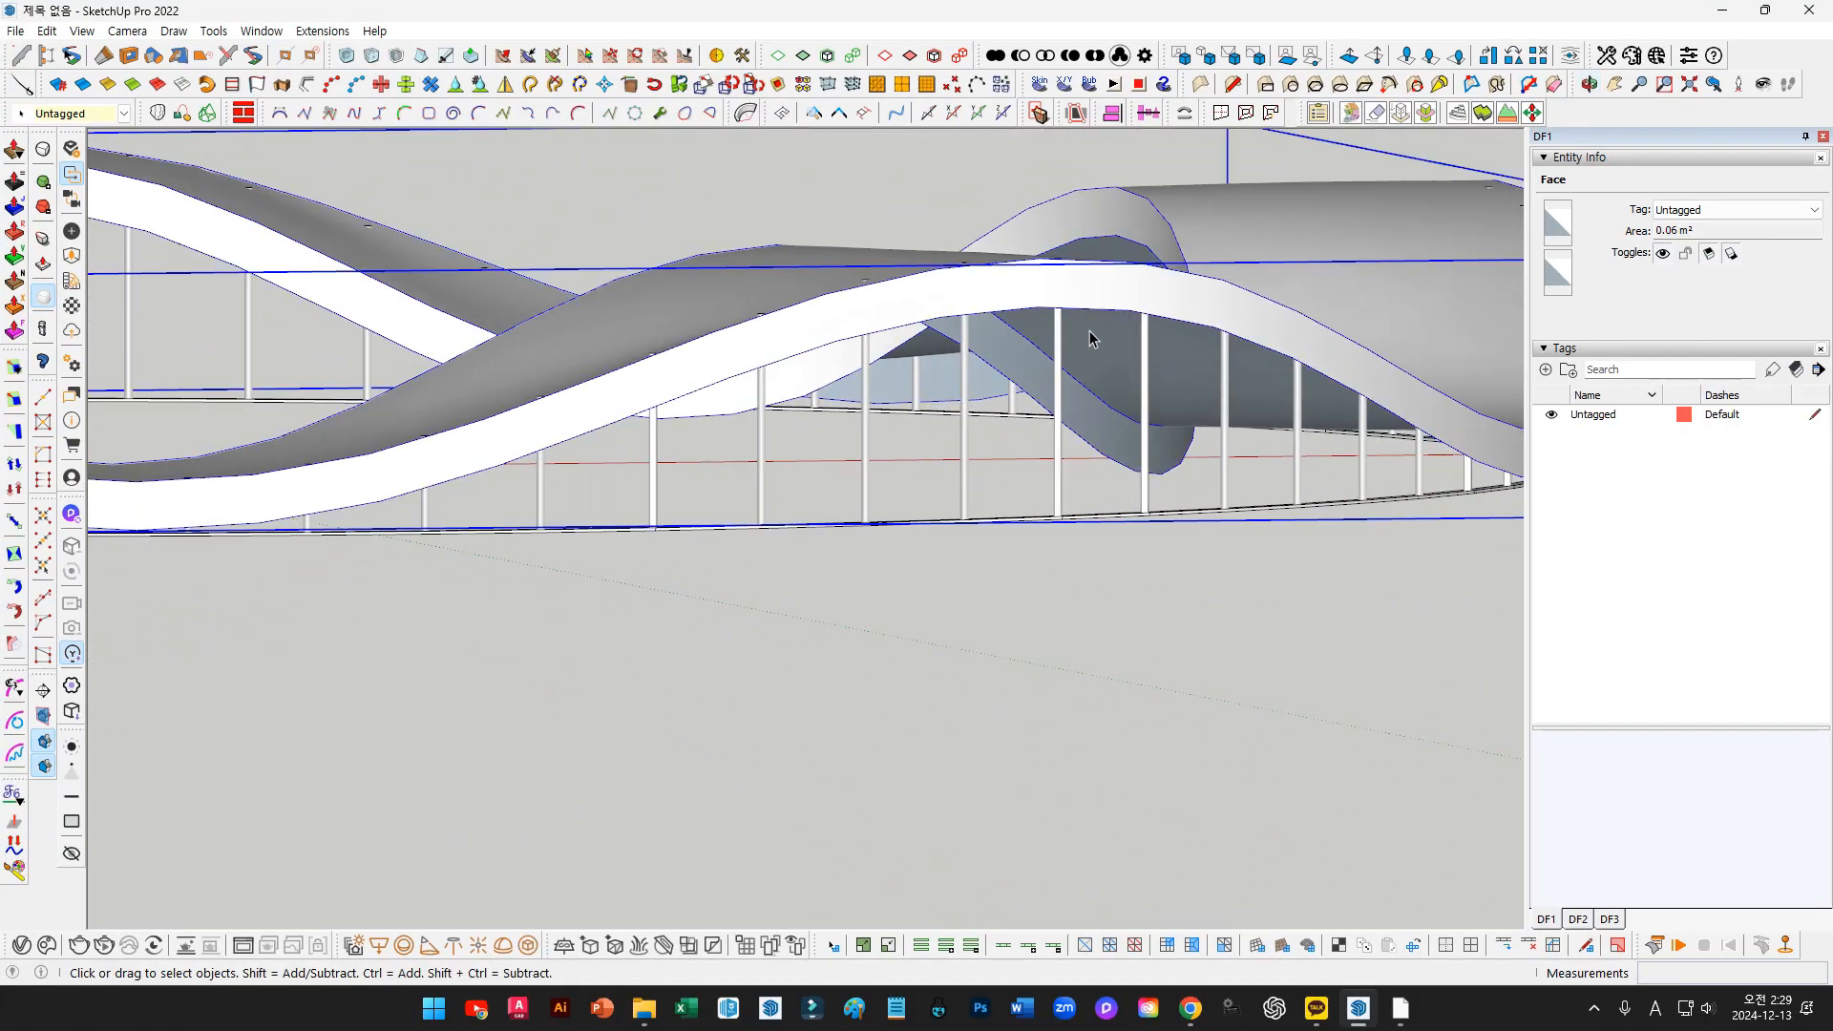
pyautogui.click(1089, 337)
pyautogui.click(1037, 389)
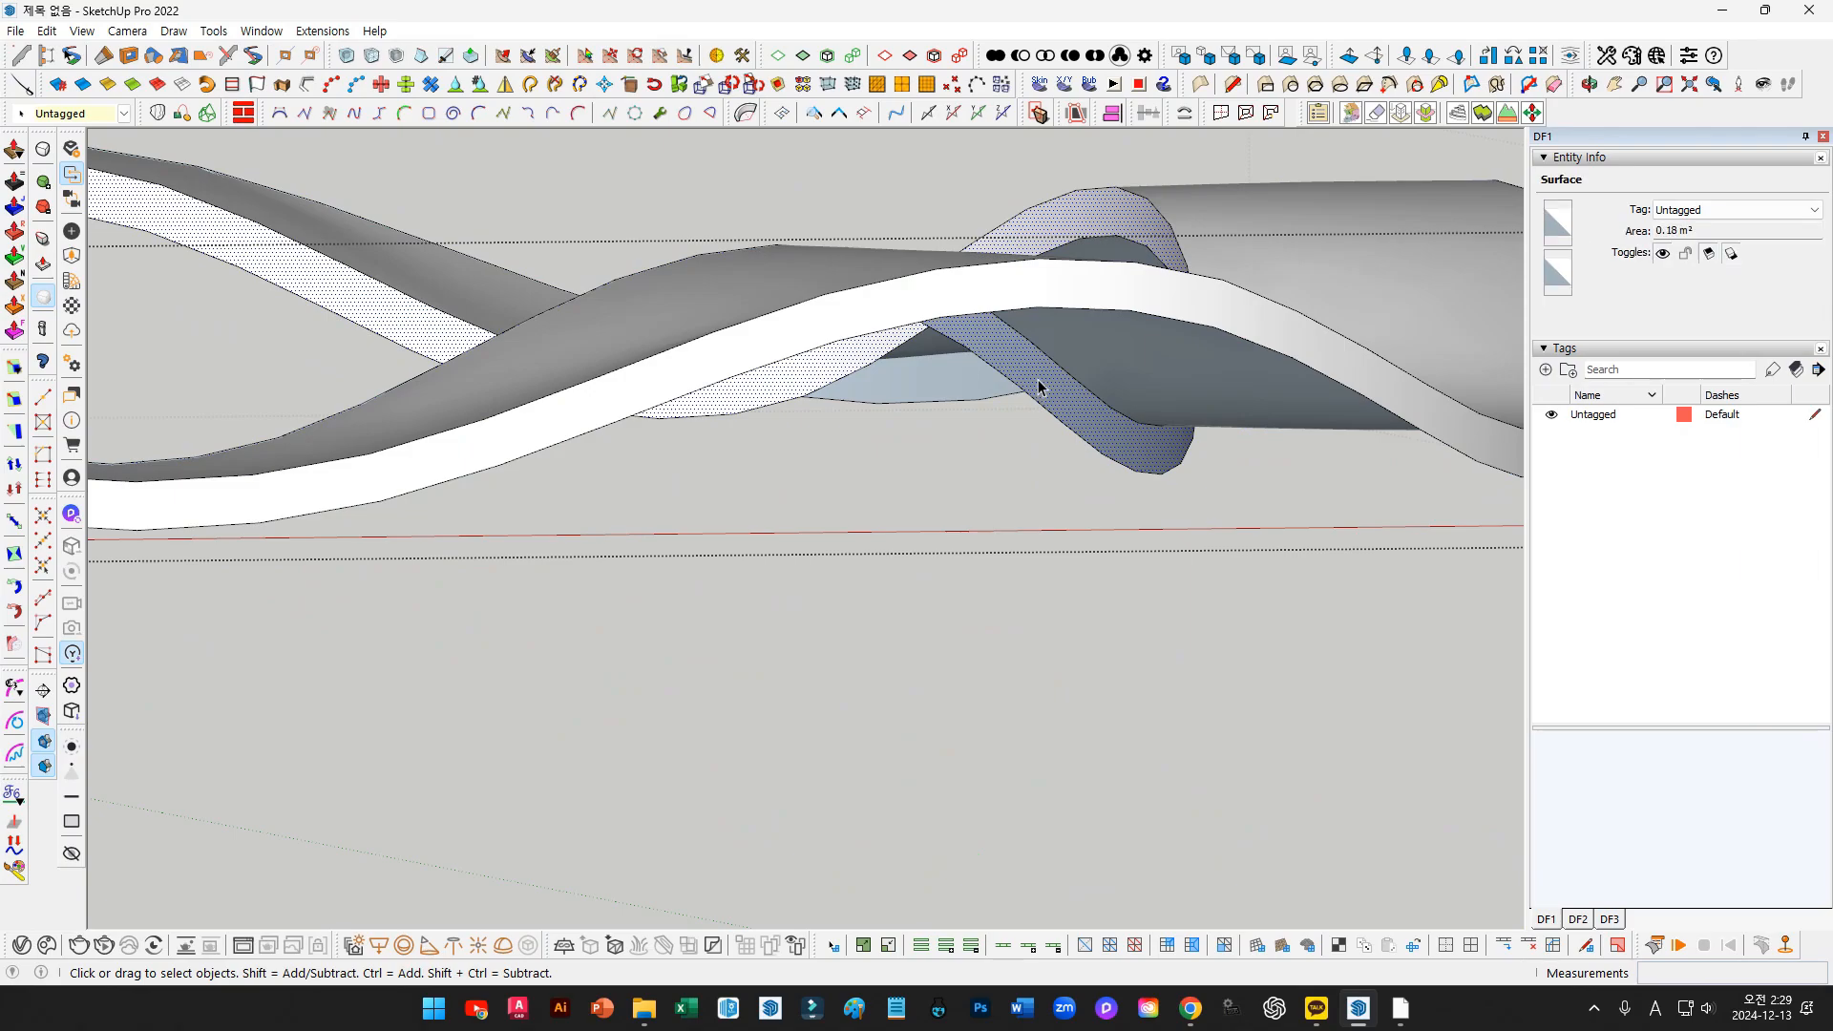
pyautogui.click(1102, 354)
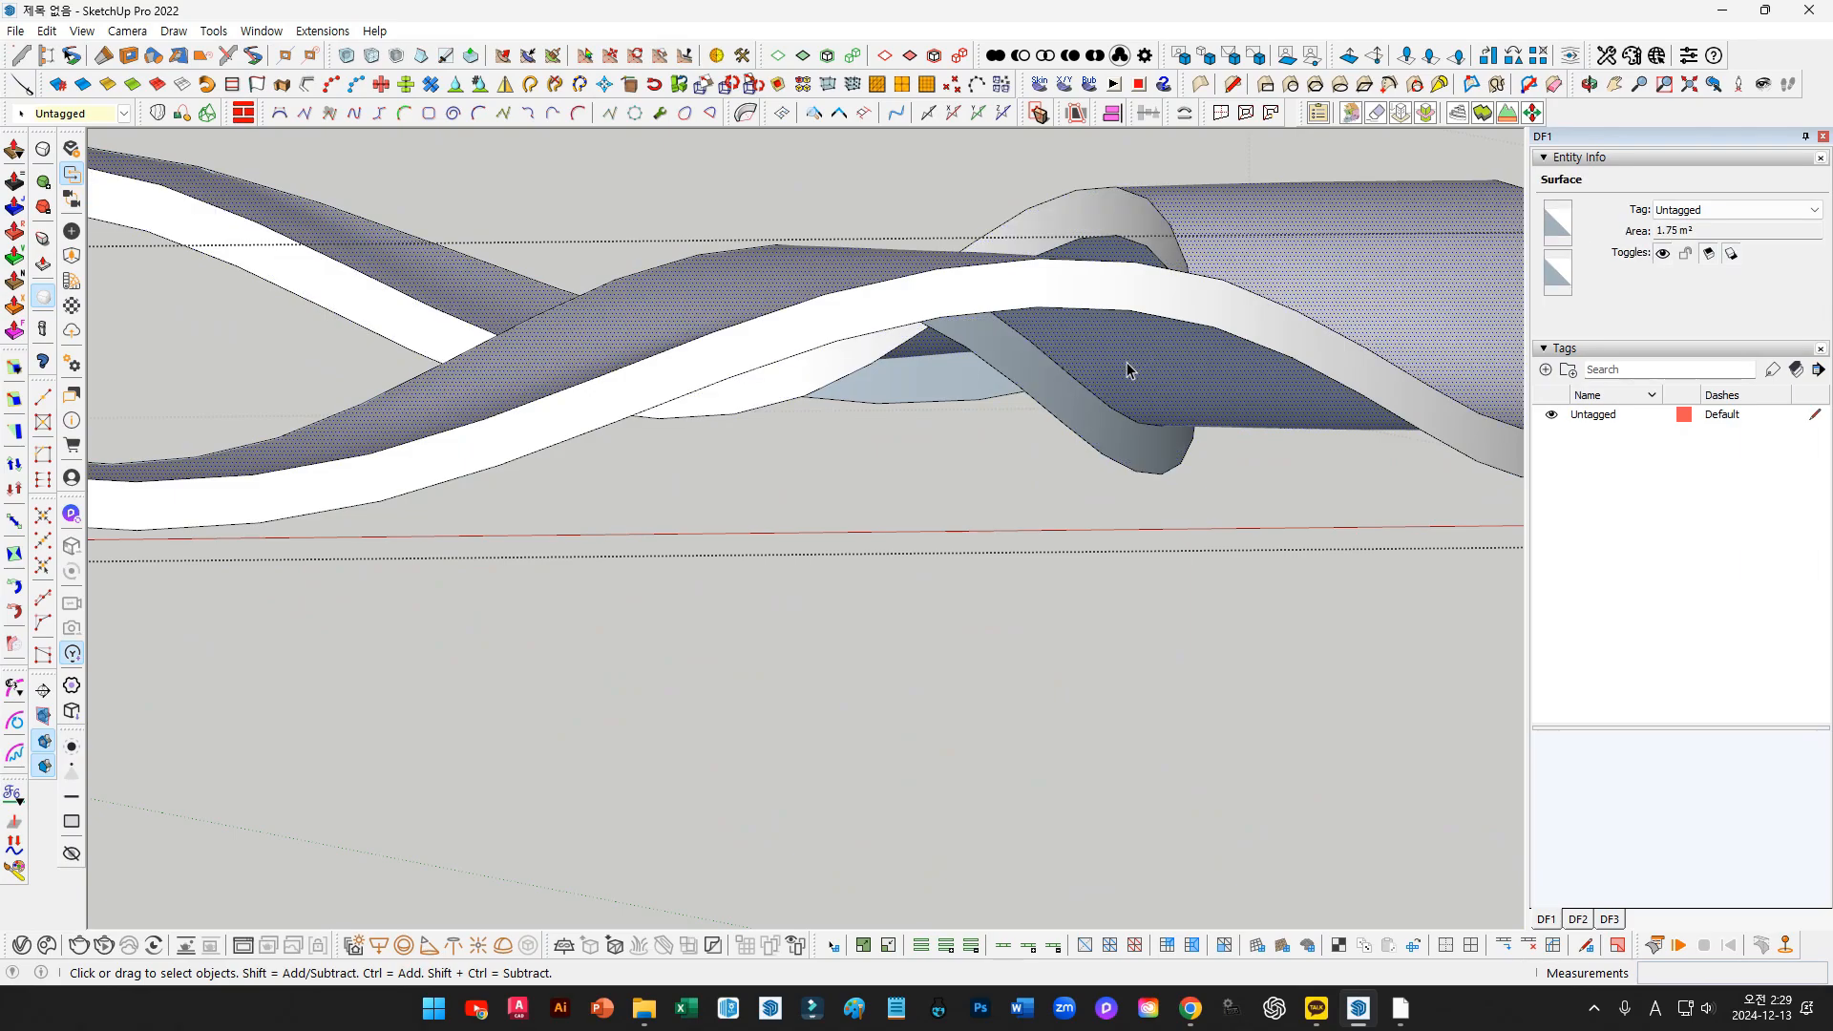
pyautogui.press('j')
pyautogui.click(1124, 365)
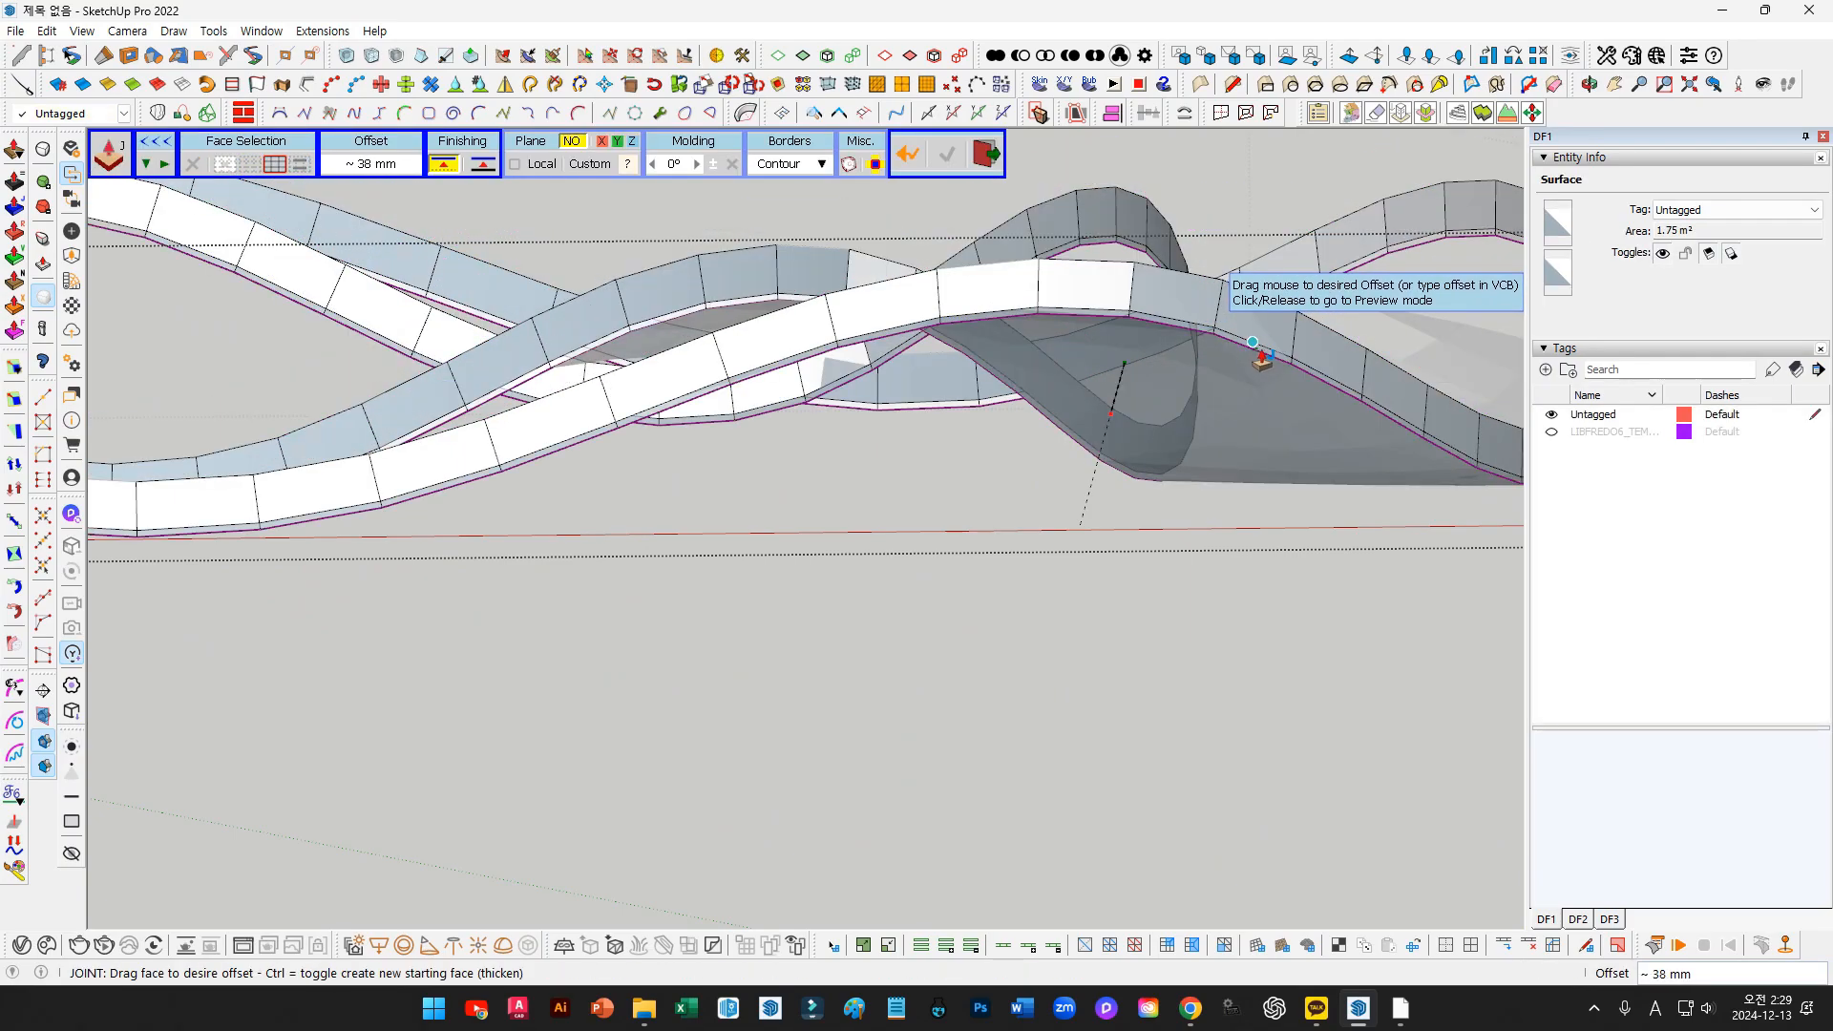
pyautogui.press('ctrl')
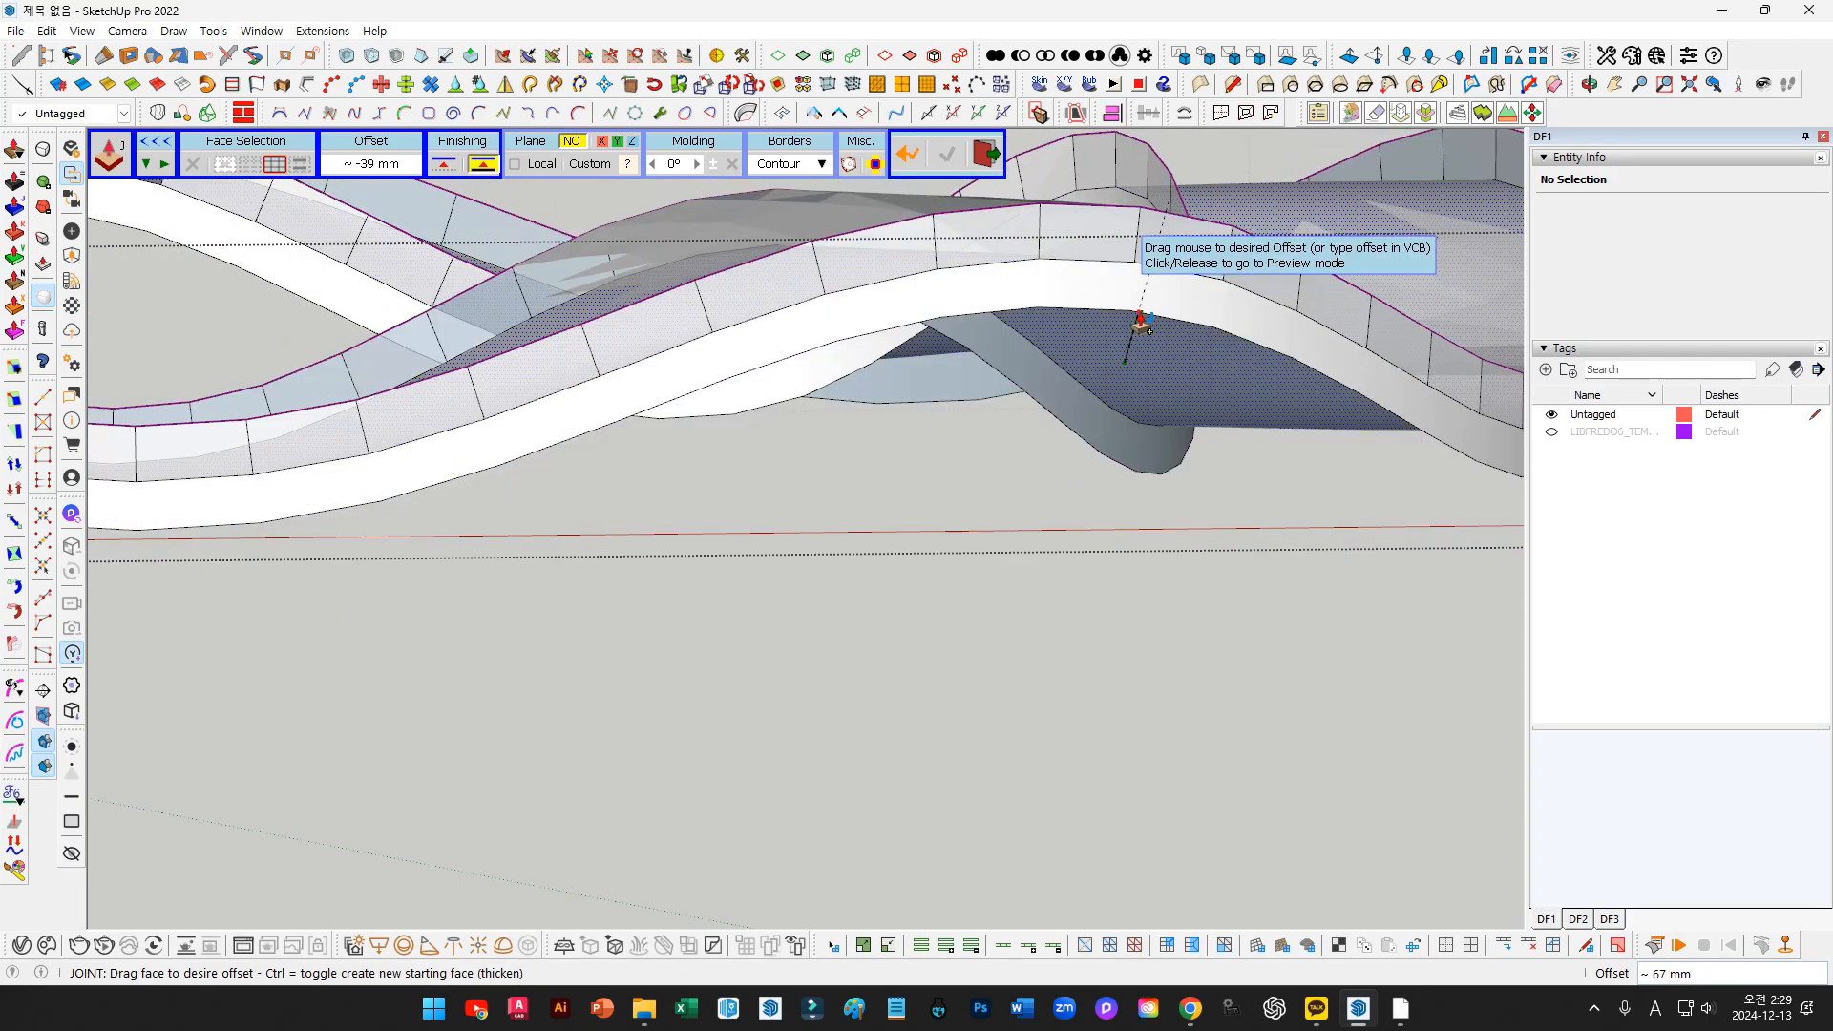
pyautogui.click(1138, 322)
pyautogui.press('space')
# Examine the complete wavy ring with its posts and base rail from several angles
pyautogui.scroll(-2, 1101, 454)
pyautogui.moveTo(1100, 457)
pyautogui.mouseDown(button='middle')
pyautogui.moveTo(1166, 372)
pyautogui.moveTo(1213, 447)
pyautogui.moveTo(941, 525)
pyautogui.moveTo(974, 540)
pyautogui.moveTo(989, 496)
pyautogui.mouseUp(button='middle')
pyautogui.scroll(-3, 941, 525)
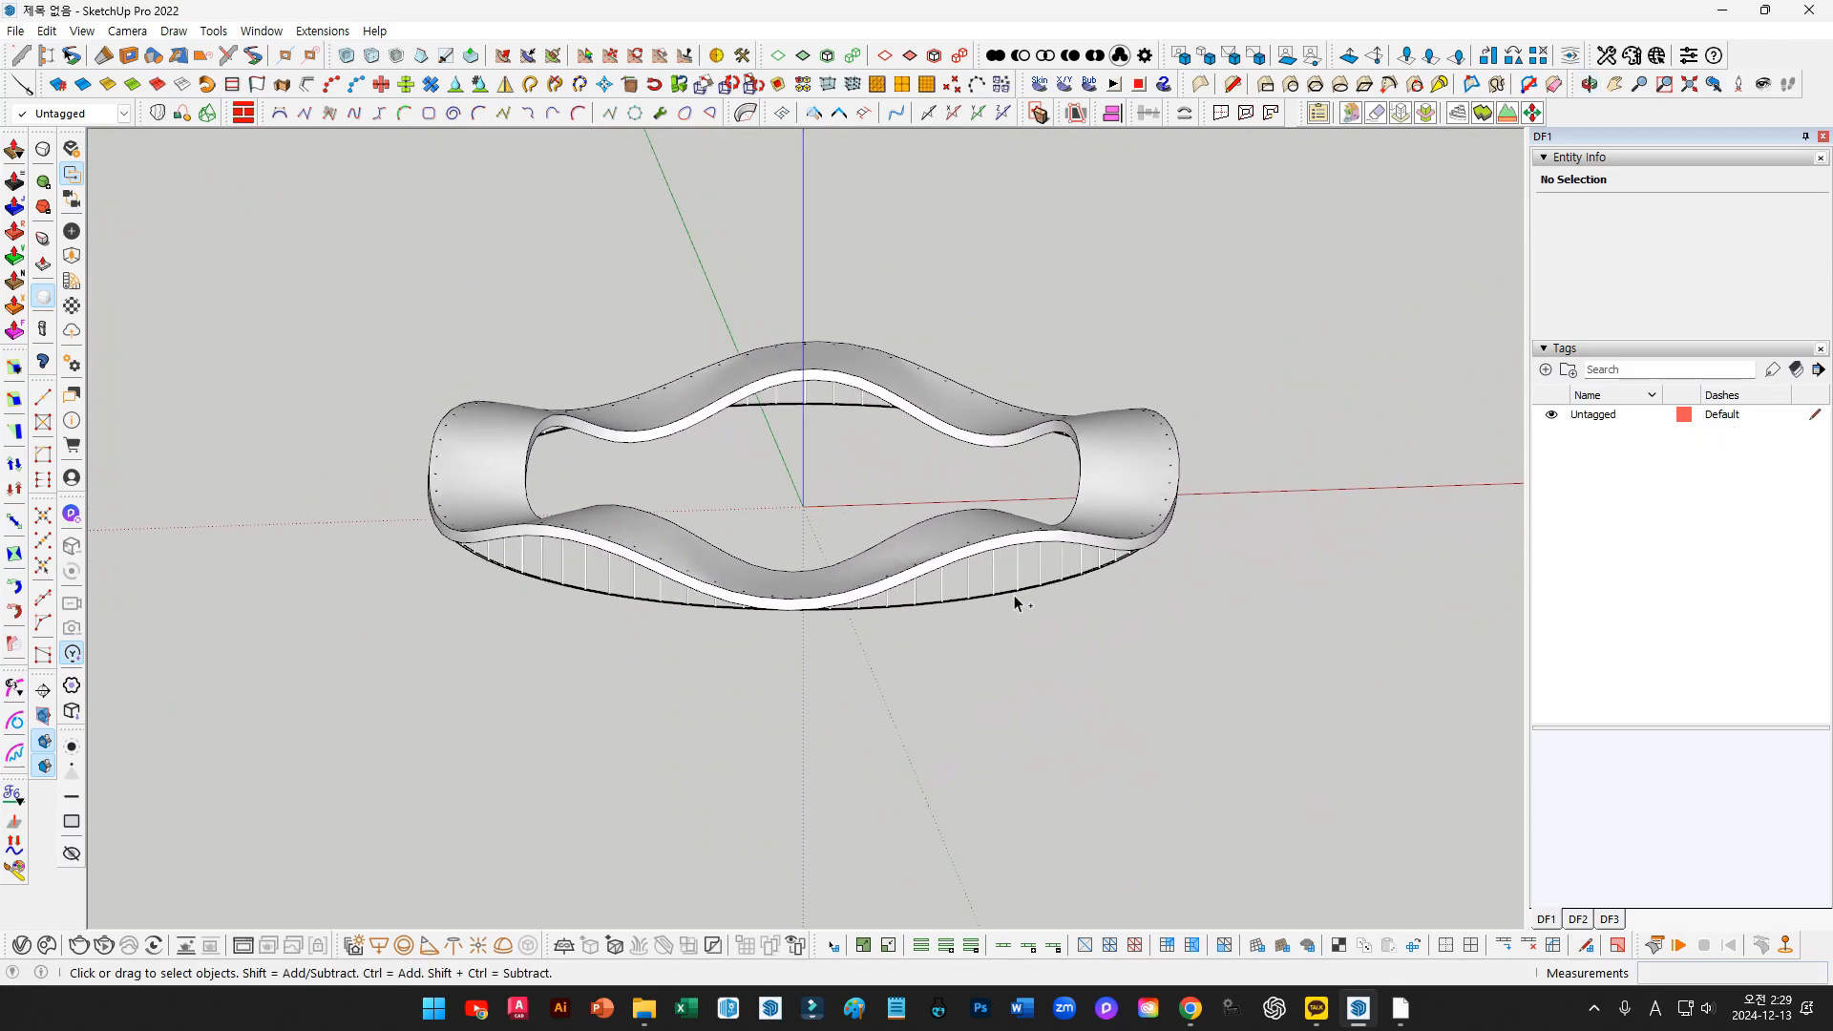
pyautogui.moveTo(1014, 608); pyautogui.dragTo(988, 603)
pyautogui.moveTo(816, 661)
pyautogui.mouseDown()
pyautogui.moveTo(940, 657)
pyautogui.moveTo(1104, 607)
pyautogui.moveTo(1146, 546)
pyautogui.mouseUp()
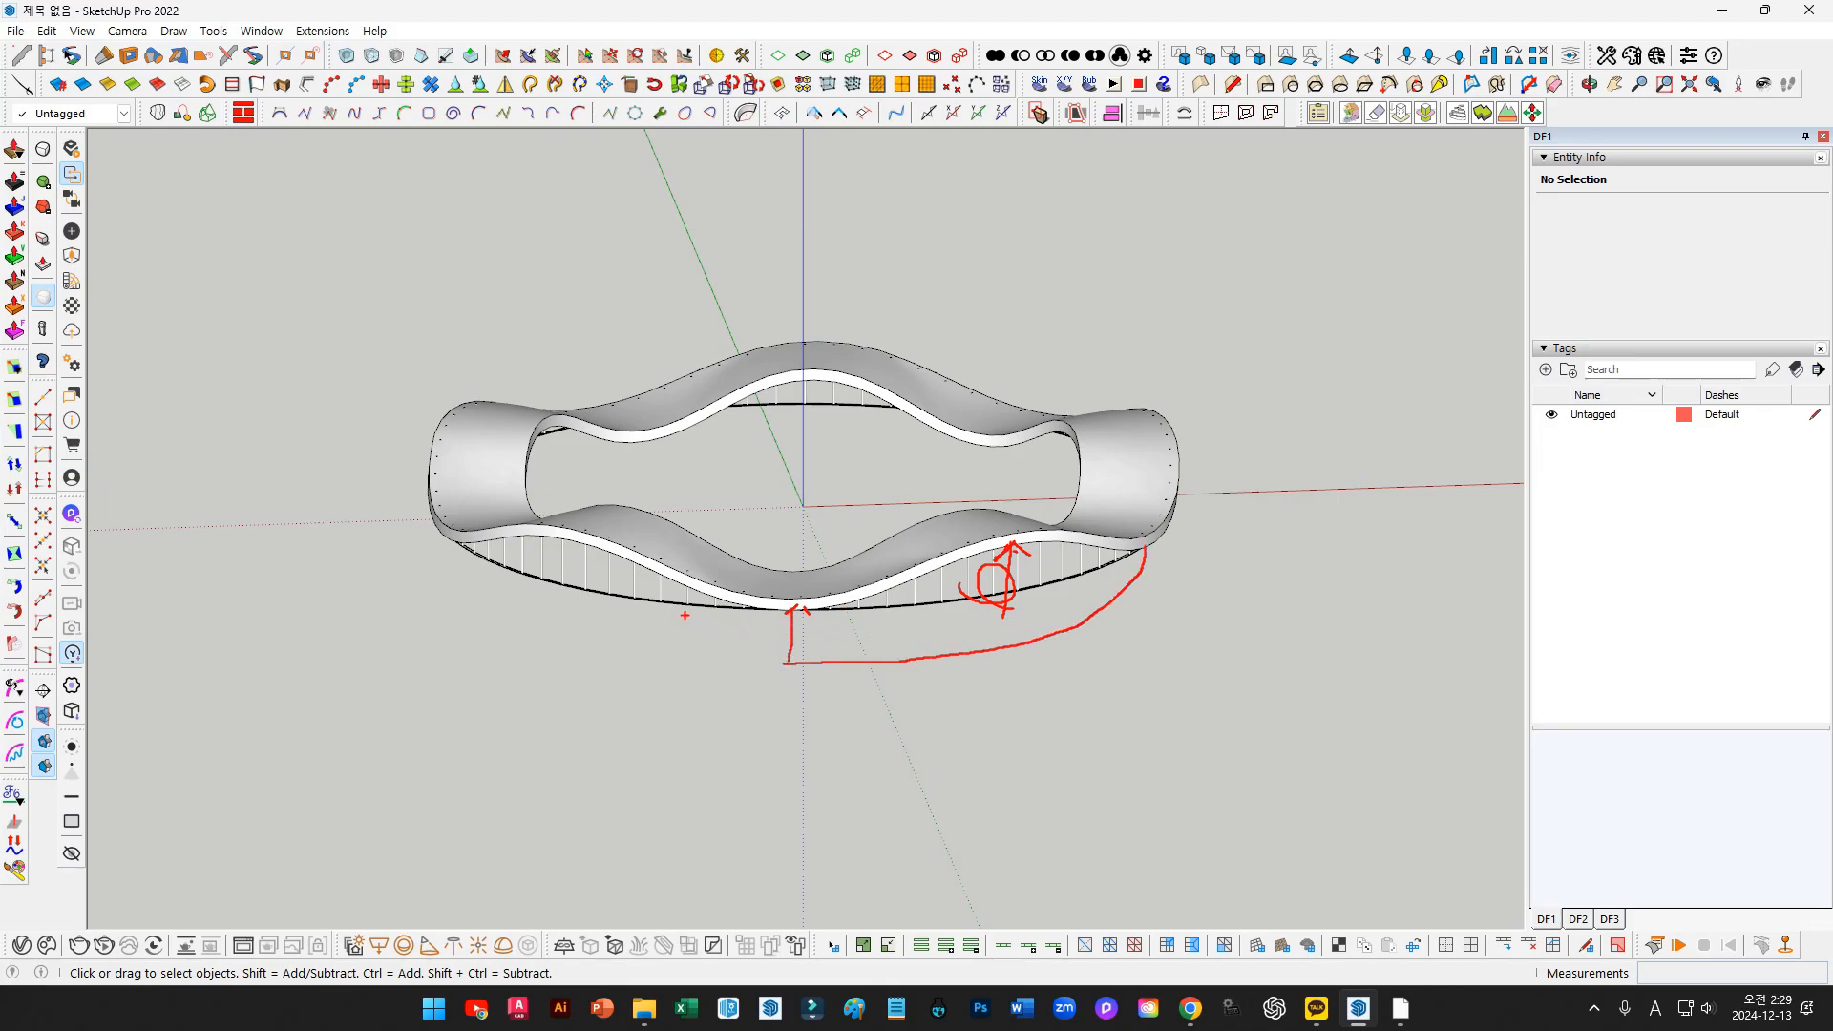
pyautogui.moveTo(685, 615)
pyautogui.mouseDown()
pyautogui.moveTo(630, 604)
pyautogui.moveTo(662, 617)
pyautogui.mouseUp()
pyautogui.moveTo(417, 587)
pyautogui.mouseDown()
pyautogui.moveTo(642, 691)
pyautogui.moveTo(1066, 671)
pyautogui.moveTo(1141, 618)
pyautogui.mouseUp()
pyautogui.moveTo(802, 661)
pyautogui.mouseDown()
pyautogui.moveTo(798, 718)
pyautogui.moveTo(826, 279)
pyautogui.moveTo(860, 331)
pyautogui.mouseUp()
pyautogui.moveTo(819, 472)
pyautogui.mouseDown()
pyautogui.moveTo(1087, 264)
pyautogui.moveTo(1115, 309)
pyautogui.mouseUp()
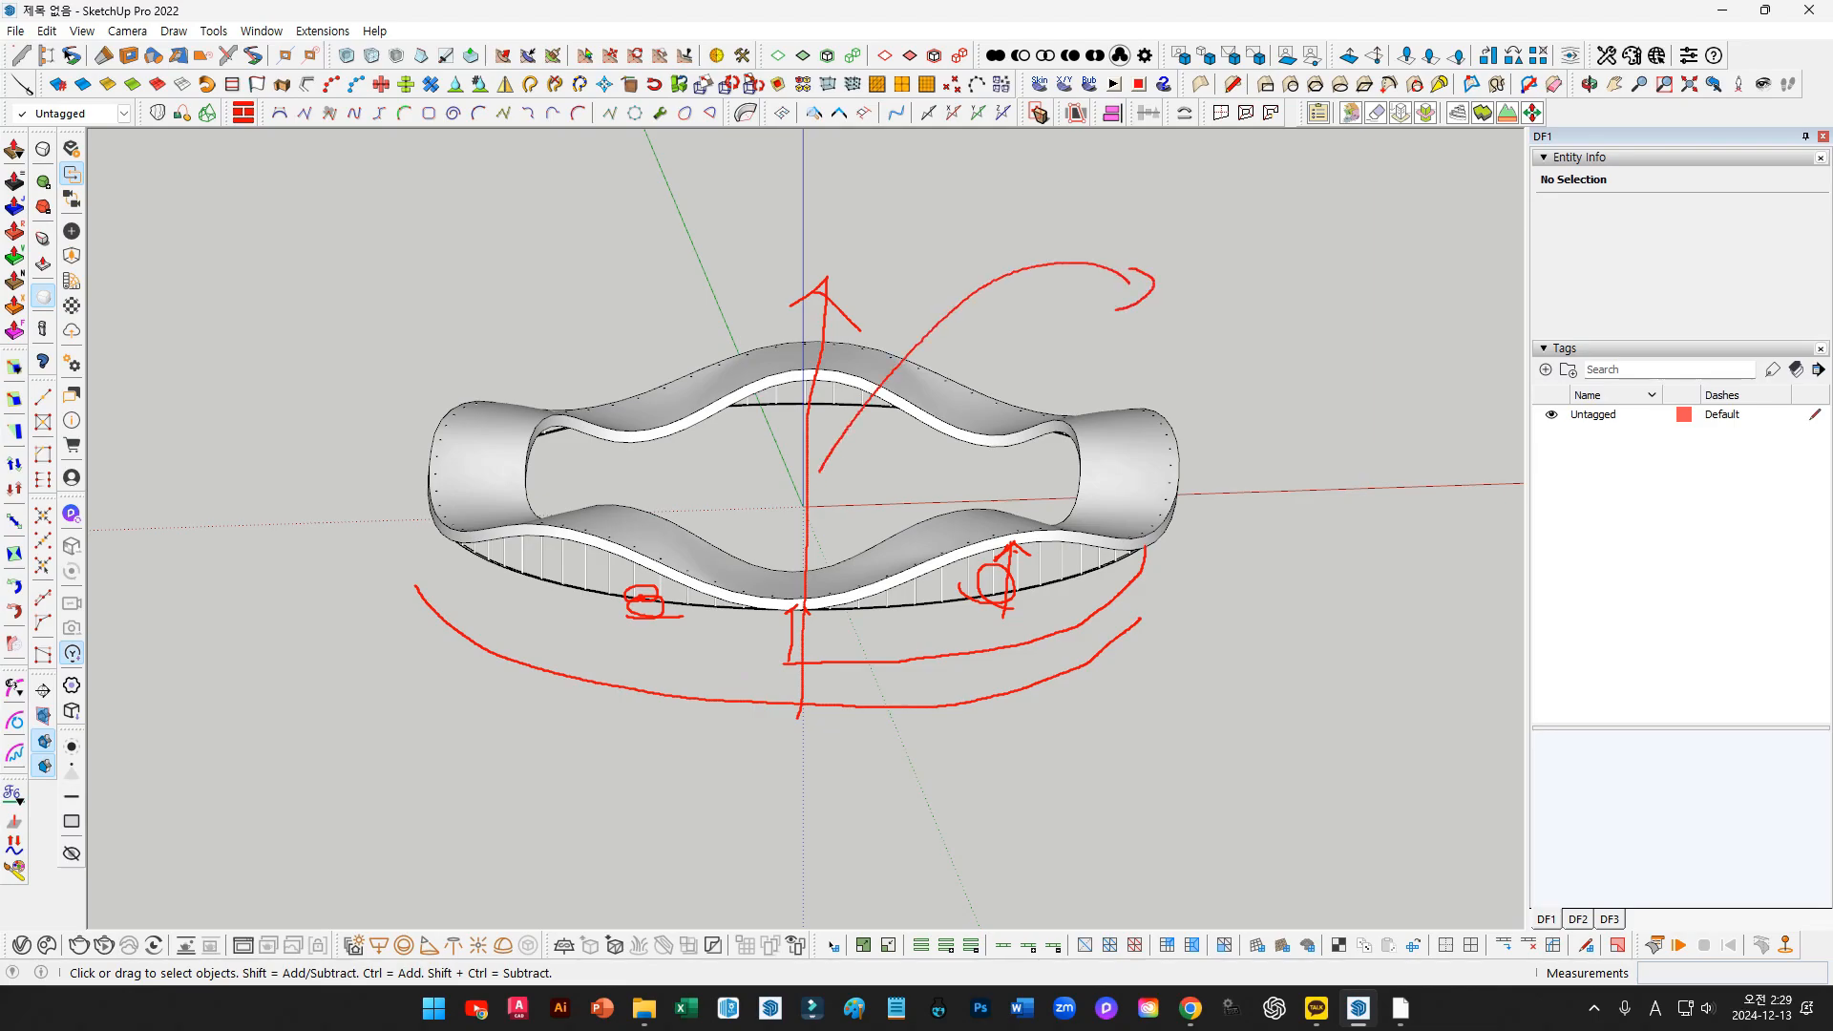
pyautogui.moveTo(319, 69)
pyautogui.mouseDown()
pyautogui.moveTo(296, 99)
pyautogui.moveTo(412, 272)
pyautogui.moveTo(377, 284)
pyautogui.moveTo(415, 289)
pyautogui.mouseUp()
pyautogui.moveTo(554, 540)
pyautogui.mouseDown()
pyautogui.moveTo(501, 549)
pyautogui.moveTo(530, 548)
pyautogui.mouseUp()
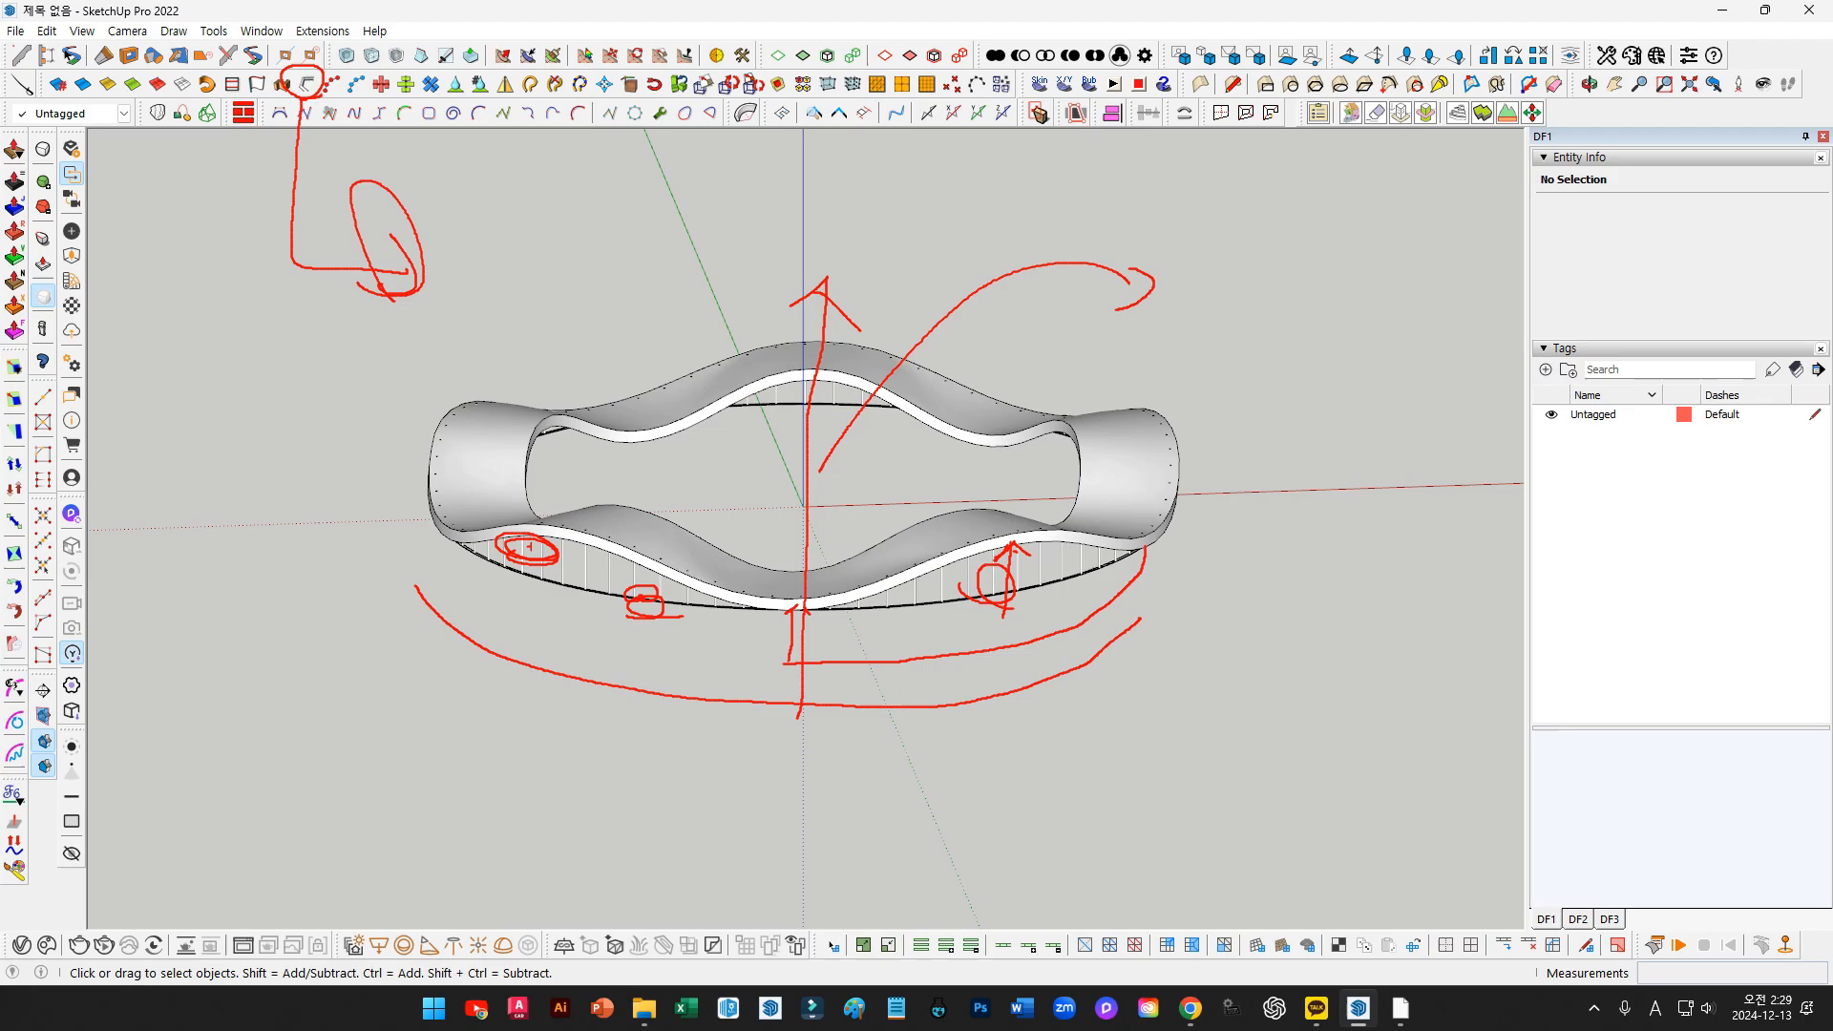
pyautogui.press('Escape')
pyautogui.scroll(-2, 794, 487)
pyautogui.moveTo(793, 489); pyautogui.dragTo(764, 543, button='middle')
pyautogui.scroll(3, 775, 531)
pyautogui.keyDown('shift'); pyautogui.moveTo(798, 556); pyautogui.dragTo(855, 659, button='middle'); pyautogui.keyUp('shift')
pyautogui.scroll(-2, 722, 477)
pyautogui.scroll(-1, 721, 477)
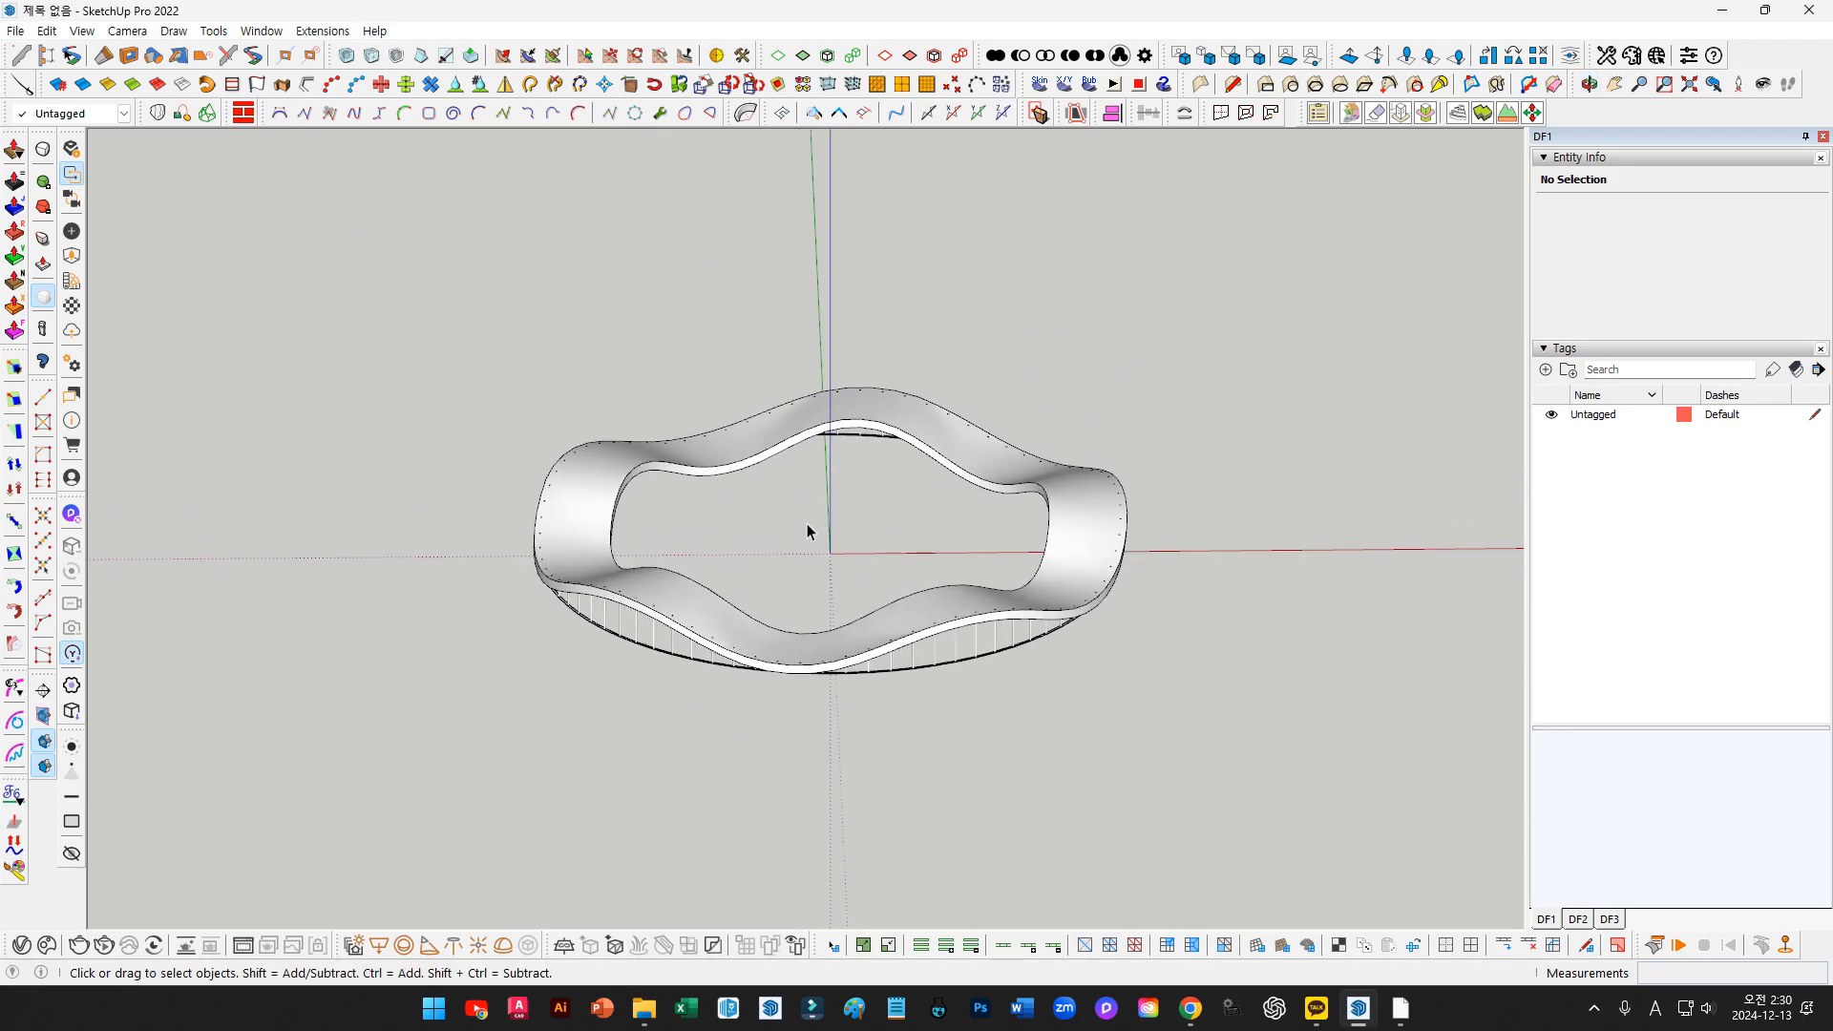